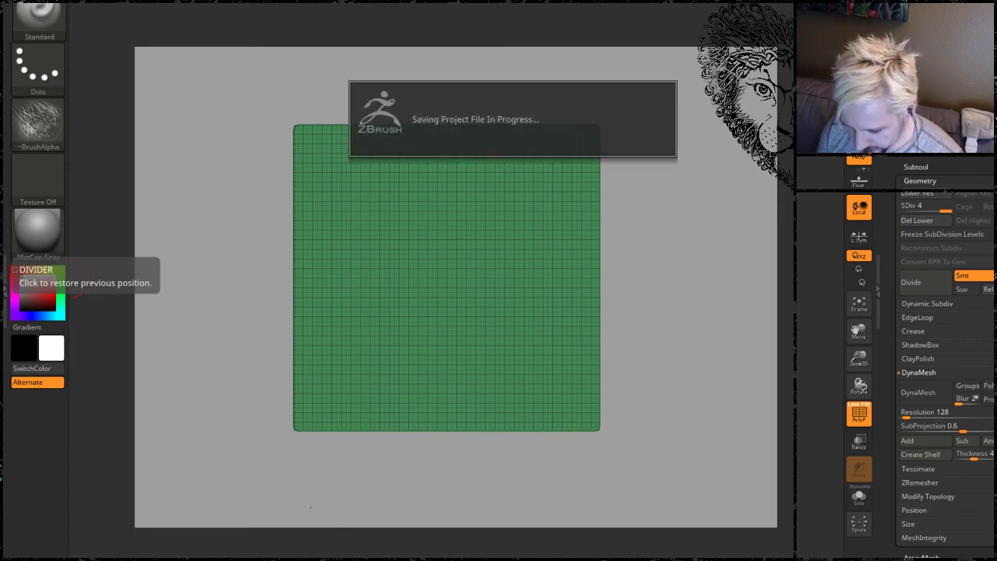
# Switch to the Photos app and examine the turtle's neck skin in long-neck-turtle.jpg, then minimise it to return to ZBrush.
pyautogui.hotkey('alt', 'Tab')
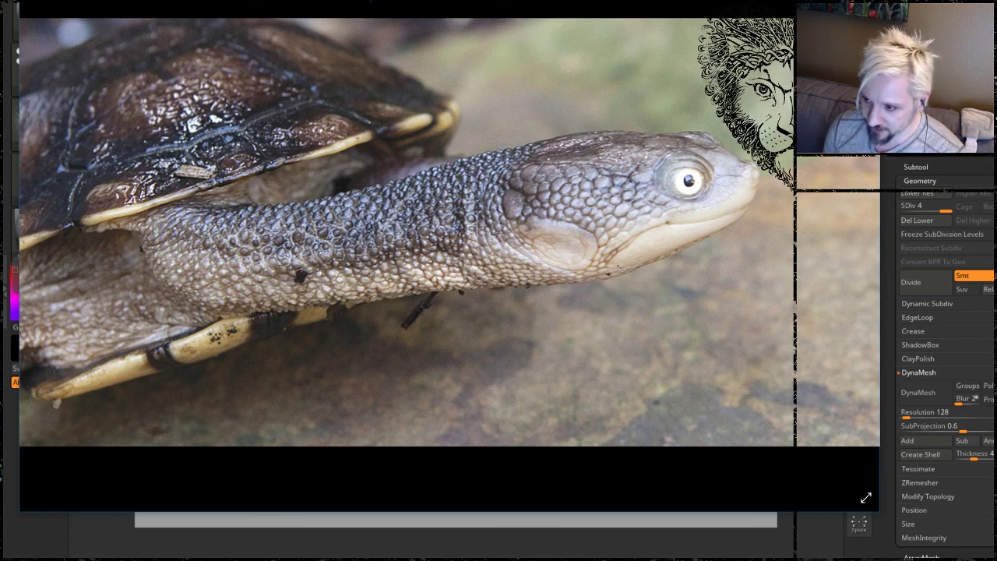
pyautogui.moveTo(549, 0); pyautogui.dragTo(669, 23)
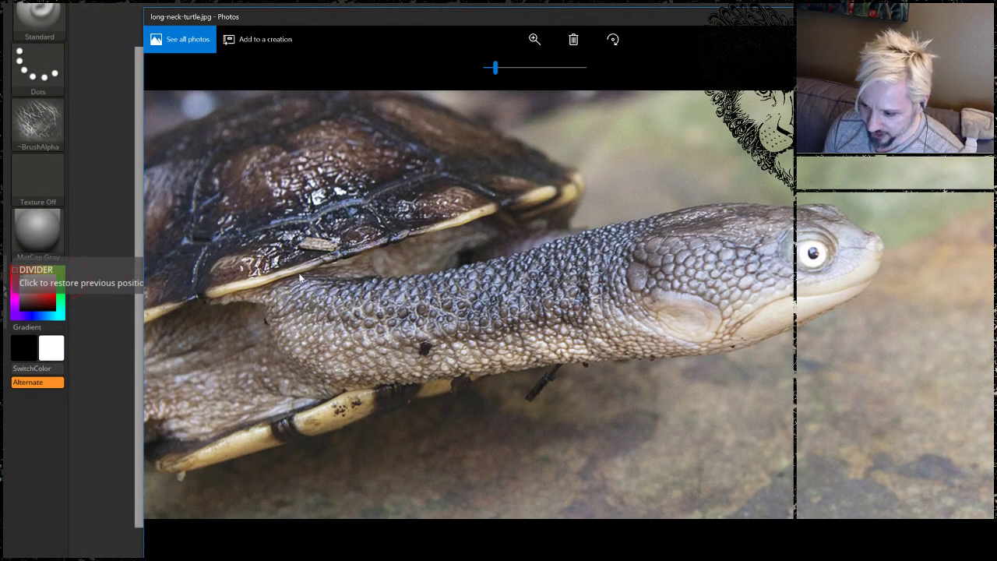
pyautogui.moveTo(525, 23); pyautogui.dragTo(470, 53)
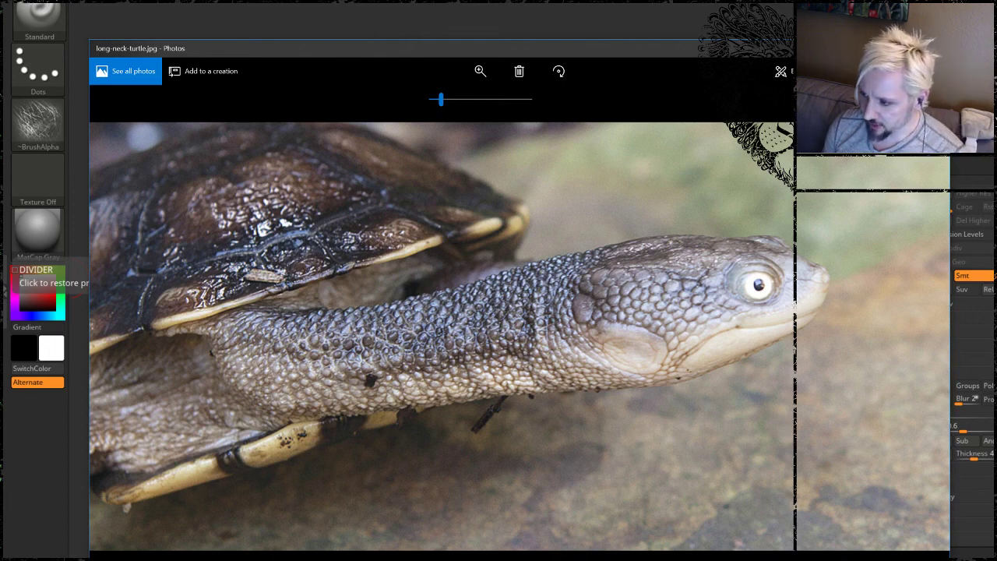
pyautogui.click(885, 49)
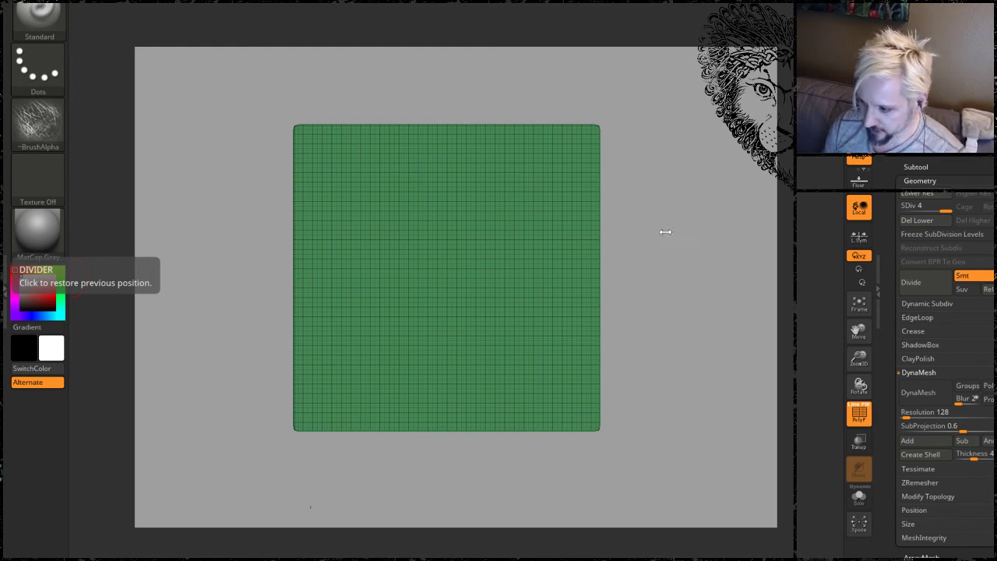
# Turn off the polyframe display on the plane and choose the DamStandard brush.
pyautogui.moveTo(662, 228); pyautogui.dragTo(622, 327)
pyautogui.hotkey('shift', 'f')
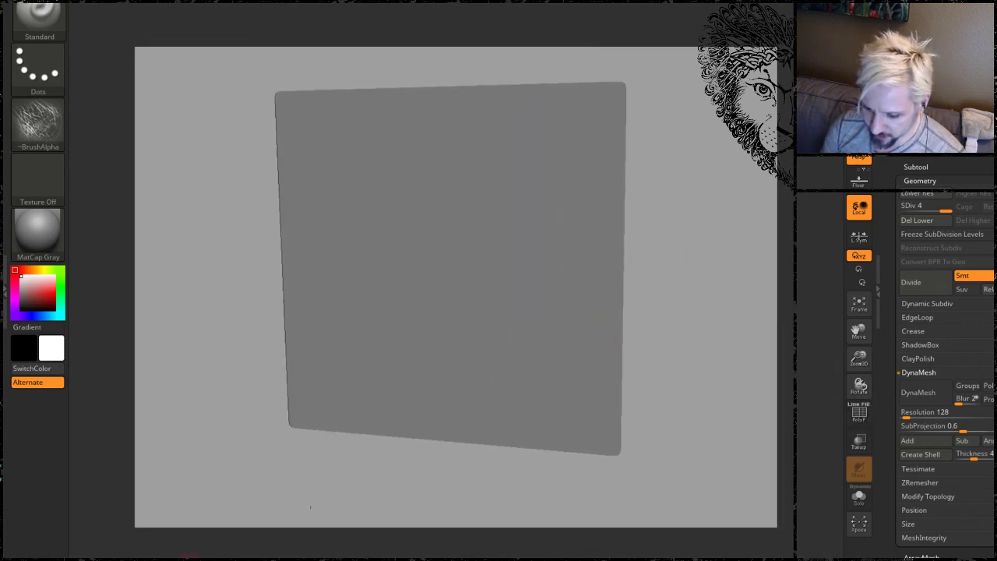
pyautogui.press('b')
pyautogui.press('d')
pyautogui.press('s')
# Try out freehand DamStandard strokes across the middle of the plane and undo them.
pyautogui.moveTo(389, 356)
pyautogui.mouseDown()
pyautogui.moveTo(423, 265)
pyautogui.moveTo(484, 191)
pyautogui.moveTo(549, 249)
pyautogui.moveTo(499, 366)
pyautogui.moveTo(401, 268)
pyautogui.moveTo(422, 211)
pyautogui.moveTo(452, 255)
pyautogui.mouseUp()
pyautogui.moveTo(687, 171)
pyautogui.mouseDown()
pyautogui.moveTo(721, 198)
pyautogui.moveTo(696, 185)
pyautogui.mouseUp()
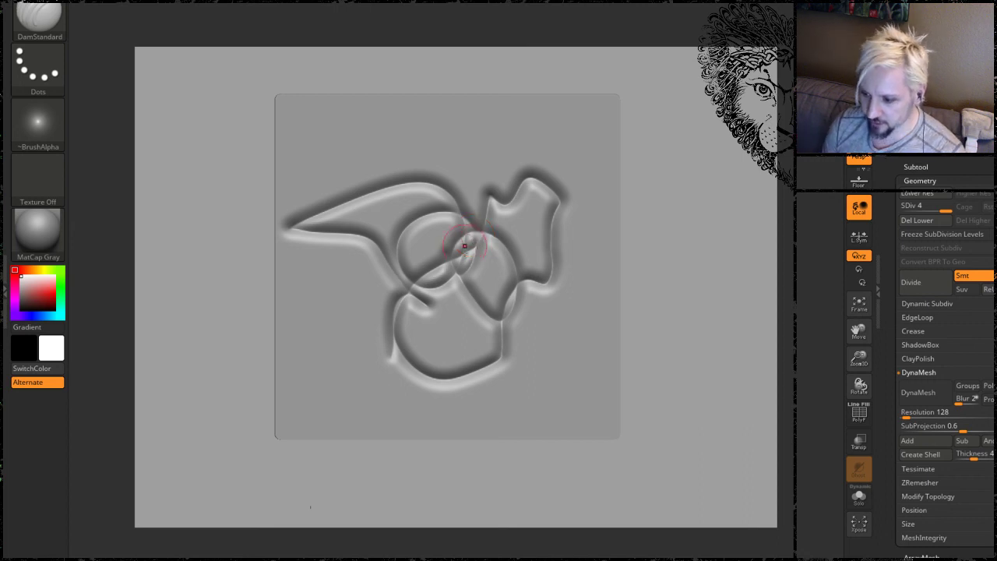
pyautogui.hotkey('ctrl', 'z')
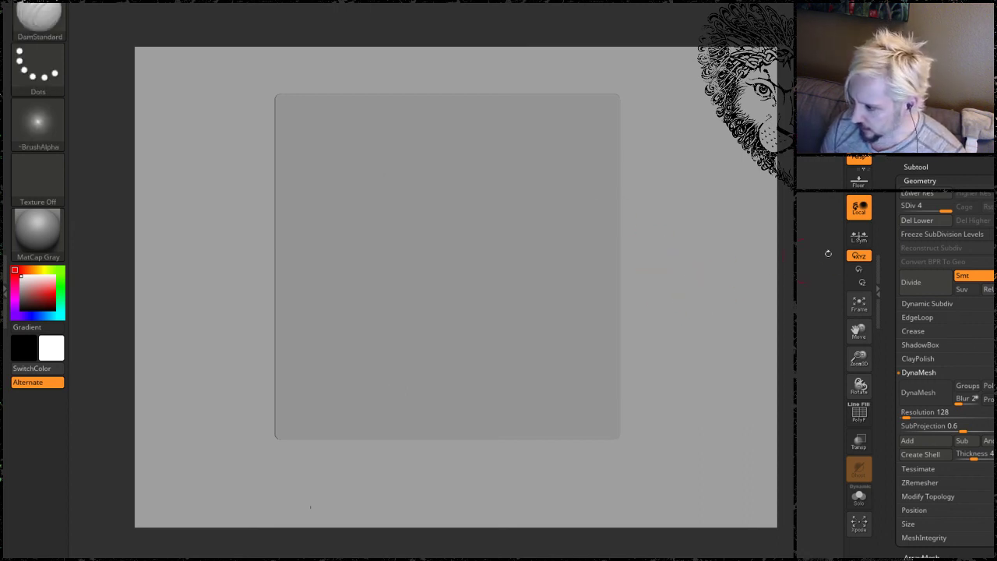
# Divide the plane once more to bring it to subdivision level 5.
pyautogui.click(912, 288)
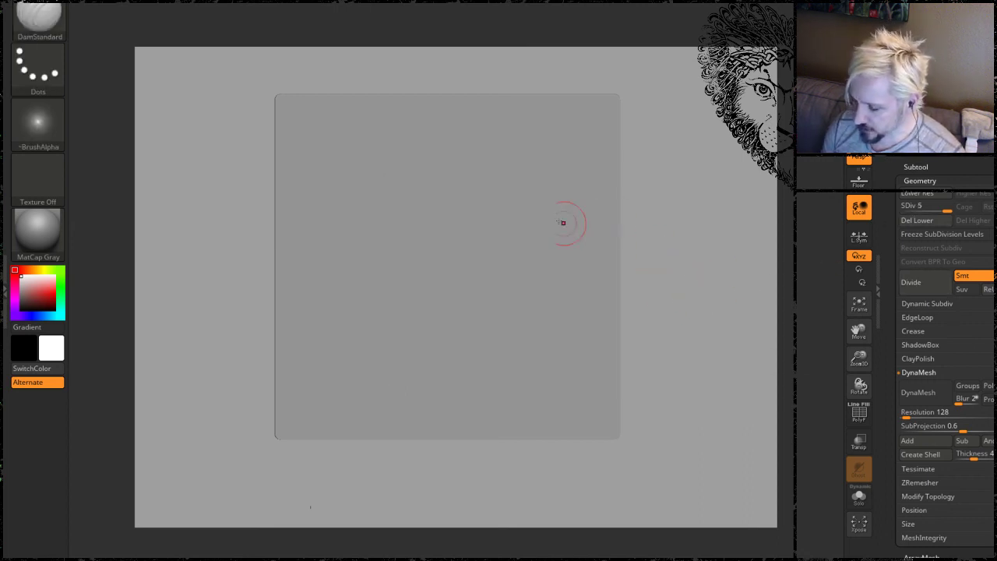
pyautogui.moveTo(688, 250)
pyautogui.keyDown('alt'); pyautogui.mouseDown()
pyautogui.moveTo(696, 284)
pyautogui.moveTo(687, 246)
pyautogui.mouseUp(); pyautogui.keyUp('alt')
pyautogui.keyDown('alt'); pyautogui.moveTo(680, 187); pyautogui.dragTo(685, 211); pyautogui.keyUp('alt')
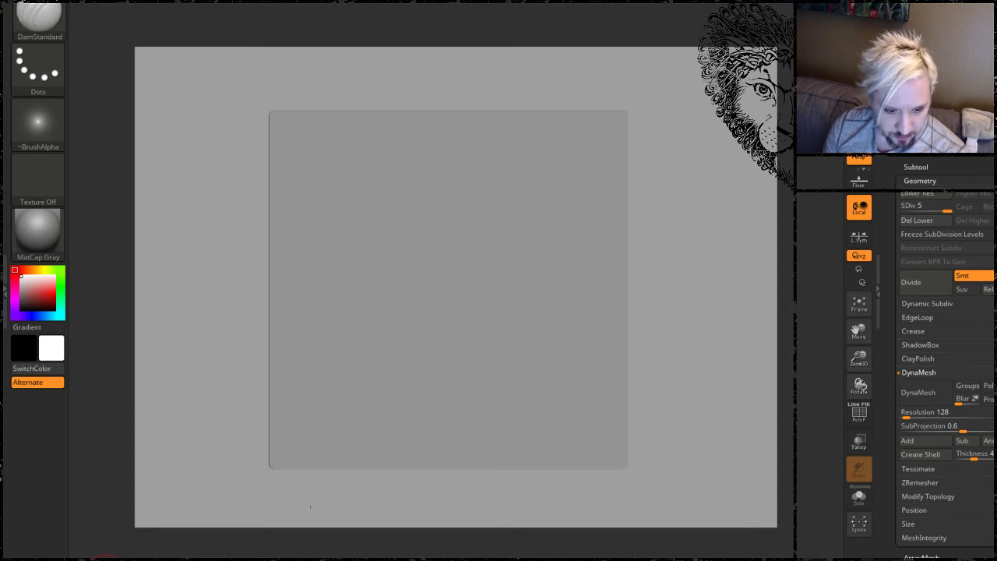
pyautogui.moveTo(105, 559)
pyautogui.mouseDown()
pyautogui.moveTo(548, 212)
pyautogui.moveTo(996, 183)
pyautogui.mouseUp()
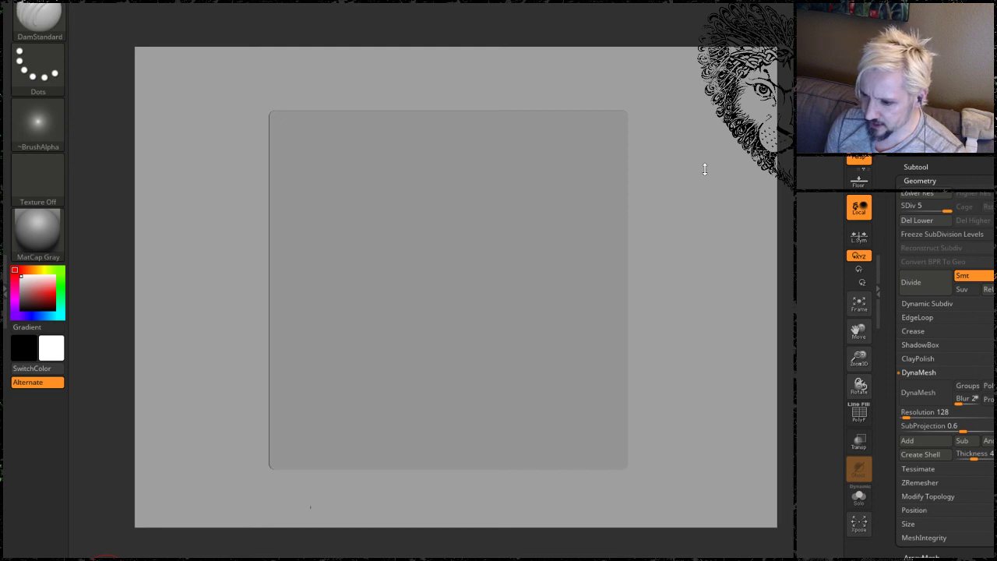
pyautogui.moveTo(707, 158); pyautogui.dragTo(683, 171)
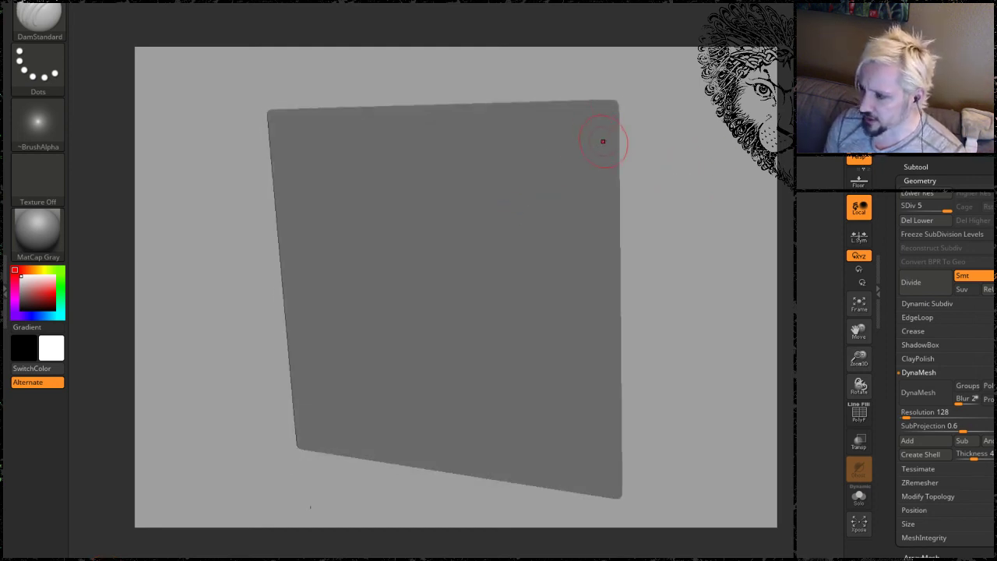
pyautogui.moveTo(659, 138)
pyautogui.mouseDown()
pyautogui.moveTo(715, 140)
pyautogui.moveTo(688, 137)
pyautogui.mouseUp()
pyautogui.moveTo(710, 205); pyautogui.dragTo(661, 209)
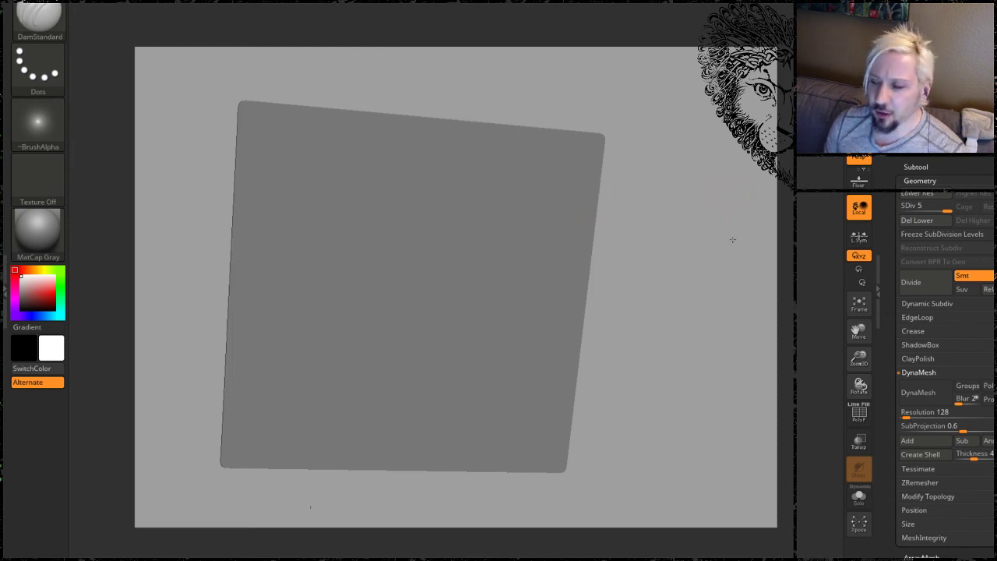
pyautogui.moveTo(732, 240)
pyautogui.mouseDown()
pyautogui.moveTo(718, 226)
pyautogui.moveTo(714, 238)
pyautogui.mouseUp()
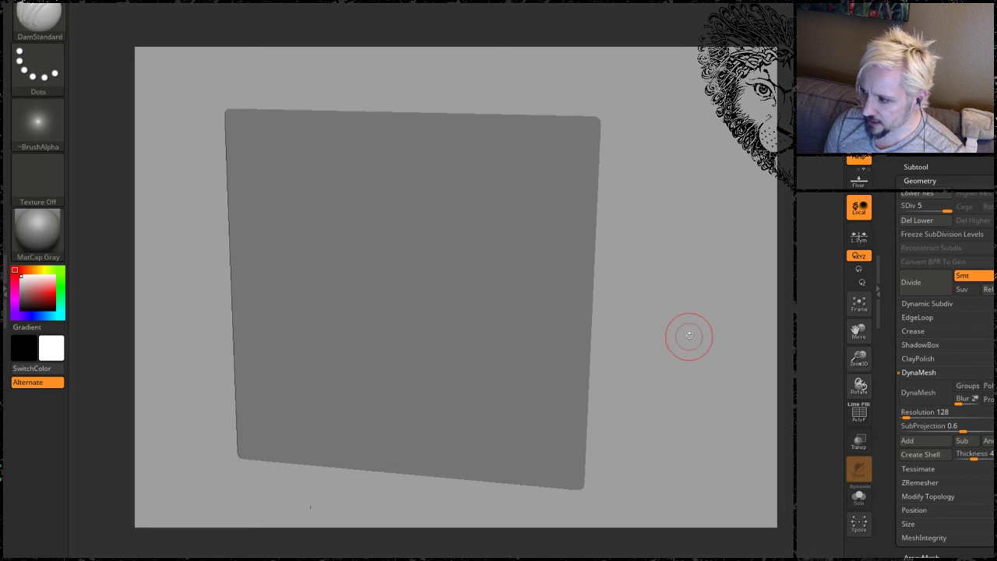
pyautogui.keyDown('alt'); pyautogui.moveTo(679, 366); pyautogui.dragTo(635, 234); pyautogui.keyUp('alt')
pyautogui.keyDown('shift'); pyautogui.moveTo(610, 299); pyautogui.dragTo(621, 360); pyautogui.keyUp('shift')
pyautogui.keyDown('alt'); pyautogui.moveTo(629, 245); pyautogui.dragTo(655, 332); pyautogui.keyUp('alt')
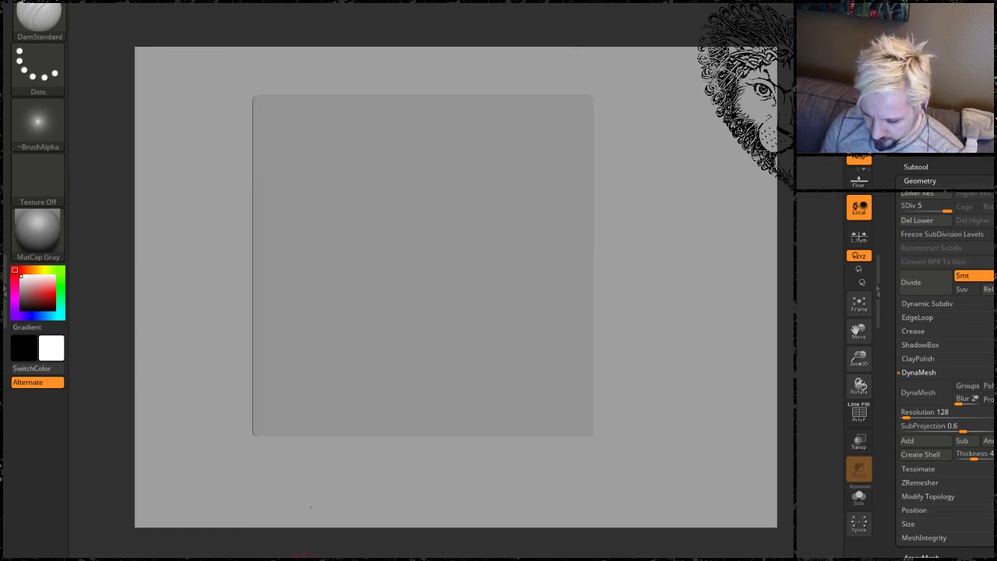
# Bring up the long-neck turtle photo in Photos again and reduce the height of its window.
pyautogui.click(304, 556)
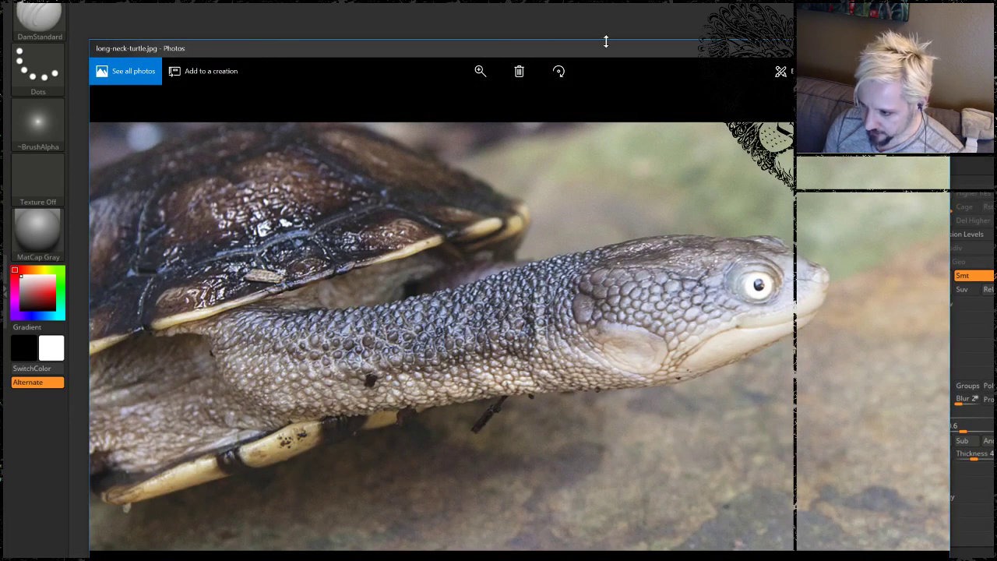
pyautogui.moveTo(607, 40)
pyautogui.mouseDown()
pyautogui.moveTo(607, 120)
pyautogui.moveTo(631, 223)
pyautogui.mouseUp()
pyautogui.click(573, 240)
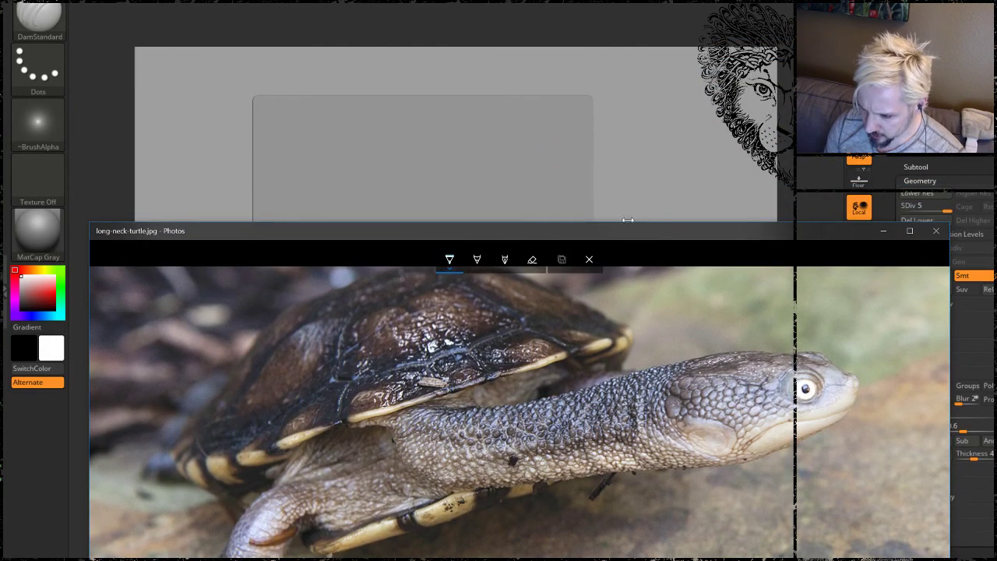
pyautogui.moveTo(627, 224); pyautogui.dragTo(616, 98)
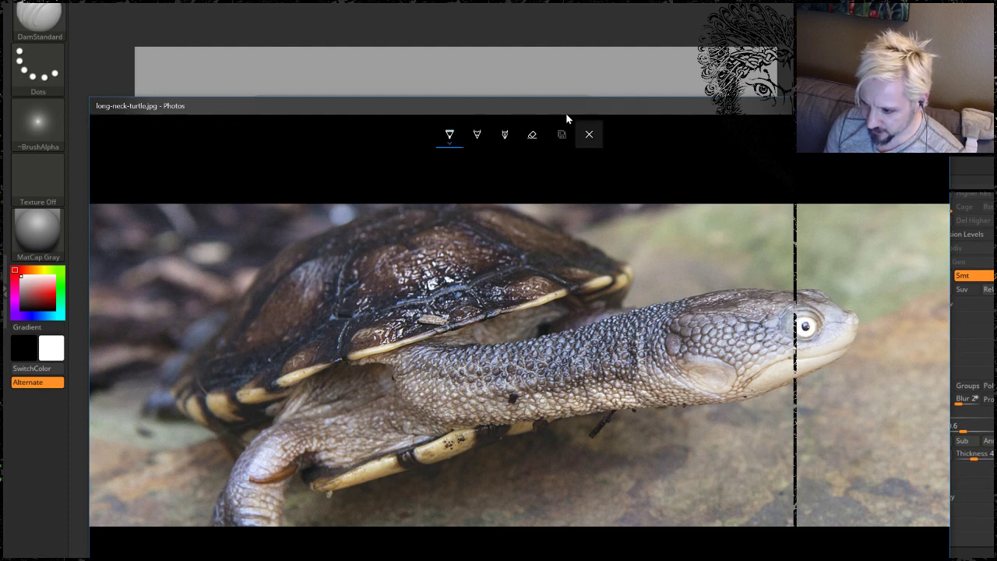
pyautogui.click(587, 133)
pyautogui.click(566, 119)
pyautogui.click(587, 134)
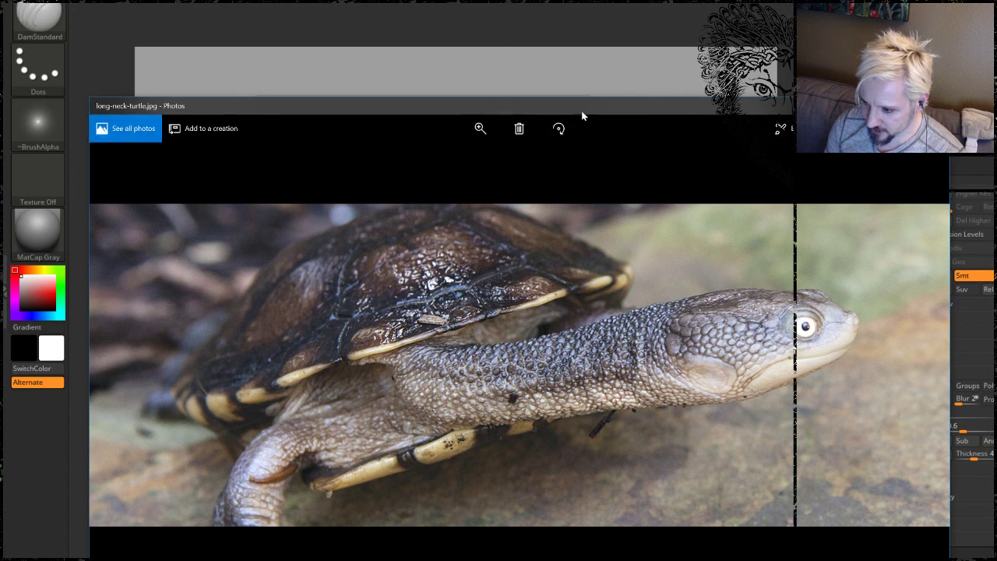
pyautogui.click(470, 117)
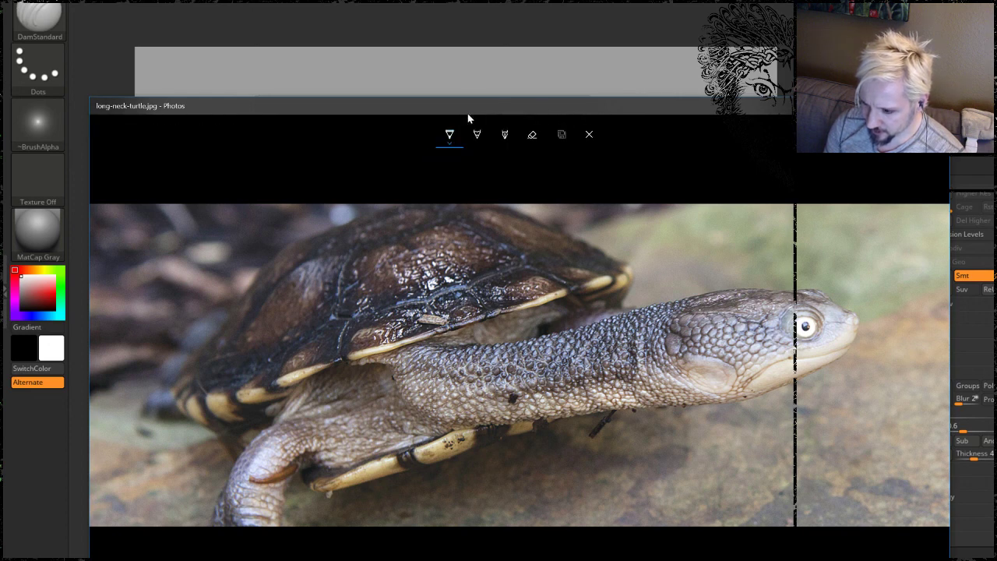
pyautogui.click(592, 121)
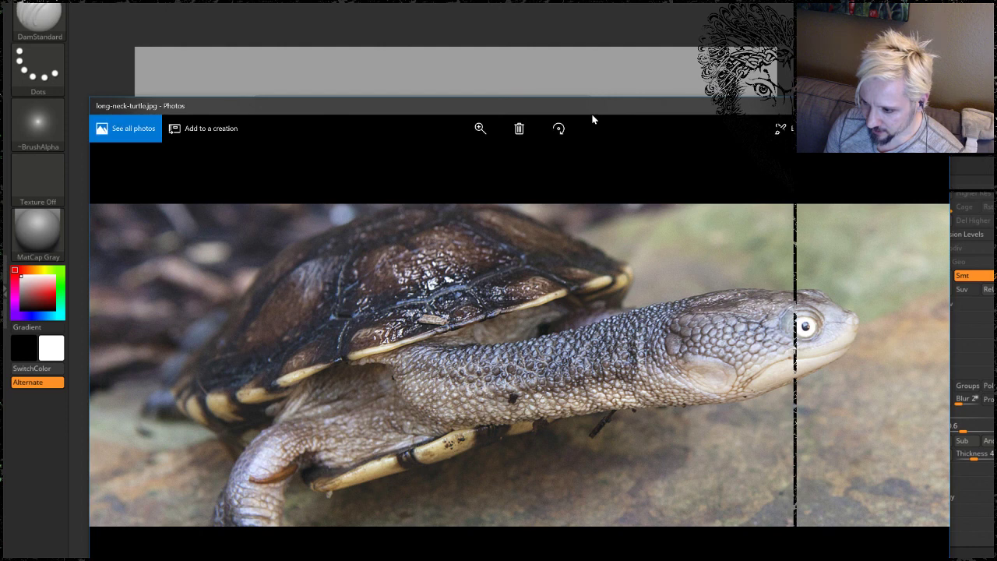
pyautogui.hotkey('shift', 'Tab')
pyautogui.hotkey('shift', 'Tab')
pyautogui.hotkey('shift', 'Tab')
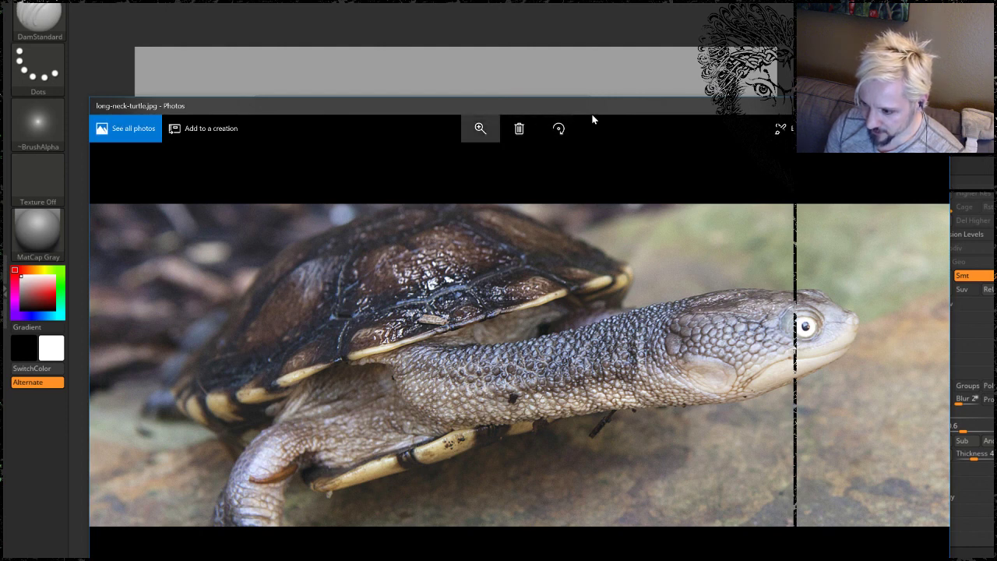
pyautogui.press('Return')
pyautogui.hotkey('ctrl', 'w')
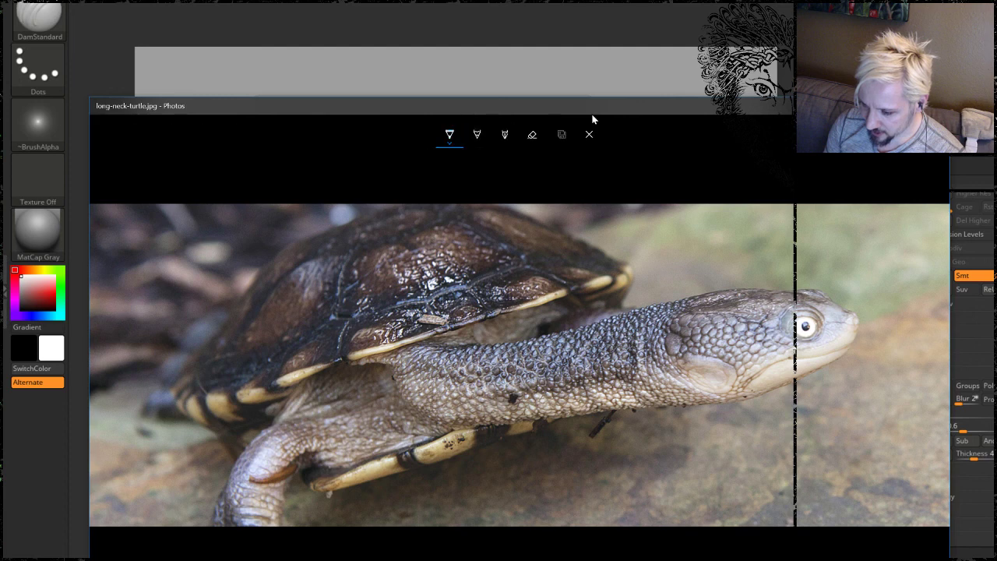
pyautogui.press('Tab')
pyautogui.press('Tab')
pyautogui.press('Tab')
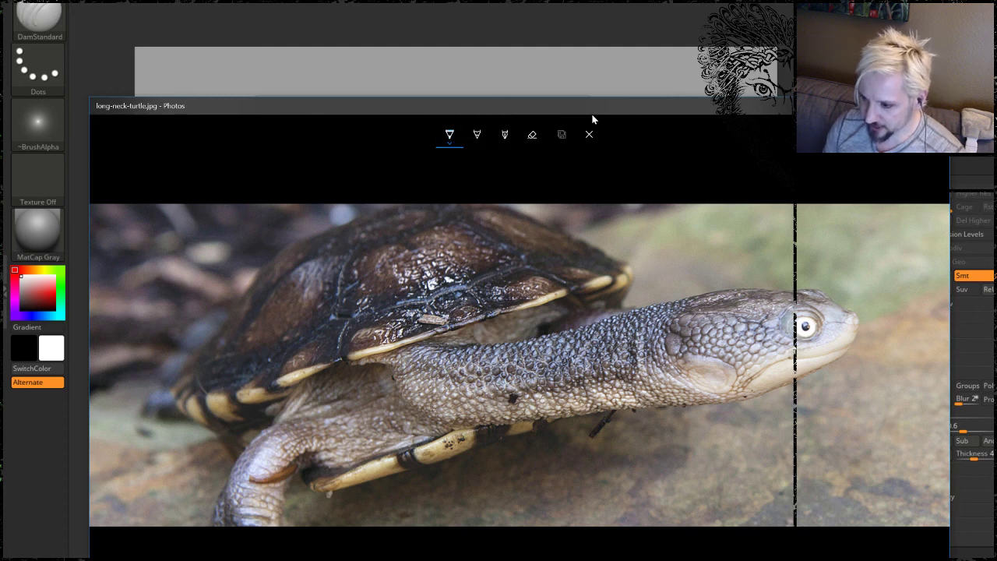
pyautogui.click(591, 133)
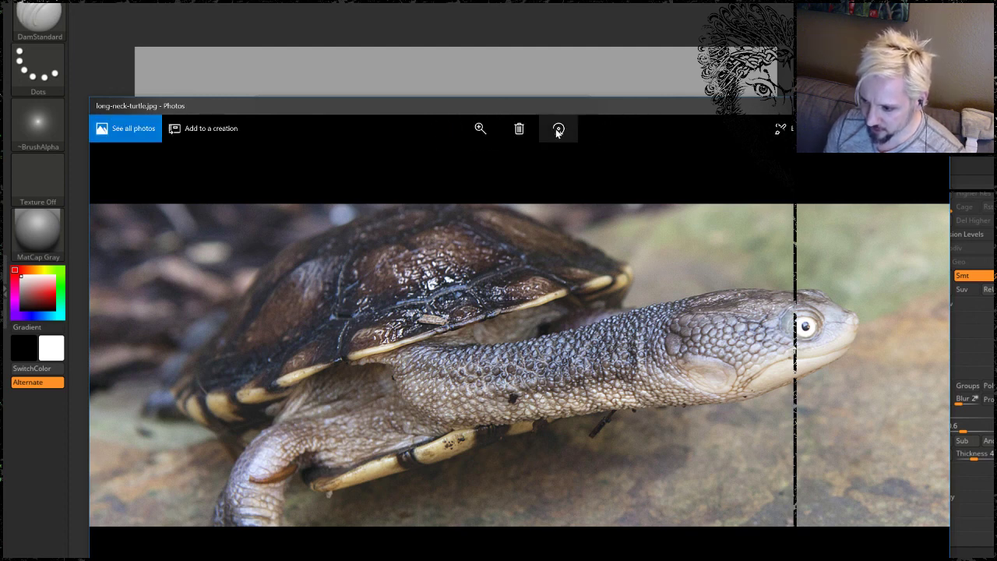
# Magnify the scales on the turtle's neck, and shrink and move the photo window to uncover most of the plane.
pyautogui.click(479, 129)
pyautogui.moveTo(444, 156); pyautogui.dragTo(497, 159)
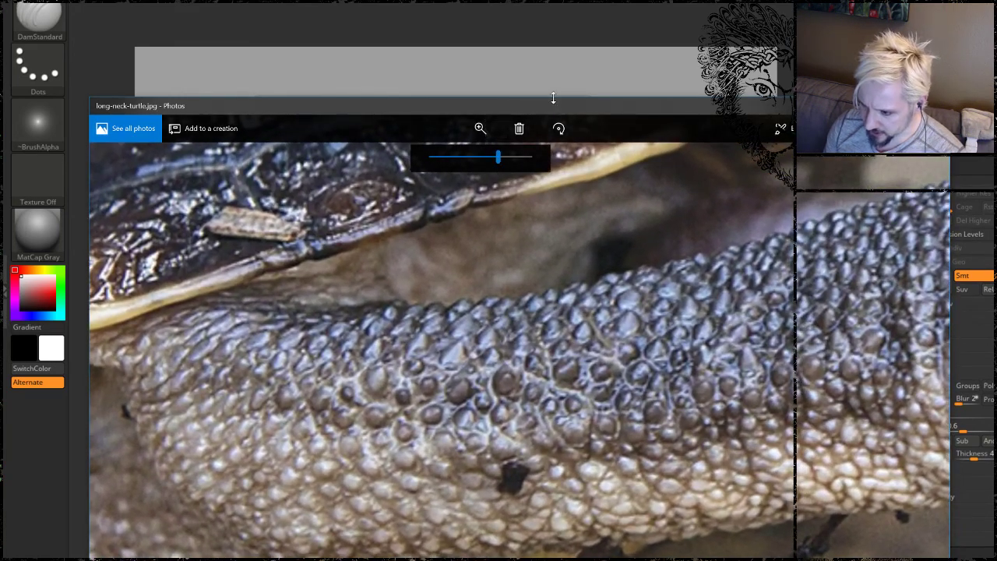
pyautogui.moveTo(553, 98); pyautogui.dragTo(574, 335)
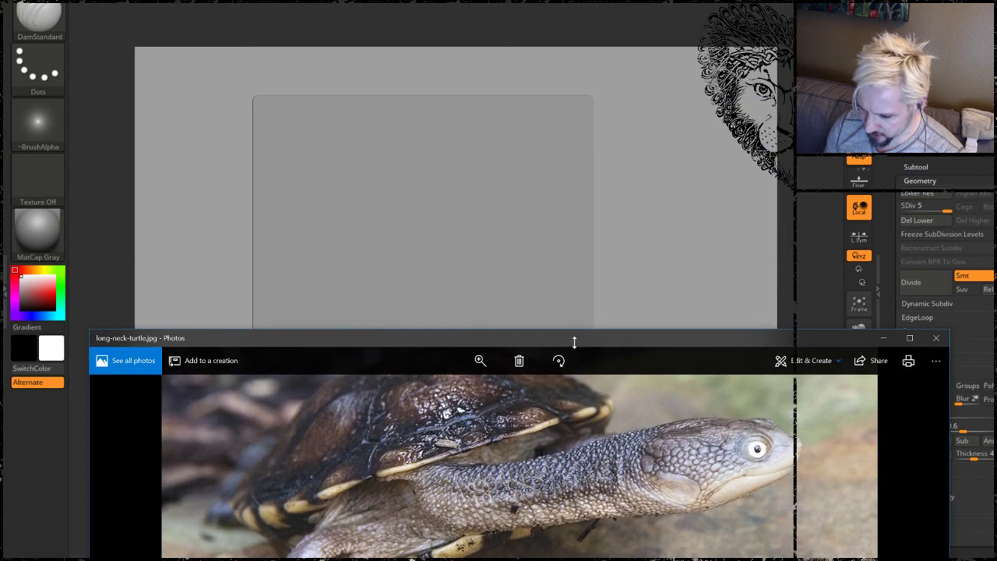
pyautogui.moveTo(645, 340); pyautogui.dragTo(250, 378)
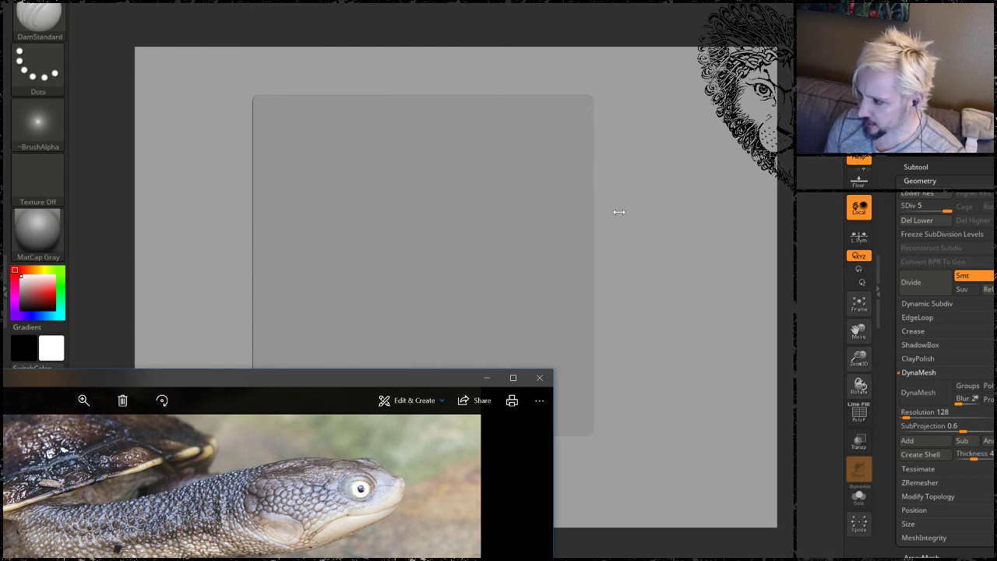
# Return to ZBrush and change the plane's material to MatCap GreenClay.
pyautogui.moveTo(614, 223)
pyautogui.keyDown('alt'); pyautogui.mouseDown()
pyautogui.moveTo(700, 146)
pyautogui.moveTo(590, 220)
pyautogui.moveTo(667, 241)
pyautogui.moveTo(677, 172)
pyautogui.moveTo(697, 210)
pyautogui.moveTo(689, 200)
pyautogui.mouseUp(); pyautogui.keyUp('alt')
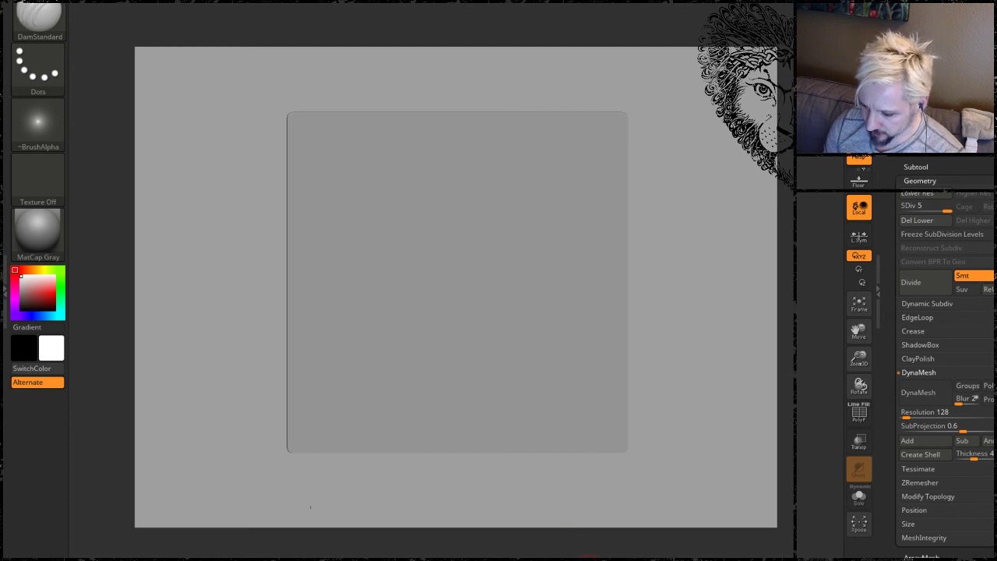
pyautogui.click(588, 558)
pyautogui.keyDown('alt'); pyautogui.moveTo(670, 245); pyautogui.dragTo(689, 288); pyautogui.keyUp('alt')
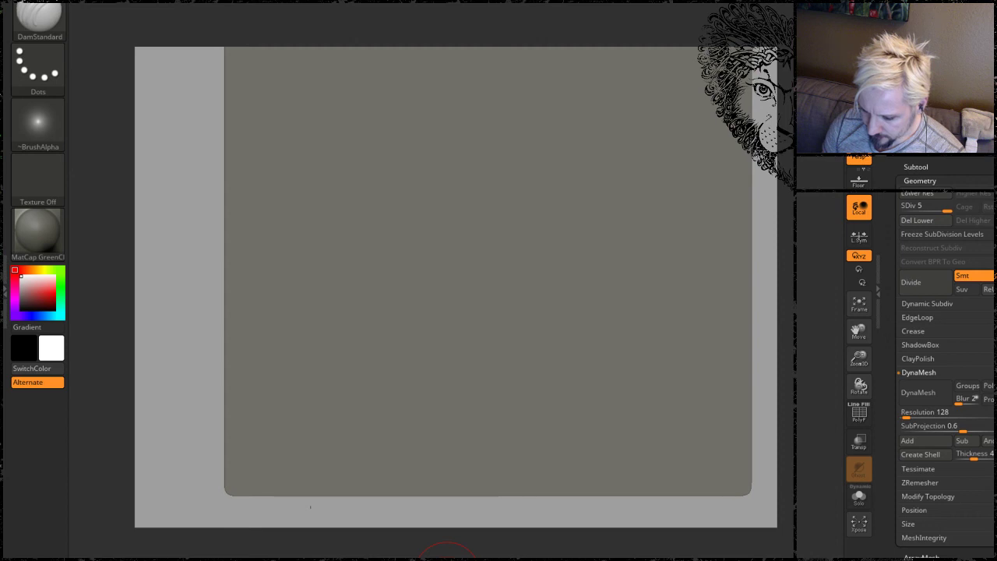
# Bring the turtle photo in front of ZBrush and reposition its window over the lower part of the plane.
pyautogui.click(446, 559)
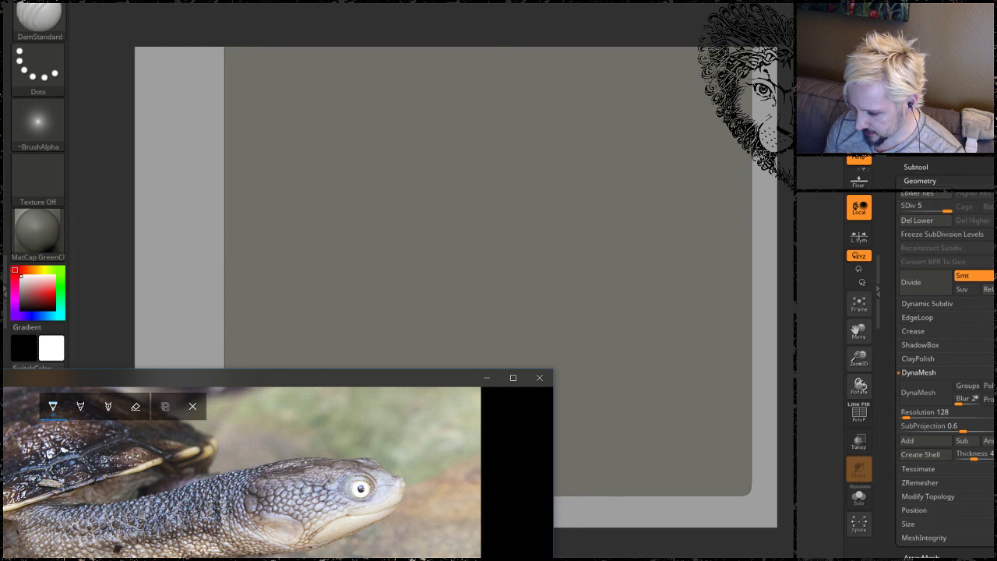
pyautogui.hotkey('alt', 'Tab')
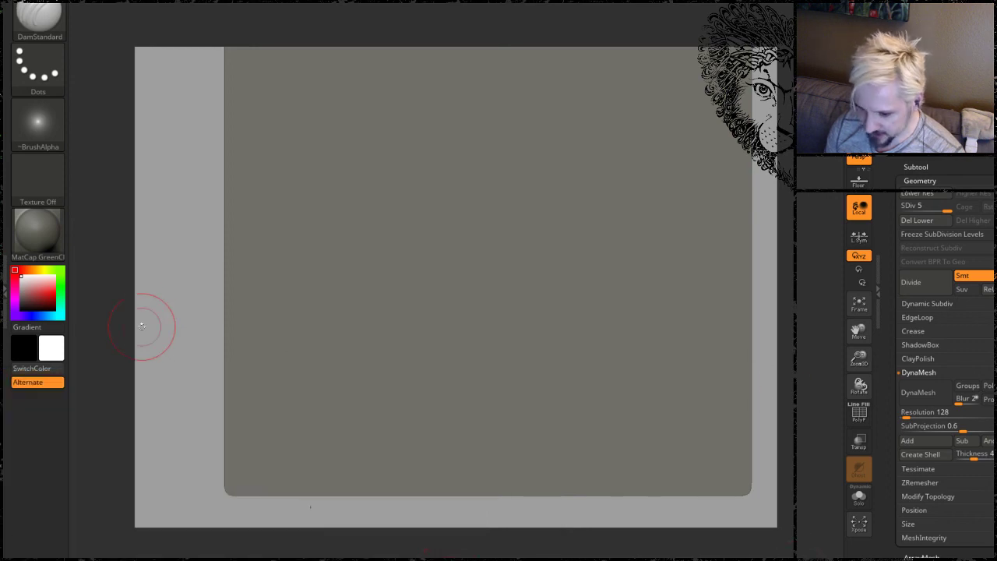
pyautogui.click(54, 556)
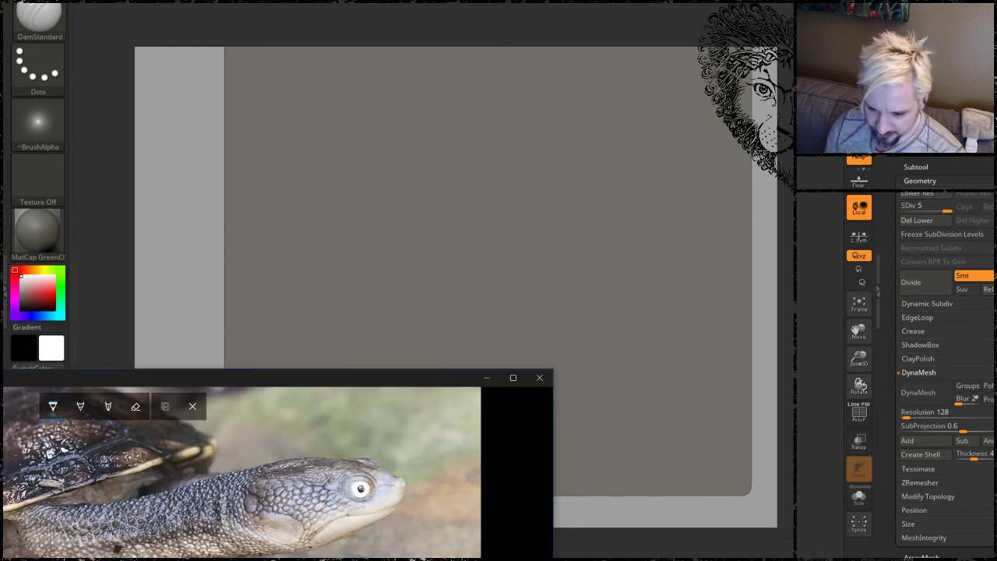
pyautogui.moveTo(327, 377); pyautogui.dragTo(437, 402)
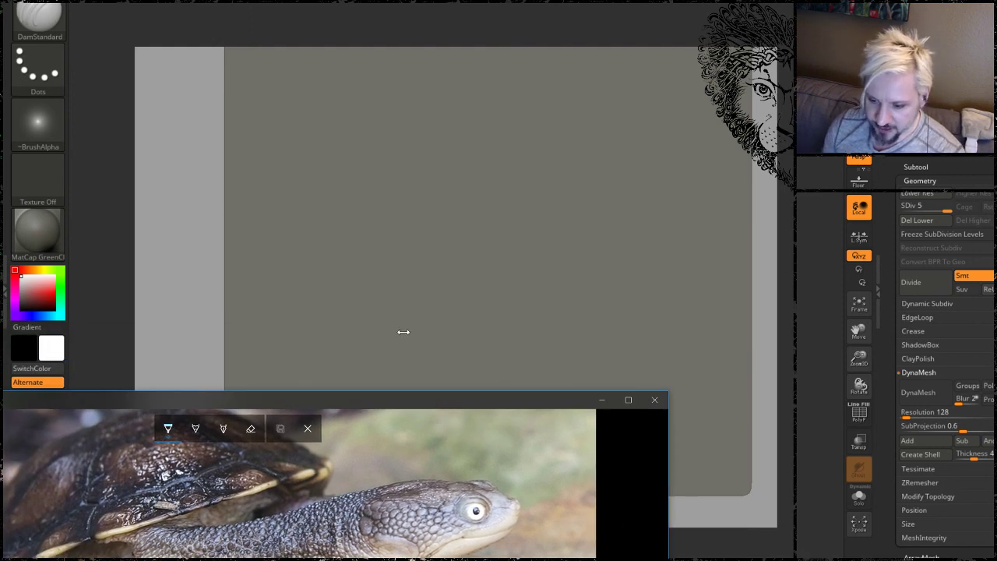
pyautogui.moveTo(343, 401); pyautogui.dragTo(619, 418)
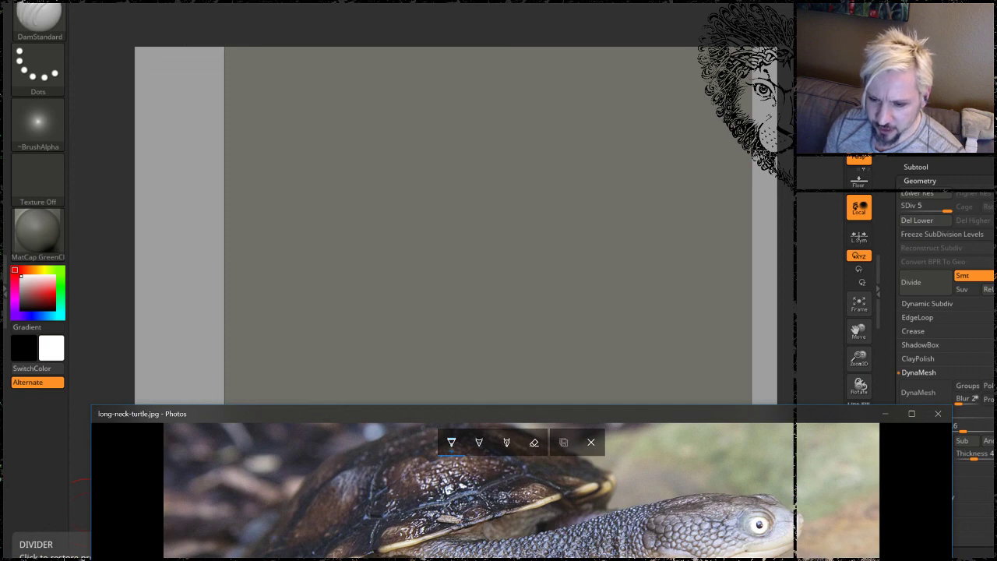
pyautogui.click(120, 2)
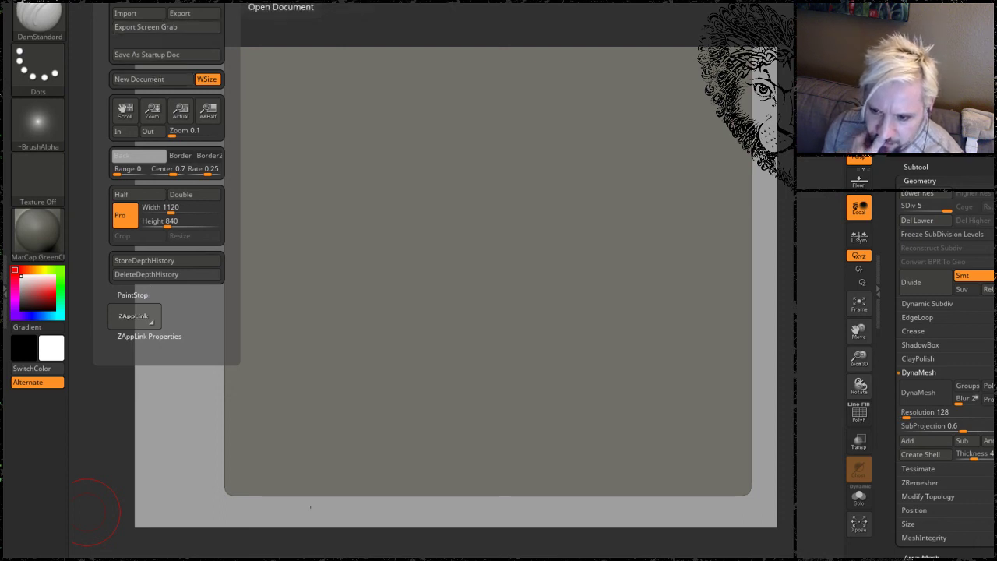
pyautogui.click(151, 1)
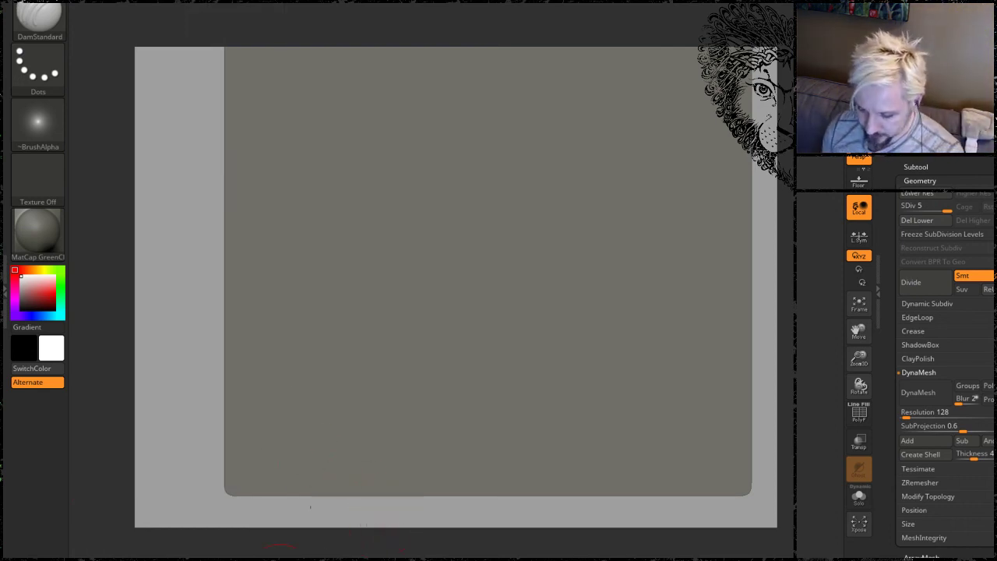
# Bring up the turtle photo again and lower its window until the whole plane is uncovered.
pyautogui.hotkey('alt', 'Tab')
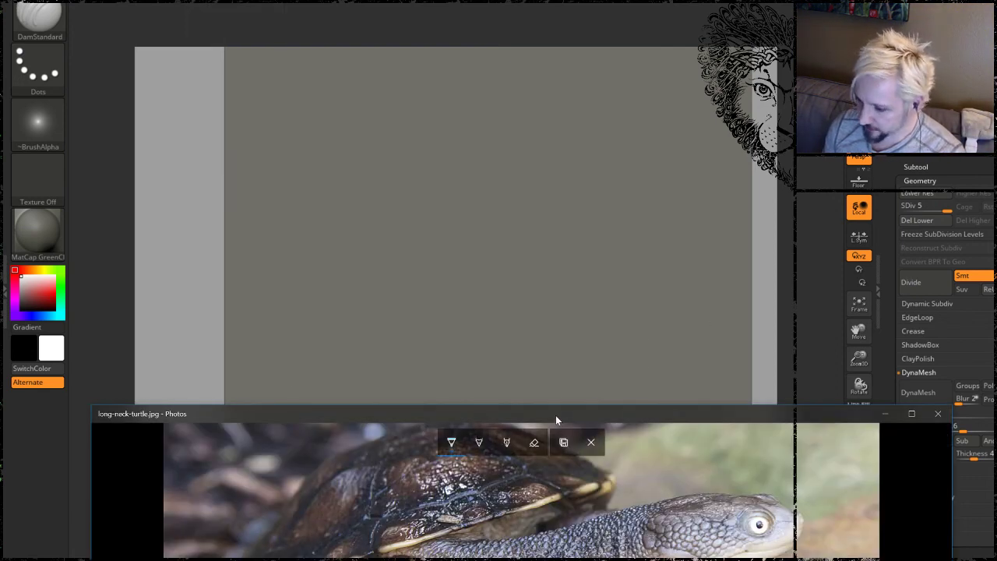
pyautogui.moveTo(555, 415); pyautogui.dragTo(431, 540)
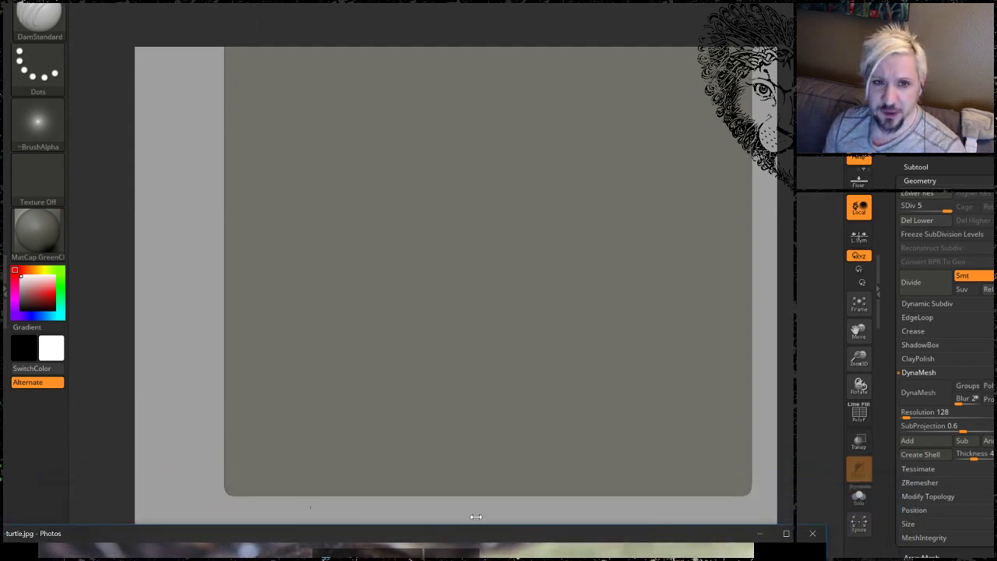
pyautogui.moveTo(490, 545); pyautogui.dragTo(468, 540)
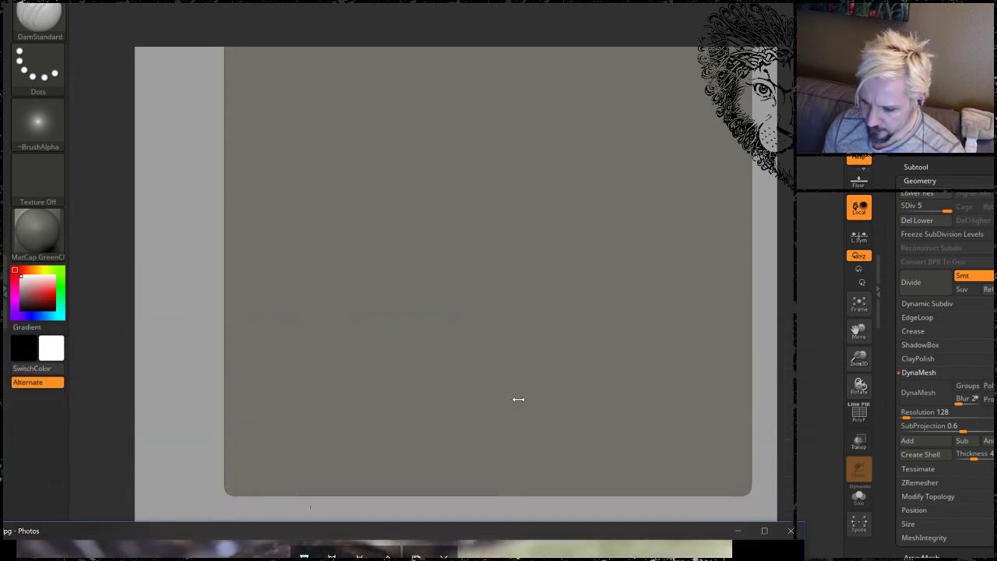
# Use the Standard brush with Alpha 01 to raise a soft bump near the middle of the plane.
pyautogui.moveTo(186, 273)
pyautogui.mouseDown()
pyautogui.moveTo(188, 254)
pyautogui.moveTo(202, 263)
pyautogui.moveTo(182, 299)
pyautogui.moveTo(181, 281)
pyautogui.mouseUp()
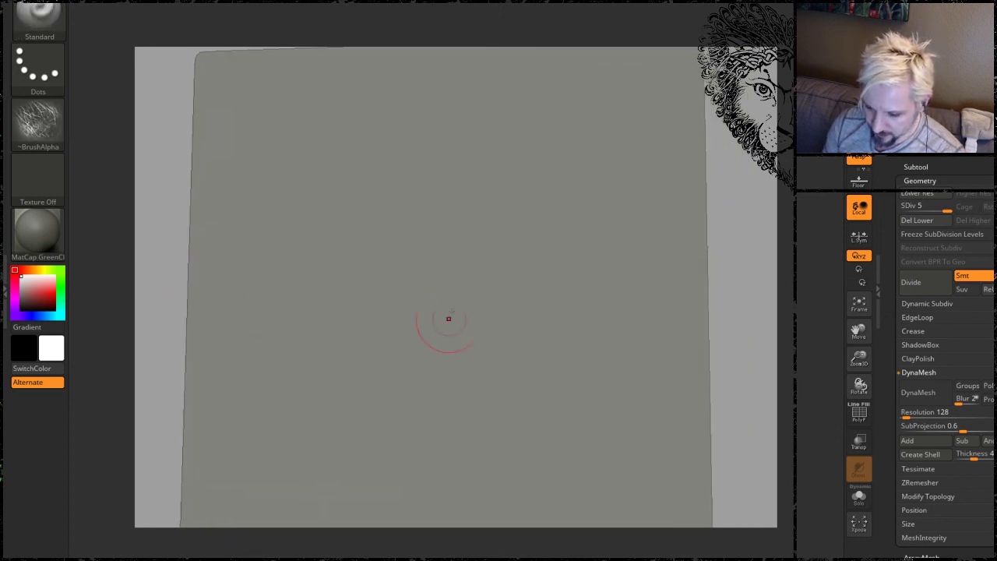
pyautogui.keyDown('ctrl'); pyautogui.moveTo(445, 315); pyautogui.dragTo(451, 308); pyautogui.keyUp('ctrl')
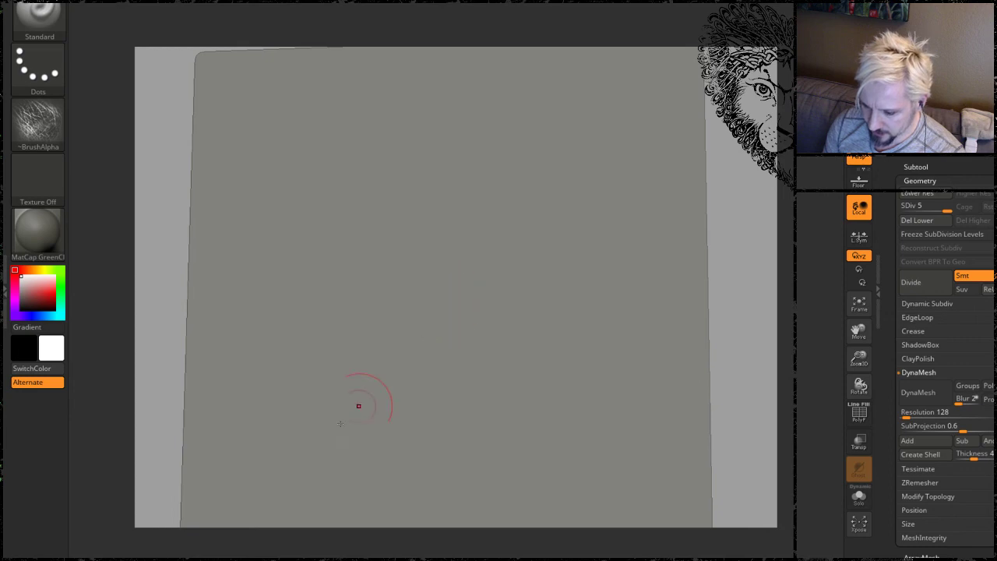
pyautogui.press('b')
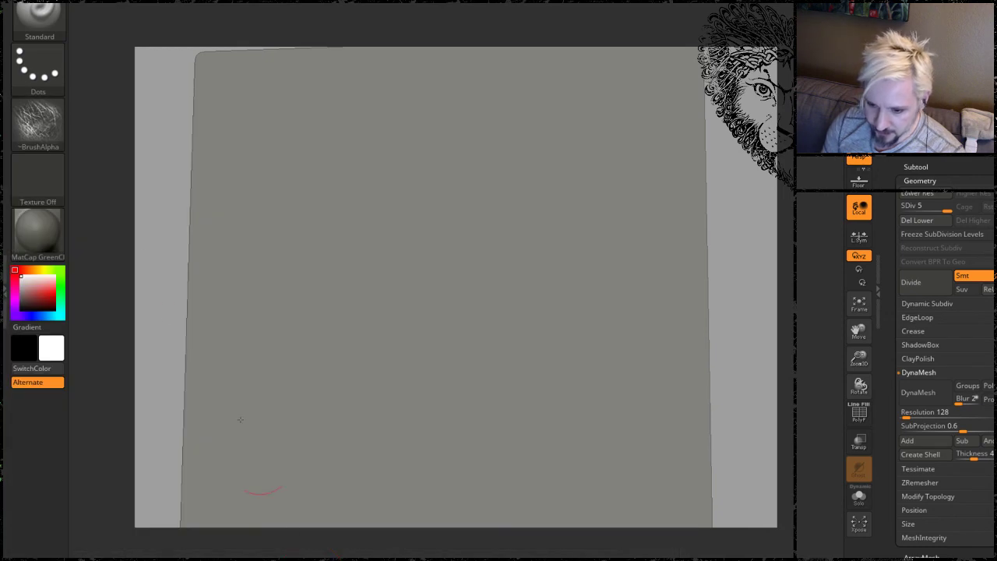
pyautogui.click(38, 123)
pyautogui.click(163, 134)
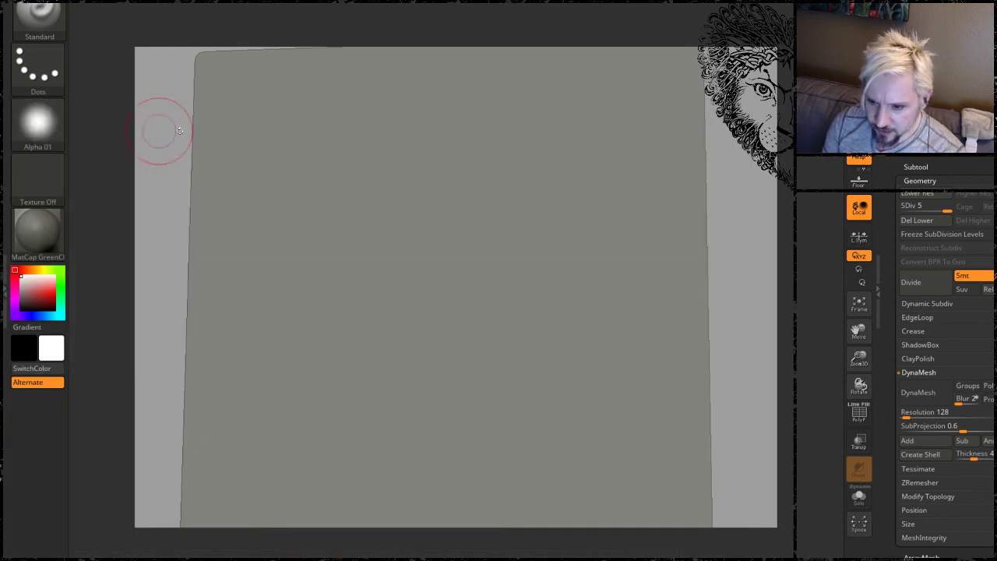
pyautogui.moveTo(484, 305); pyautogui.dragTo(480, 296)
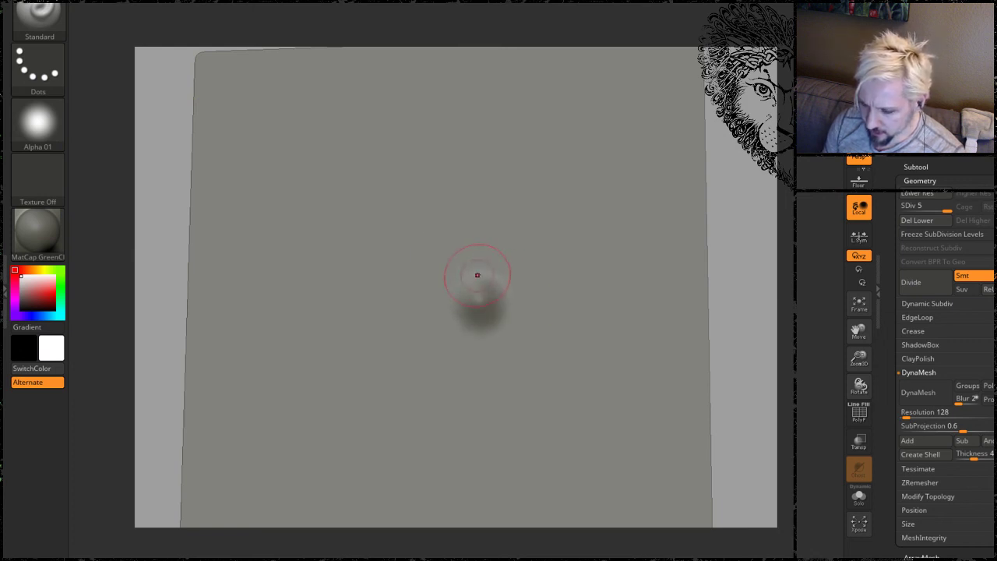
# Switch to the Inflat brush, swell the central bump, and raise a second round bump beside it.
pyautogui.moveTo(741, 269); pyautogui.dragTo(724, 308)
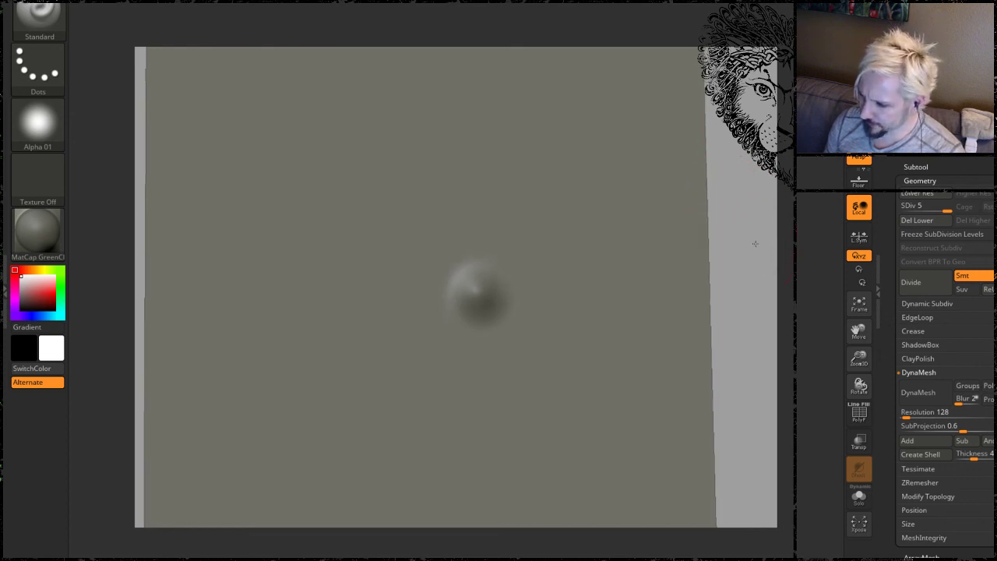
pyautogui.press('f')
pyautogui.moveTo(729, 285); pyautogui.dragTo(717, 197)
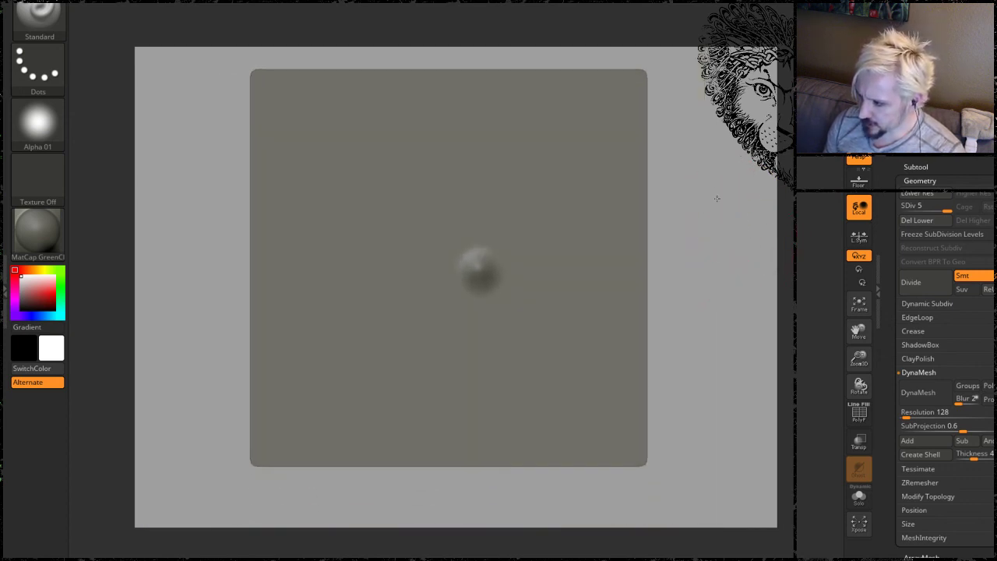
pyautogui.press('shift')
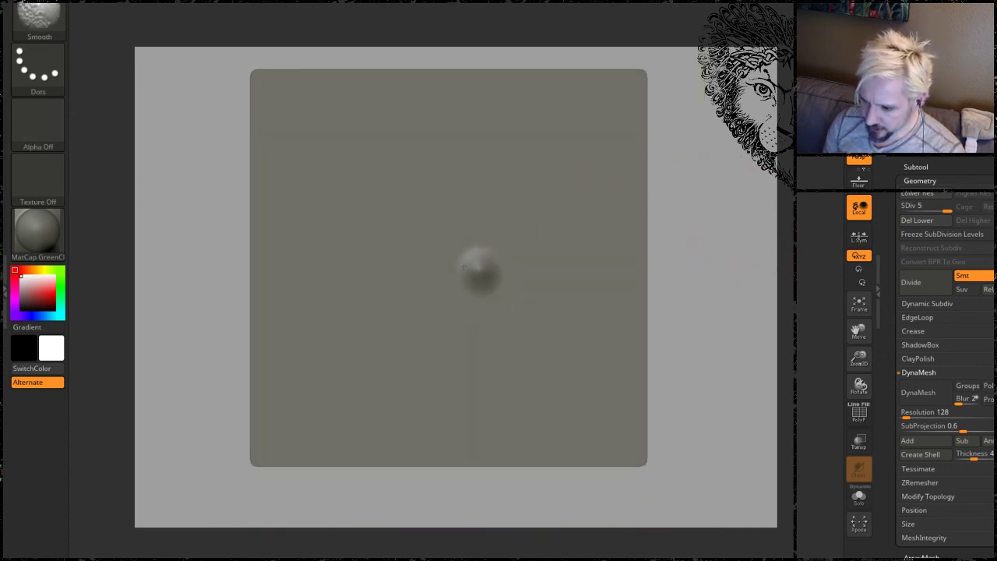
pyautogui.moveTo(675, 229)
pyautogui.mouseDown()
pyautogui.moveTo(704, 223)
pyautogui.moveTo(672, 247)
pyautogui.mouseUp()
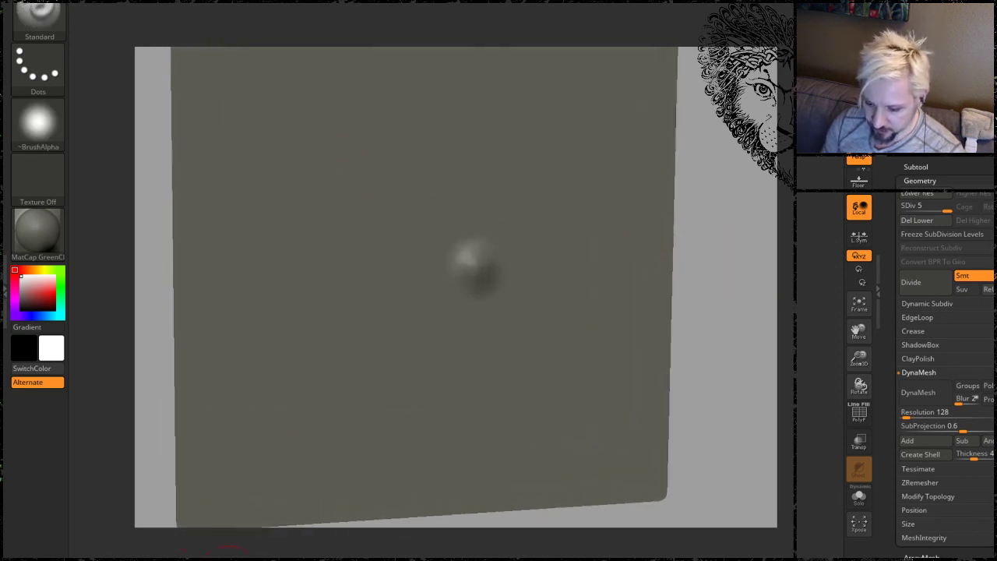
pyautogui.press('b')
pyautogui.press('i')
pyautogui.press('n')
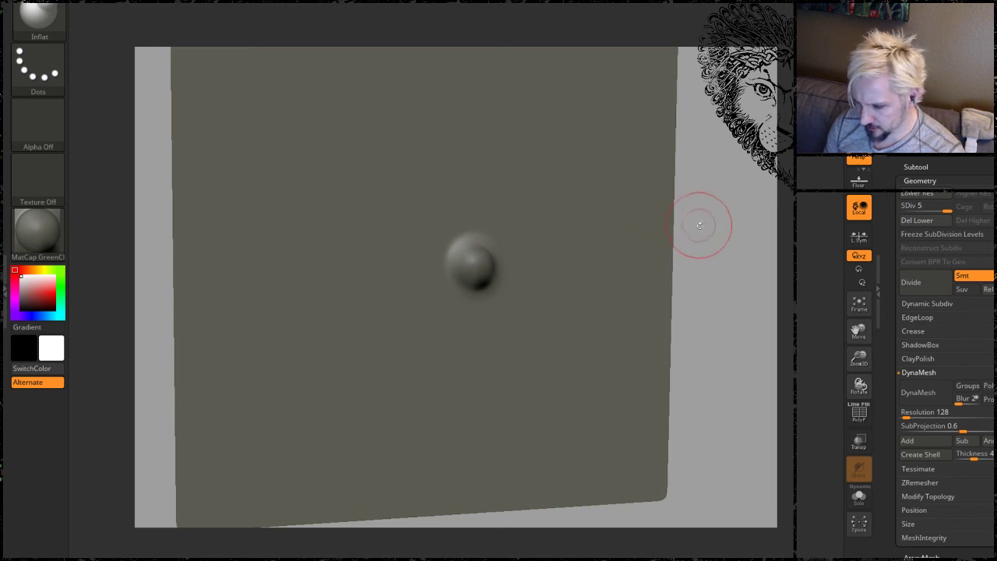
pyautogui.moveTo(699, 225)
pyautogui.mouseDown()
pyautogui.moveTo(436, 270)
pyautogui.moveTo(422, 288)
pyautogui.mouseUp()
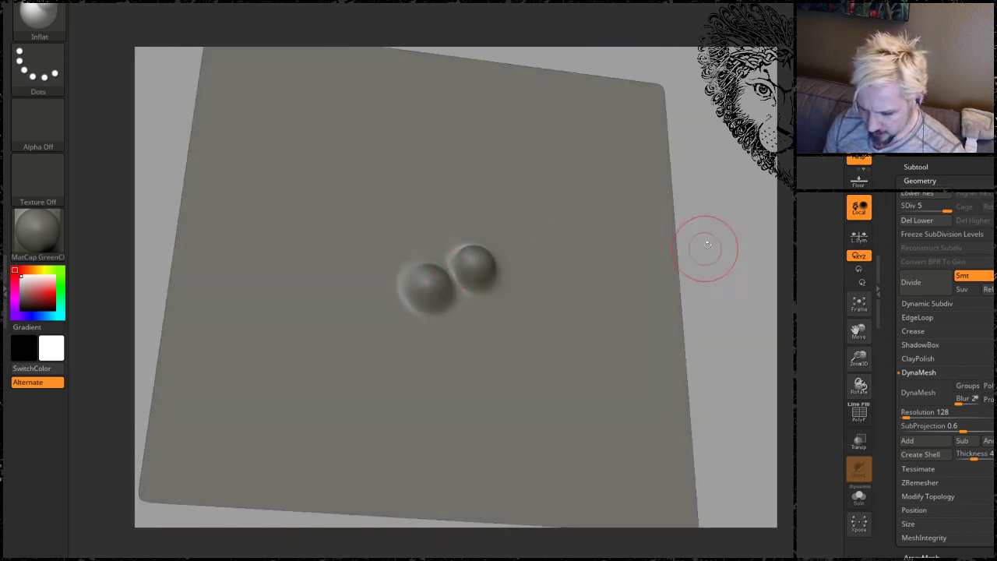
# Inflate five more round bumps below and left of the first two, packed into a tight cluster of scales.
pyautogui.moveTo(703, 245)
pyautogui.mouseDown()
pyautogui.moveTo(732, 187)
pyautogui.moveTo(749, 248)
pyautogui.mouseUp()
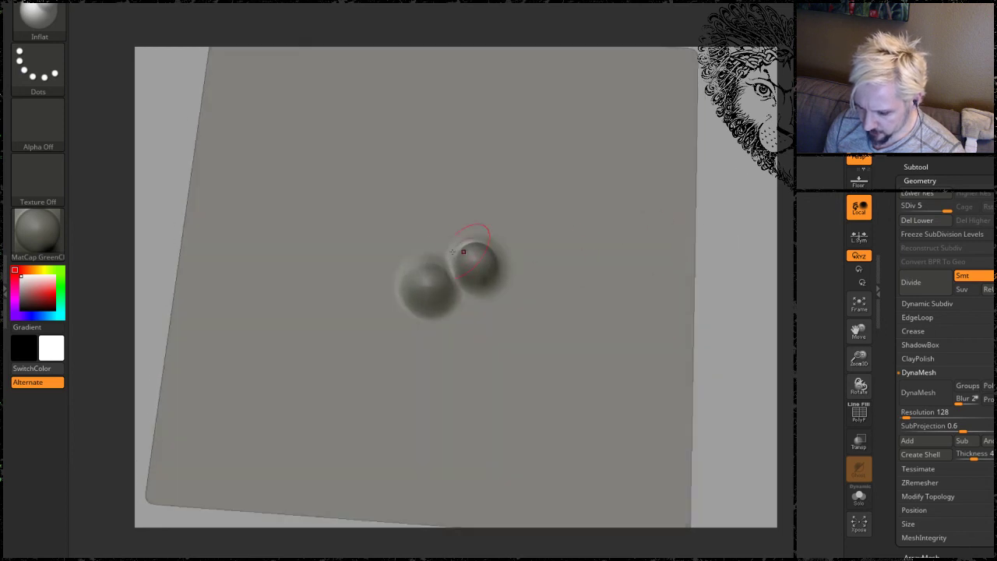
pyautogui.moveTo(482, 321); pyautogui.dragTo(470, 318)
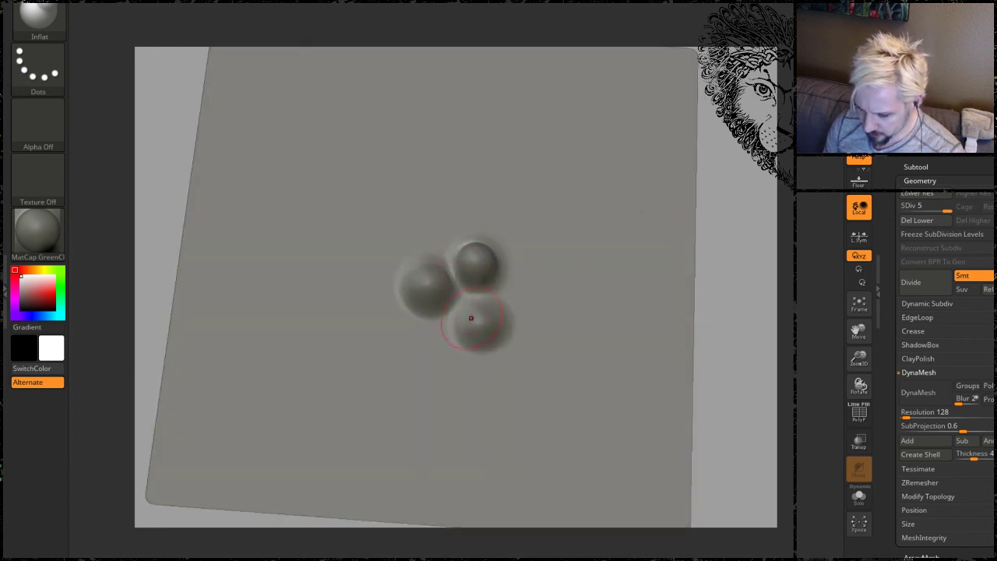
pyautogui.moveTo(423, 345); pyautogui.dragTo(424, 350)
pyautogui.moveTo(466, 386); pyautogui.dragTo(469, 374)
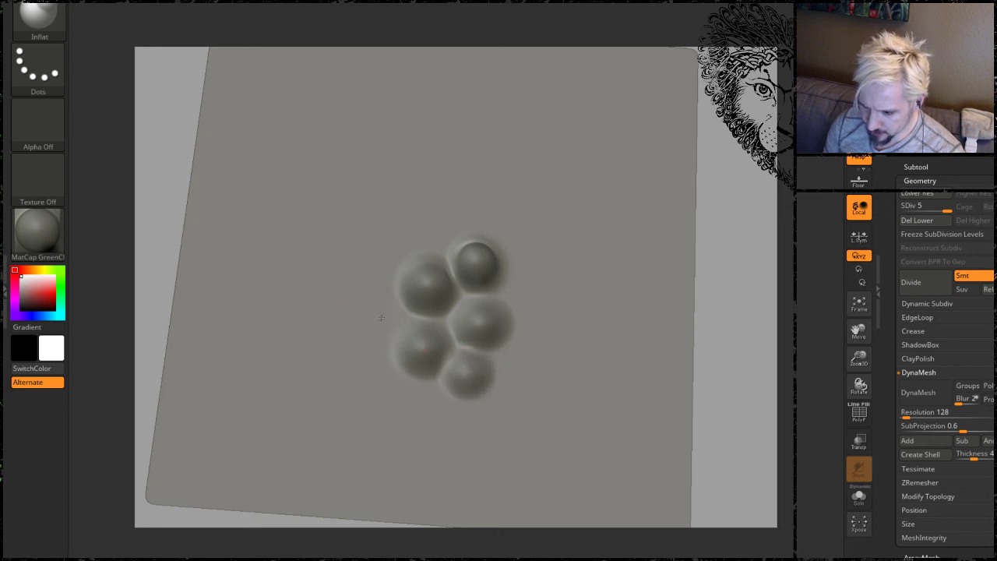
pyautogui.moveTo(381, 318); pyautogui.dragTo(374, 324)
pyautogui.moveTo(372, 259); pyautogui.dragTo(373, 263)
# With the DamStandard brush, carve creases above the upper bumps and down between the middle and right-hand ones.
pyautogui.press('b')
pyautogui.press('d')
pyautogui.press('s')
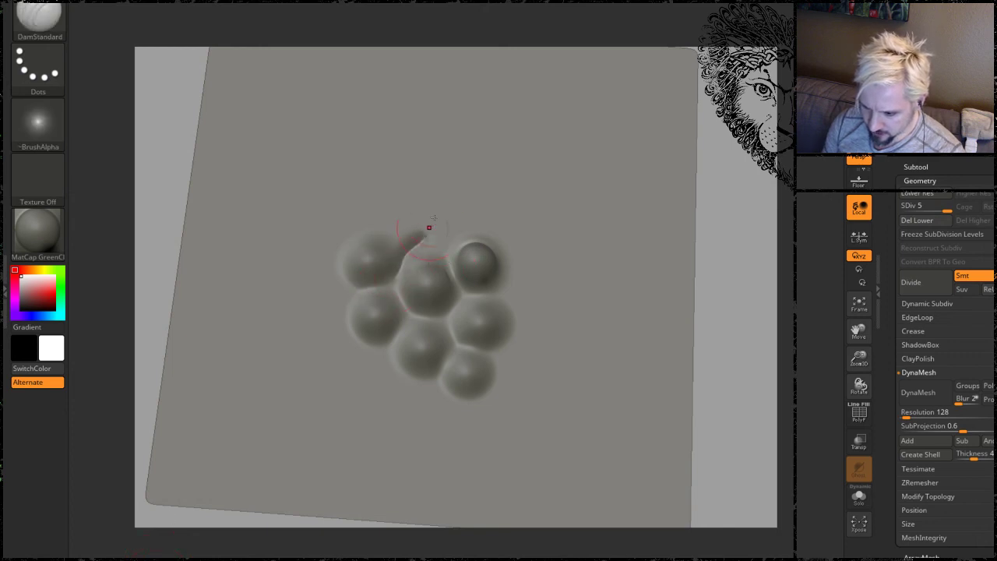
pyautogui.moveTo(429, 225)
pyautogui.mouseDown()
pyautogui.moveTo(441, 270)
pyautogui.moveTo(474, 218)
pyautogui.mouseUp()
pyautogui.moveTo(454, 270)
pyautogui.mouseDown()
pyautogui.moveTo(462, 290)
pyautogui.moveTo(454, 326)
pyautogui.moveTo(495, 380)
pyautogui.mouseUp()
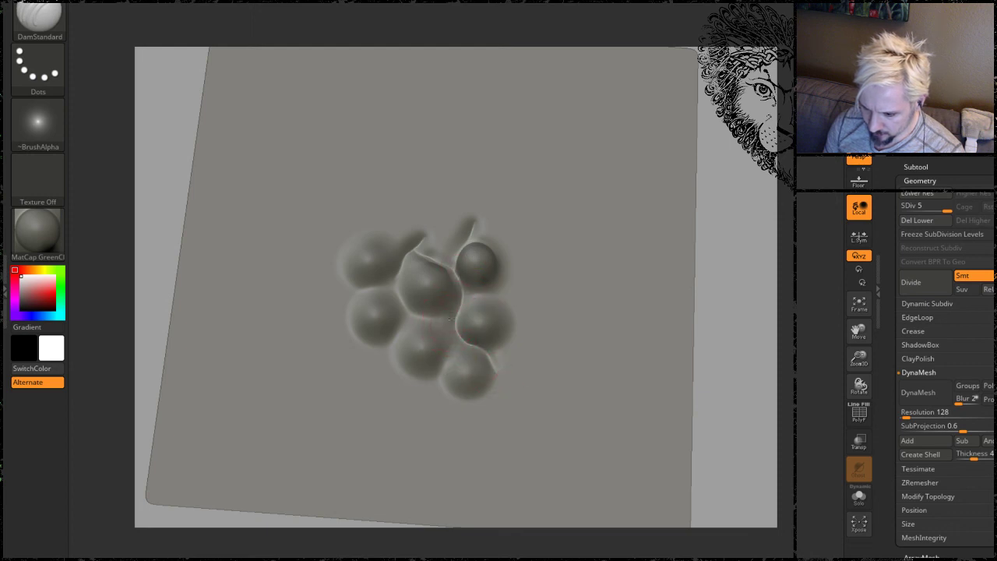
# Carve four long creases from the gaps between the bumps onto the flat plane below and to the right.
pyautogui.moveTo(450, 320)
pyautogui.mouseDown()
pyautogui.moveTo(418, 447)
pyautogui.moveTo(433, 474)
pyautogui.mouseUp()
pyautogui.moveTo(491, 364); pyautogui.dragTo(551, 437)
pyautogui.moveTo(477, 343); pyautogui.dragTo(586, 315)
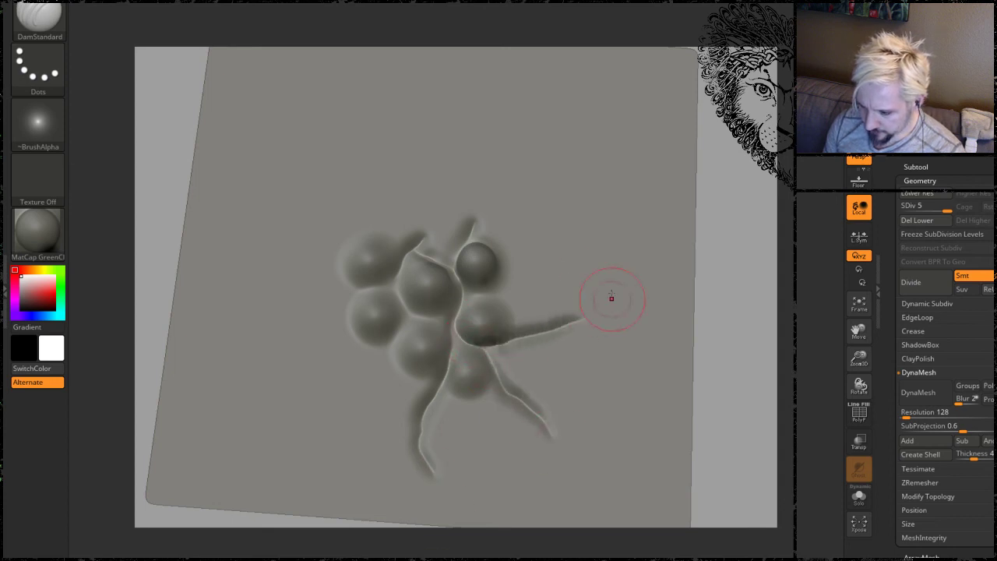
pyautogui.moveTo(466, 304)
pyautogui.mouseDown()
pyautogui.moveTo(477, 290)
pyautogui.moveTo(537, 272)
pyautogui.mouseUp()
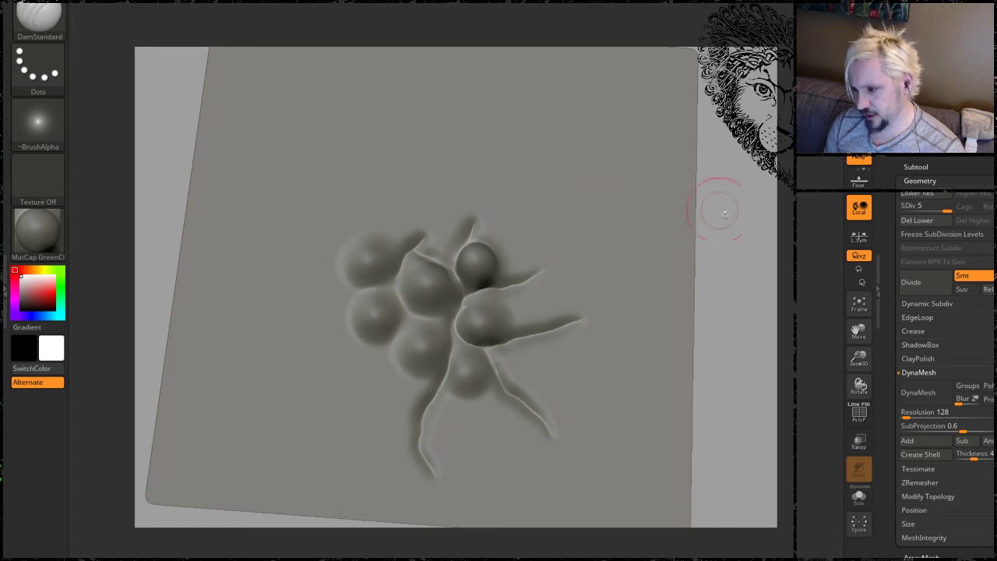
# Carve creases around the bumps on the cluster's left side to separate them from one another.
pyautogui.moveTo(718, 208)
pyautogui.mouseDown()
pyautogui.moveTo(723, 225)
pyautogui.moveTo(701, 222)
pyautogui.mouseUp()
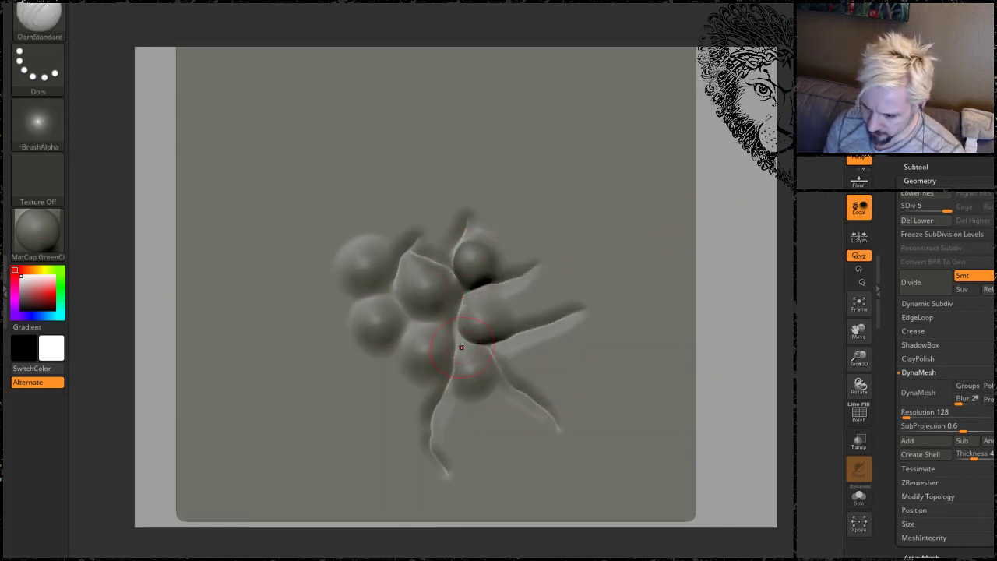
pyautogui.moveTo(461, 347)
pyautogui.mouseDown()
pyautogui.moveTo(393, 293)
pyautogui.moveTo(330, 308)
pyautogui.mouseUp()
pyautogui.moveTo(390, 295)
pyautogui.mouseDown()
pyautogui.moveTo(344, 314)
pyautogui.moveTo(333, 294)
pyautogui.mouseUp()
pyautogui.moveTo(402, 309)
pyautogui.mouseDown()
pyautogui.moveTo(404, 339)
pyautogui.moveTo(355, 334)
pyautogui.mouseUp()
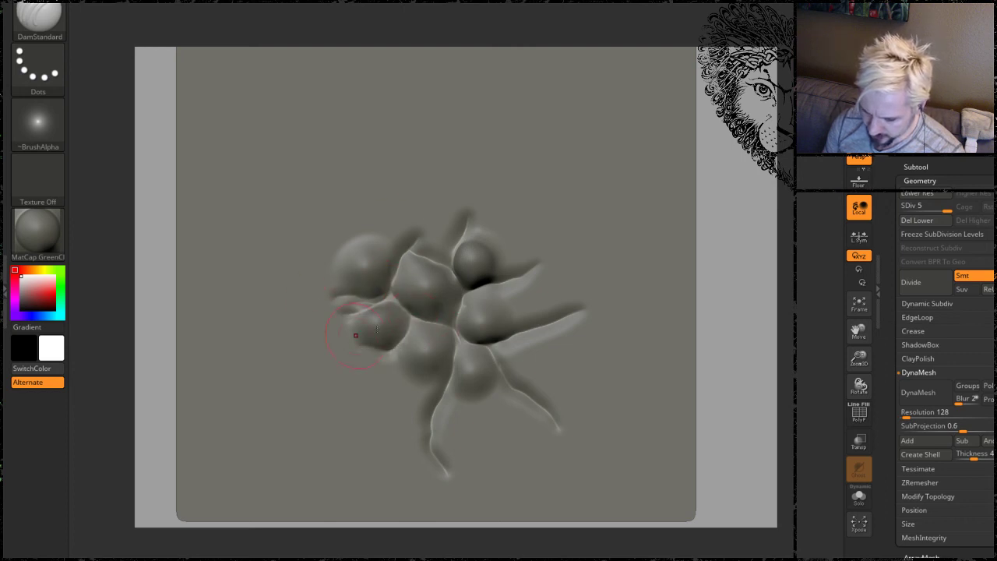
pyautogui.moveTo(433, 323)
pyautogui.mouseDown()
pyautogui.moveTo(405, 341)
pyautogui.moveTo(399, 370)
pyautogui.moveTo(420, 383)
pyautogui.mouseUp()
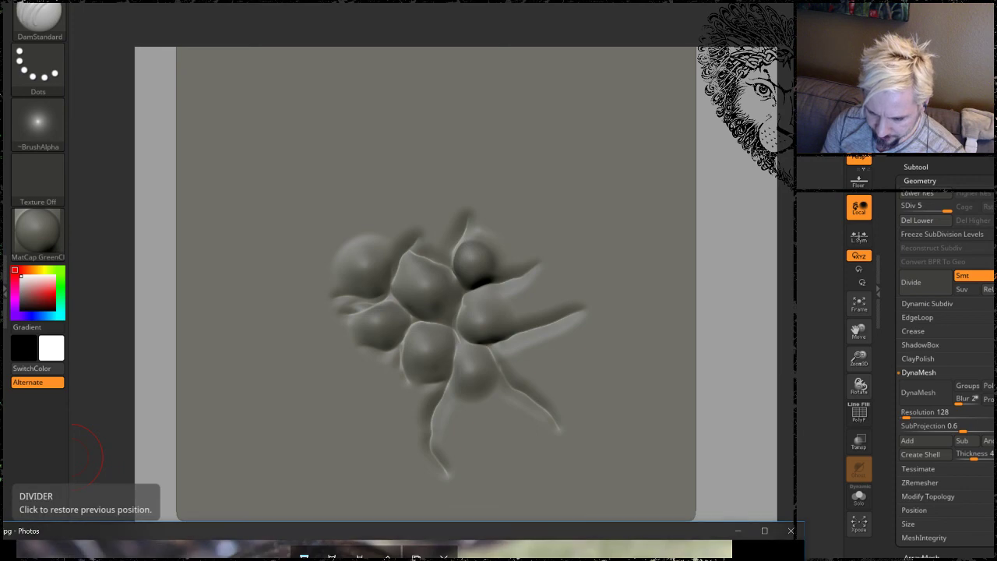
# Raise and enlarge the turtle photo window, leave its drawing mode, and magnify the neck to study the scales.
pyautogui.moveTo(2, 530); pyautogui.dragTo(30, 218)
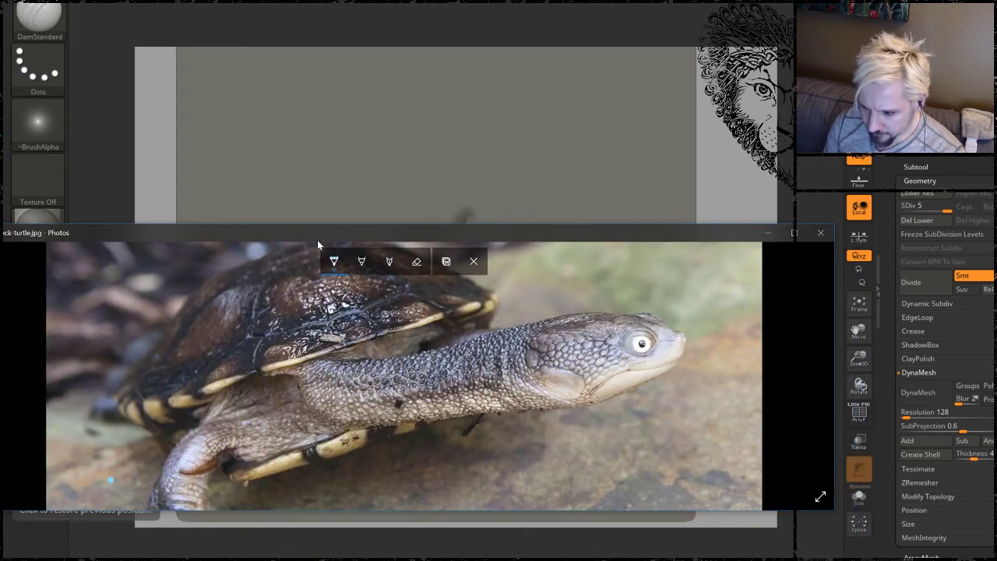
pyautogui.click(471, 265)
pyautogui.click(374, 259)
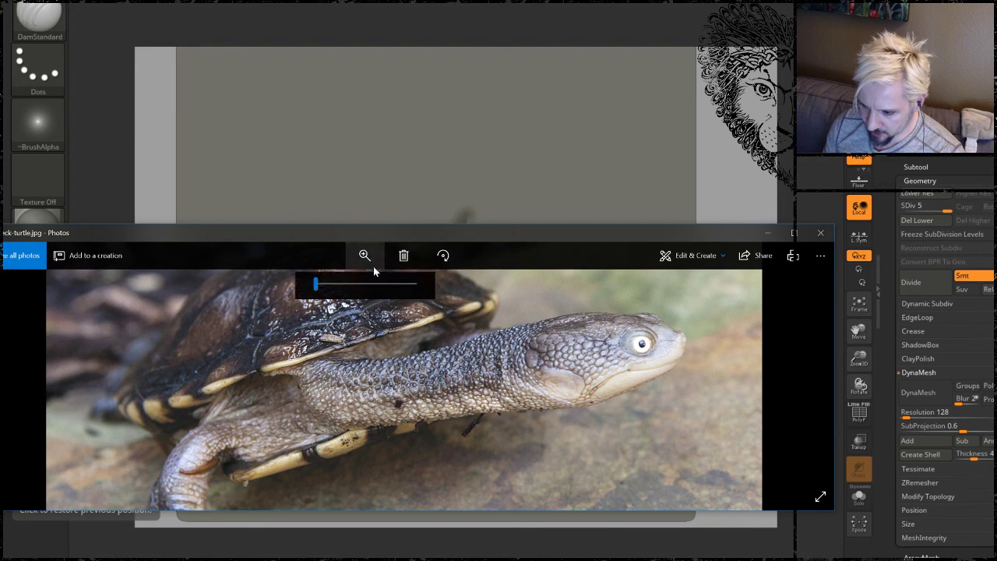
pyautogui.click(375, 284)
pyautogui.moveTo(379, 283); pyautogui.dragTo(398, 281)
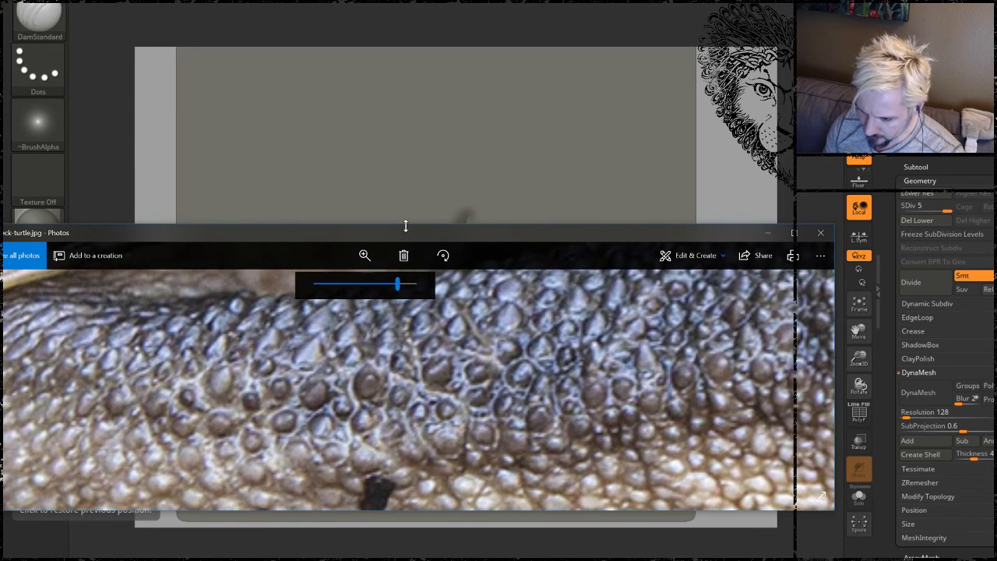
pyautogui.moveTo(405, 225); pyautogui.dragTo(420, 136)
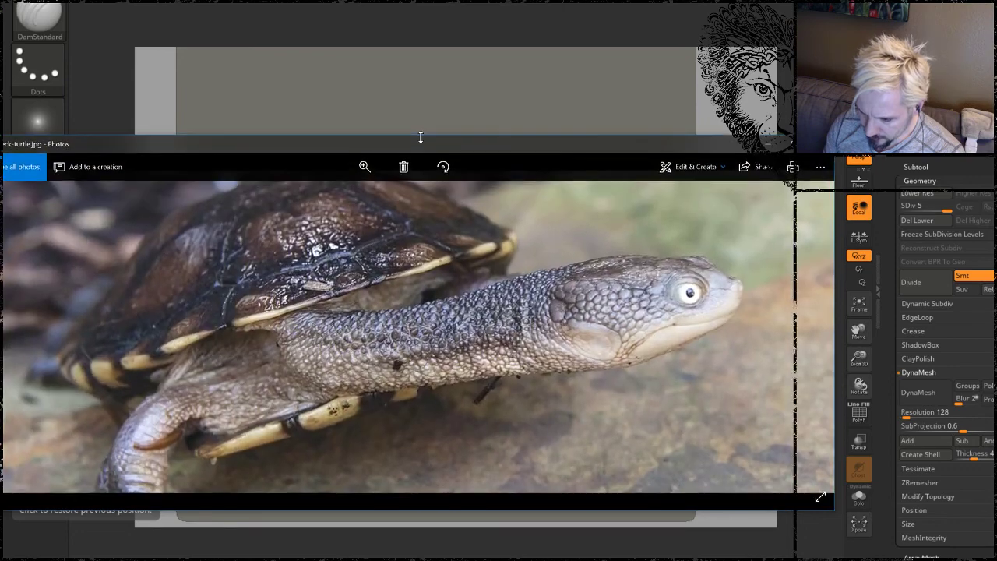
pyautogui.click(364, 166)
pyautogui.moveTo(316, 196); pyautogui.dragTo(372, 198)
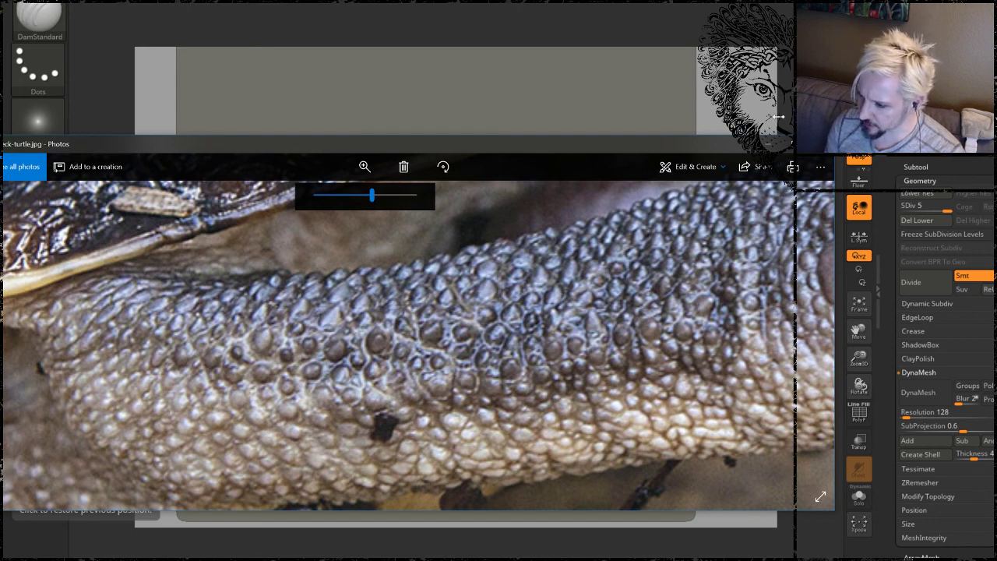
# Move the photo window clear of the sculpt and carve the central crease deeper down between the bumps in ZBrush.
pyautogui.moveTo(690, 162); pyautogui.dragTo(676, 529)
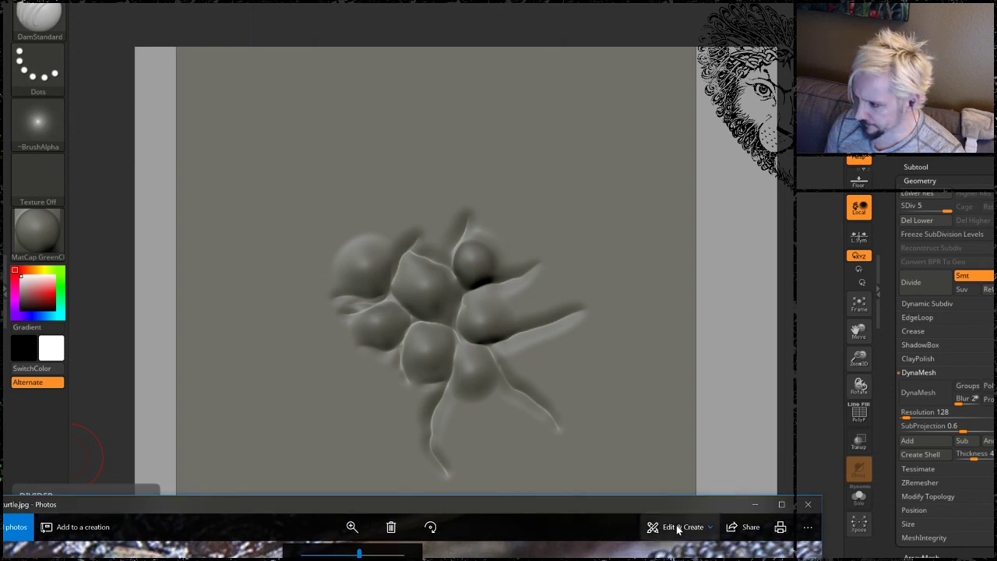
pyautogui.click(722, 201)
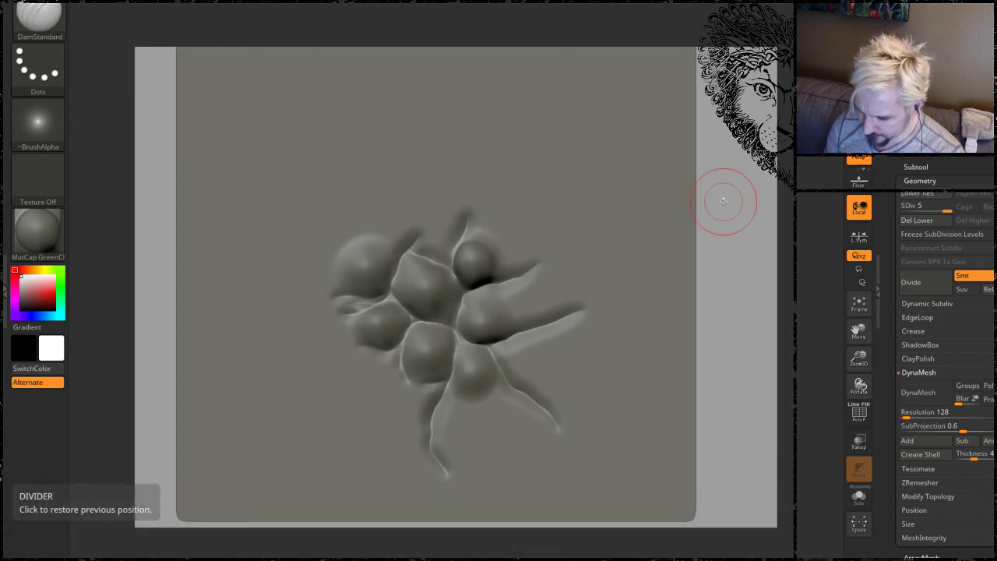
pyautogui.moveTo(723, 212); pyautogui.dragTo(718, 235)
pyautogui.keyDown('alt'); pyautogui.moveTo(723, 327); pyautogui.dragTo(477, 269); pyautogui.keyUp('alt')
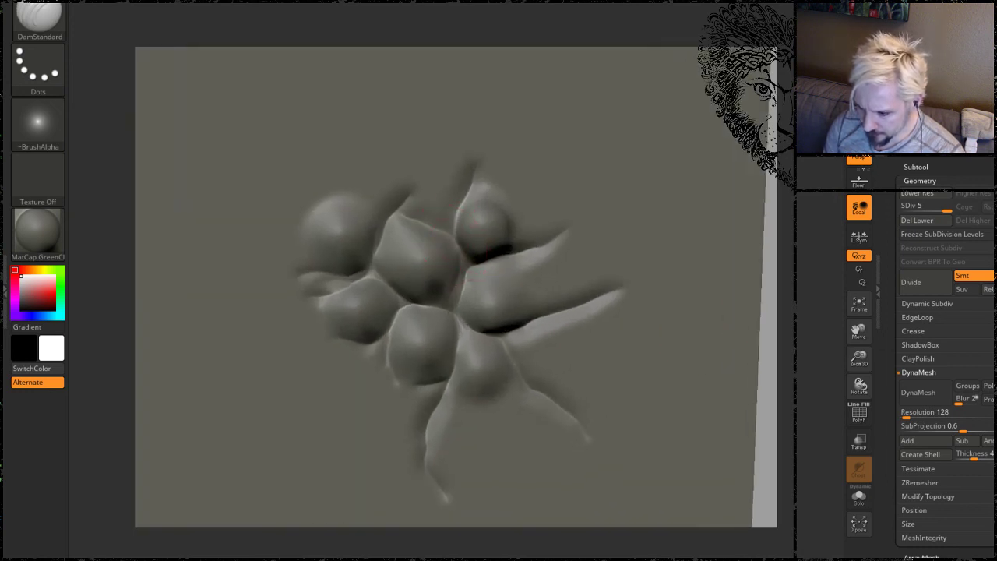
pyautogui.moveTo(457, 263)
pyautogui.mouseDown()
pyautogui.moveTo(459, 345)
pyautogui.moveTo(424, 504)
pyautogui.mouseUp()
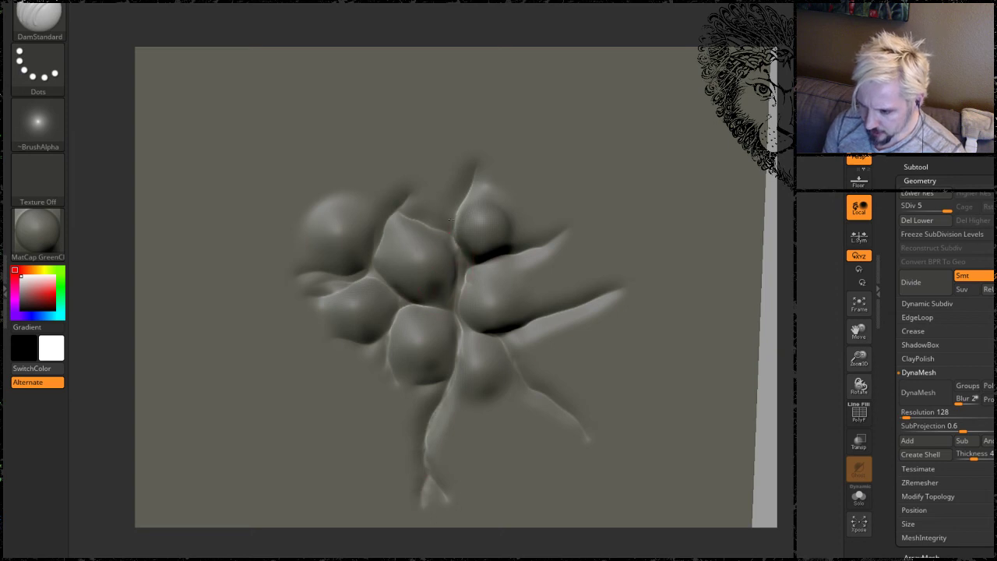
# Extend the central crease far up across the flat plane and carve a branch enclosing a new scale above the cluster.
pyautogui.moveTo(456, 257)
pyautogui.mouseDown()
pyautogui.moveTo(469, 179)
pyautogui.moveTo(510, 86)
pyautogui.mouseUp()
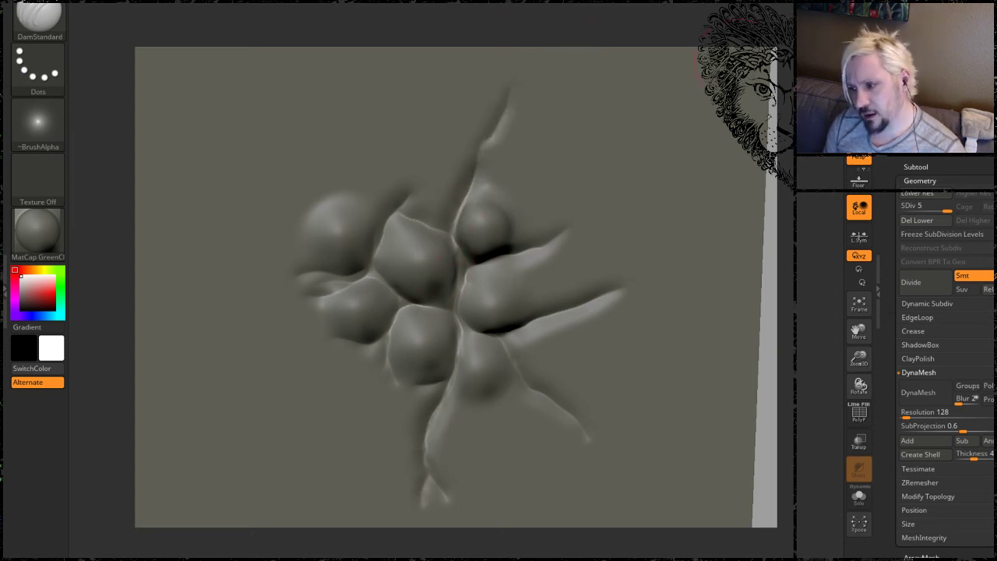
pyautogui.keyDown('alt'); pyautogui.moveTo(798, 215); pyautogui.dragTo(758, 172); pyautogui.keyUp('alt')
pyautogui.keyDown('alt'); pyautogui.moveTo(721, 139); pyautogui.dragTo(720, 196); pyautogui.keyUp('alt')
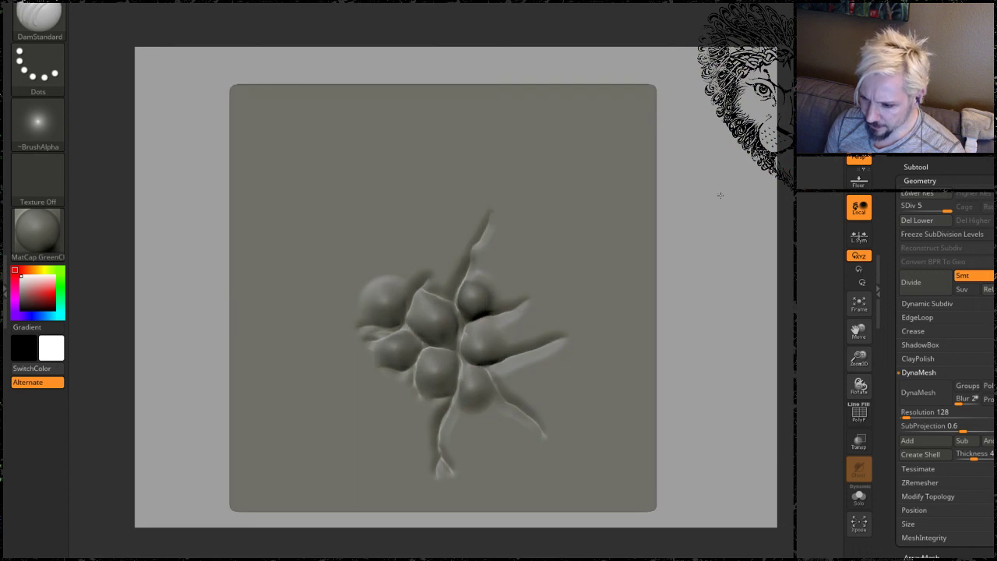
pyautogui.moveTo(487, 225); pyautogui.dragTo(554, 141)
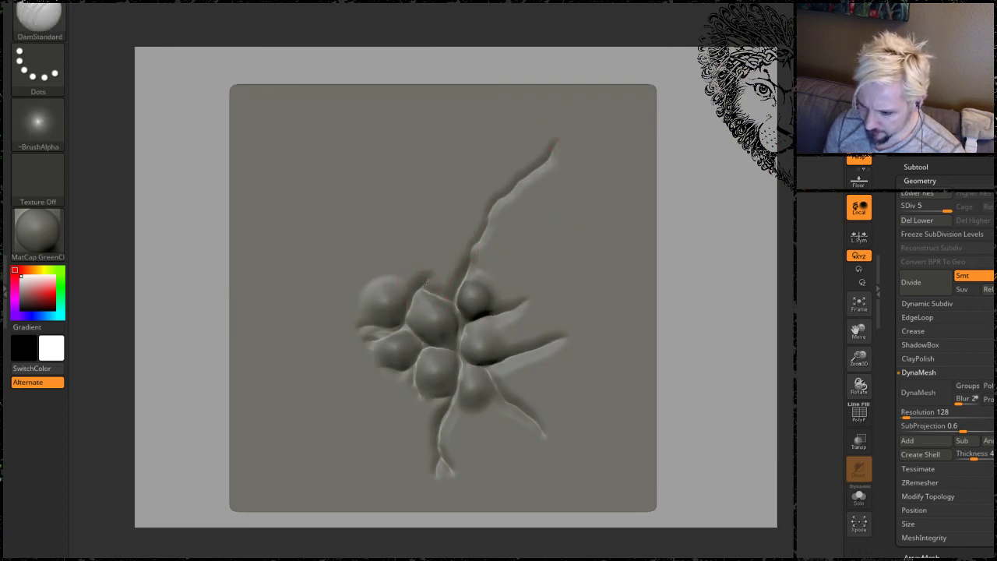
pyautogui.moveTo(426, 285)
pyautogui.mouseDown()
pyautogui.moveTo(442, 260)
pyautogui.moveTo(466, 251)
pyautogui.mouseUp()
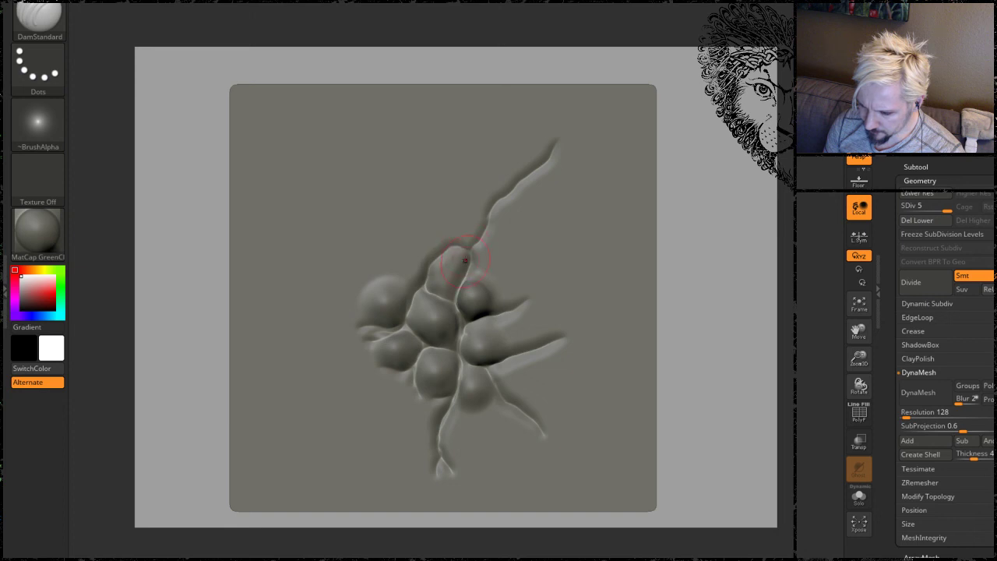
# With the Inflat brush, puff up the newly enclosed top scale, a bump beside the long crease, and one extending the right-hand ridge.
pyautogui.press('b')
pyautogui.press('i')
pyautogui.press('n')
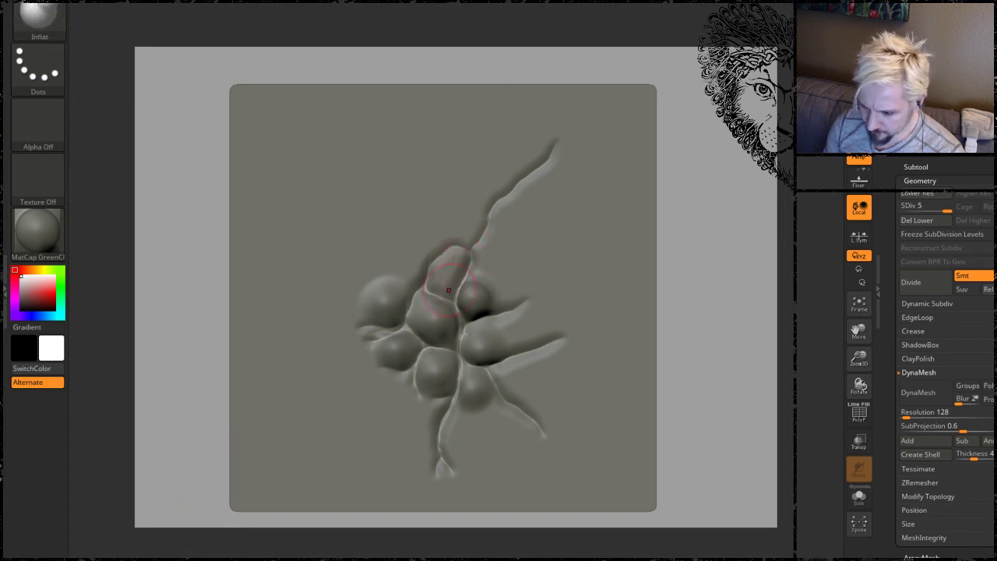
pyautogui.moveTo(447, 282)
pyautogui.mouseDown()
pyautogui.moveTo(455, 261)
pyautogui.moveTo(445, 274)
pyautogui.moveTo(490, 257)
pyautogui.mouseUp()
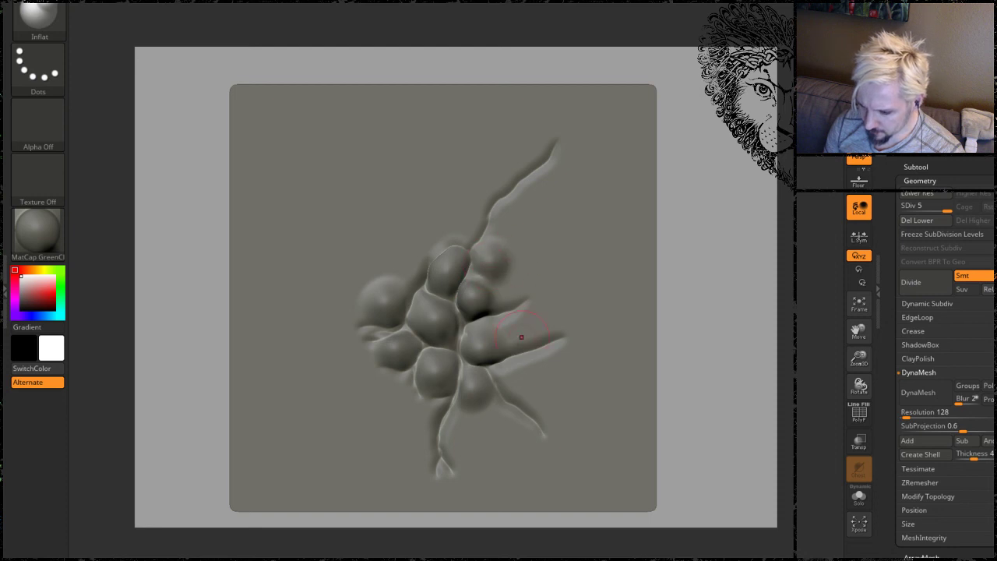
pyautogui.moveTo(533, 322); pyautogui.dragTo(541, 334)
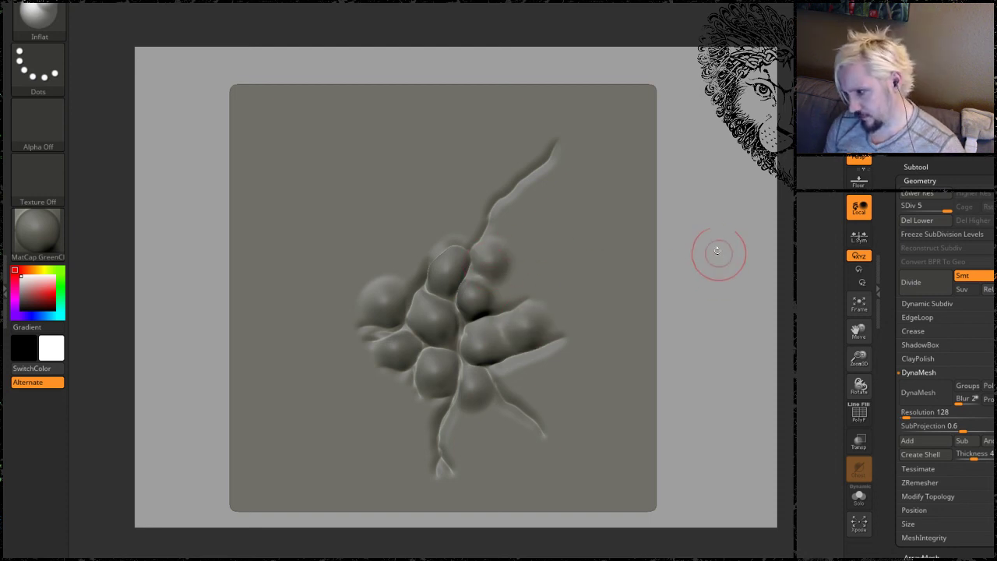
# Inflate two bumps along the cluster's upper-left edge and one at its lower left.
pyautogui.moveTo(712, 251)
pyautogui.mouseDown()
pyautogui.moveTo(725, 256)
pyautogui.moveTo(727, 232)
pyautogui.moveTo(721, 261)
pyautogui.mouseUp()
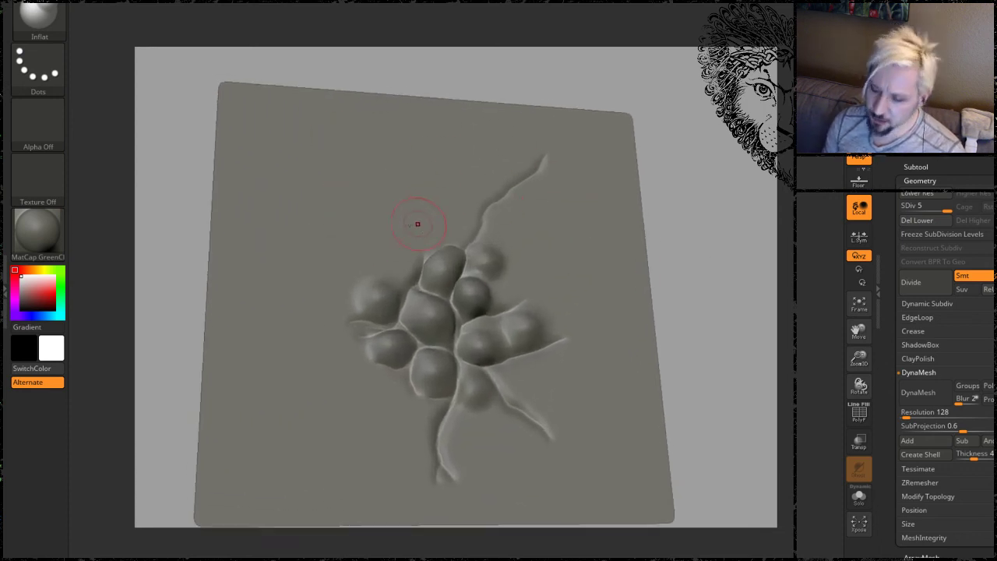
pyautogui.moveTo(413, 268)
pyautogui.mouseDown()
pyautogui.moveTo(399, 263)
pyautogui.moveTo(402, 253)
pyautogui.moveTo(431, 231)
pyautogui.mouseUp()
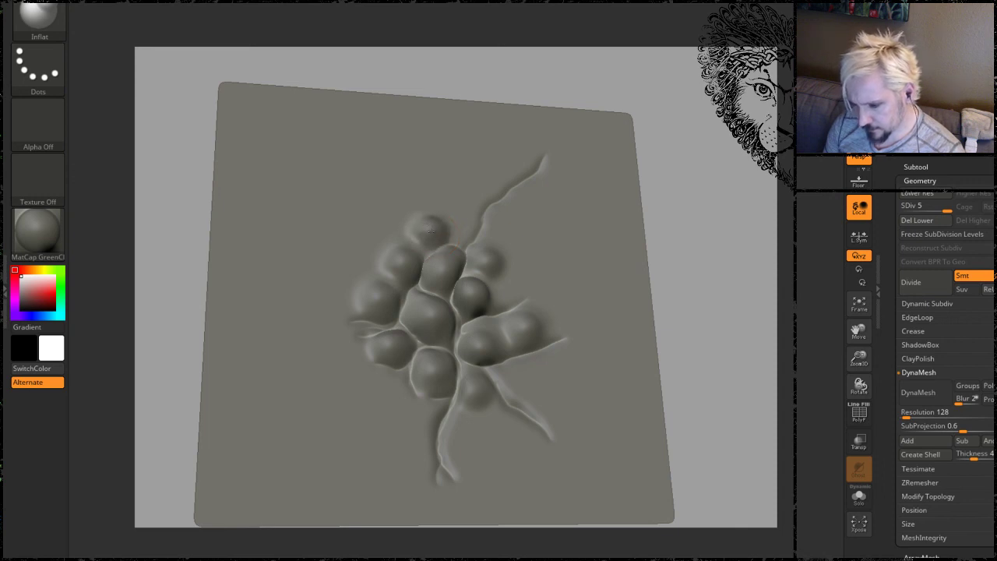
pyautogui.moveTo(388, 395); pyautogui.dragTo(371, 404)
# Reduce the brush's draw size and inflate a small bump beneath the lower middle scale, beside the central crease.
pyautogui.moveTo(724, 256)
pyautogui.mouseDown()
pyautogui.moveTo(732, 299)
pyautogui.moveTo(771, 327)
pyautogui.moveTo(784, 312)
pyautogui.mouseUp()
pyautogui.moveTo(768, 247)
pyautogui.keyDown('alt'); pyautogui.mouseDown()
pyautogui.moveTo(694, 219)
pyautogui.moveTo(666, 193)
pyautogui.mouseUp(); pyautogui.keyUp('alt')
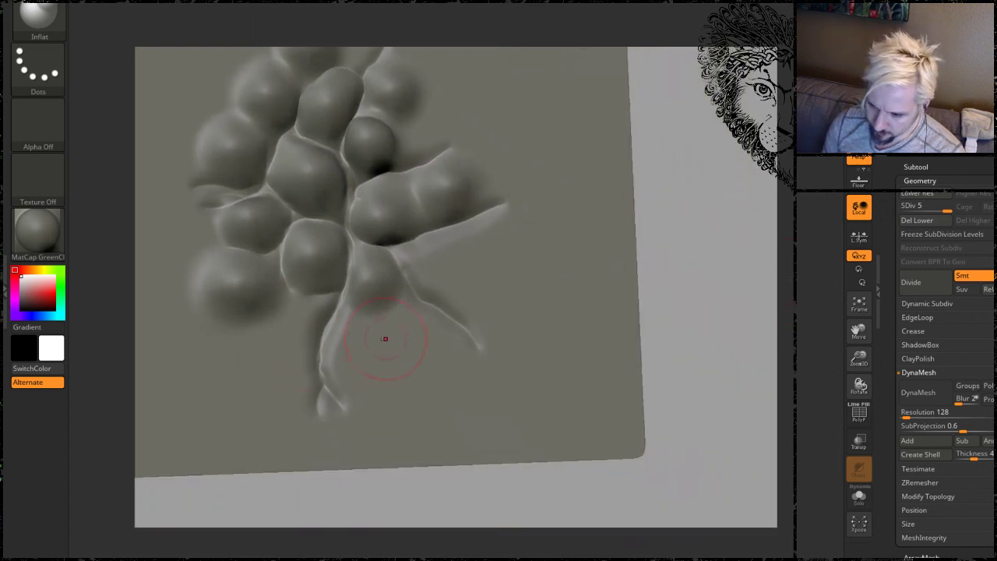
pyautogui.press('space')
pyautogui.moveTo(383, 340); pyautogui.dragTo(369, 341)
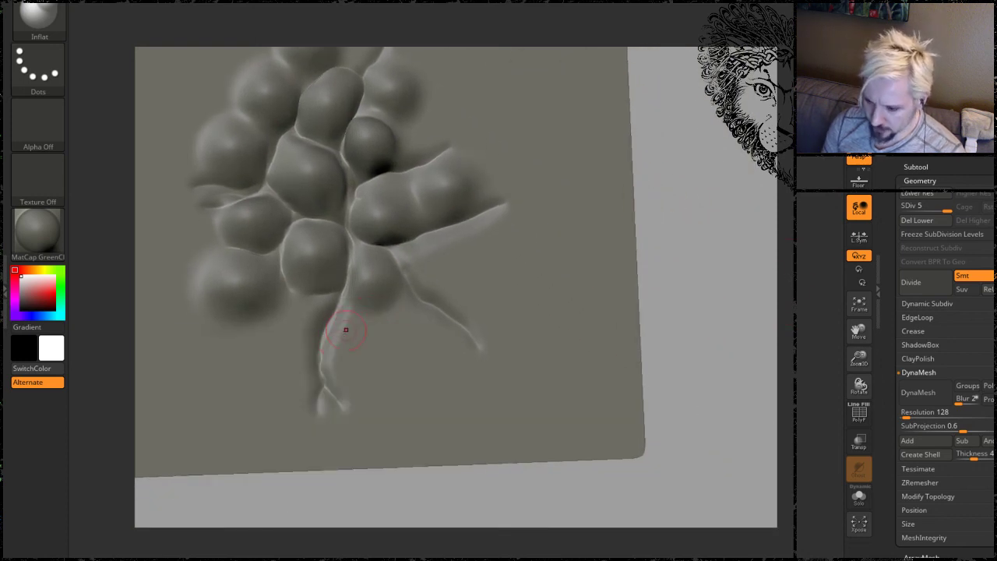
pyautogui.moveTo(293, 318)
pyautogui.mouseDown()
pyautogui.moveTo(304, 331)
pyautogui.moveTo(310, 320)
pyautogui.mouseUp()
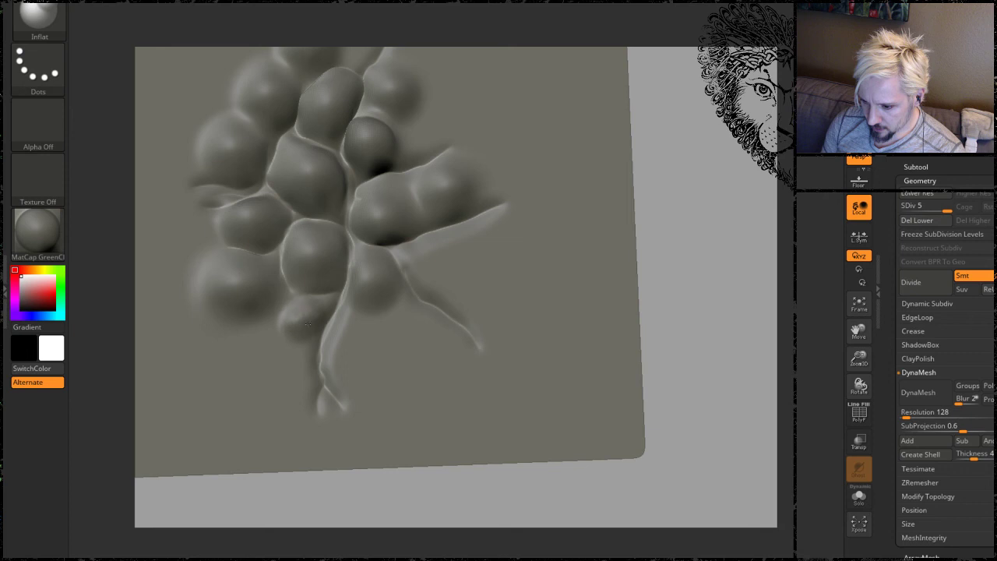
# Adjust the draw size and inflate five bumps between the creases along the cluster's lower and right sides.
pyautogui.press('space')
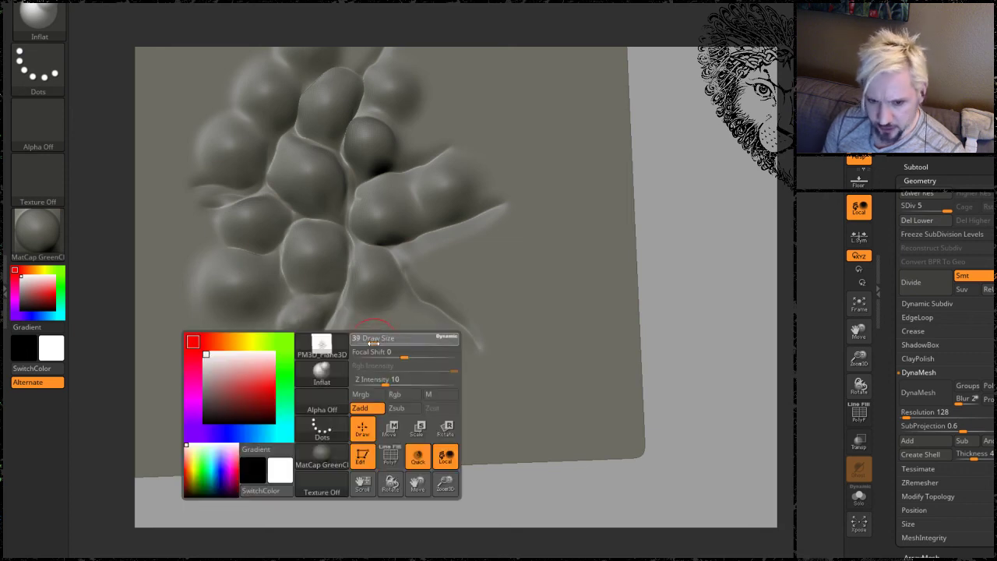
pyautogui.moveTo(370, 341); pyautogui.dragTo(345, 344)
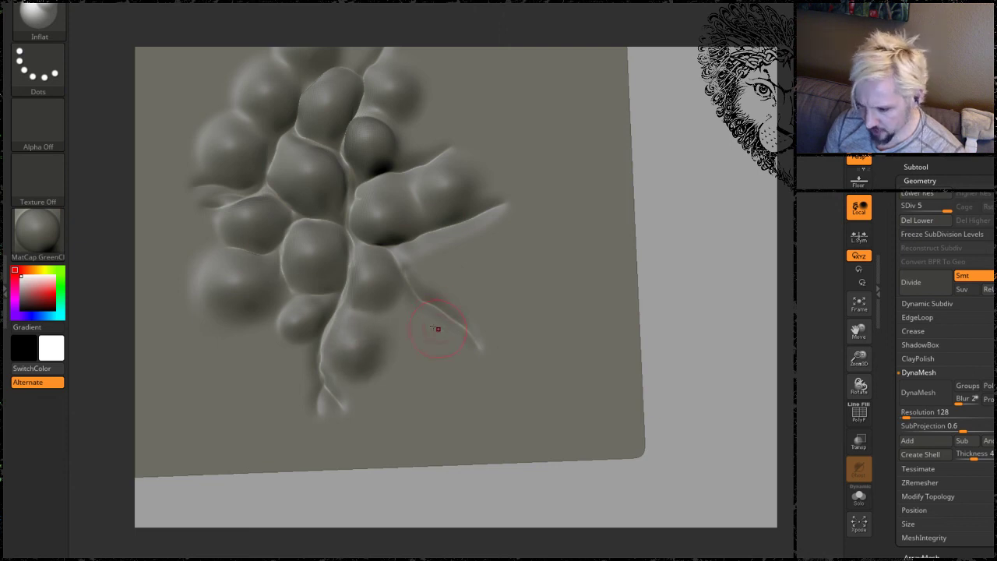
pyautogui.moveTo(401, 315); pyautogui.dragTo(436, 342)
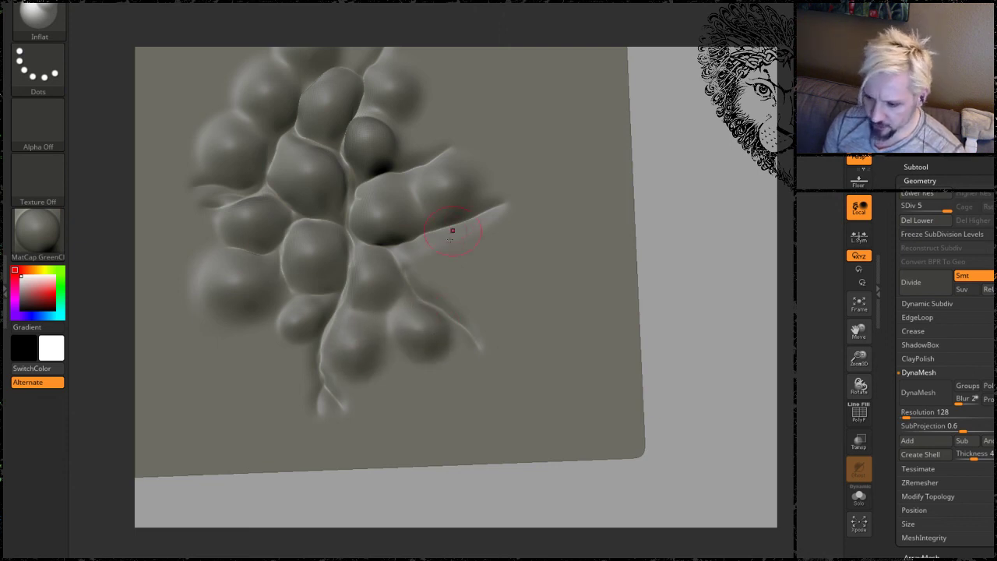
pyautogui.moveTo(428, 258); pyautogui.dragTo(423, 257)
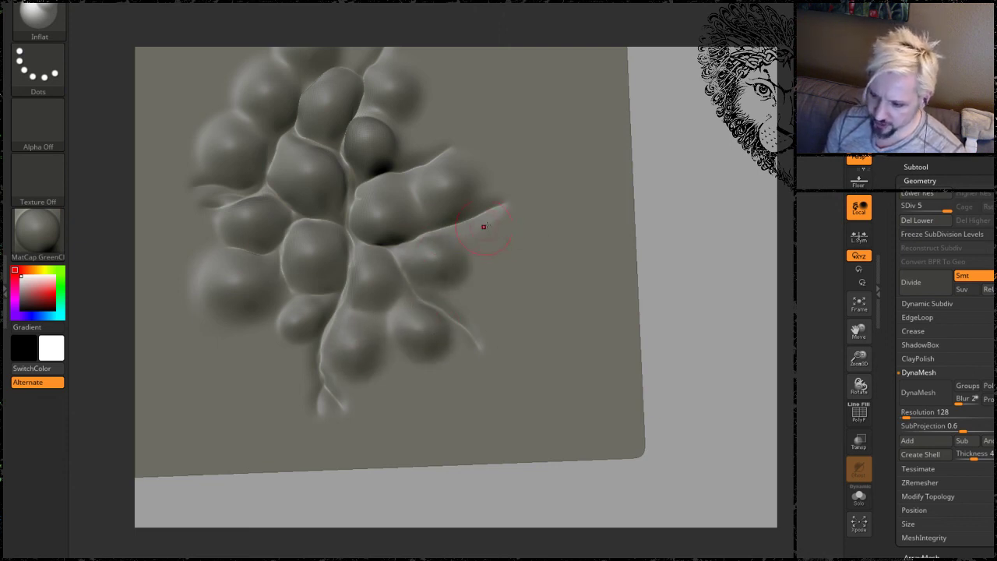
pyautogui.moveTo(484, 227)
pyautogui.mouseDown()
pyautogui.moveTo(498, 240)
pyautogui.moveTo(500, 227)
pyautogui.mouseUp()
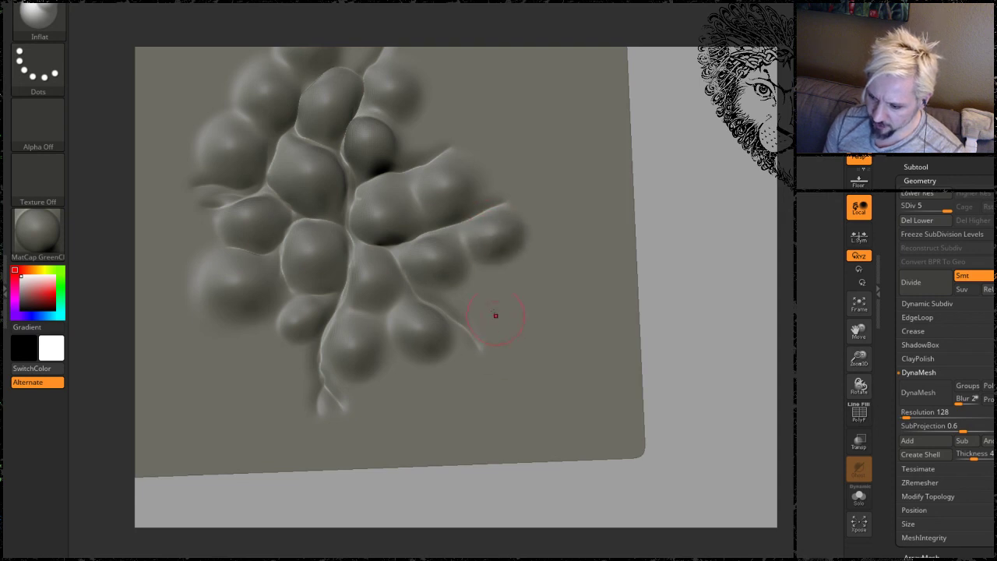
pyautogui.moveTo(495, 315)
pyautogui.mouseDown()
pyautogui.moveTo(484, 311)
pyautogui.moveTo(496, 314)
pyautogui.mouseUp()
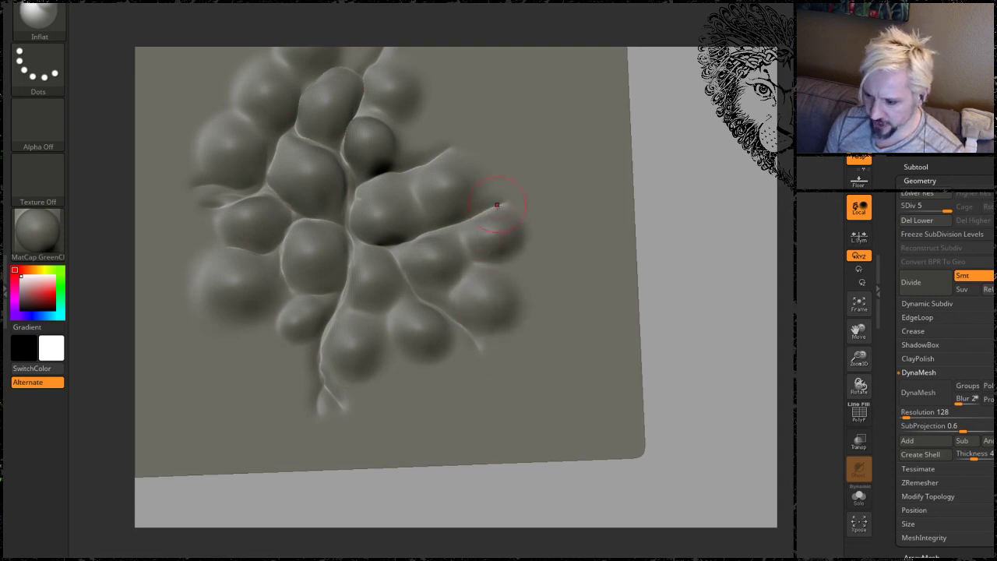
# Inflate two bumps at the cluster's lower left, one on its far left, and one in the upper-right gap.
pyautogui.keyDown('alt'); pyautogui.moveTo(670, 228); pyautogui.dragTo(731, 213); pyautogui.keyUp('alt')
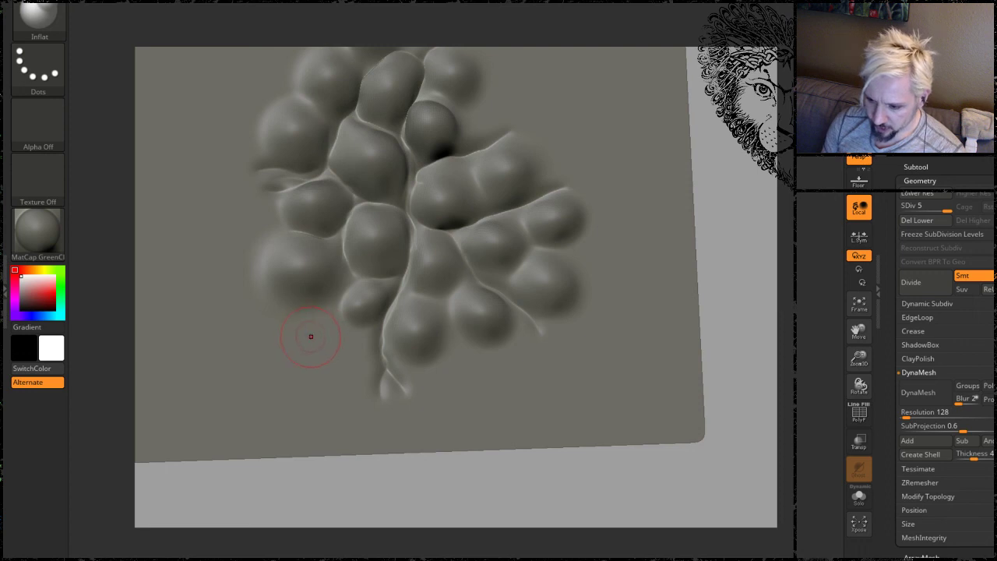
pyautogui.moveTo(310, 335); pyautogui.dragTo(305, 319)
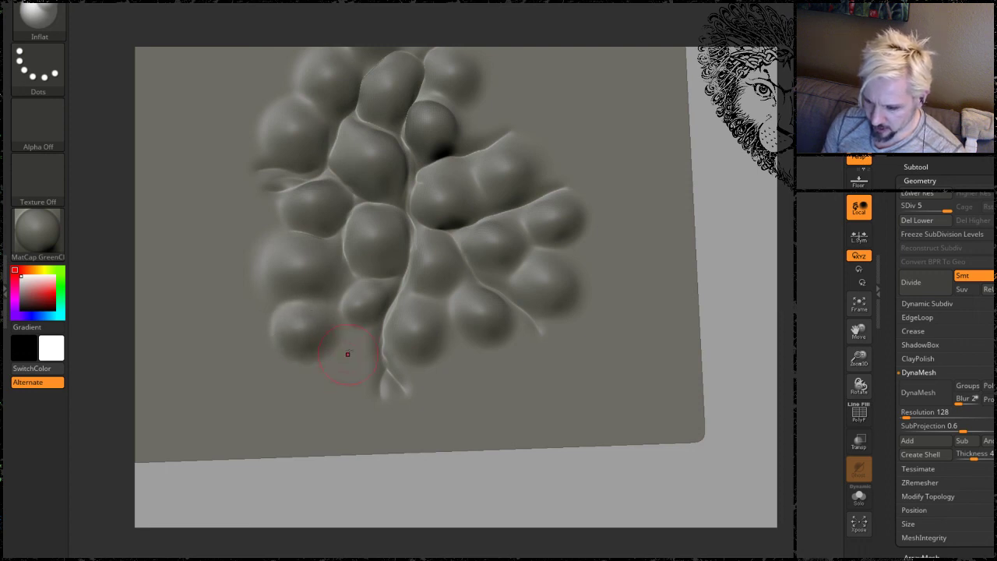
pyautogui.moveTo(347, 354); pyautogui.dragTo(340, 352)
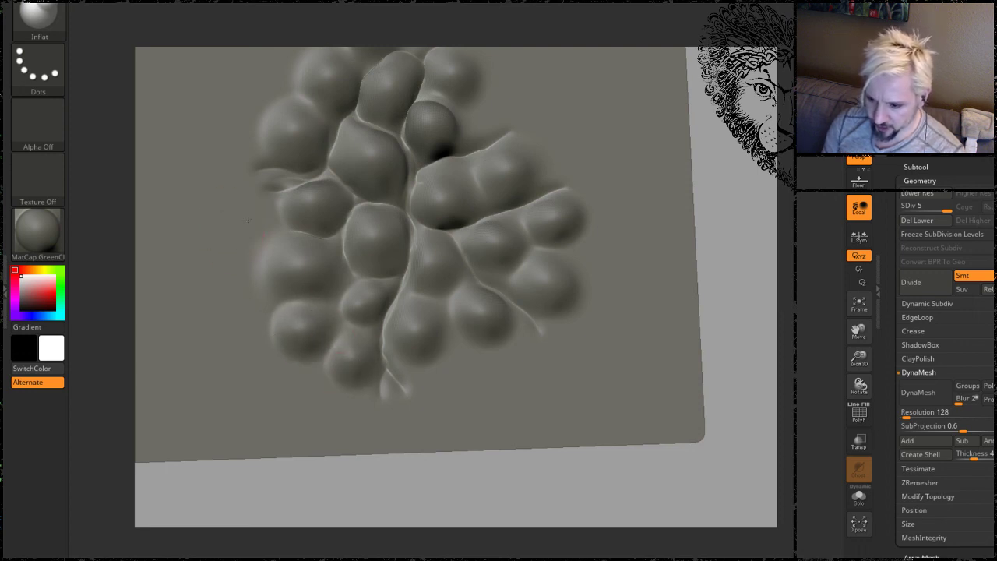
pyautogui.moveTo(238, 244); pyautogui.dragTo(235, 222)
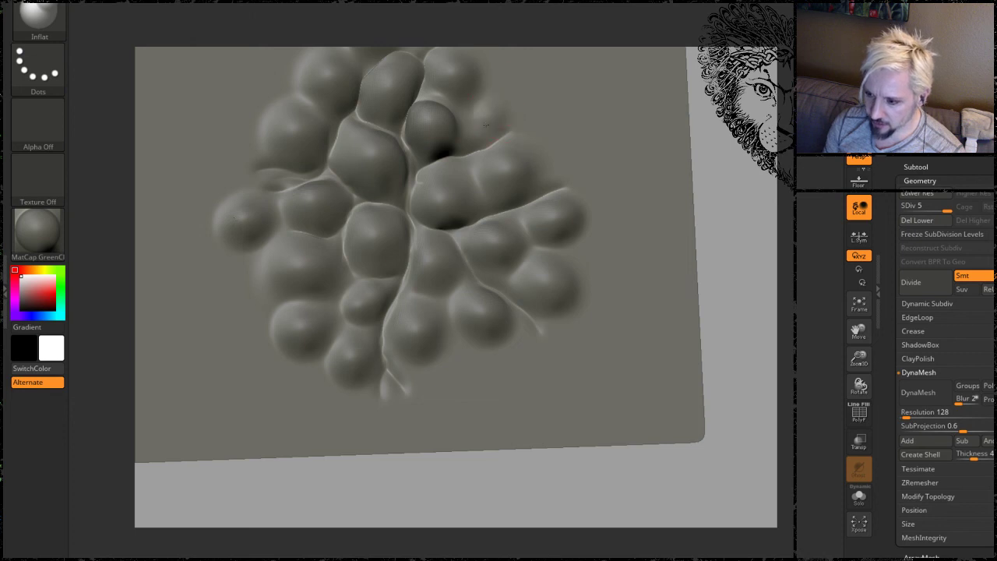
# Inflate three round bumps down the cluster's upper-right edge.
pyautogui.moveTo(717, 116)
pyautogui.mouseDown()
pyautogui.moveTo(734, 195)
pyautogui.moveTo(733, 160)
pyautogui.mouseUp()
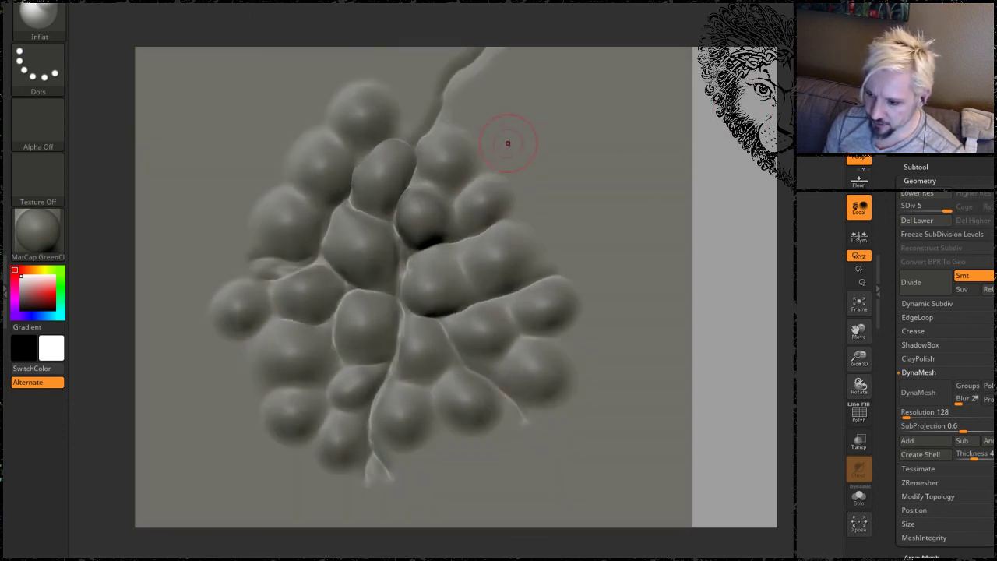
pyautogui.moveTo(507, 142); pyautogui.dragTo(505, 138)
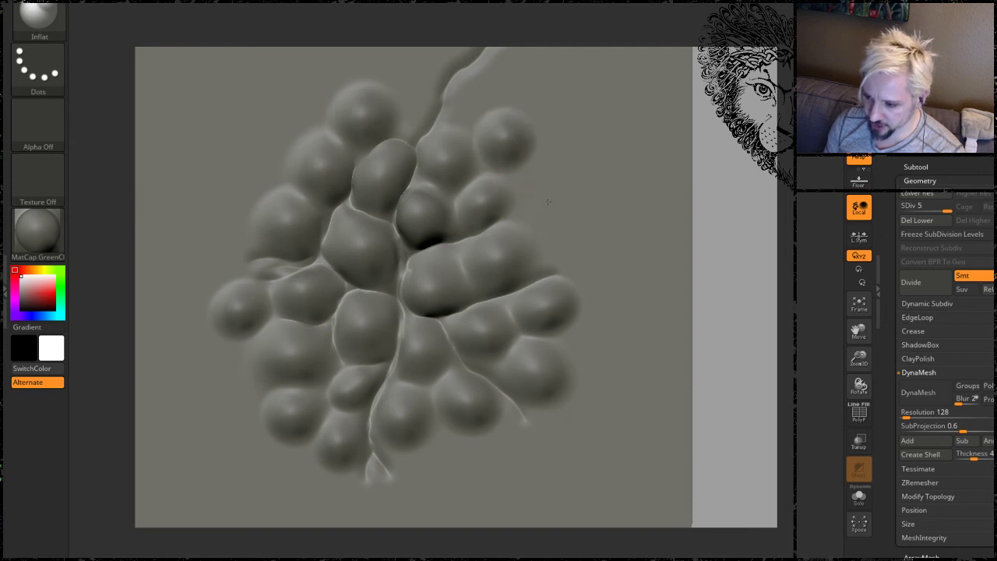
pyautogui.moveTo(547, 200); pyautogui.dragTo(551, 204)
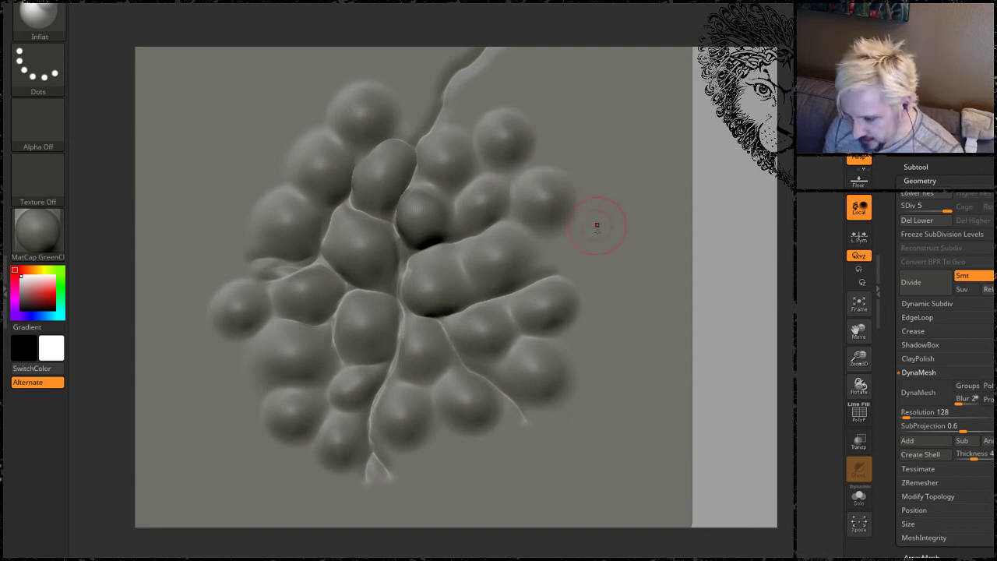
pyautogui.moveTo(577, 252); pyautogui.dragTo(565, 249)
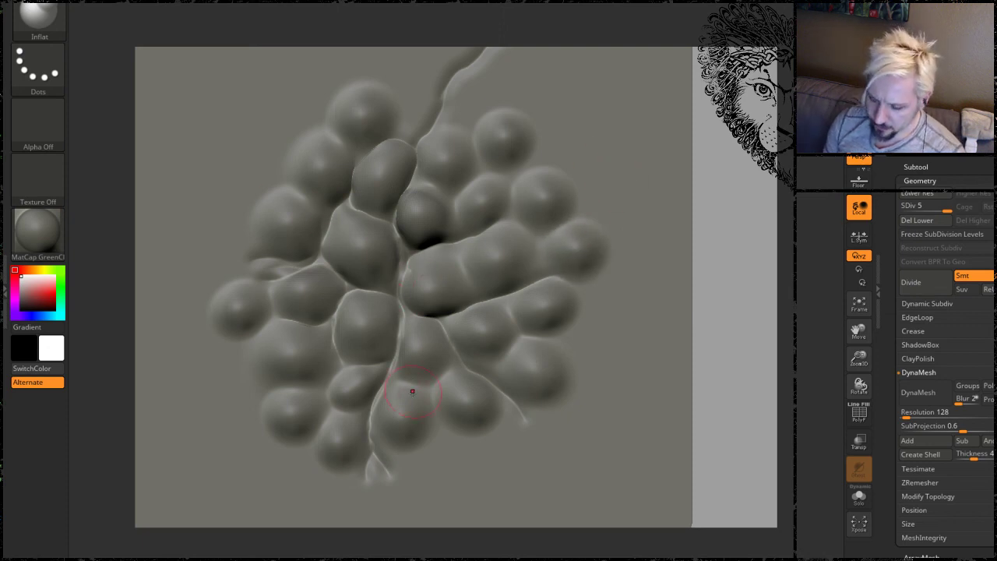
# Carve creases between the upper-right bumps with DamStandard, running one up to meet the long crease.
pyautogui.press('b')
pyautogui.press('d')
pyautogui.press('s')
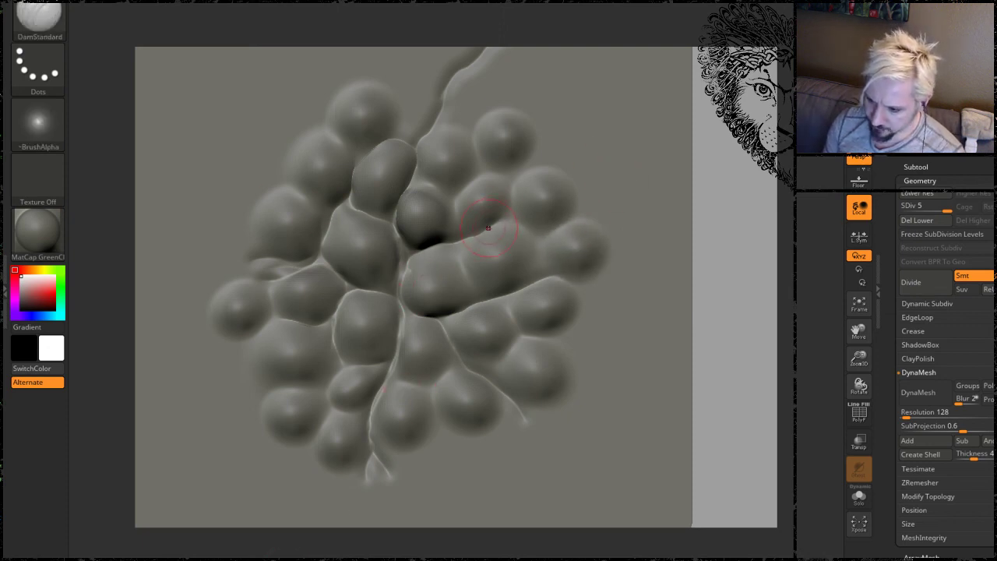
pyautogui.moveTo(510, 204); pyautogui.dragTo(544, 129)
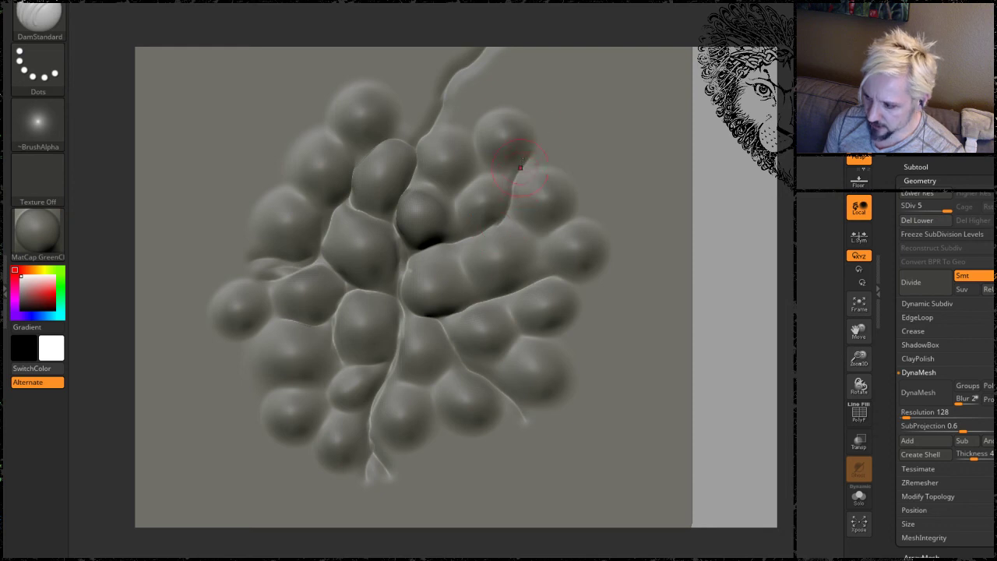
pyautogui.moveTo(516, 179)
pyautogui.mouseDown()
pyautogui.moveTo(580, 165)
pyautogui.moveTo(485, 187)
pyautogui.moveTo(438, 228)
pyautogui.mouseUp()
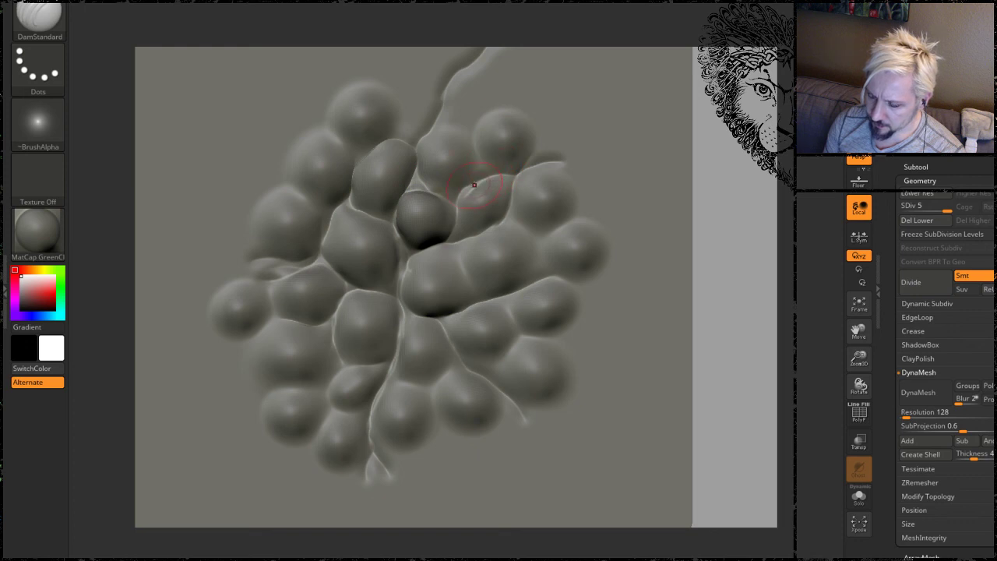
pyautogui.moveTo(476, 183); pyautogui.dragTo(465, 71)
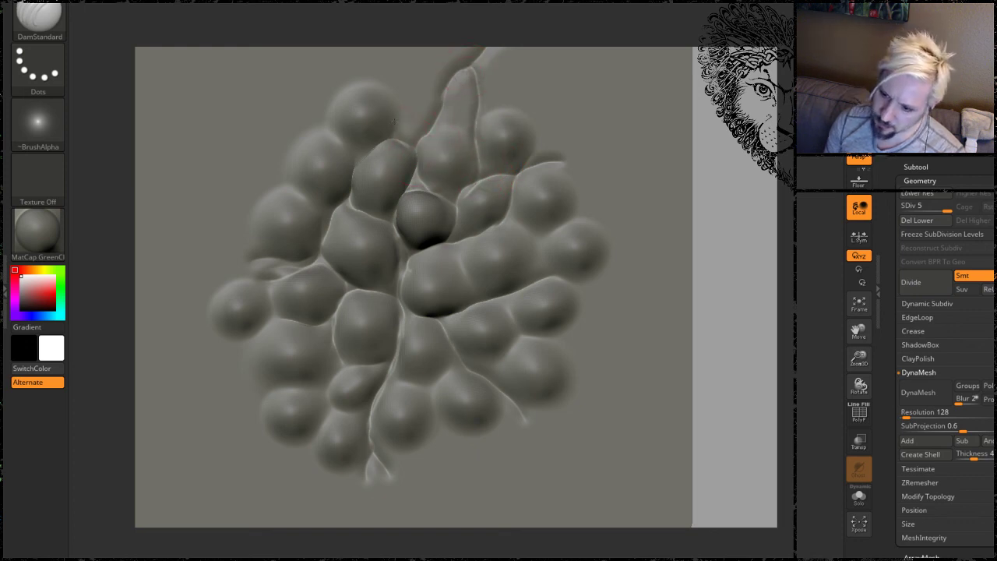
# Carve creases around the outer edges of the upper-left bumps and around the far-left bump.
pyautogui.moveTo(394, 121)
pyautogui.mouseDown()
pyautogui.moveTo(388, 89)
pyautogui.moveTo(368, 76)
pyautogui.moveTo(354, 85)
pyautogui.moveTo(288, 193)
pyautogui.moveTo(272, 197)
pyautogui.moveTo(252, 227)
pyautogui.moveTo(251, 257)
pyautogui.mouseUp()
pyautogui.moveTo(313, 252)
pyautogui.mouseDown()
pyautogui.moveTo(239, 282)
pyautogui.moveTo(215, 340)
pyautogui.mouseUp()
pyautogui.moveTo(271, 284)
pyautogui.mouseDown()
pyautogui.moveTo(264, 308)
pyautogui.moveTo(222, 339)
pyautogui.mouseUp()
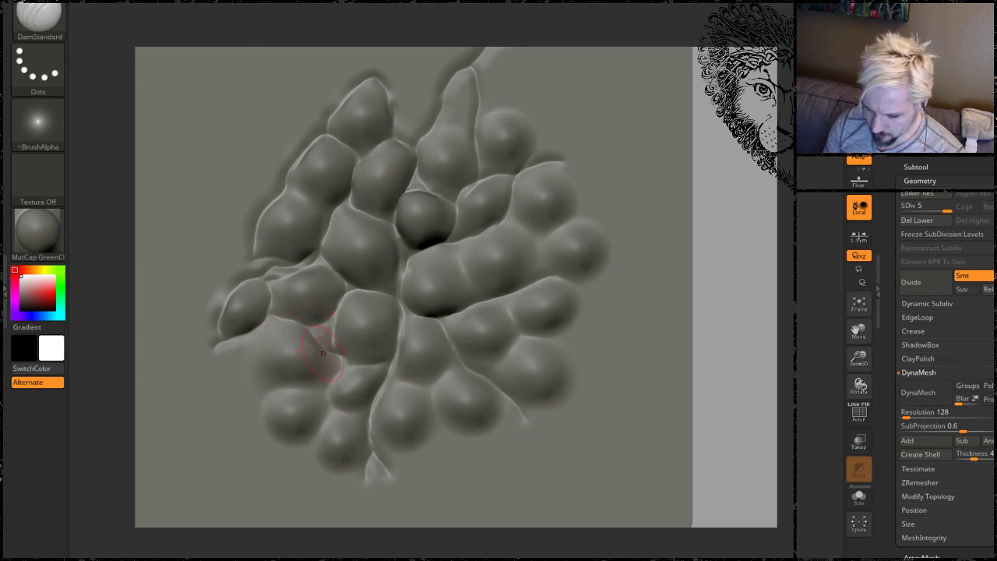
# Inflate two tiny bumps with a smaller Inflat brush in the gaps beside and below the lower middle scale.
pyautogui.press('b')
pyautogui.press('i')
pyautogui.press('n')
pyautogui.press('space')
pyautogui.moveTo(336, 335); pyautogui.dragTo(319, 332)
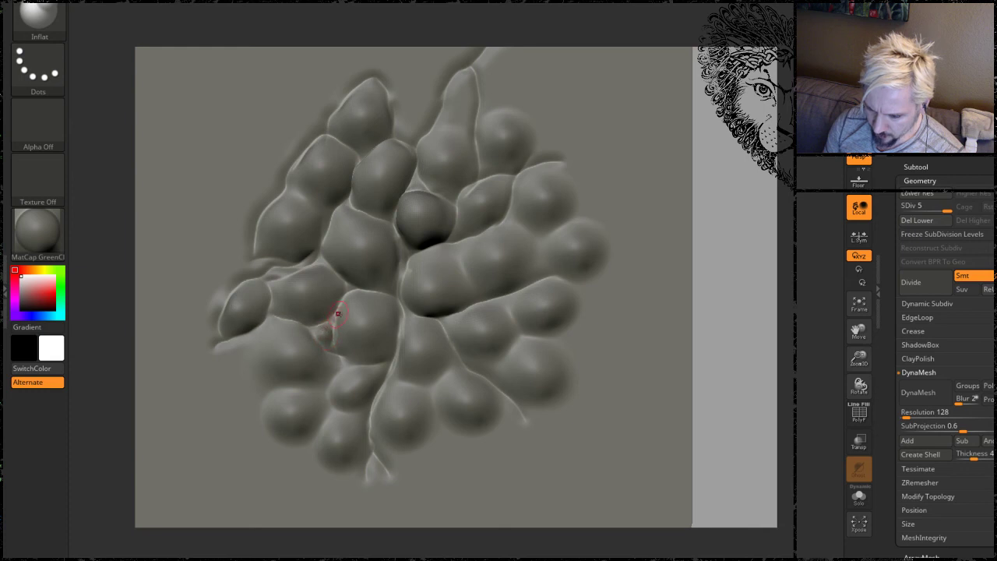
pyautogui.moveTo(734, 219)
pyautogui.mouseDown()
pyautogui.moveTo(687, 196)
pyautogui.moveTo(722, 212)
pyautogui.moveTo(710, 221)
pyautogui.mouseUp()
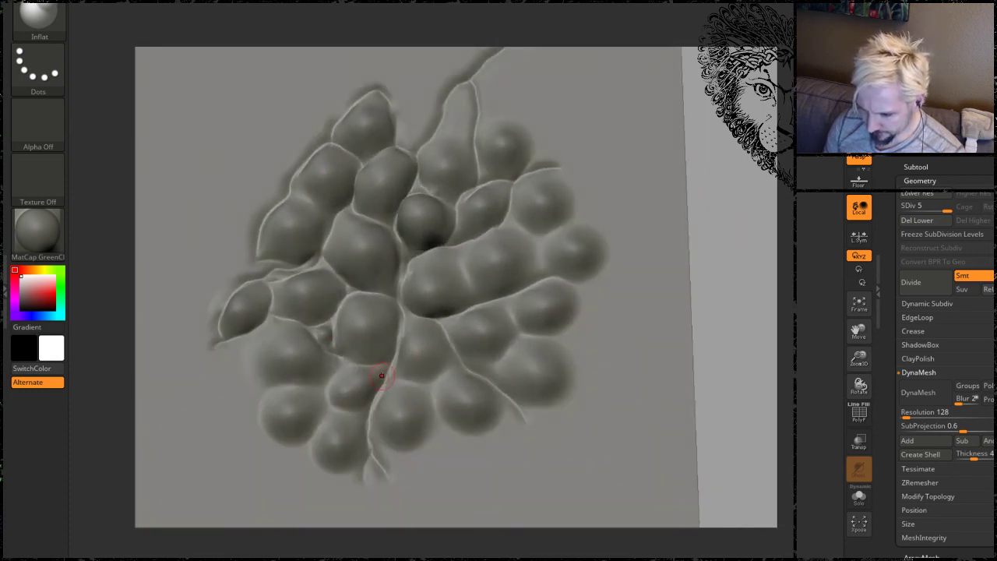
pyautogui.moveTo(382, 367); pyautogui.dragTo(385, 379)
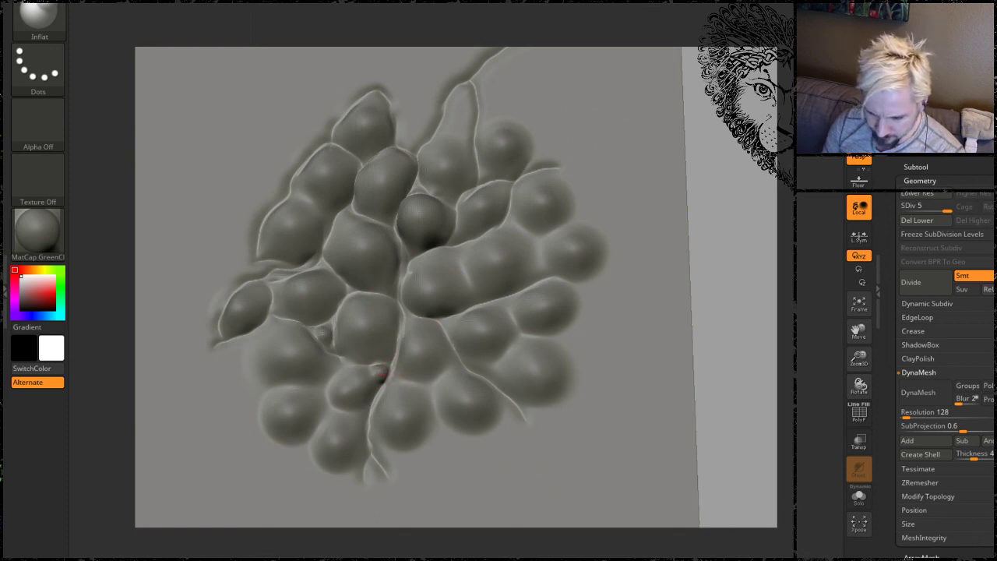
# Carve creases with DamStandard around the upright scale below the cluster's centre and beside the tiny bump to its left.
pyautogui.press('b')
pyautogui.press('d')
pyautogui.press('s')
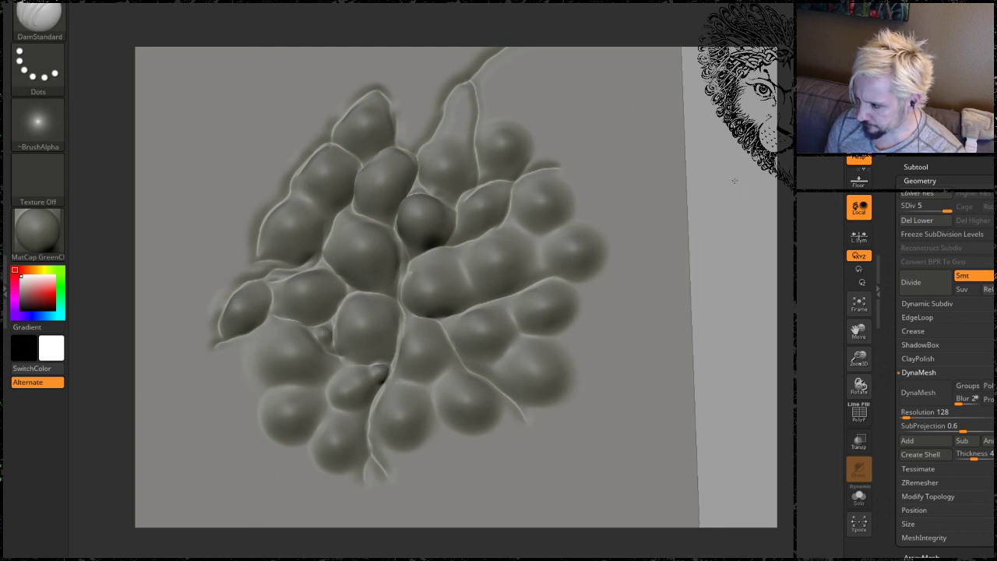
pyautogui.moveTo(728, 182)
pyautogui.mouseDown()
pyautogui.moveTo(710, 170)
pyautogui.moveTo(700, 184)
pyautogui.mouseUp()
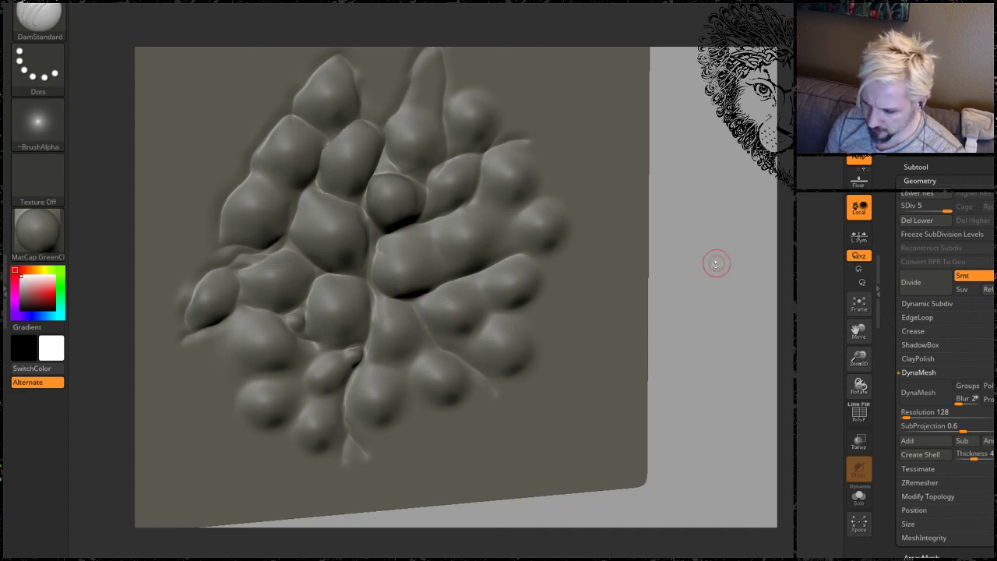
pyautogui.moveTo(717, 262)
pyautogui.mouseDown()
pyautogui.moveTo(704, 282)
pyautogui.moveTo(549, 350)
pyautogui.mouseUp()
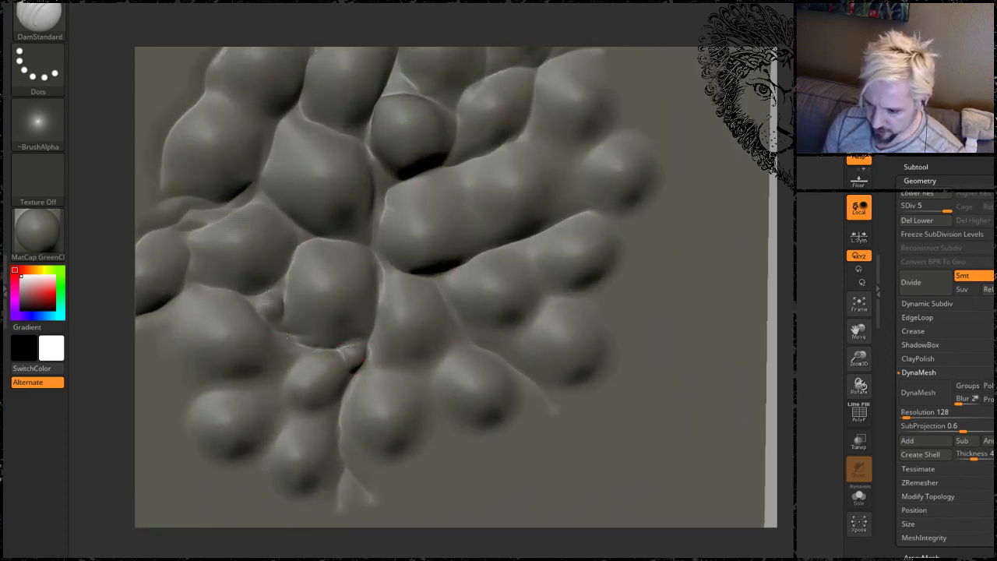
pyautogui.moveTo(788, 174); pyautogui.dragTo(740, 180)
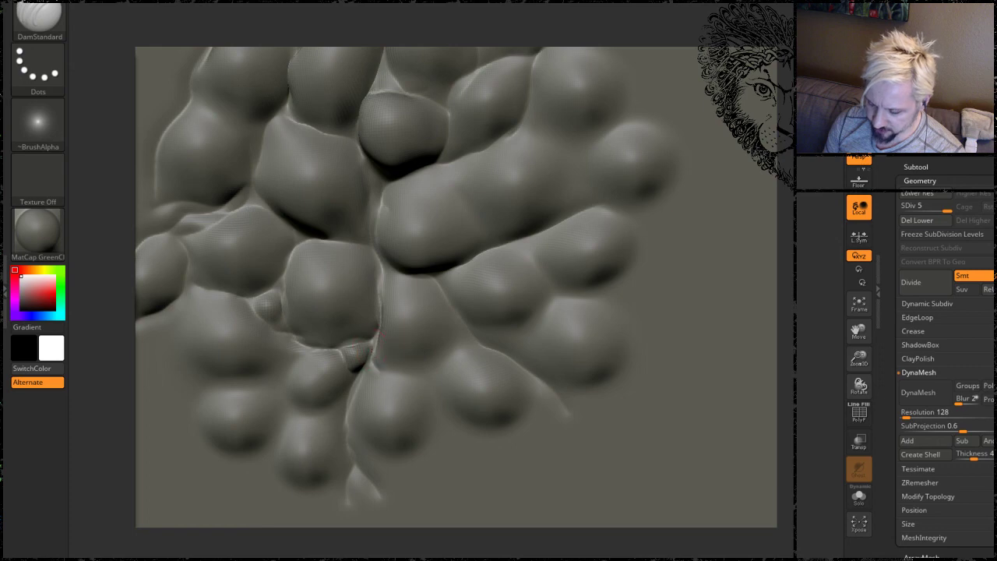
pyautogui.moveTo(416, 375); pyautogui.dragTo(452, 453)
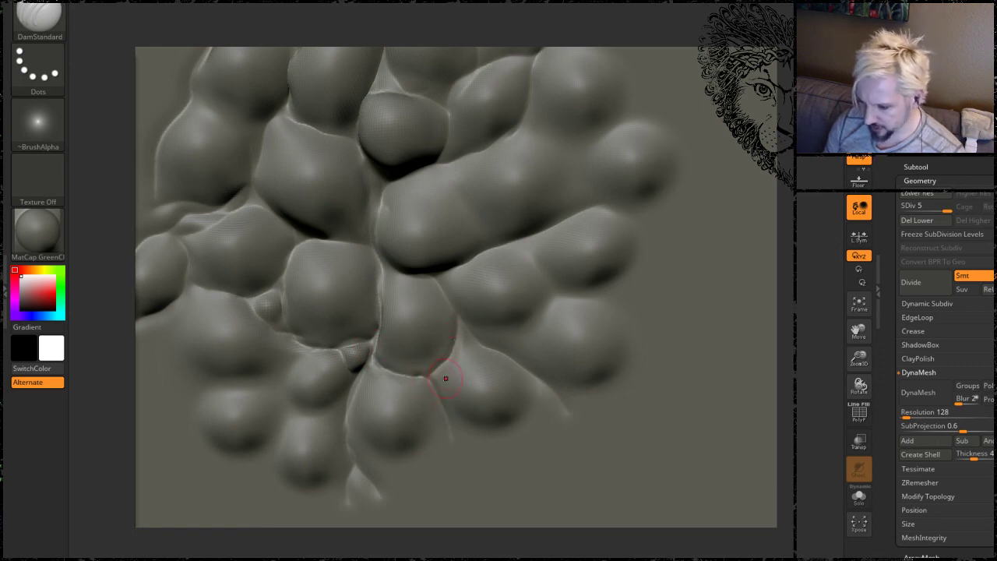
# Carve creases between the lower-right bumps so that each one gets its own outline.
pyautogui.moveTo(438, 375)
pyautogui.mouseDown()
pyautogui.moveTo(462, 351)
pyautogui.moveTo(504, 353)
pyautogui.moveTo(465, 355)
pyautogui.moveTo(432, 378)
pyautogui.mouseUp()
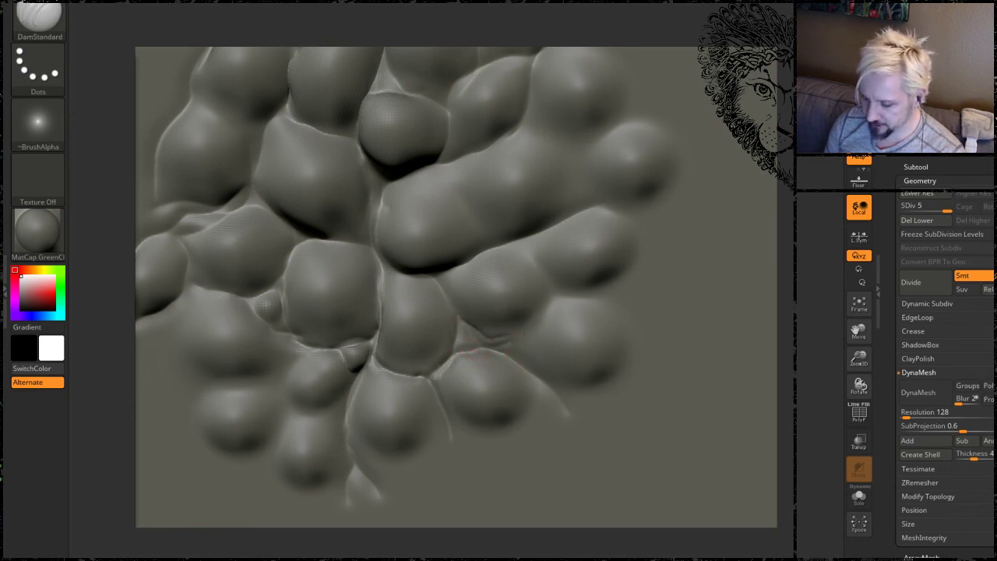
pyautogui.moveTo(524, 318)
pyautogui.mouseDown()
pyautogui.moveTo(538, 283)
pyautogui.moveTo(502, 247)
pyautogui.moveTo(543, 229)
pyautogui.moveTo(555, 292)
pyautogui.moveTo(589, 299)
pyautogui.moveTo(636, 267)
pyautogui.mouseUp()
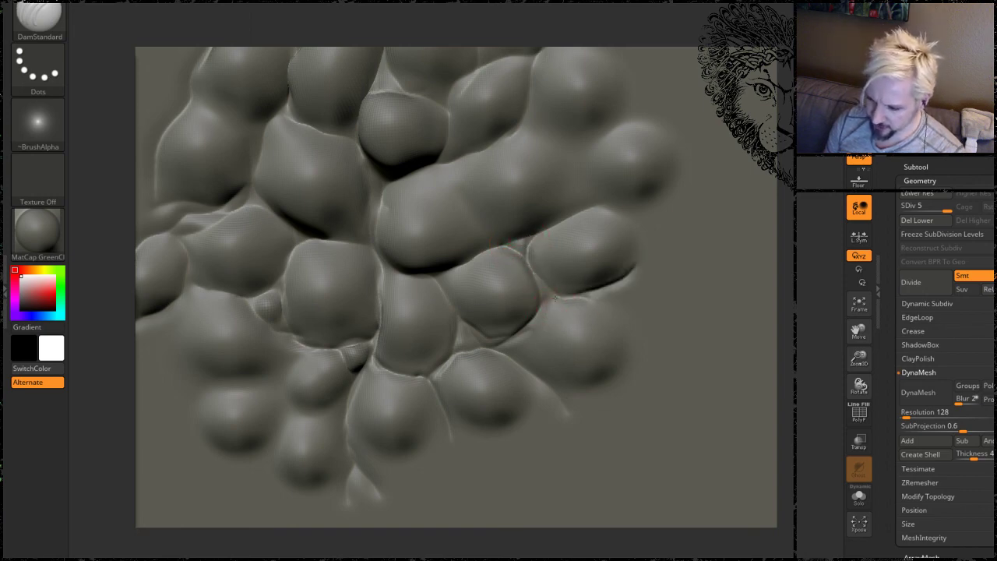
pyautogui.moveTo(559, 299)
pyautogui.mouseDown()
pyautogui.moveTo(525, 348)
pyautogui.moveTo(555, 387)
pyautogui.mouseUp()
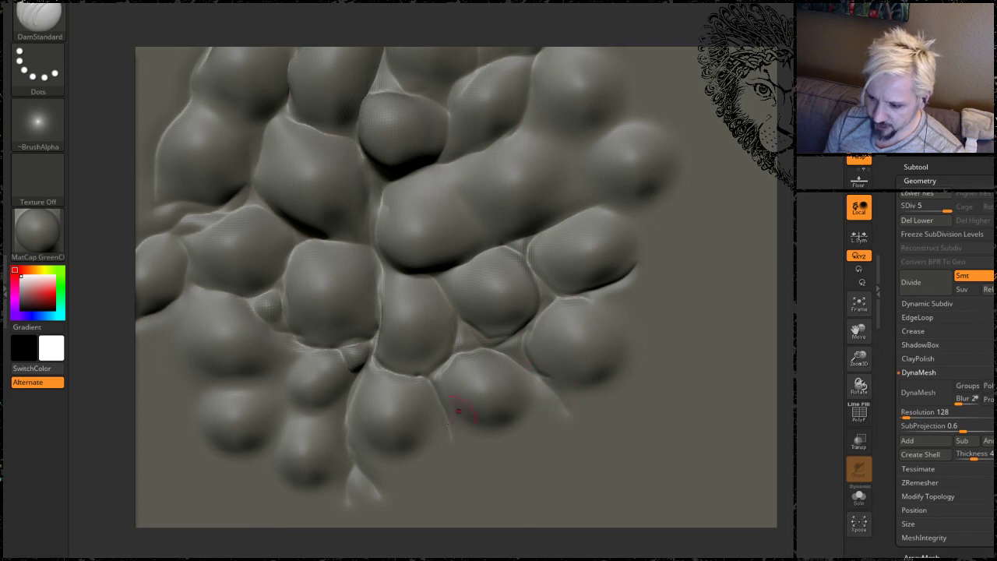
# Carve creases around the bottom middle bump, the small scale beside it, and the large bump at the lower left.
pyautogui.moveTo(447, 360)
pyautogui.mouseDown()
pyautogui.moveTo(444, 405)
pyautogui.moveTo(422, 456)
pyautogui.moveTo(406, 457)
pyautogui.moveTo(352, 421)
pyautogui.moveTo(358, 383)
pyautogui.moveTo(347, 408)
pyautogui.moveTo(278, 391)
pyautogui.moveTo(312, 343)
pyautogui.mouseUp()
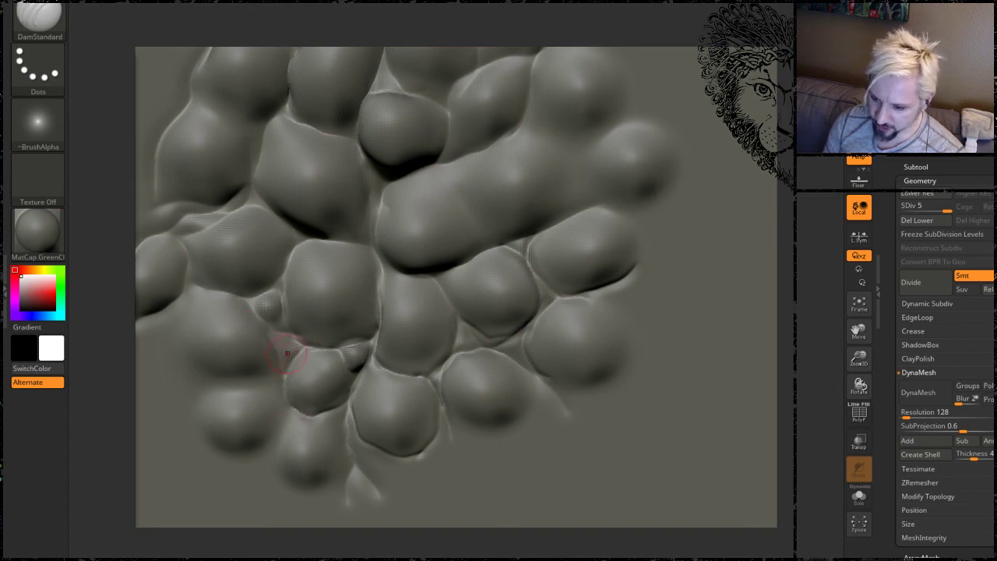
pyautogui.moveTo(257, 313)
pyautogui.mouseDown()
pyautogui.moveTo(195, 295)
pyautogui.moveTo(163, 328)
pyautogui.mouseUp()
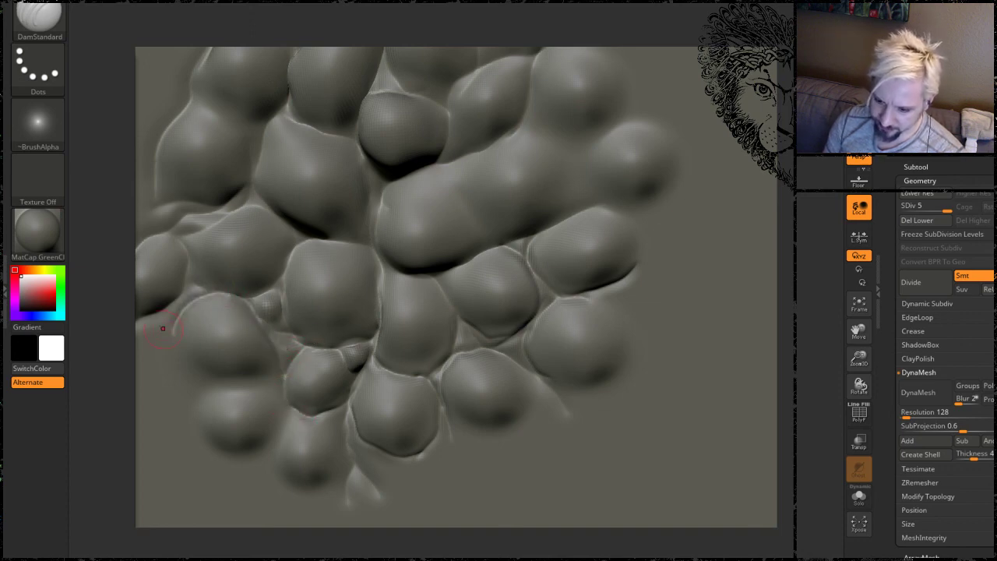
pyautogui.moveTo(772, 327)
pyautogui.mouseDown()
pyautogui.moveTo(226, 325)
pyautogui.moveTo(211, 298)
pyautogui.mouseUp()
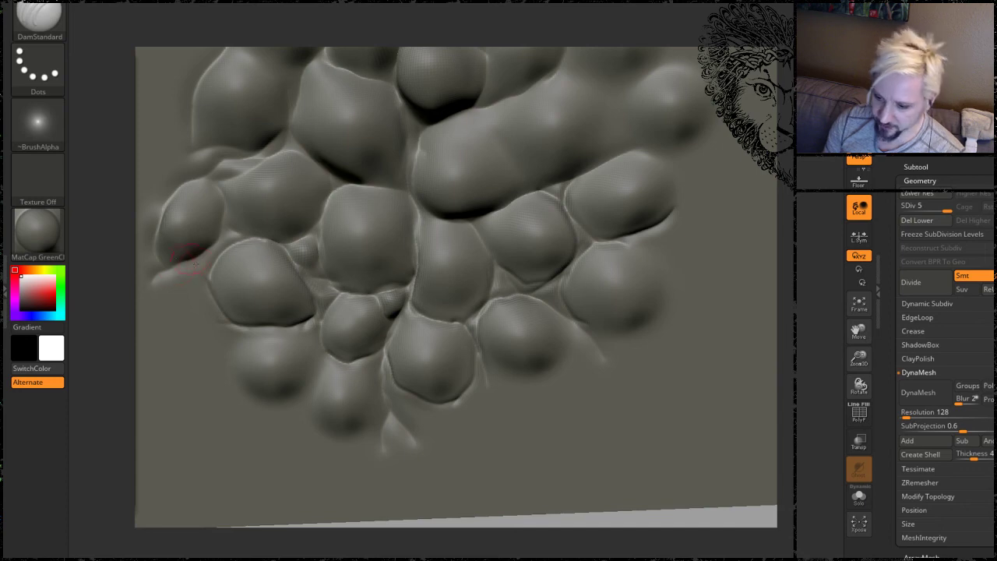
pyautogui.moveTo(209, 262); pyautogui.dragTo(171, 270)
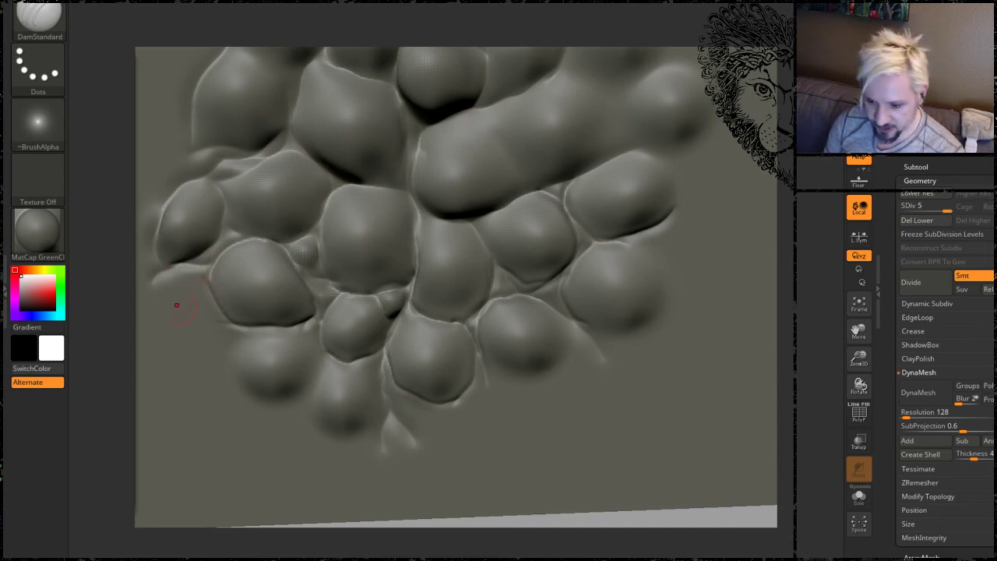
# Carve creases fully around the two lowest bumps at the cluster's lower-left edge.
pyautogui.moveTo(241, 335)
pyautogui.mouseDown()
pyautogui.moveTo(232, 347)
pyautogui.moveTo(266, 413)
pyautogui.mouseUp()
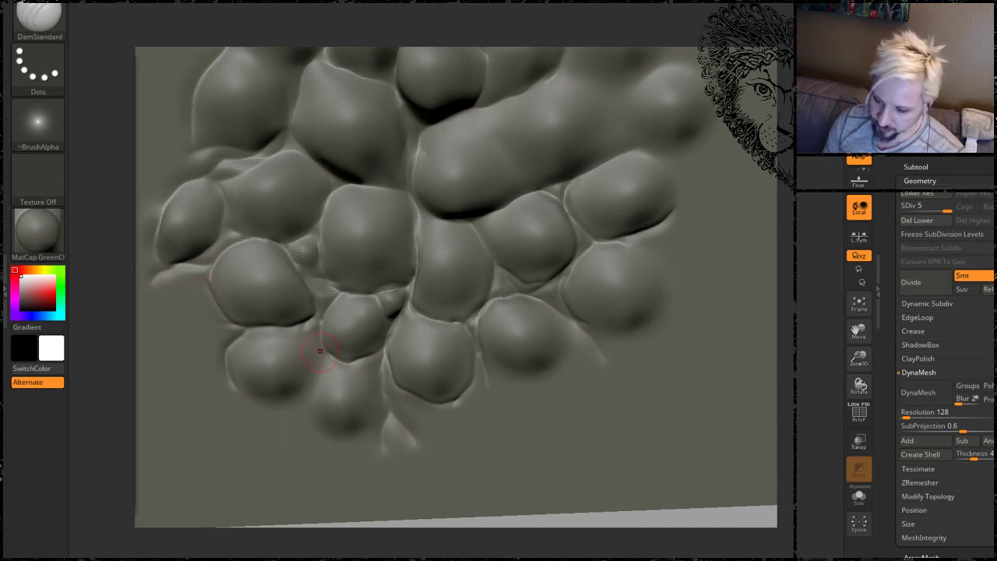
pyautogui.moveTo(319, 351)
pyautogui.mouseDown()
pyautogui.moveTo(327, 373)
pyautogui.moveTo(295, 399)
pyautogui.moveTo(224, 370)
pyautogui.mouseUp()
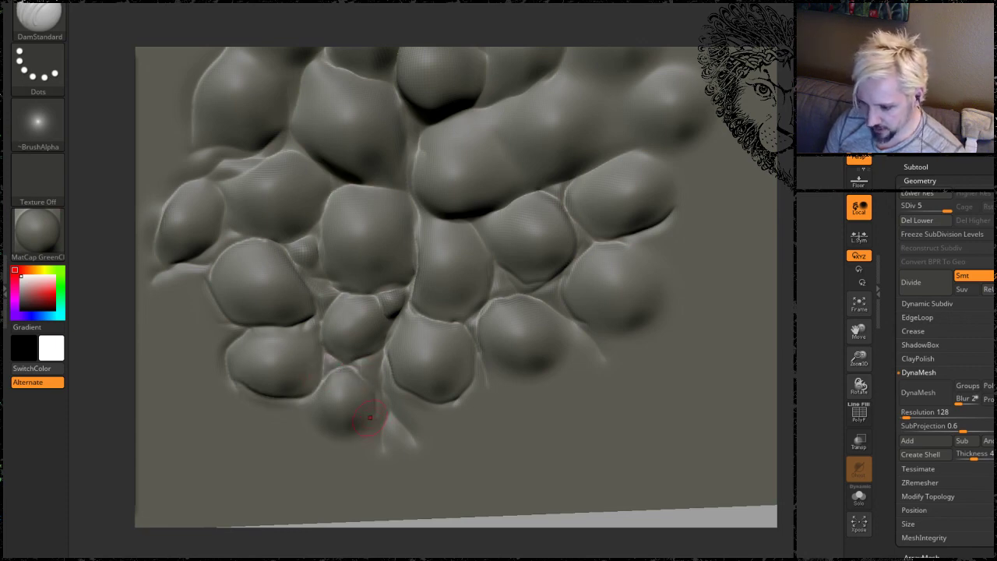
pyautogui.moveTo(375, 409)
pyautogui.mouseDown()
pyautogui.moveTo(378, 425)
pyautogui.moveTo(358, 437)
pyautogui.moveTo(313, 393)
pyautogui.moveTo(313, 380)
pyautogui.mouseUp()
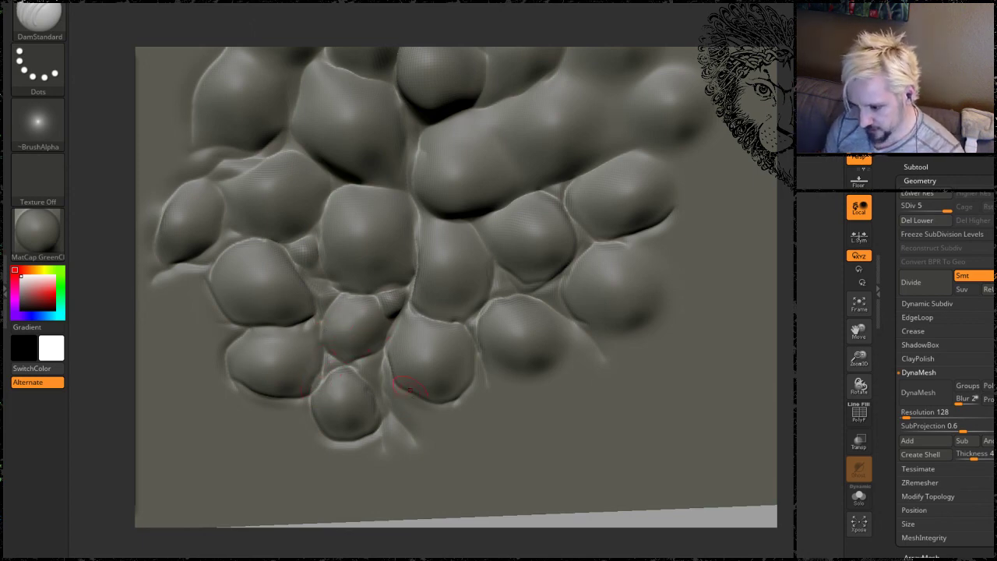
# Carve fine curved wrinkles fanning outward from the cluster's lower edge, and outline the lower-right bump and the upright scale.
pyautogui.moveTo(382, 392); pyautogui.dragTo(444, 434)
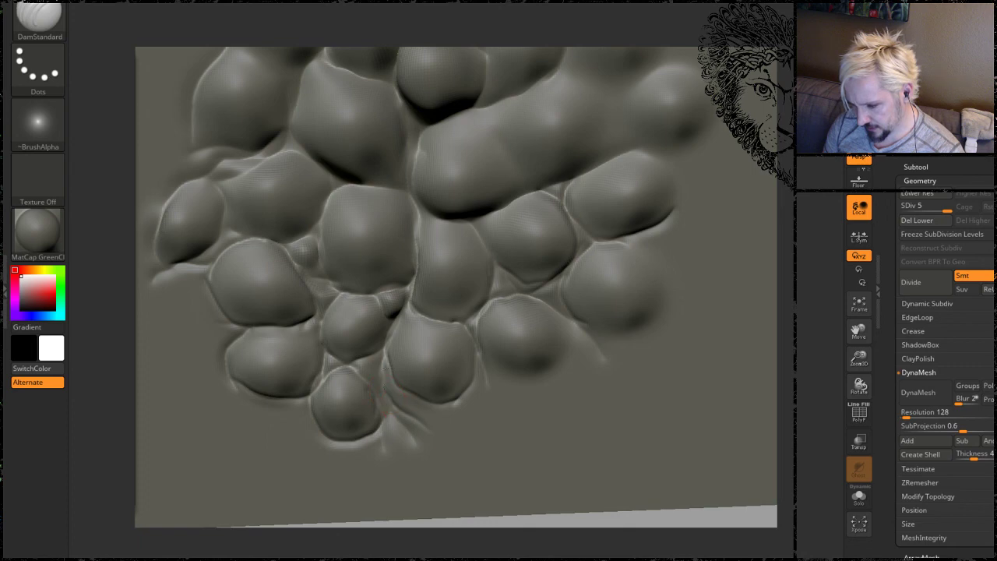
pyautogui.moveTo(385, 368); pyautogui.dragTo(452, 426)
pyautogui.moveTo(481, 355)
pyautogui.mouseDown()
pyautogui.moveTo(478, 407)
pyautogui.moveTo(460, 425)
pyautogui.mouseUp()
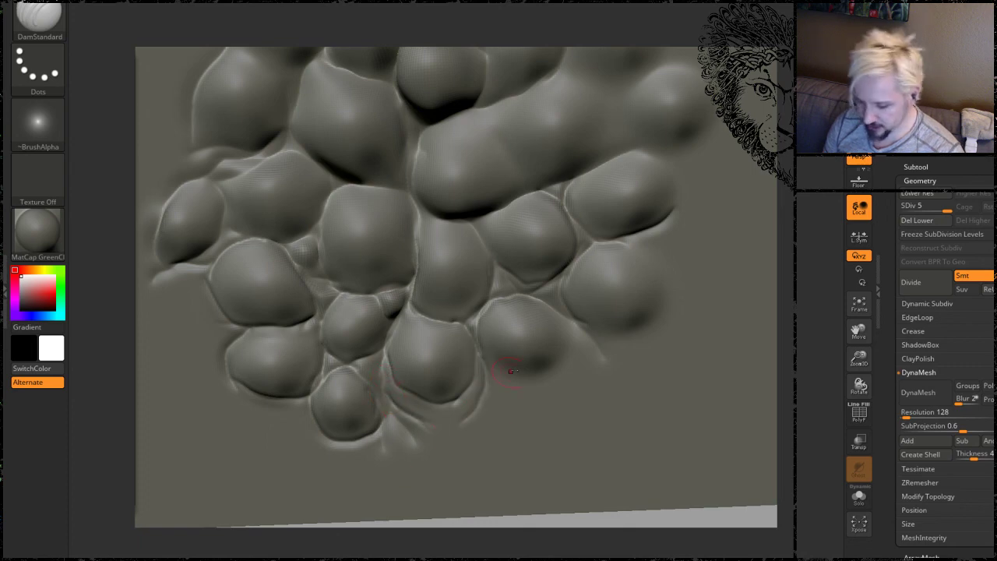
pyautogui.moveTo(475, 341)
pyautogui.mouseDown()
pyautogui.moveTo(511, 376)
pyautogui.moveTo(549, 371)
pyautogui.mouseUp()
pyautogui.moveTo(546, 310)
pyautogui.mouseDown()
pyautogui.moveTo(565, 329)
pyautogui.moveTo(536, 387)
pyautogui.mouseUp()
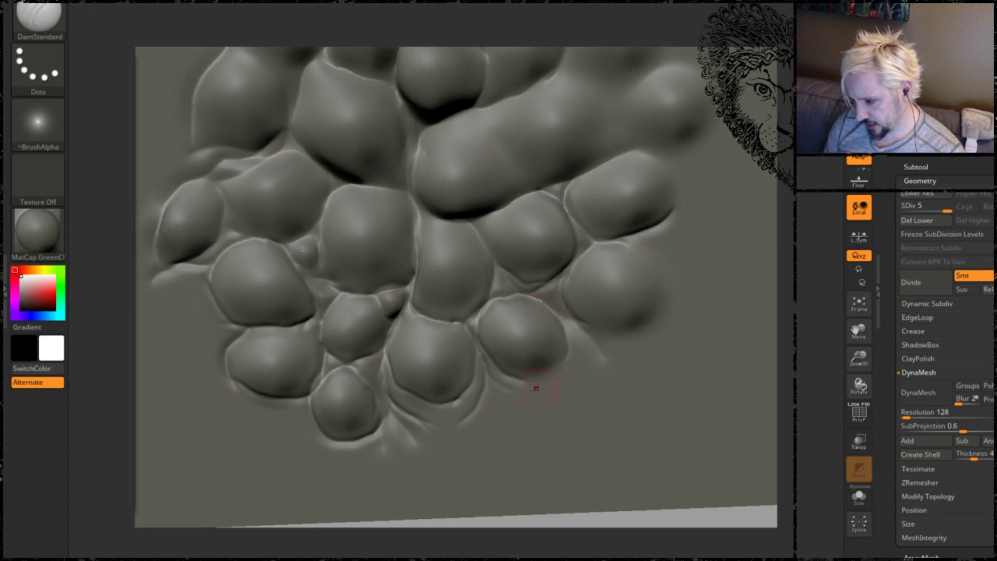
pyautogui.moveTo(561, 320)
pyautogui.mouseDown()
pyautogui.moveTo(593, 369)
pyautogui.moveTo(588, 394)
pyautogui.mouseUp()
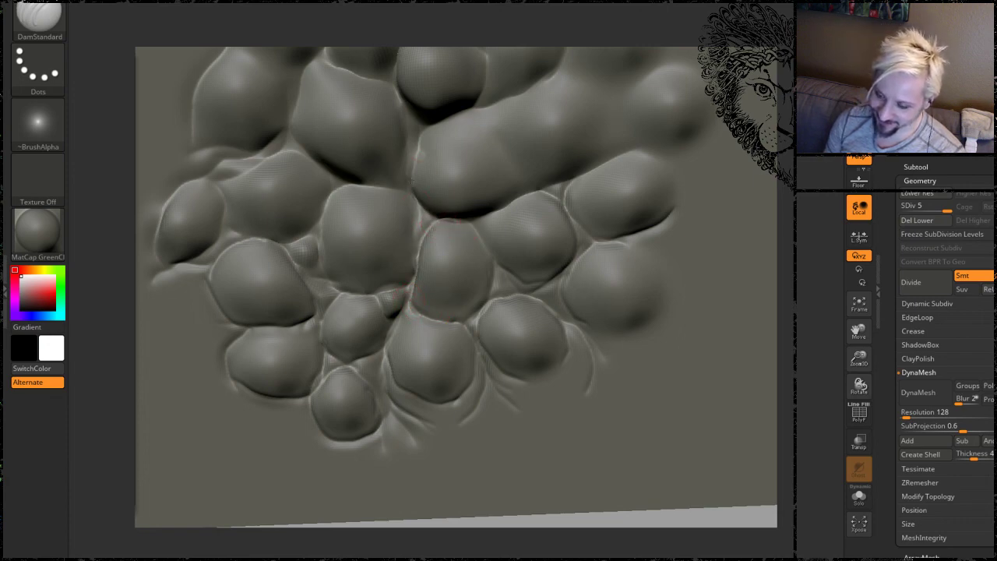
pyautogui.moveTo(753, 164); pyautogui.dragTo(707, 240)
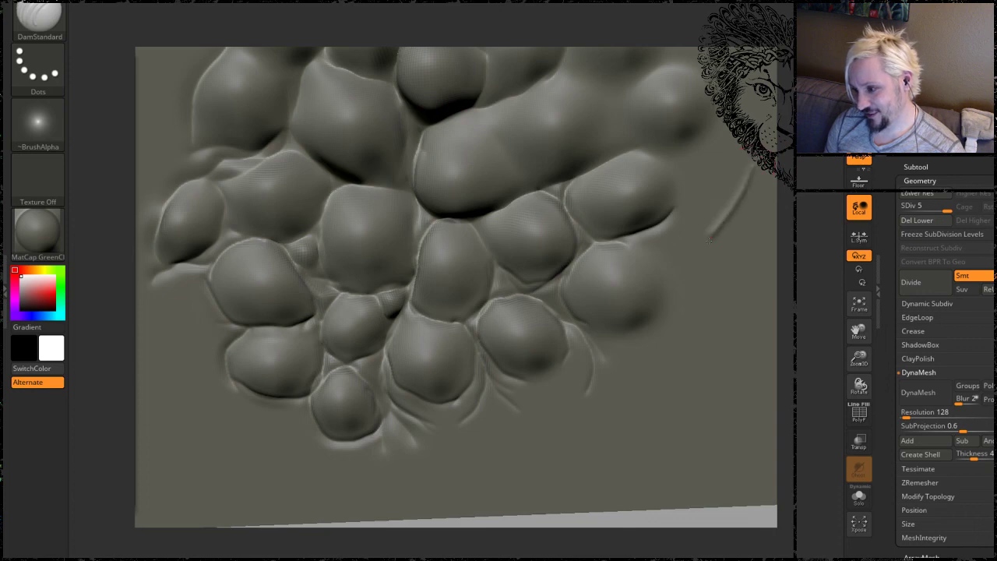
pyautogui.hotkey('ctrl', 'z')
# Split the long central scale with a crosswise crease, and carve wrinkles and creases along the upper edge of its left part.
pyautogui.keyDown('alt'); pyautogui.moveTo(801, 161); pyautogui.dragTo(758, 229); pyautogui.keyUp('alt')
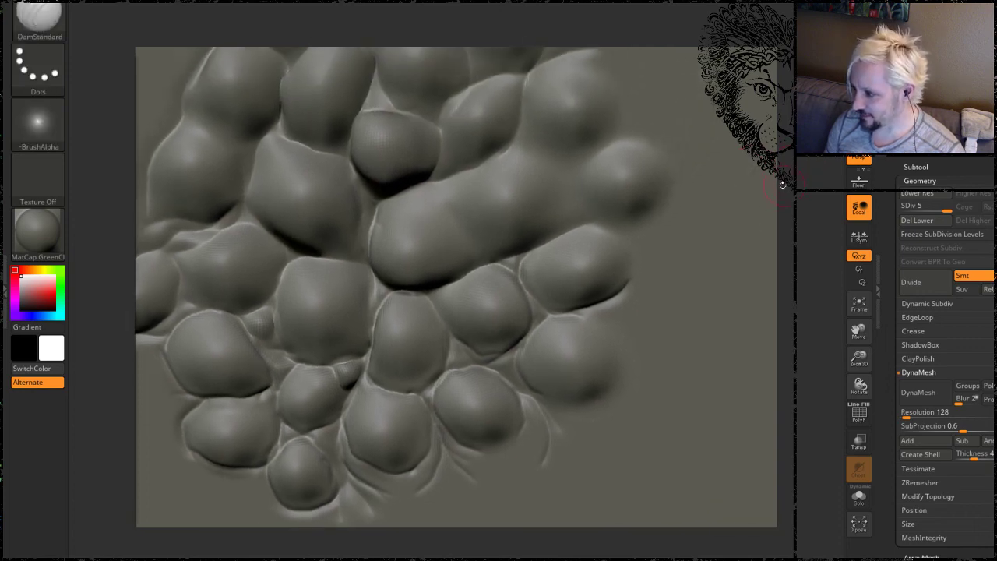
pyautogui.moveTo(781, 185); pyautogui.dragTo(802, 188)
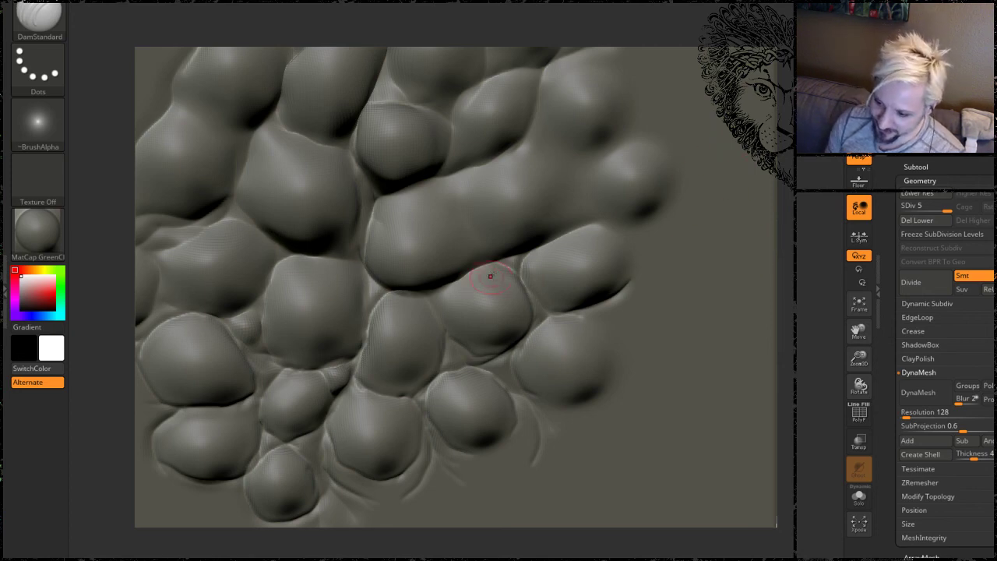
pyautogui.moveTo(467, 277)
pyautogui.mouseDown()
pyautogui.moveTo(479, 254)
pyautogui.moveTo(438, 172)
pyautogui.mouseUp()
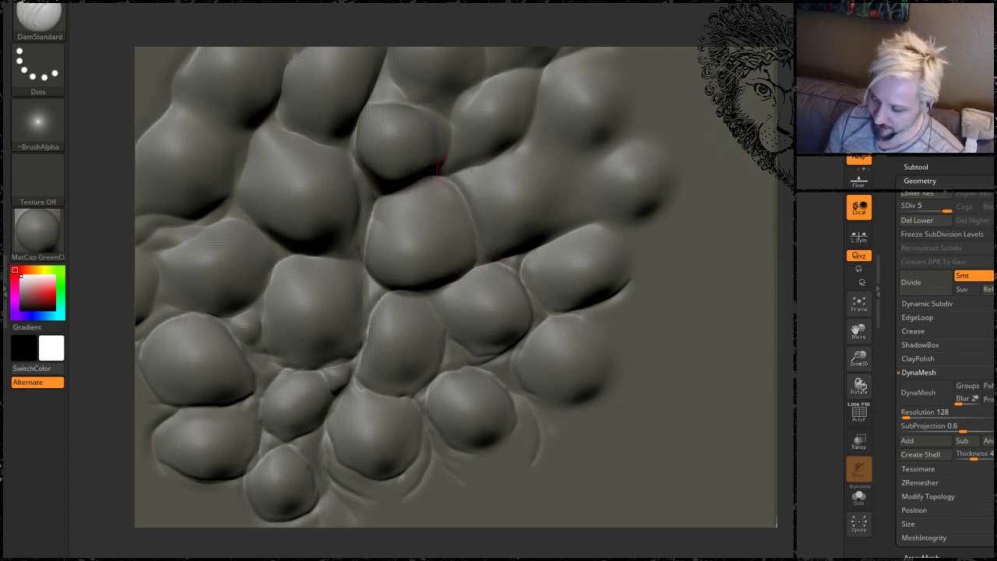
pyautogui.moveTo(802, 175); pyautogui.dragTo(789, 131)
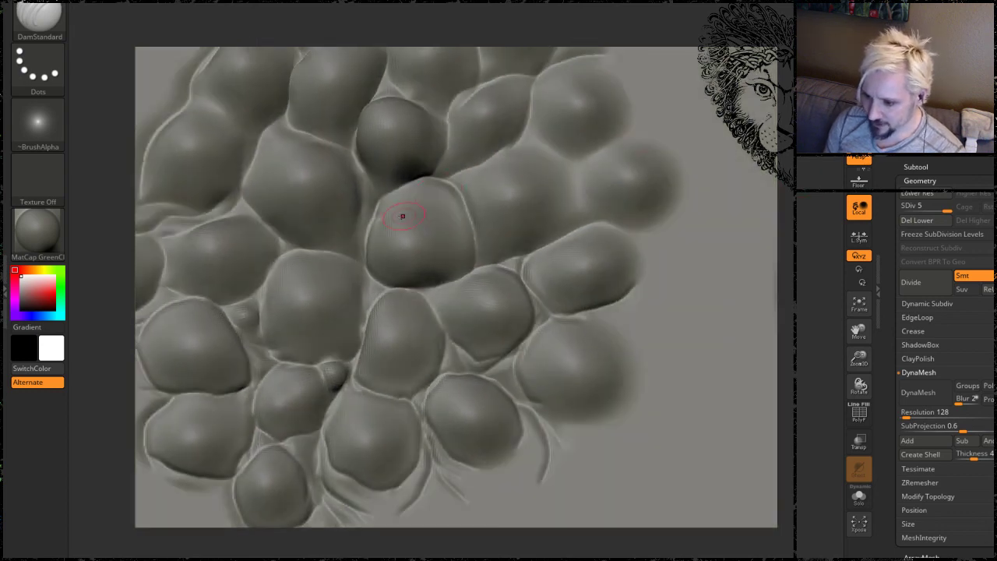
pyautogui.moveTo(375, 219)
pyautogui.mouseDown()
pyautogui.moveTo(400, 208)
pyautogui.moveTo(397, 191)
pyautogui.moveTo(439, 170)
pyautogui.mouseUp()
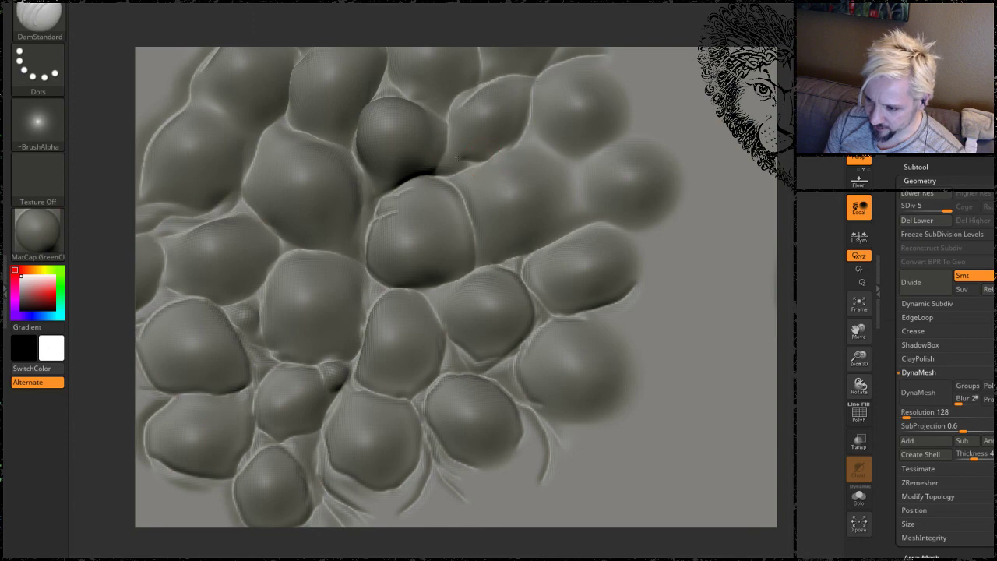
pyautogui.moveTo(449, 143)
pyautogui.mouseDown()
pyautogui.moveTo(436, 170)
pyautogui.moveTo(464, 175)
pyautogui.moveTo(495, 159)
pyautogui.mouseUp()
# Carve creases around the right part of the split central scale, separating it from the outer bump and the scales below.
pyautogui.moveTo(775, 104)
pyautogui.mouseDown()
pyautogui.moveTo(780, 152)
pyautogui.moveTo(769, 106)
pyautogui.mouseUp()
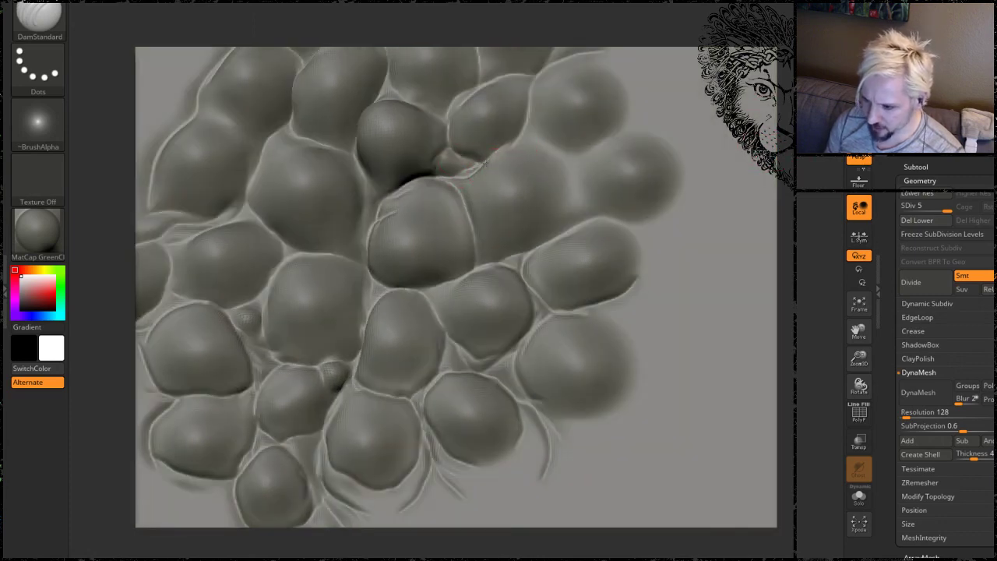
pyautogui.moveTo(480, 166)
pyautogui.mouseDown()
pyautogui.moveTo(534, 142)
pyautogui.moveTo(553, 154)
pyautogui.moveTo(575, 208)
pyautogui.moveTo(545, 248)
pyautogui.mouseUp()
pyautogui.moveTo(800, 195); pyautogui.dragTo(781, 201)
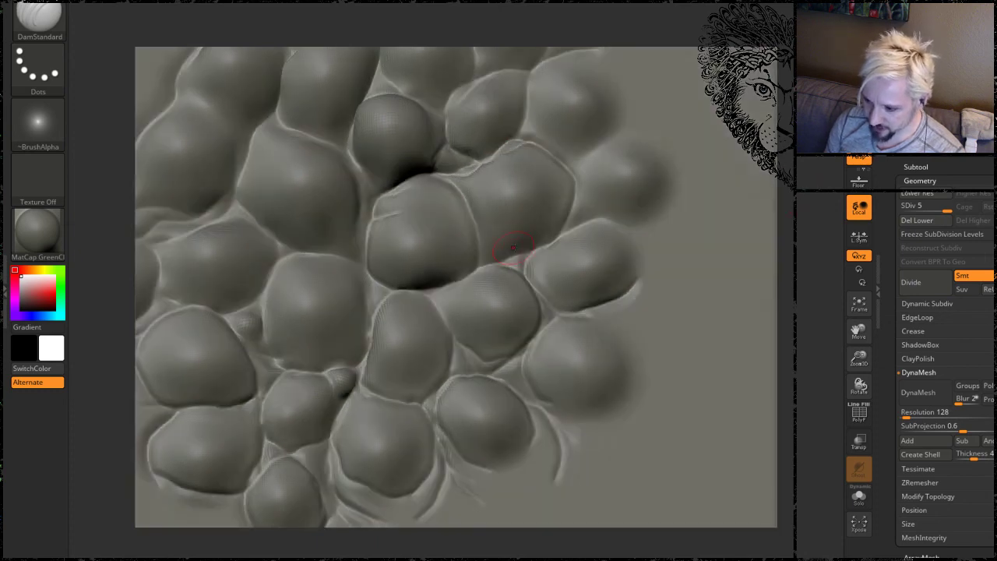
pyautogui.moveTo(525, 250)
pyautogui.mouseDown()
pyautogui.moveTo(505, 253)
pyautogui.moveTo(476, 194)
pyautogui.mouseUp()
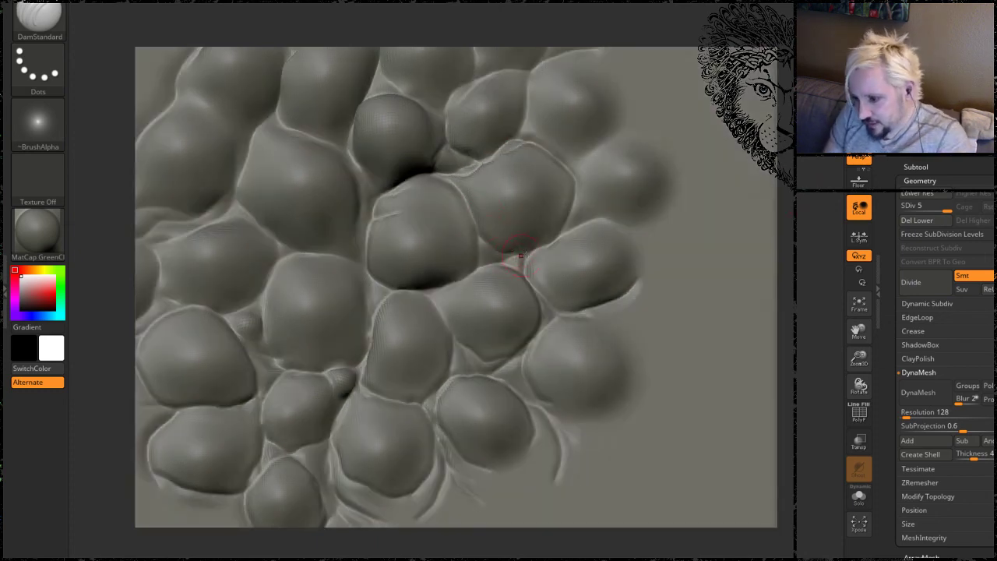
# Inflate tiny bumps with the Inflat brush in the gaps below the split central scales and between the lower-right scales.
pyautogui.click(119, 560)
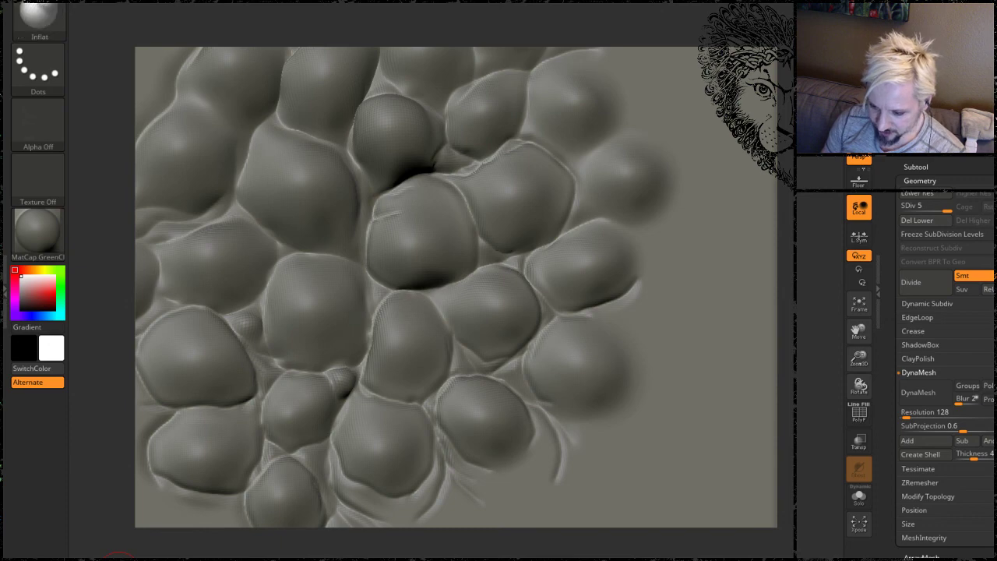
pyautogui.moveTo(488, 255); pyautogui.dragTo(511, 260)
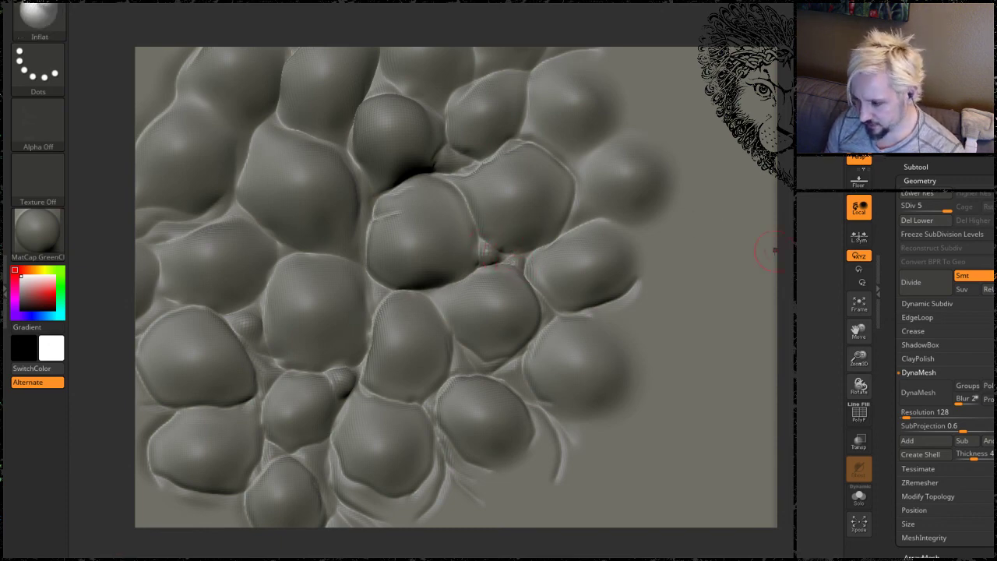
pyautogui.moveTo(804, 261); pyautogui.dragTo(809, 274)
pyautogui.moveTo(514, 374); pyautogui.dragTo(511, 378)
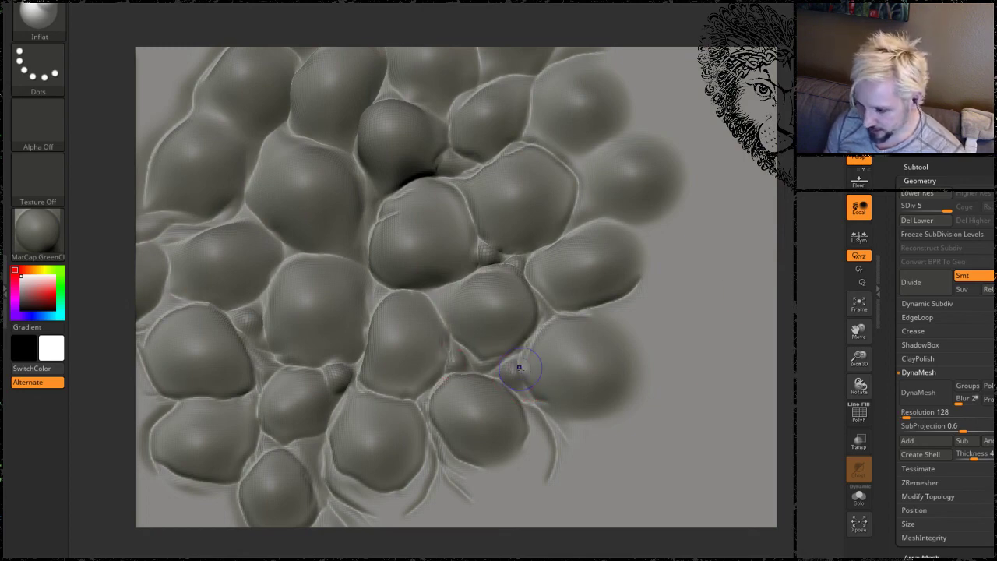
pyautogui.press('shift')
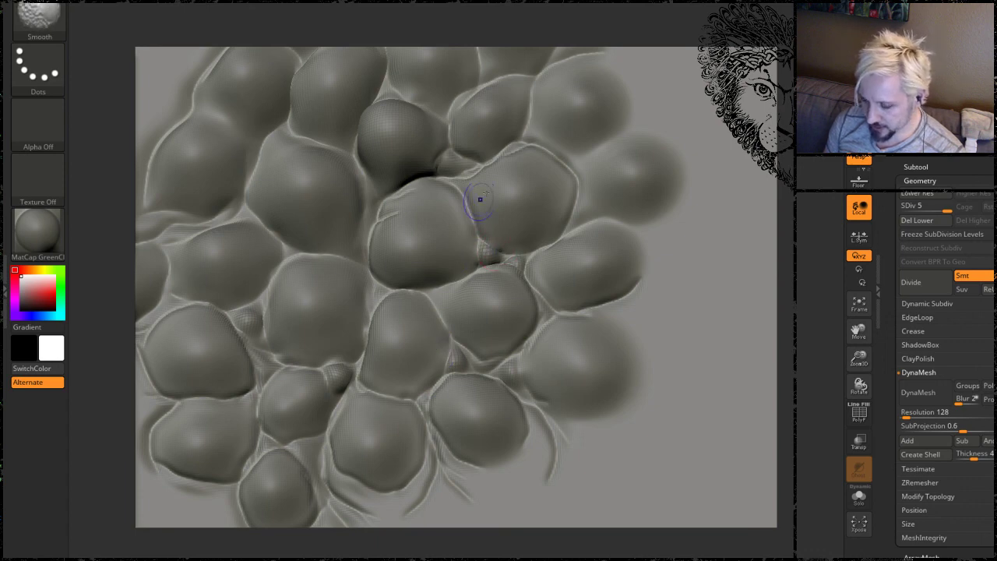
pyautogui.press('shift')
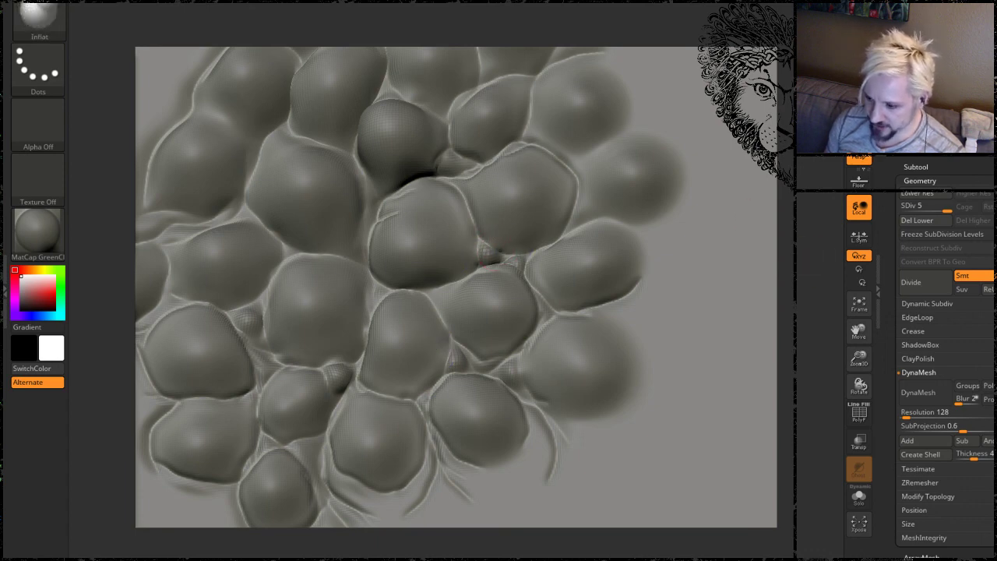
pyautogui.moveTo(806, 255)
pyautogui.mouseDown()
pyautogui.moveTo(816, 226)
pyautogui.moveTo(807, 209)
pyautogui.mouseUp()
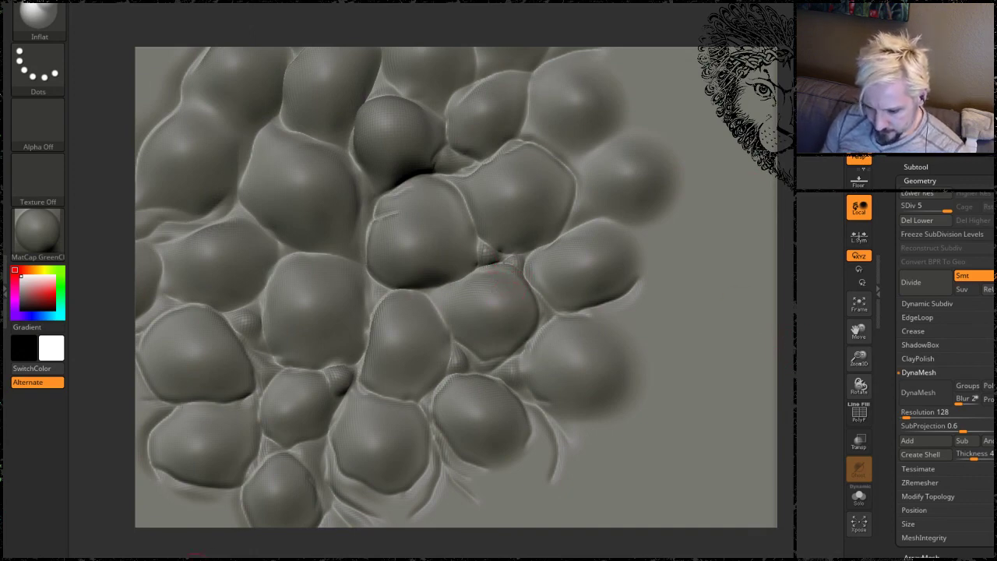
# Inflate a tiny bump with the Inflat brush in the gap between the large left-centre scale and the split central scale.
pyautogui.press('b')
pyautogui.press('d')
pyautogui.press('s')
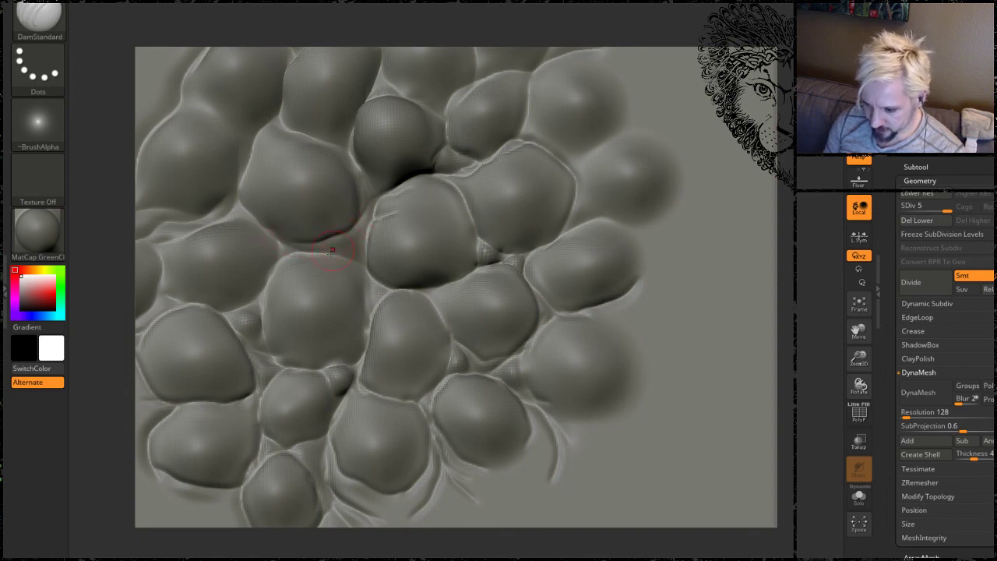
pyautogui.press('b')
pyautogui.press('i')
pyautogui.press('n')
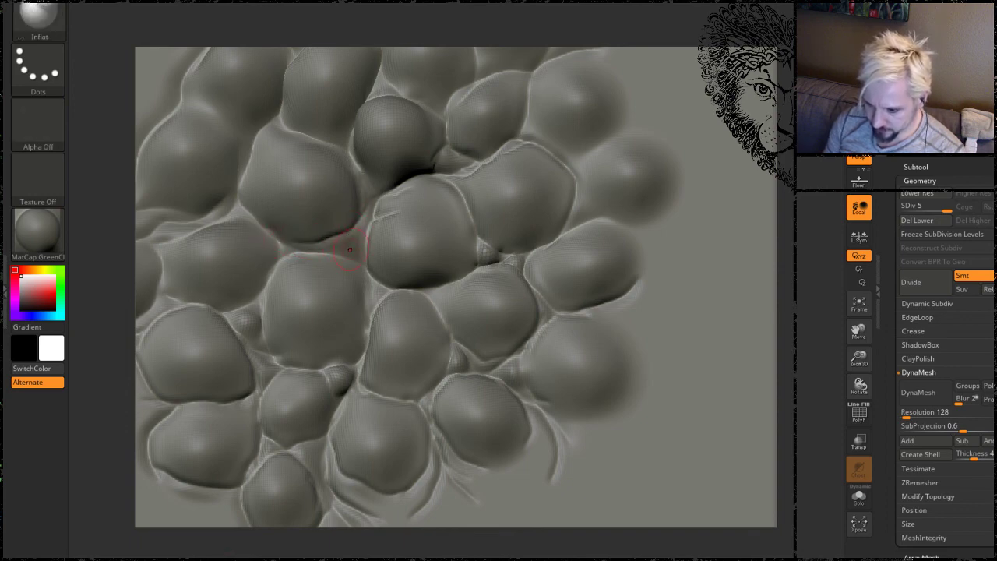
pyautogui.moveTo(350, 250); pyautogui.dragTo(350, 238)
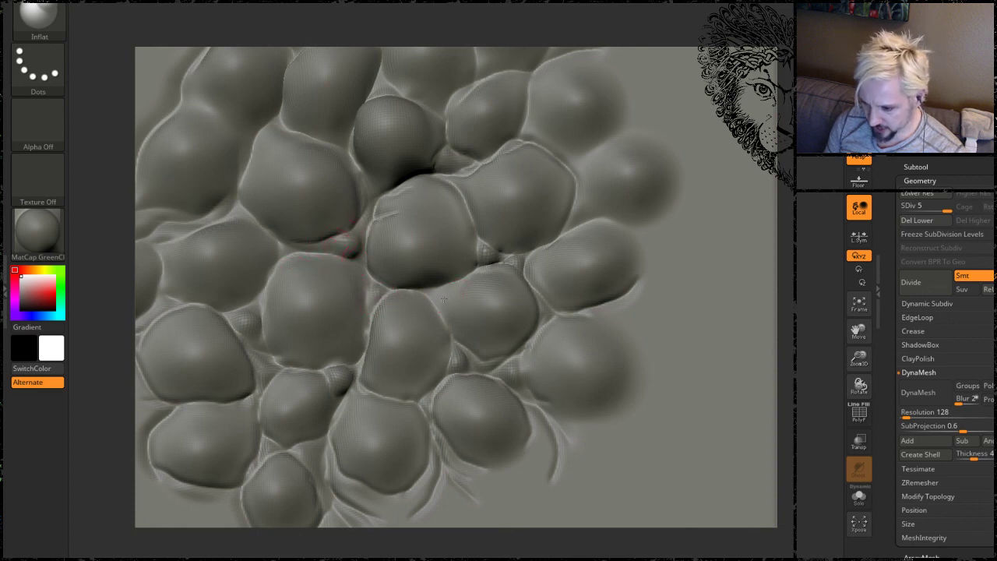
# Examine the scale pattern on the neck in the long-neck turtle photo.
pyautogui.moveTo(804, 363)
pyautogui.keyDown('alt'); pyautogui.mouseDown()
pyautogui.moveTo(762, 274)
pyautogui.moveTo(741, 304)
pyautogui.mouseUp(); pyautogui.keyUp('alt')
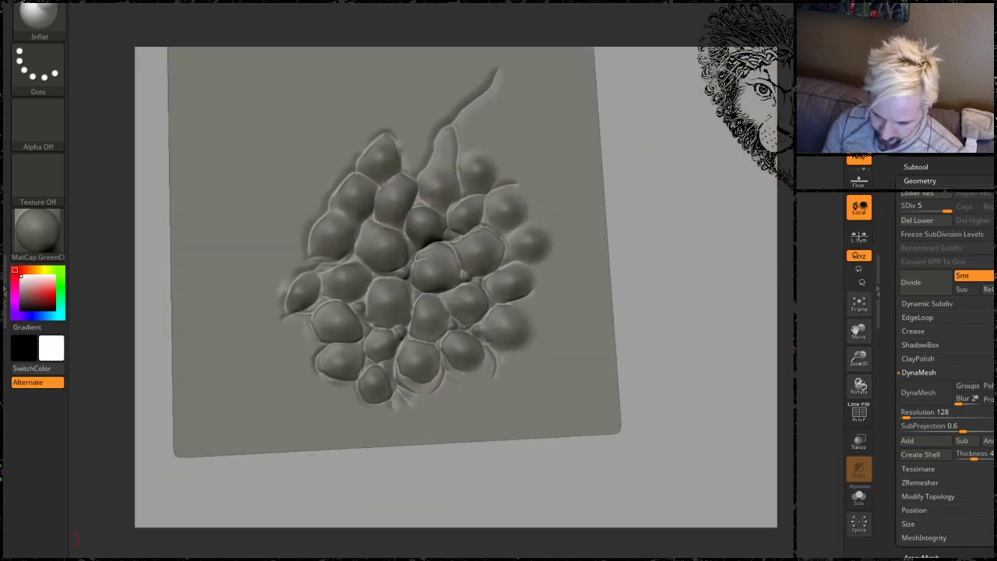
pyautogui.click(86, 557)
pyautogui.moveTo(204, 487); pyautogui.dragTo(263, 191)
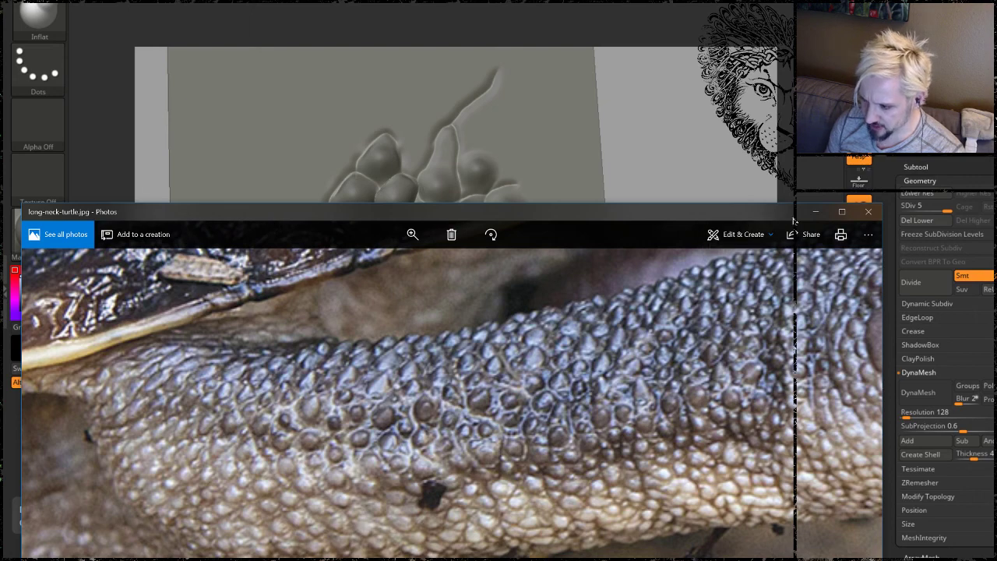
pyautogui.click(815, 211)
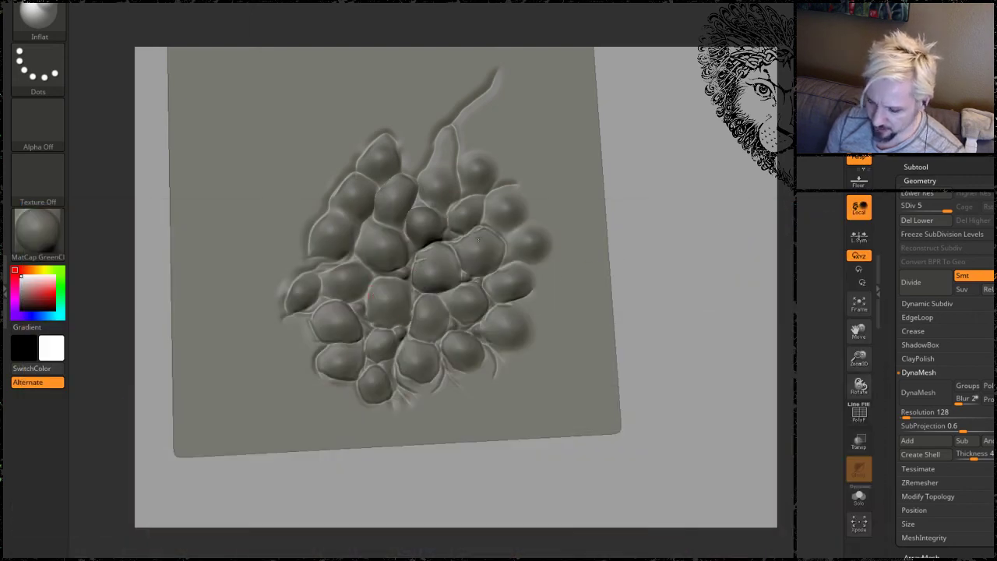
# Carve DamStandard creases around the large left-centre scale and across the joined upper-left bumps, smoothing the gap below the large scale.
pyautogui.keyDown('alt'); pyautogui.moveTo(712, 294); pyautogui.dragTo(700, 329); pyautogui.keyUp('alt')
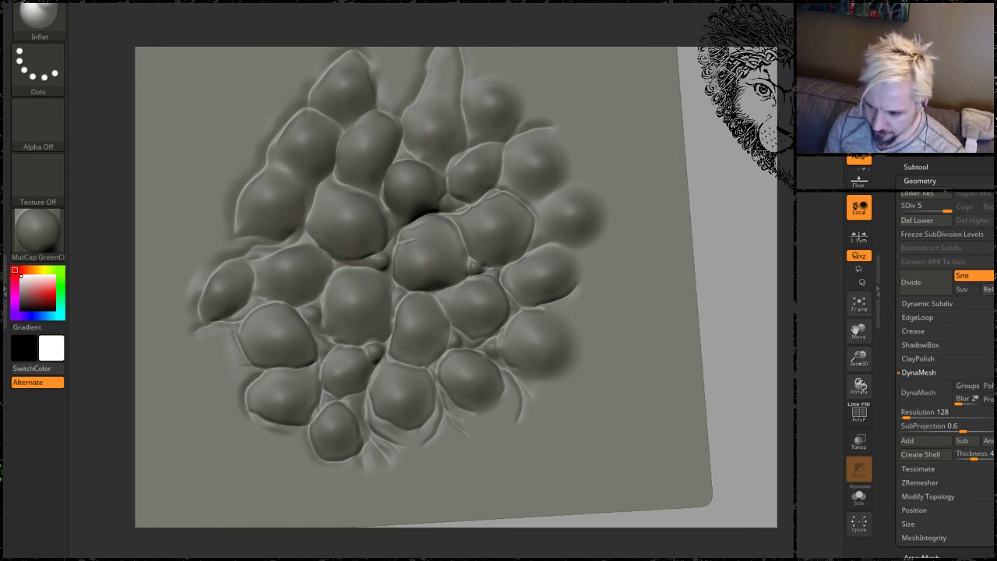
pyautogui.press('b')
pyautogui.press('d')
pyautogui.press('s')
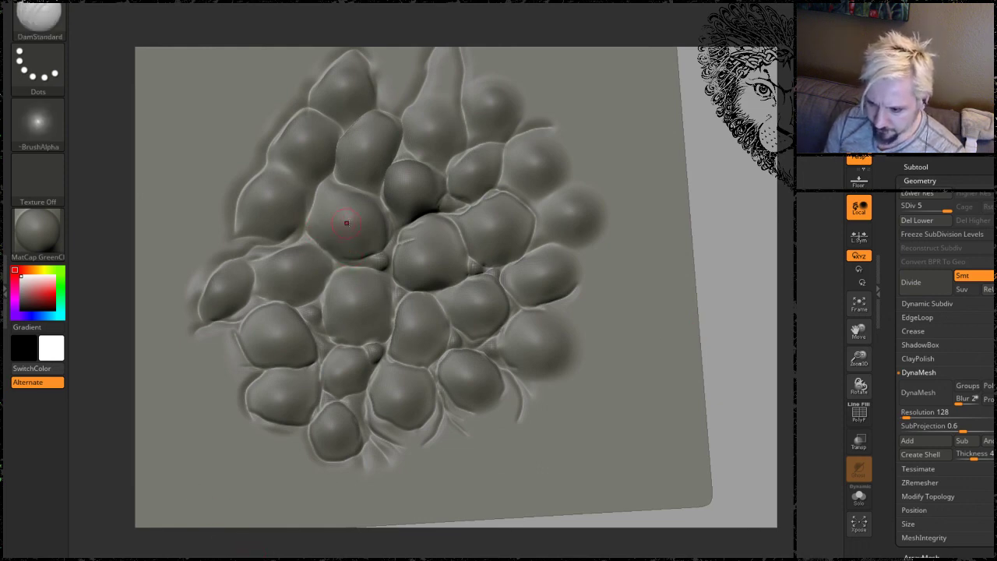
pyautogui.moveTo(359, 255); pyautogui.dragTo(308, 225)
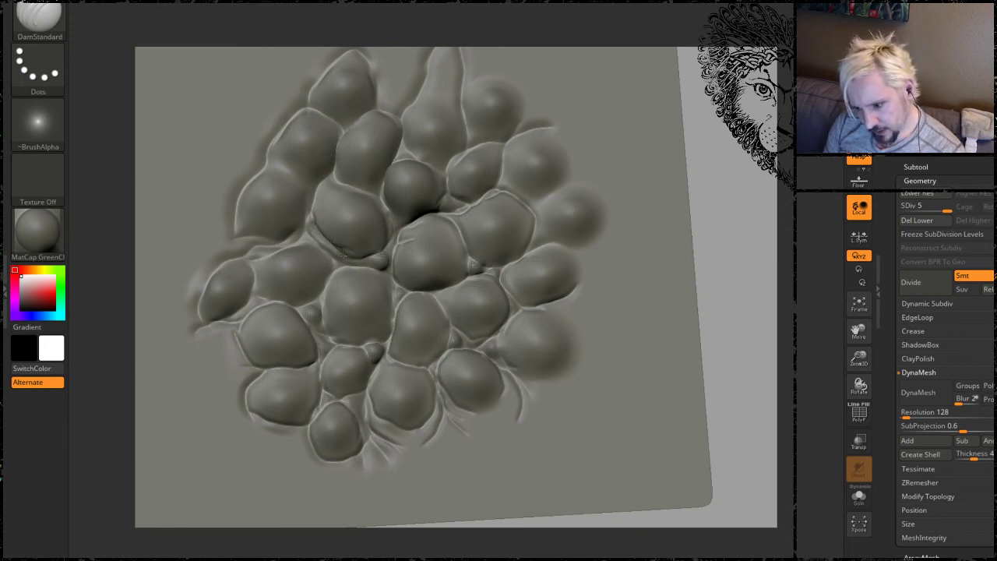
pyautogui.press('shift')
pyautogui.moveTo(339, 259)
pyautogui.keyDown('shift'); pyautogui.mouseDown()
pyautogui.moveTo(317, 234)
pyautogui.moveTo(391, 294)
pyautogui.mouseUp(); pyautogui.keyUp('shift')
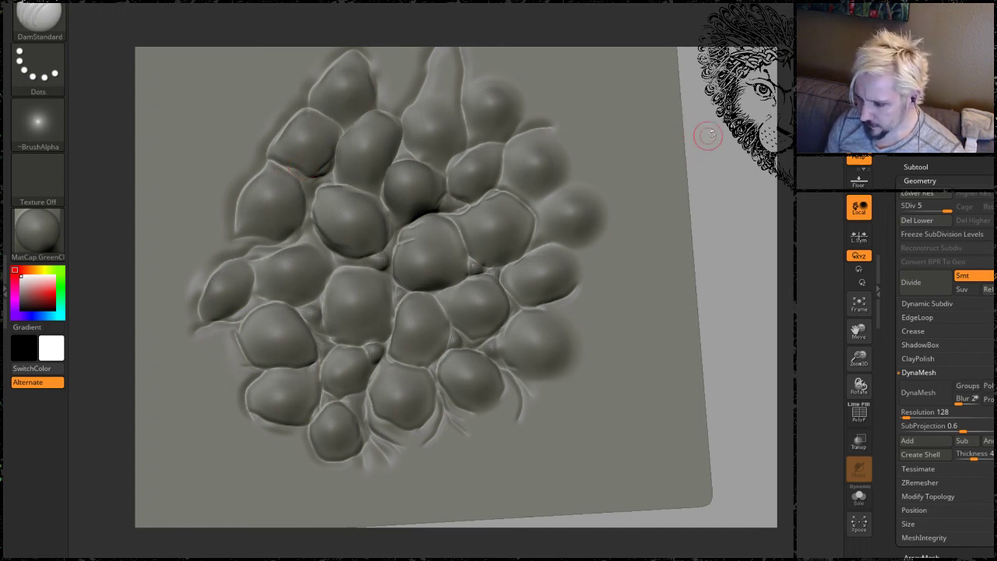
# Carve creases around the bottom scales, ringing the lower-left one with an inner edge, and smooth the wrinkles fanning from the cluster's lower edge.
pyautogui.moveTo(709, 137); pyautogui.dragTo(687, 208)
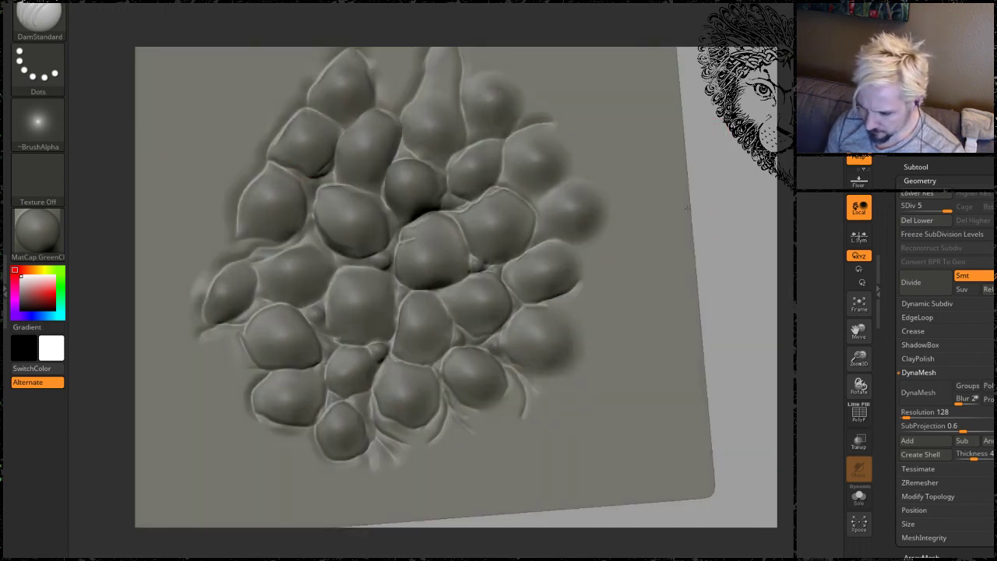
pyautogui.moveTo(744, 226)
pyautogui.keyDown('alt'); pyautogui.mouseDown()
pyautogui.moveTo(732, 208)
pyautogui.moveTo(735, 266)
pyautogui.mouseUp(); pyautogui.keyUp('alt')
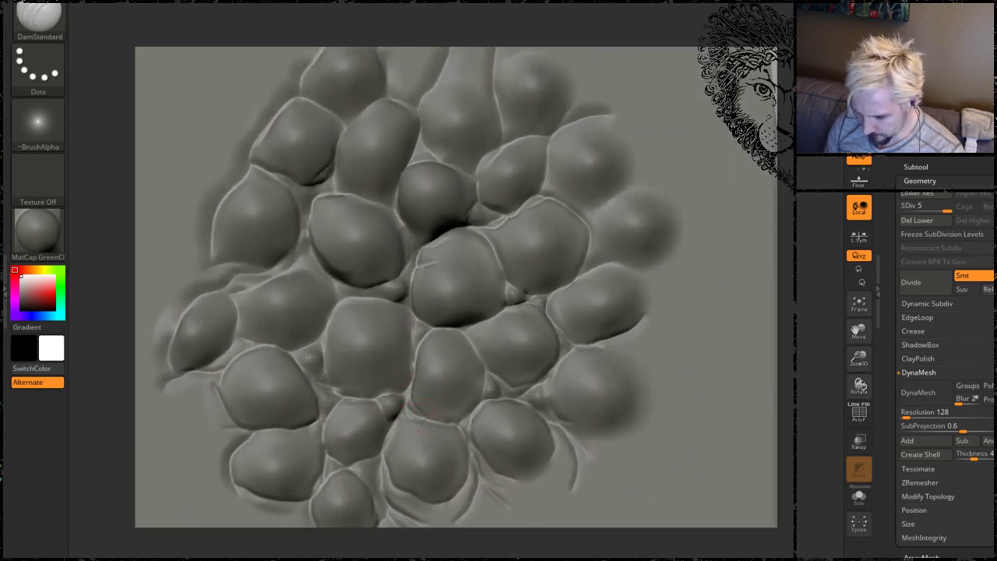
pyautogui.moveTo(395, 420); pyautogui.dragTo(389, 451)
pyautogui.moveTo(764, 215); pyautogui.dragTo(555, 295)
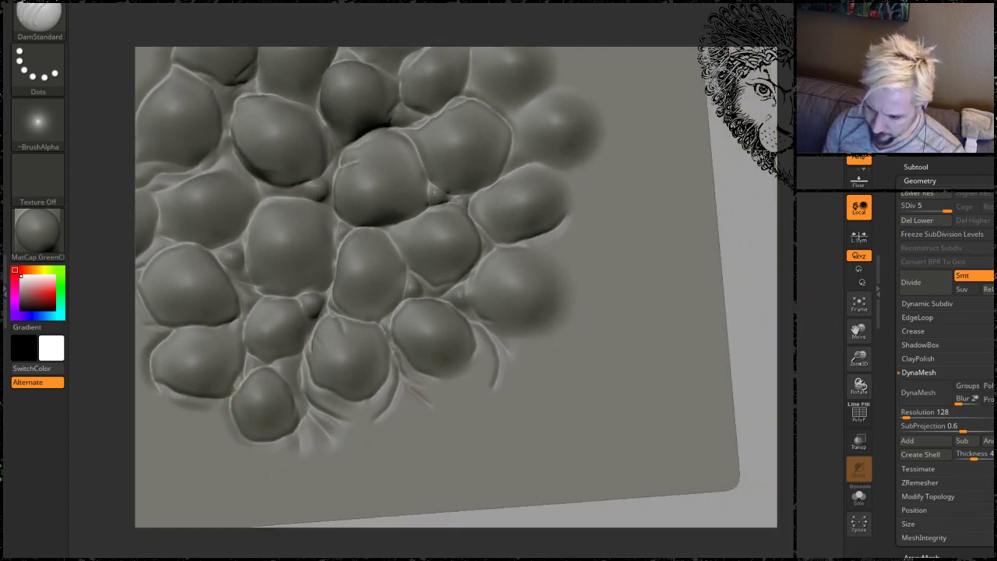
pyautogui.moveTo(232, 389); pyautogui.dragTo(166, 385)
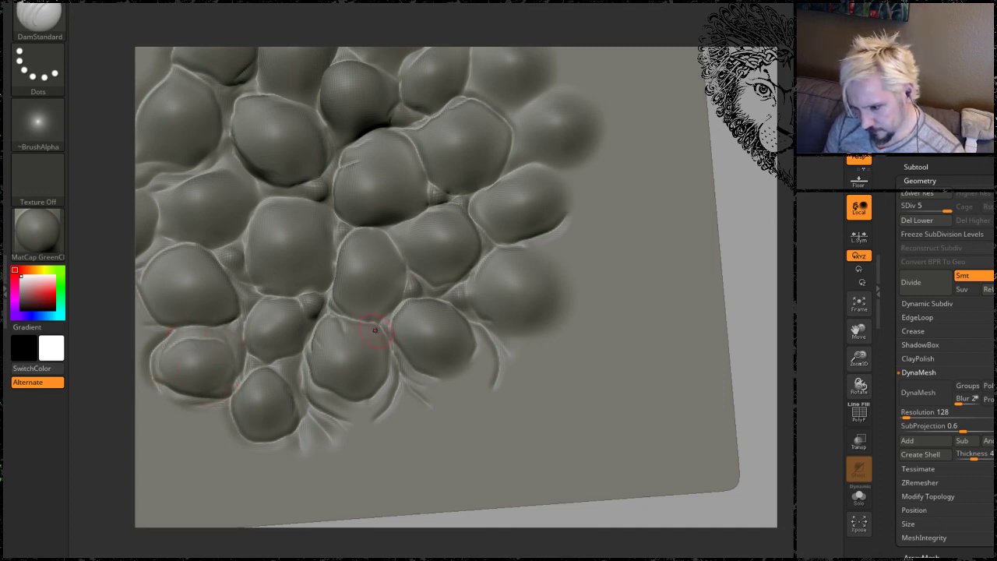
pyautogui.press('shift')
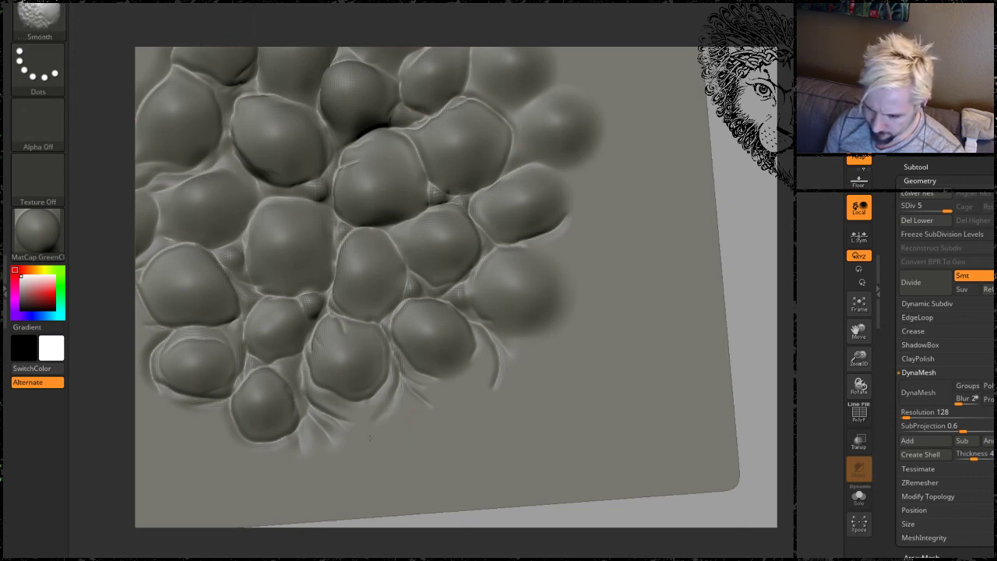
pyautogui.keyDown('shift'); pyautogui.moveTo(342, 421); pyautogui.dragTo(346, 444); pyautogui.keyUp('shift')
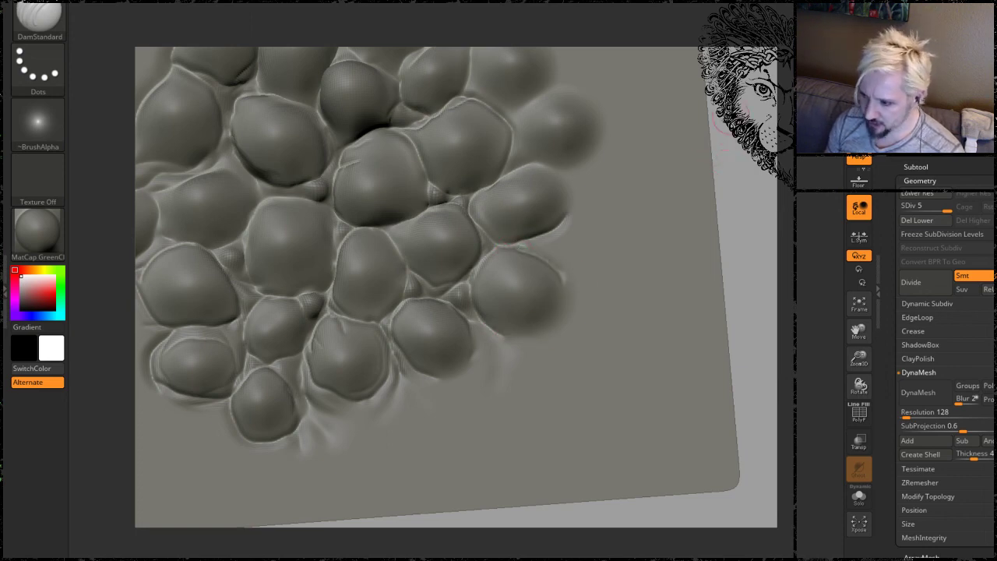
# Carve creases around the outer bumps on the cluster's upper-right side, closing the outline of the large one.
pyautogui.keyDown('alt'); pyautogui.moveTo(718, 127); pyautogui.dragTo(729, 235); pyautogui.keyUp('alt')
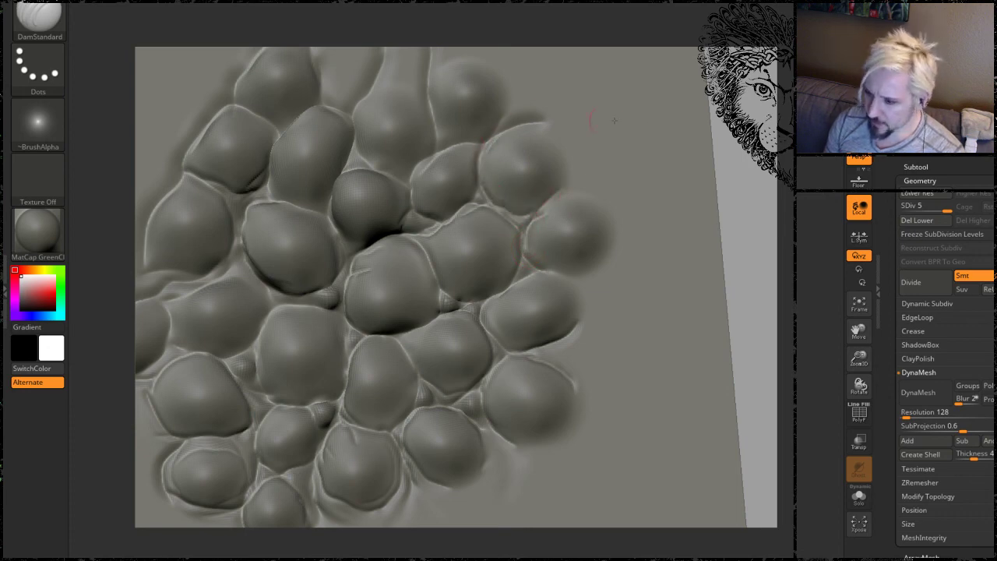
pyautogui.moveTo(498, 134); pyautogui.dragTo(480, 190, button='right')
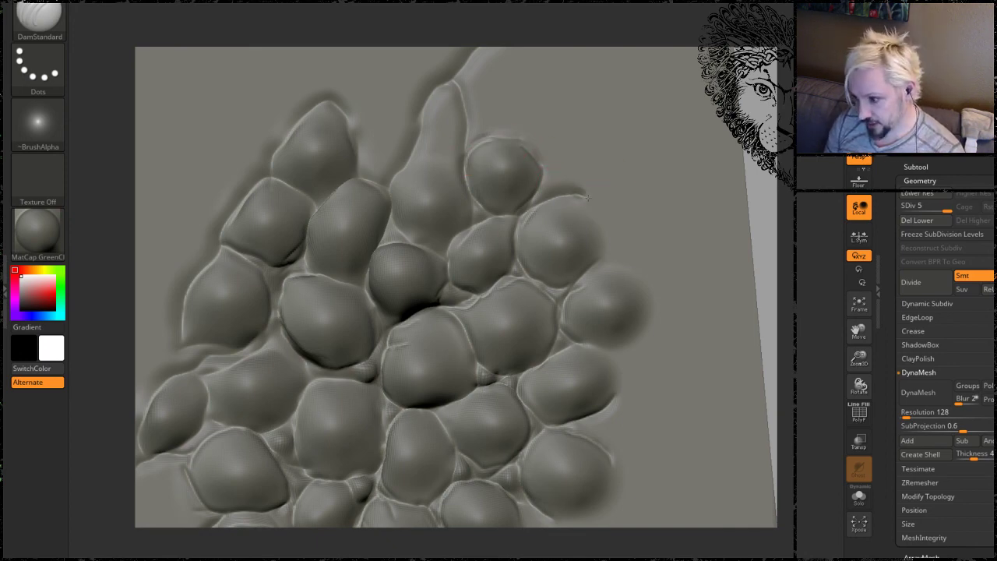
pyautogui.moveTo(579, 194)
pyautogui.mouseDown()
pyautogui.moveTo(604, 226)
pyautogui.moveTo(605, 266)
pyautogui.mouseUp()
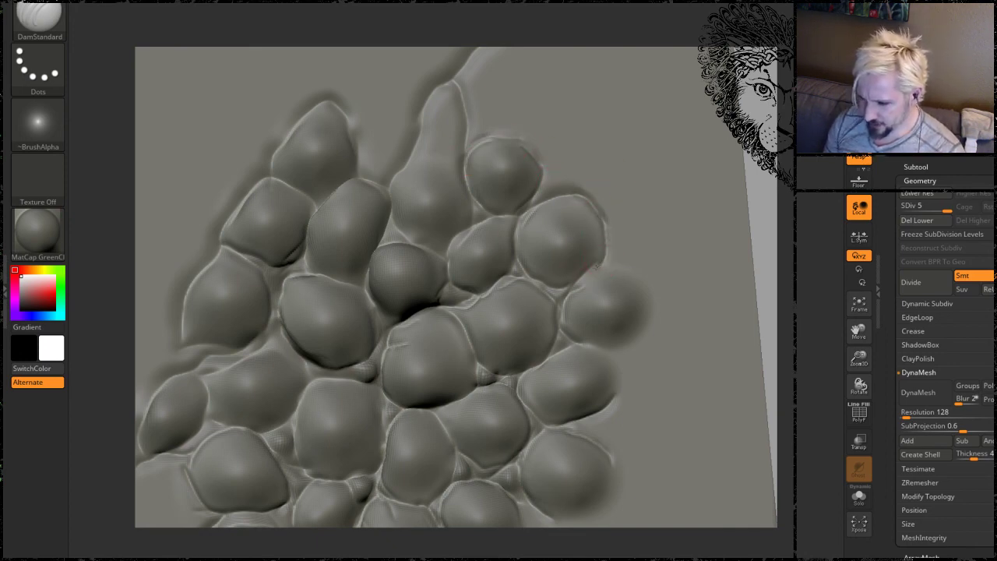
# Carve double rims around the right-edge bumps, and crease and smooth the gaps around the small scale beside them.
pyautogui.moveTo(787, 159)
pyautogui.keyDown('alt'); pyautogui.mouseDown()
pyautogui.moveTo(723, 205)
pyautogui.moveTo(713, 187)
pyautogui.mouseUp(); pyautogui.keyUp('alt')
pyautogui.moveTo(735, 258)
pyautogui.keyDown('alt'); pyautogui.mouseDown()
pyautogui.moveTo(732, 246)
pyautogui.moveTo(728, 267)
pyautogui.mouseUp(); pyautogui.keyUp('alt')
pyautogui.moveTo(524, 324)
pyautogui.mouseDown()
pyautogui.moveTo(542, 315)
pyautogui.moveTo(573, 324)
pyautogui.moveTo(591, 358)
pyautogui.moveTo(590, 377)
pyautogui.moveTo(558, 407)
pyautogui.moveTo(513, 385)
pyautogui.moveTo(544, 412)
pyautogui.moveTo(552, 445)
pyautogui.moveTo(542, 466)
pyautogui.mouseUp()
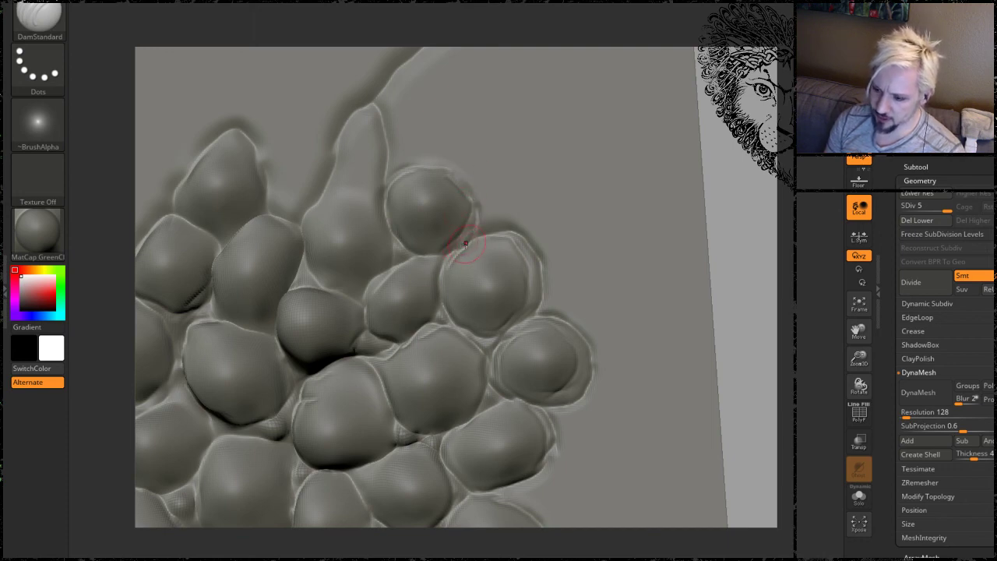
pyautogui.press('shift')
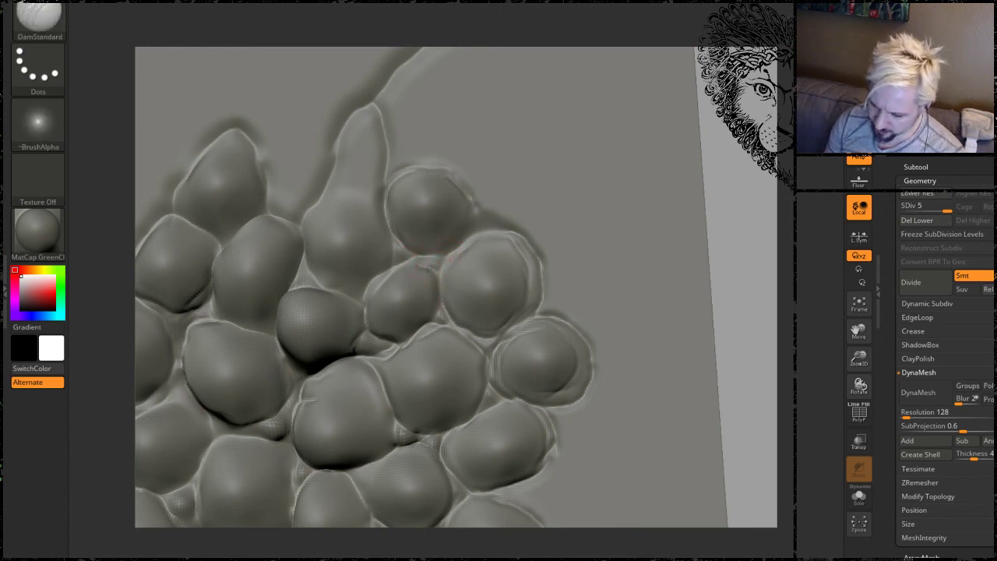
pyautogui.press('shift')
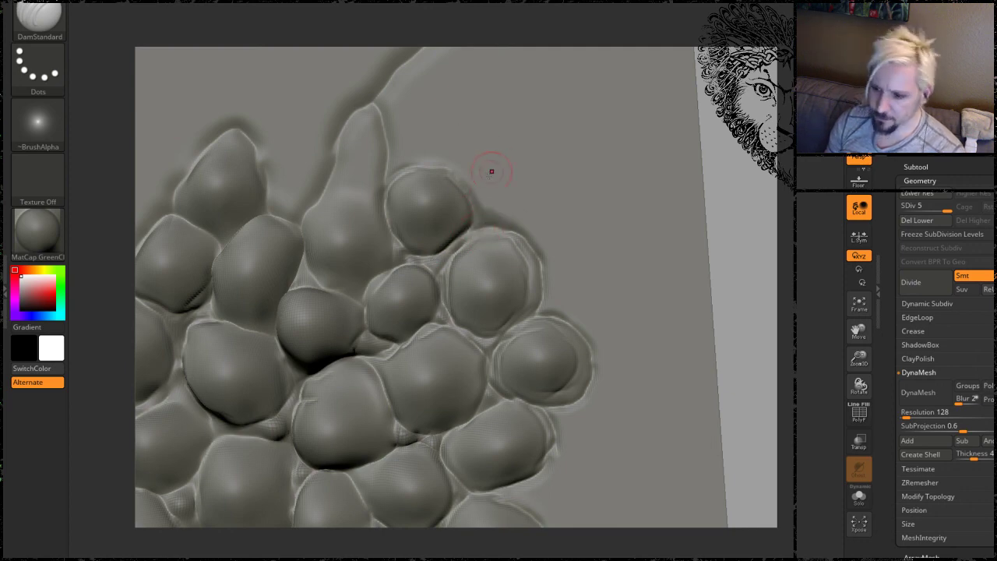
# Carve two new round scale outlines on the flat surface just beyond the cluster's upper-right edge.
pyautogui.moveTo(466, 197); pyautogui.dragTo(473, 146)
pyautogui.moveTo(515, 233)
pyautogui.mouseDown()
pyautogui.moveTo(533, 218)
pyautogui.moveTo(539, 180)
pyautogui.mouseUp()
pyautogui.moveTo(458, 183)
pyautogui.mouseDown()
pyautogui.moveTo(478, 139)
pyautogui.moveTo(540, 158)
pyautogui.mouseUp()
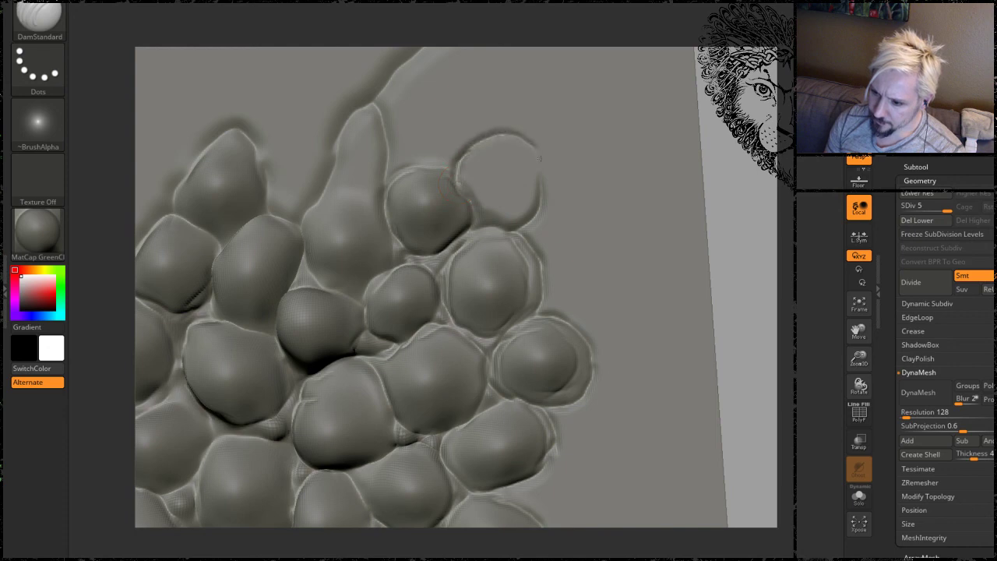
pyautogui.moveTo(533, 238)
pyautogui.mouseDown()
pyautogui.moveTo(534, 210)
pyautogui.moveTo(568, 195)
pyautogui.moveTo(604, 228)
pyautogui.mouseUp()
pyautogui.moveTo(540, 272)
pyautogui.mouseDown()
pyautogui.moveTo(600, 253)
pyautogui.moveTo(604, 230)
pyautogui.mouseUp()
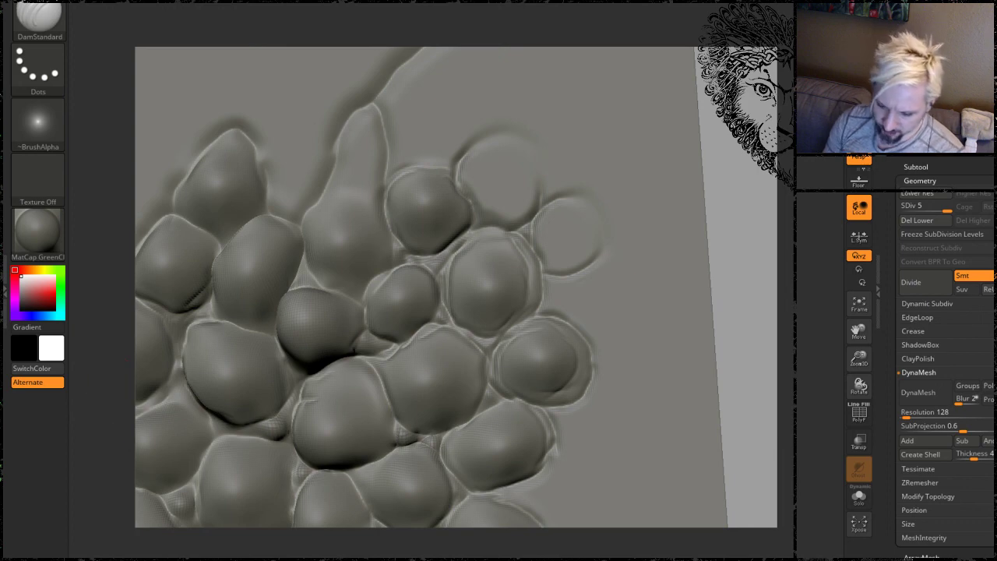
# Inflate the two newly outlined scales with the Inflat brush at a larger draw size.
pyautogui.press('b')
pyautogui.press('i')
pyautogui.press('n')
pyautogui.press('space')
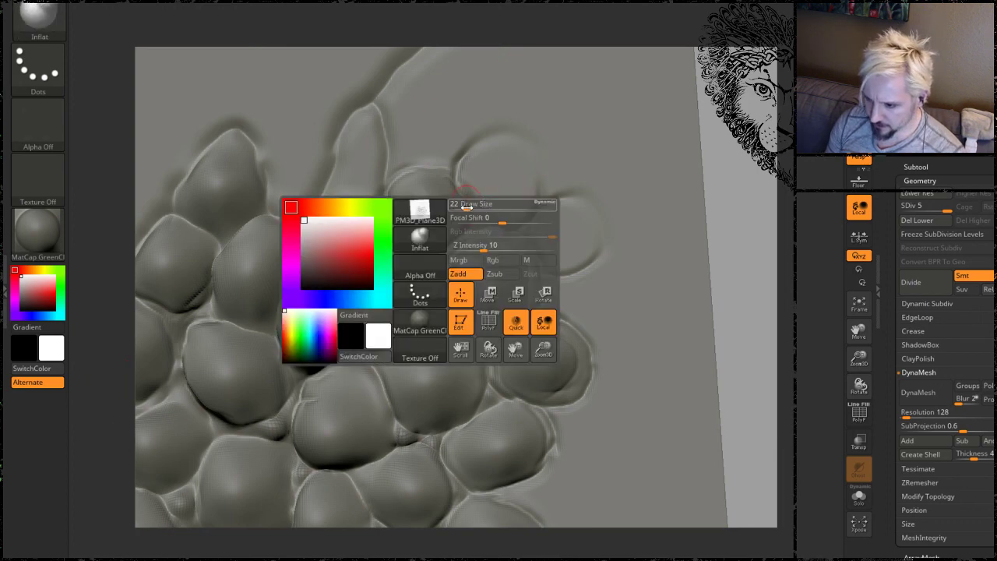
pyautogui.moveTo(466, 207)
pyautogui.mouseDown()
pyautogui.moveTo(480, 207)
pyautogui.moveTo(496, 184)
pyautogui.moveTo(509, 146)
pyautogui.moveTo(520, 179)
pyautogui.mouseUp()
pyautogui.moveTo(557, 242)
pyautogui.mouseDown()
pyautogui.moveTo(551, 231)
pyautogui.moveTo(572, 232)
pyautogui.mouseUp()
# Inflate both parts of the long tapering scale, a new bump to its left, and several faint bumps along the upper-right edge.
pyautogui.moveTo(330, 237)
pyautogui.mouseDown()
pyautogui.moveTo(317, 247)
pyautogui.moveTo(341, 234)
pyautogui.mouseUp()
pyautogui.moveTo(356, 156)
pyautogui.mouseDown()
pyautogui.moveTo(361, 168)
pyautogui.moveTo(364, 146)
pyautogui.mouseUp()
pyautogui.moveTo(280, 170); pyautogui.dragTo(298, 161)
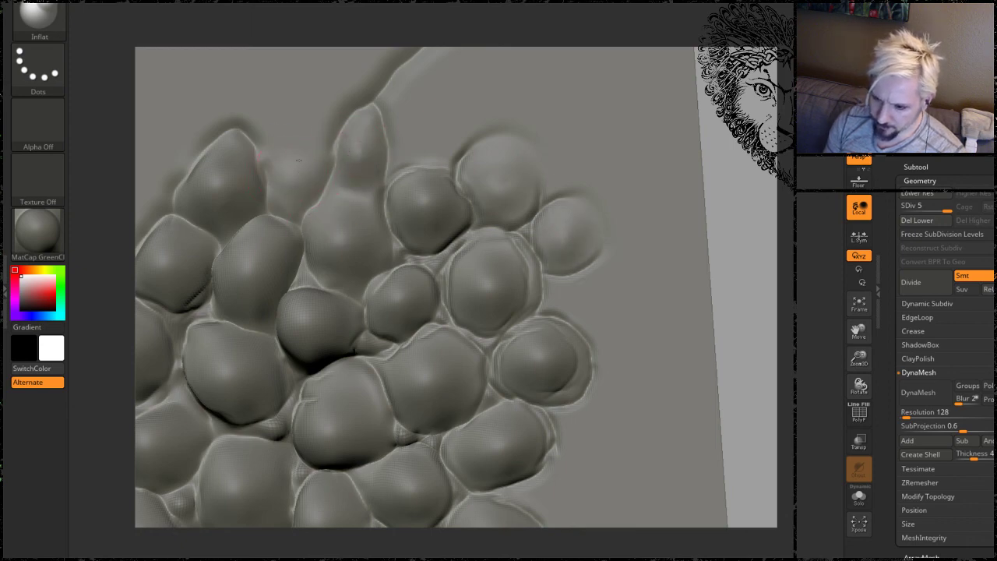
pyautogui.moveTo(456, 145); pyautogui.dragTo(430, 134)
pyautogui.moveTo(485, 107); pyautogui.dragTo(484, 100)
pyautogui.moveTo(414, 81); pyautogui.dragTo(422, 85)
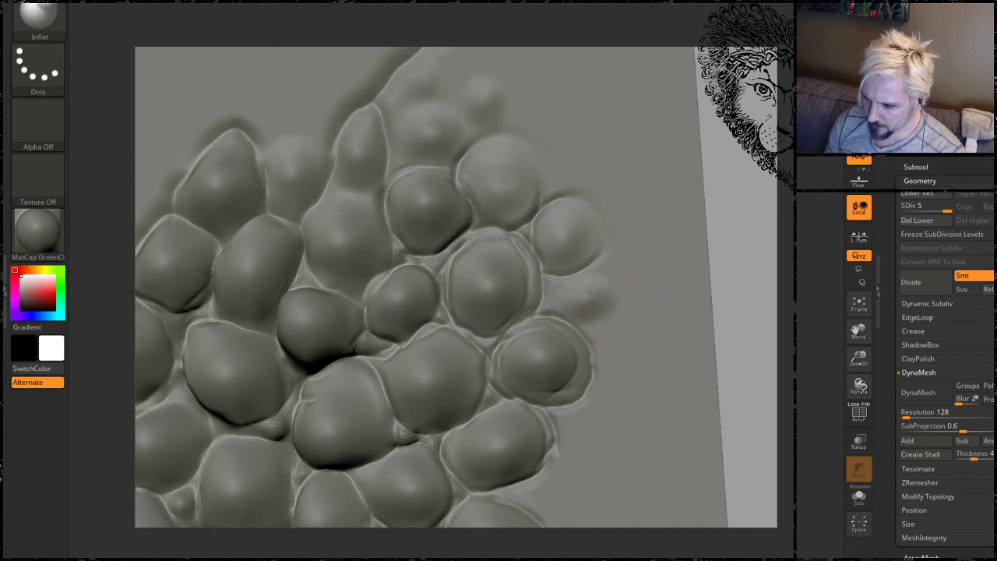
# Carve creases with DamStandard around the new bump between the pointed upper-left scale and the long tapering scale.
pyautogui.moveTo(752, 319)
pyautogui.mouseDown()
pyautogui.moveTo(721, 252)
pyautogui.moveTo(681, 234)
pyautogui.mouseUp()
pyautogui.keyDown('shift'); pyautogui.moveTo(701, 200); pyautogui.dragTo(720, 205); pyautogui.keyUp('shift')
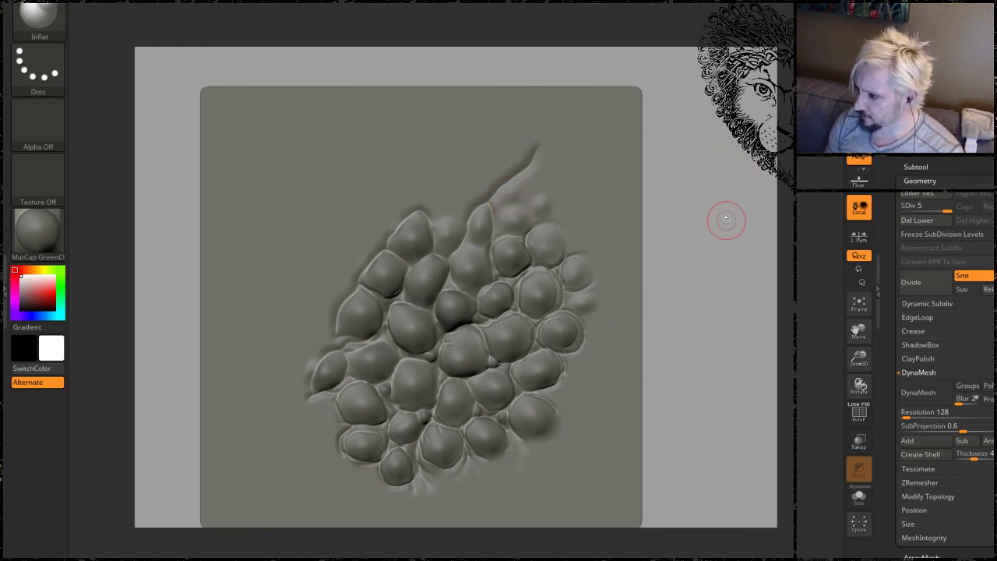
pyautogui.moveTo(708, 215)
pyautogui.mouseDown()
pyautogui.moveTo(699, 232)
pyautogui.moveTo(710, 281)
pyautogui.mouseUp()
pyautogui.keyDown('alt'); pyautogui.moveTo(709, 280); pyautogui.dragTo(703, 272, button='right'); pyautogui.keyUp('alt')
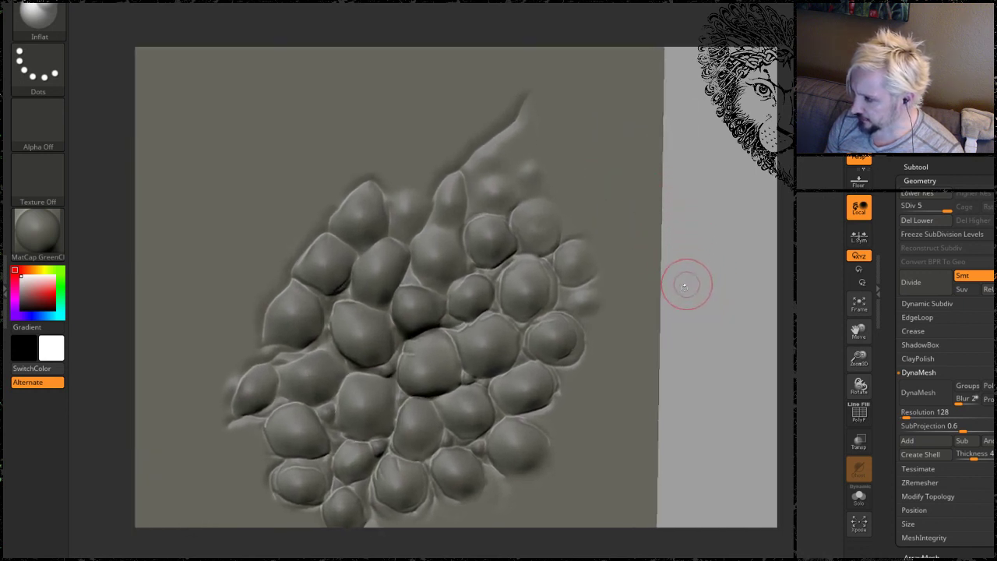
pyautogui.moveTo(689, 324)
pyautogui.mouseDown()
pyautogui.moveTo(672, 322)
pyautogui.moveTo(678, 285)
pyautogui.moveTo(686, 333)
pyautogui.mouseUp()
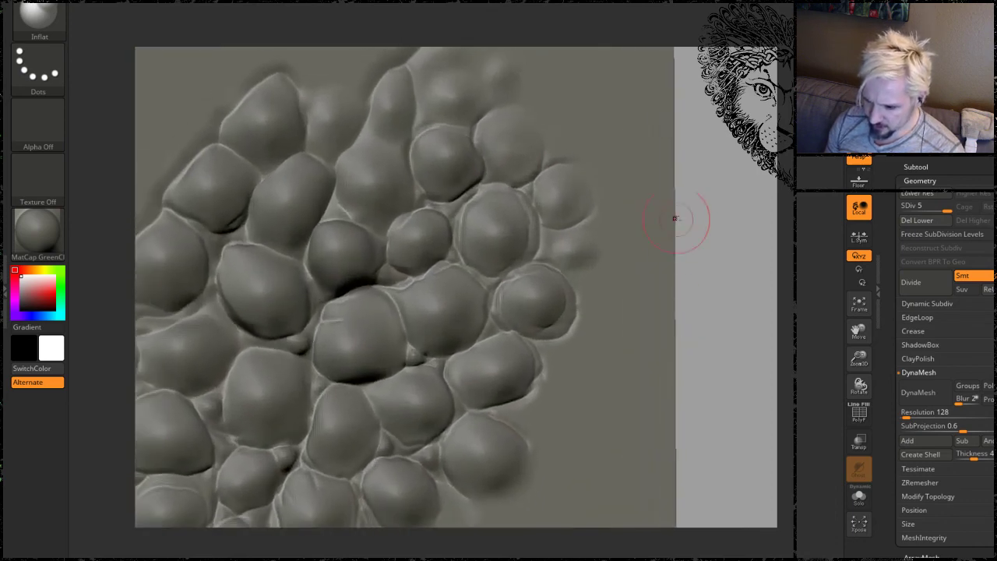
pyautogui.moveTo(718, 211); pyautogui.dragTo(290, 204)
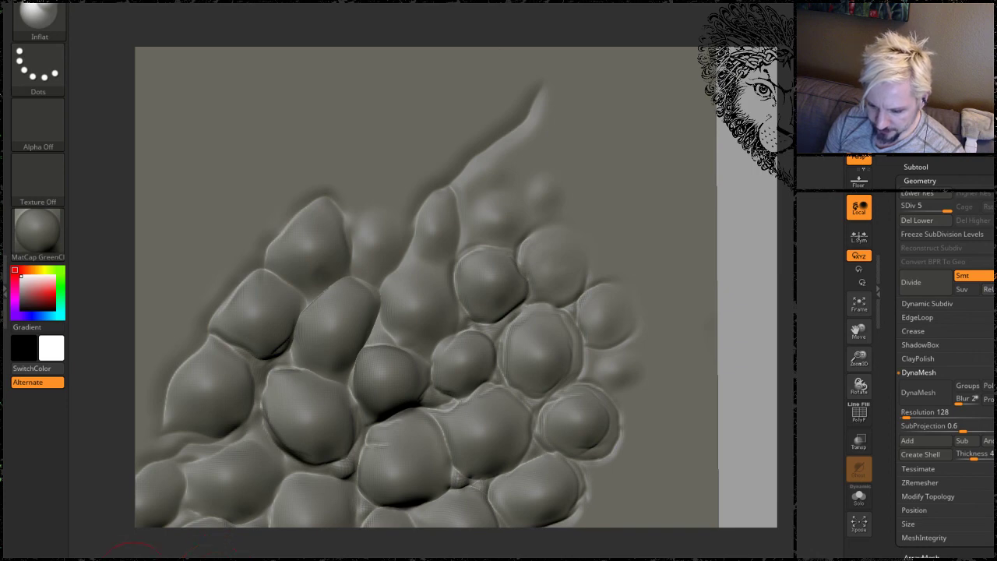
pyautogui.press('b')
pyautogui.press('d')
pyautogui.press('s')
pyautogui.moveTo(363, 239)
pyautogui.mouseDown()
pyautogui.moveTo(360, 218)
pyautogui.moveTo(394, 209)
pyautogui.mouseUp()
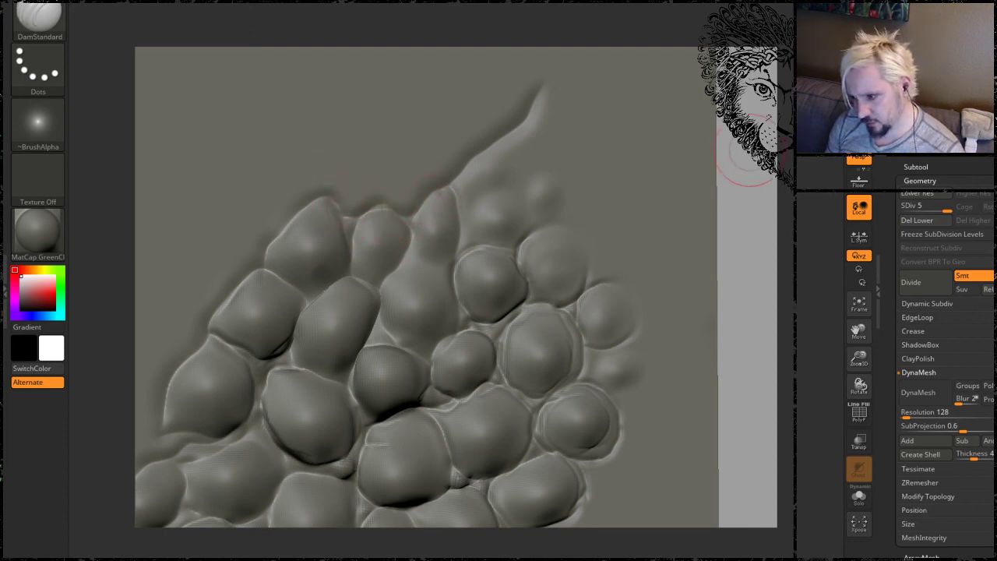
# Carve a new round scale outline on the flat surface above the small bump, beside the tip of the long tapering scale.
pyautogui.moveTo(749, 150); pyautogui.dragTo(719, 154)
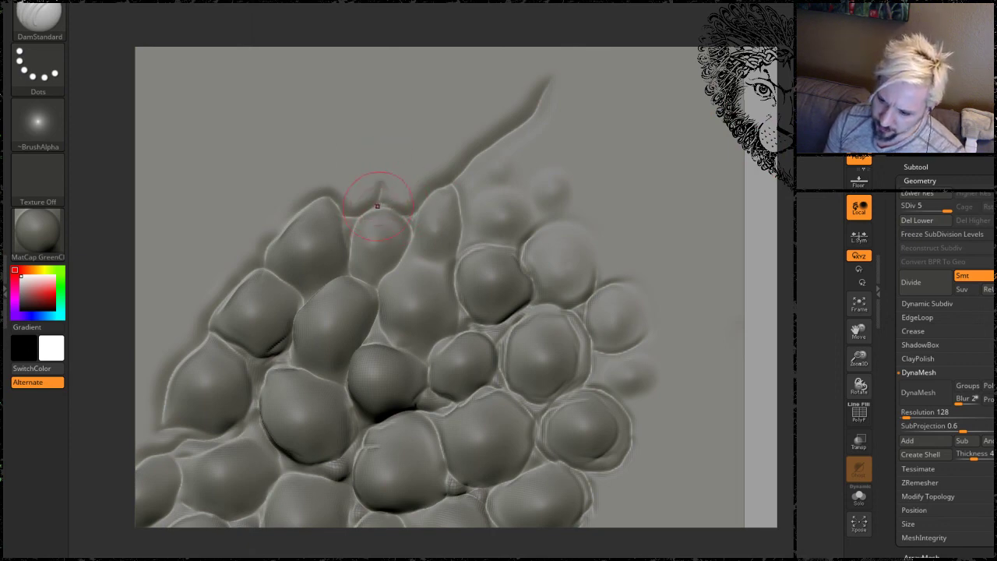
pyautogui.moveTo(378, 195)
pyautogui.mouseDown()
pyautogui.moveTo(387, 153)
pyautogui.moveTo(437, 170)
pyautogui.mouseUp()
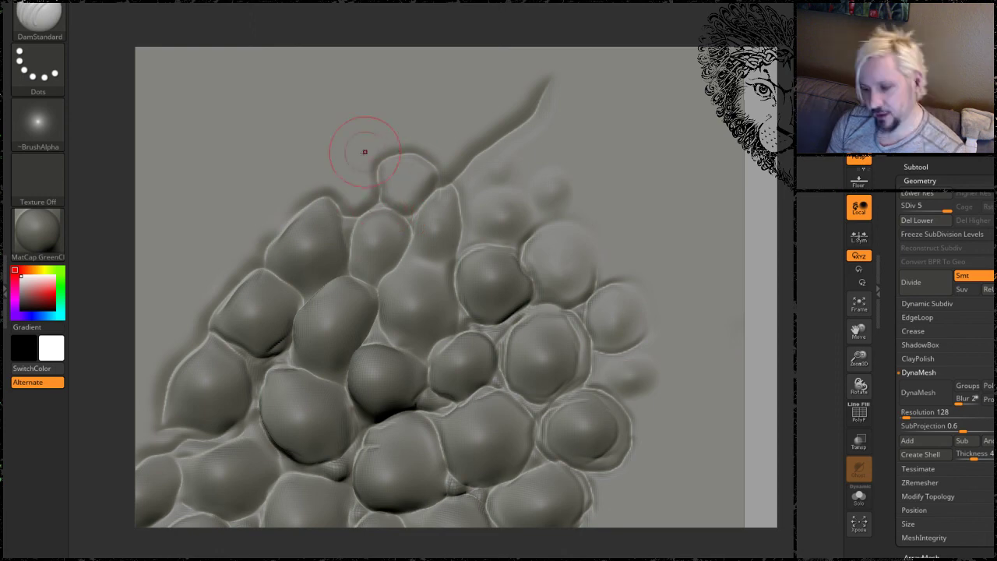
pyautogui.keyDown('ctrl'); pyautogui.moveTo(761, 111); pyautogui.dragTo(763, 117); pyautogui.keyUp('ctrl')
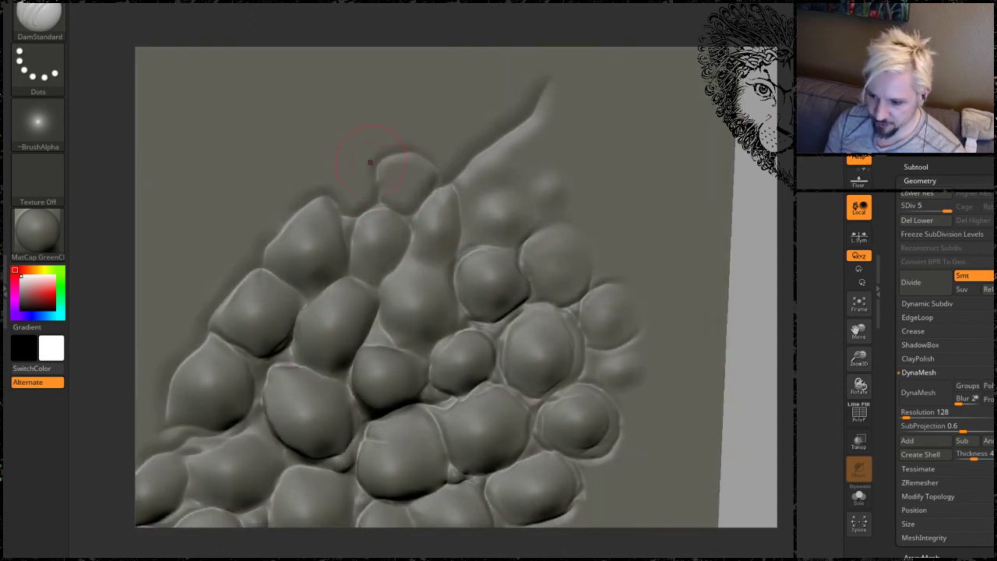
# Carve three new scale outlines with DamStandard along the cluster's upper-left edge, beside the existing round outline and the pointed scale.
pyautogui.moveTo(373, 152); pyautogui.dragTo(325, 196)
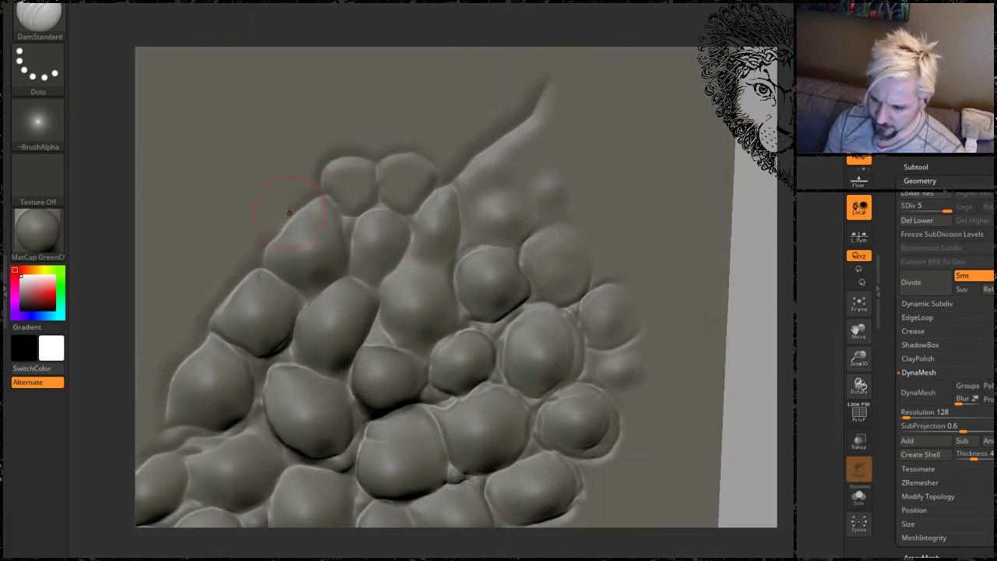
pyautogui.moveTo(249, 228); pyautogui.dragTo(220, 263)
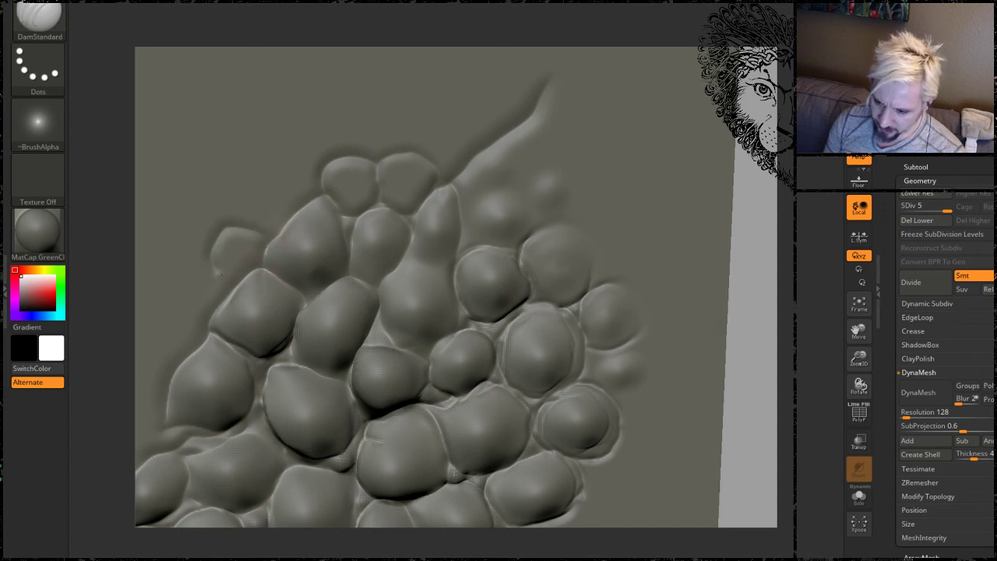
pyautogui.keyDown('alt'); pyautogui.moveTo(771, 238); pyautogui.dragTo(827, 207); pyautogui.keyUp('alt')
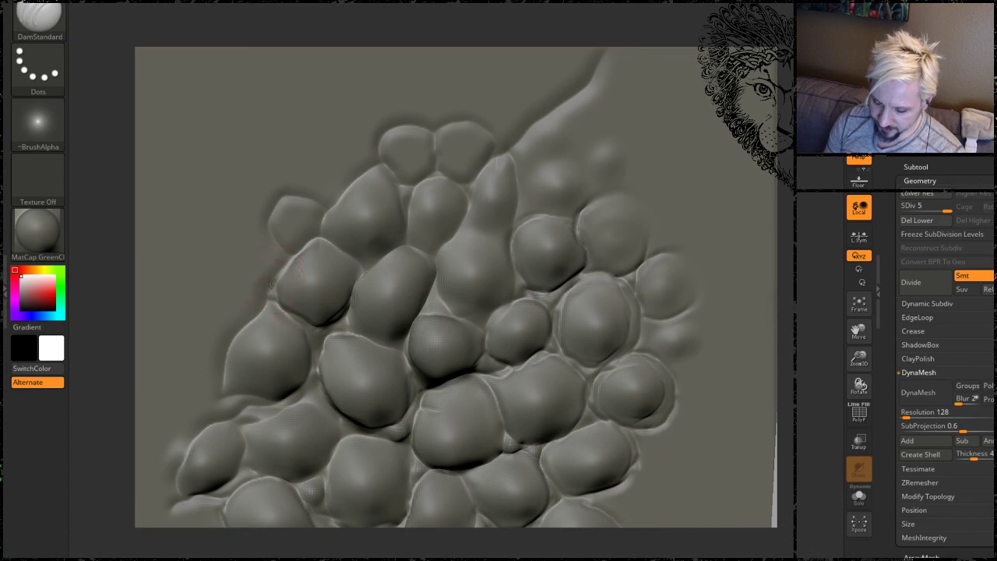
pyautogui.moveTo(269, 274)
pyautogui.mouseDown()
pyautogui.moveTo(227, 257)
pyautogui.moveTo(204, 287)
pyautogui.mouseUp()
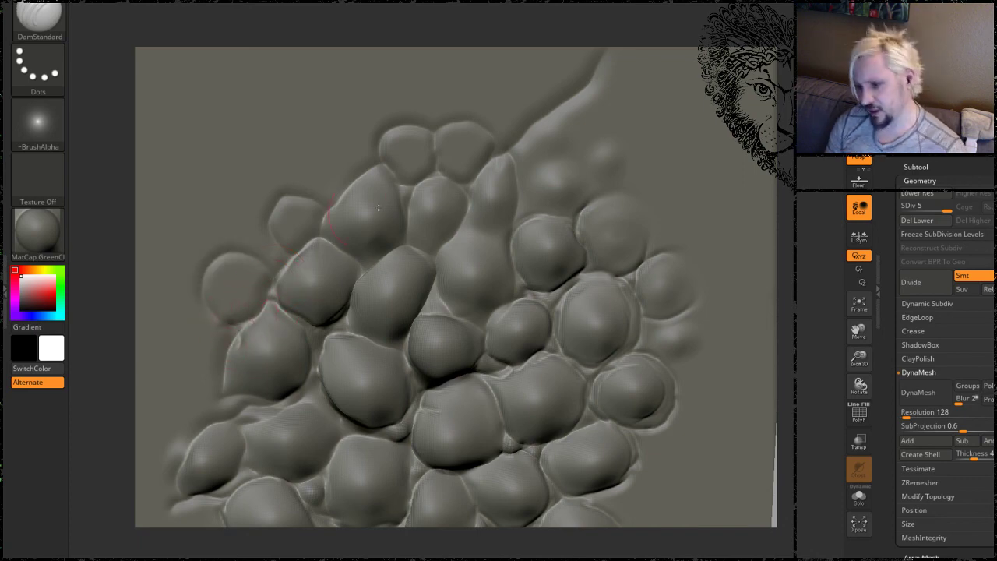
# Carve creases around the faint bumps along the cluster's upper-right edge to separate them into distinct scales.
pyautogui.moveTo(742, 185); pyautogui.dragTo(651, 169, button='right')
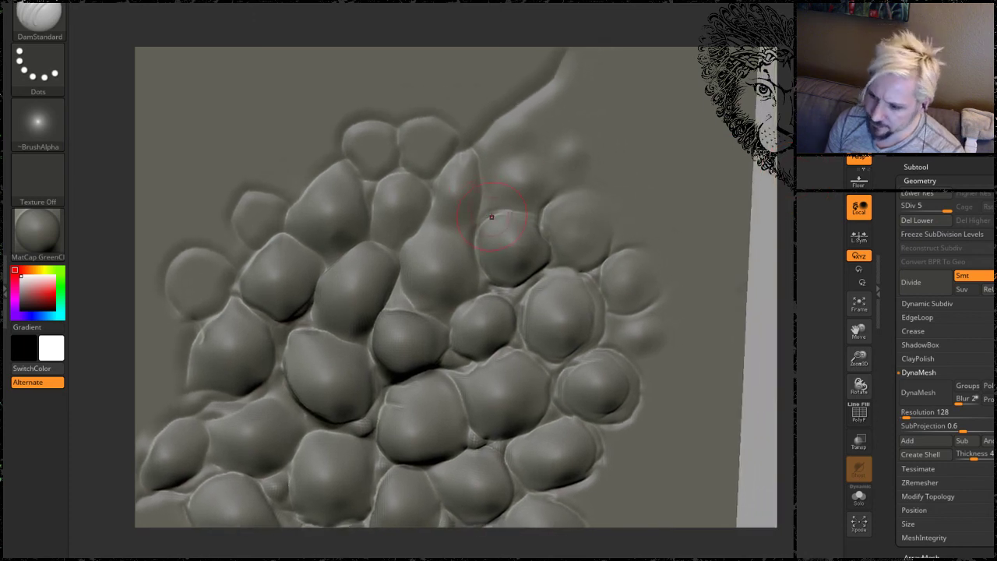
pyautogui.moveTo(492, 217); pyautogui.dragTo(477, 174)
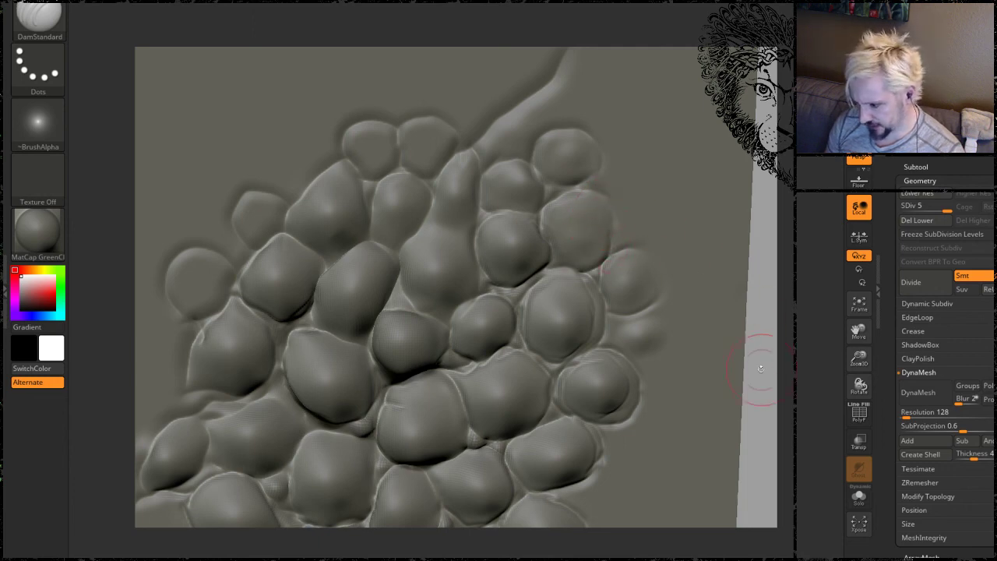
pyautogui.moveTo(760, 404)
pyautogui.mouseDown()
pyautogui.moveTo(721, 290)
pyautogui.moveTo(734, 374)
pyautogui.moveTo(574, 285)
pyautogui.mouseUp()
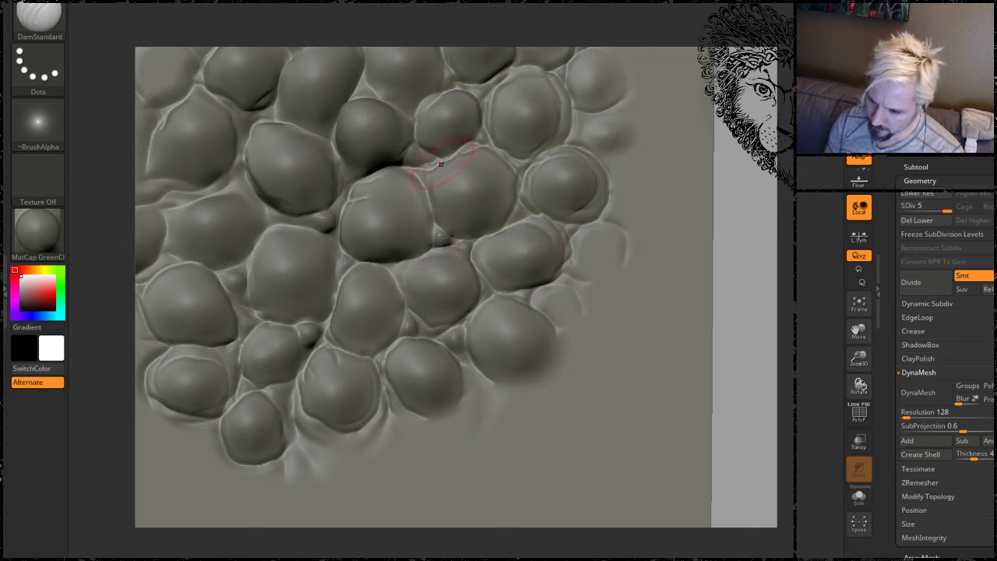
# Rework the crease between the large left-edge scale and the one below it, and outline two small scales beside the large one.
pyautogui.moveTo(724, 139)
pyautogui.keyDown('alt'); pyautogui.mouseDown()
pyautogui.moveTo(767, 183)
pyautogui.moveTo(780, 218)
pyautogui.mouseUp(); pyautogui.keyUp('alt')
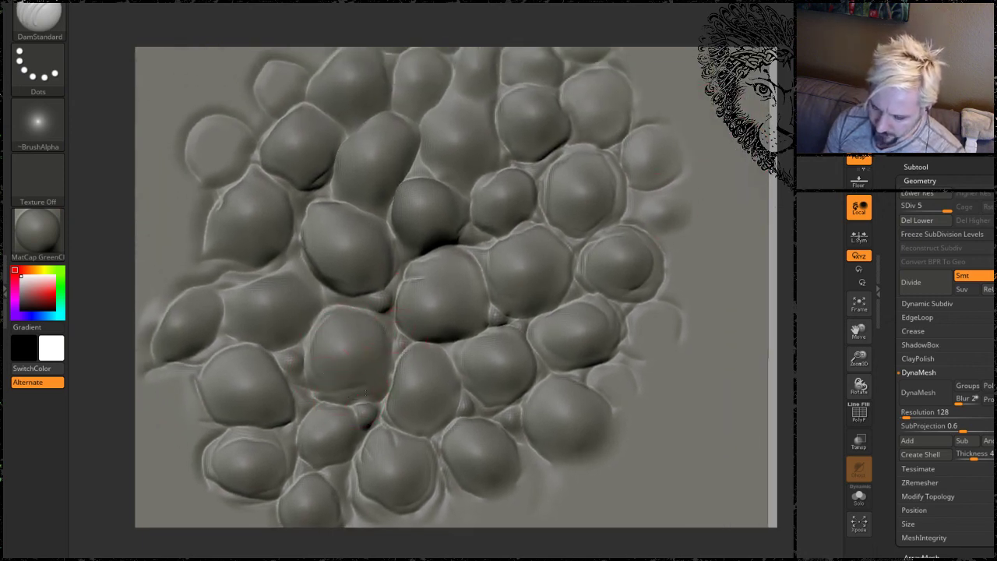
pyautogui.keyDown('alt'); pyautogui.moveTo(128, 304); pyautogui.dragTo(285, 364); pyautogui.keyUp('alt')
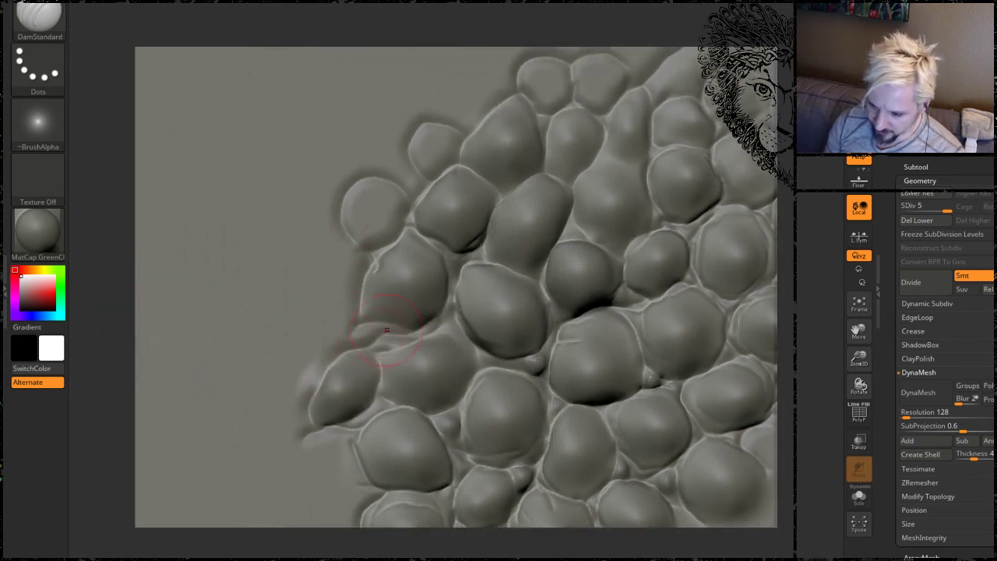
pyautogui.moveTo(390, 333); pyautogui.dragTo(339, 351)
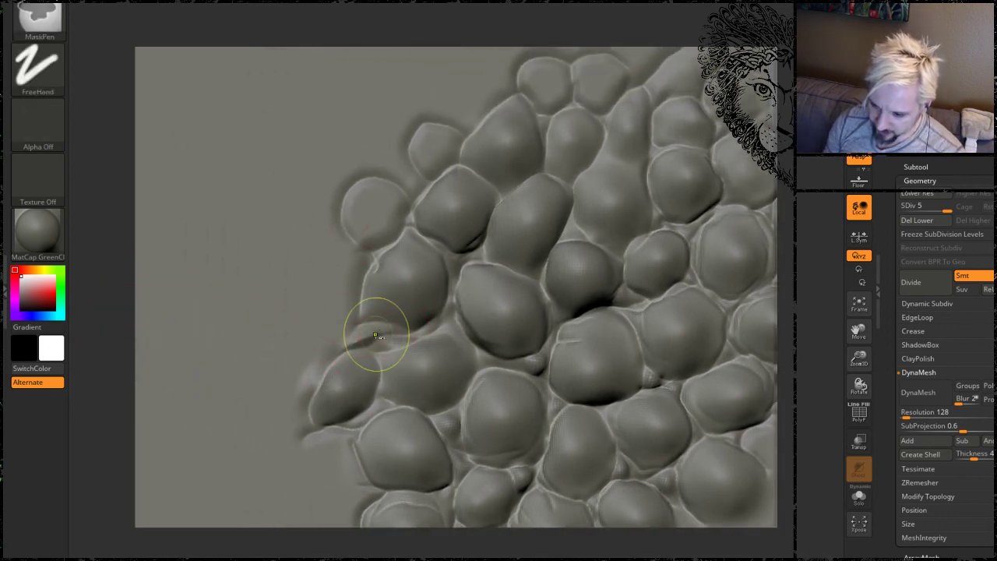
pyautogui.hotkey('ctrl', 'z')
pyautogui.moveTo(394, 333); pyautogui.dragTo(362, 336)
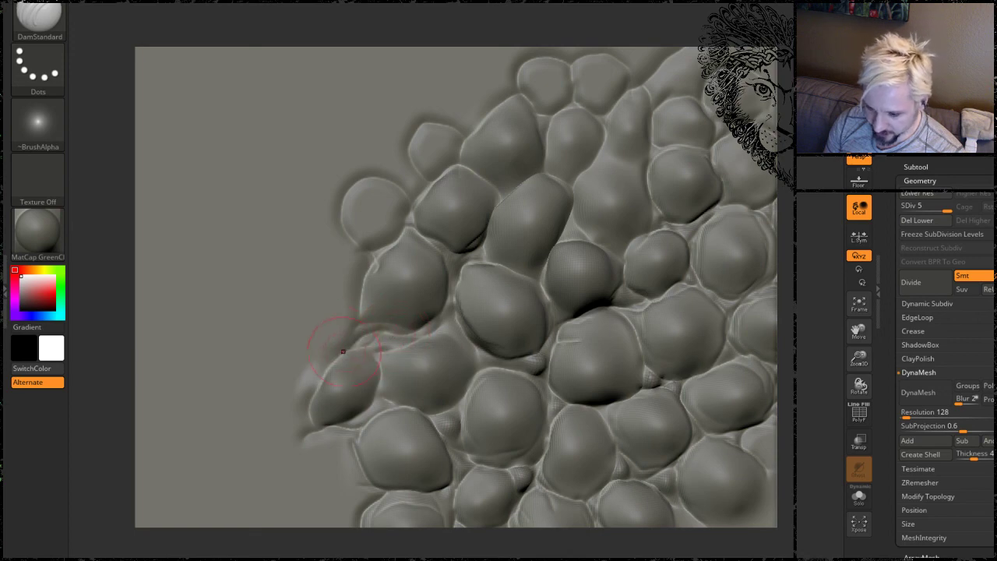
pyautogui.moveTo(348, 292); pyautogui.dragTo(320, 299)
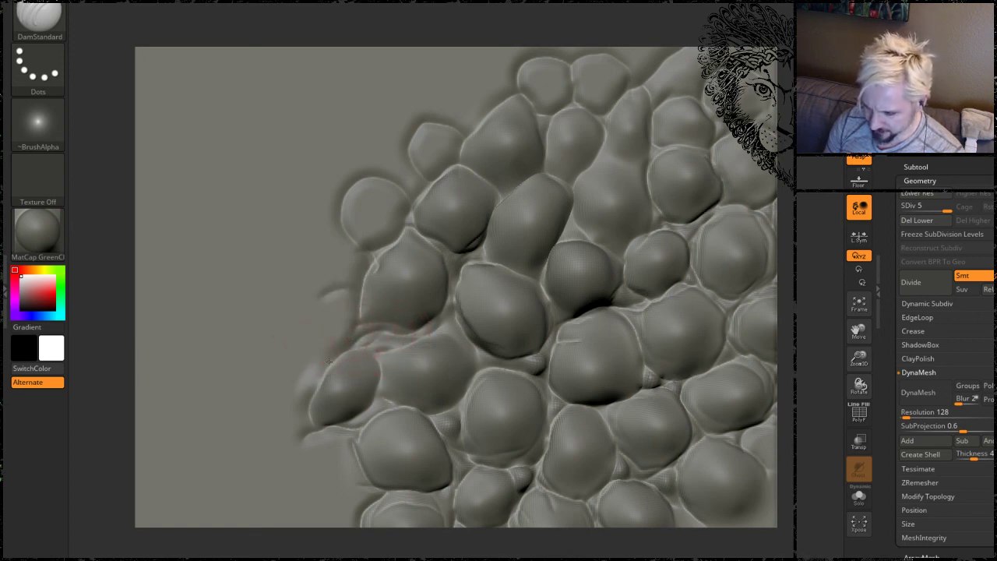
pyautogui.moveTo(329, 360); pyautogui.dragTo(347, 282)
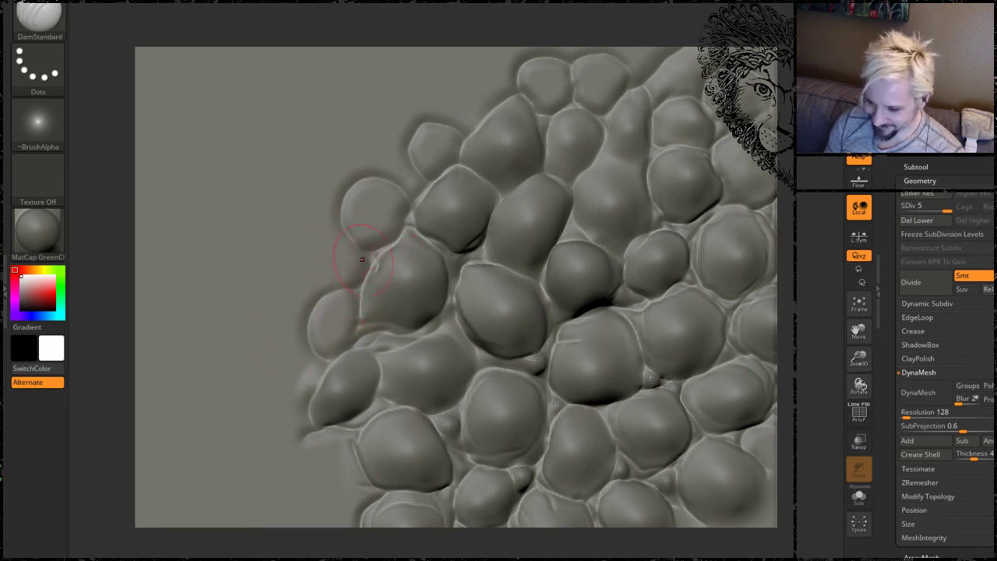
pyautogui.moveTo(369, 247)
pyautogui.mouseDown()
pyautogui.moveTo(324, 244)
pyautogui.moveTo(330, 289)
pyautogui.mouseUp()
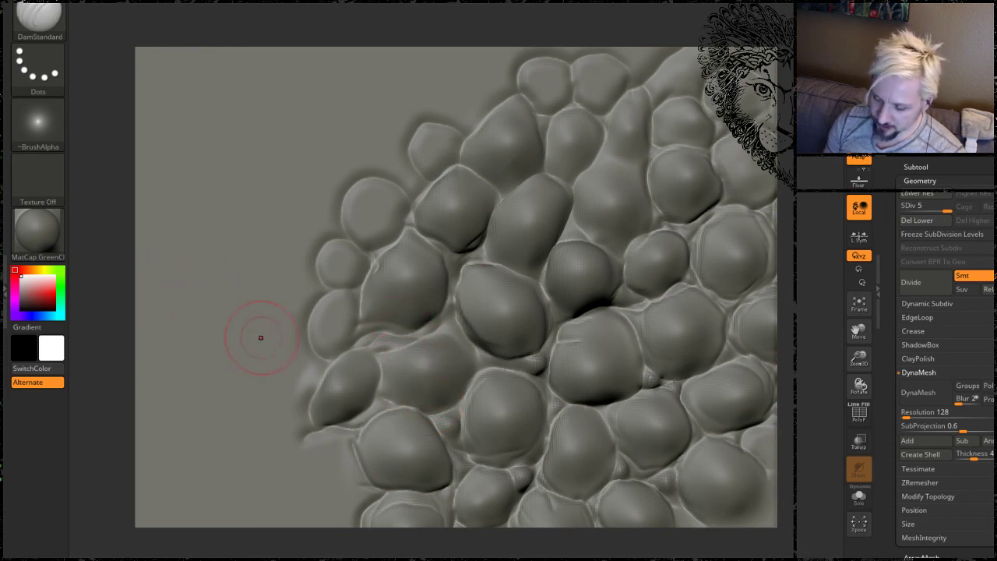
# Outline a rounded scale beside the slanted oval scale on the left edge, plus two small scales further down that edge.
pyautogui.moveTo(115, 339); pyautogui.dragTo(113, 359)
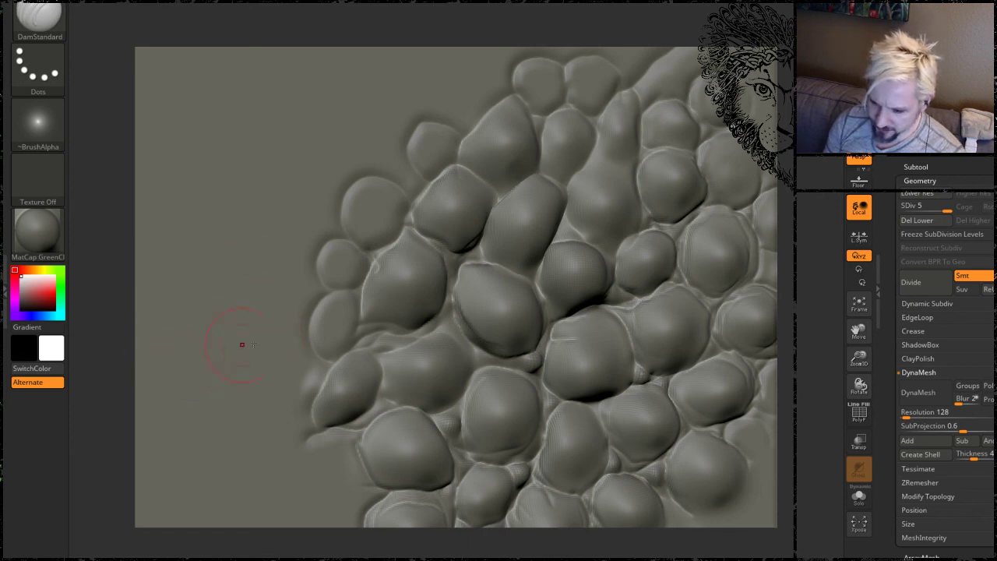
pyautogui.moveTo(318, 355)
pyautogui.mouseDown()
pyautogui.moveTo(287, 343)
pyautogui.moveTo(274, 385)
pyautogui.moveTo(311, 401)
pyautogui.moveTo(325, 370)
pyautogui.mouseUp()
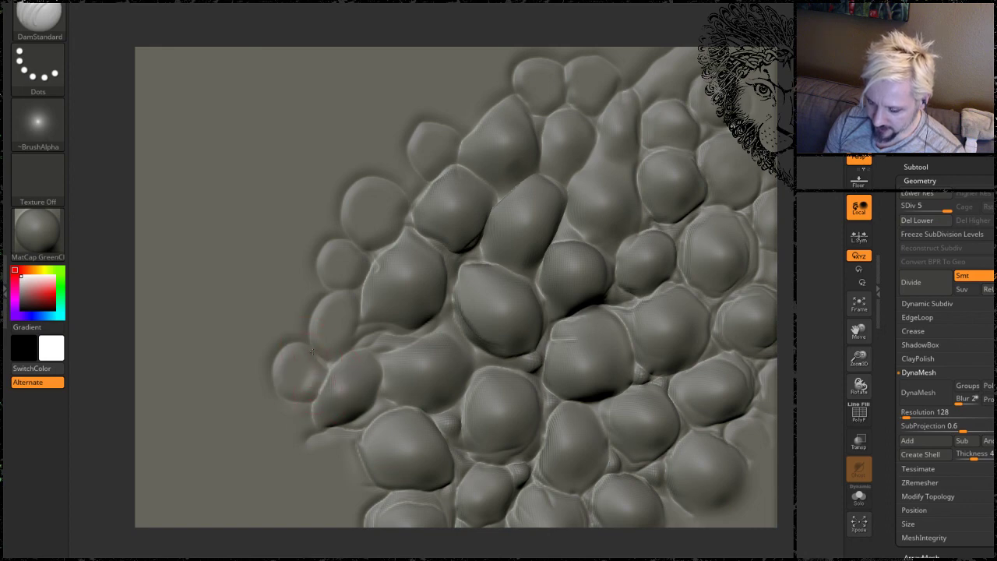
pyautogui.moveTo(194, 444); pyautogui.dragTo(179, 314)
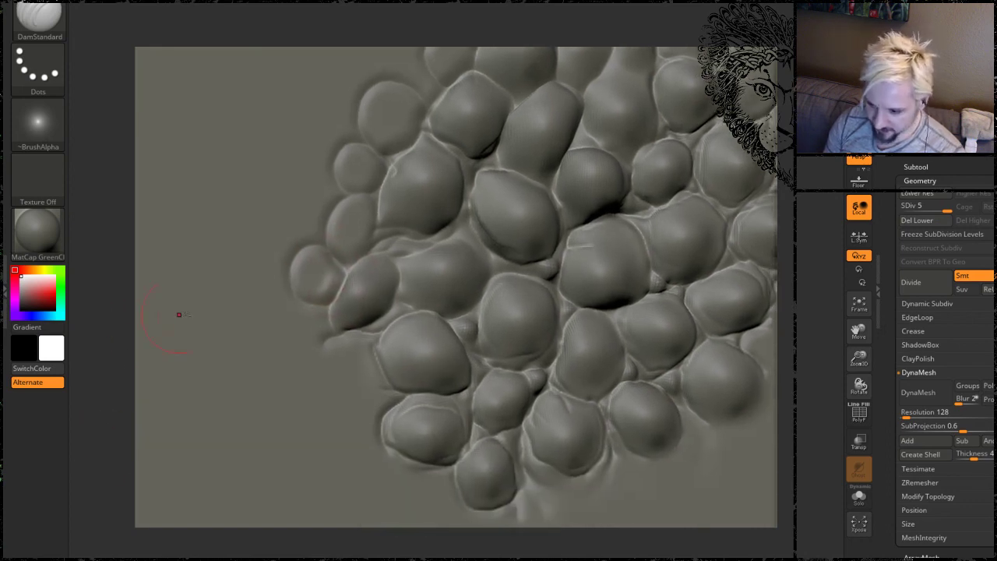
pyautogui.moveTo(340, 333)
pyautogui.mouseDown()
pyautogui.moveTo(319, 352)
pyautogui.moveTo(346, 384)
pyautogui.moveTo(369, 334)
pyautogui.mouseUp()
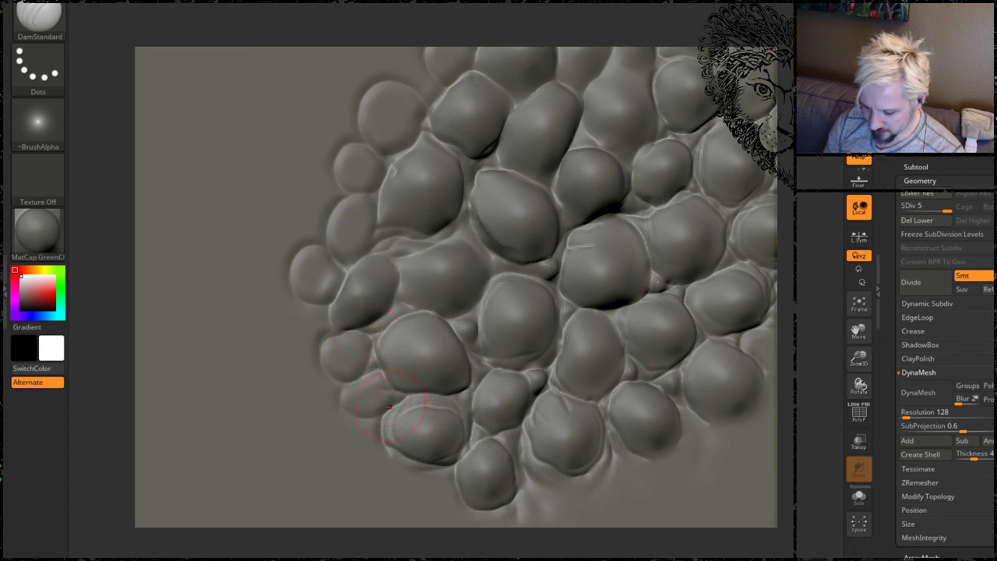
# Carve a row of round scale outlines around the cluster's lower-left and bottom edge, adding two more on its outer left side.
pyautogui.moveTo(113, 427); pyautogui.dragTo(194, 324)
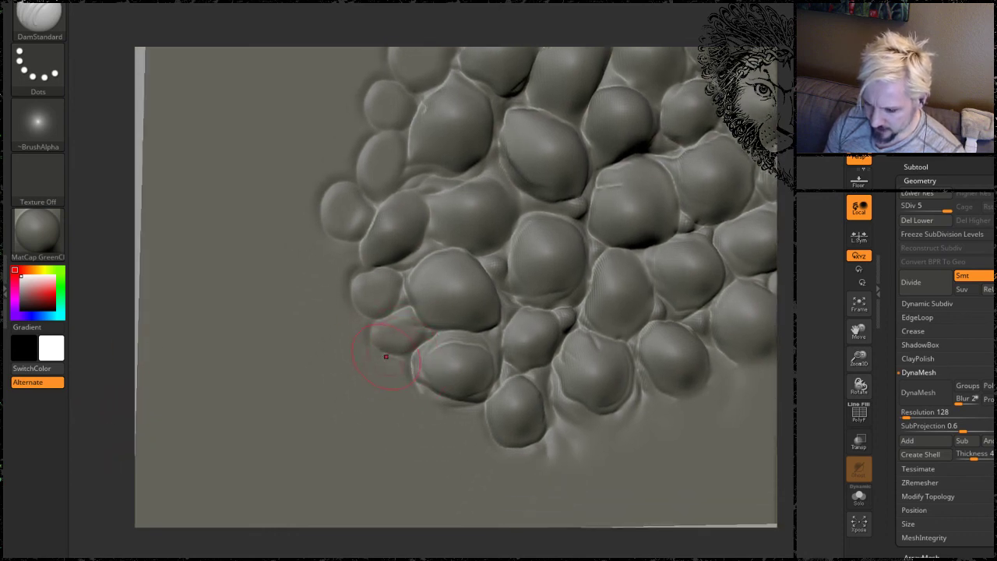
pyautogui.moveTo(386, 356)
pyautogui.mouseDown()
pyautogui.moveTo(356, 371)
pyautogui.moveTo(356, 390)
pyautogui.moveTo(395, 417)
pyautogui.mouseUp()
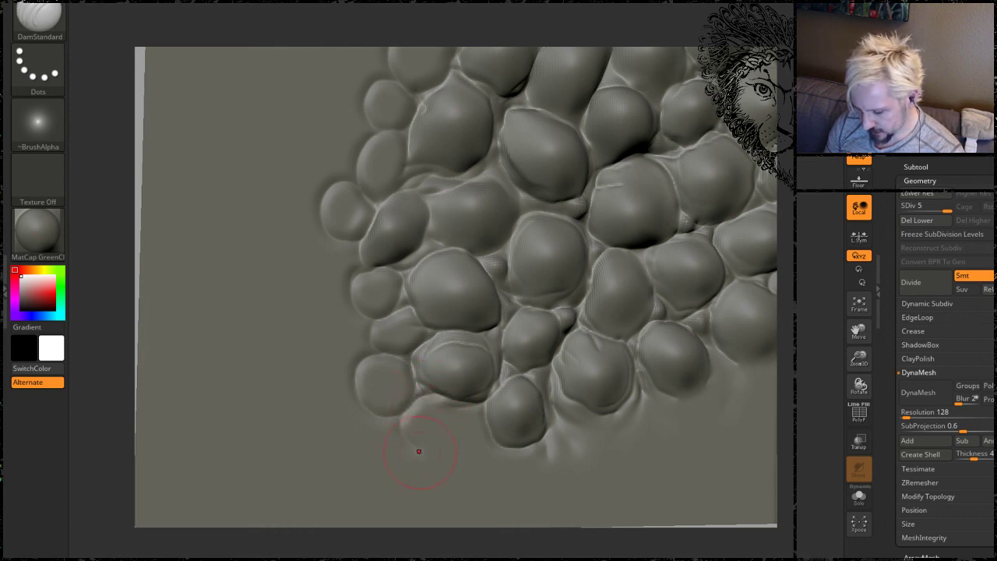
pyautogui.moveTo(419, 451)
pyautogui.mouseDown()
pyautogui.moveTo(449, 453)
pyautogui.moveTo(464, 408)
pyautogui.moveTo(487, 420)
pyautogui.moveTo(466, 425)
pyautogui.mouseUp()
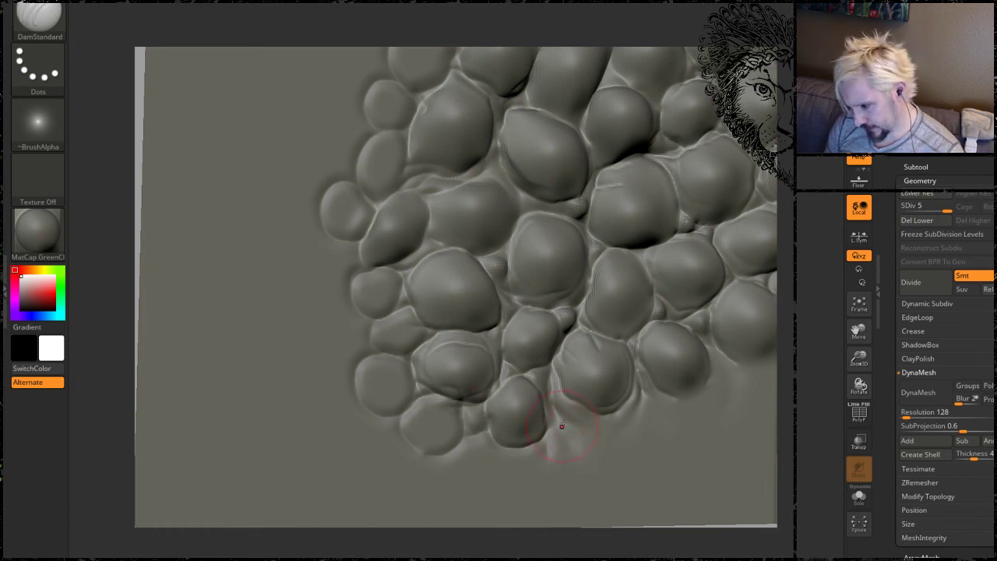
pyautogui.moveTo(570, 459); pyautogui.dragTo(605, 433)
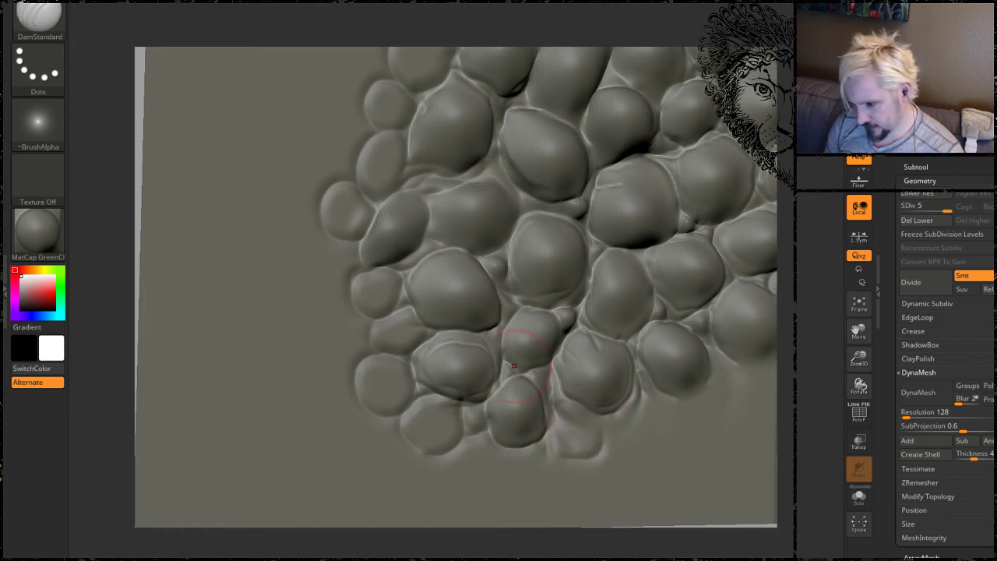
pyautogui.moveTo(332, 303); pyautogui.dragTo(362, 350)
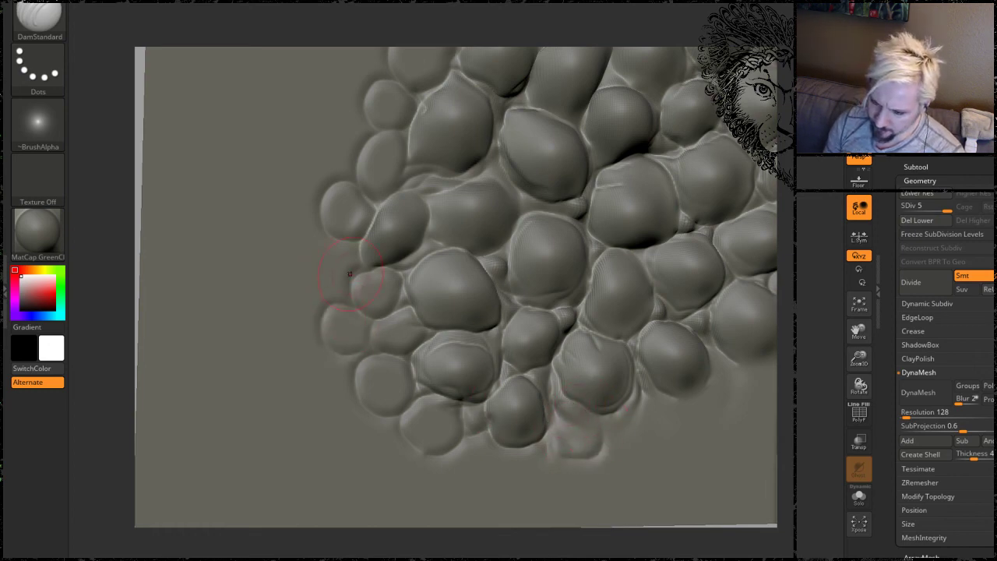
pyautogui.moveTo(349, 273)
pyautogui.mouseDown()
pyautogui.moveTo(308, 289)
pyautogui.moveTo(317, 232)
pyautogui.moveTo(366, 265)
pyautogui.moveTo(359, 281)
pyautogui.mouseUp()
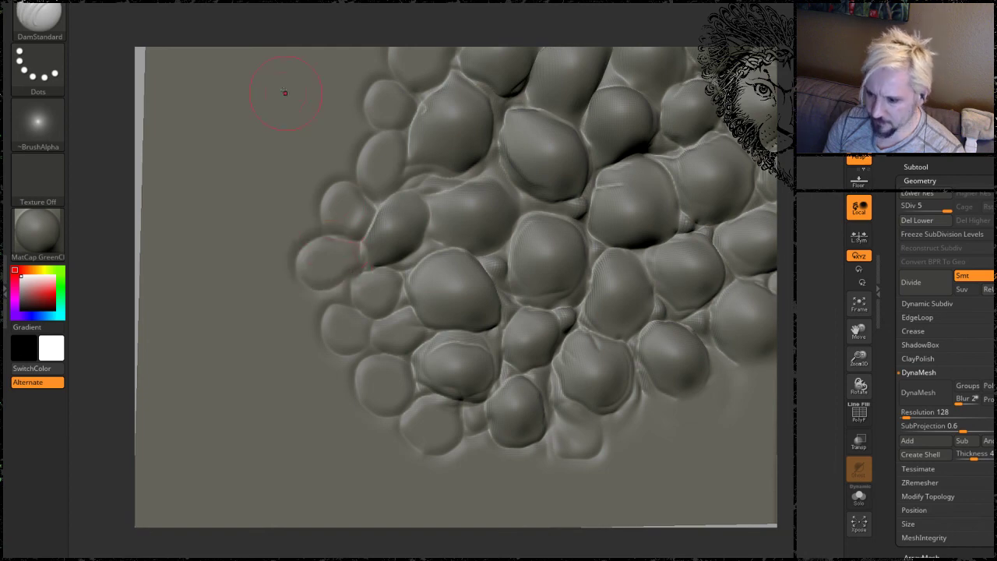
# Carve varied scale outlines spreading from the cluster toward the plane's lower-left corner, ending with a small round one.
pyautogui.moveTo(792, 127)
pyautogui.mouseDown()
pyautogui.moveTo(798, 167)
pyautogui.moveTo(783, 124)
pyautogui.mouseUp()
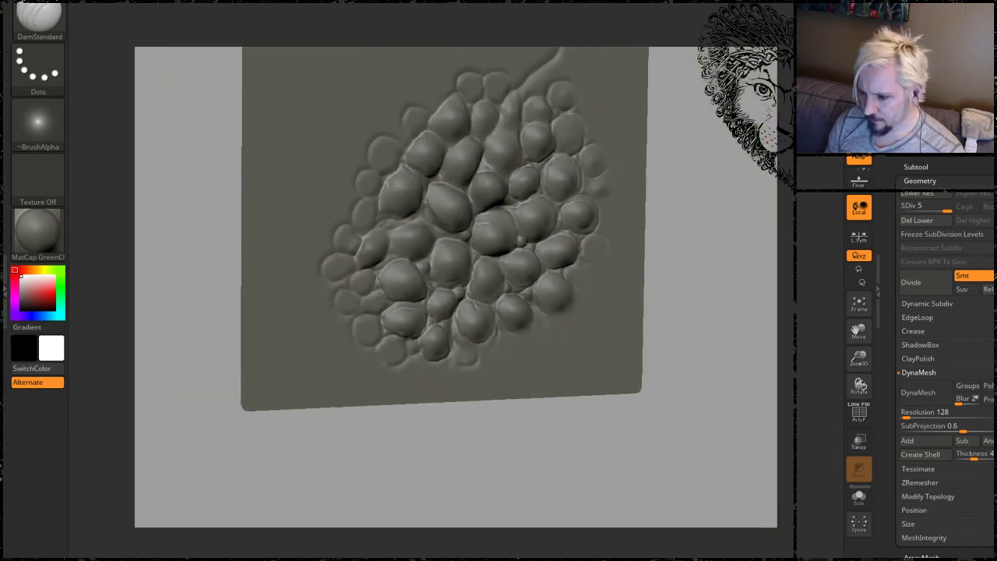
pyautogui.moveTo(715, 145)
pyautogui.mouseDown()
pyautogui.moveTo(727, 225)
pyautogui.moveTo(709, 169)
pyautogui.mouseUp()
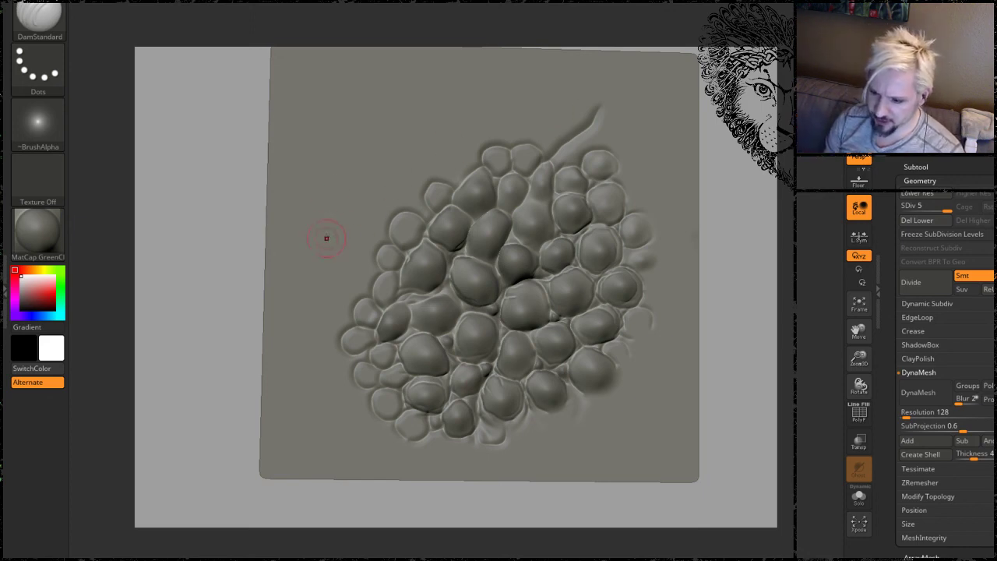
pyautogui.moveTo(198, 281); pyautogui.dragTo(239, 371)
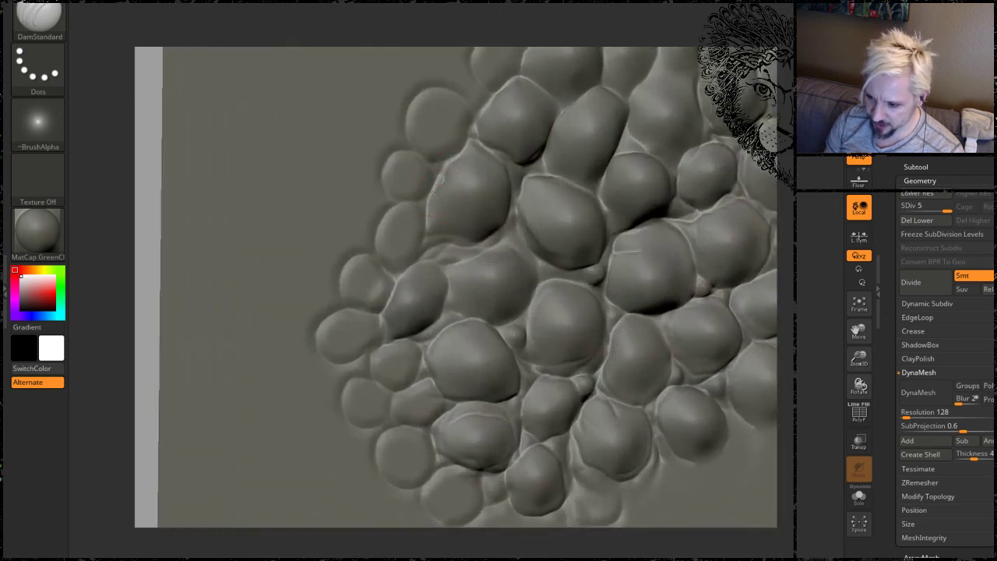
pyautogui.keyDown('alt'); pyautogui.moveTo(818, 295); pyautogui.dragTo(785, 231); pyautogui.keyUp('alt')
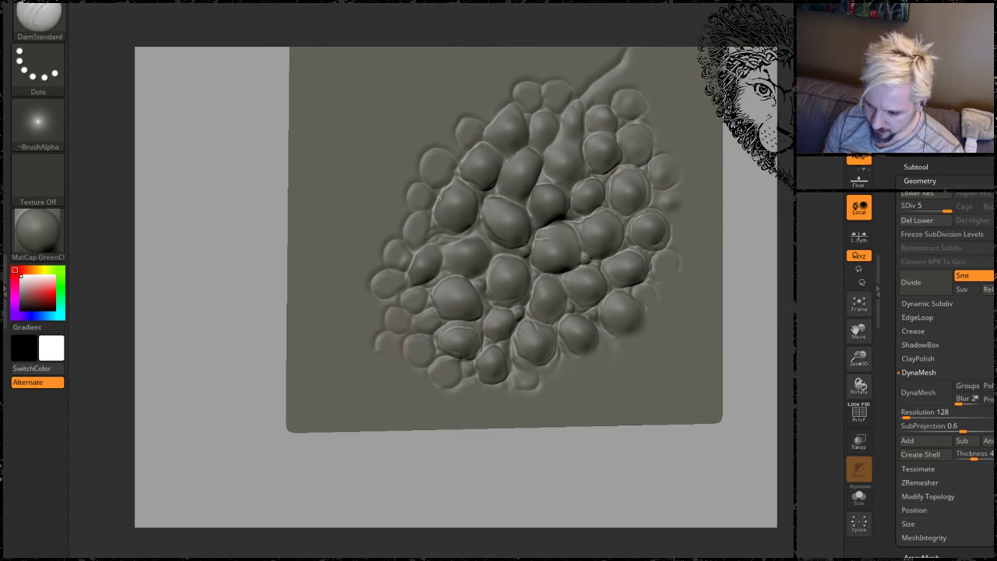
pyautogui.moveTo(377, 364)
pyautogui.mouseDown()
pyautogui.moveTo(406, 388)
pyautogui.moveTo(415, 368)
pyautogui.moveTo(355, 401)
pyautogui.moveTo(375, 363)
pyautogui.moveTo(374, 311)
pyautogui.moveTo(382, 343)
pyautogui.mouseUp()
pyautogui.click(330, 399)
pyautogui.moveTo(364, 302); pyautogui.dragTo(372, 292)
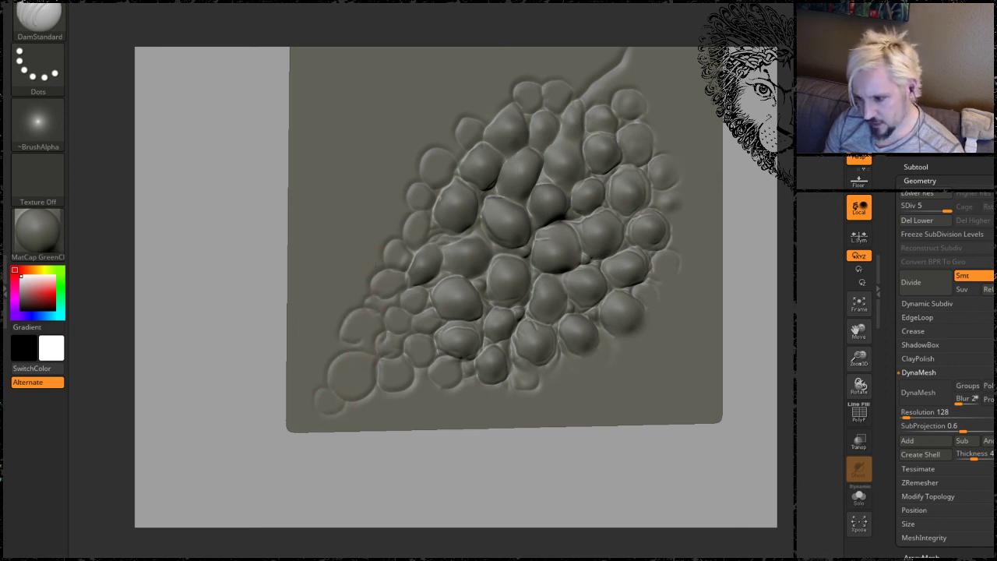
# Carve a further outer layer of large and small scale outlines up the cluster's left and upper-left side.
pyautogui.click(365, 251)
pyautogui.click(381, 216)
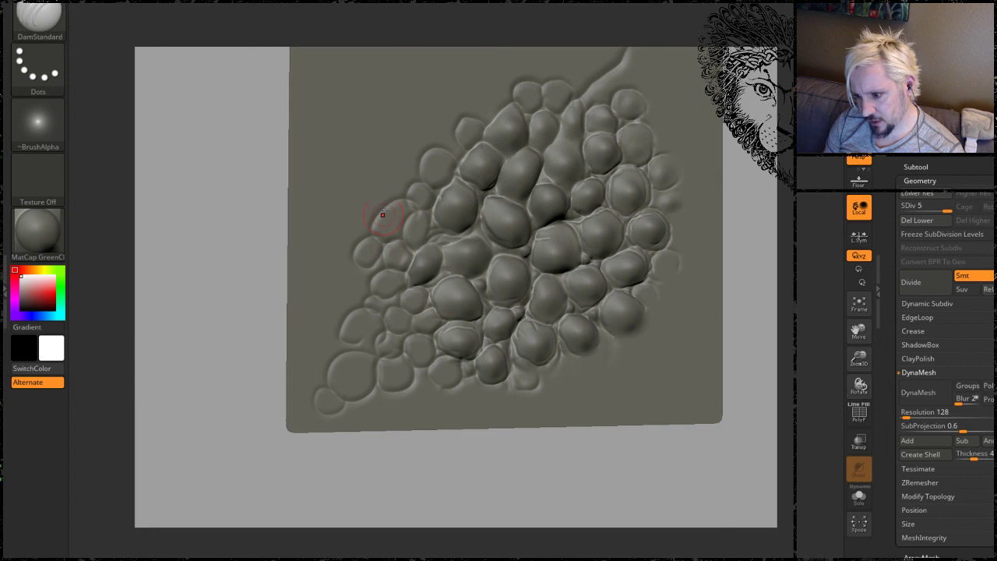
pyautogui.click(400, 167)
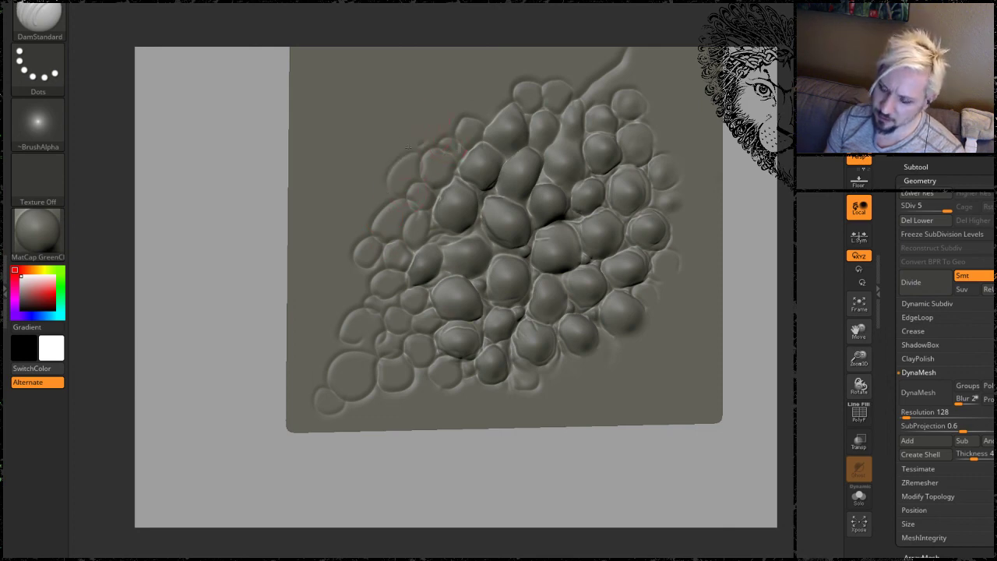
pyautogui.click(414, 123)
pyautogui.click(376, 152)
pyautogui.click(360, 187)
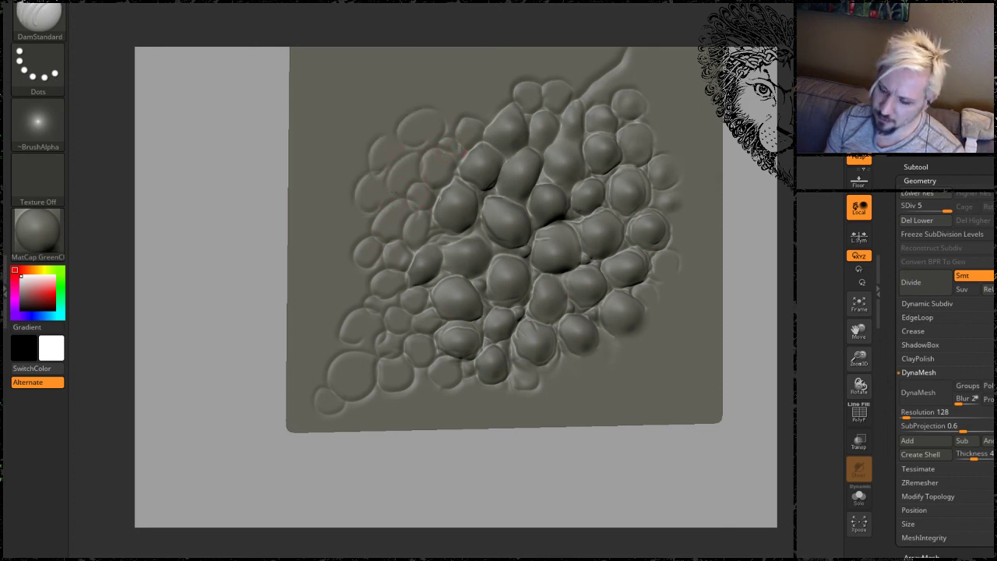
# Outline a small scale on the cluster's lower edge and several scales around the raised ridge and along the upper-right edge.
pyautogui.moveTo(577, 359); pyautogui.dragTo(562, 381)
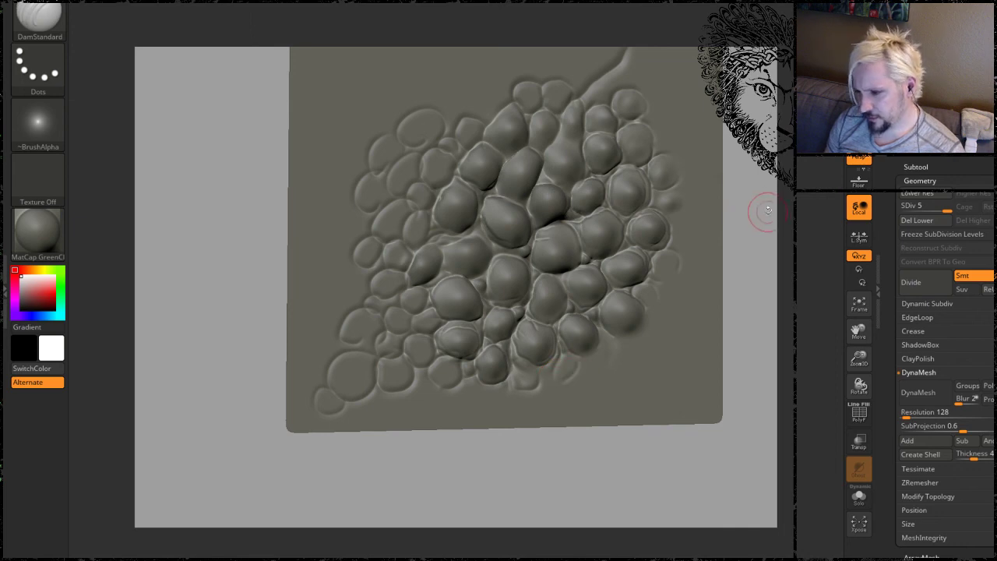
pyautogui.keyDown('alt'); pyautogui.moveTo(745, 200); pyautogui.dragTo(691, 273); pyautogui.keyUp('alt')
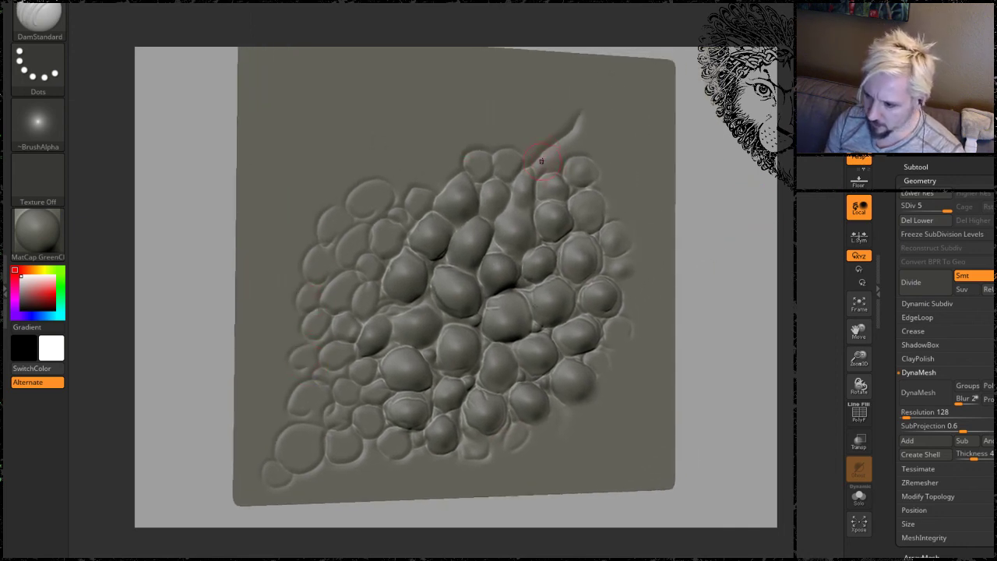
pyautogui.moveTo(549, 147)
pyautogui.mouseDown()
pyautogui.moveTo(521, 159)
pyautogui.moveTo(573, 115)
pyautogui.moveTo(580, 156)
pyautogui.moveTo(586, 119)
pyautogui.moveTo(582, 160)
pyautogui.moveTo(613, 173)
pyautogui.moveTo(608, 221)
pyautogui.mouseUp()
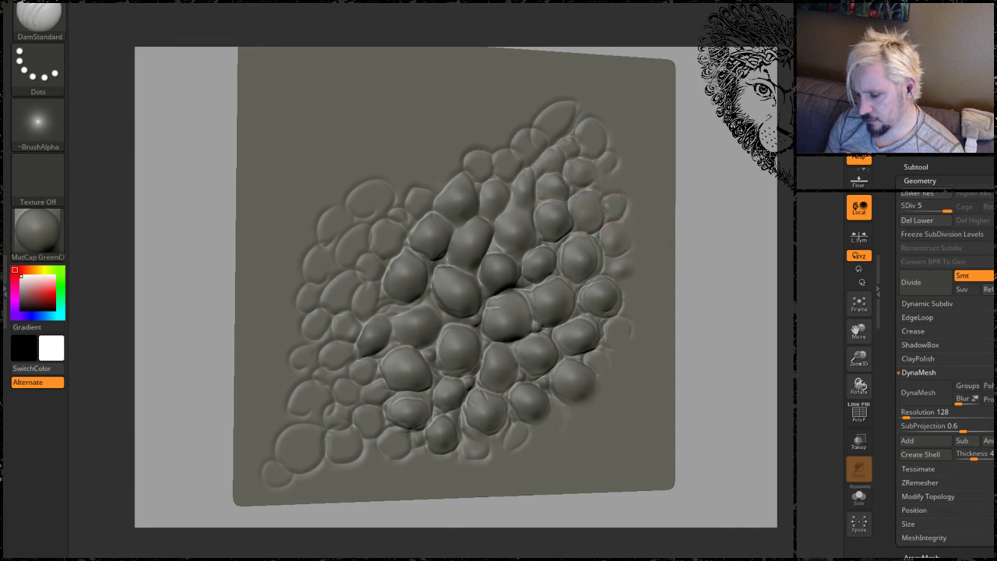
# Carve a row of scale outlines along the cluster's upper-left edge and small ones at its upper-right end.
pyautogui.moveTo(480, 146); pyautogui.dragTo(507, 141)
pyautogui.moveTo(443, 183)
pyautogui.mouseDown()
pyautogui.moveTo(432, 158)
pyautogui.moveTo(462, 172)
pyautogui.moveTo(394, 184)
pyautogui.moveTo(405, 165)
pyautogui.mouseUp()
pyautogui.moveTo(466, 147); pyautogui.dragTo(461, 137)
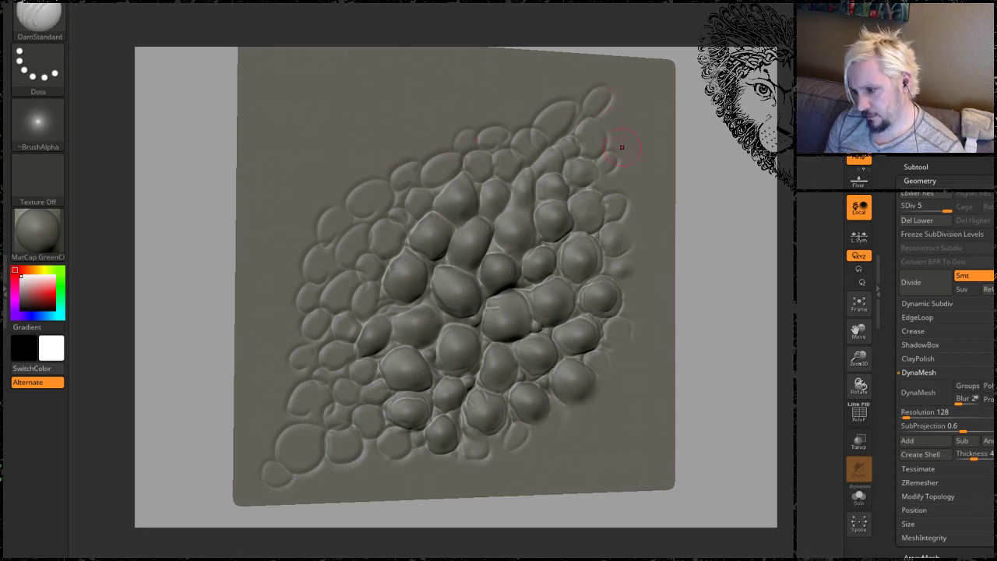
pyautogui.moveTo(627, 125); pyautogui.dragTo(621, 142)
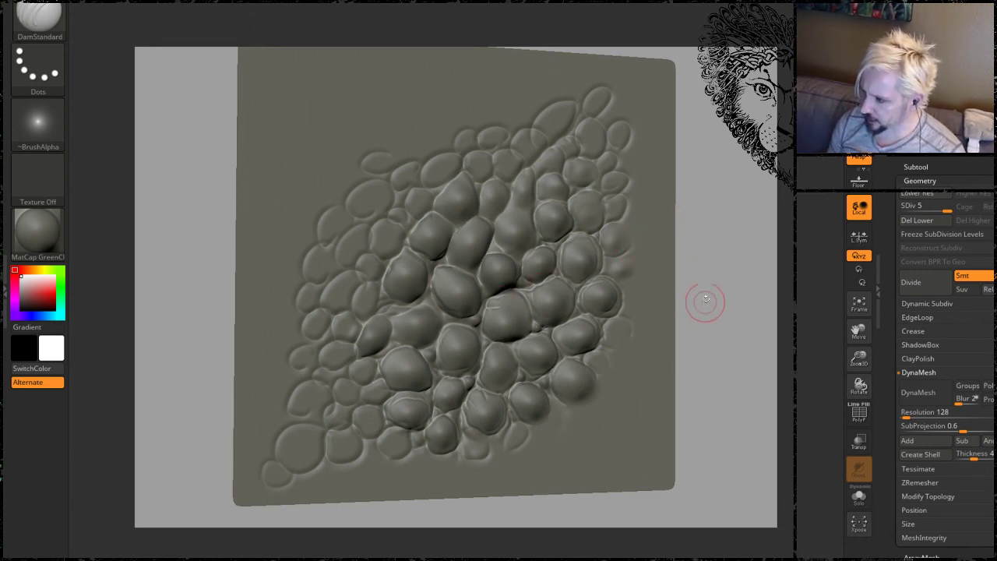
# Switch to the Inflat brush and puff up the two outlined scales on the cluster's lower-right edge.
pyautogui.moveTo(721, 316)
pyautogui.mouseDown()
pyautogui.moveTo(709, 336)
pyautogui.moveTo(712, 323)
pyautogui.moveTo(647, 269)
pyautogui.moveTo(662, 273)
pyautogui.moveTo(654, 263)
pyautogui.moveTo(685, 346)
pyautogui.mouseUp()
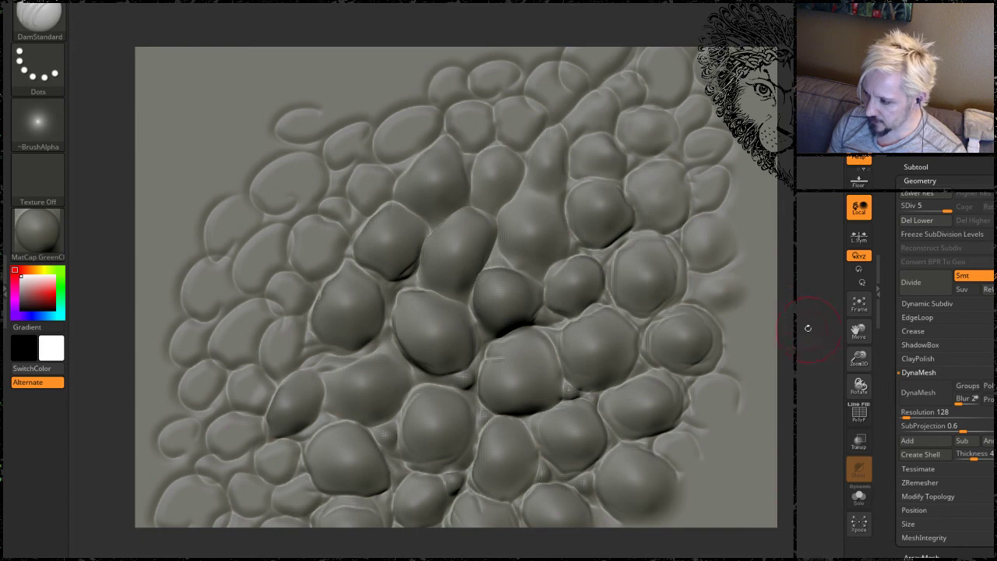
pyautogui.keyDown('alt'); pyautogui.moveTo(810, 329); pyautogui.dragTo(641, 316); pyautogui.keyUp('alt')
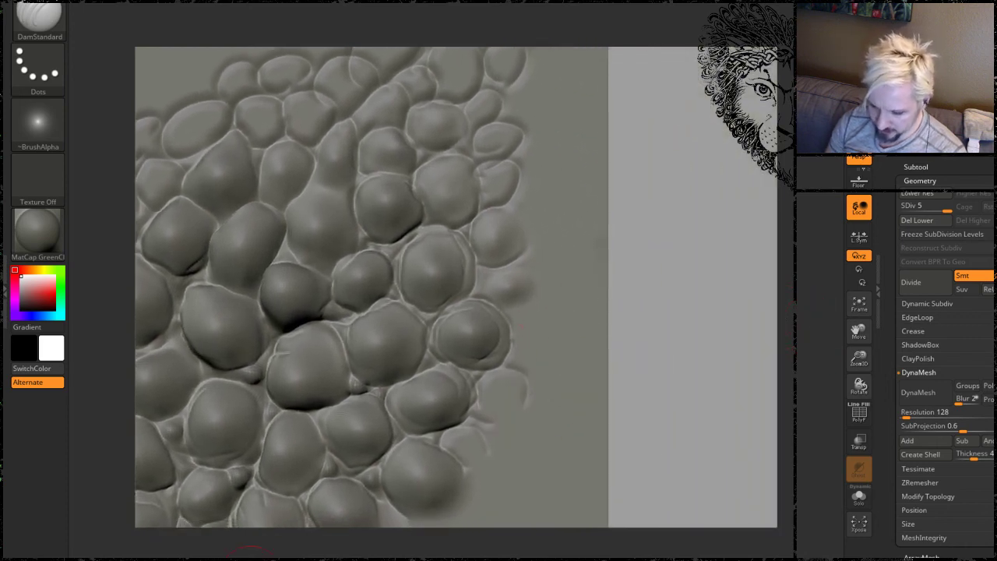
pyautogui.press('b')
pyautogui.press('i')
pyautogui.press('n')
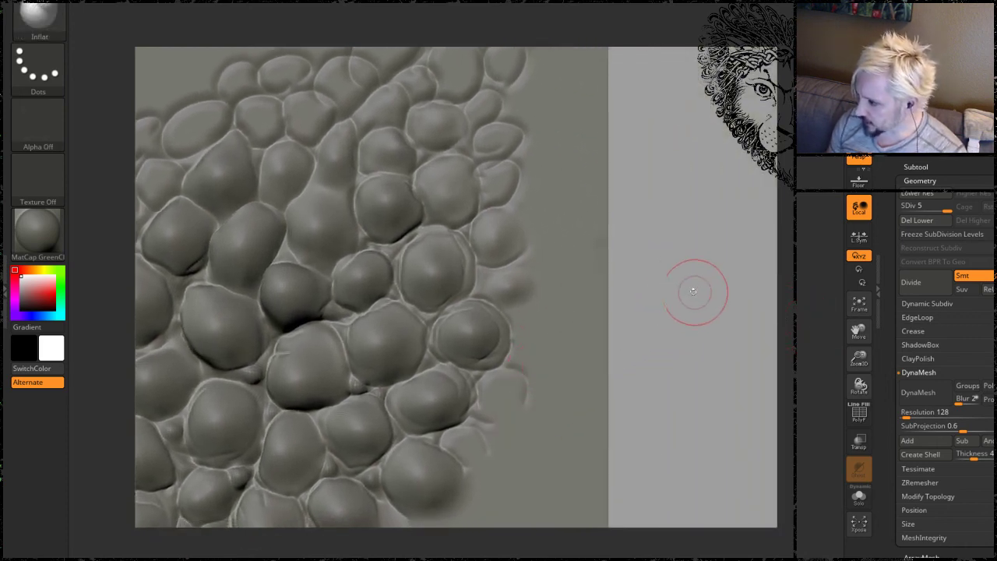
pyautogui.moveTo(690, 289)
pyautogui.mouseDown()
pyautogui.moveTo(681, 261)
pyautogui.moveTo(684, 272)
pyautogui.mouseUp()
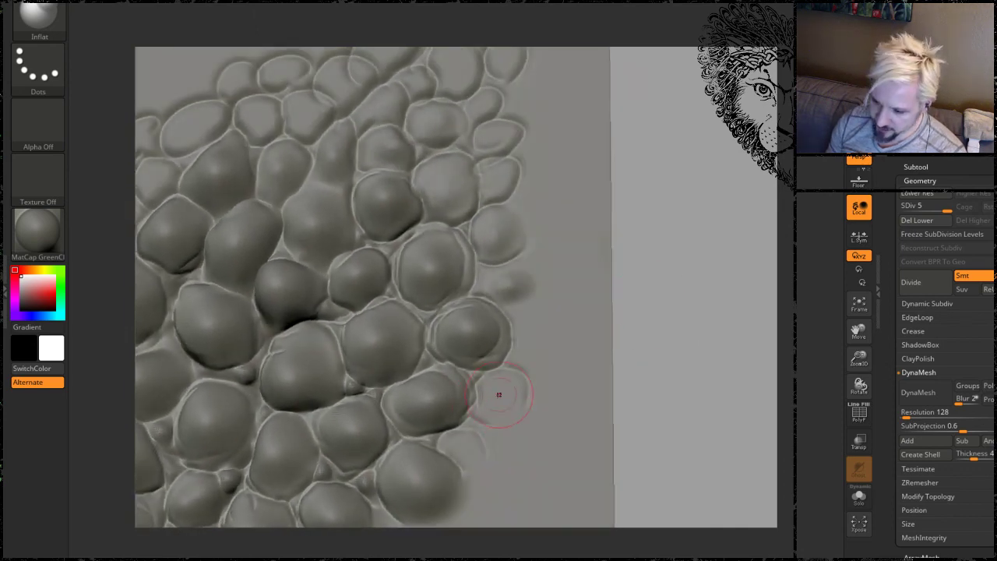
pyautogui.moveTo(499, 395); pyautogui.dragTo(475, 399)
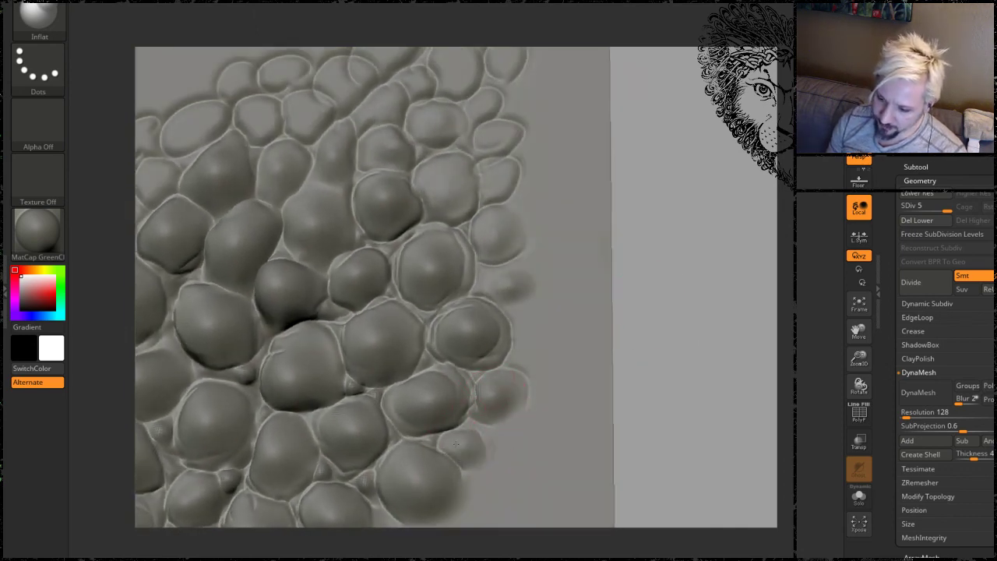
# Reduce the brush's draw size and inflate the small outlined scales along the cluster's upper-right edge.
pyautogui.moveTo(679, 263); pyautogui.dragTo(701, 281)
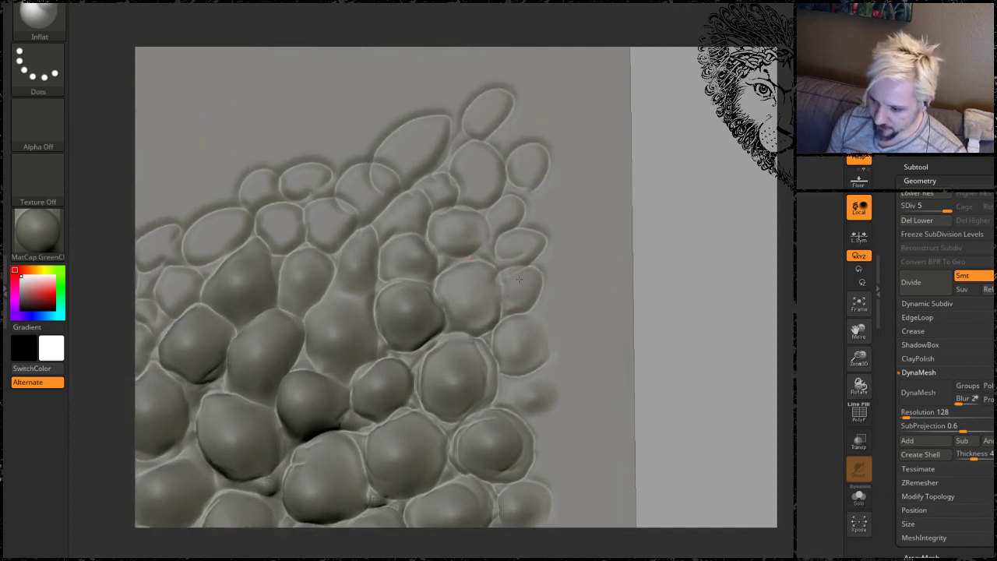
pyautogui.press('space')
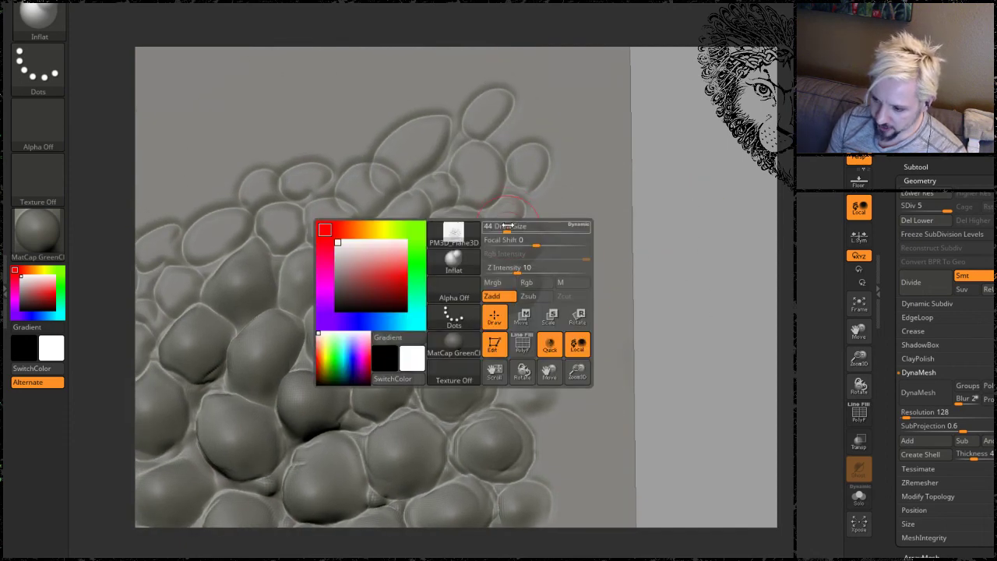
pyautogui.moveTo(507, 226)
pyautogui.mouseDown()
pyautogui.moveTo(496, 226)
pyautogui.moveTo(500, 211)
pyautogui.mouseUp()
pyautogui.moveTo(518, 170)
pyautogui.mouseDown()
pyautogui.moveTo(528, 172)
pyautogui.moveTo(514, 157)
pyautogui.mouseUp()
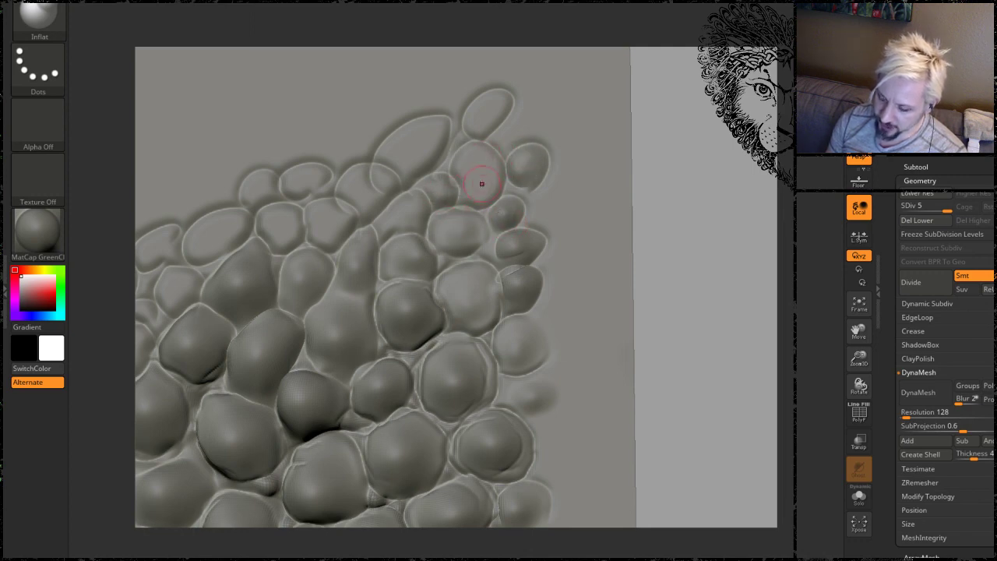
pyautogui.moveTo(479, 184); pyautogui.dragTo(472, 180)
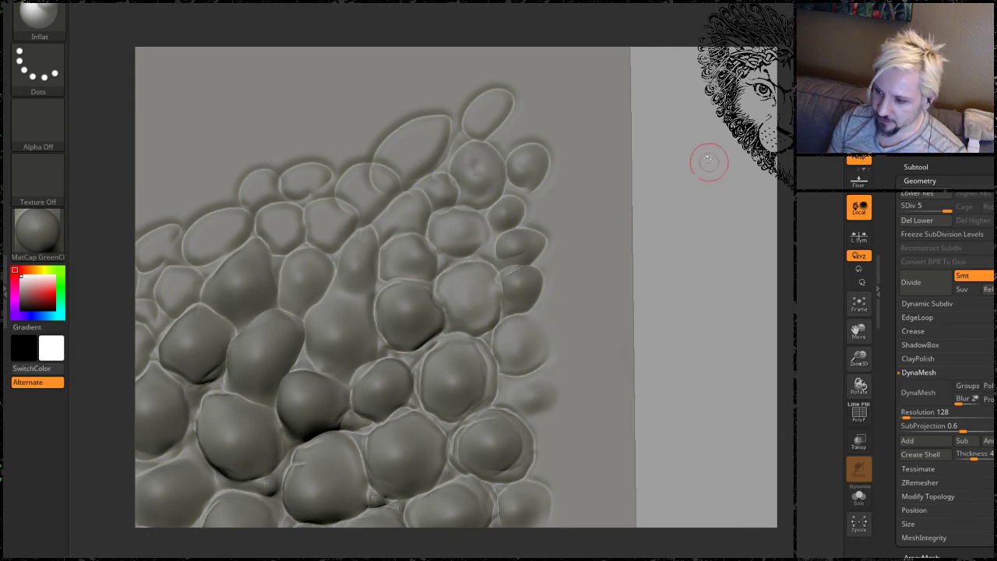
# Inflate the large pointed scale and top oval scale, and add small soft bumps beside them near the plane's upper-right corner.
pyautogui.keyDown('alt'); pyautogui.moveTo(658, 108); pyautogui.dragTo(702, 170); pyautogui.keyUp('alt')
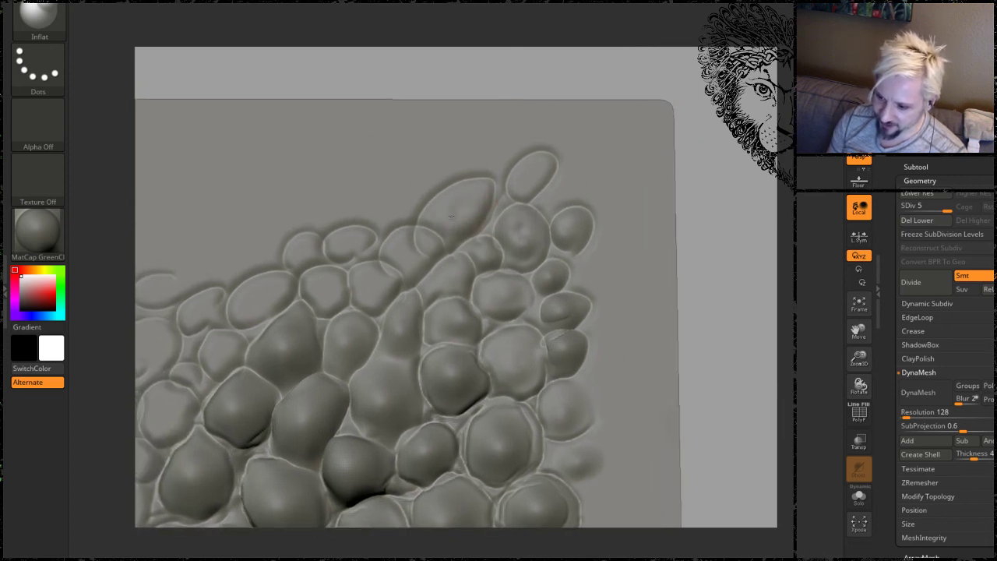
pyautogui.moveTo(451, 217); pyautogui.dragTo(474, 198)
pyautogui.moveTo(538, 163)
pyautogui.mouseDown()
pyautogui.moveTo(533, 180)
pyautogui.moveTo(555, 204)
pyautogui.moveTo(596, 187)
pyautogui.mouseUp()
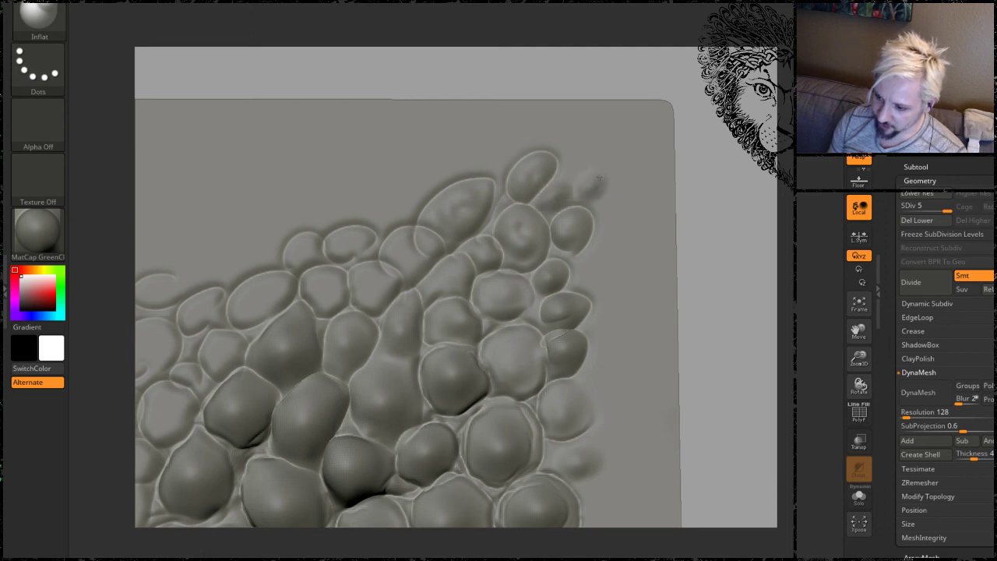
pyautogui.moveTo(585, 151); pyautogui.dragTo(584, 160)
# Inflate the outlined scales along the cluster's upper edge and down its upper-left and left side.
pyautogui.moveTo(506, 70); pyautogui.dragTo(594, 62)
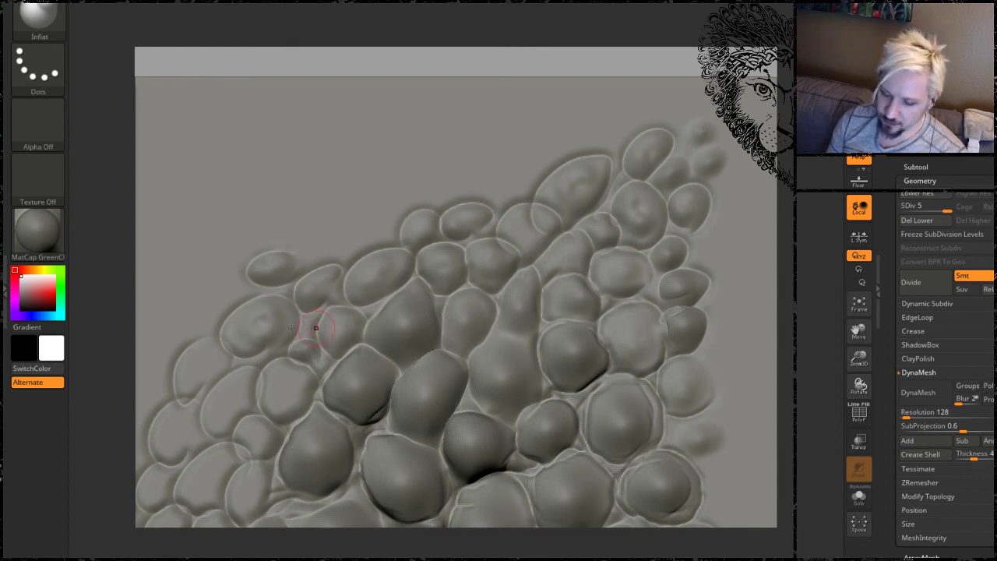
pyautogui.moveTo(120, 366); pyautogui.dragTo(221, 297)
pyautogui.moveTo(342, 304)
pyautogui.mouseDown()
pyautogui.moveTo(314, 327)
pyautogui.moveTo(319, 302)
pyautogui.mouseUp()
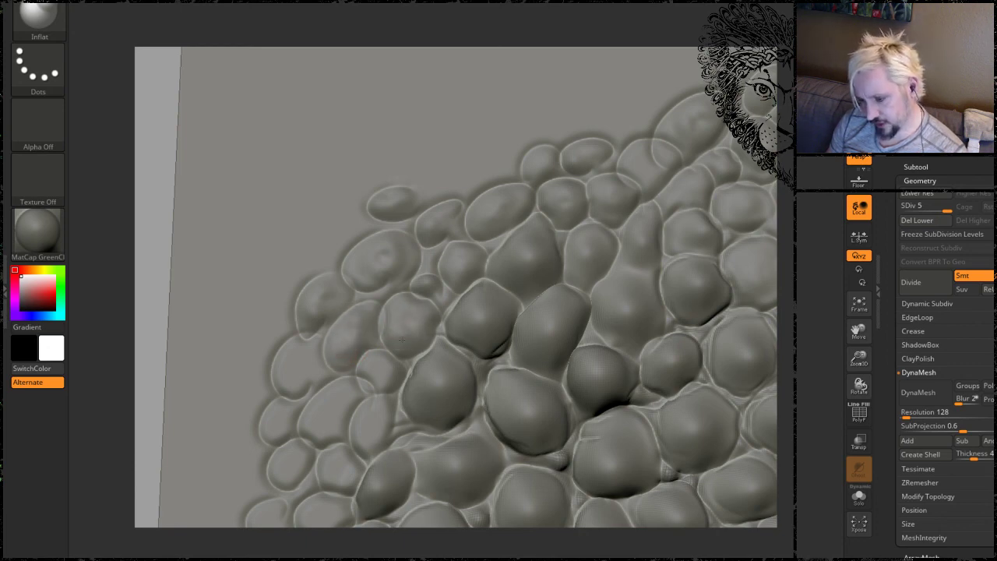
pyautogui.moveTo(279, 376)
pyautogui.mouseDown()
pyautogui.moveTo(292, 385)
pyautogui.moveTo(315, 374)
pyautogui.mouseUp()
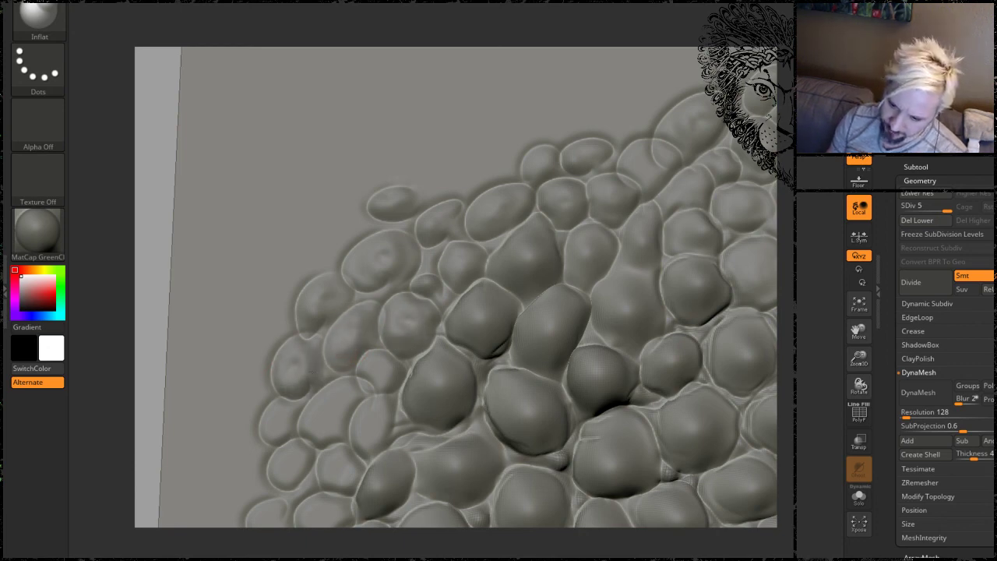
pyautogui.moveTo(381, 381); pyautogui.dragTo(380, 373)
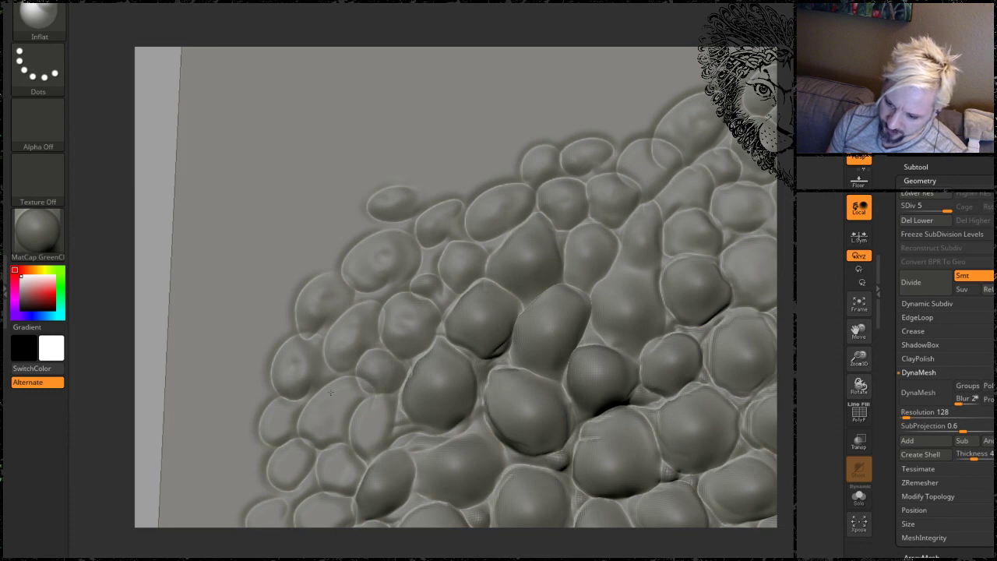
pyautogui.moveTo(330, 391)
pyautogui.mouseDown()
pyautogui.moveTo(341, 394)
pyautogui.moveTo(332, 421)
pyautogui.moveTo(368, 433)
pyautogui.moveTo(319, 414)
pyautogui.moveTo(276, 425)
pyautogui.mouseUp()
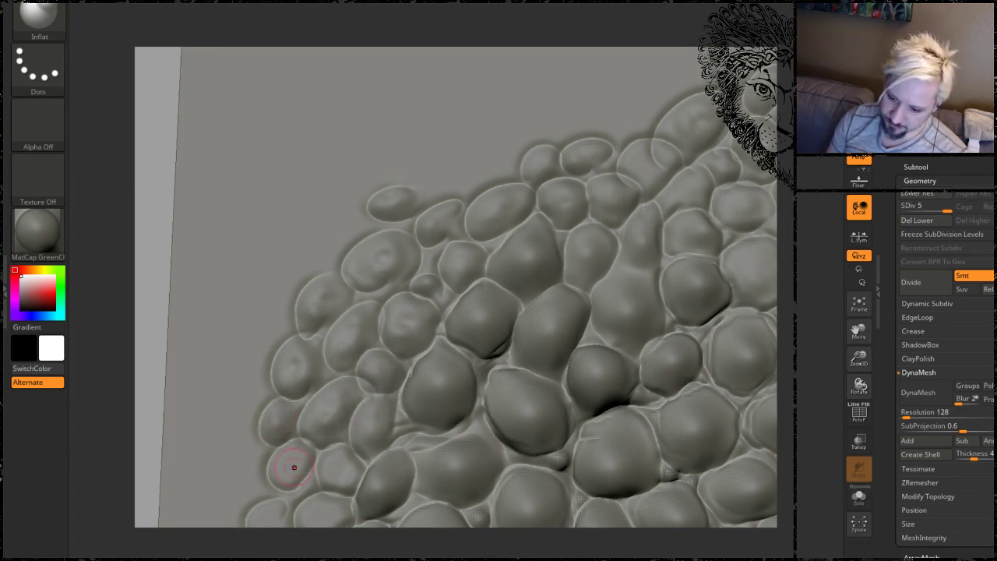
pyautogui.moveTo(295, 467)
pyautogui.mouseDown()
pyautogui.moveTo(285, 476)
pyautogui.moveTo(299, 458)
pyautogui.moveTo(345, 471)
pyautogui.mouseUp()
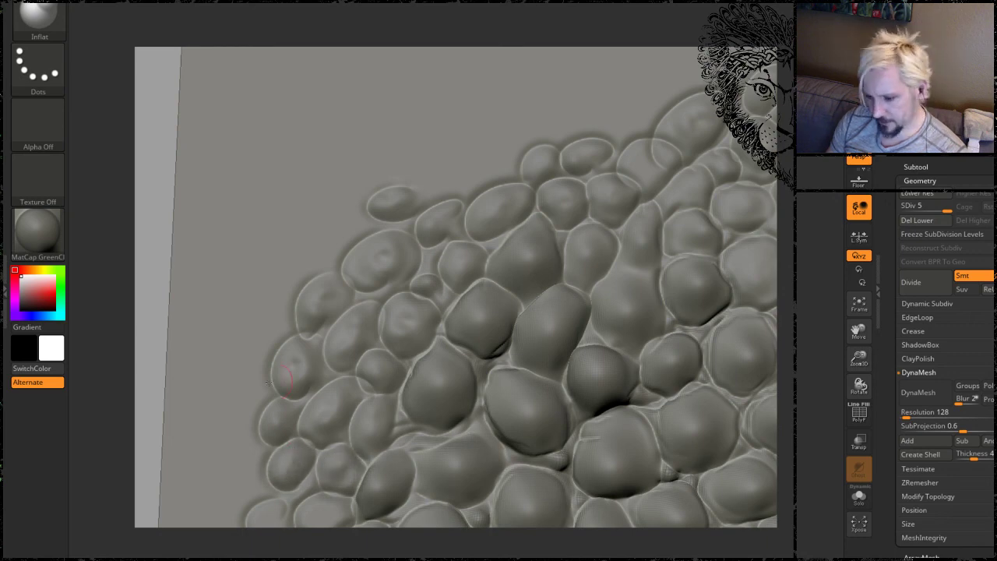
# Inflate the small outlined scales on the cluster's lower-left side, including the wide one above the large corner scale.
pyautogui.keyDown('alt'); pyautogui.moveTo(149, 401); pyautogui.dragTo(204, 251); pyautogui.keyUp('alt')
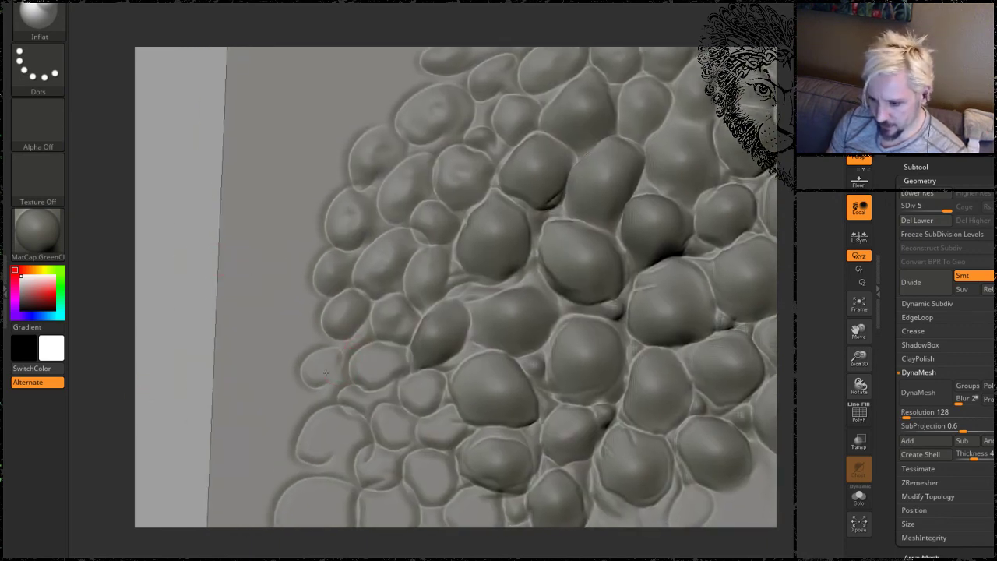
pyautogui.moveTo(325, 374)
pyautogui.mouseDown()
pyautogui.moveTo(369, 363)
pyautogui.moveTo(425, 386)
pyautogui.moveTo(403, 381)
pyautogui.moveTo(358, 401)
pyautogui.mouseUp()
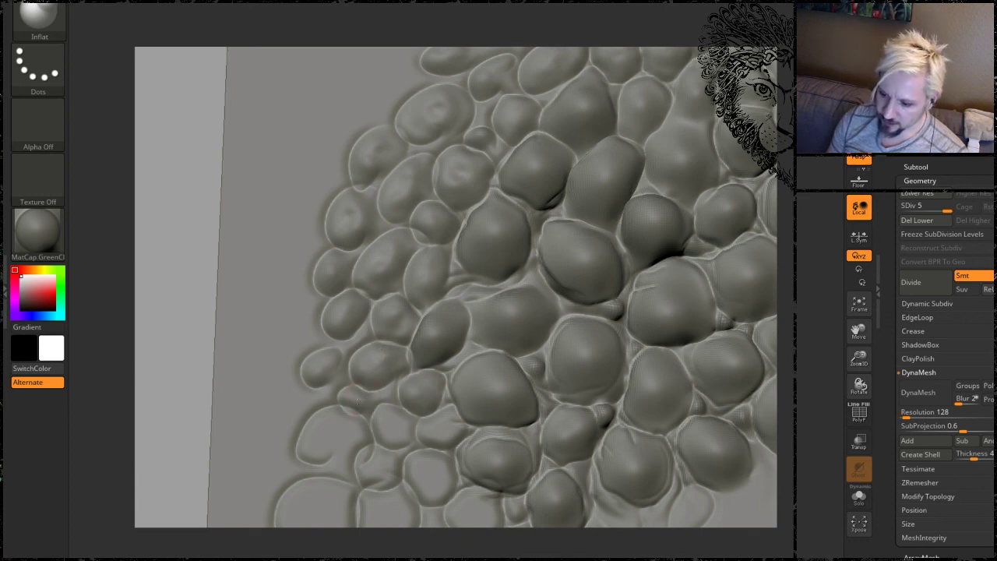
pyautogui.moveTo(398, 433)
pyautogui.mouseDown()
pyautogui.moveTo(395, 425)
pyautogui.moveTo(436, 431)
pyautogui.moveTo(433, 481)
pyautogui.moveTo(402, 462)
pyautogui.mouseUp()
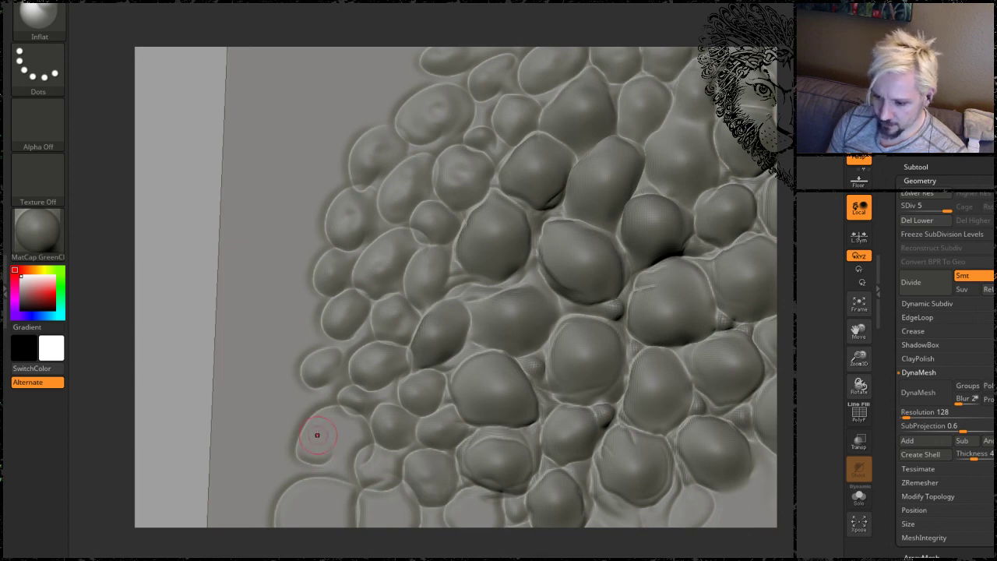
pyautogui.moveTo(317, 434)
pyautogui.mouseDown()
pyautogui.moveTo(341, 445)
pyautogui.moveTo(352, 433)
pyautogui.moveTo(322, 432)
pyautogui.mouseUp()
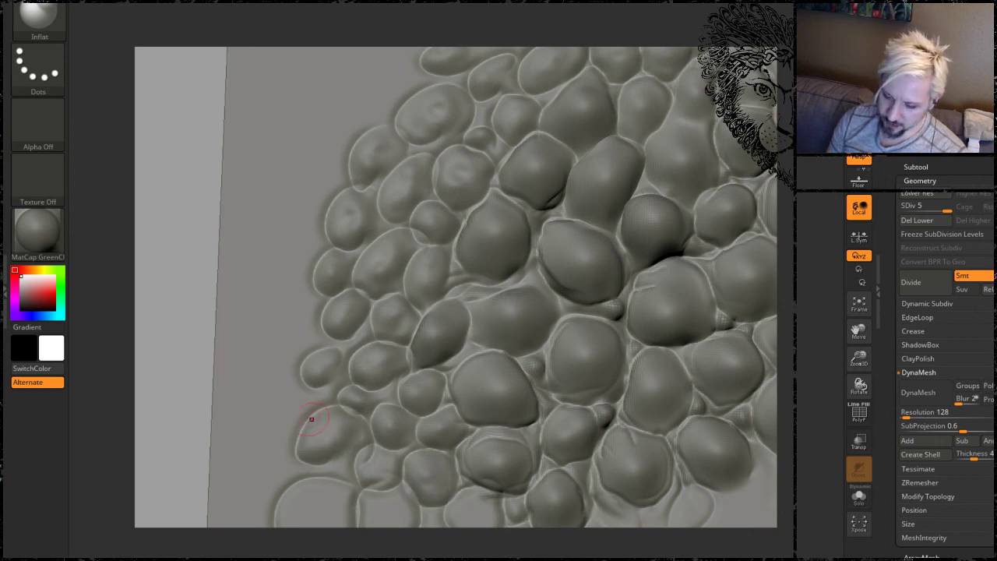
# Enlarge the Inflat brush and inflate the large and small corner scales and the outlined scales along the cluster's bottom edge.
pyautogui.keyDown('alt'); pyautogui.moveTo(189, 418); pyautogui.dragTo(181, 304); pyautogui.keyUp('alt')
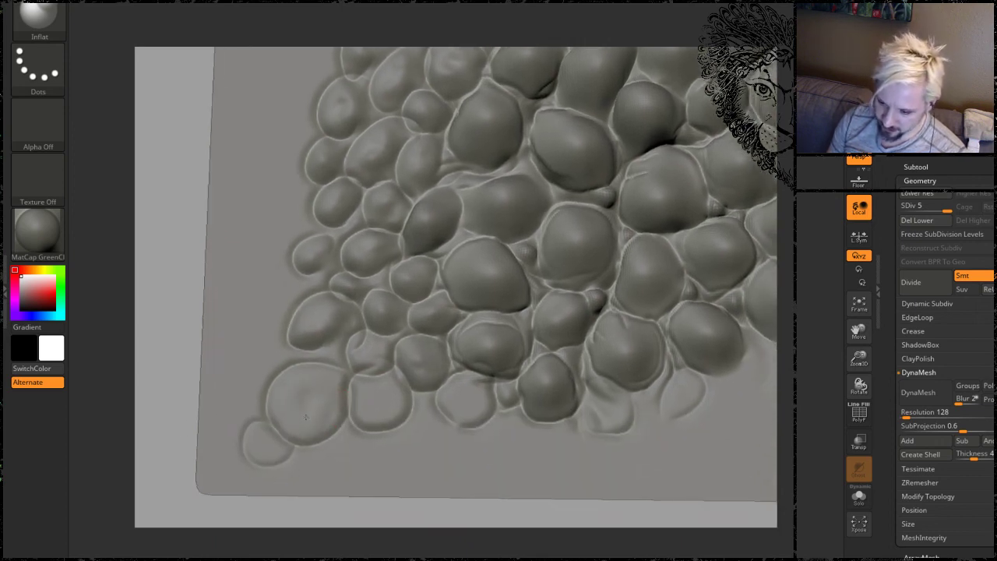
pyautogui.press('space')
pyautogui.moveTo(318, 397)
pyautogui.mouseDown()
pyautogui.moveTo(328, 396)
pyautogui.moveTo(304, 401)
pyautogui.mouseUp()
pyautogui.moveTo(265, 446); pyautogui.dragTo(266, 446)
pyautogui.moveTo(382, 400); pyautogui.dragTo(382, 398)
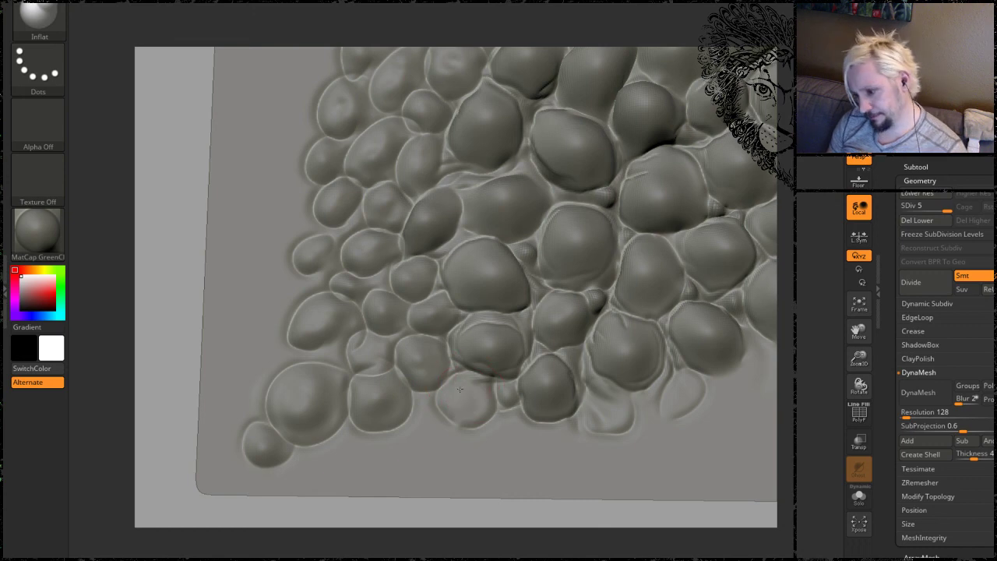
pyautogui.moveTo(460, 390); pyautogui.dragTo(461, 390)
pyautogui.moveTo(613, 394); pyautogui.dragTo(611, 389)
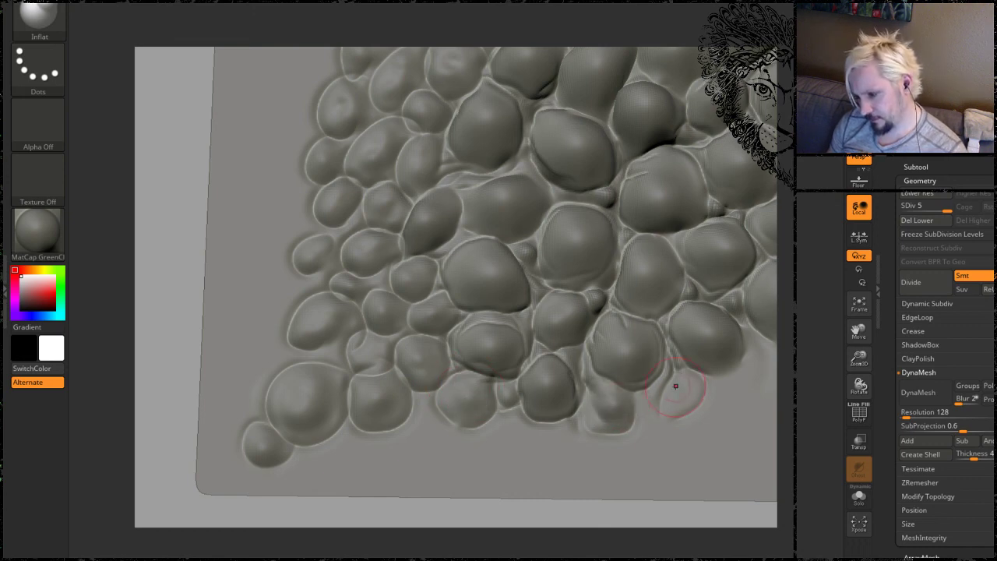
pyautogui.moveTo(675, 385); pyautogui.dragTo(677, 387)
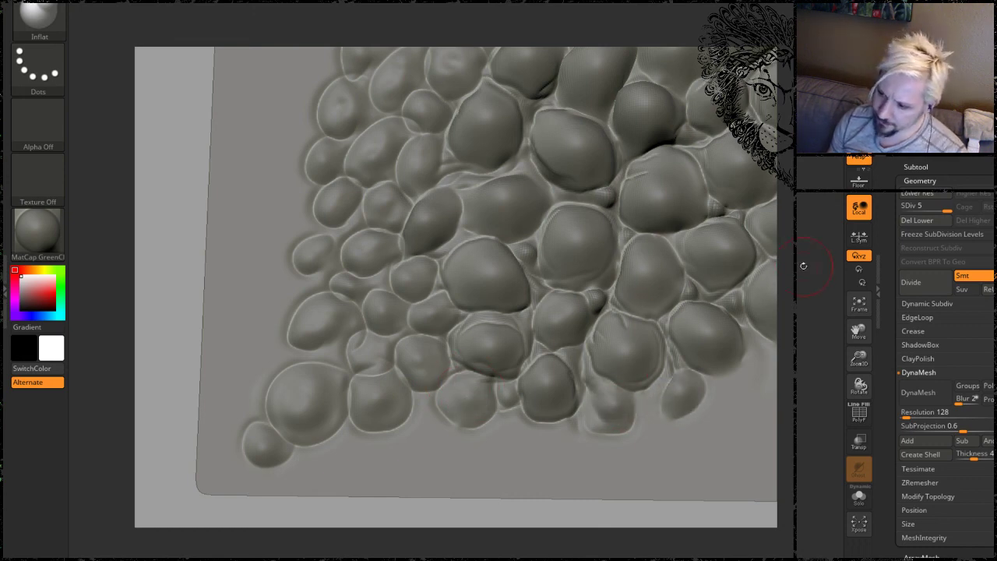
# Add soft, un-outlined bumps with the Inflat brush just outside the cluster's right and upper edges.
pyautogui.keyDown('alt'); pyautogui.moveTo(802, 266); pyautogui.dragTo(526, 398); pyautogui.keyUp('alt')
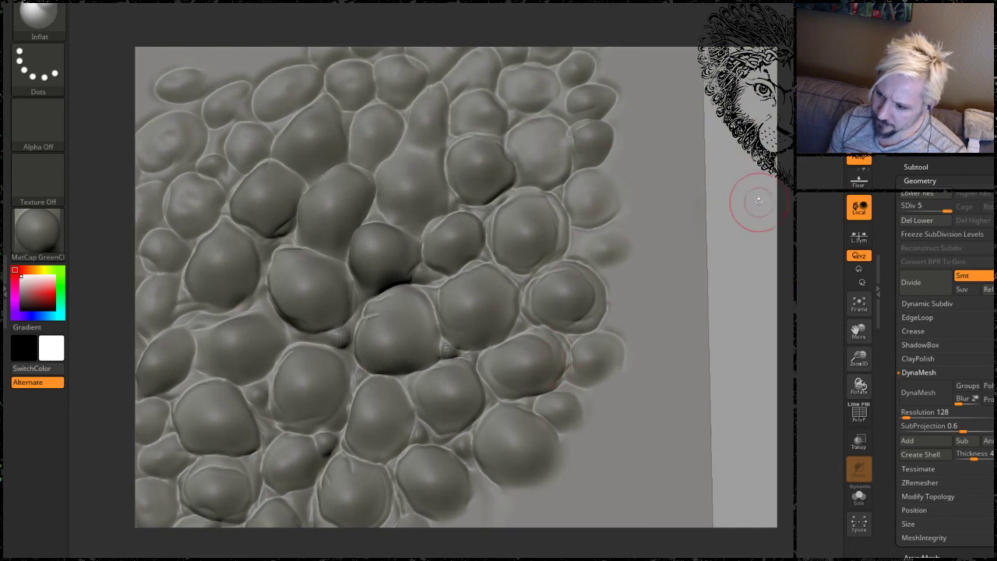
pyautogui.keyDown('alt'); pyautogui.moveTo(752, 204); pyautogui.dragTo(723, 327); pyautogui.keyUp('alt')
pyautogui.moveTo(582, 186); pyautogui.dragTo(578, 182)
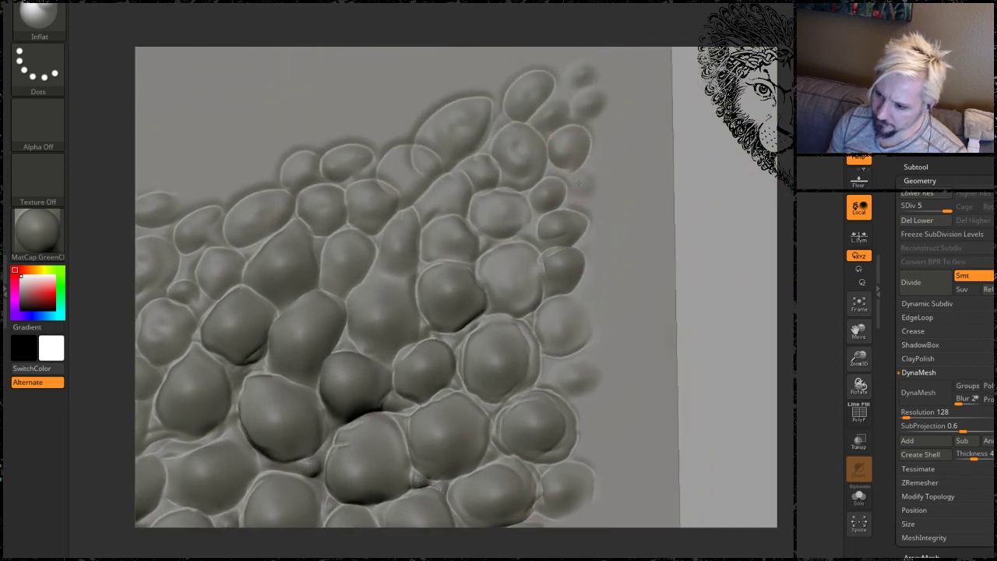
pyautogui.moveTo(398, 127); pyautogui.dragTo(394, 130)
pyautogui.moveTo(406, 186); pyautogui.dragTo(416, 174)
pyautogui.moveTo(477, 126); pyautogui.dragTo(468, 131)
pyautogui.moveTo(740, 207); pyautogui.dragTo(767, 222)
pyautogui.moveTo(338, 207); pyautogui.dragTo(335, 200)
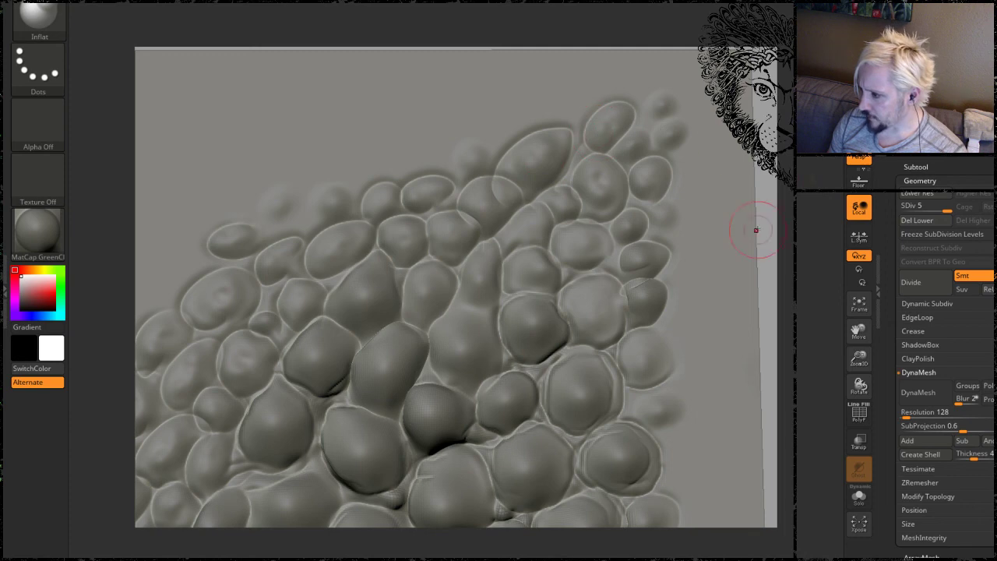
# Carve grooves with the DamStandard brush around the narrow upright scale in the cluster's upper-middle area, separating it from its neighbours.
pyautogui.moveTo(797, 164); pyautogui.dragTo(747, 178)
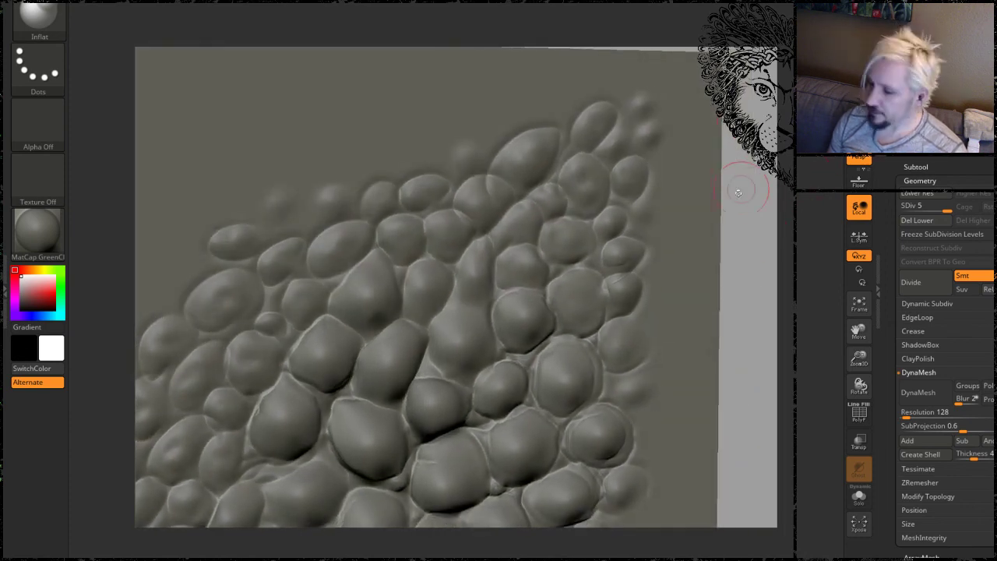
pyautogui.keyDown('alt'); pyautogui.moveTo(753, 293); pyautogui.dragTo(688, 222); pyautogui.keyUp('alt')
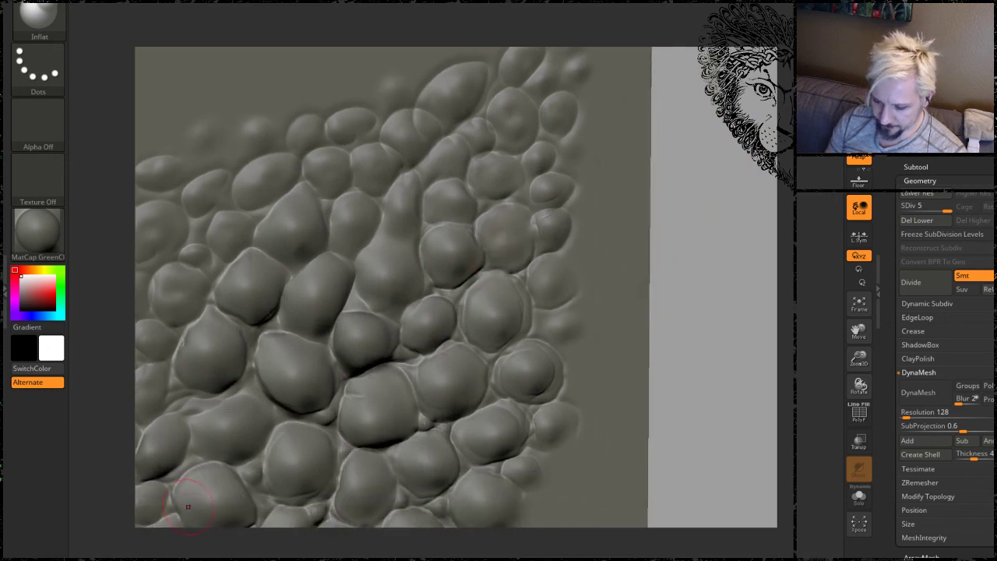
pyautogui.click(166, 559)
pyautogui.moveTo(701, 281)
pyautogui.keyDown('alt'); pyautogui.mouseDown()
pyautogui.moveTo(687, 236)
pyautogui.moveTo(722, 334)
pyautogui.mouseUp(); pyautogui.keyUp('alt')
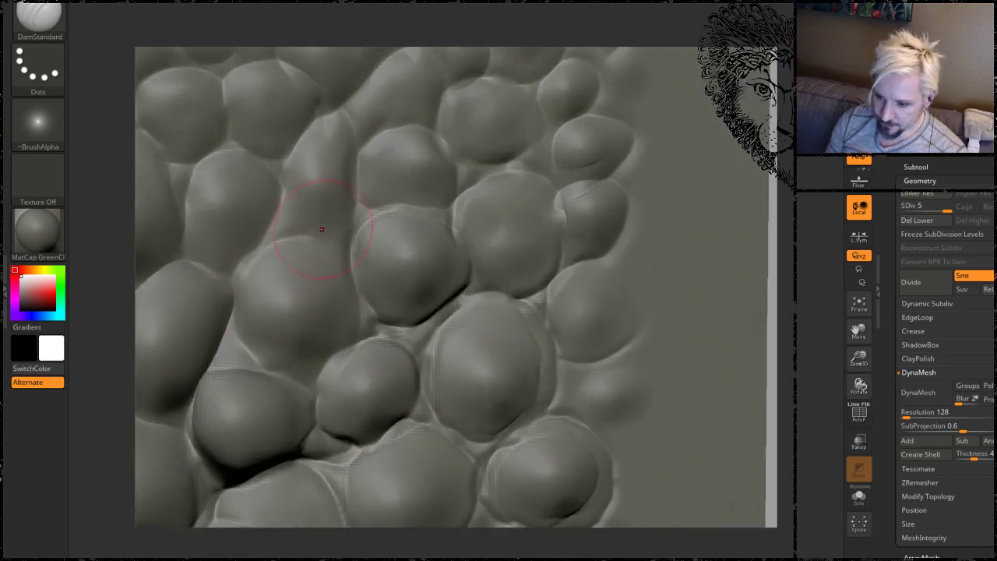
pyautogui.moveTo(285, 191)
pyautogui.mouseDown()
pyautogui.moveTo(316, 229)
pyautogui.moveTo(347, 226)
pyautogui.moveTo(349, 153)
pyautogui.mouseUp()
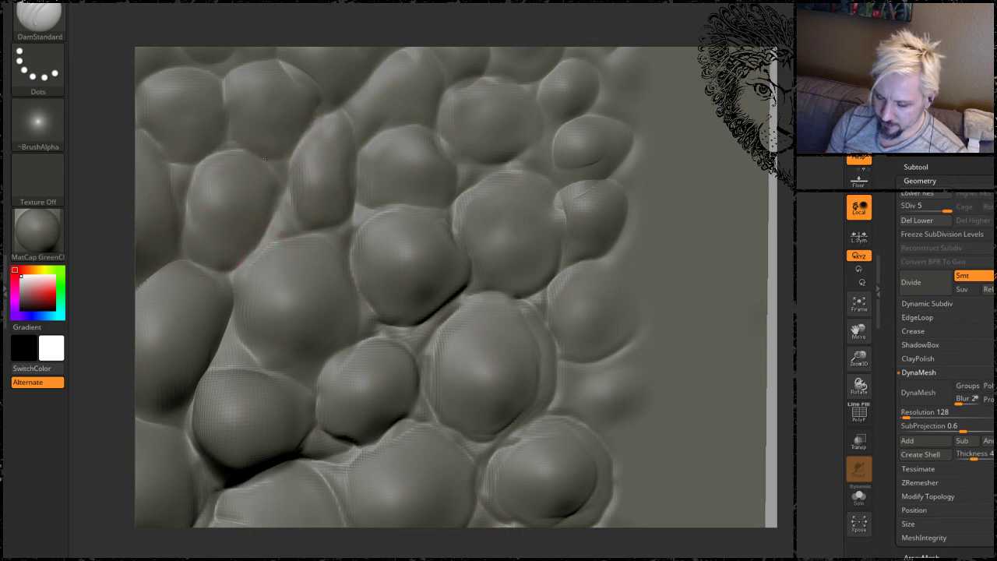
pyautogui.moveTo(265, 159); pyautogui.dragTo(282, 210)
# Deepen the grooves between the upper-edge scales with DamStandard and outline the soft bump beside the large almond-shaped scale.
pyautogui.keyDown('alt'); pyautogui.moveTo(239, 56); pyautogui.dragTo(299, 127, button='right'); pyautogui.keyUp('alt')
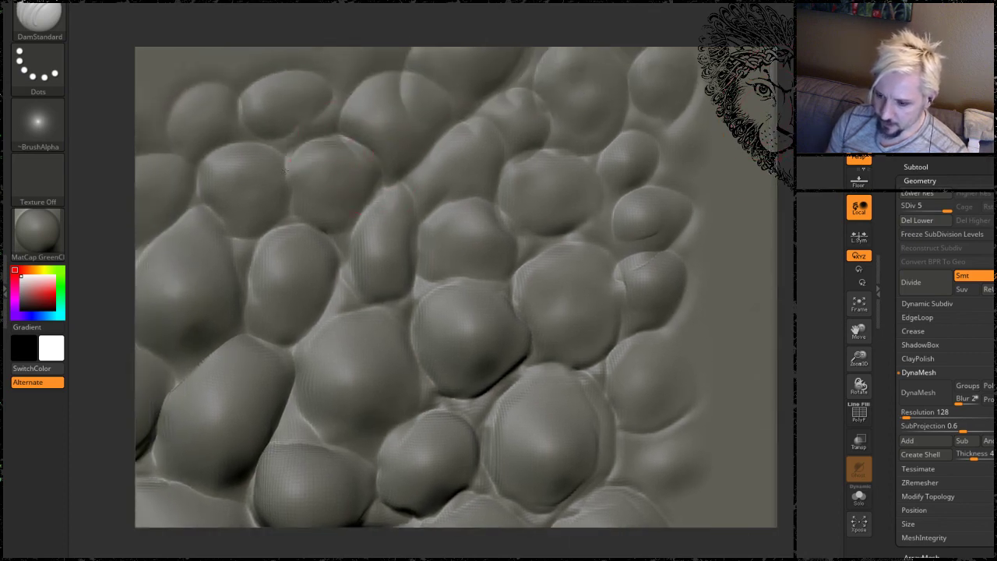
pyautogui.moveTo(286, 157); pyautogui.dragTo(338, 102)
pyautogui.moveTo(305, 139)
pyautogui.mouseDown()
pyautogui.moveTo(377, 75)
pyautogui.moveTo(422, 83)
pyautogui.moveTo(429, 132)
pyautogui.mouseUp()
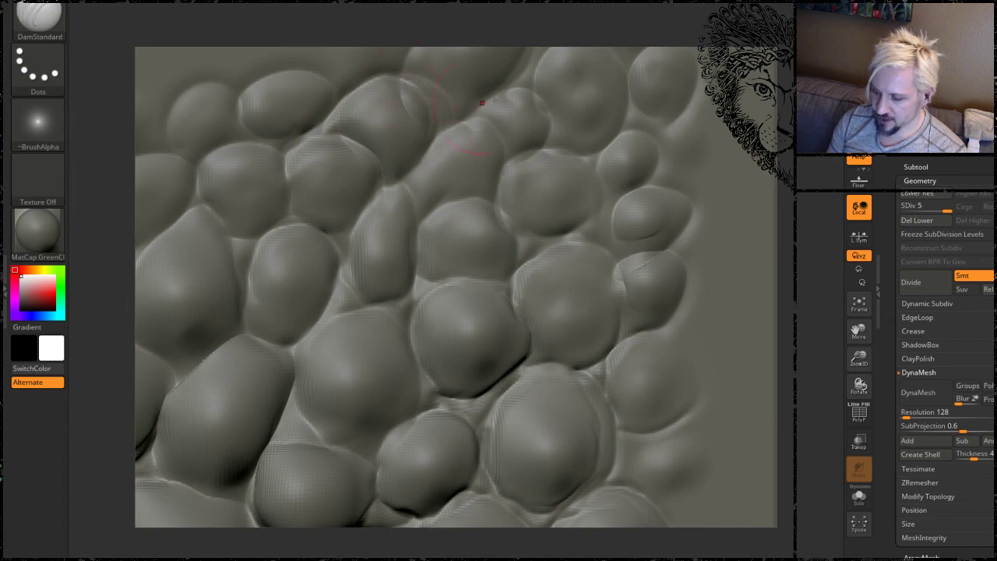
pyautogui.keyDown('alt'); pyautogui.moveTo(472, 107); pyautogui.dragTo(454, 199, button='right'); pyautogui.keyUp('alt')
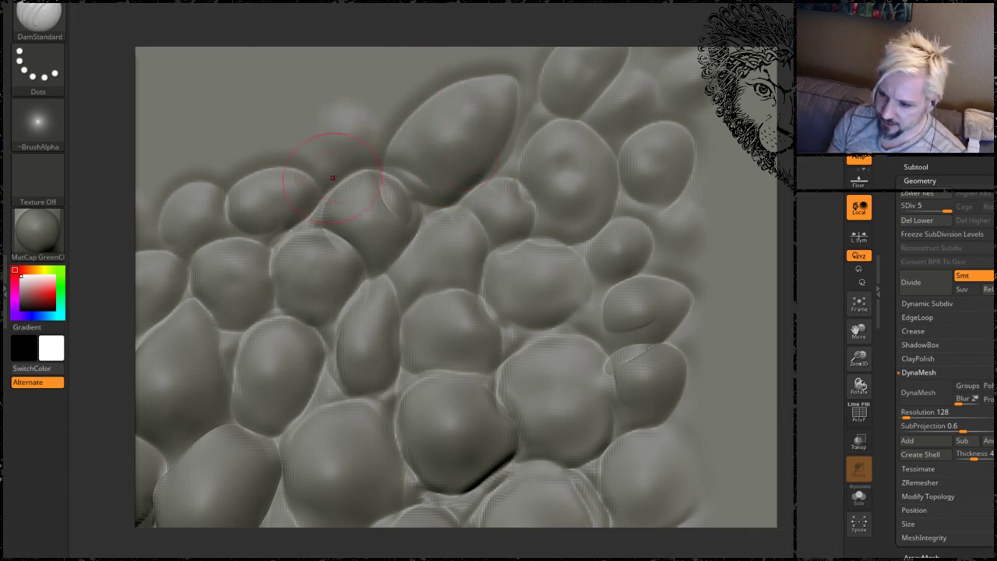
pyautogui.moveTo(342, 174)
pyautogui.mouseDown()
pyautogui.moveTo(383, 146)
pyautogui.moveTo(331, 104)
pyautogui.moveTo(306, 146)
pyautogui.moveTo(367, 127)
pyautogui.moveTo(303, 185)
pyautogui.moveTo(303, 163)
pyautogui.moveTo(328, 166)
pyautogui.mouseUp()
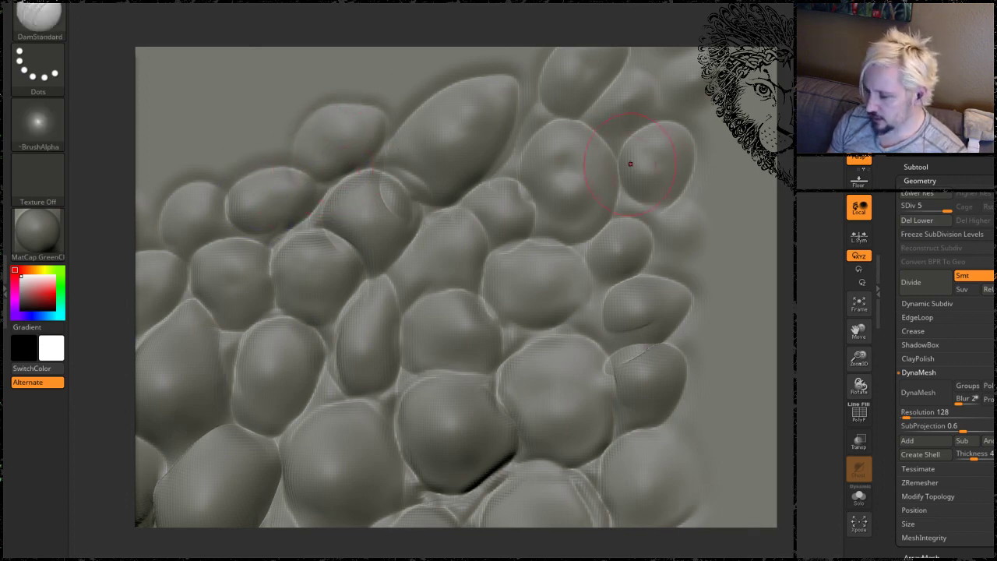
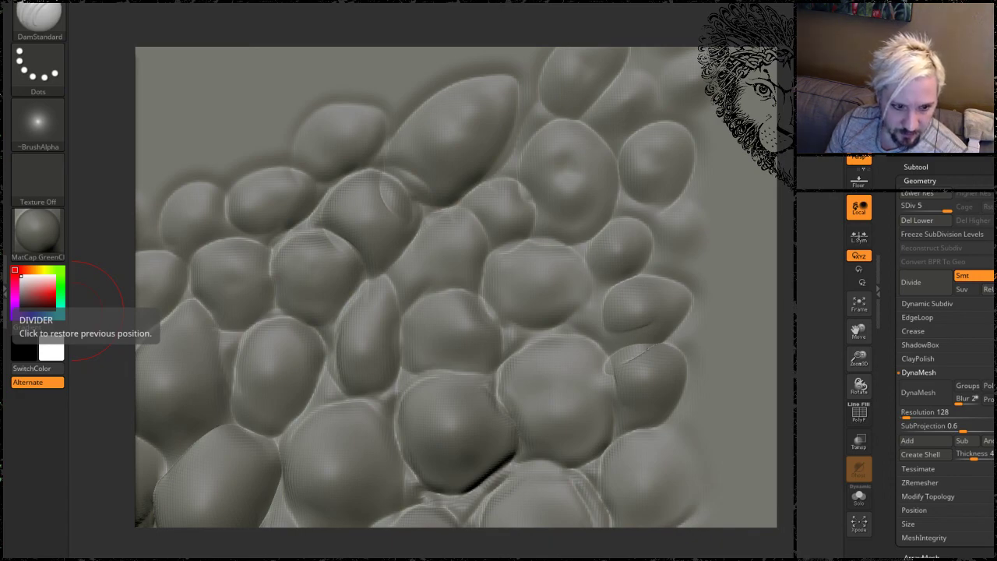
# Switch to the browser, skim the Digitiser article on the history of isometric graphics, and return to the sculpt.
pyautogui.moveTo(2, 210); pyautogui.dragTo(593, 2)
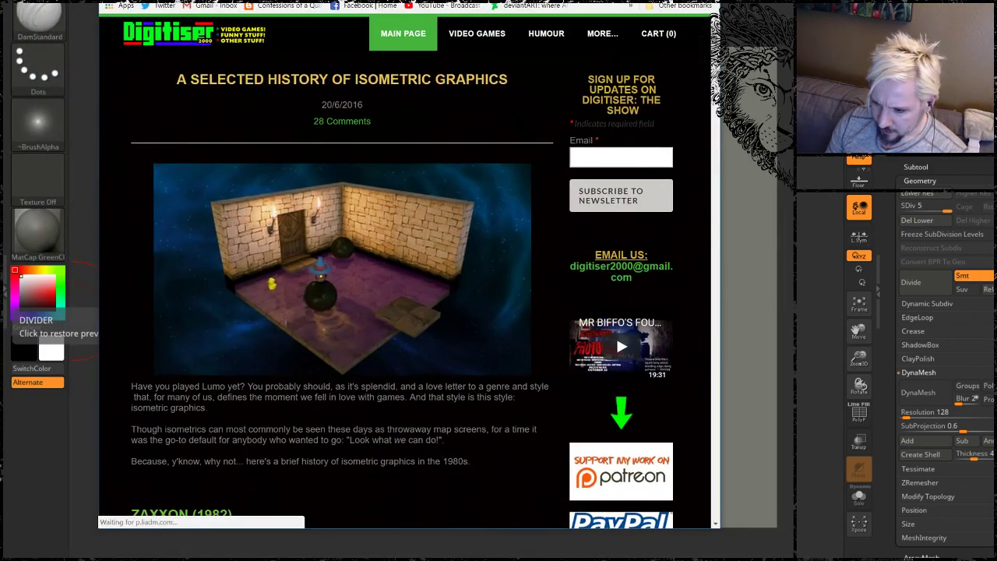
pyautogui.scroll(-3, 337, 249)
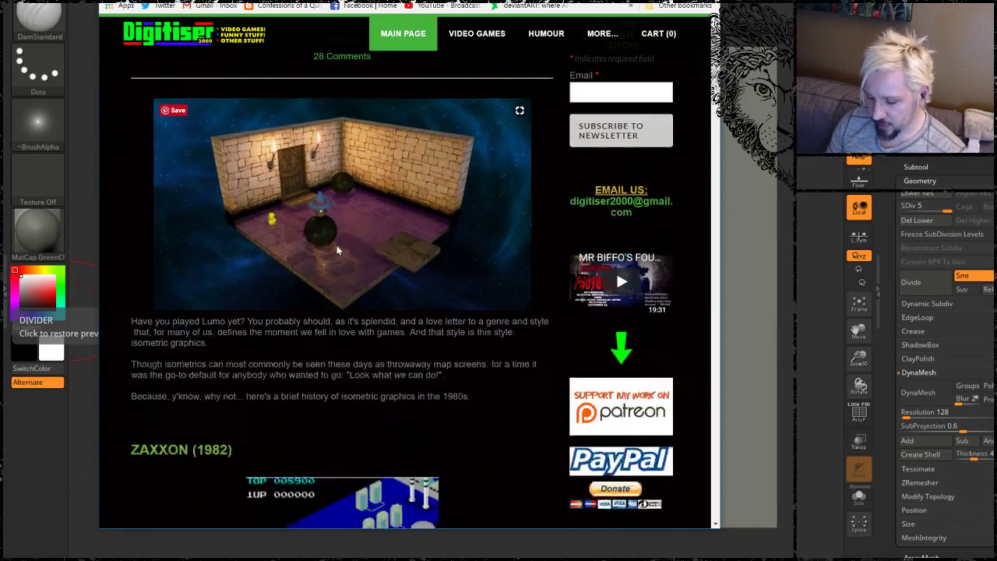
pyautogui.scroll(-2, 337, 249)
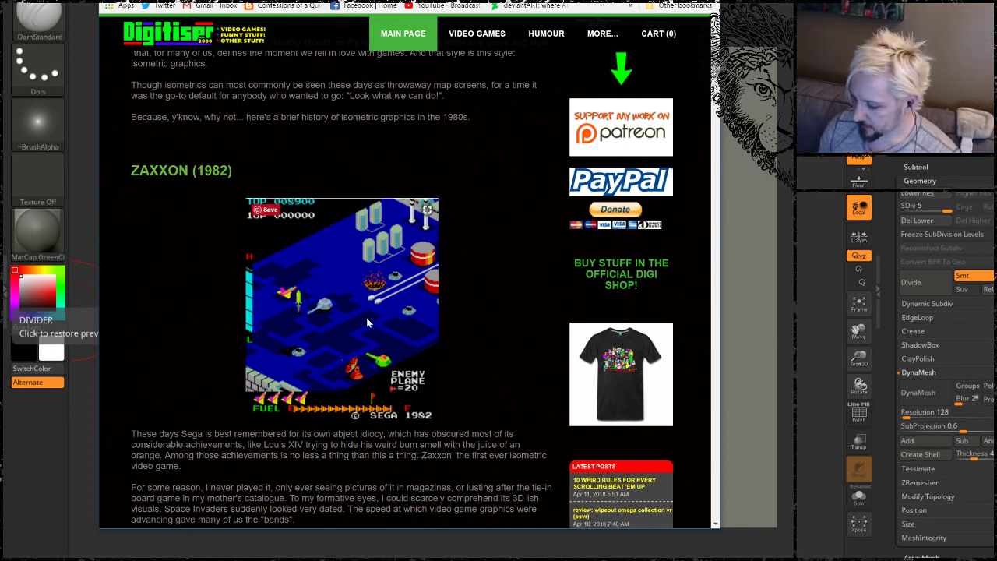
pyautogui.hotkey('alt', 'F4')
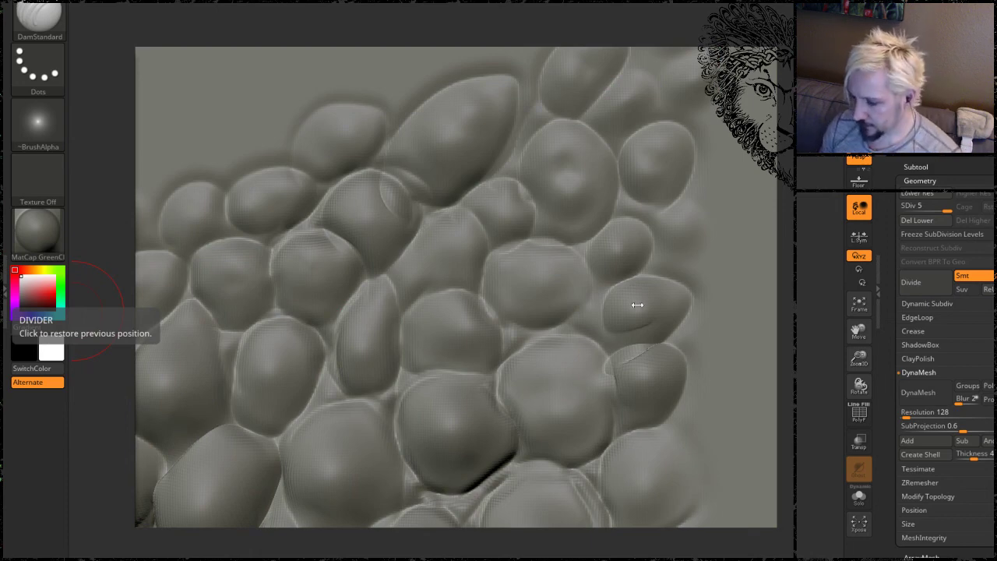
# Smooth away the stray crease lines on the upper-middle and right-edge scales and soften the scales near the upper edge.
pyautogui.press('shift')
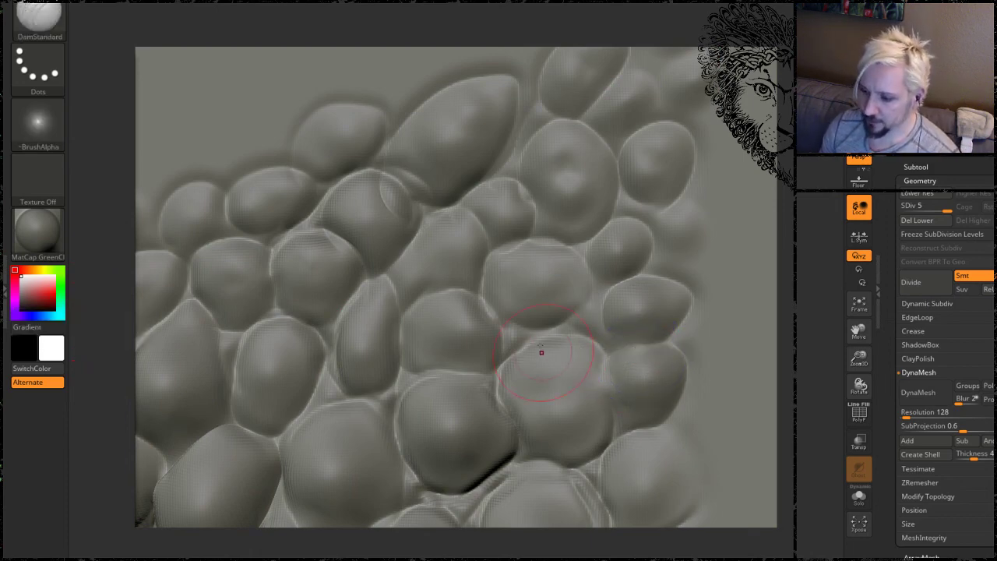
pyautogui.keyDown('shift'); pyautogui.moveTo(385, 184); pyautogui.dragTo(402, 209); pyautogui.keyUp('shift')
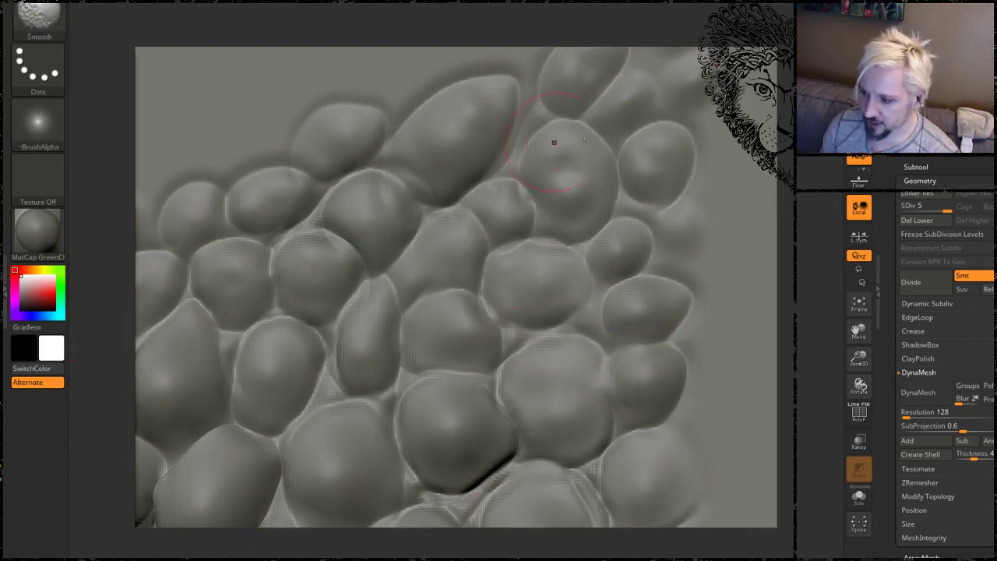
pyautogui.keyDown('alt'); pyautogui.moveTo(824, 235); pyautogui.dragTo(637, 188); pyautogui.keyUp('alt')
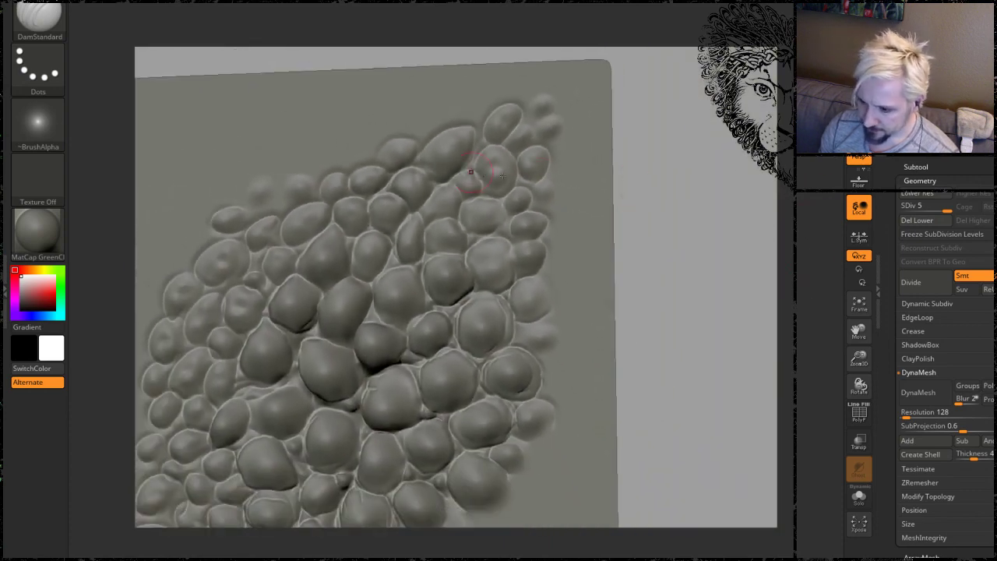
pyautogui.keyDown('alt'); pyautogui.moveTo(731, 233); pyautogui.dragTo(825, 197); pyautogui.keyUp('alt')
pyautogui.keyDown('shift'); pyautogui.moveTo(492, 134); pyautogui.dragTo(479, 111); pyautogui.keyUp('shift')
pyautogui.moveTo(383, 158)
pyautogui.keyDown('shift'); pyautogui.mouseDown()
pyautogui.moveTo(387, 173)
pyautogui.moveTo(351, 157)
pyautogui.mouseUp(); pyautogui.keyUp('shift')
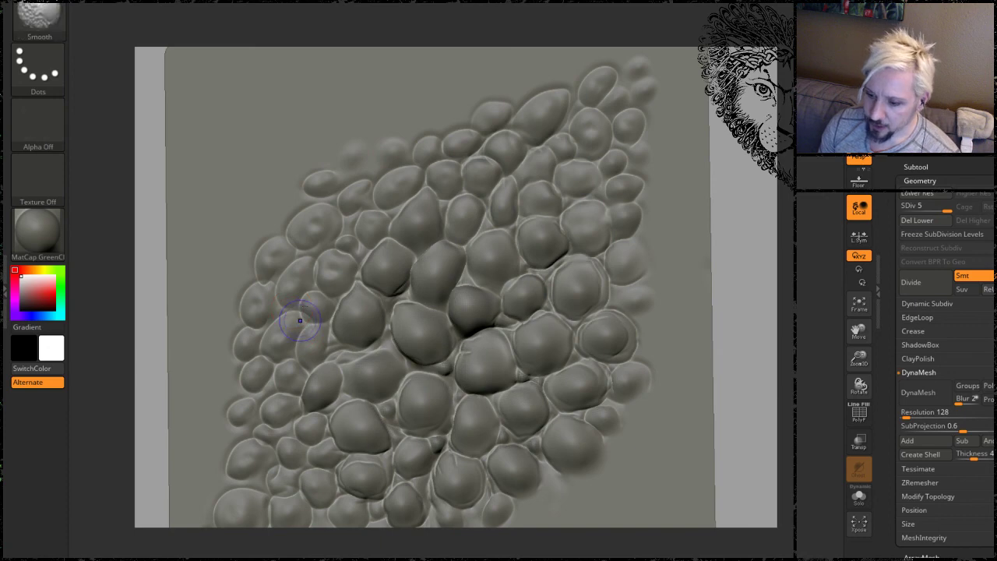
# Carve a deeper groove around the large pointed scale in the upper middle with a smaller DamStandard brush, rounding off its tip.
pyautogui.moveTo(727, 305)
pyautogui.keyDown('alt'); pyautogui.mouseDown()
pyautogui.moveTo(723, 270)
pyautogui.moveTo(718, 341)
pyautogui.mouseUp(); pyautogui.keyUp('alt')
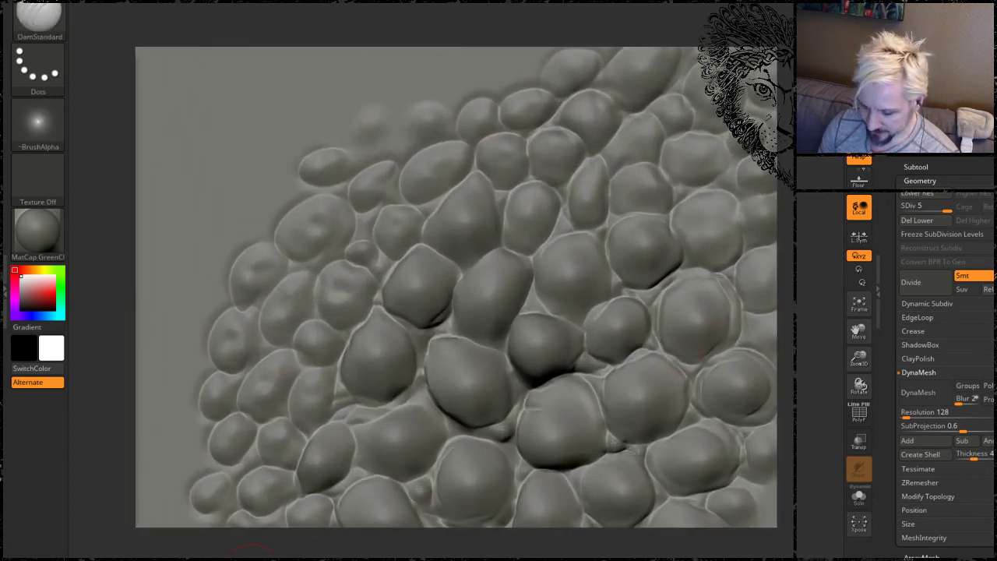
pyautogui.press('b')
pyautogui.press('i')
pyautogui.press('n')
pyautogui.press('space')
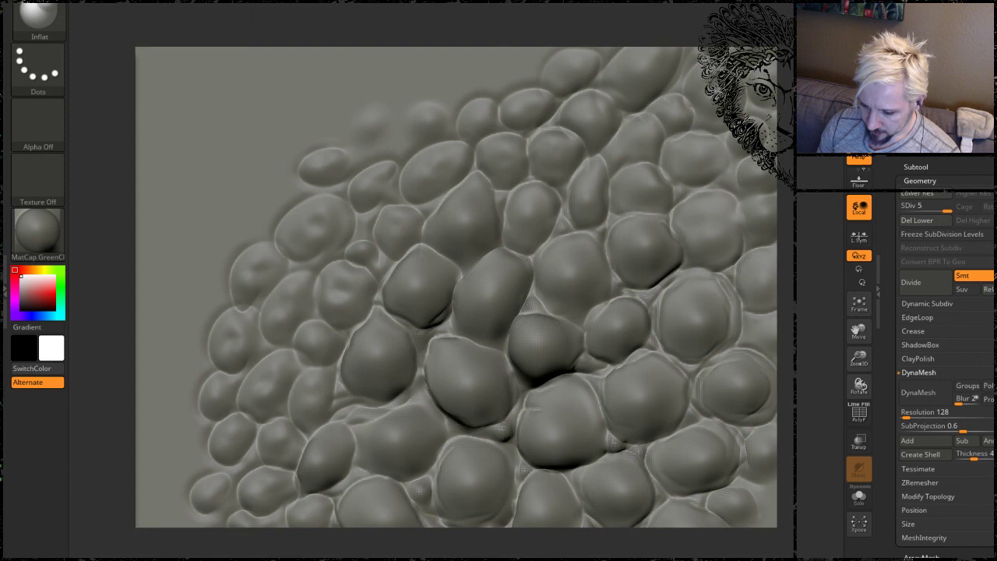
pyautogui.press('b')
pyautogui.press('d')
pyautogui.press('s')
pyautogui.moveTo(112, 222); pyautogui.dragTo(159, 232)
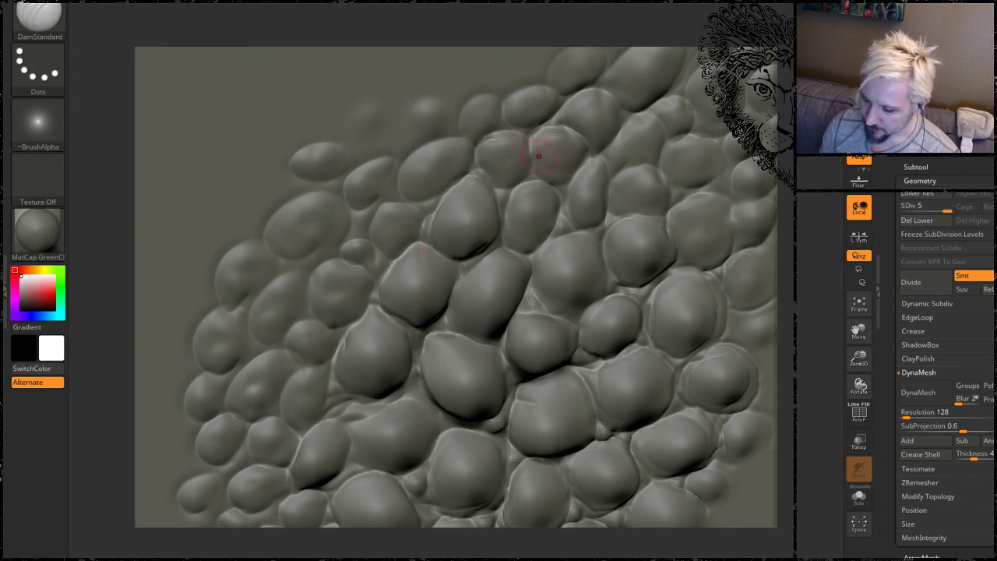
# Carve grooves around the small scales along the cluster's right edge and divide the large round scale beside them.
pyautogui.moveTo(792, 216)
pyautogui.mouseDown()
pyautogui.moveTo(805, 209)
pyautogui.moveTo(605, 197)
pyautogui.mouseUp()
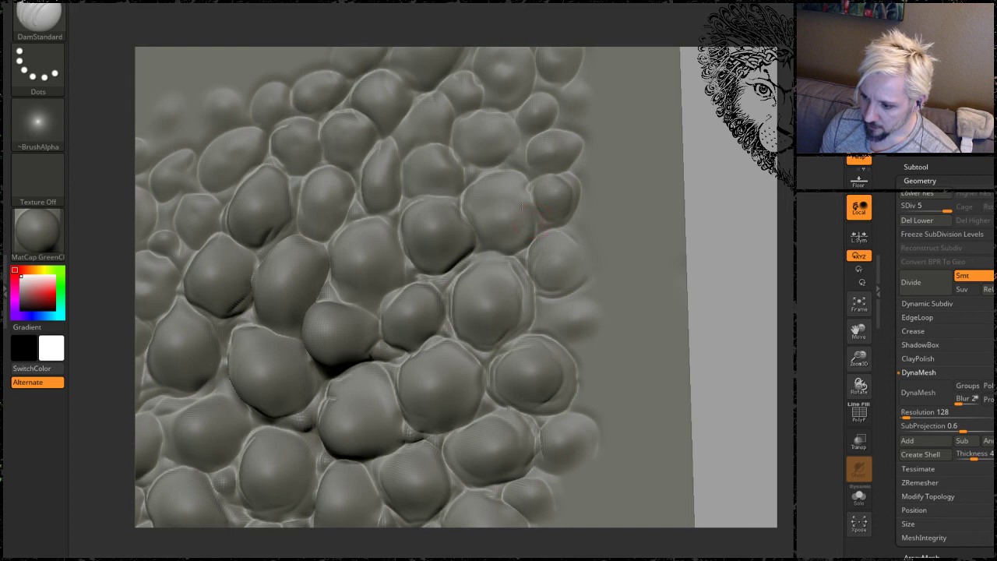
pyautogui.moveTo(730, 108); pyautogui.dragTo(706, 114)
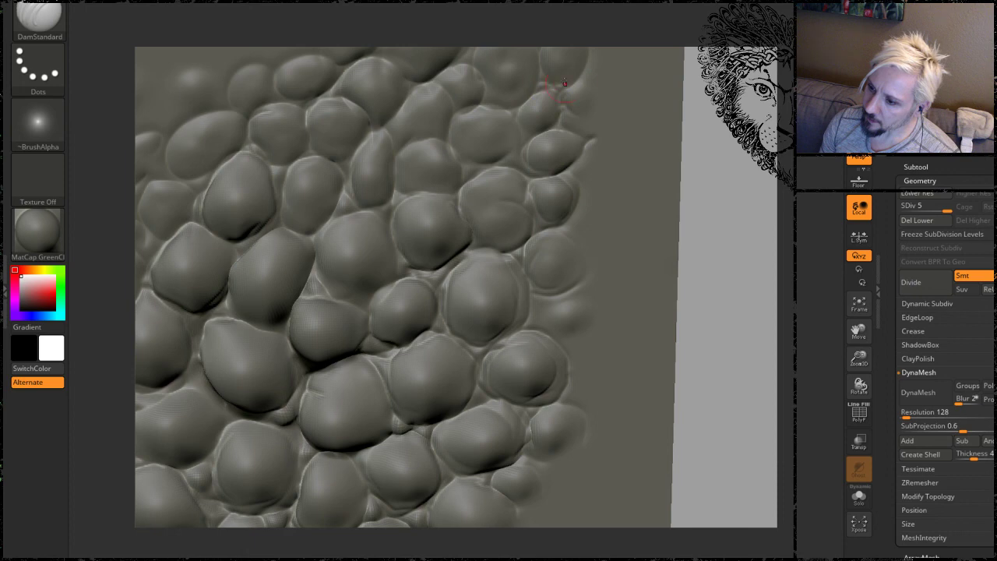
pyautogui.keyDown('alt'); pyautogui.moveTo(718, 79); pyautogui.dragTo(708, 211); pyautogui.keyUp('alt')
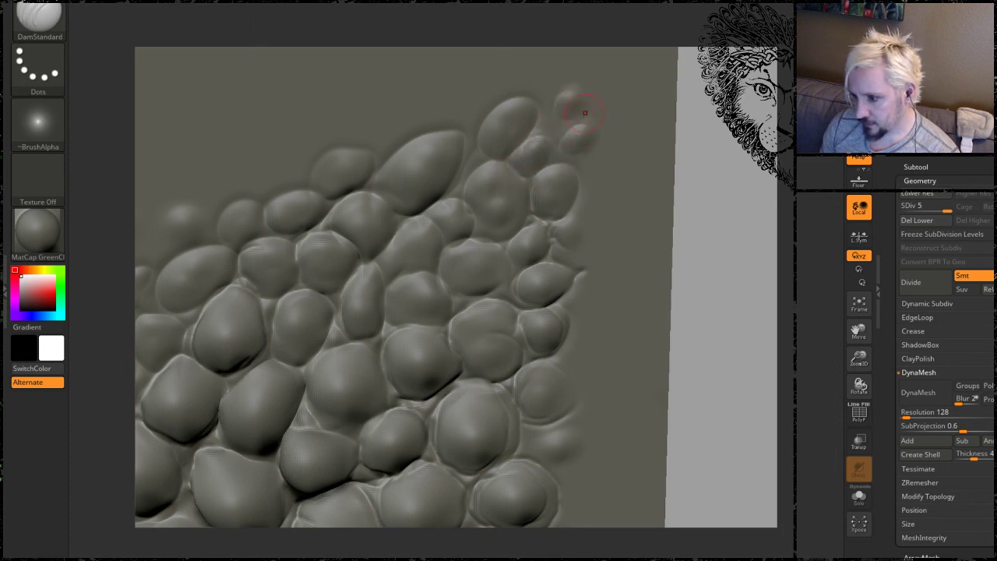
# Carve an inner contour on the almond-shaped upper-edge scale, and split and smooth the irregular scale below it.
pyautogui.press('shift')
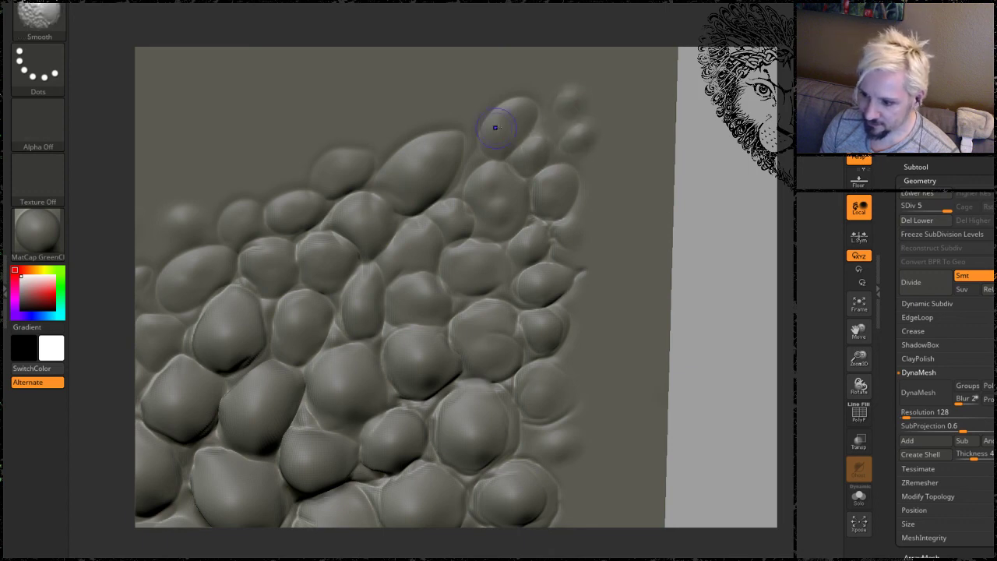
pyautogui.moveTo(487, 157); pyautogui.dragTo(461, 186)
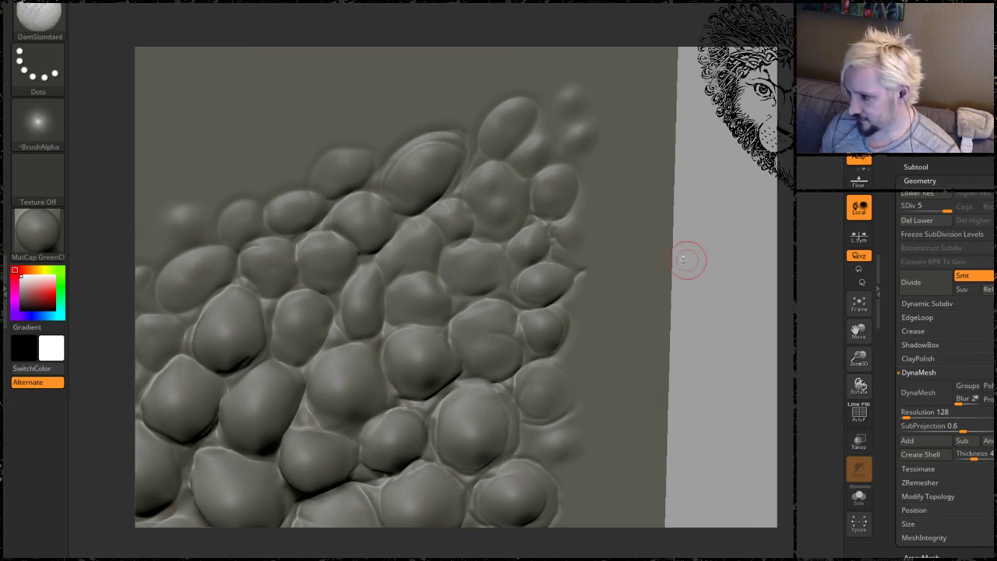
pyautogui.moveTo(683, 259); pyautogui.dragTo(691, 204)
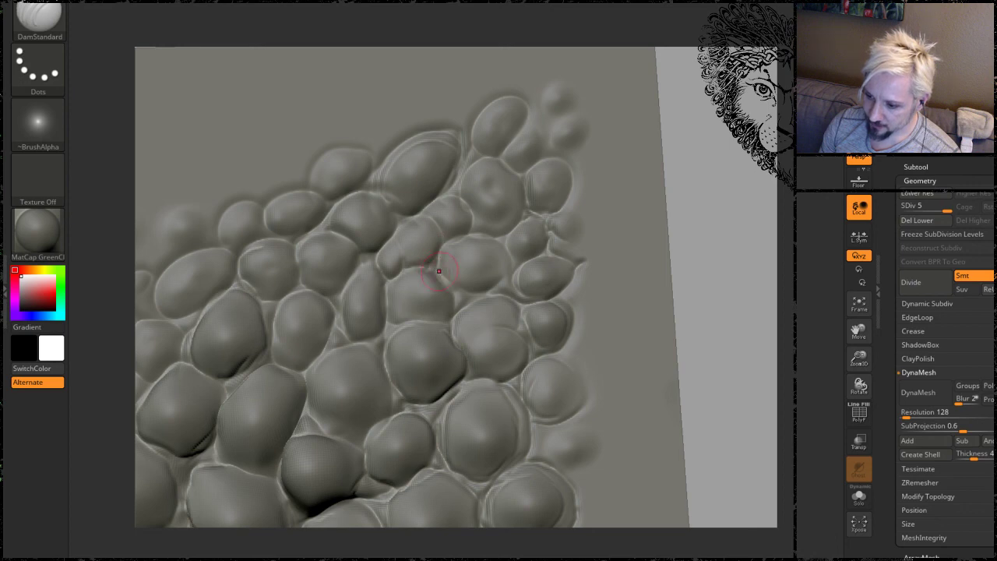
pyautogui.keyDown('shift'); pyautogui.moveTo(441, 276); pyautogui.dragTo(456, 204); pyautogui.keyUp('shift')
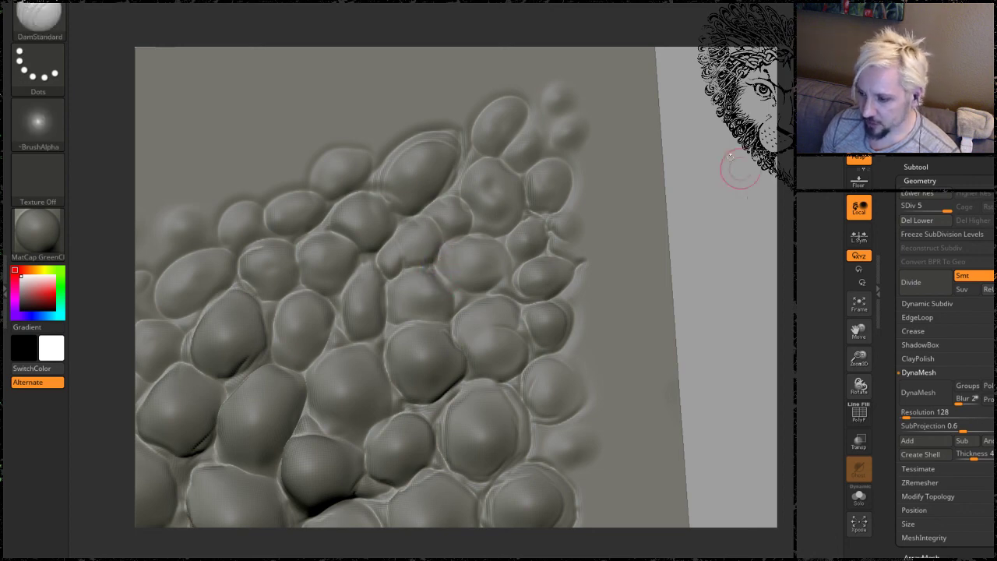
pyautogui.moveTo(735, 167); pyautogui.dragTo(740, 191)
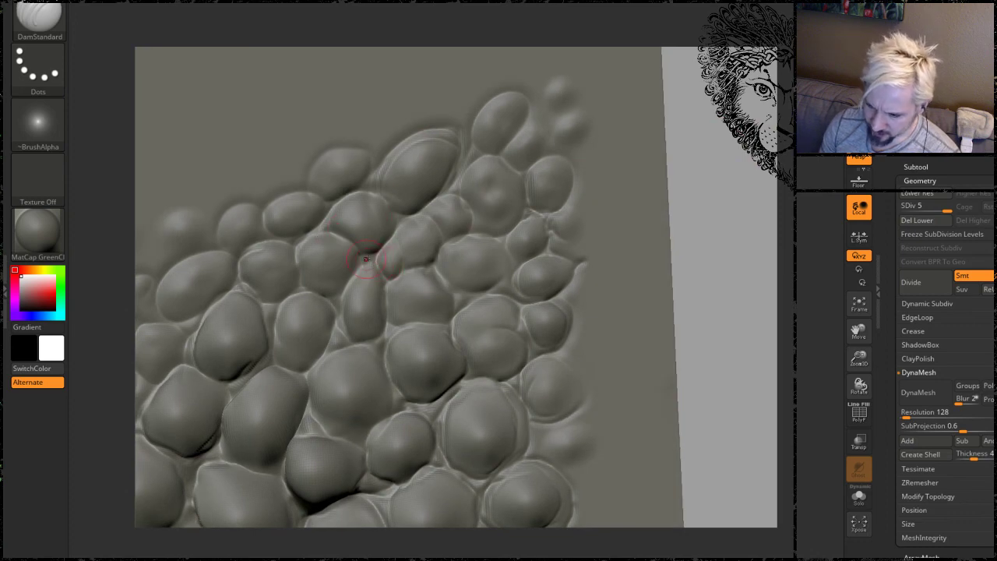
pyautogui.moveTo(366, 257); pyautogui.dragTo(375, 245)
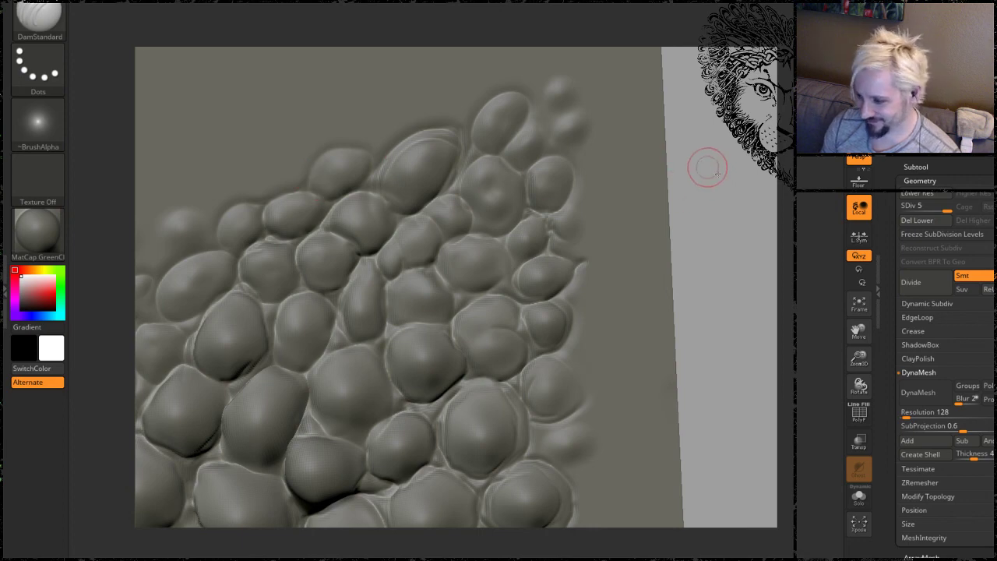
# Carve a tiny scale between the upper-left scales and cut a groove around the large oval scale at the upper-left edge.
pyautogui.moveTo(707, 164); pyautogui.dragTo(699, 209)
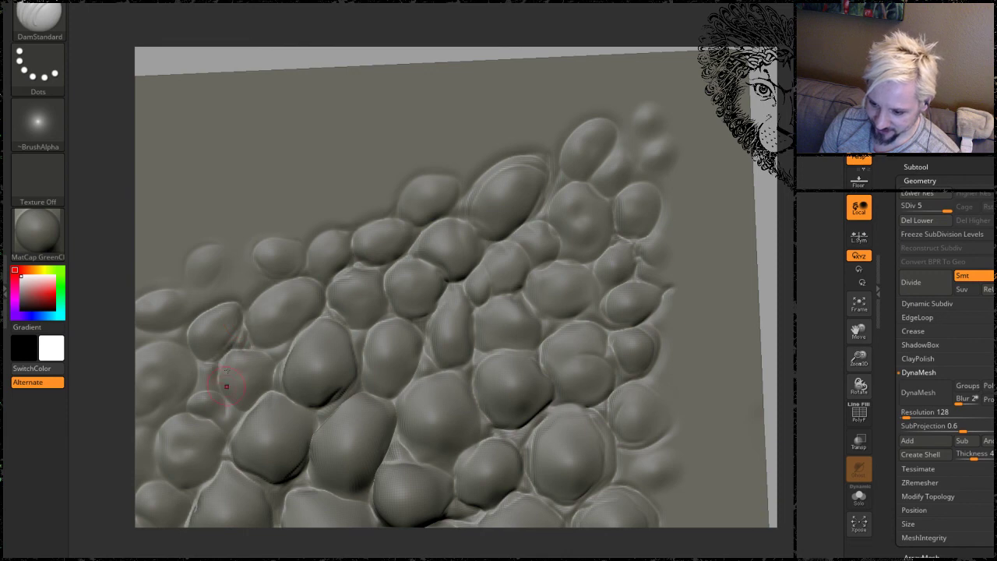
pyautogui.keyDown('alt'); pyautogui.moveTo(225, 55); pyautogui.dragTo(312, 11); pyautogui.keyUp('alt')
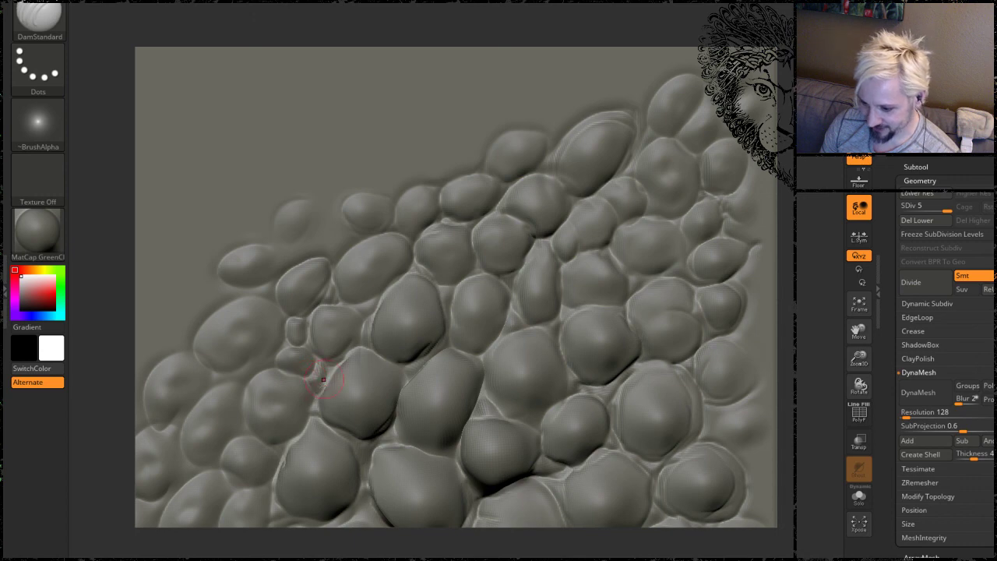
pyautogui.moveTo(107, 270); pyautogui.dragTo(151, 178)
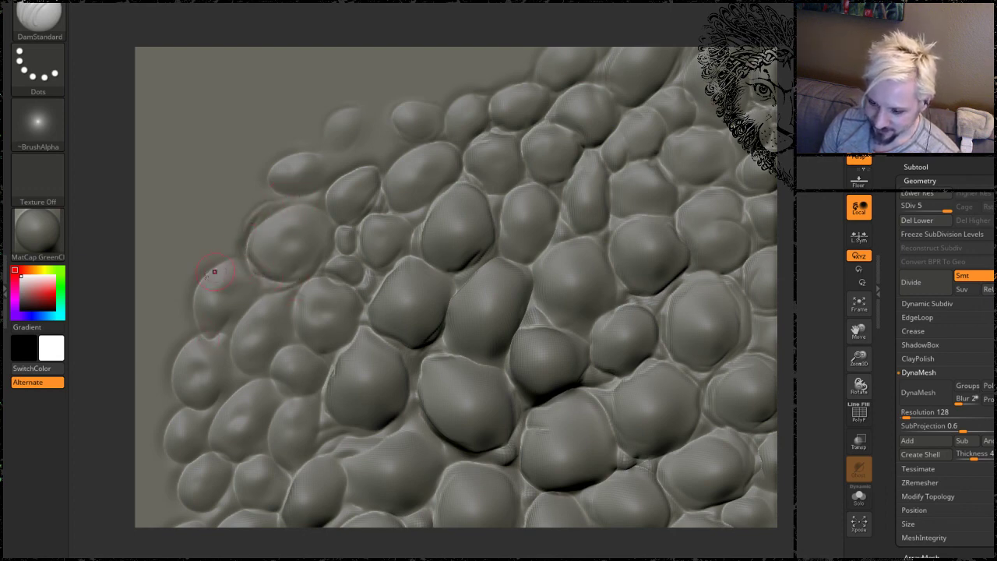
# Carve grooves around the scales down the cluster's left side and outline the wide scale in the lower middle.
pyautogui.moveTo(210, 273)
pyautogui.mouseDown()
pyautogui.moveTo(203, 329)
pyautogui.moveTo(241, 313)
pyautogui.moveTo(260, 285)
pyautogui.moveTo(229, 333)
pyautogui.moveTo(264, 381)
pyautogui.moveTo(296, 305)
pyautogui.moveTo(299, 335)
pyautogui.moveTo(338, 347)
pyautogui.moveTo(355, 334)
pyautogui.moveTo(356, 300)
pyautogui.mouseUp()
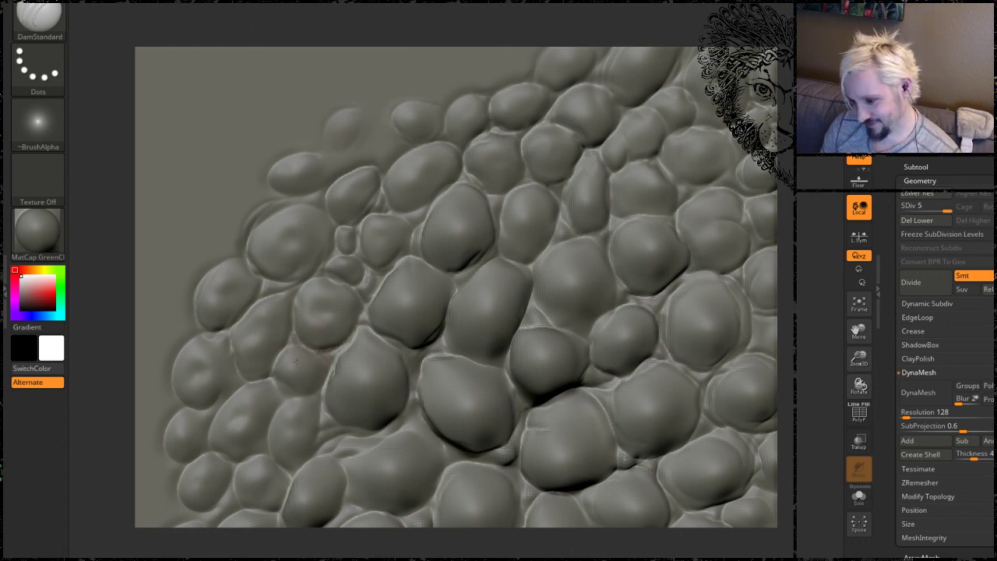
pyautogui.moveTo(111, 307); pyautogui.dragTo(170, 204)
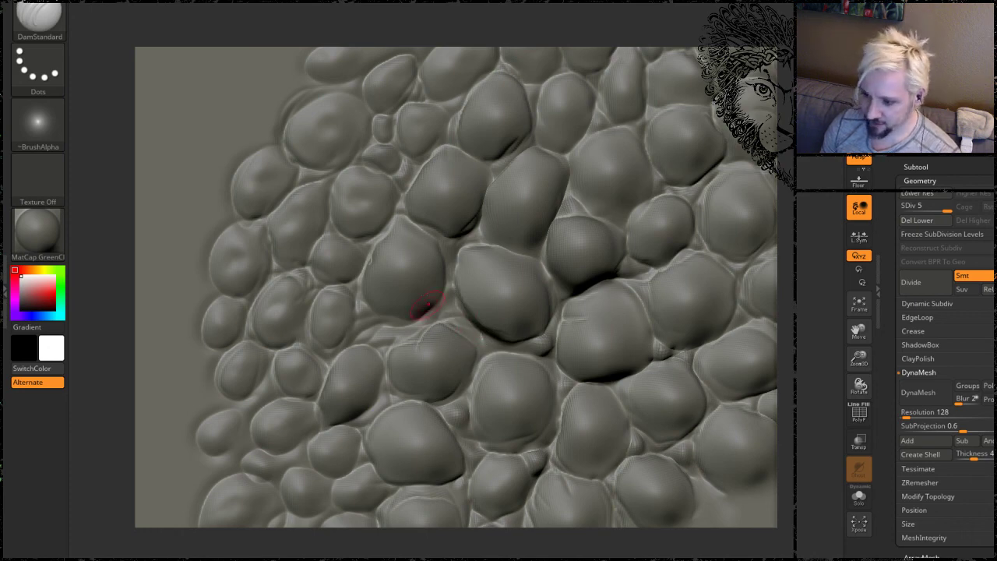
pyautogui.keyDown('alt'); pyautogui.moveTo(791, 263); pyautogui.dragTo(700, 168); pyautogui.keyUp('alt')
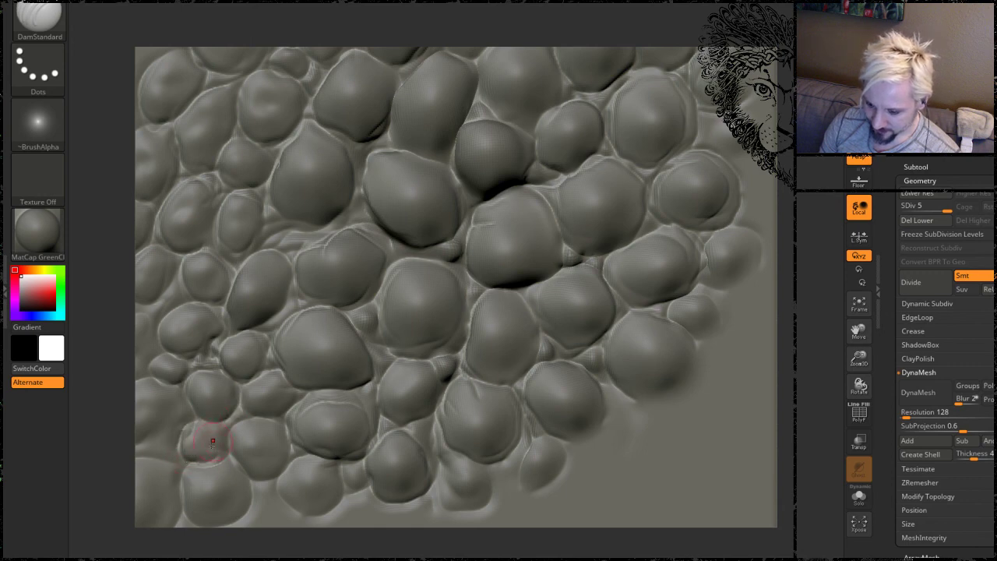
# Carve grooves around the small scales along the cluster's lower edge and extend short creases onto the flat surface, smoothing their ends.
pyautogui.press('shift')
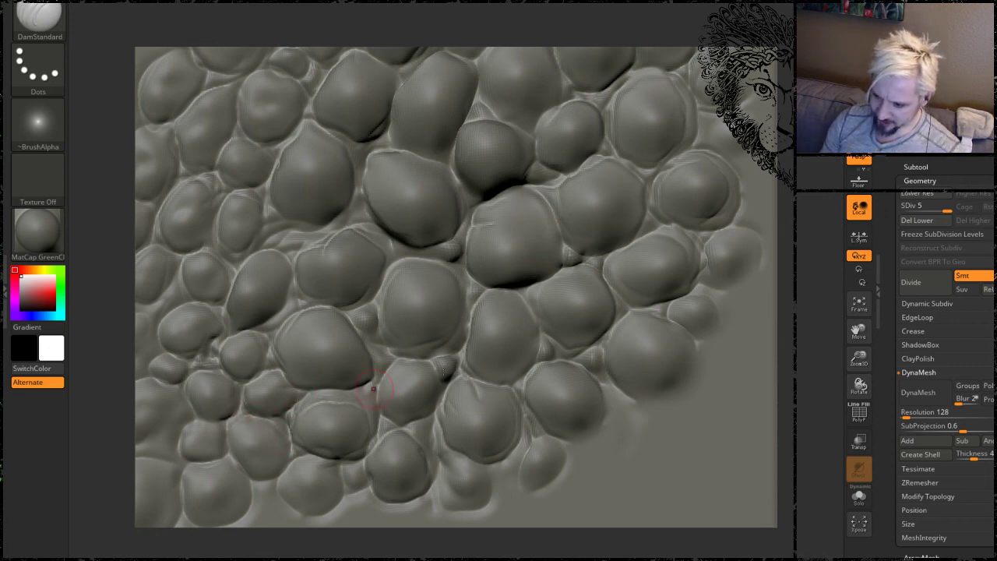
pyautogui.moveTo(420, 549); pyautogui.dragTo(387, 398)
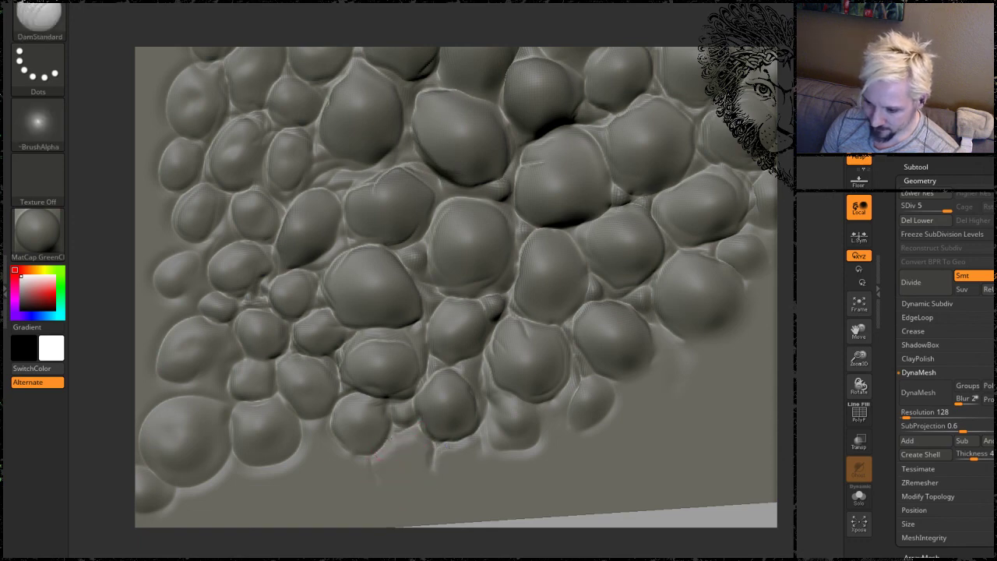
pyautogui.press('shift')
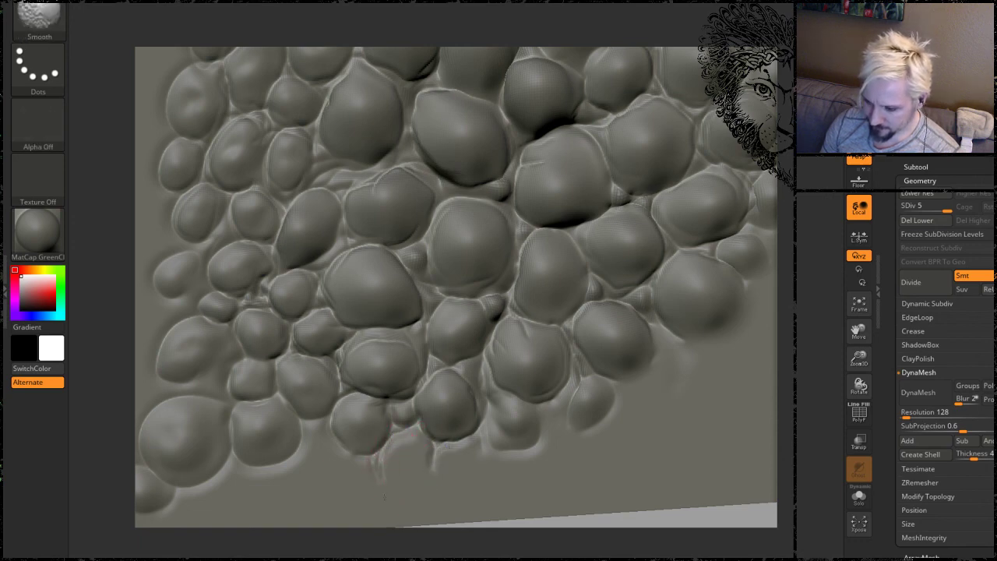
pyautogui.moveTo(345, 450); pyautogui.dragTo(338, 474)
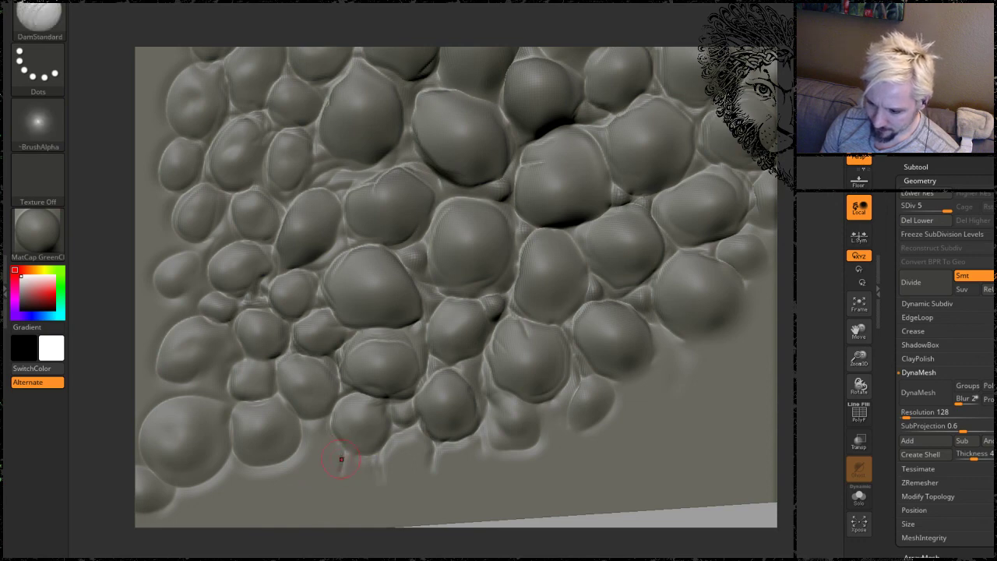
pyautogui.press('shift')
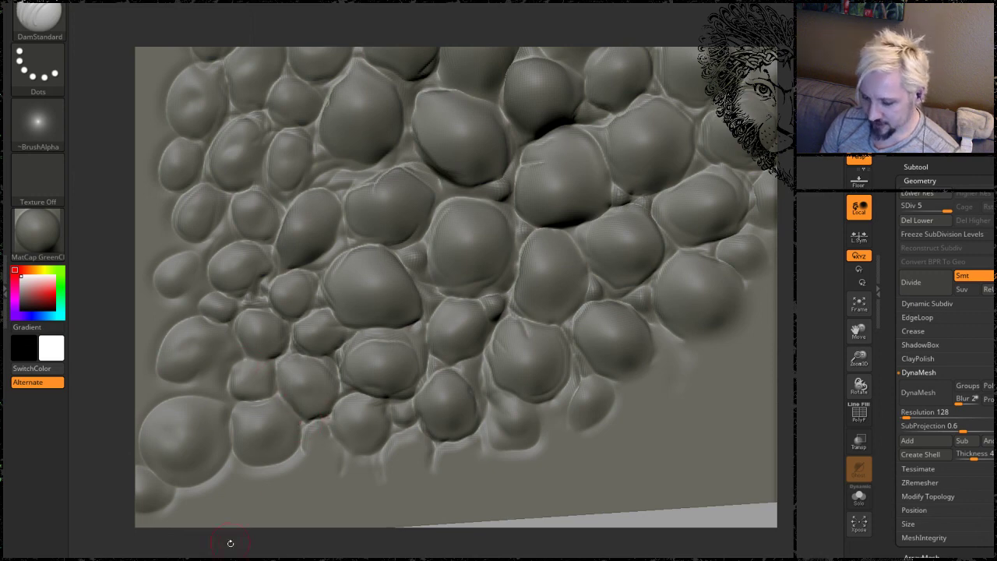
# Carve tapering creases outward from the gaps between the scales along the cluster's left edge, and smooth them into the plane.
pyautogui.keyDown('alt'); pyautogui.moveTo(231, 544); pyautogui.dragTo(276, 483); pyautogui.keyUp('alt')
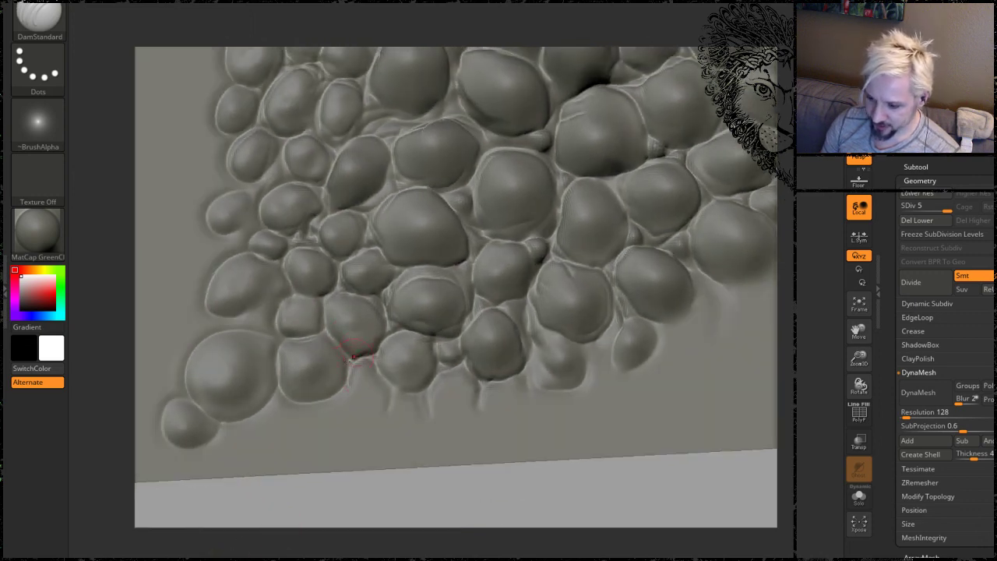
pyautogui.press('shift')
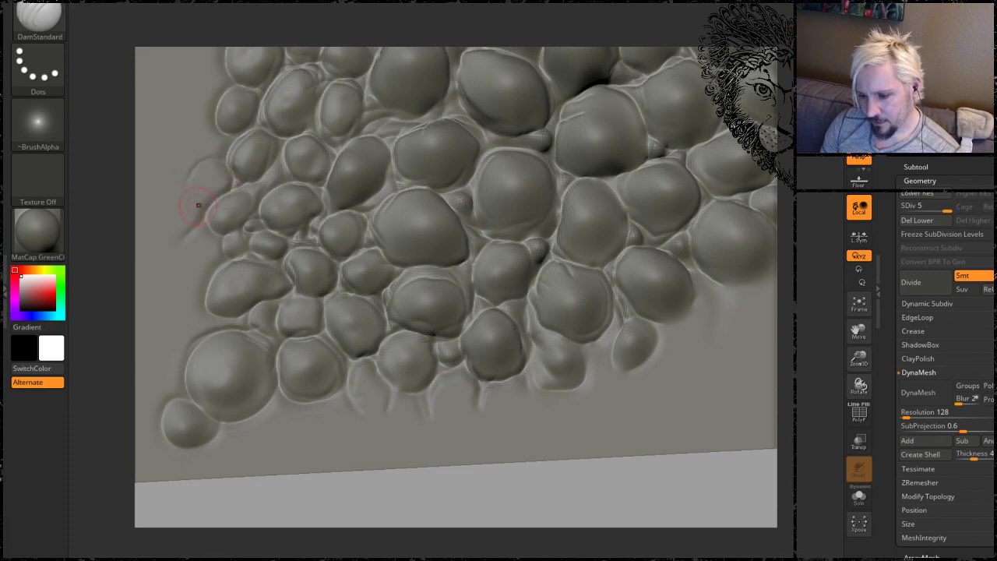
pyautogui.press('shift')
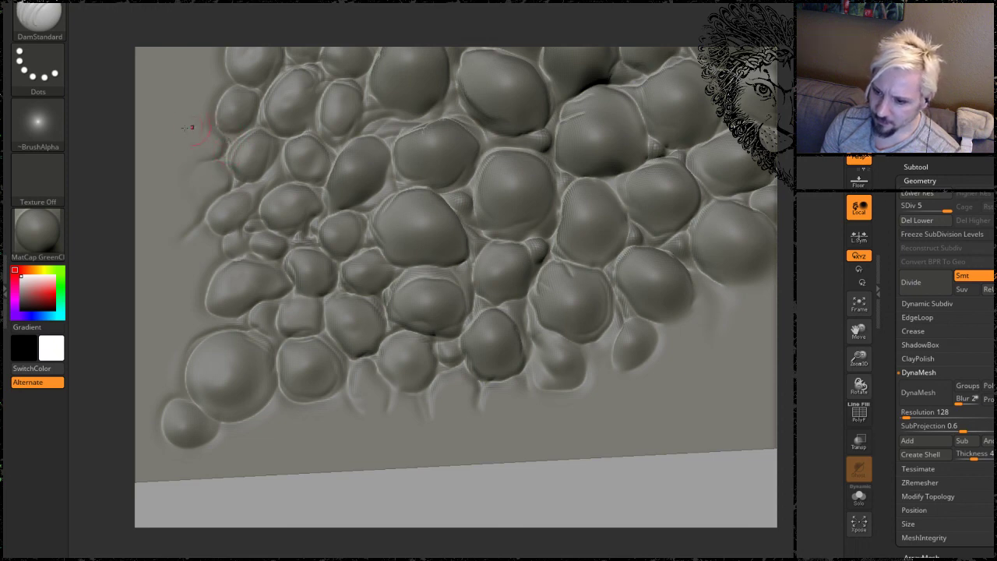
pyautogui.moveTo(183, 122); pyautogui.dragTo(218, 121)
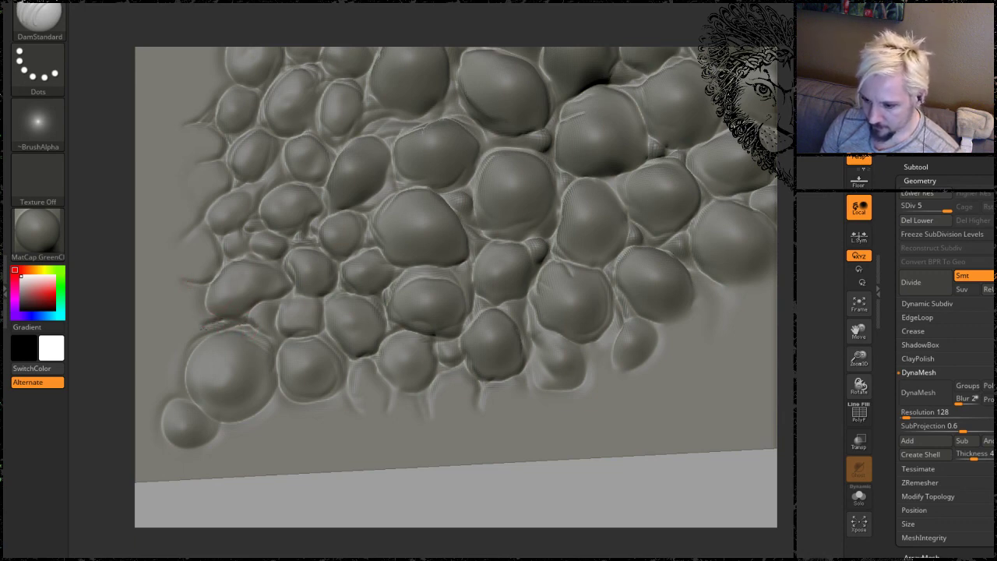
pyautogui.press('shift')
pyautogui.press('shift')
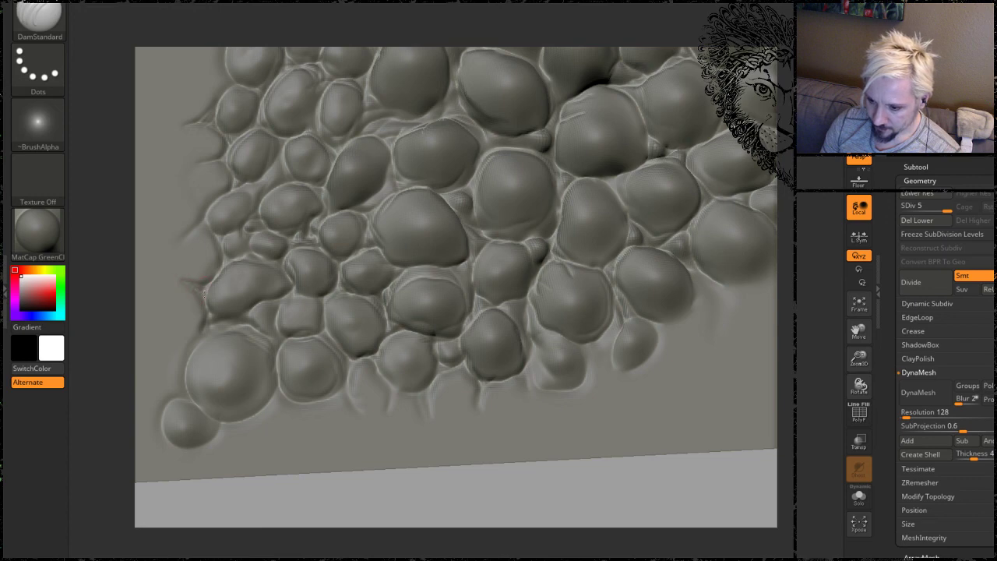
# Carve and smooth grooves around the large round scale and the small scale at the cluster's lower-left corner, with creases along the adjoining lower edge.
pyautogui.press('shift')
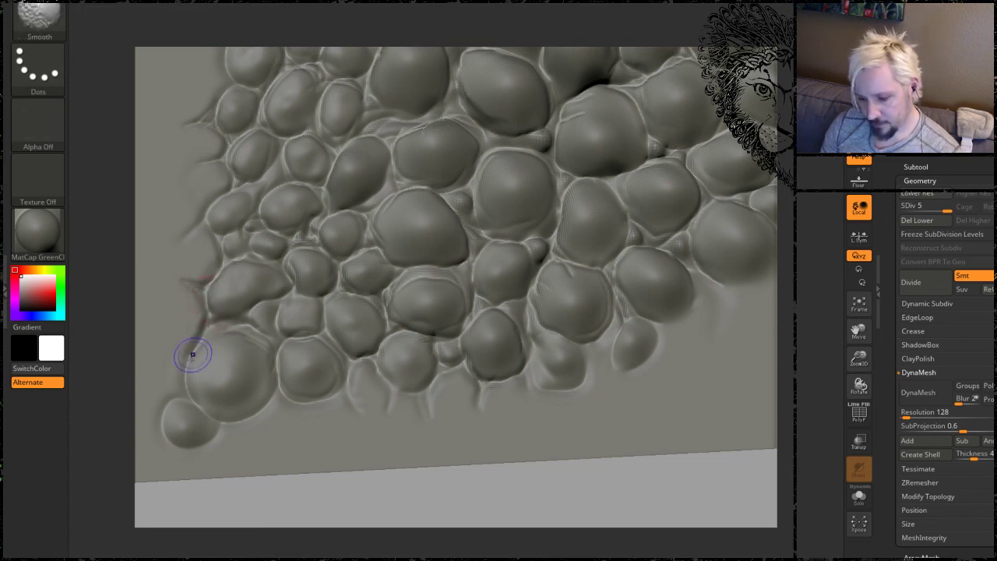
pyautogui.moveTo(196, 347); pyautogui.dragTo(159, 367)
pyautogui.press('shift')
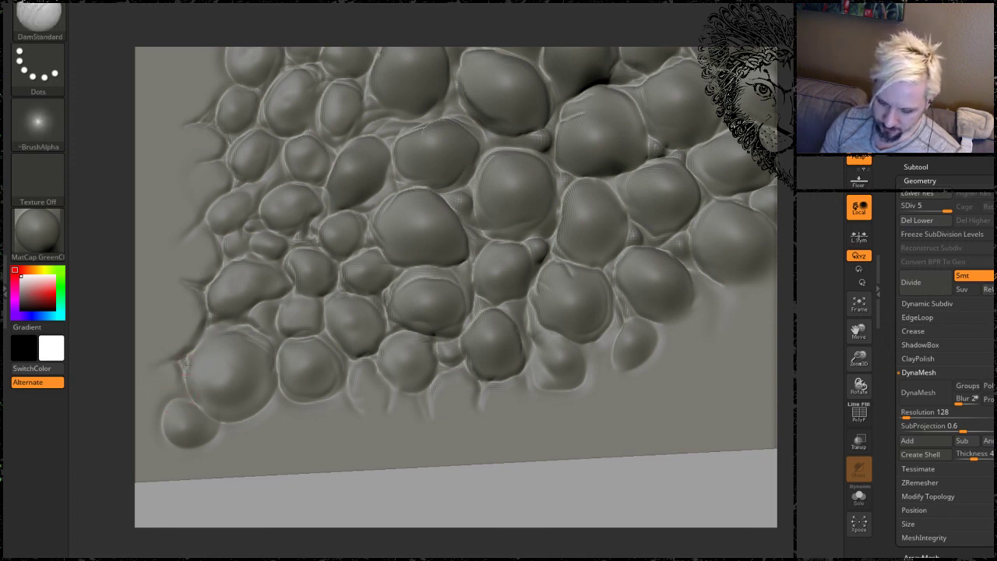
pyautogui.moveTo(183, 371)
pyautogui.mouseDown()
pyautogui.moveTo(175, 386)
pyautogui.moveTo(185, 397)
pyautogui.mouseUp()
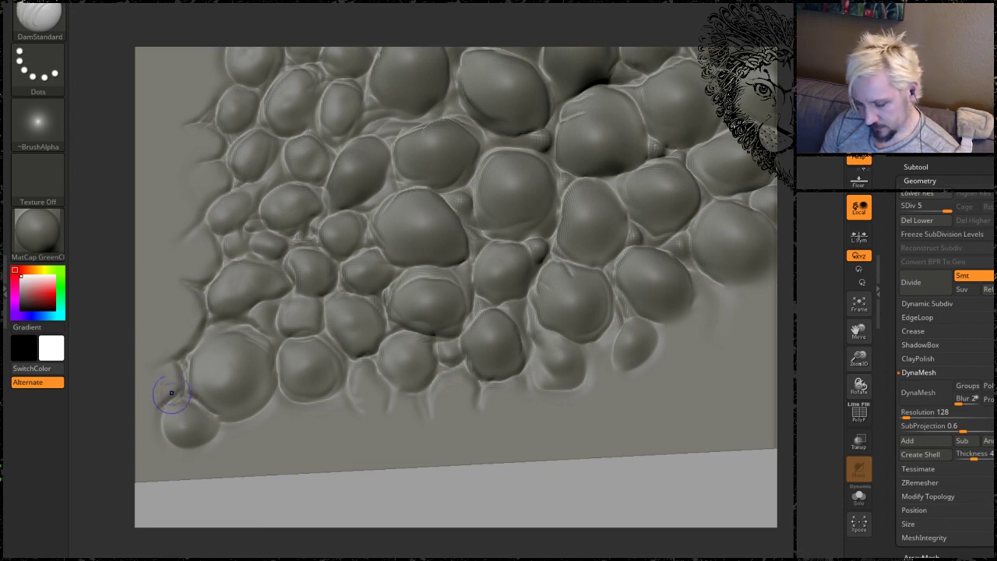
pyautogui.moveTo(171, 392)
pyautogui.keyDown('shift'); pyautogui.mouseDown()
pyautogui.moveTo(187, 408)
pyautogui.moveTo(186, 460)
pyautogui.mouseUp(); pyautogui.keyUp('shift')
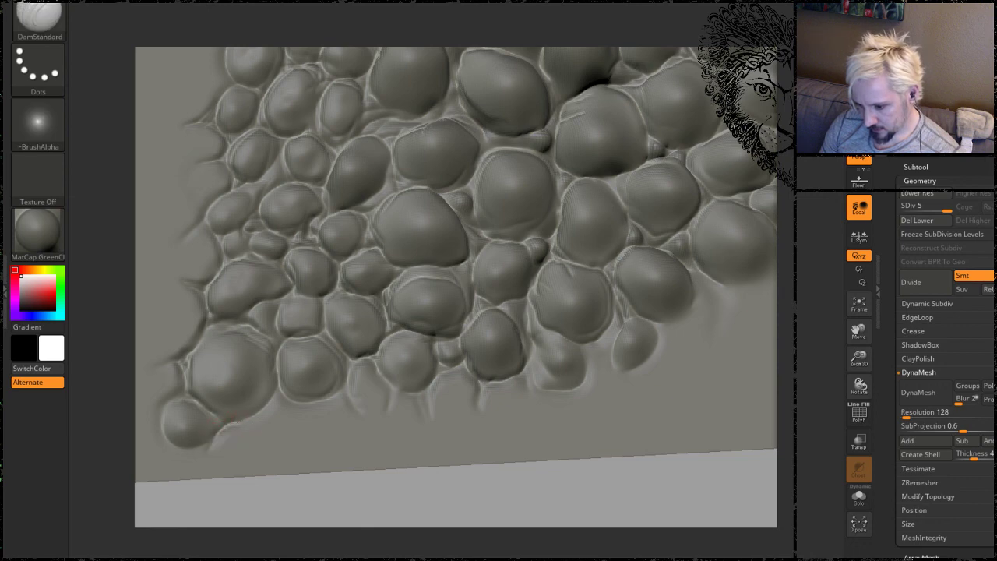
pyautogui.moveTo(206, 413); pyautogui.dragTo(269, 404)
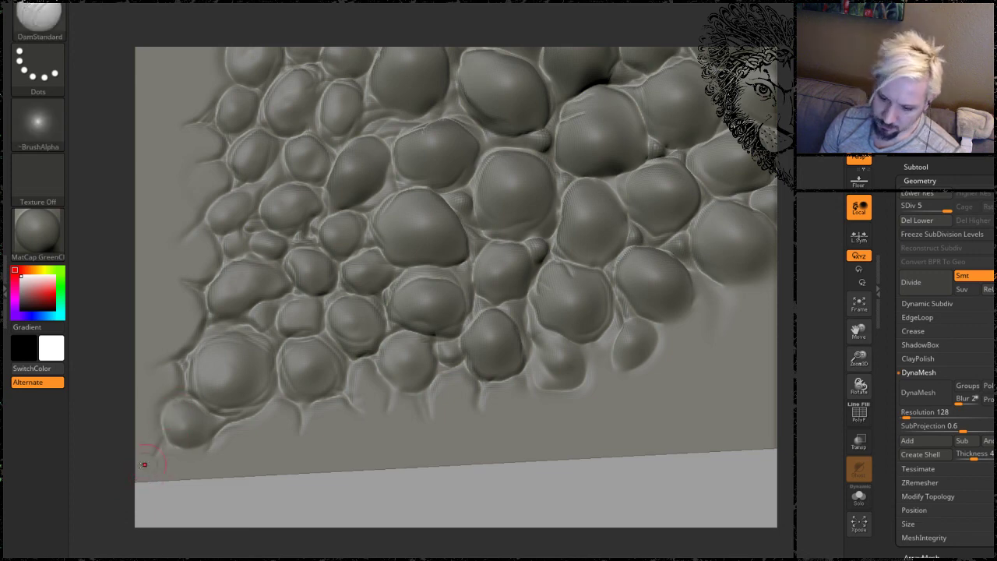
pyautogui.keyDown('shift'); pyautogui.moveTo(167, 442); pyautogui.dragTo(171, 445); pyautogui.keyUp('shift')
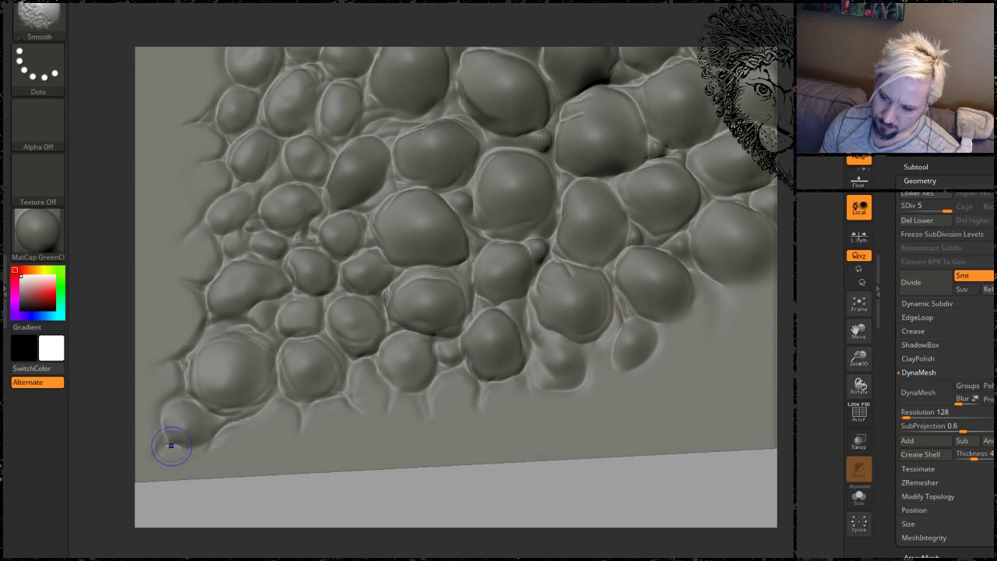
# Check the whole scale patch, and switch to Photos to compare it with the long-neck-turtle.jpg skin reference.
pyautogui.keyDown('alt'); pyautogui.moveTo(446, 498); pyautogui.dragTo(426, 401); pyautogui.keyUp('alt')
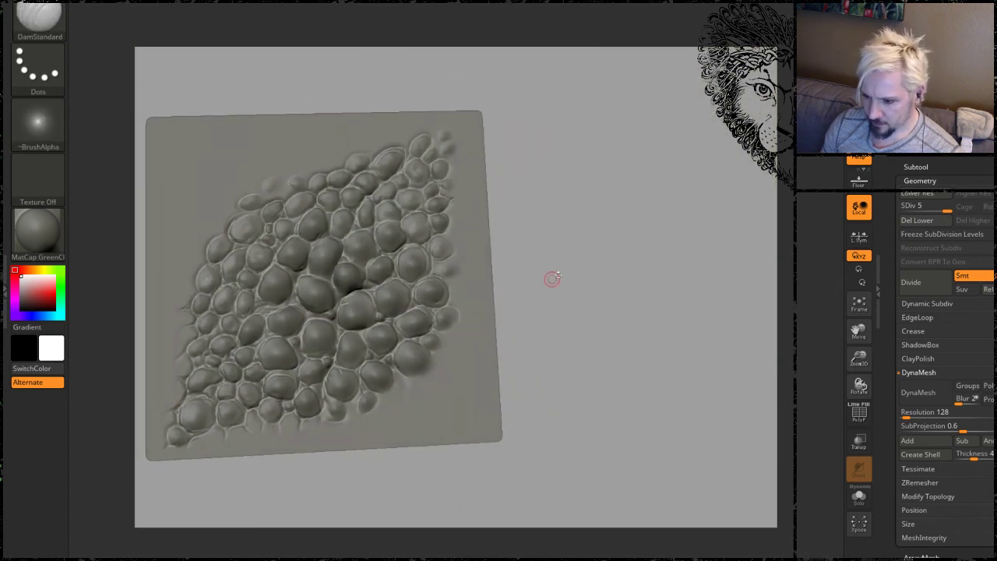
pyautogui.moveTo(550, 278); pyautogui.dragTo(596, 262)
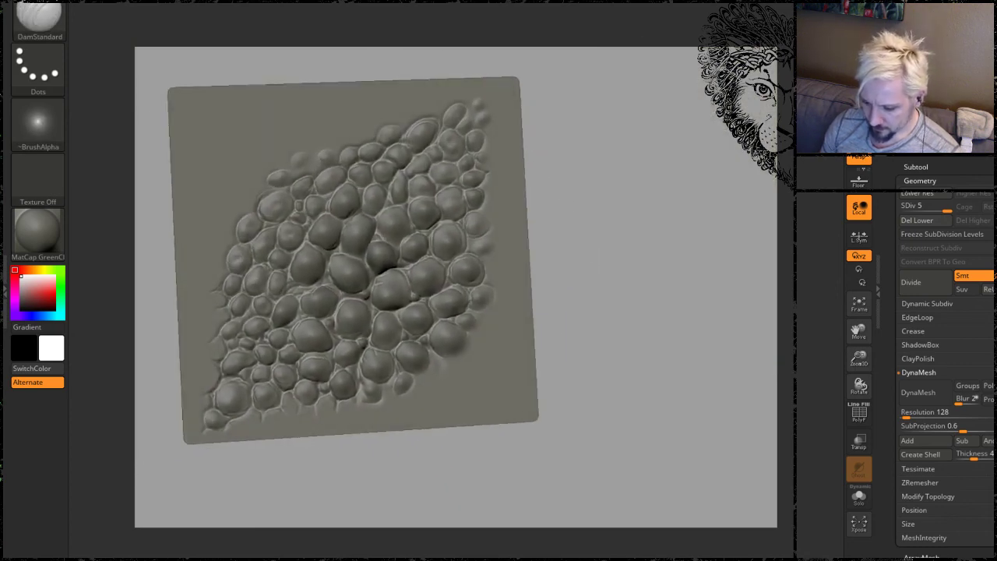
pyautogui.hotkey('alt', 'Tab')
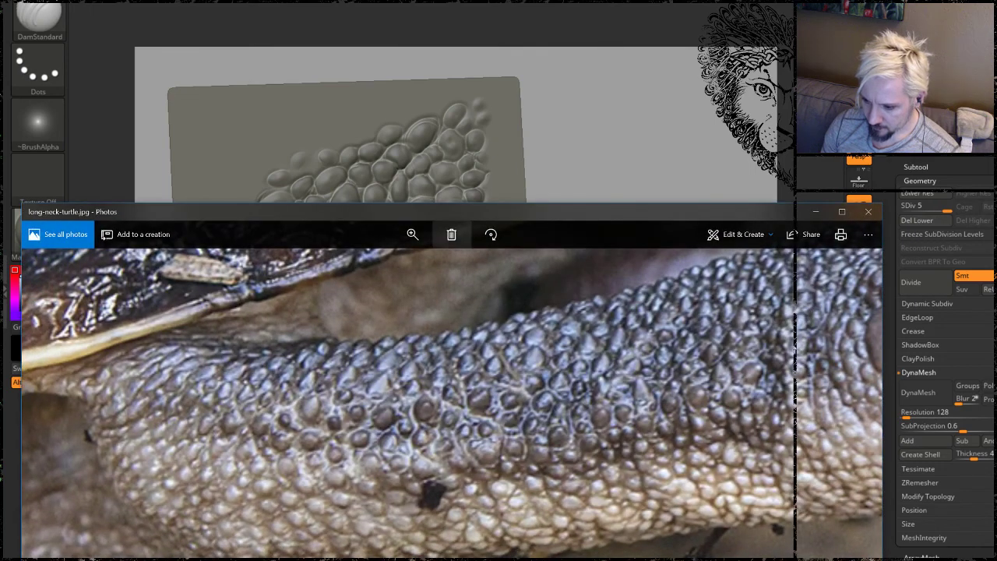
pyautogui.moveTo(502, 217); pyautogui.dragTo(449, 210)
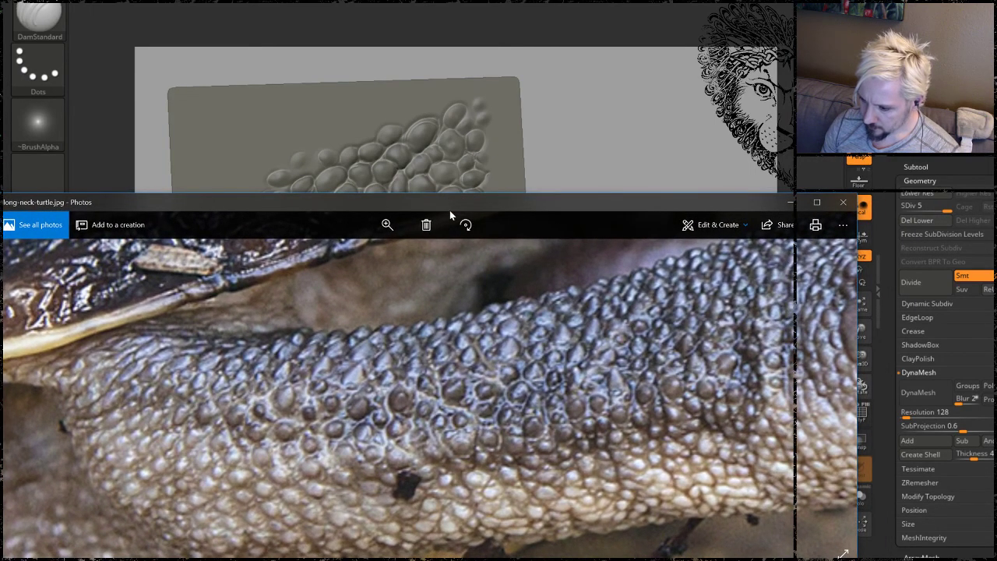
pyautogui.click(791, 202)
# Carve and smooth the grooves between the large central scale and the scales directly below it.
pyautogui.moveTo(623, 280)
pyautogui.mouseDown()
pyautogui.moveTo(637, 325)
pyautogui.moveTo(596, 221)
pyautogui.moveTo(278, 262)
pyautogui.mouseUp()
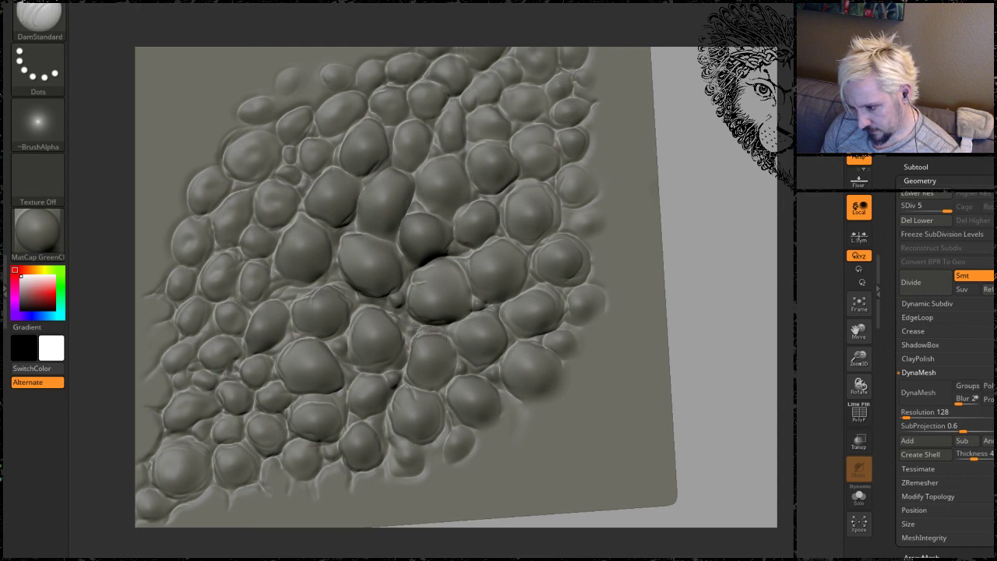
pyautogui.press('shift')
pyautogui.moveTo(699, 298)
pyautogui.keyDown('alt'); pyautogui.mouseDown()
pyautogui.moveTo(716, 299)
pyautogui.moveTo(687, 315)
pyautogui.mouseUp(); pyautogui.keyUp('alt')
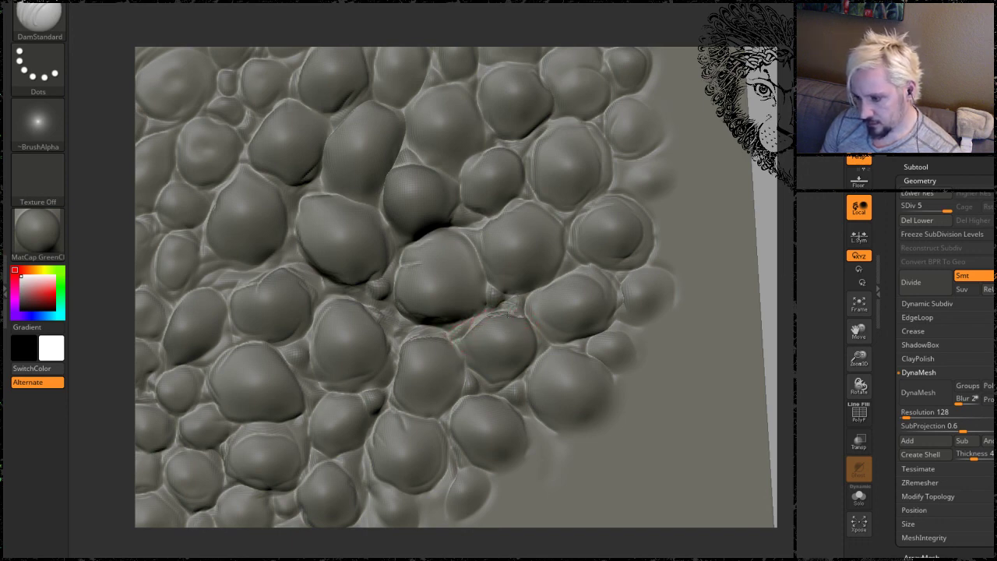
pyautogui.press('shift')
pyautogui.keyDown('shift'); pyautogui.moveTo(500, 310); pyautogui.dragTo(425, 339); pyautogui.keyUp('shift')
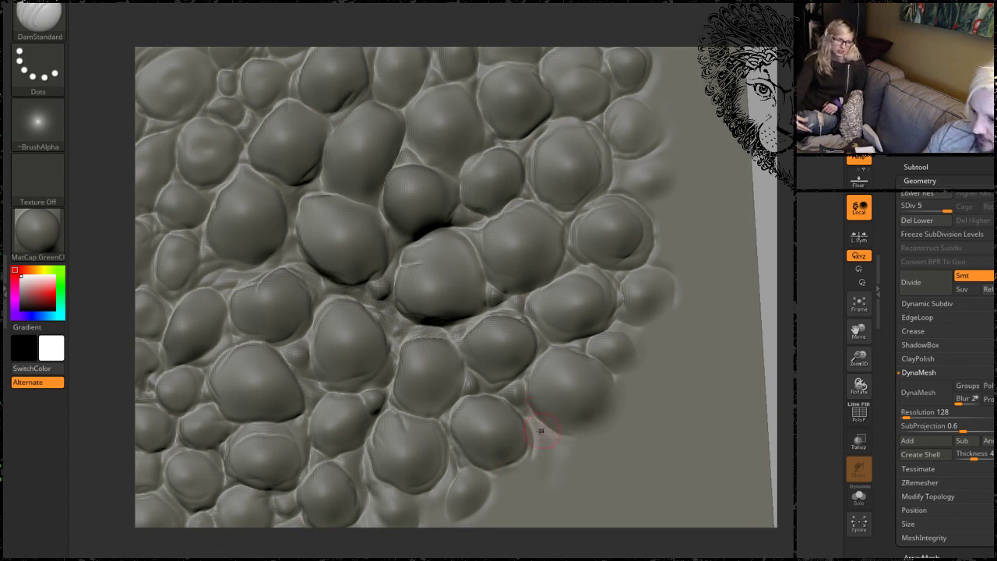
# Outline the large round scale at the lower-right edge and refine the grooves around the wide oval scale above it, smoothing where needed.
pyautogui.keyDown('alt'); pyautogui.moveTo(790, 277); pyautogui.dragTo(658, 252); pyautogui.keyUp('alt')
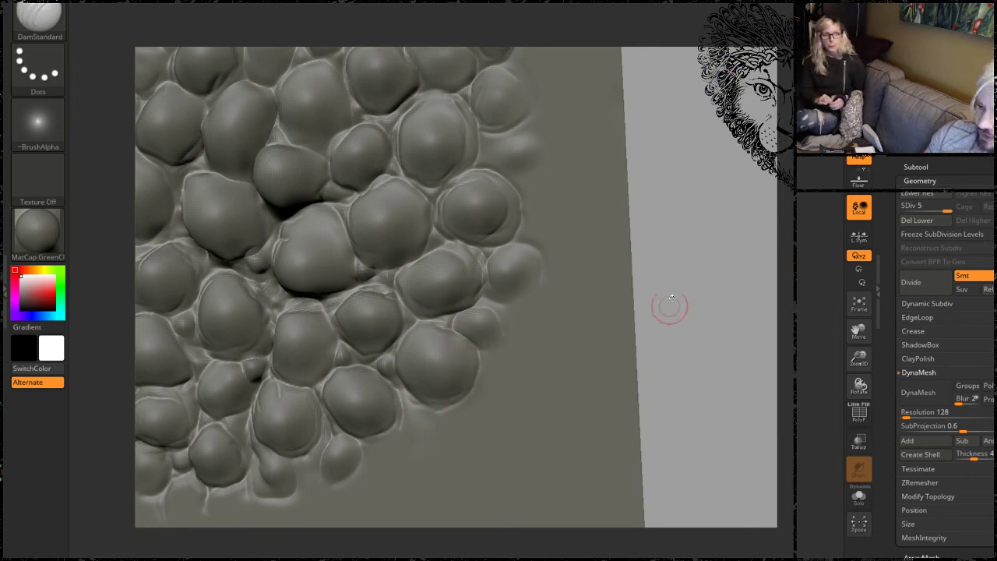
pyautogui.moveTo(669, 308); pyautogui.dragTo(691, 307)
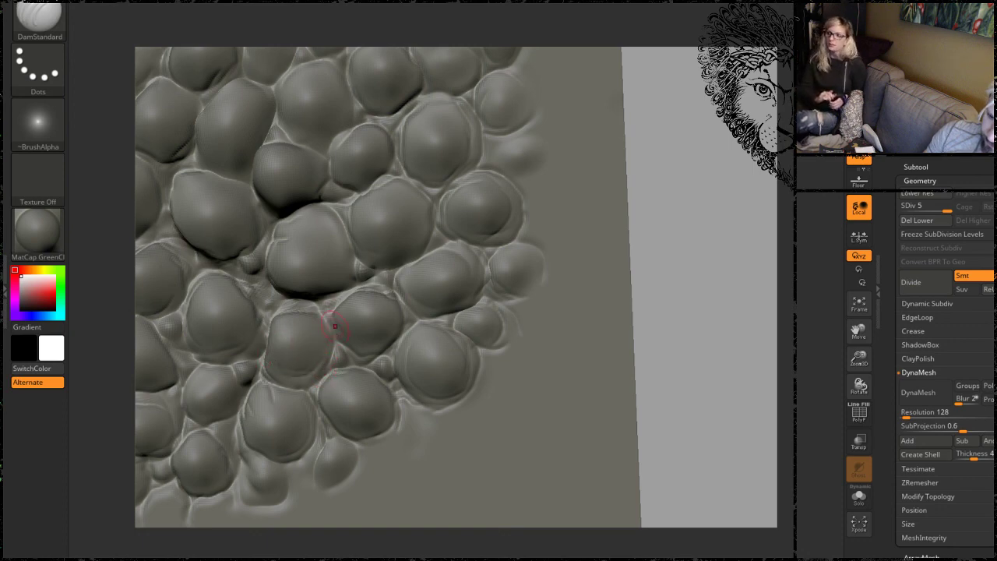
pyautogui.moveTo(669, 283); pyautogui.dragTo(727, 217)
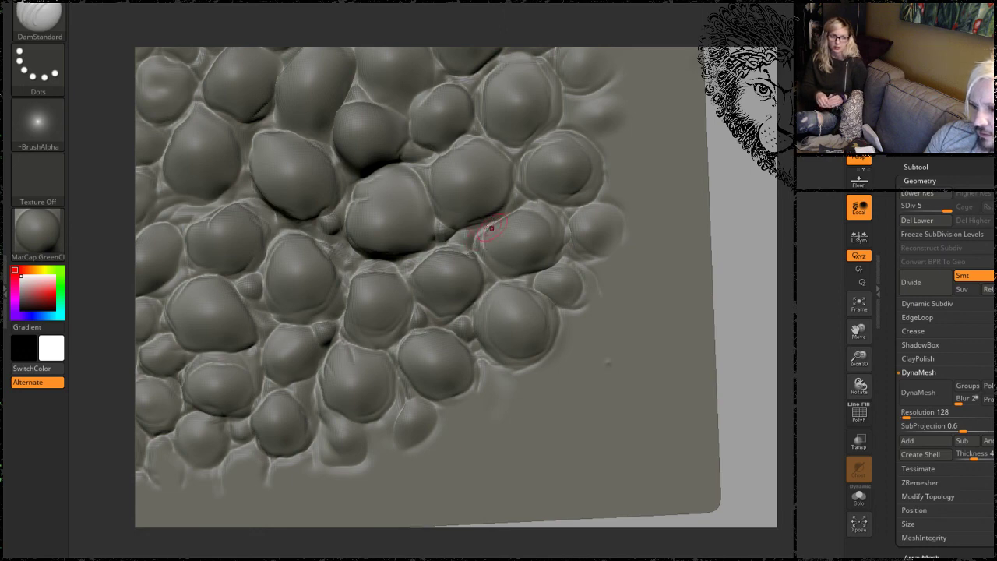
pyautogui.press('shift')
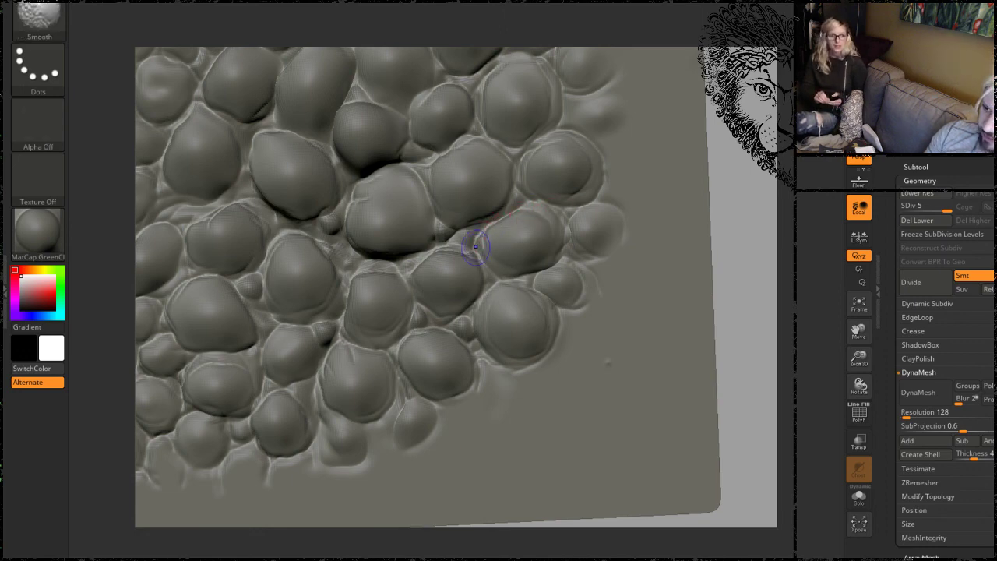
pyautogui.moveTo(529, 202)
pyautogui.keyDown('shift'); pyautogui.mouseDown()
pyautogui.moveTo(524, 194)
pyautogui.moveTo(517, 215)
pyautogui.moveTo(541, 203)
pyautogui.mouseUp(); pyautogui.keyUp('shift')
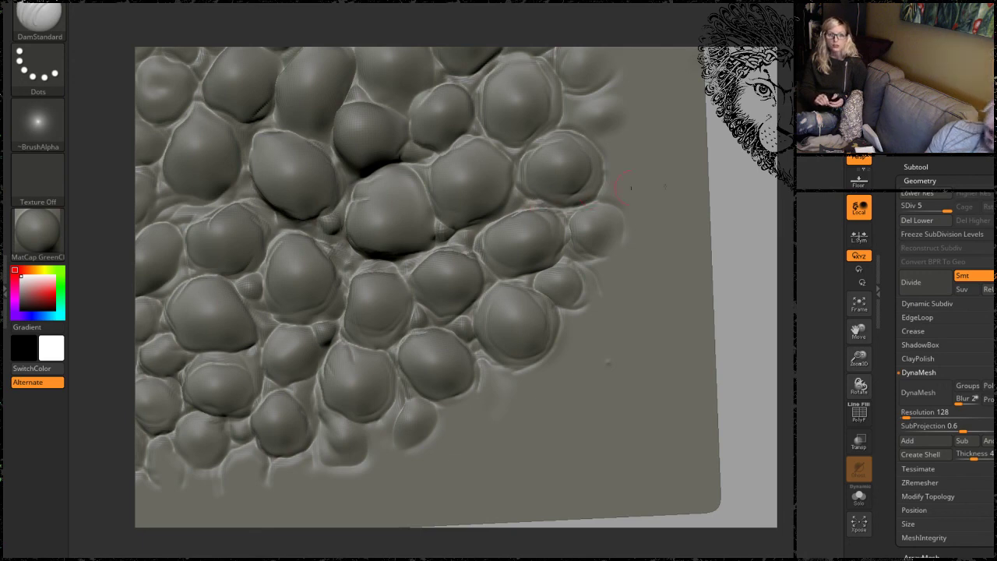
# Carve tapering creases outward between the scales on the cluster's right edge, and outline a tiny scale in the gap beside them.
pyautogui.moveTo(739, 261)
pyautogui.keyDown('alt'); pyautogui.mouseDown()
pyautogui.moveTo(708, 205)
pyautogui.moveTo(704, 247)
pyautogui.moveTo(699, 223)
pyautogui.moveTo(703, 323)
pyautogui.mouseUp(); pyautogui.keyUp('alt')
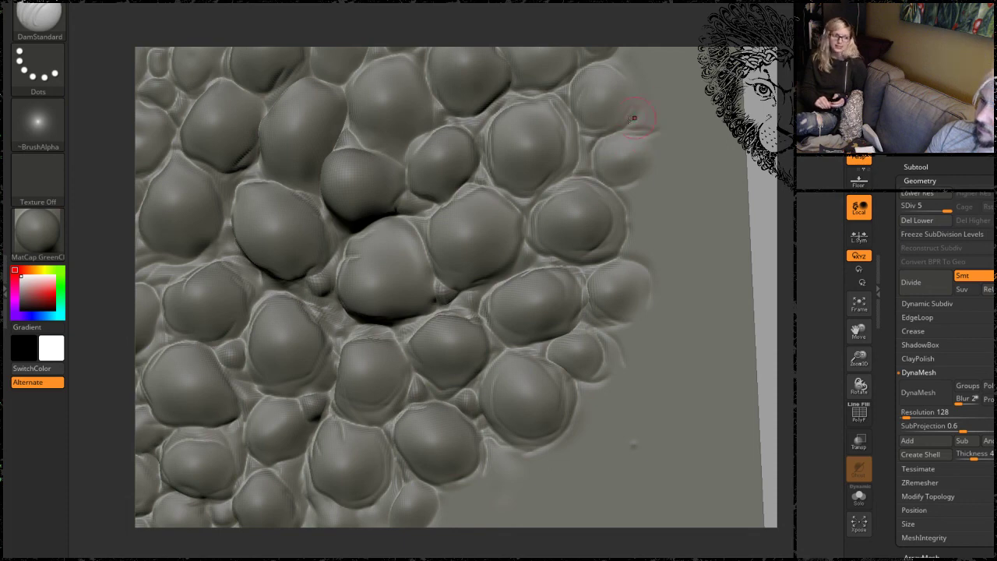
pyautogui.press('shift')
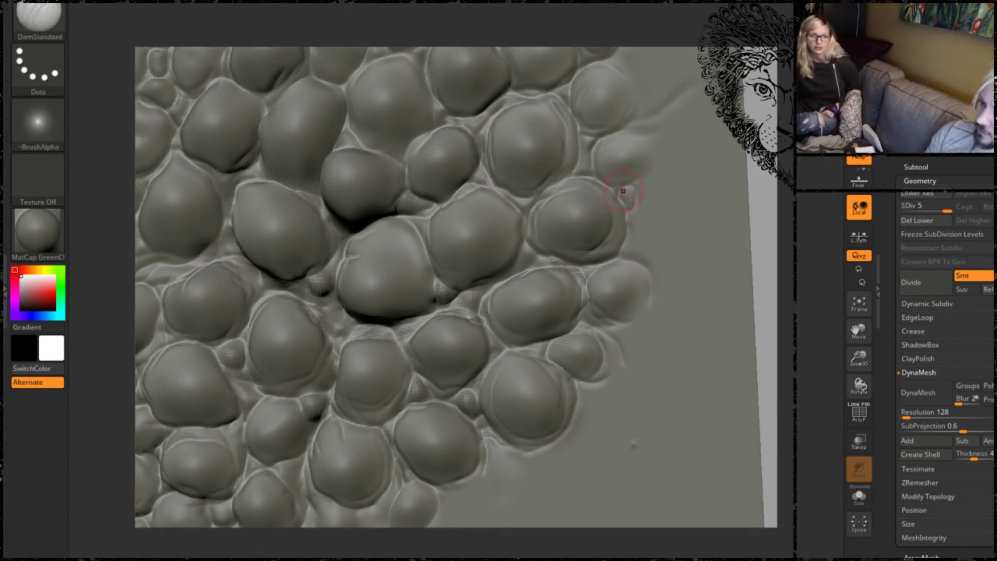
pyautogui.moveTo(623, 191)
pyautogui.mouseDown()
pyautogui.moveTo(632, 218)
pyautogui.moveTo(638, 199)
pyautogui.mouseUp()
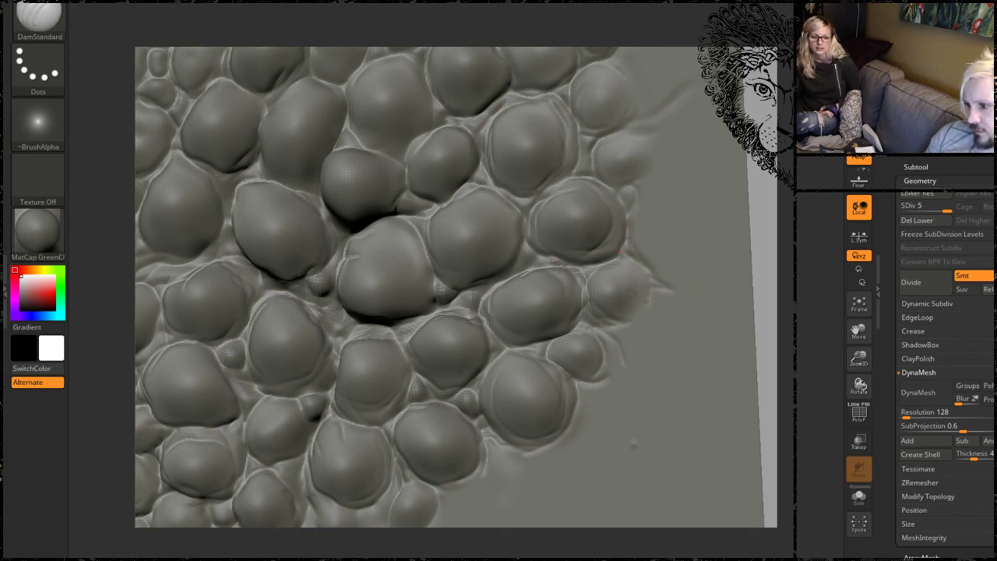
pyautogui.press('shift')
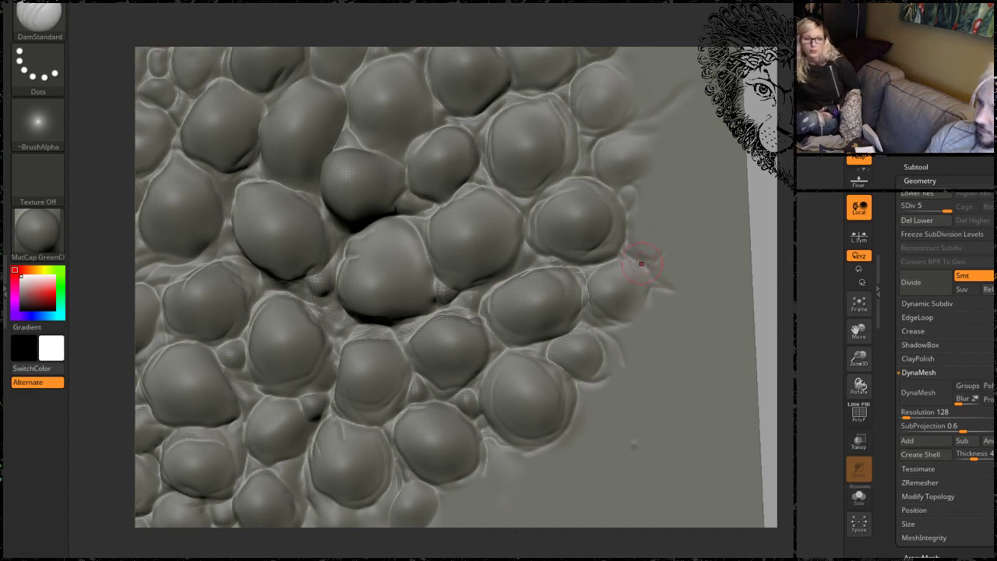
# Smooth away the stray dot on the flat surface and carve short creases beside the large round lower-right scale.
pyautogui.press('shift')
pyautogui.press('shift')
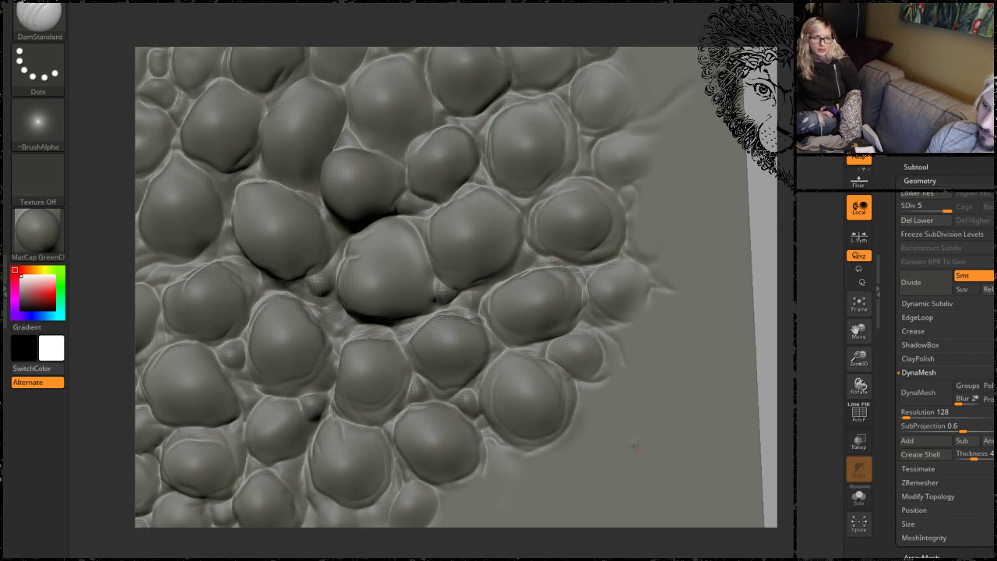
pyautogui.press('shift')
pyautogui.press('shift')
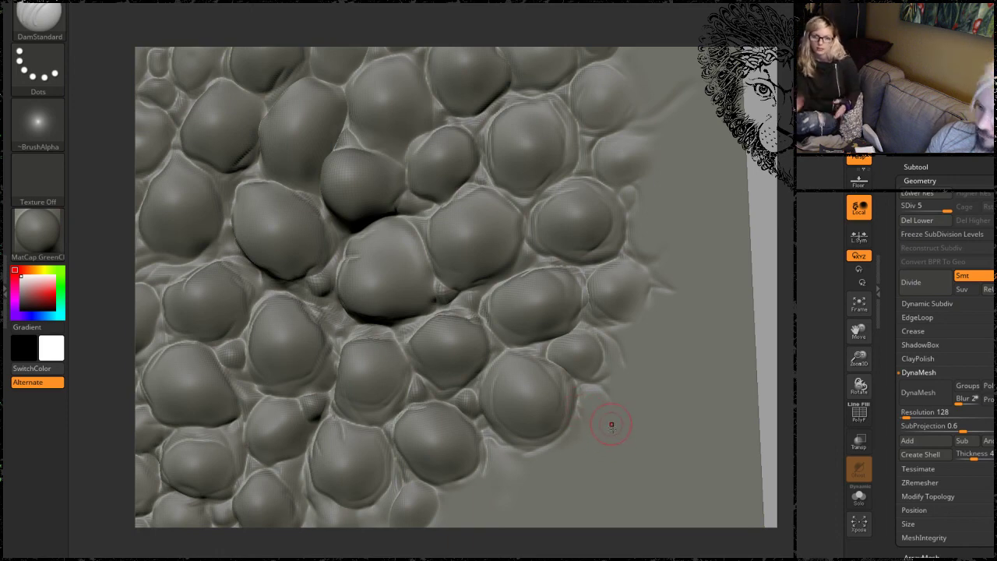
pyautogui.press('shift')
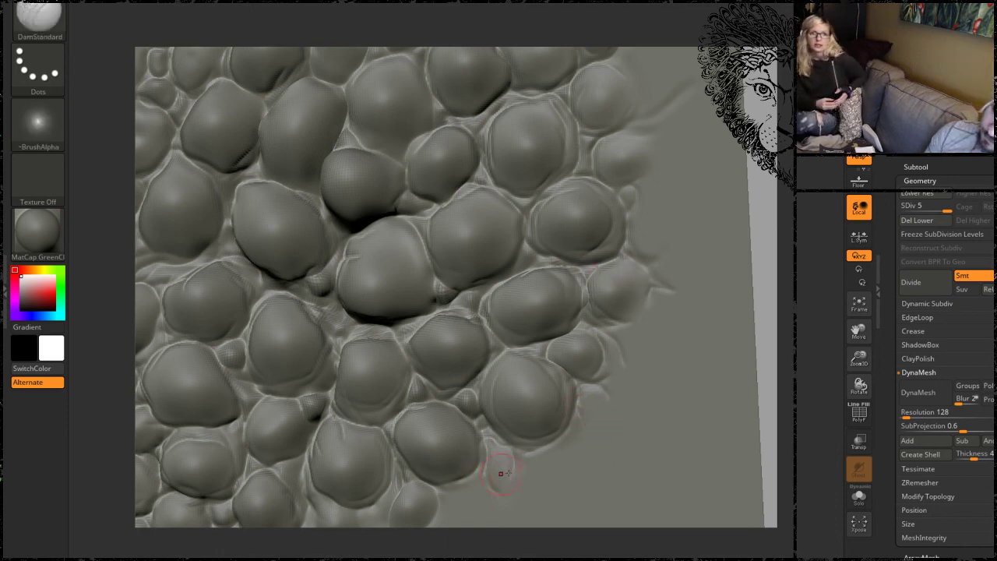
# Smooth the surface beside the lower-right scales and switch the model's material to MatCap Gray.
pyautogui.press('shift')
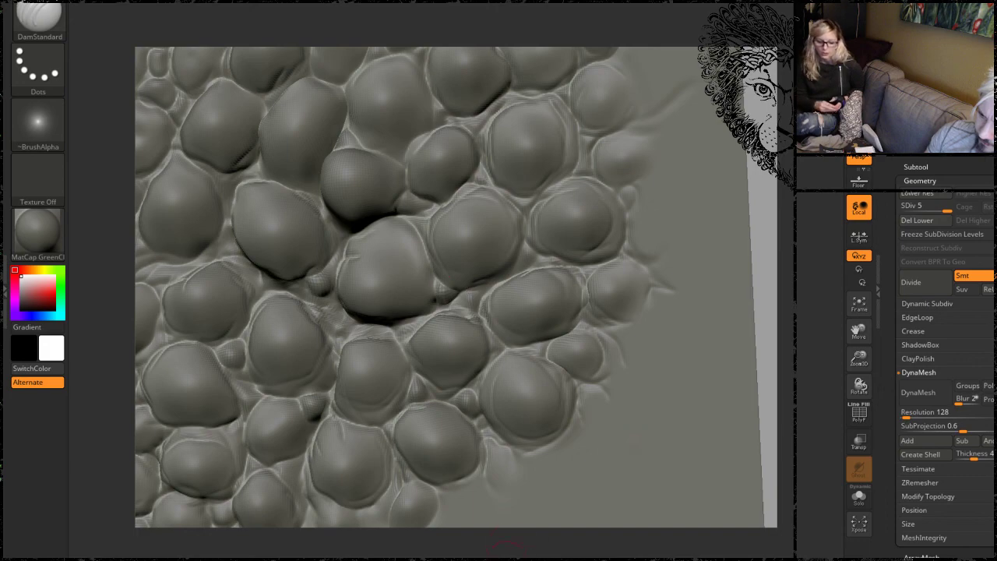
pyautogui.click(510, 543)
pyautogui.moveTo(800, 221); pyautogui.dragTo(839, 224)
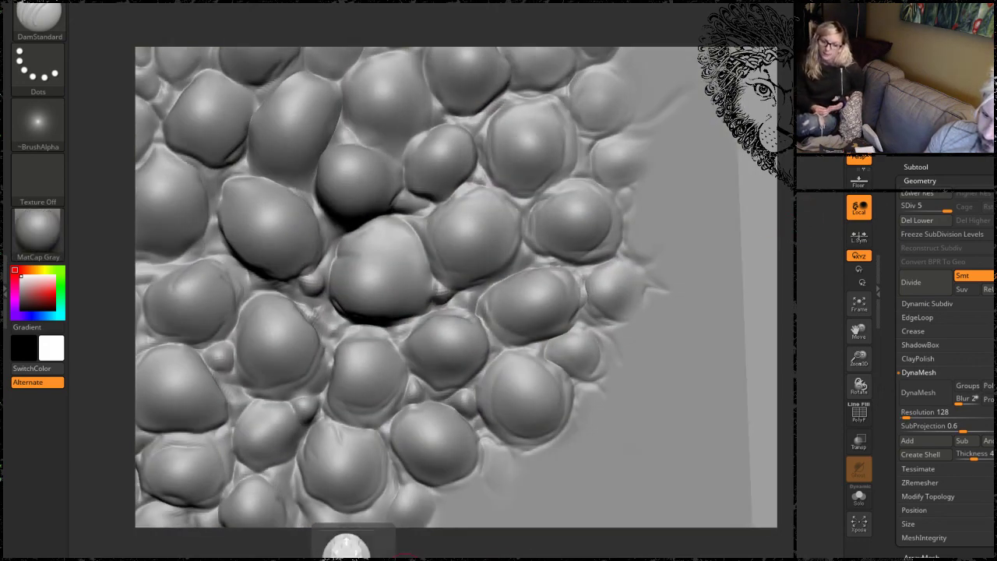
# Examine the neck and head scales in the long-neck-turtle.jpg reference photo, and return to the sculpt.
pyautogui.click(406, 559)
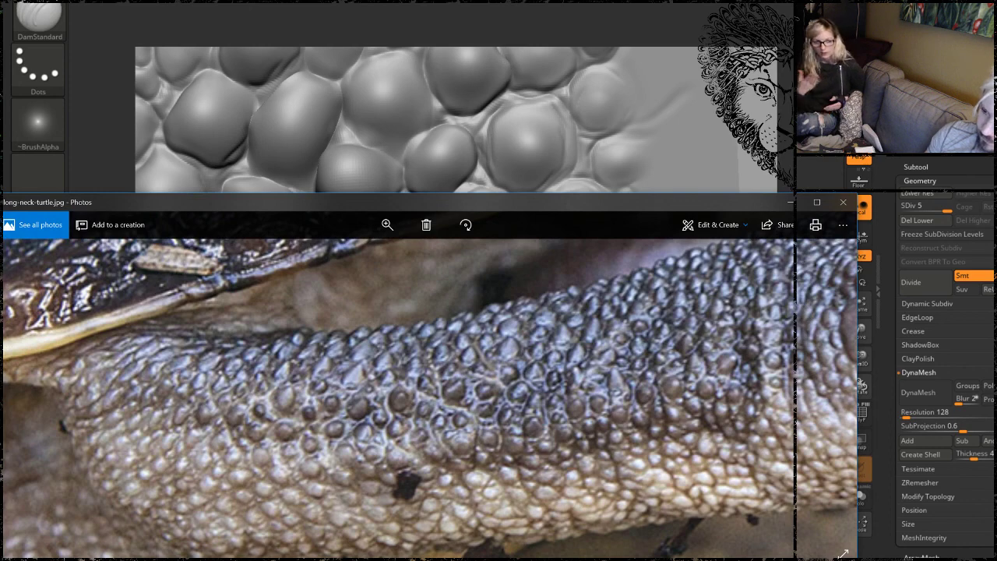
pyautogui.moveTo(623, 374); pyautogui.dragTo(253, 443)
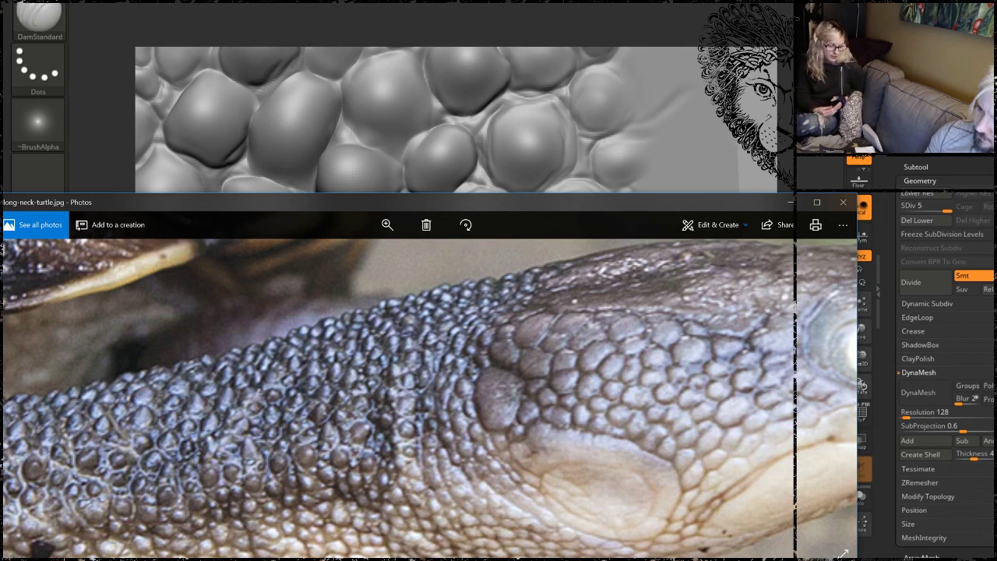
pyautogui.moveTo(554, 204); pyautogui.dragTo(517, 133)
pyautogui.press('Right')
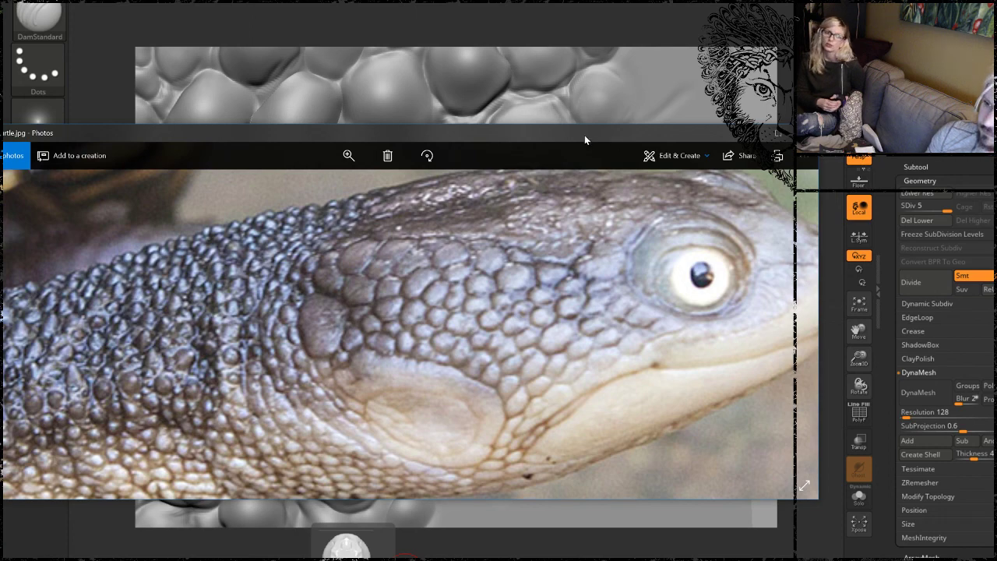
pyautogui.moveTo(584, 135); pyautogui.dragTo(617, 530)
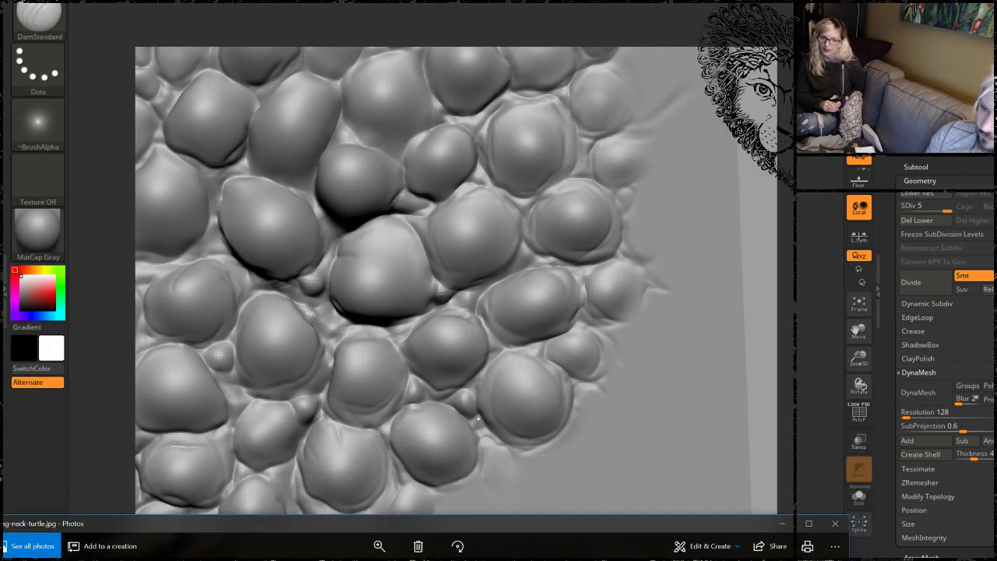
pyautogui.click(628, 188)
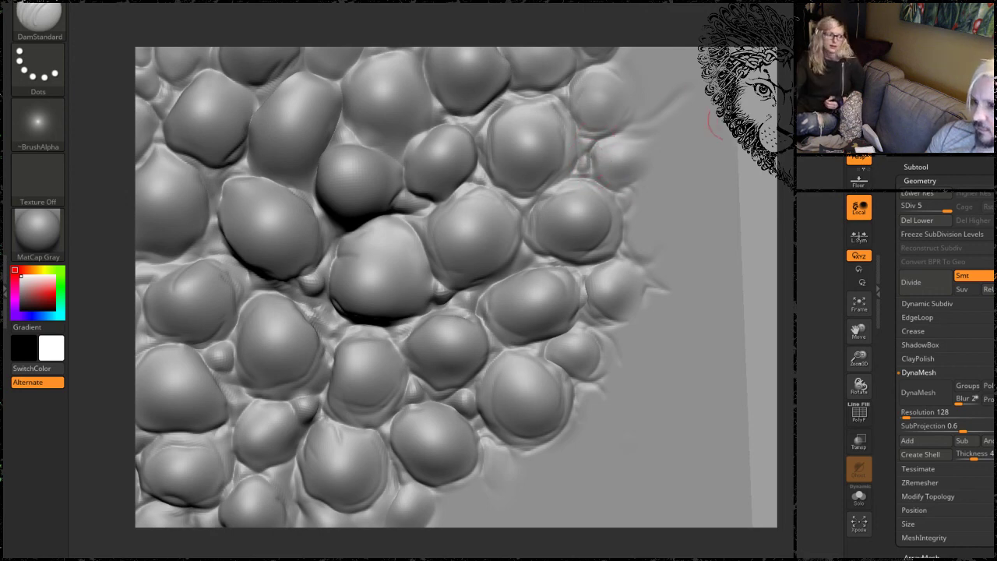
# Carve grooves around the scales on the cluster's upper-right edge, add tiny scales in a gap, and smooth the outermost ones into the surface.
pyautogui.keyDown('alt'); pyautogui.moveTo(752, 105); pyautogui.dragTo(636, 282); pyautogui.keyUp('alt')
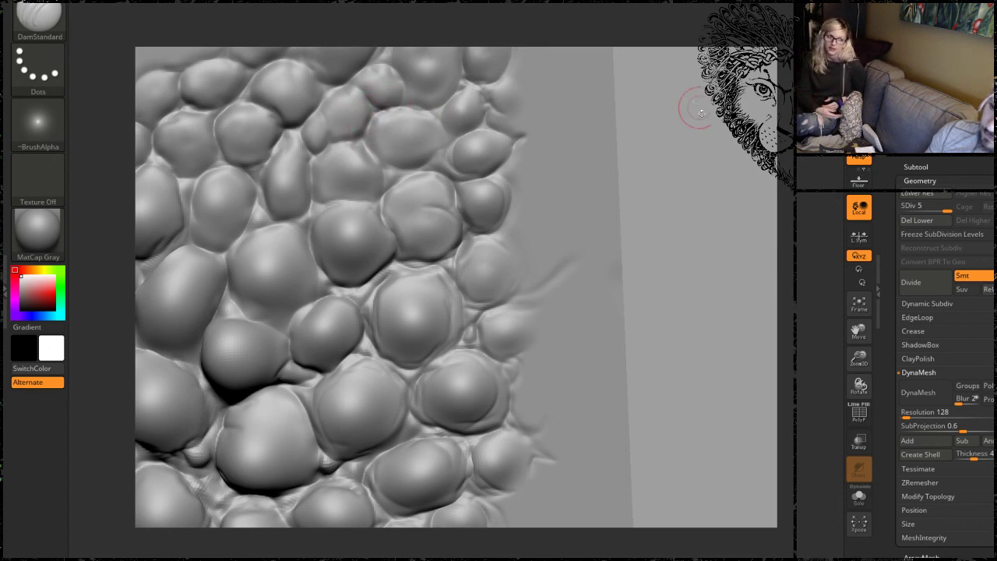
pyautogui.moveTo(700, 113)
pyautogui.mouseDown()
pyautogui.moveTo(452, 194)
pyautogui.moveTo(366, 241)
pyautogui.mouseUp()
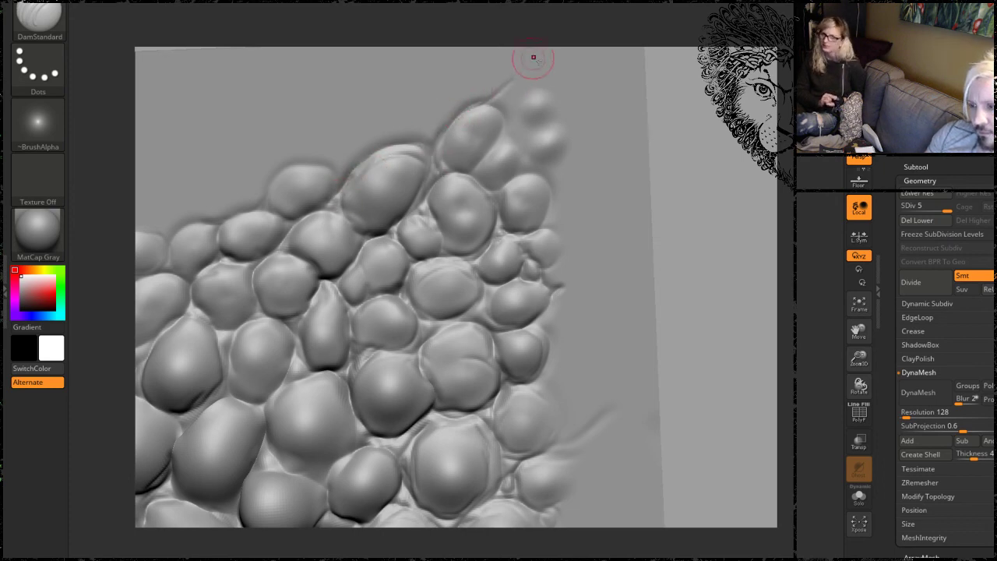
pyautogui.moveTo(693, 99)
pyautogui.mouseDown()
pyautogui.moveTo(519, 160)
pyautogui.moveTo(509, 207)
pyautogui.moveTo(497, 201)
pyautogui.mouseUp()
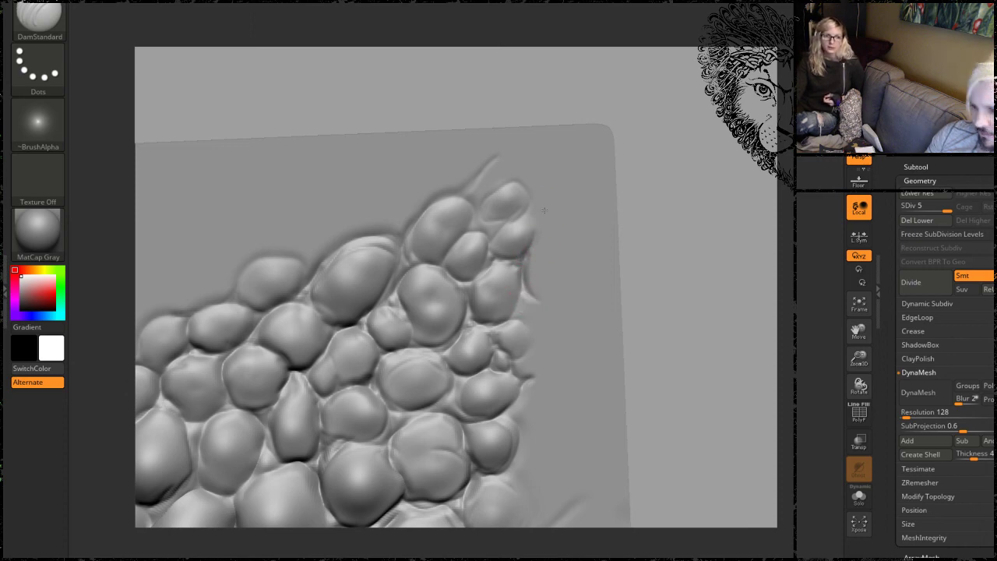
pyautogui.press('shift')
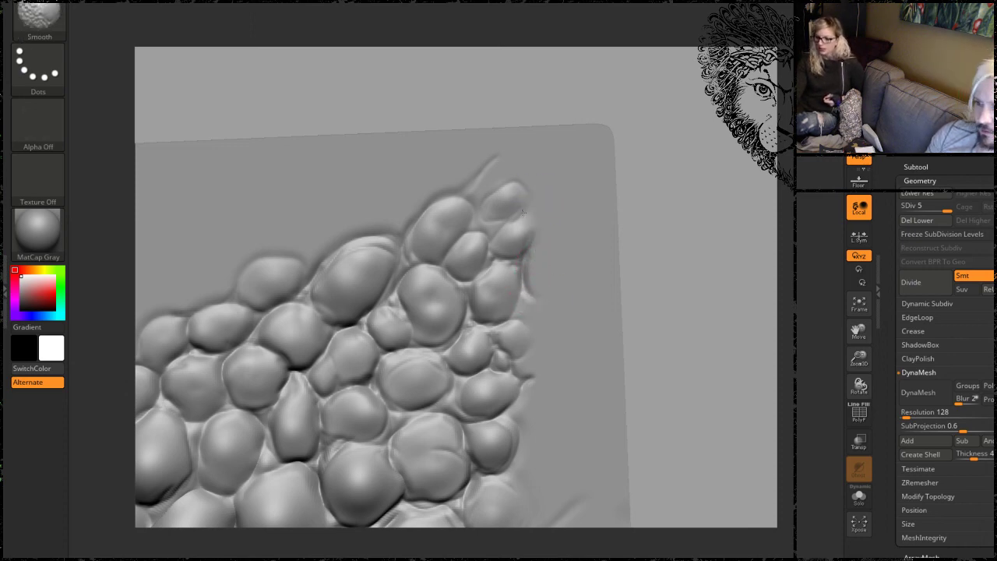
pyautogui.keyDown('shift'); pyautogui.moveTo(497, 162); pyautogui.dragTo(506, 222); pyautogui.keyUp('shift')
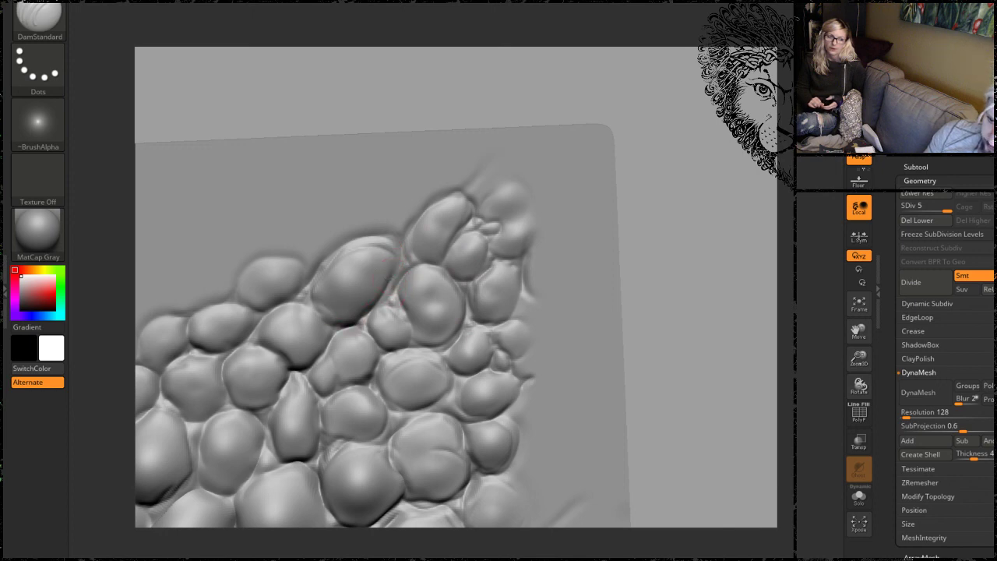
# Carve a new small scale above the large oval scale on the cluster's upper edge, and smooth its surroundings.
pyautogui.keyDown('alt'); pyautogui.moveTo(411, 89); pyautogui.dragTo(492, 81); pyautogui.keyUp('alt')
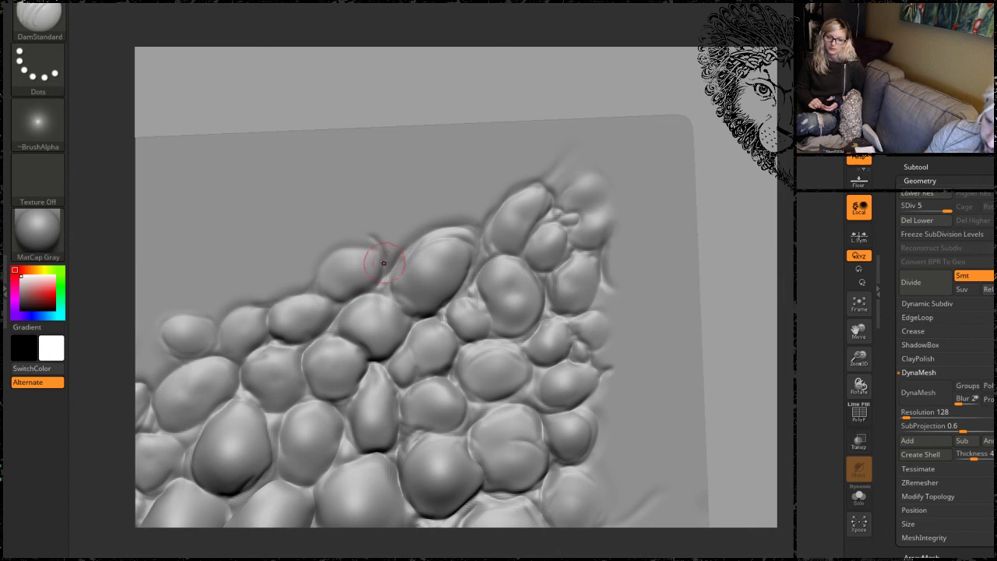
pyautogui.press('shift')
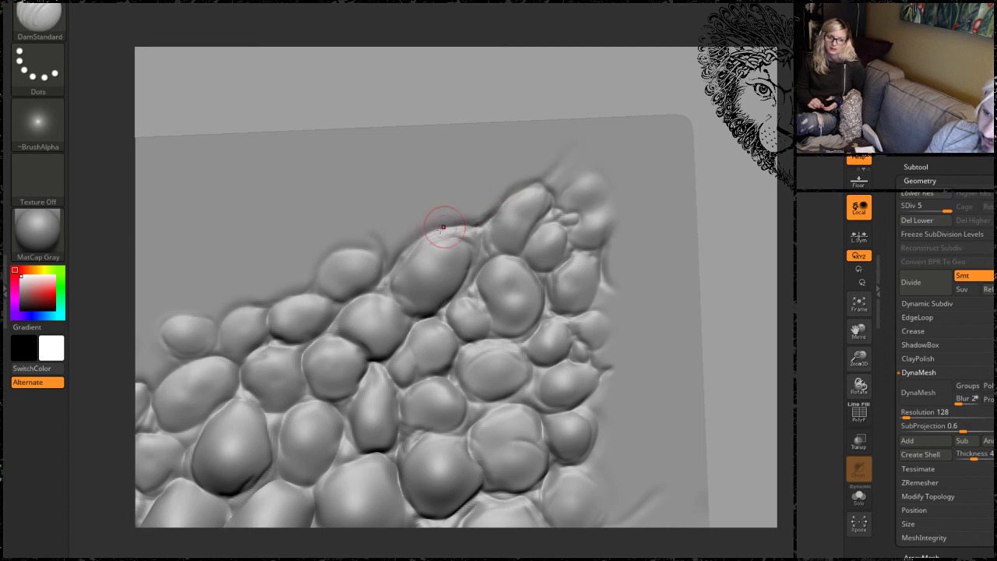
pyautogui.moveTo(445, 221)
pyautogui.mouseDown()
pyautogui.moveTo(498, 180)
pyautogui.moveTo(476, 184)
pyautogui.moveTo(506, 195)
pyautogui.moveTo(437, 214)
pyautogui.moveTo(498, 183)
pyautogui.moveTo(529, 186)
pyautogui.moveTo(446, 209)
pyautogui.mouseUp()
pyautogui.press('shift')
pyautogui.keyDown('shift'); pyautogui.moveTo(510, 190); pyautogui.dragTo(455, 200); pyautogui.keyUp('shift')
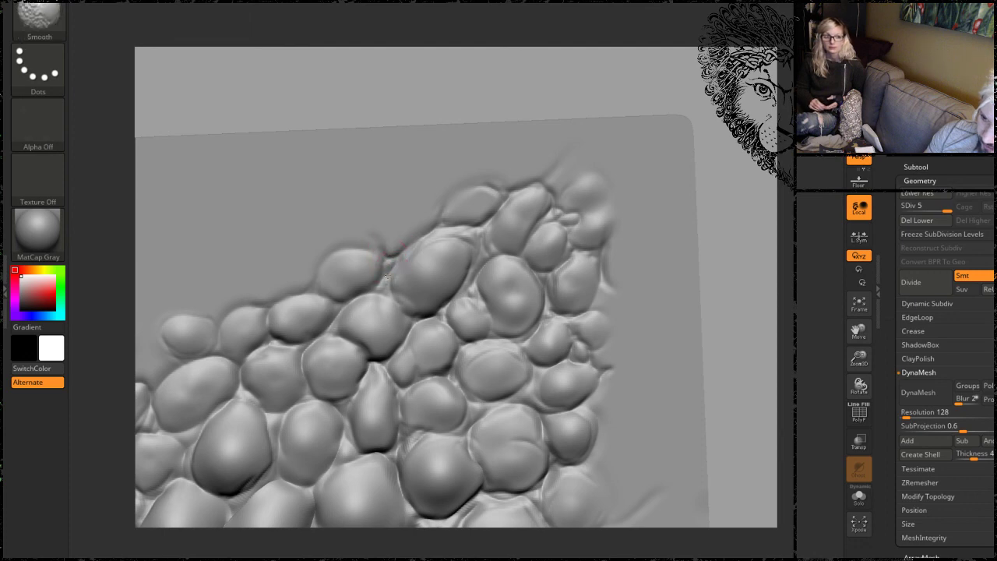
# Outline a narrow scale in the gap on the cluster's upper-left edge, and smooth it into the faint scale above.
pyautogui.keyDown('alt'); pyautogui.moveTo(518, 107); pyautogui.dragTo(608, 78); pyautogui.keyUp('alt')
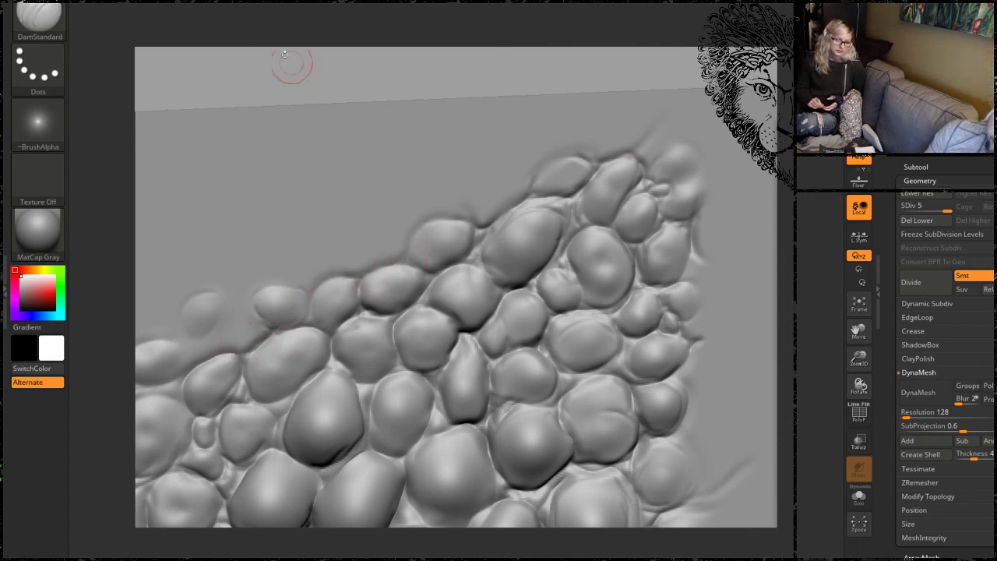
pyautogui.keyDown('alt'); pyautogui.moveTo(263, 89); pyautogui.dragTo(379, 34); pyautogui.keyUp('alt')
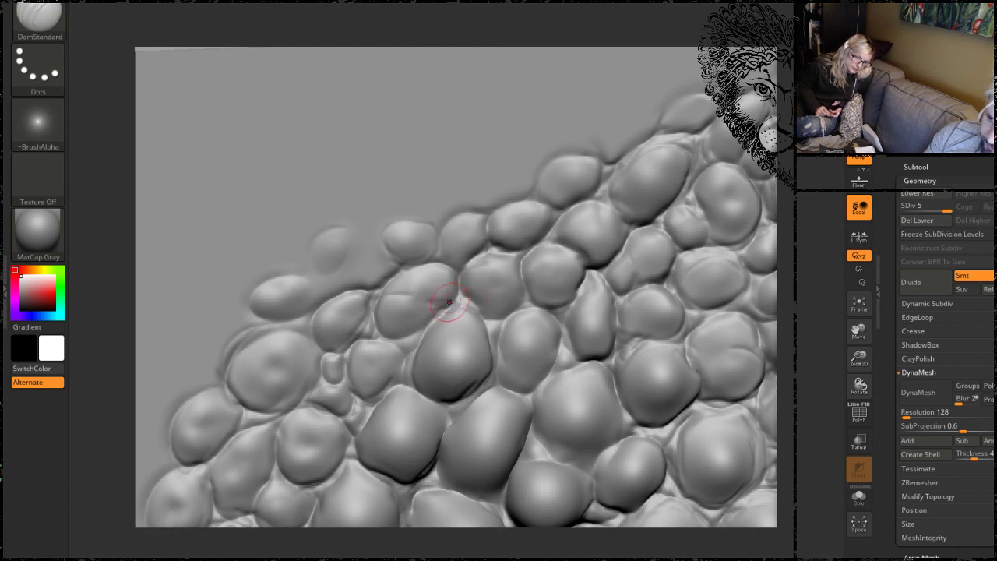
pyautogui.press('shift')
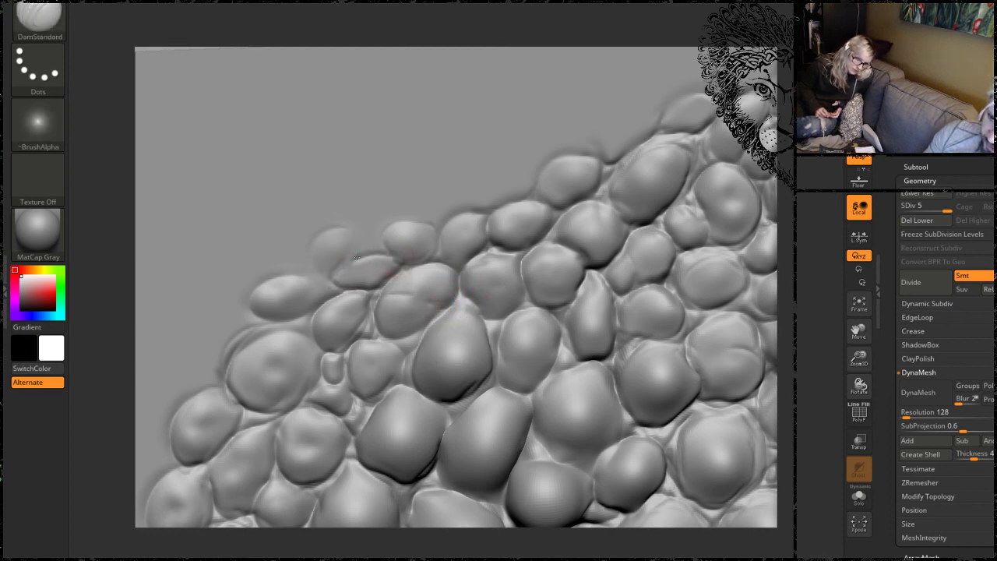
pyautogui.moveTo(357, 257); pyautogui.dragTo(336, 274)
pyautogui.keyDown('shift'); pyautogui.moveTo(348, 232); pyautogui.dragTo(361, 247); pyautogui.keyUp('shift')
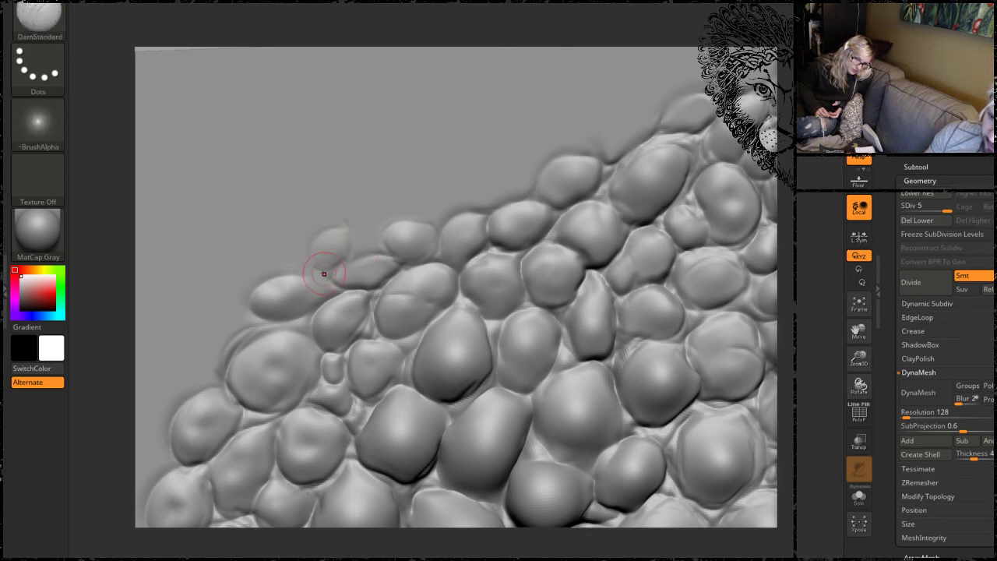
pyautogui.keyDown('shift'); pyautogui.moveTo(357, 269); pyautogui.dragTo(322, 304); pyautogui.keyUp('shift')
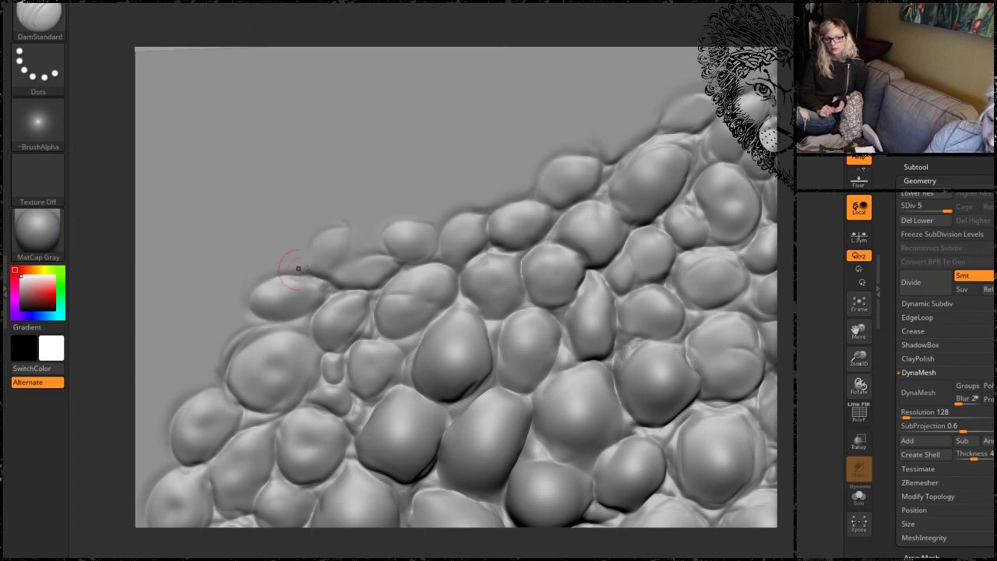
# Refine the creases between the outer scales on the cluster's upper-right edge, and smooth the long crease extending onto the flat surface.
pyautogui.keyDown('alt'); pyautogui.moveTo(780, 247); pyautogui.dragTo(716, 158); pyautogui.keyUp('alt')
pyautogui.moveTo(550, 278)
pyautogui.keyDown('alt'); pyautogui.mouseDown()
pyautogui.moveTo(676, 226)
pyautogui.moveTo(652, 207)
pyautogui.moveTo(623, 284)
pyautogui.mouseUp(); pyautogui.keyUp('alt')
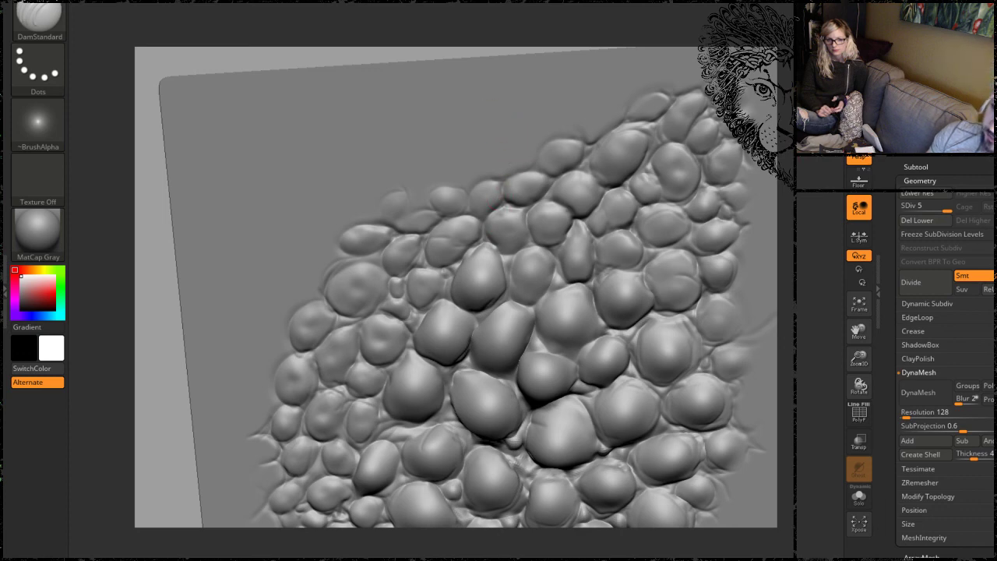
pyautogui.moveTo(513, 32)
pyautogui.mouseDown()
pyautogui.moveTo(467, 28)
pyautogui.moveTo(502, 31)
pyautogui.mouseUp()
pyautogui.moveTo(545, 148); pyautogui.dragTo(568, 148, button='right')
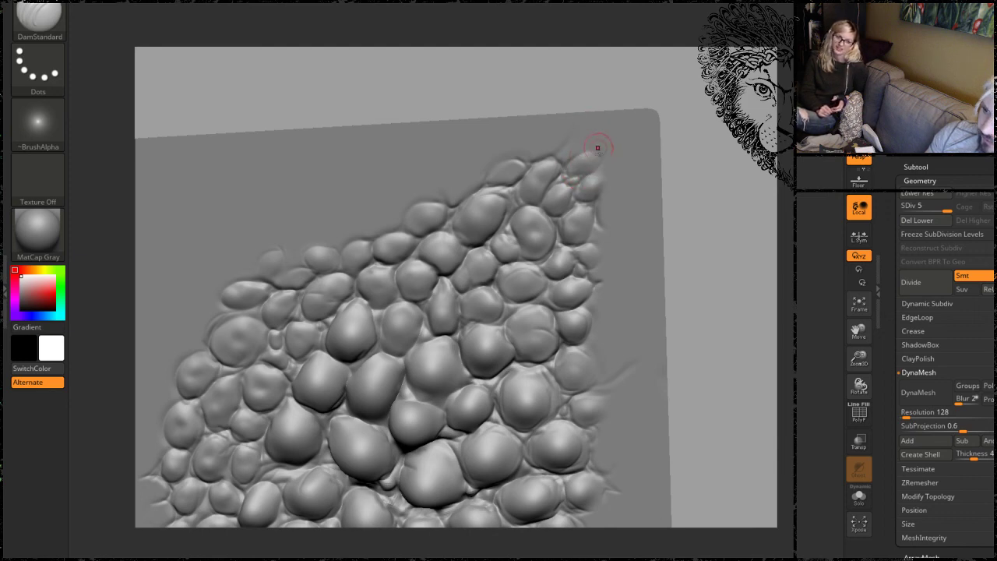
pyautogui.press('shift')
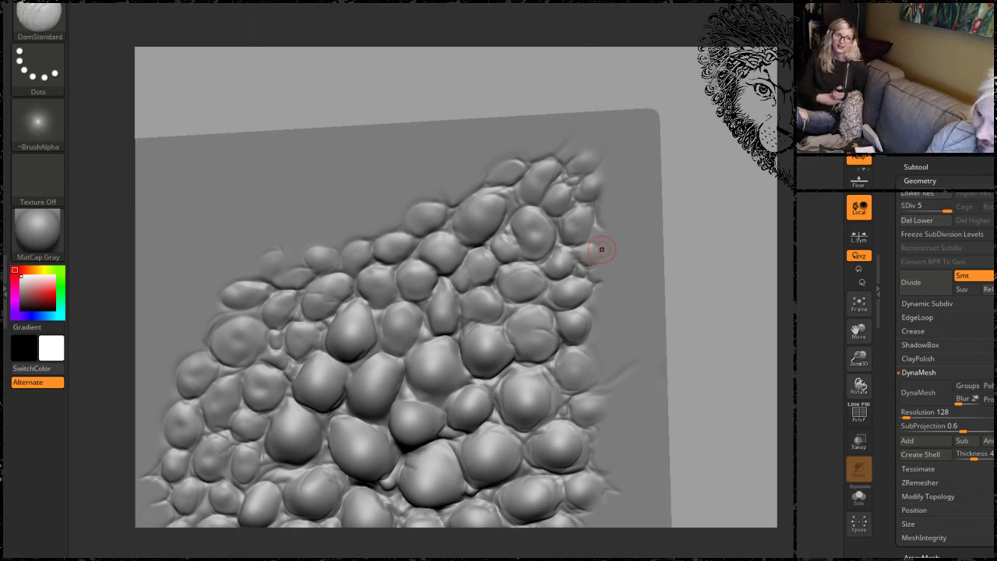
pyautogui.press('shift')
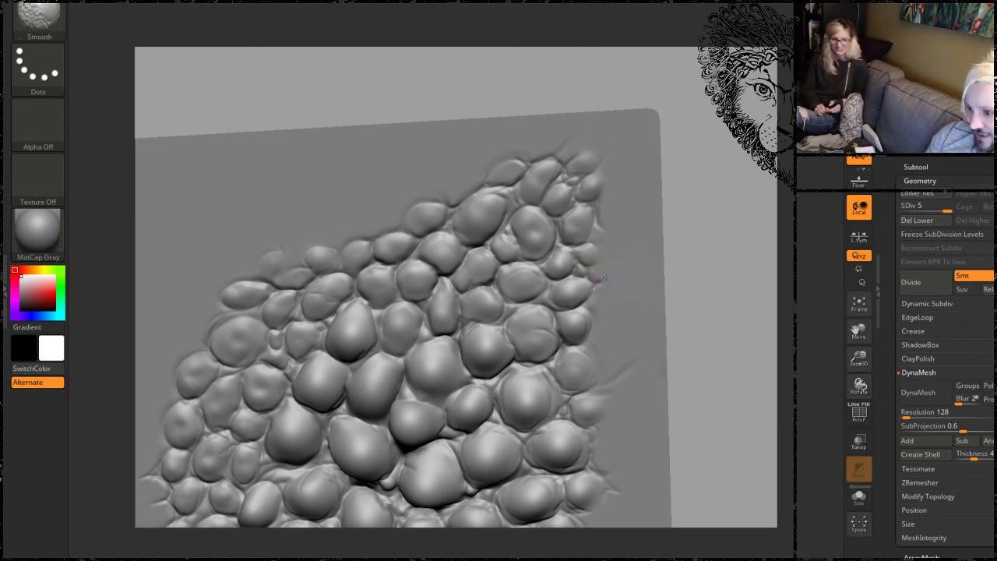
pyautogui.press('shift')
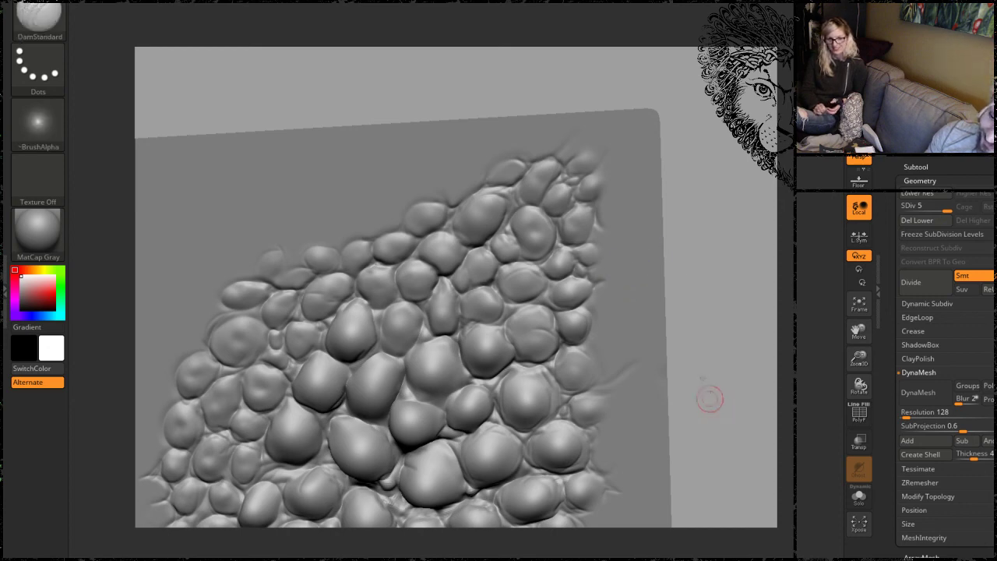
pyautogui.keyDown('alt'); pyautogui.moveTo(709, 399); pyautogui.dragTo(693, 247); pyautogui.keyUp('alt')
pyautogui.keyDown('shift'); pyautogui.moveTo(635, 204); pyautogui.dragTo(615, 218); pyautogui.keyUp('shift')
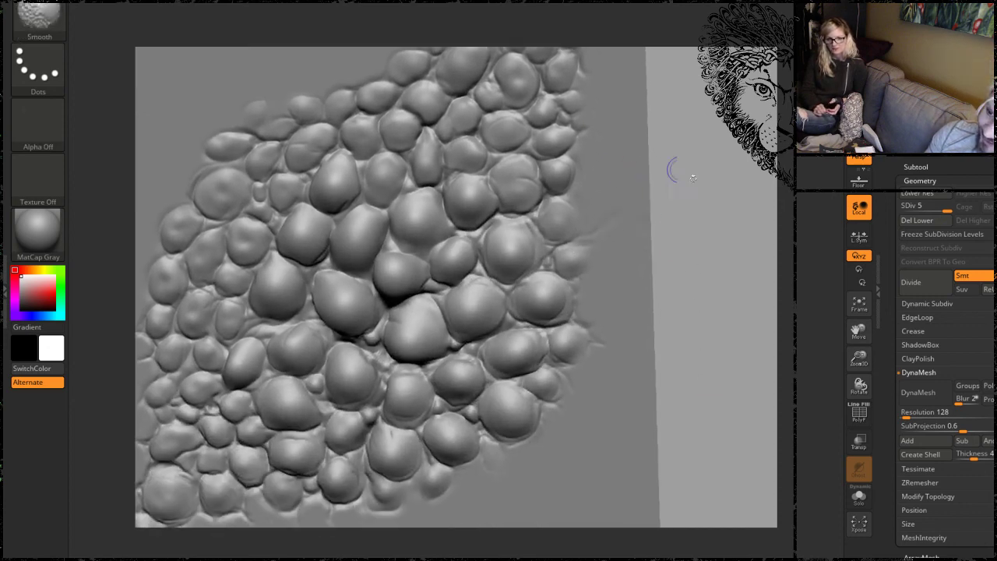
# Define the outer scales along the patch's upper-left edge with DamStandard creases and smooth the surface beside them.
pyautogui.moveTo(692, 177); pyautogui.dragTo(356, 113)
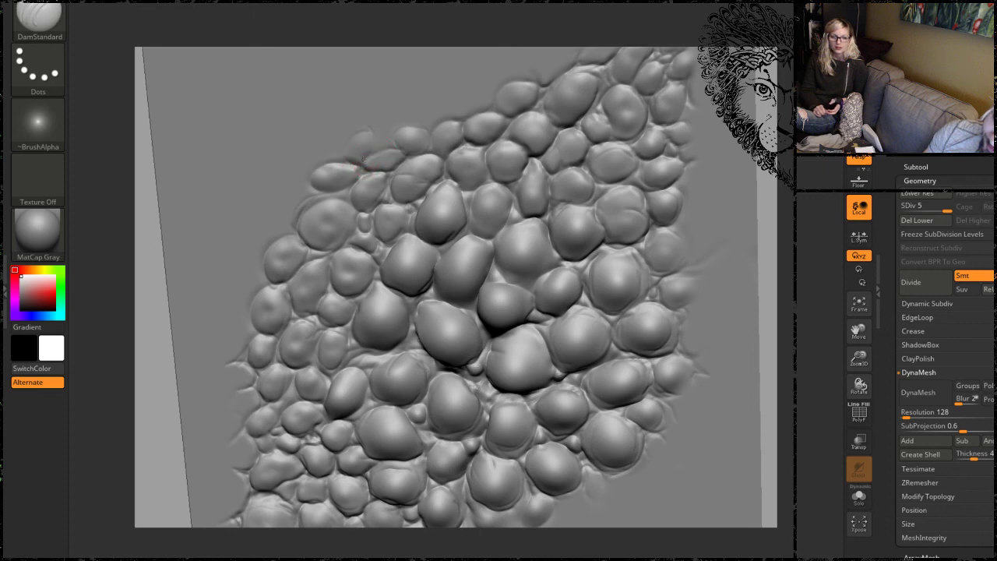
pyautogui.keyDown('shift'); pyautogui.moveTo(367, 134); pyautogui.dragTo(363, 141); pyautogui.keyUp('shift')
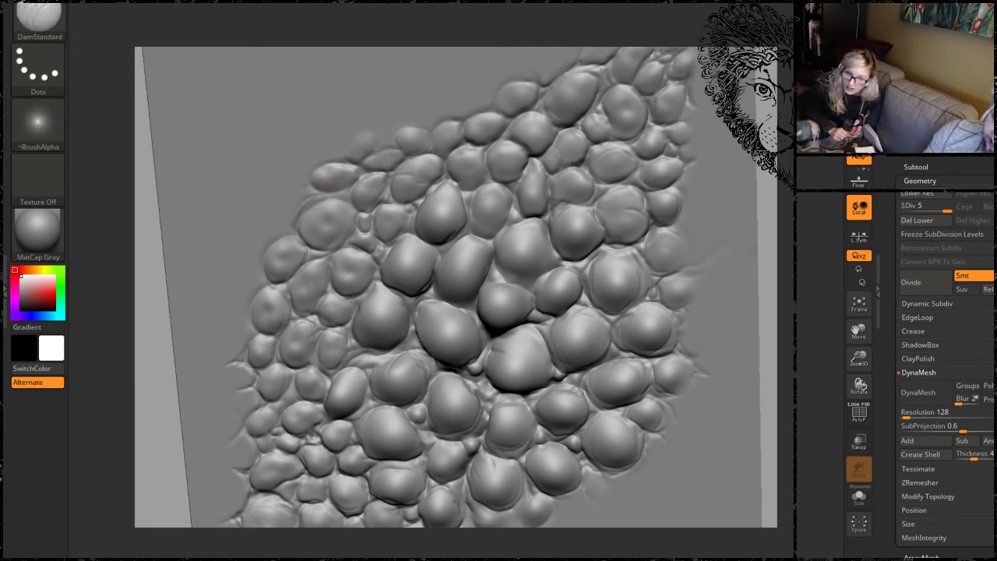
pyautogui.moveTo(318, 165)
pyautogui.keyDown('shift'); pyautogui.mouseDown()
pyautogui.moveTo(294, 171)
pyautogui.moveTo(297, 148)
pyautogui.mouseUp(); pyautogui.keyUp('shift')
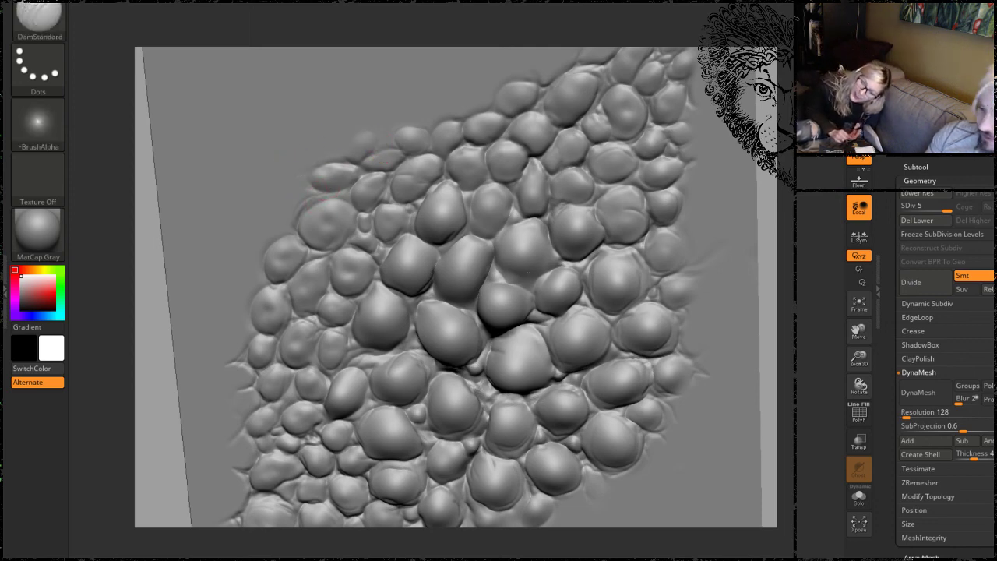
pyautogui.moveTo(769, 330)
pyautogui.keyDown('alt'); pyautogui.mouseDown()
pyautogui.moveTo(753, 275)
pyautogui.moveTo(764, 354)
pyautogui.mouseUp(); pyautogui.keyUp('alt')
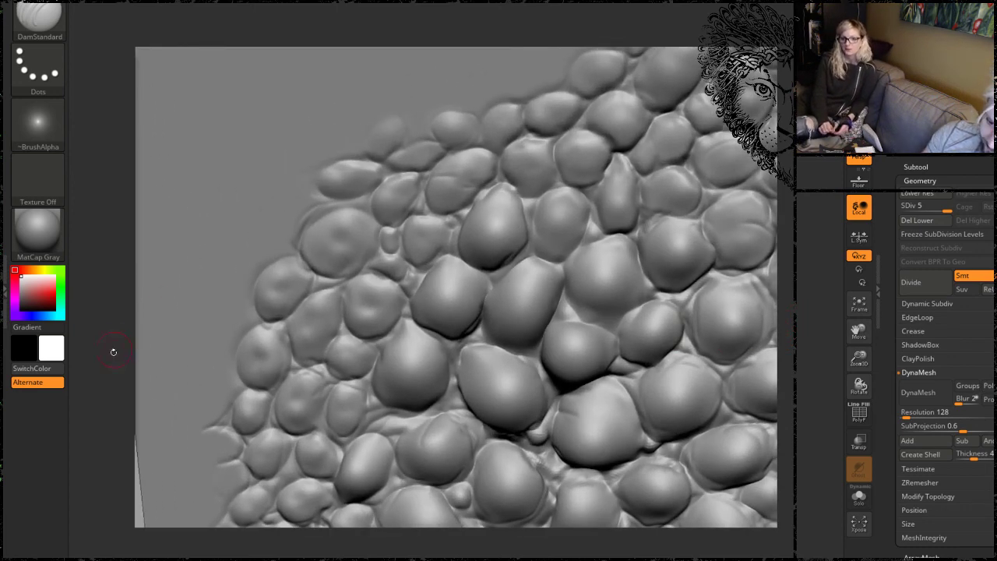
pyautogui.keyDown('alt'); pyautogui.moveTo(113, 349); pyautogui.dragTo(156, 244); pyautogui.keyUp('alt')
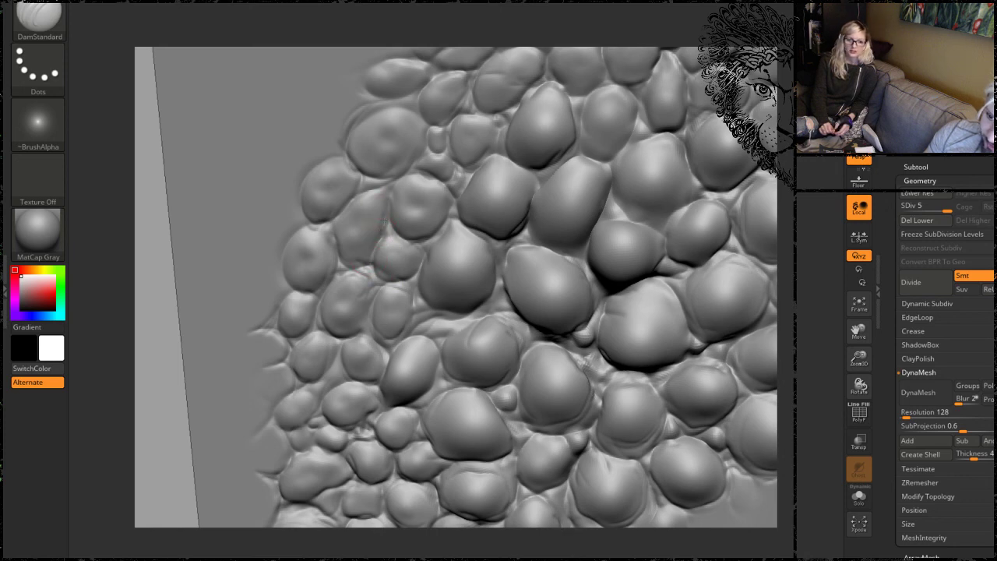
# Carve creases between the small scales along the patch's left edge with DamStandard, undoing the stray stroke across the flat area.
pyautogui.moveTo(383, 190); pyautogui.dragTo(155, 58)
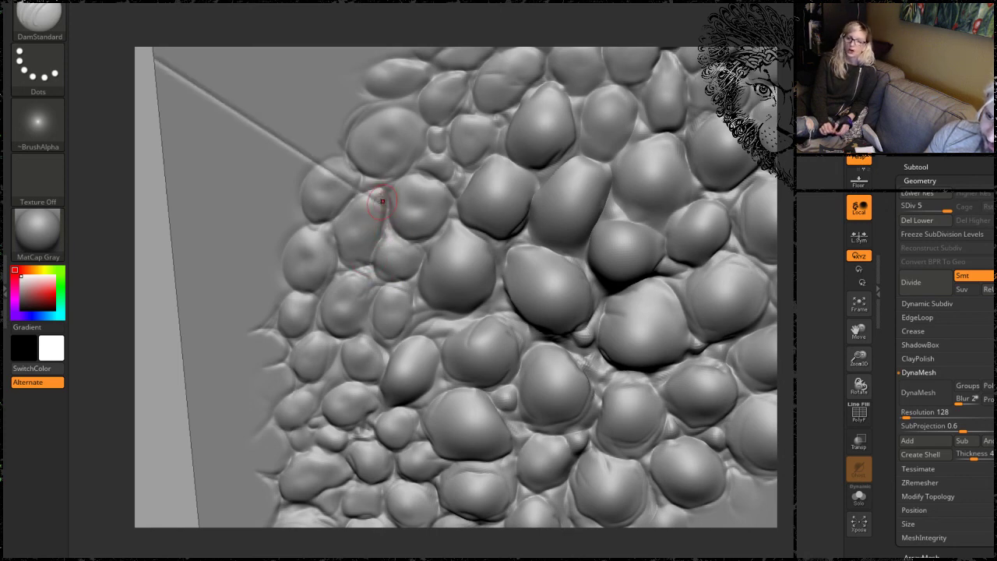
pyautogui.hotkey('ctrl', 'z')
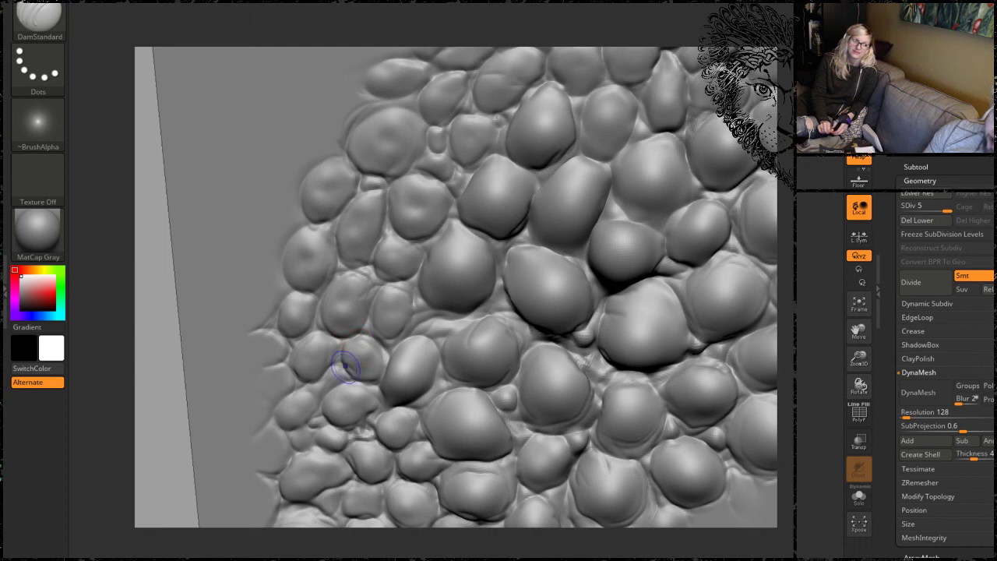
pyautogui.moveTo(147, 370); pyautogui.dragTo(182, 312)
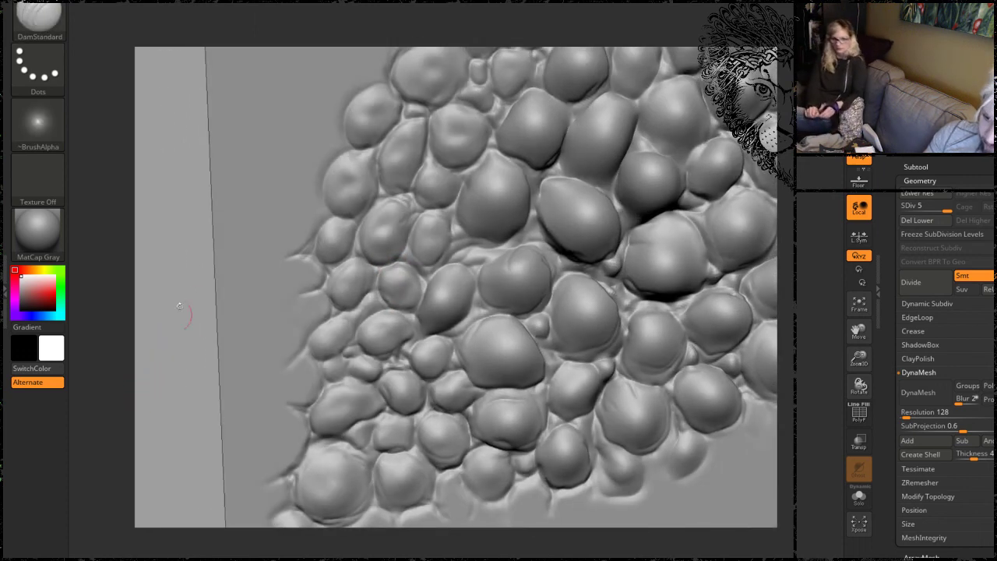
pyautogui.press('shift')
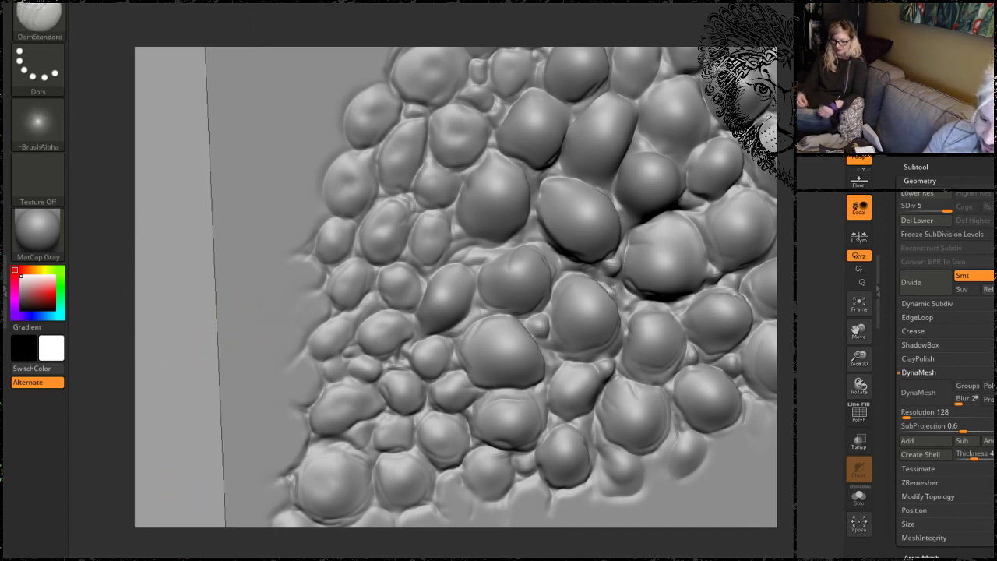
# Puff up the small scales along the patch's left edge with the Inflat brush.
pyautogui.press('b')
pyautogui.press('i')
pyautogui.press('n')
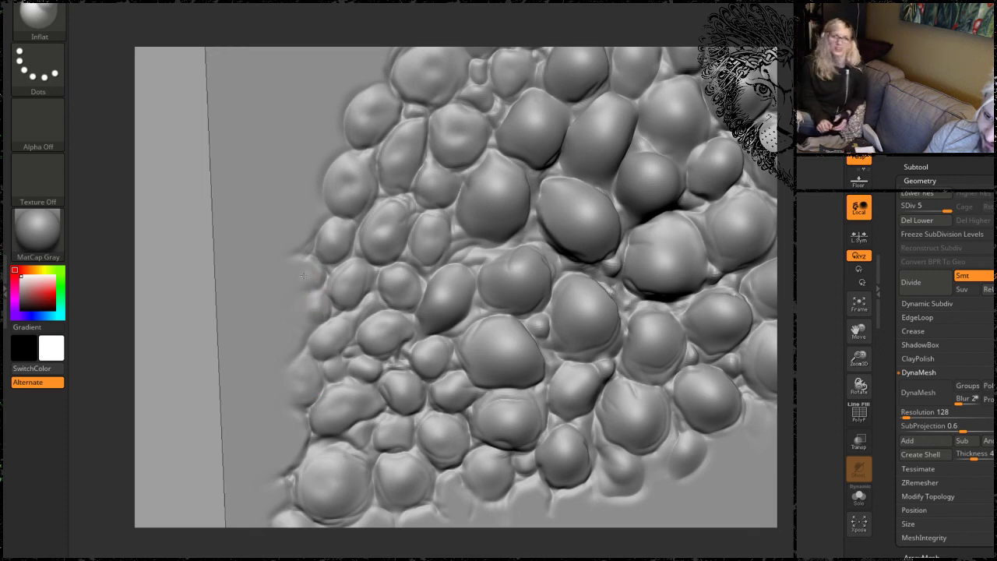
pyautogui.press('shift')
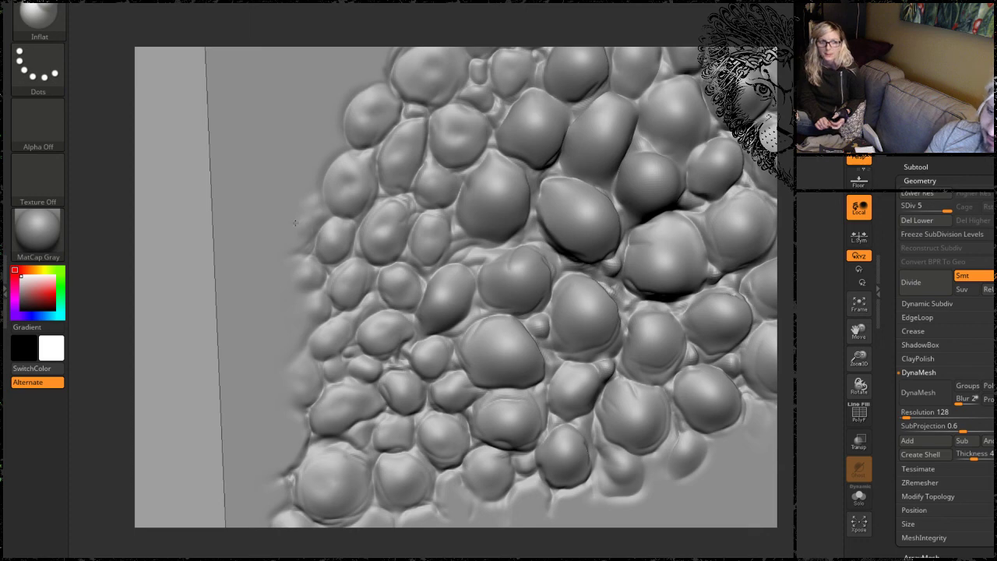
pyautogui.press('shift')
pyautogui.keyDown('alt'); pyautogui.moveTo(200, 331); pyautogui.dragTo(198, 320); pyautogui.keyUp('alt')
pyautogui.moveTo(195, 235)
pyautogui.keyDown('alt'); pyautogui.mouseDown()
pyautogui.moveTo(172, 347)
pyautogui.moveTo(161, 354)
pyautogui.mouseUp(); pyautogui.keyUp('alt')
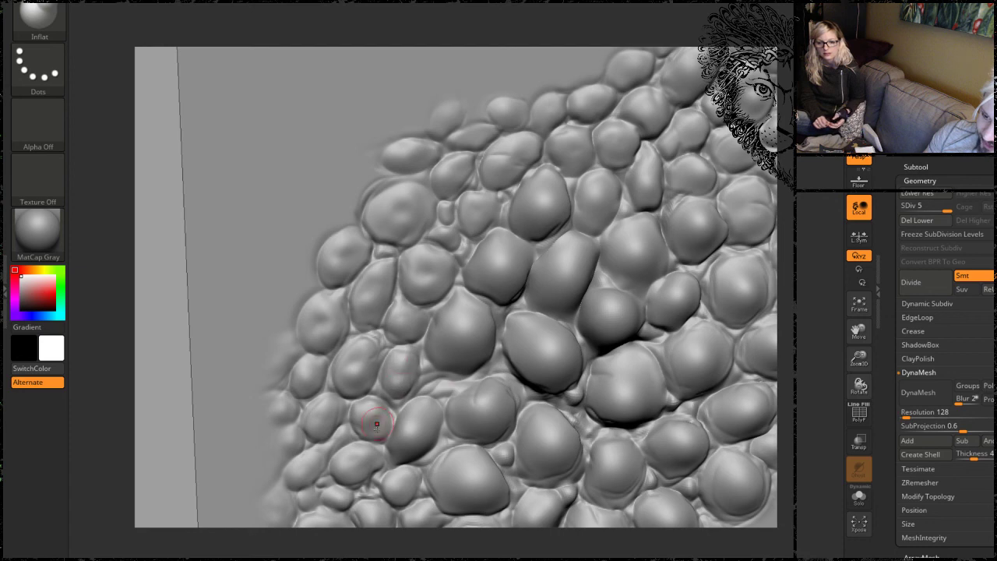
pyautogui.moveTo(269, 193); pyautogui.dragTo(189, 221)
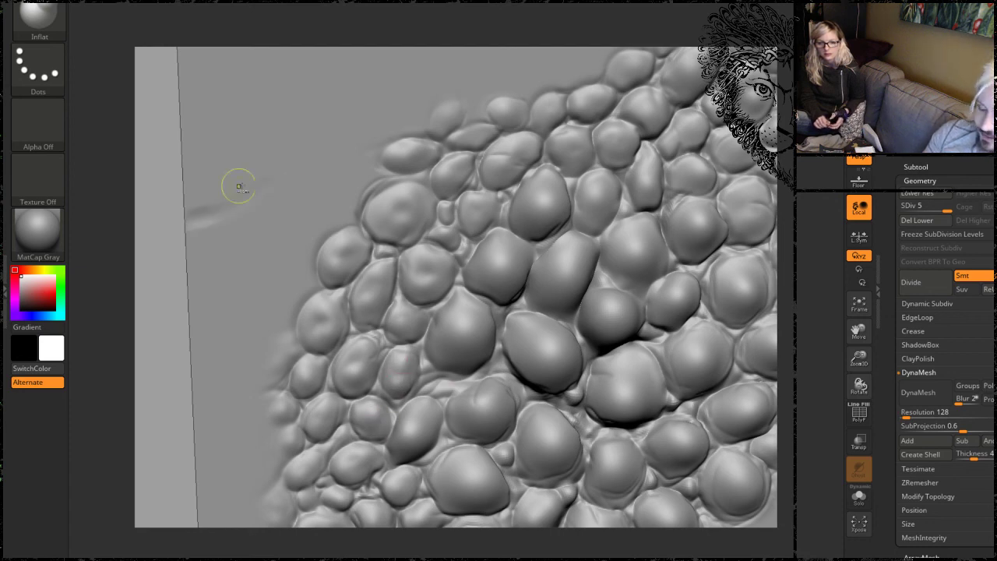
# Carve DamStandard creases beneath and around the large oval scale near the patch's centre.
pyautogui.moveTo(808, 249)
pyautogui.keyDown('alt'); pyautogui.mouseDown()
pyautogui.moveTo(659, 312)
pyautogui.moveTo(612, 278)
pyautogui.mouseUp(); pyautogui.keyUp('alt')
pyautogui.moveTo(623, 228)
pyautogui.keyDown('alt'); pyautogui.mouseDown()
pyautogui.moveTo(775, 234)
pyautogui.moveTo(548, 297)
pyautogui.mouseUp(); pyautogui.keyUp('alt')
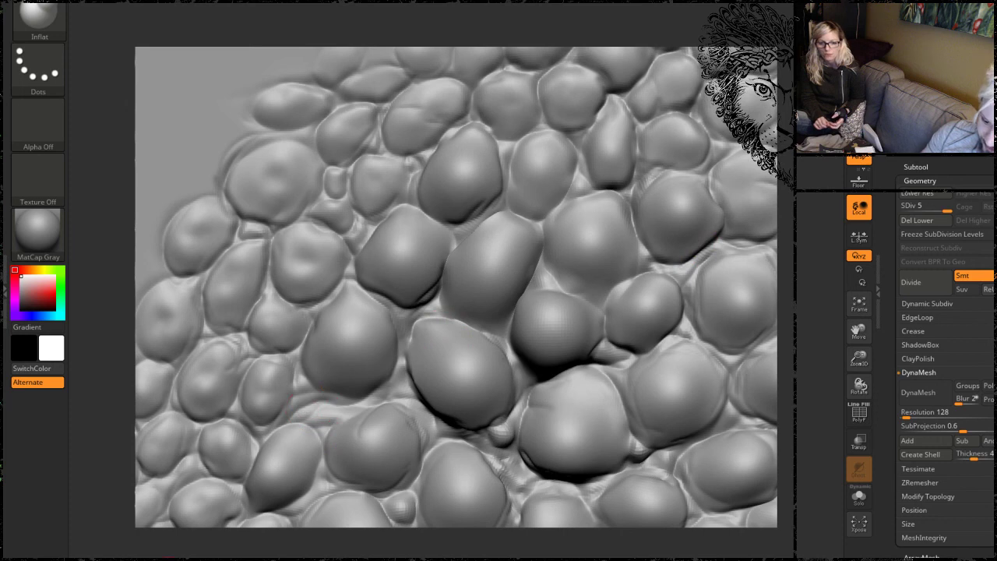
pyautogui.press('b')
pyautogui.press('d')
pyautogui.press('s')
pyautogui.moveTo(461, 315); pyautogui.dragTo(522, 284)
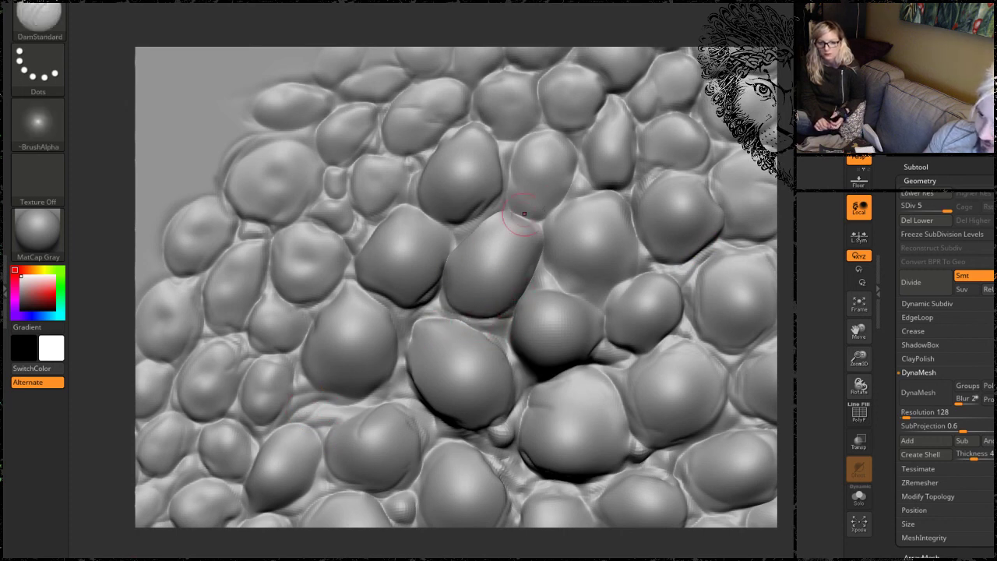
pyautogui.moveTo(798, 193)
pyautogui.keyDown('alt'); pyautogui.mouseDown()
pyautogui.moveTo(722, 202)
pyautogui.moveTo(780, 209)
pyautogui.moveTo(774, 226)
pyautogui.mouseUp(); pyautogui.keyUp('alt')
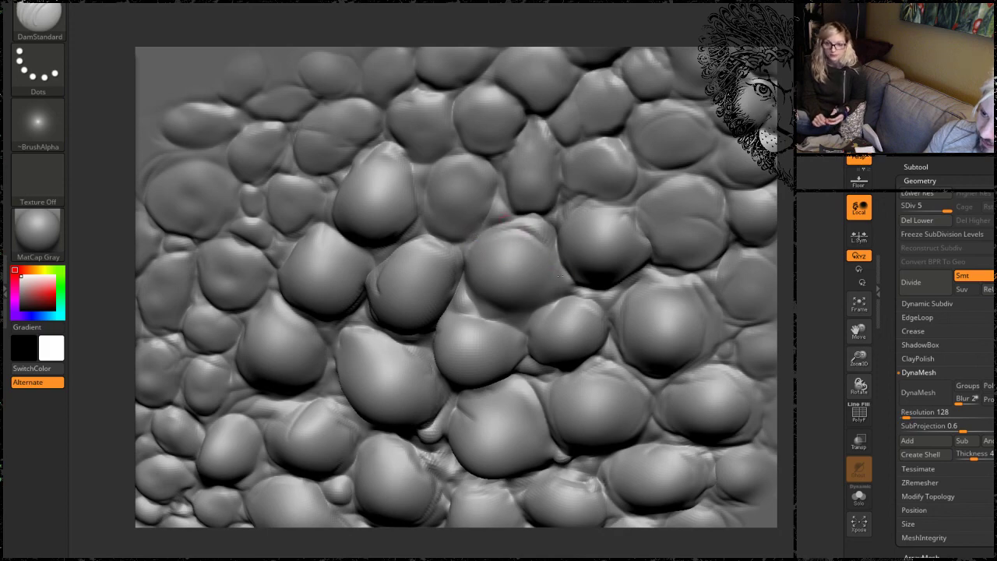
# Deepen the DamStandard creases around the round scales above the patch's centre.
pyautogui.moveTo(785, 224); pyautogui.dragTo(785, 186)
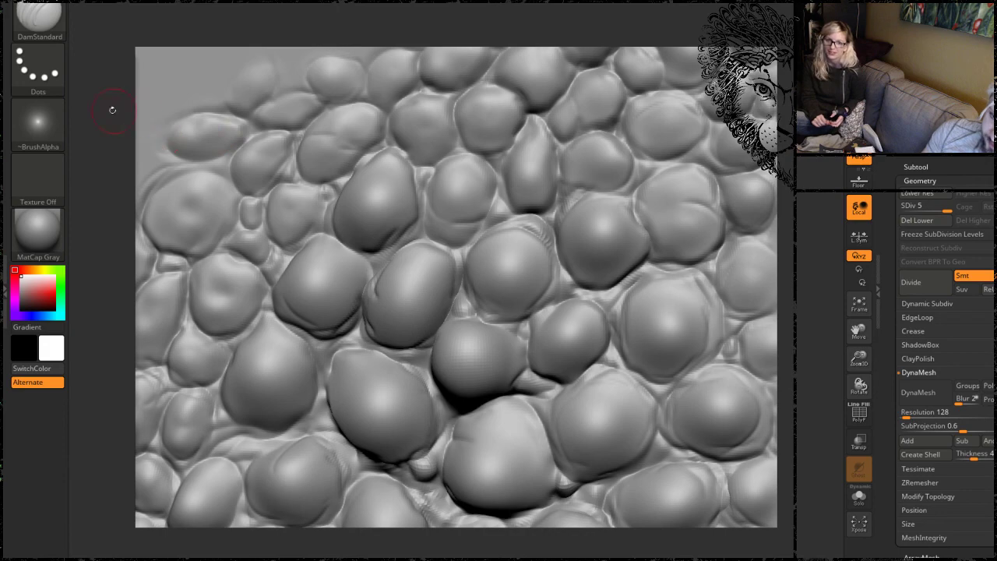
pyautogui.moveTo(112, 109); pyautogui.dragTo(133, 123)
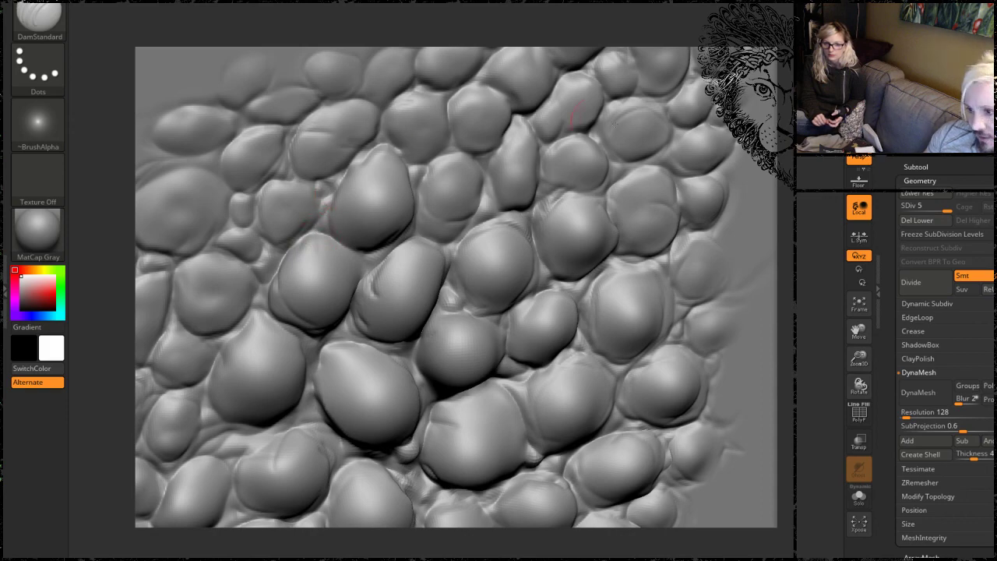
pyautogui.moveTo(785, 93); pyautogui.dragTo(740, 91)
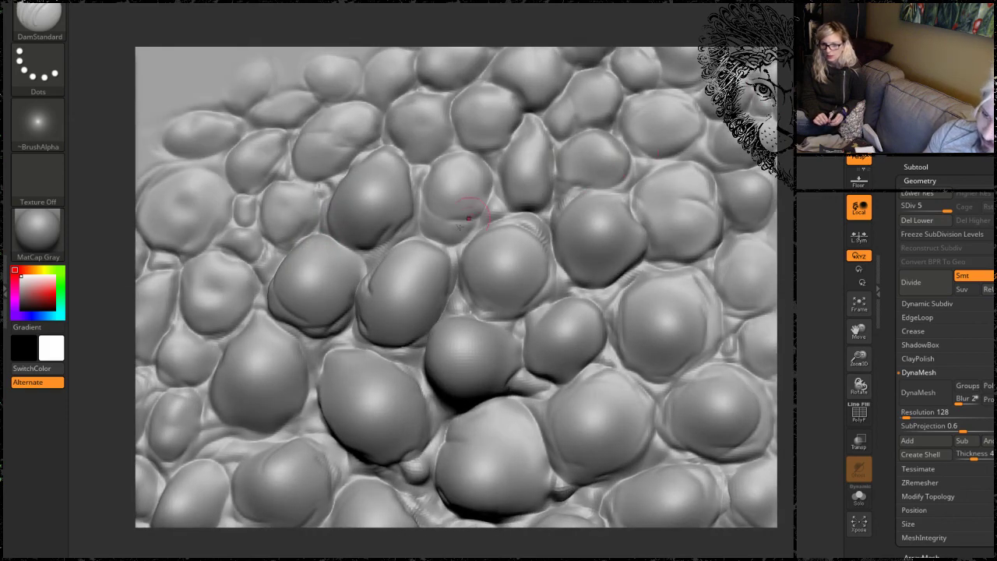
pyautogui.moveTo(104, 287)
pyautogui.keyDown('alt'); pyautogui.mouseDown()
pyautogui.moveTo(110, 268)
pyautogui.moveTo(129, 333)
pyautogui.mouseUp(); pyautogui.keyUp('alt')
pyautogui.moveTo(129, 333); pyautogui.dragTo(141, 332, button='right')
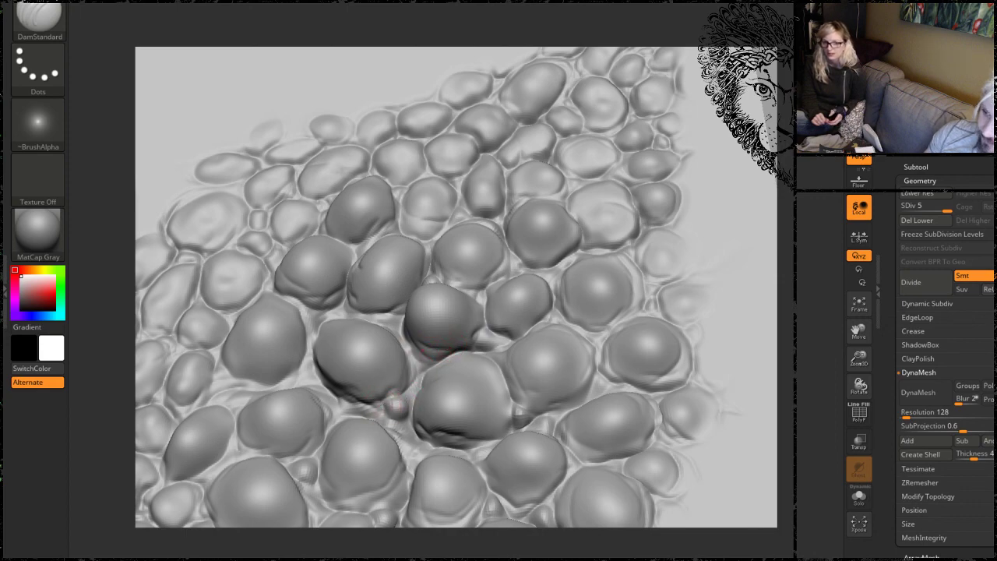
# Fill out the large pointed scale left of the patch's centre with the Clay brush and smooth its surface.
pyautogui.moveTo(802, 246); pyautogui.dragTo(808, 265)
pyautogui.moveTo(799, 303); pyautogui.dragTo(798, 280, button='right')
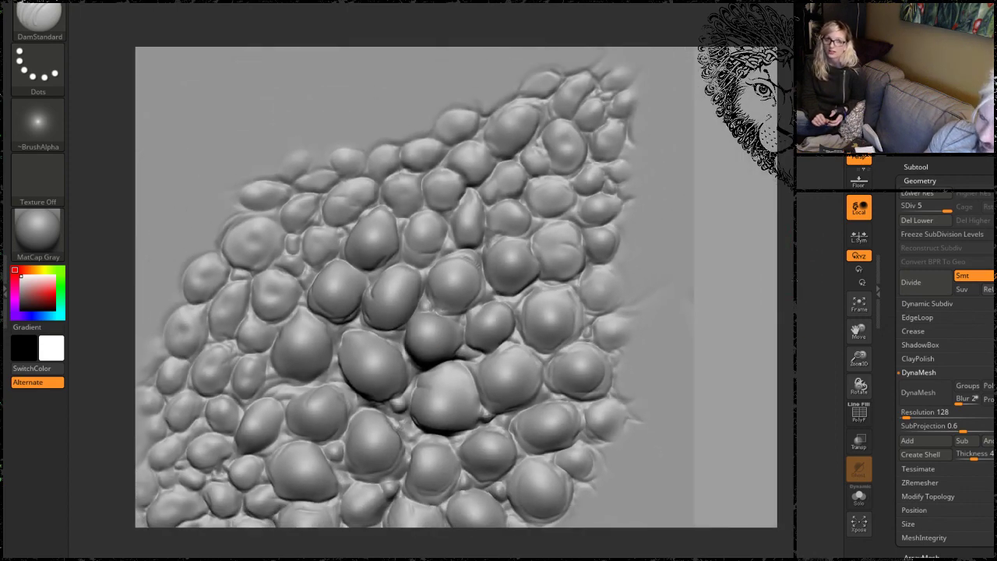
pyautogui.keyDown('alt'); pyautogui.moveTo(797, 280); pyautogui.dragTo(796, 322); pyautogui.keyUp('alt')
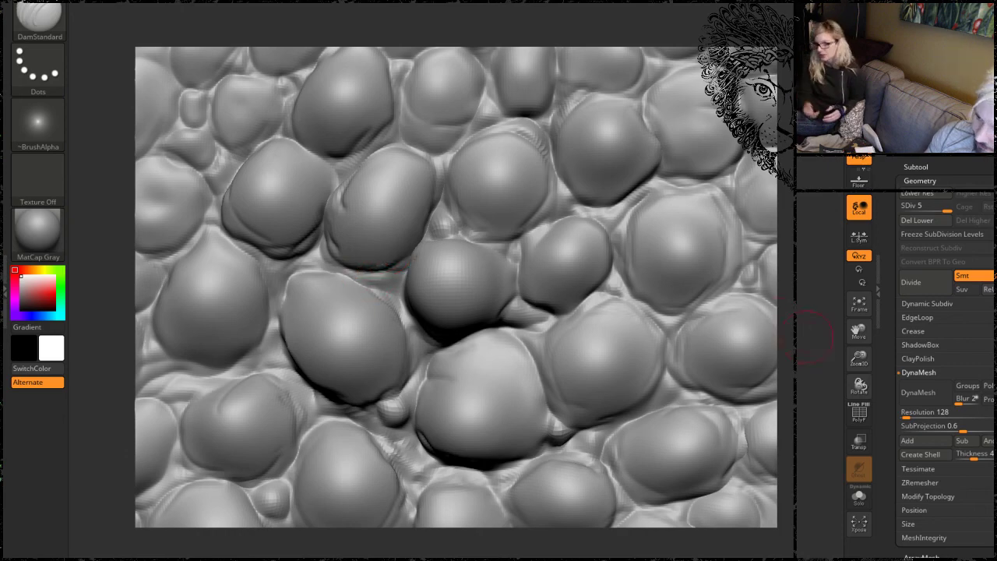
pyautogui.press('f')
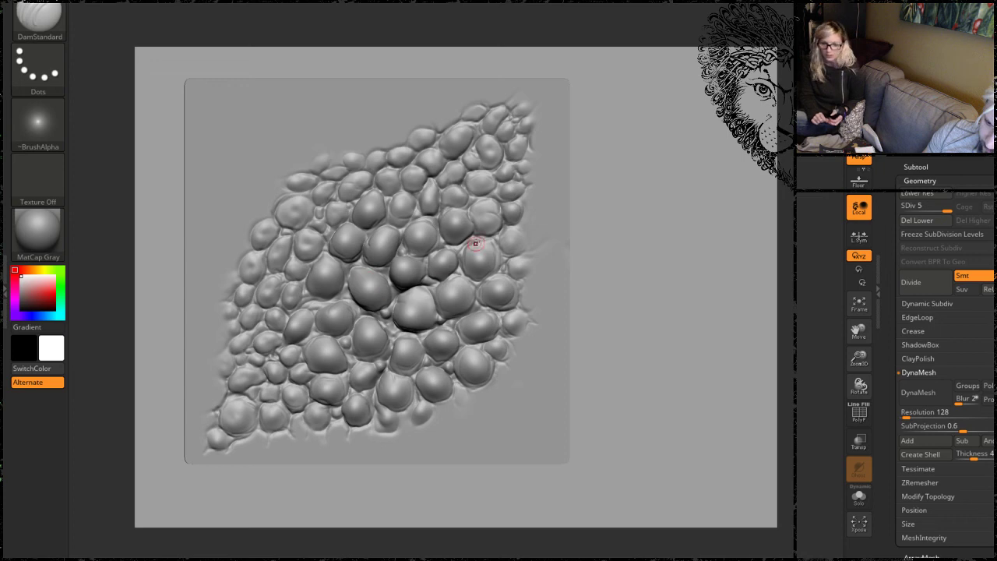
pyautogui.keyDown('alt'); pyautogui.moveTo(625, 289); pyautogui.dragTo(644, 260); pyautogui.keyUp('alt')
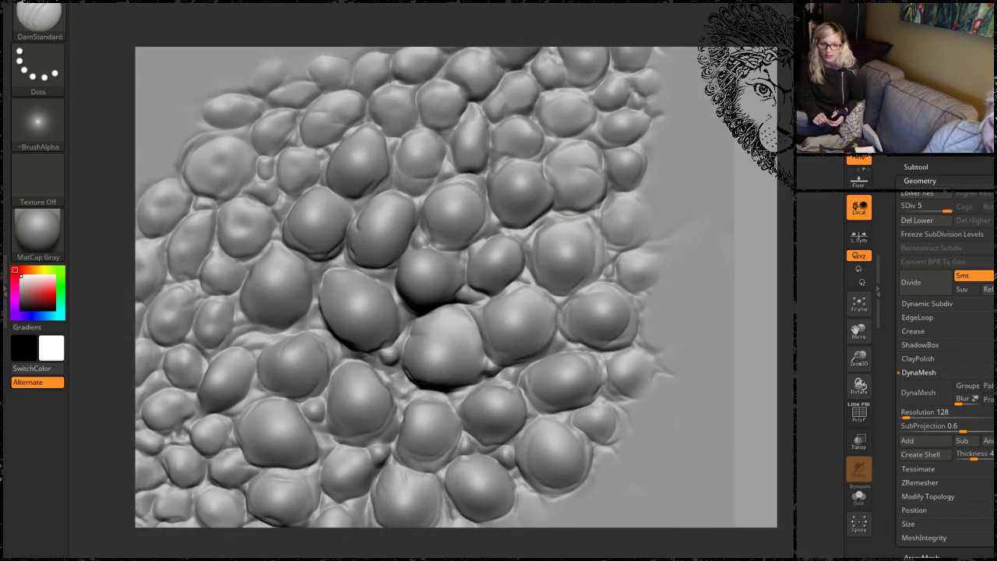
pyautogui.press('b')
pyautogui.press('c')
pyautogui.press('l')
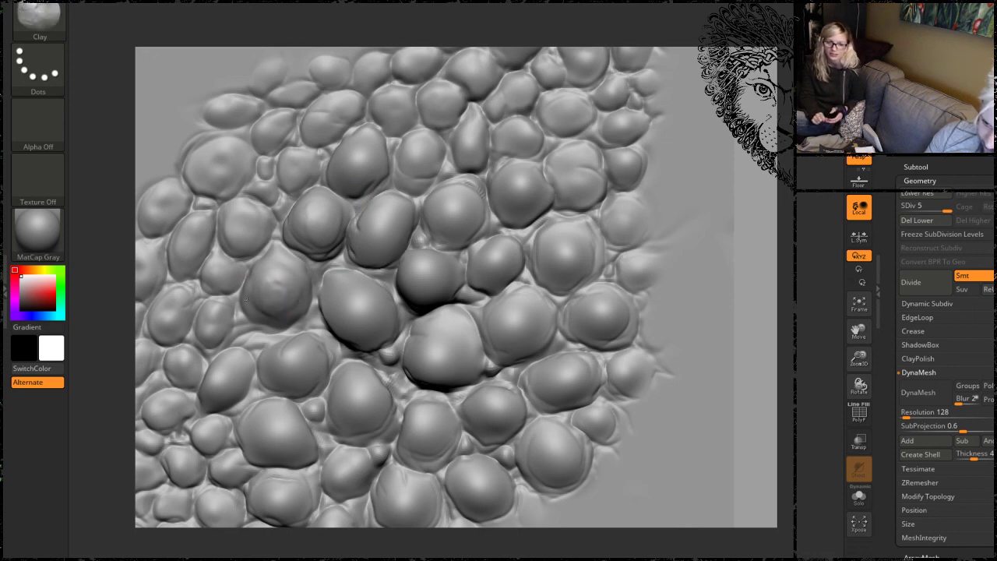
pyautogui.press('shift')
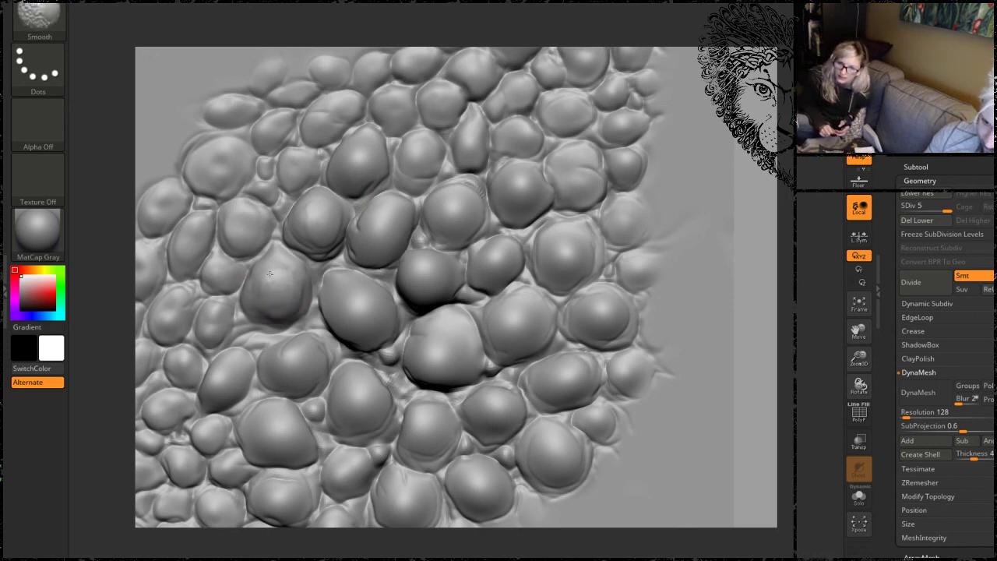
pyautogui.keyDown('shift'); pyautogui.moveTo(270, 273); pyautogui.dragTo(264, 275); pyautogui.keyUp('shift')
# Outline the reshaped scale left of centre and its neighbouring scales with DamStandard creases.
pyautogui.press('b')
pyautogui.press('d')
pyautogui.press('s')
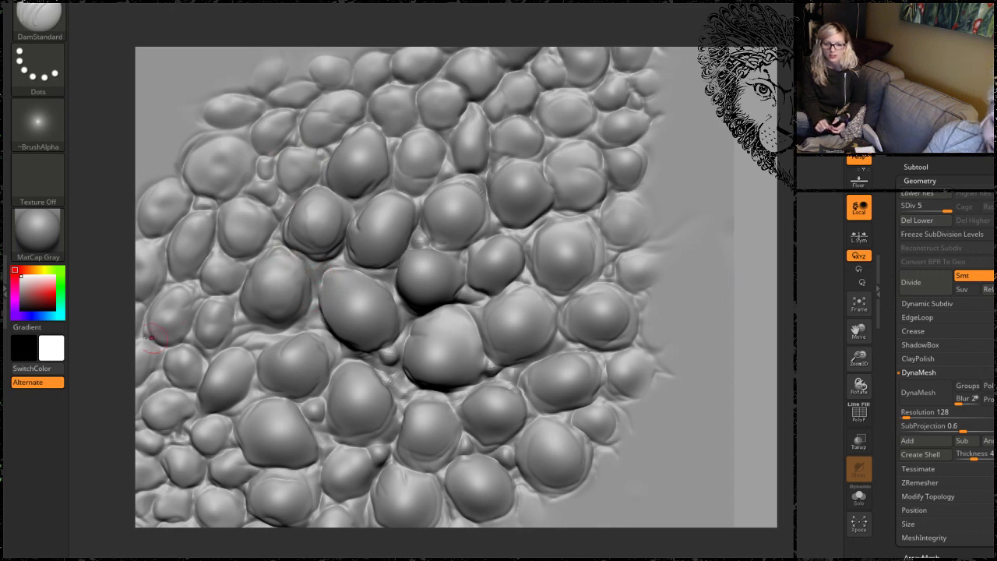
pyautogui.moveTo(152, 337)
pyautogui.mouseDown()
pyautogui.moveTo(117, 308)
pyautogui.moveTo(113, 368)
pyautogui.mouseUp()
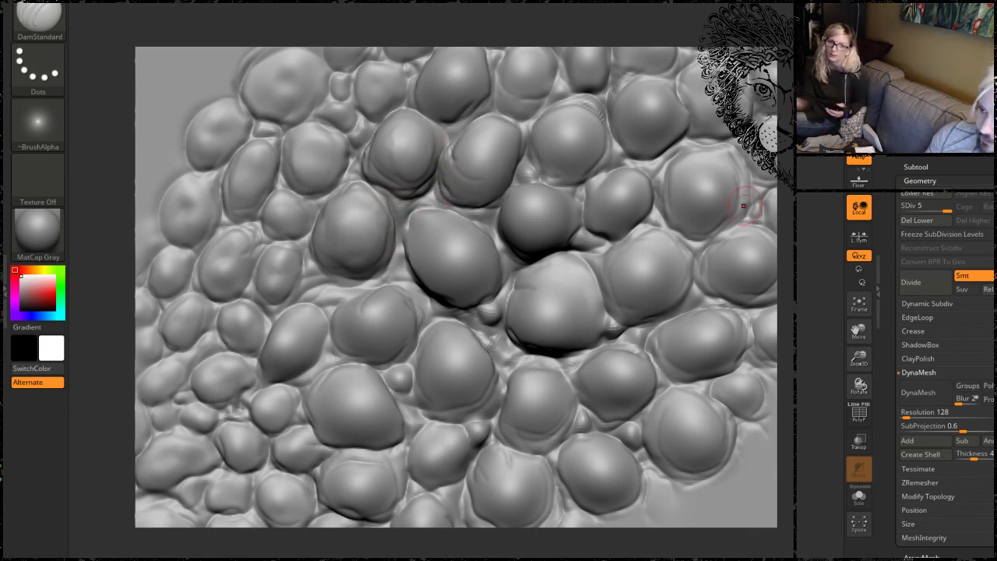
# Smooth the wrinkles on the upper edge of the round scale above centre and refine the gaps between the central scales.
pyautogui.press('shift')
pyautogui.moveTo(810, 204); pyautogui.dragTo(740, 201)
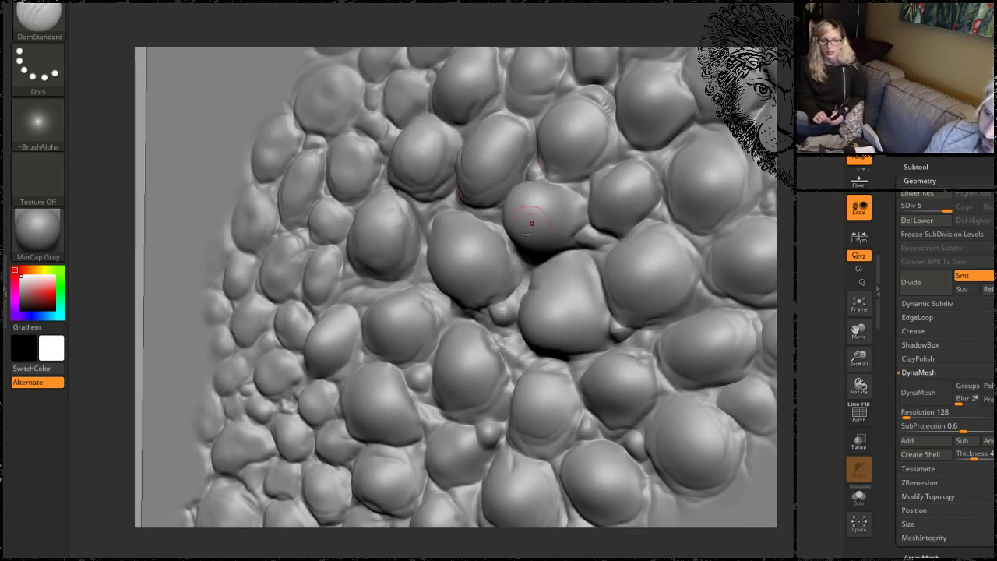
pyautogui.moveTo(613, 224); pyautogui.dragTo(564, 221, button='right')
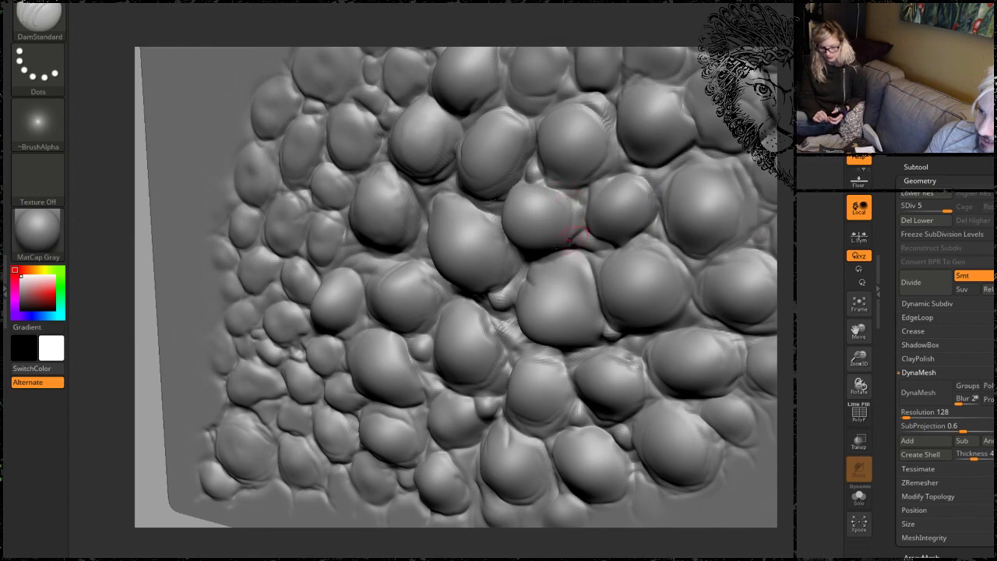
pyautogui.moveTo(572, 133); pyautogui.dragTo(612, 102, button='right')
pyautogui.press('shift')
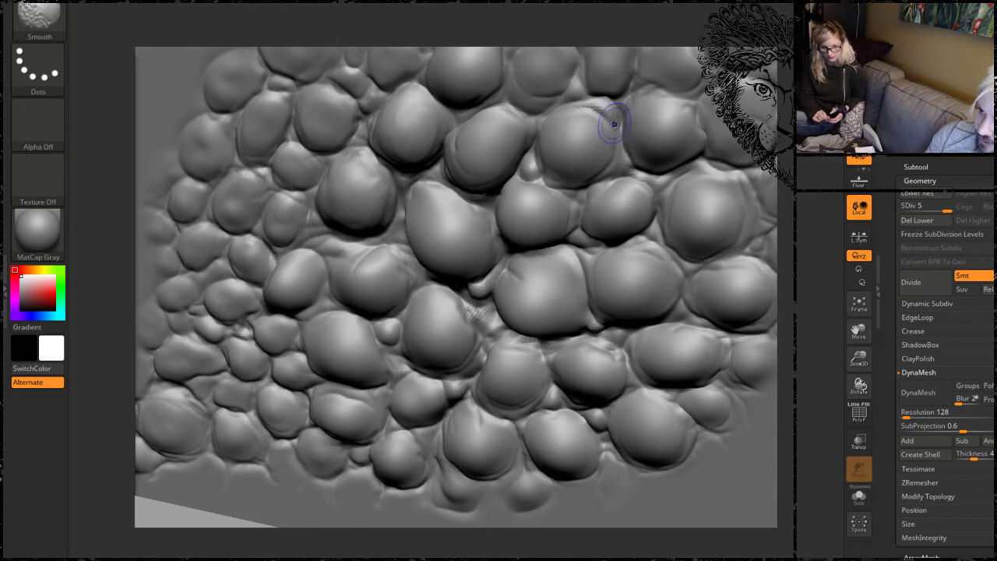
pyautogui.moveTo(804, 265); pyautogui.dragTo(752, 206, button='right')
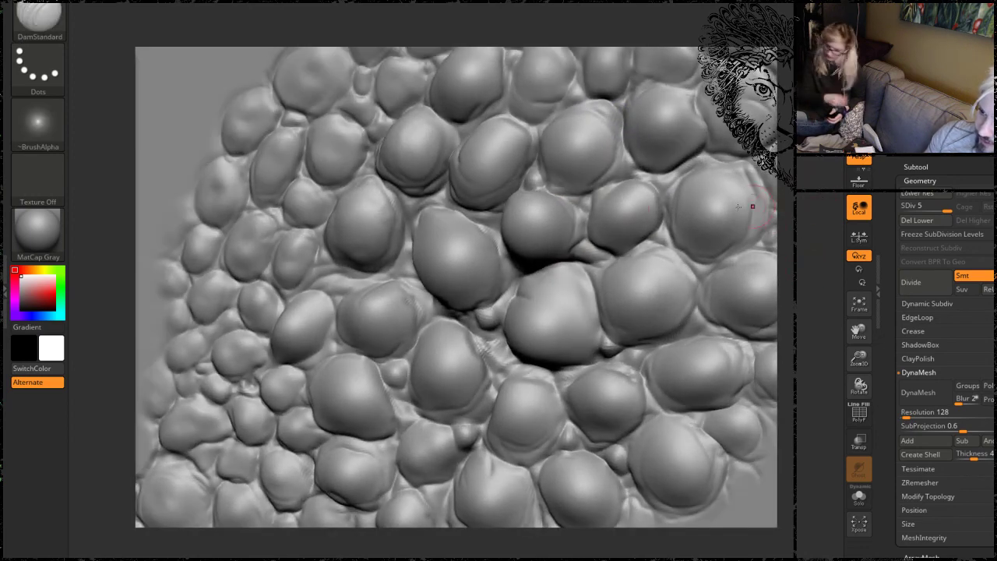
pyautogui.moveTo(556, 211); pyautogui.dragTo(787, 208, button='right')
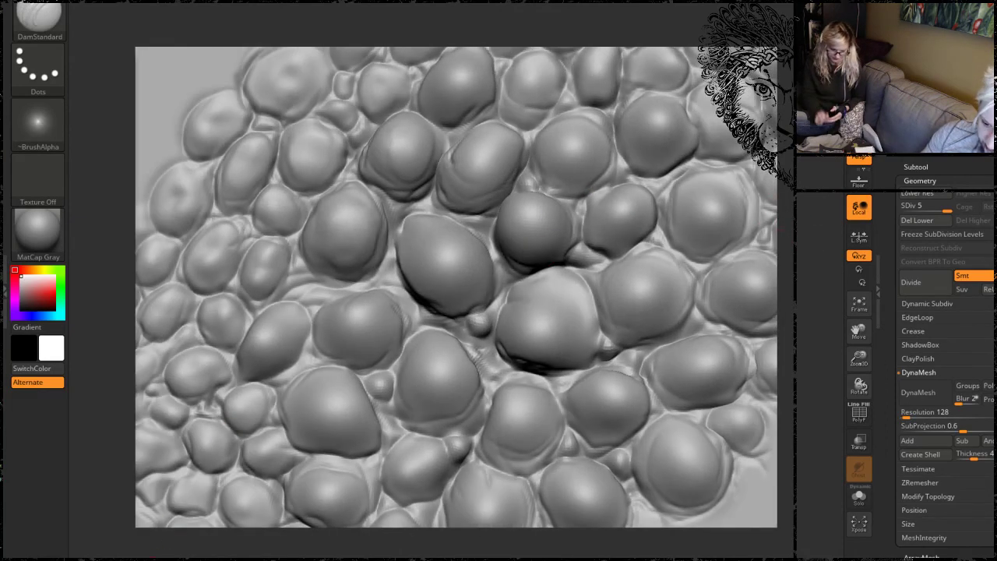
# Rework the round scale just right of the patch's centre with the ClayBuildup brush and smooth its surface.
pyautogui.press('b')
pyautogui.press('c')
pyautogui.press('b')
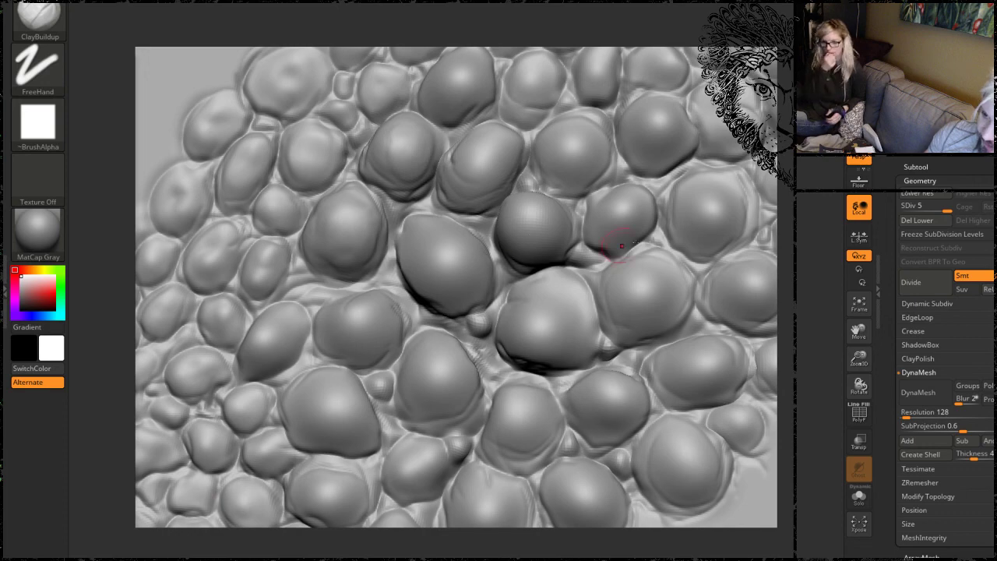
pyautogui.moveTo(808, 206); pyautogui.dragTo(647, 202, button='right')
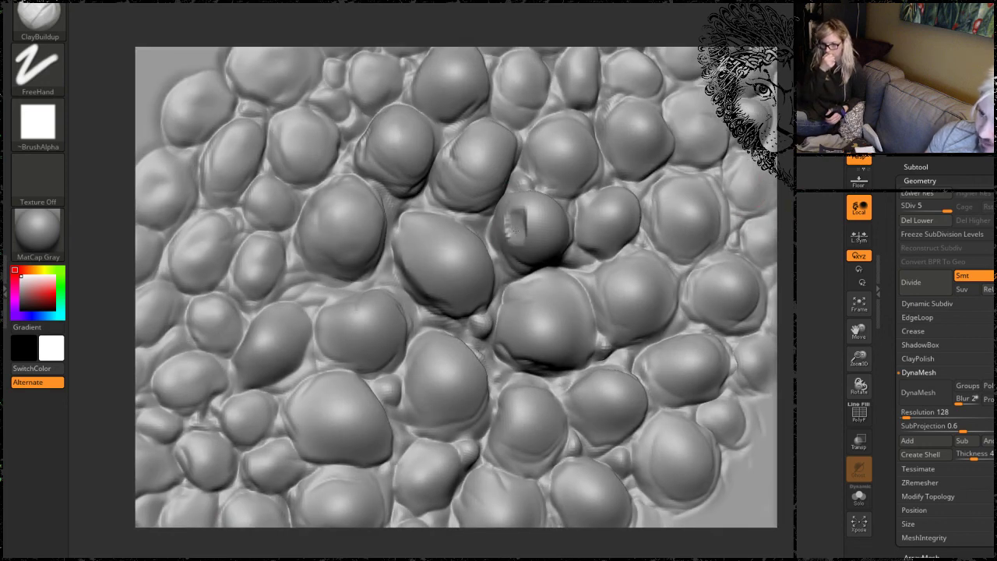
pyautogui.press('space')
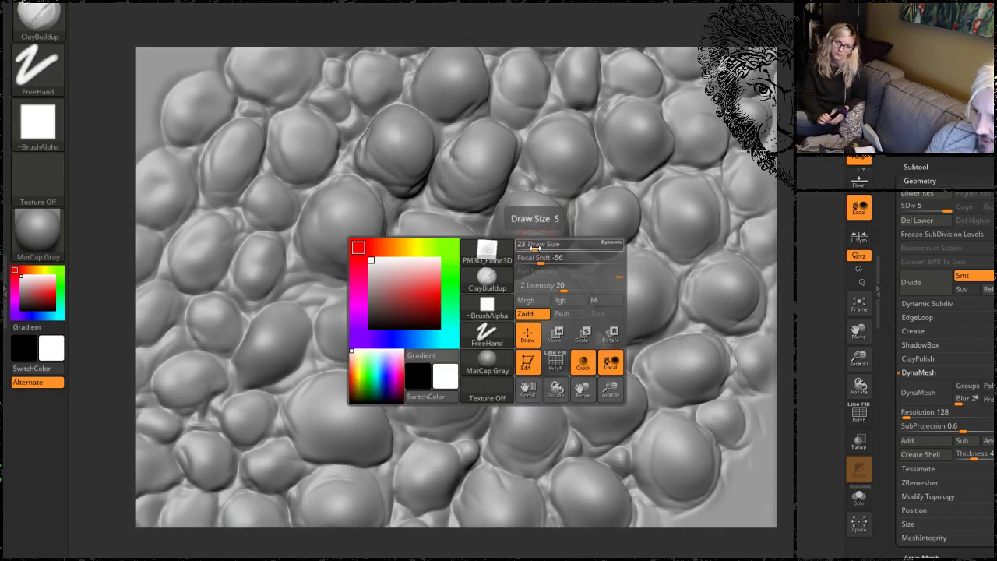
pyautogui.press('shift')
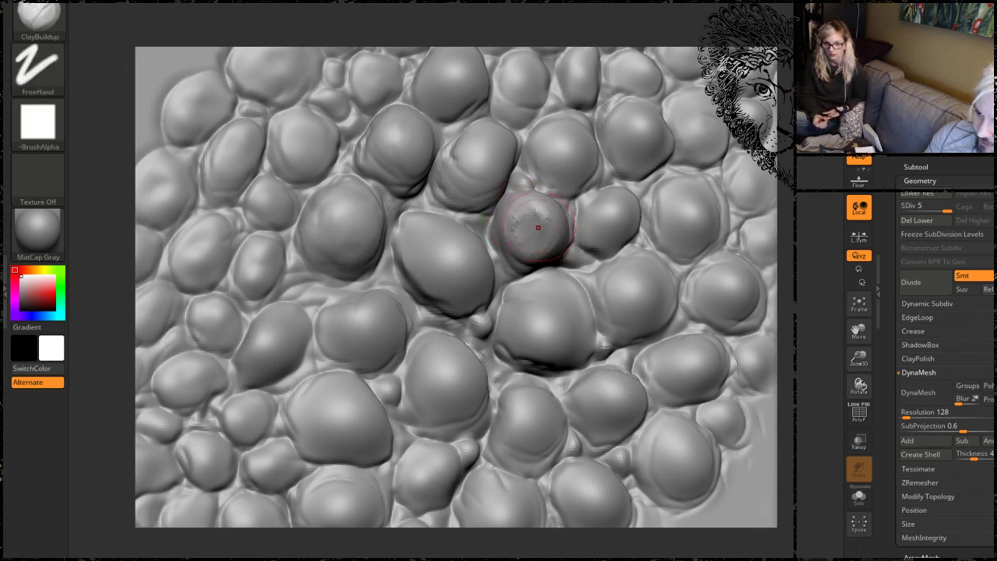
pyautogui.moveTo(822, 198); pyautogui.dragTo(841, 190)
pyautogui.moveTo(540, 220)
pyautogui.mouseDown()
pyautogui.moveTo(537, 205)
pyautogui.moveTo(557, 221)
pyautogui.moveTo(532, 204)
pyautogui.moveTo(551, 230)
pyautogui.moveTo(559, 222)
pyautogui.moveTo(538, 223)
pyautogui.mouseUp()
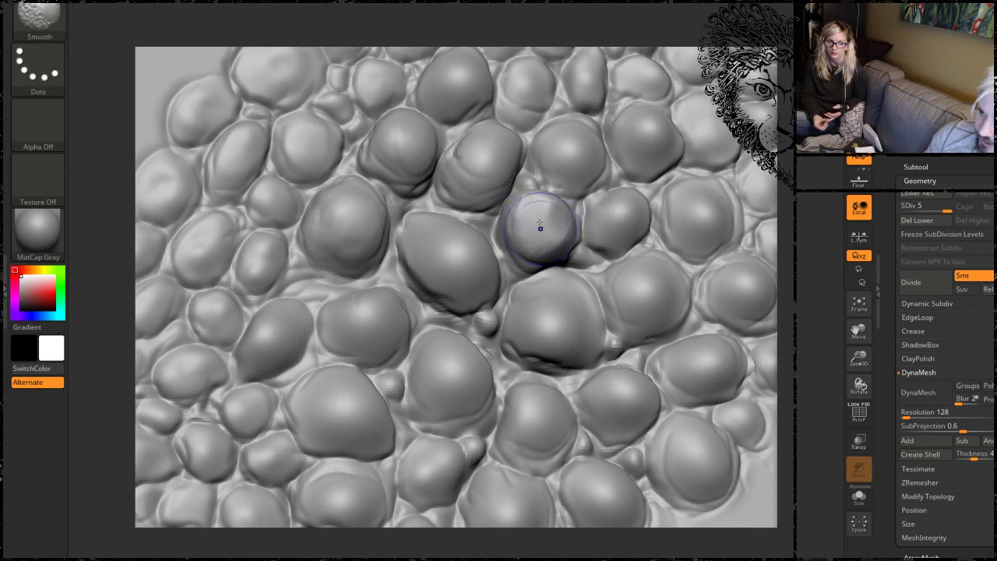
# Add raised Clay ridges to the large pointed scale left of the patch's centre and to the round scale beside it.
pyautogui.click(153, 560)
pyautogui.moveTo(438, 253)
pyautogui.mouseDown()
pyautogui.moveTo(438, 225)
pyautogui.moveTo(438, 270)
pyautogui.moveTo(456, 248)
pyautogui.moveTo(482, 264)
pyautogui.mouseUp()
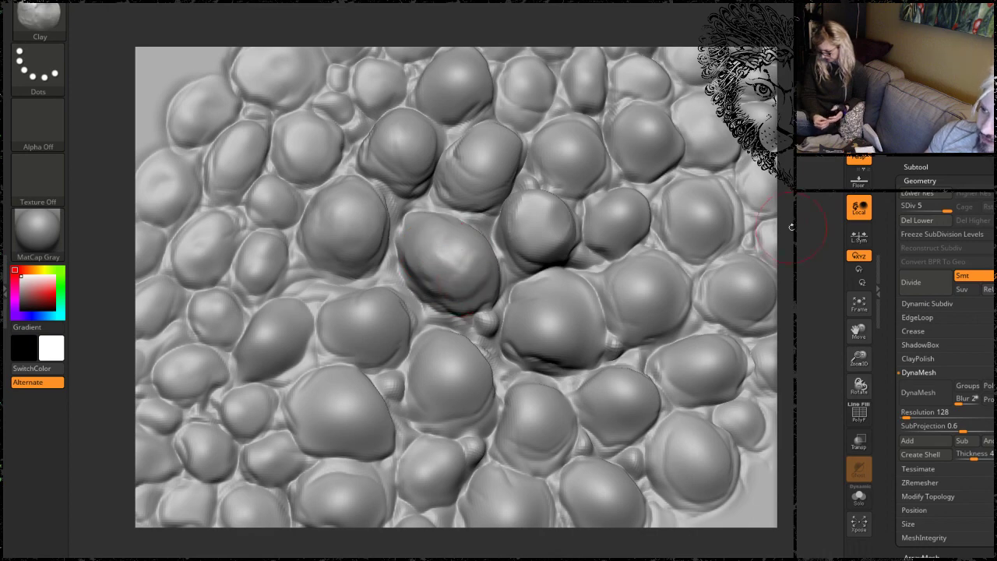
pyautogui.moveTo(791, 227); pyautogui.dragTo(785, 251)
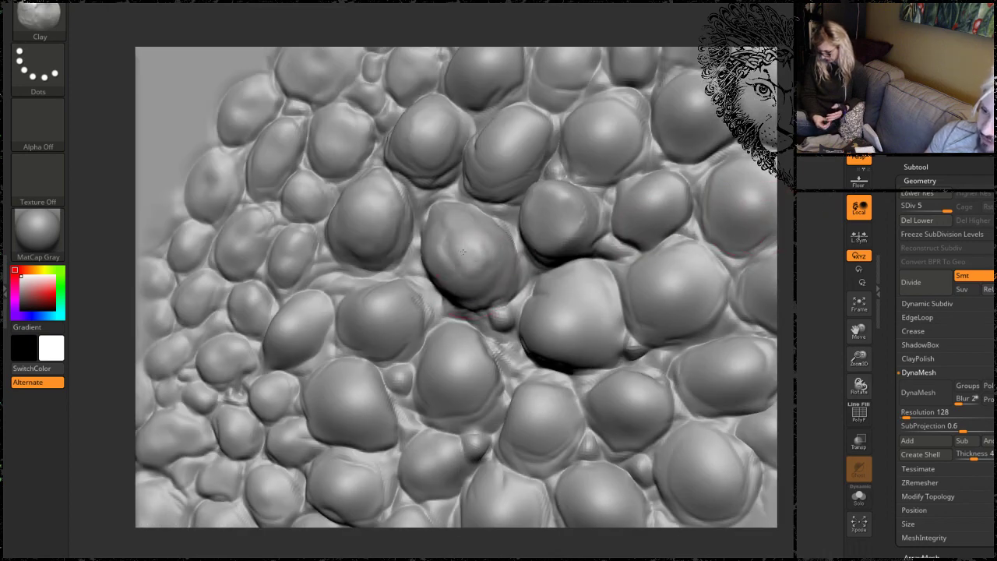
pyautogui.moveTo(460, 256)
pyautogui.mouseDown()
pyautogui.moveTo(480, 243)
pyautogui.moveTo(476, 220)
pyautogui.mouseUp()
pyautogui.moveTo(787, 237); pyautogui.dragTo(810, 282)
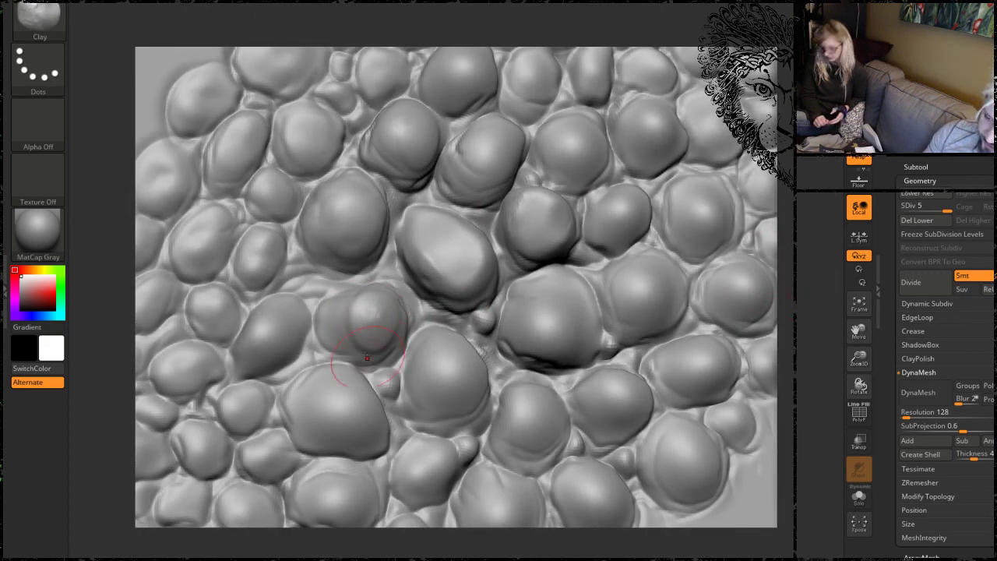
# Vary the surfaces of the scales at the patch's lower left and below its centre with Clay strokes and smoothing.
pyautogui.moveTo(367, 352)
pyautogui.mouseDown()
pyautogui.moveTo(357, 308)
pyautogui.moveTo(345, 327)
pyautogui.mouseUp()
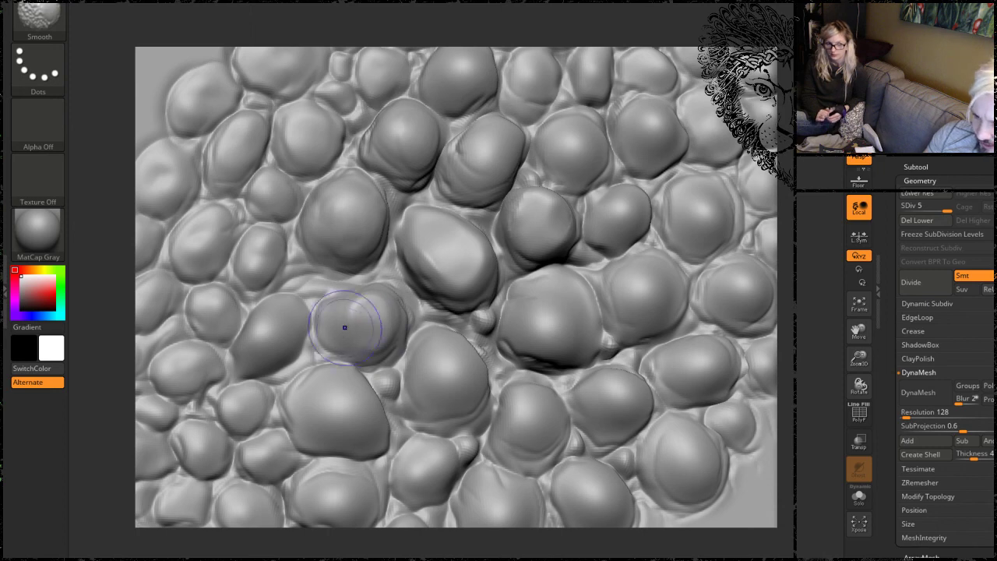
pyautogui.moveTo(258, 342); pyautogui.dragTo(284, 328)
pyautogui.moveTo(323, 412); pyautogui.dragTo(312, 388)
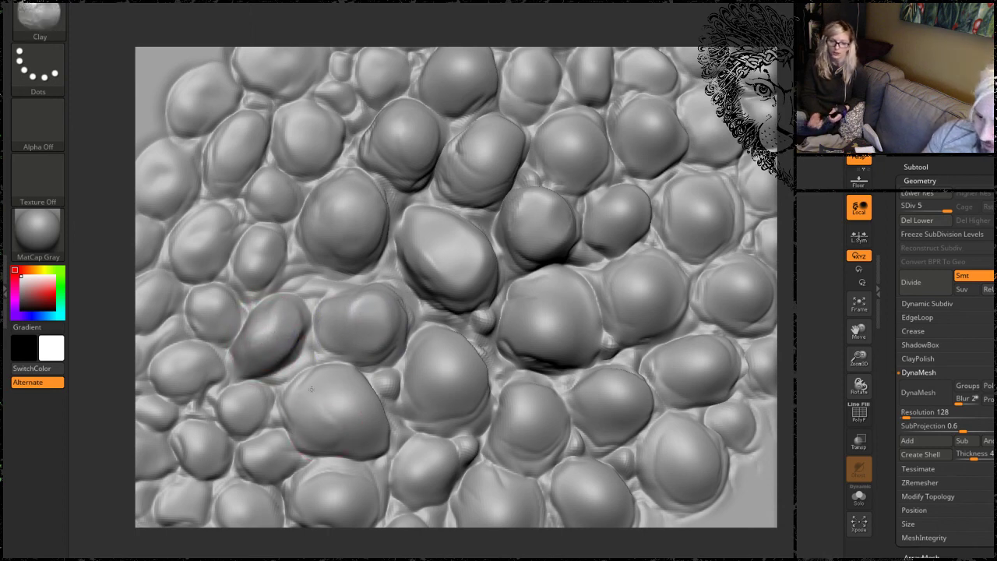
pyautogui.press('shift')
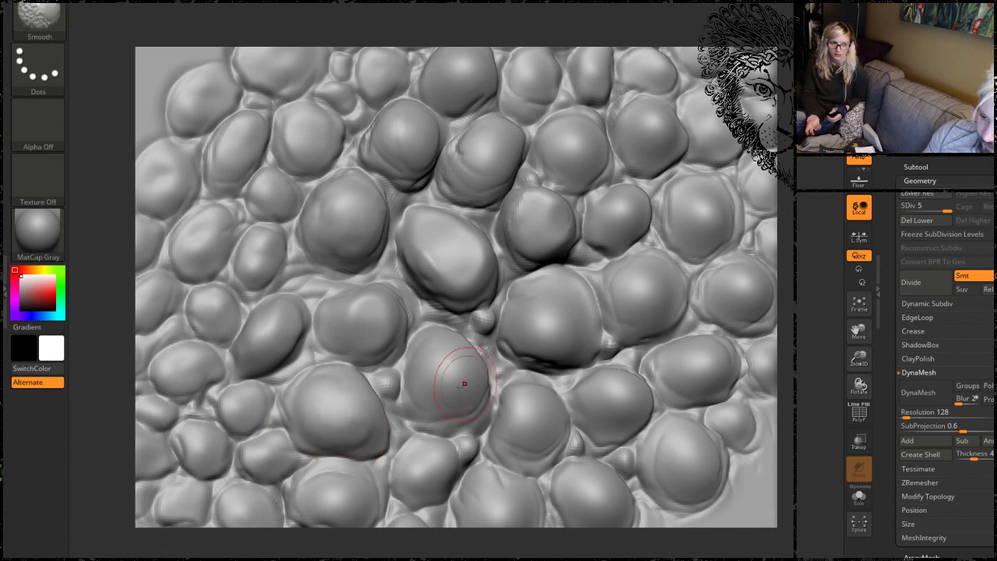
pyautogui.moveTo(445, 350)
pyautogui.mouseDown()
pyautogui.moveTo(460, 366)
pyautogui.moveTo(439, 375)
pyautogui.moveTo(425, 355)
pyautogui.mouseUp()
pyautogui.moveTo(334, 388)
pyautogui.mouseDown()
pyautogui.moveTo(349, 419)
pyautogui.moveTo(335, 397)
pyautogui.moveTo(338, 408)
pyautogui.mouseUp()
# Add Clay strokes to the scale at the patch's lower centre and to the round scales above and right of centre.
pyautogui.moveTo(528, 410)
pyautogui.mouseDown()
pyautogui.moveTo(532, 430)
pyautogui.moveTo(539, 407)
pyautogui.mouseUp()
pyautogui.moveTo(632, 203)
pyautogui.mouseDown()
pyautogui.moveTo(623, 212)
pyautogui.moveTo(616, 175)
pyautogui.mouseUp()
pyautogui.moveTo(561, 134); pyautogui.dragTo(573, 156)
pyautogui.keyDown('alt'); pyautogui.moveTo(802, 304); pyautogui.dragTo(762, 200); pyautogui.keyUp('alt')
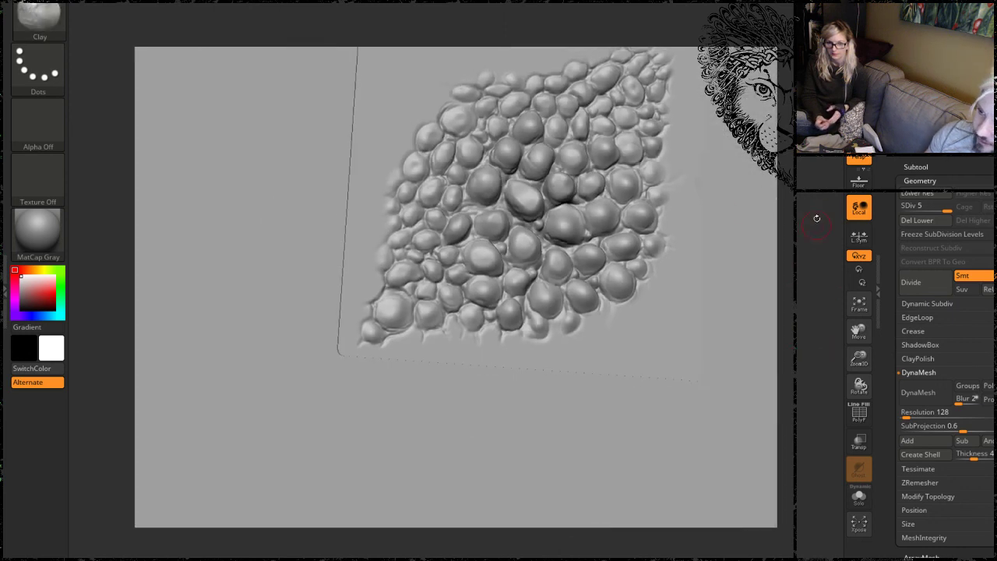
pyautogui.moveTo(816, 218); pyautogui.dragTo(674, 280)
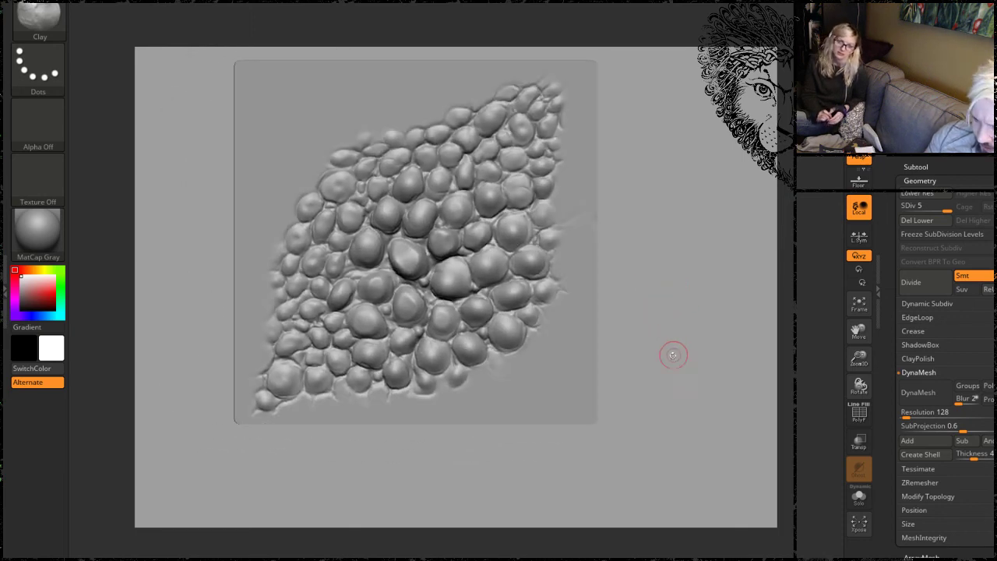
pyautogui.keyDown('alt'); pyautogui.moveTo(673, 356); pyautogui.dragTo(669, 441); pyautogui.keyUp('alt')
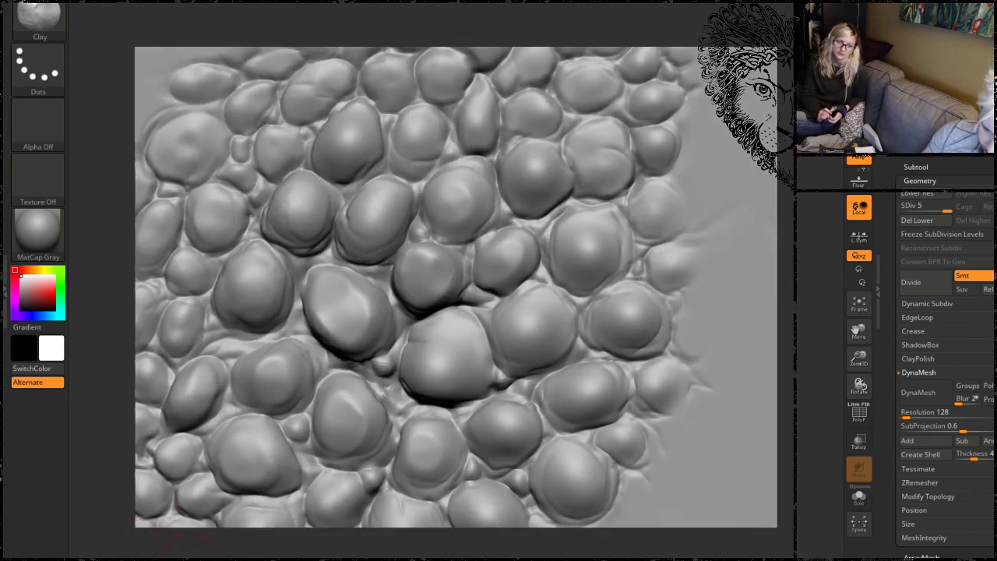
pyautogui.press('b')
pyautogui.press('d')
pyautogui.press('s')
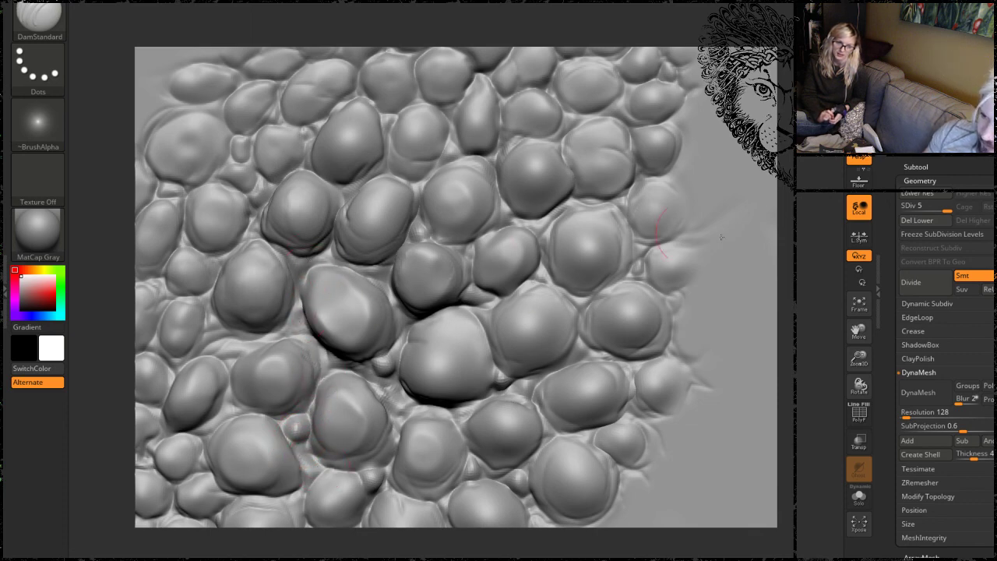
# Frame the whole scale plane facing the camera and grab the document view as a new alpha.
pyautogui.keyDown('alt'); pyautogui.moveTo(815, 309); pyautogui.dragTo(765, 195); pyautogui.keyUp('alt')
pyautogui.keyDown('alt'); pyautogui.moveTo(721, 225); pyautogui.dragTo(827, 208); pyautogui.keyUp('alt')
pyautogui.keyDown('alt'); pyautogui.moveTo(833, 270); pyautogui.dragTo(822, 335); pyautogui.keyUp('alt')
pyautogui.moveTo(807, 278); pyautogui.dragTo(796, 270)
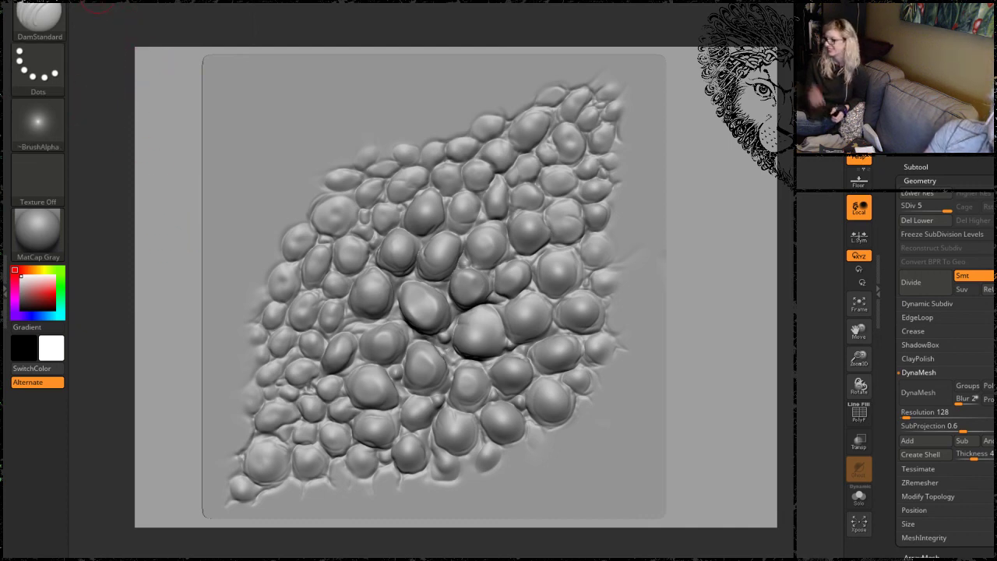
pyautogui.click(26, 2)
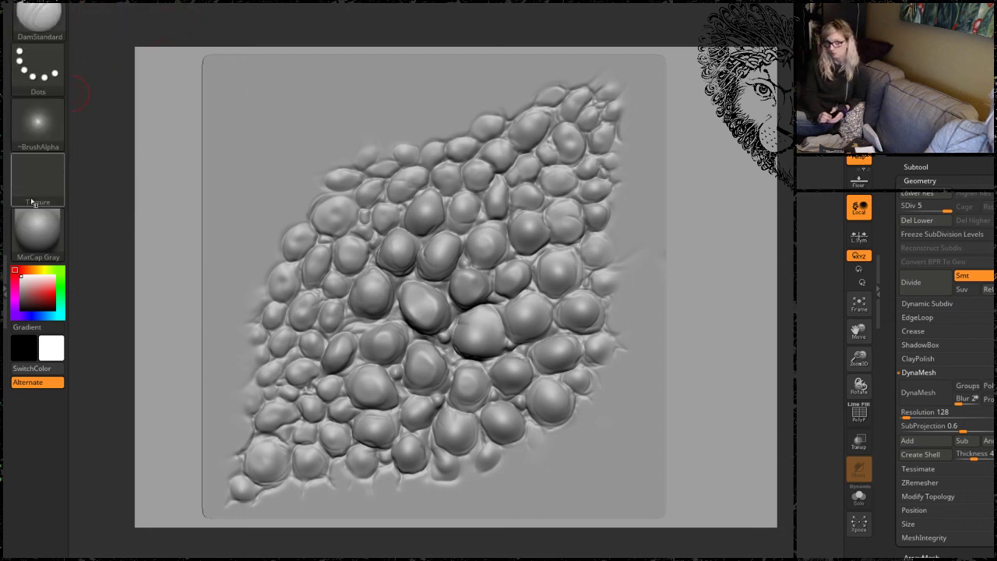
pyautogui.click(38, 125)
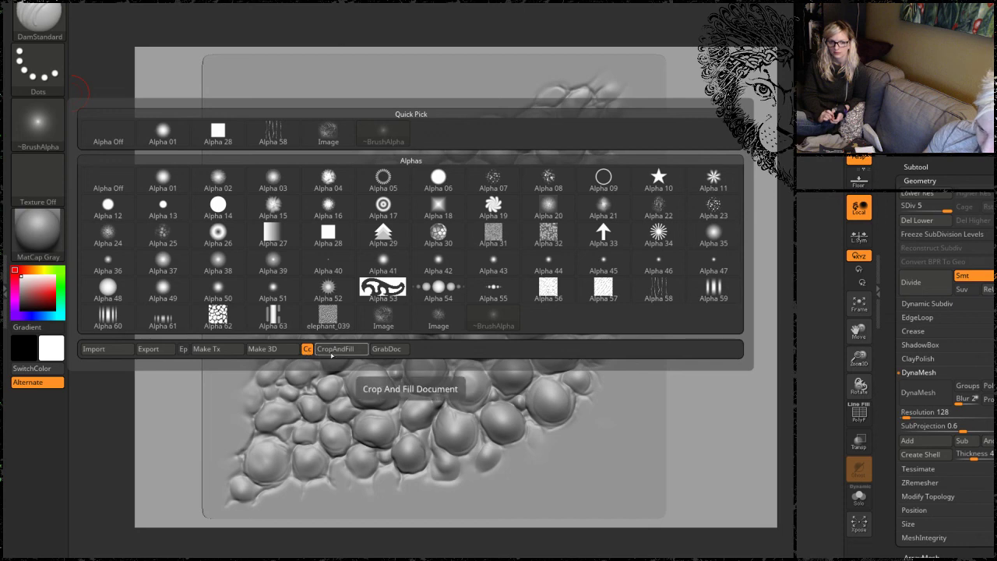
pyautogui.click(379, 349)
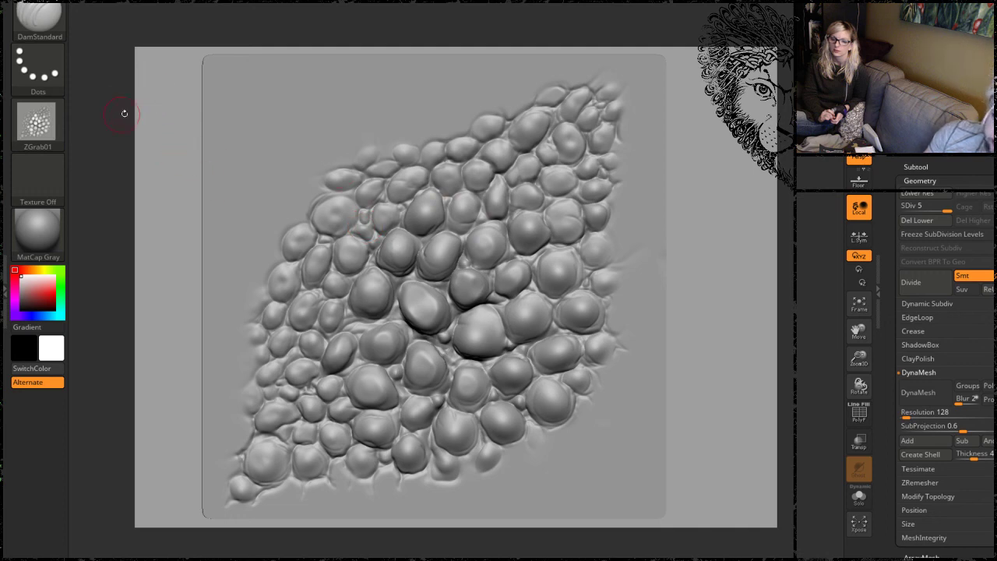
pyautogui.moveTo(33, 123)
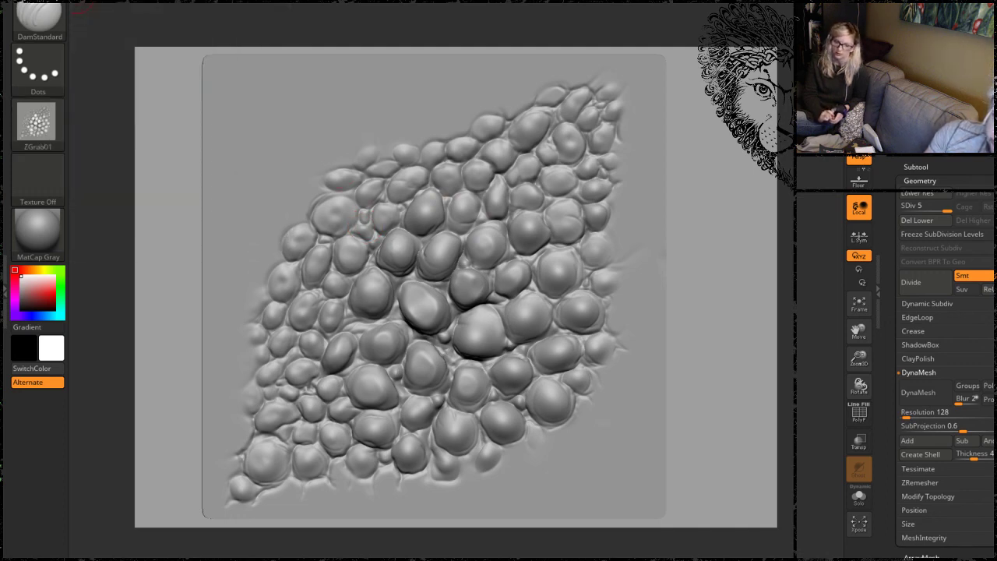
pyautogui.click(36, 3)
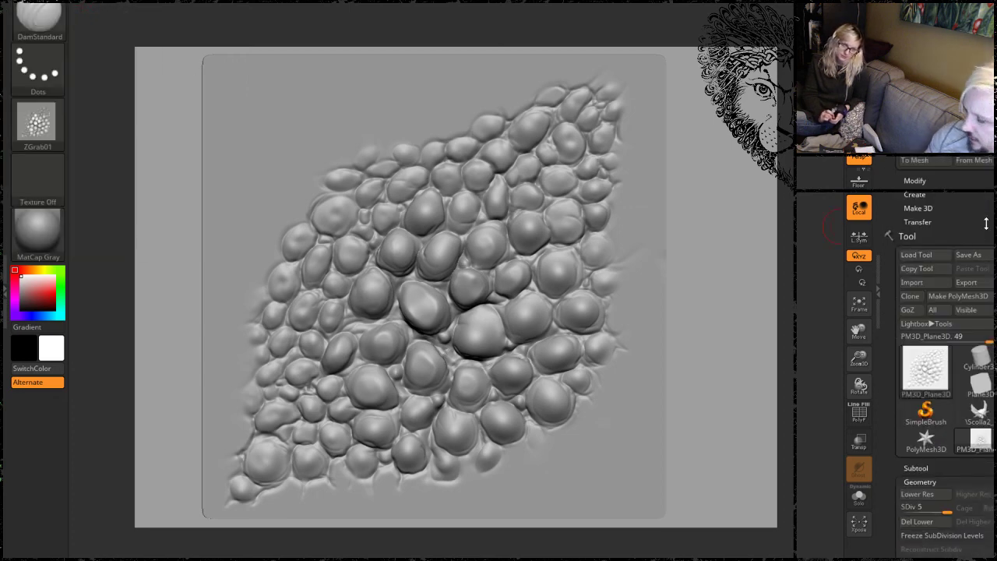
# Switch to the Scolla2_1 creature model and bring the smooth area of its back into close view.
pyautogui.scroll(-2, 942, 327)
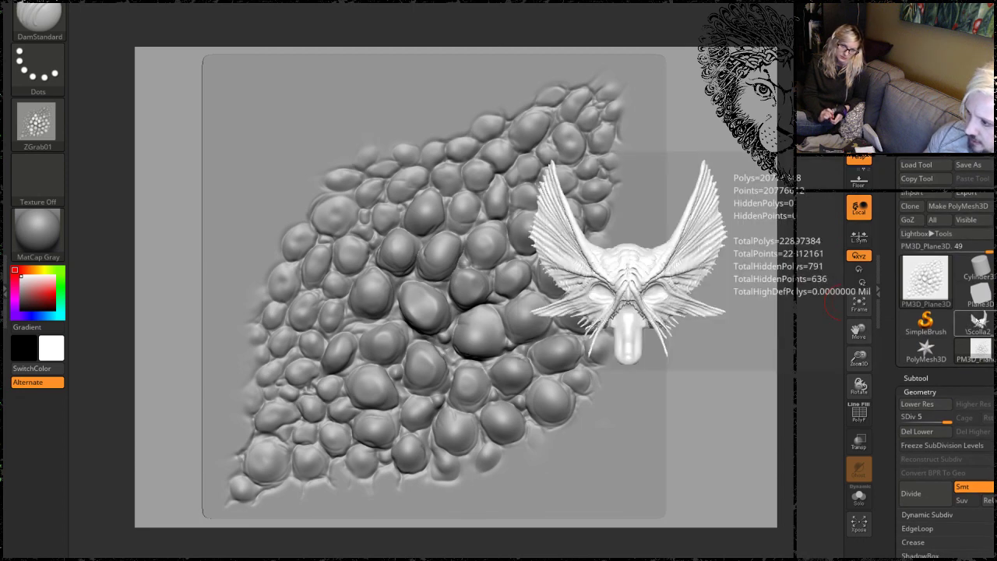
pyautogui.click(973, 318)
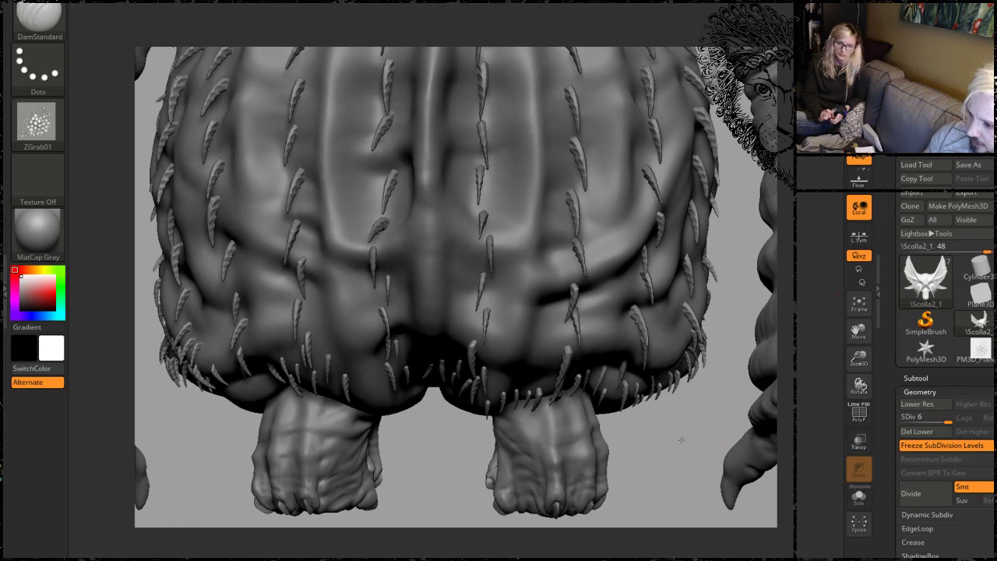
pyautogui.keyDown('alt'); pyautogui.moveTo(706, 431); pyautogui.dragTo(649, 303); pyautogui.keyUp('alt')
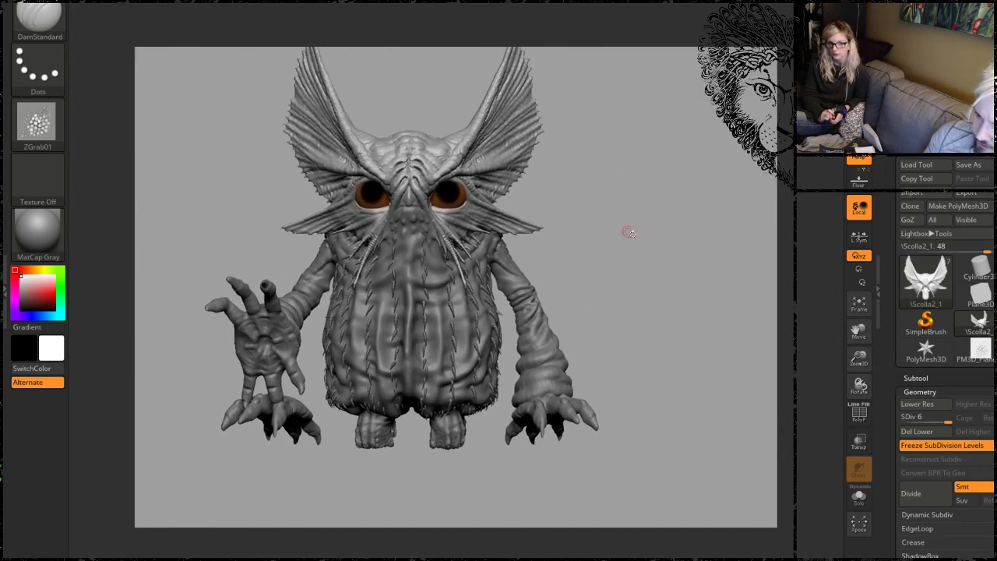
pyautogui.moveTo(628, 232); pyautogui.dragTo(601, 424)
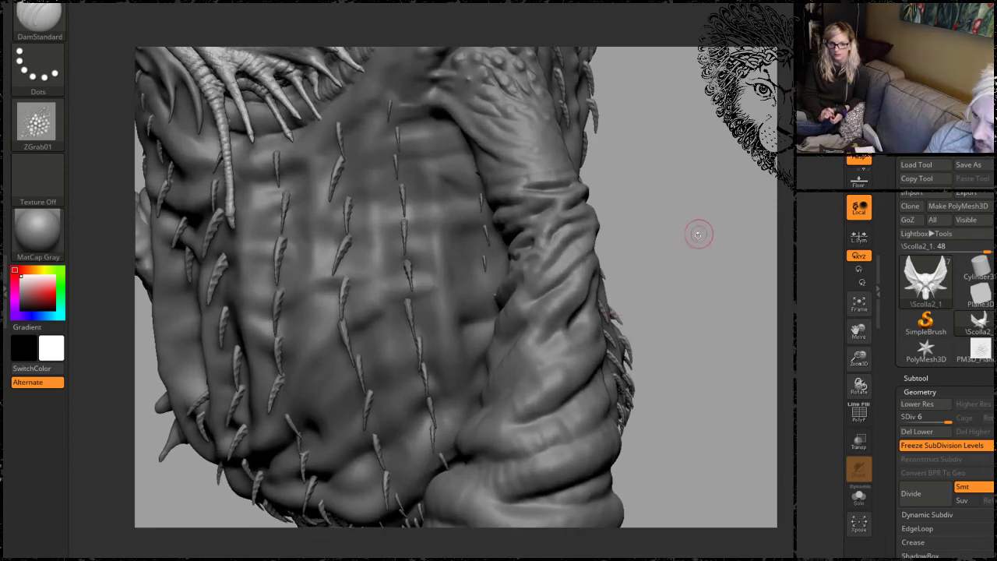
pyautogui.moveTo(697, 234); pyautogui.dragTo(581, 179)
pyautogui.moveTo(713, 336)
pyautogui.mouseDown()
pyautogui.moveTo(627, 125)
pyautogui.moveTo(741, 202)
pyautogui.moveTo(706, 129)
pyautogui.moveTo(654, 191)
pyautogui.mouseUp()
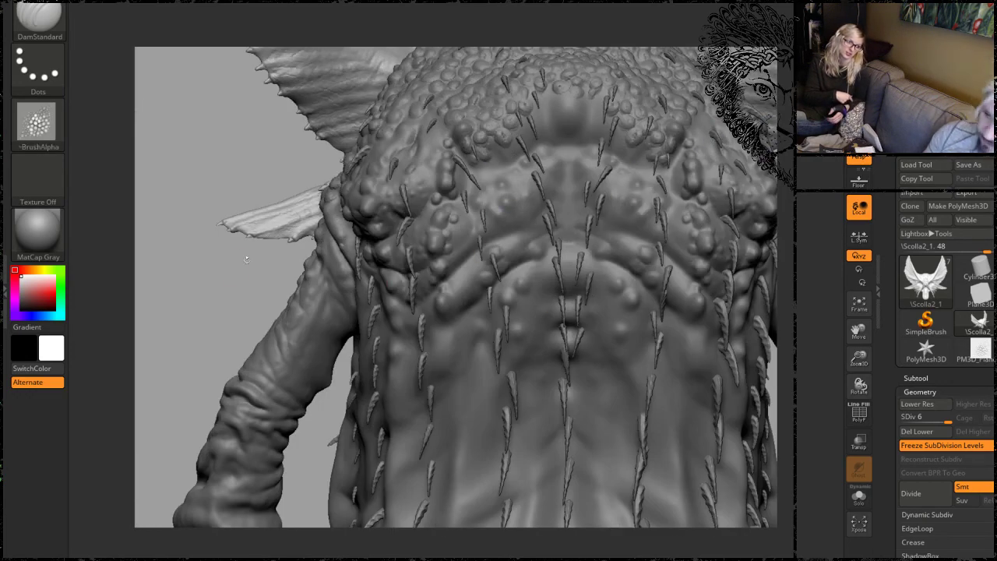
pyautogui.moveTo(246, 259); pyautogui.dragTo(446, 272)
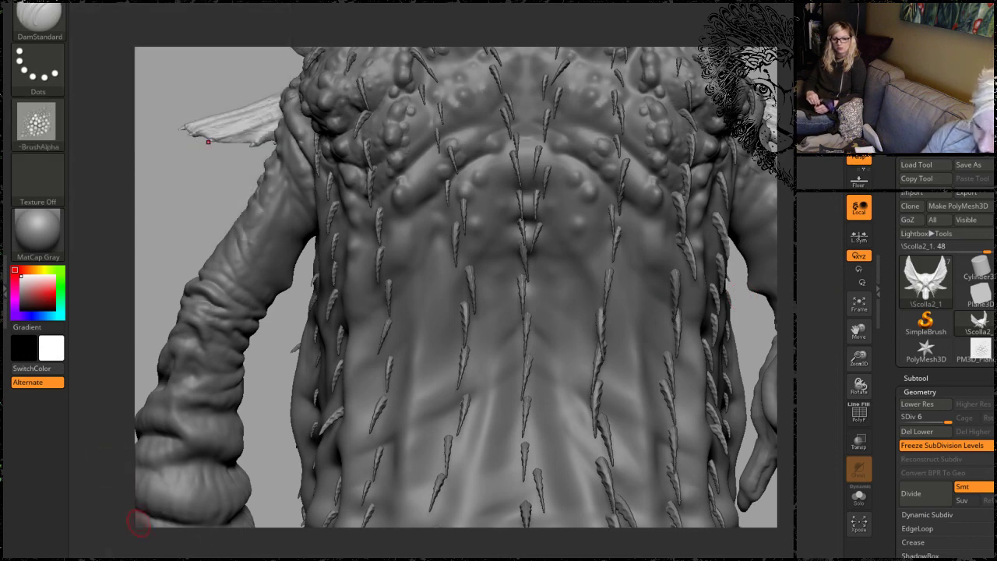
# Set up the Standard brush with the ZGrab01 alpha and the DragRect stroke.
pyautogui.press('b')
pyautogui.press('s')
pyautogui.press('t')
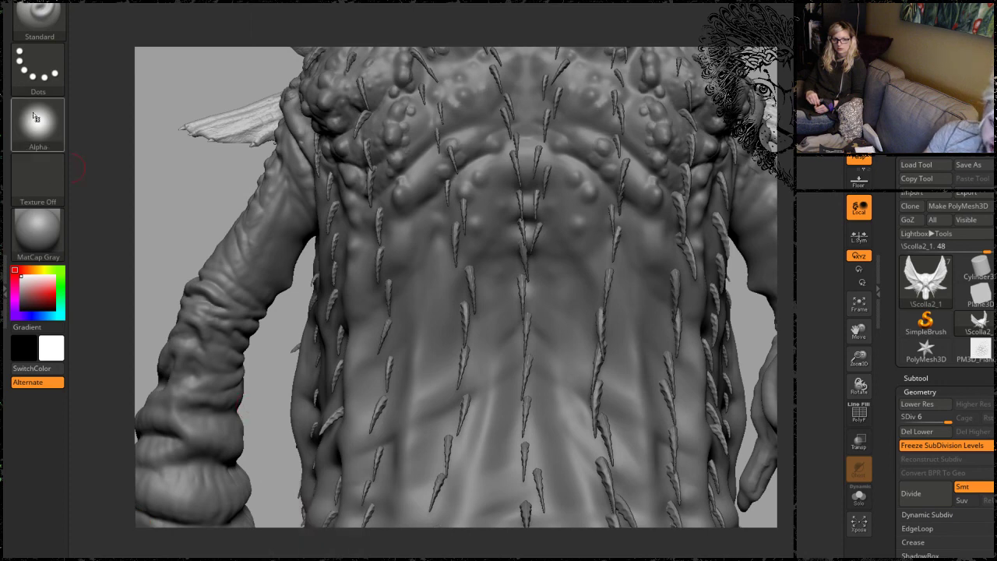
pyautogui.click(35, 117)
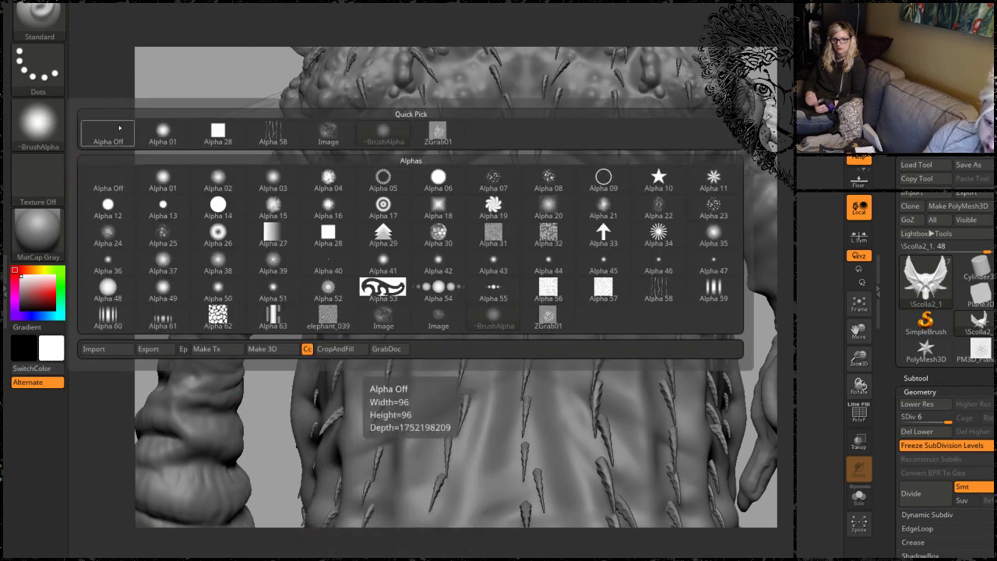
pyautogui.click(119, 127)
pyautogui.click(47, 125)
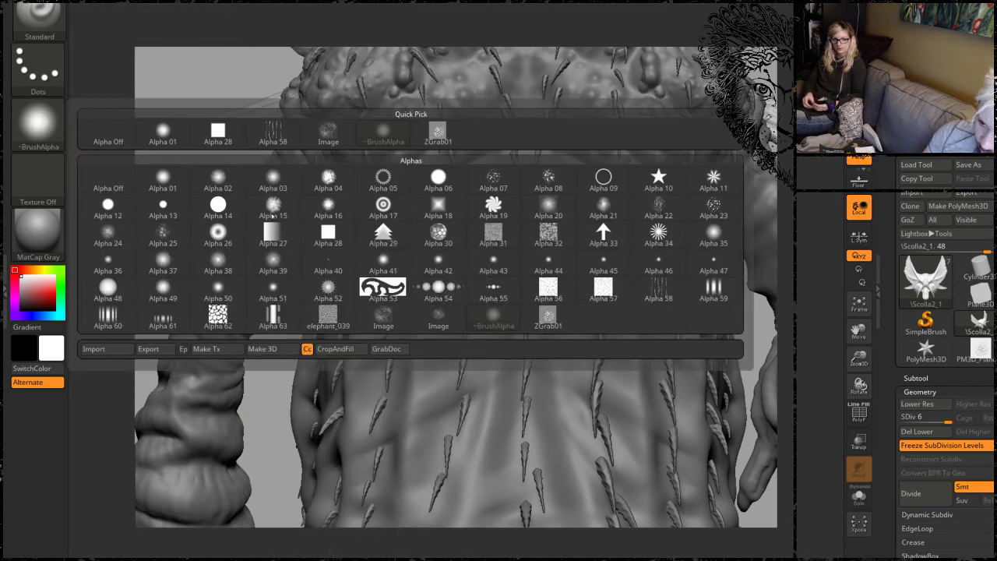
pyautogui.click(547, 316)
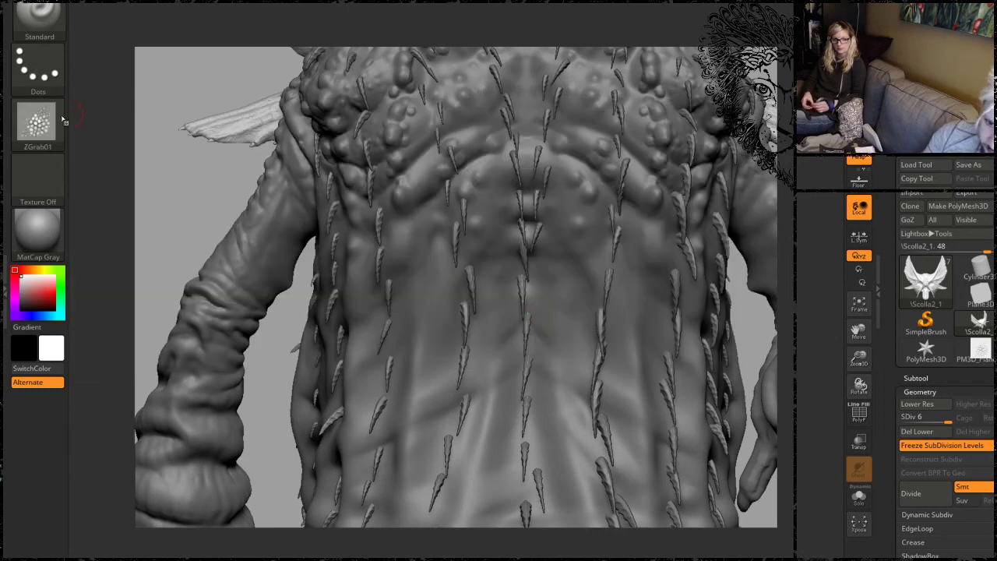
pyautogui.click(36, 68)
pyautogui.click(164, 78)
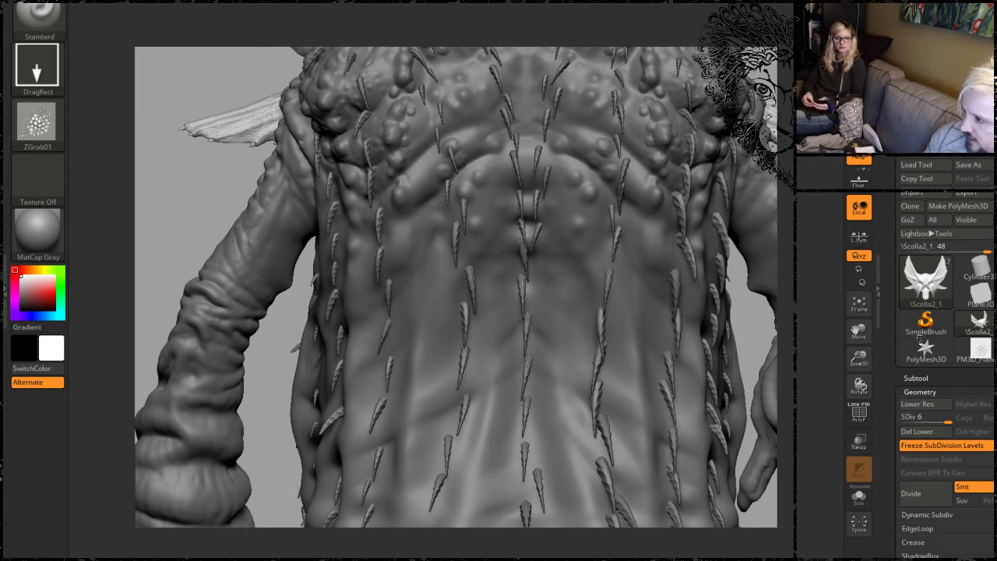
# Select the Body2 subtool and stamp a patch of the grabbed scales on the left side of the creature's back.
pyautogui.click(916, 378)
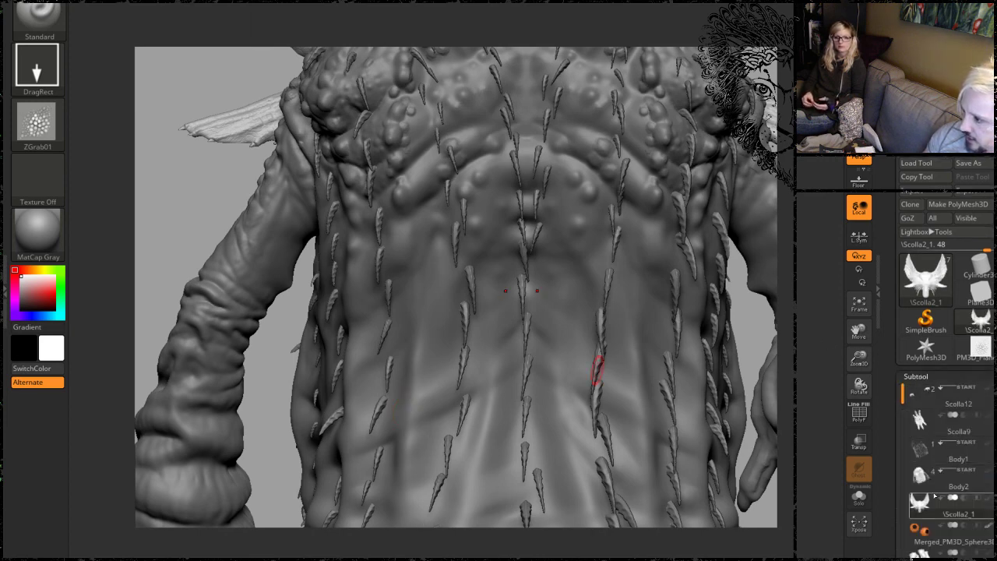
pyautogui.click(926, 479)
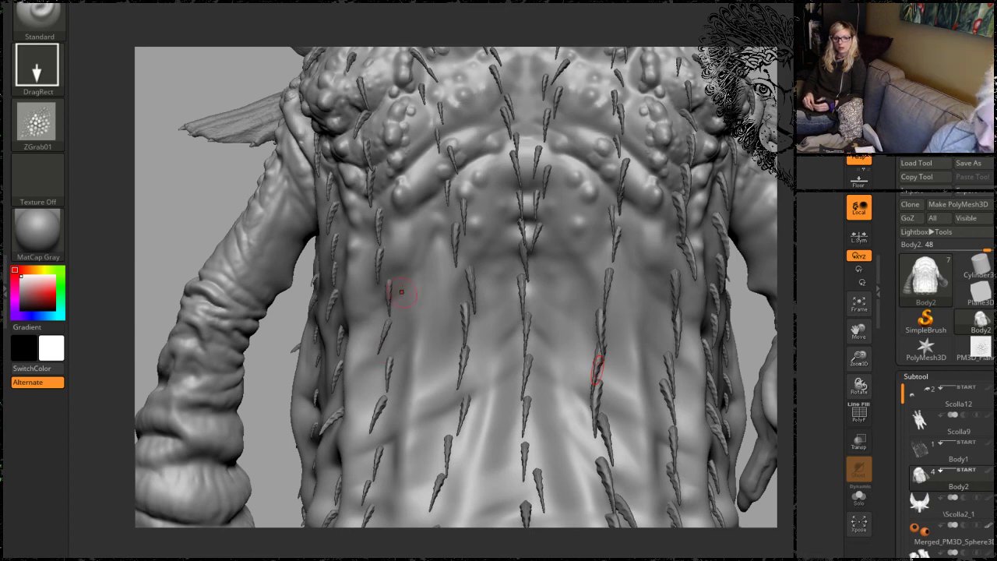
pyautogui.moveTo(416, 275)
pyautogui.mouseDown()
pyautogui.moveTo(426, 423)
pyautogui.moveTo(438, 394)
pyautogui.mouseUp()
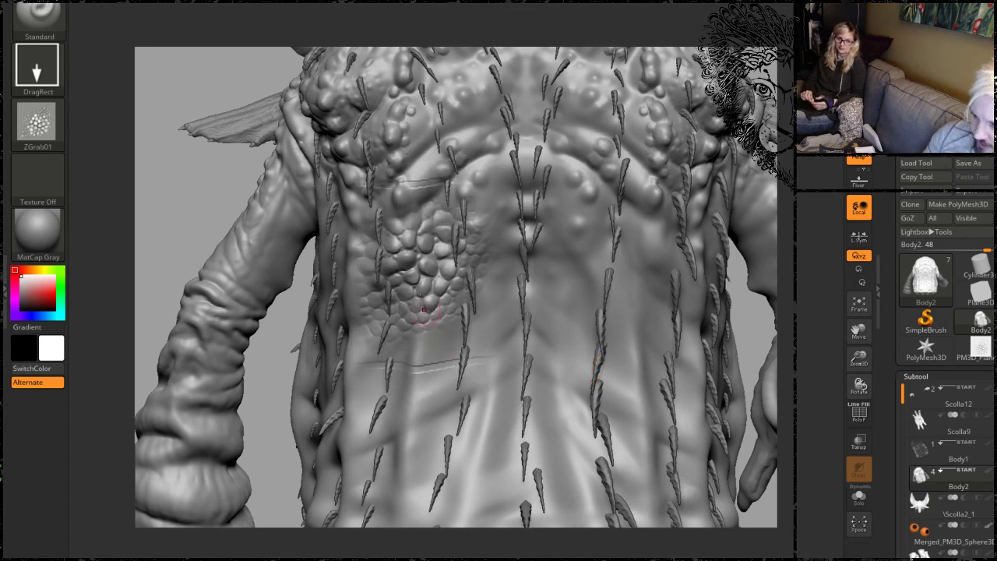
# Undo the scale patch stamped on the creature's back and open the Modify settings of the brush alpha.
pyautogui.moveTo(200, 198)
pyautogui.mouseDown()
pyautogui.moveTo(172, 211)
pyautogui.moveTo(171, 292)
pyautogui.mouseUp()
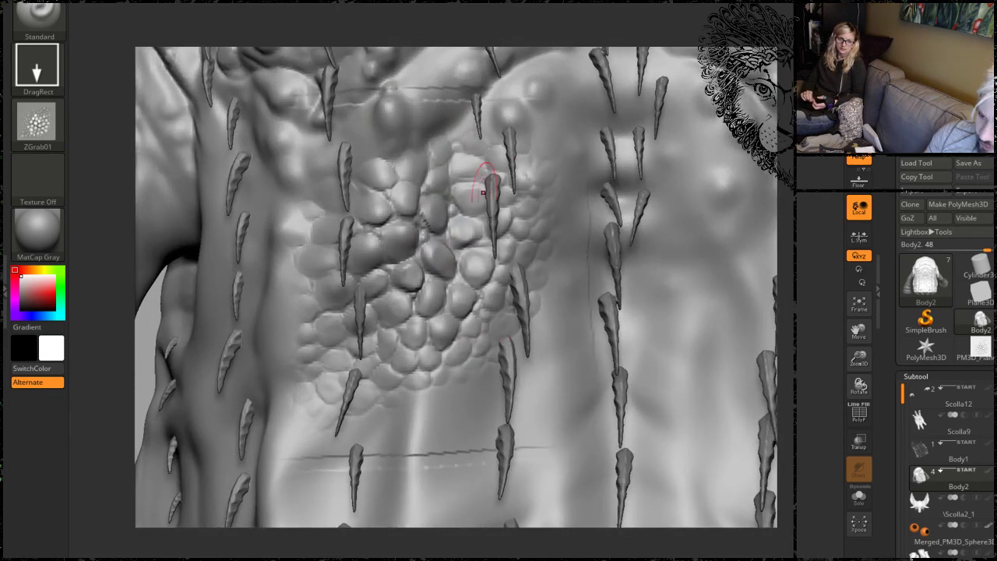
pyautogui.hotkey('ctrl', 'z')
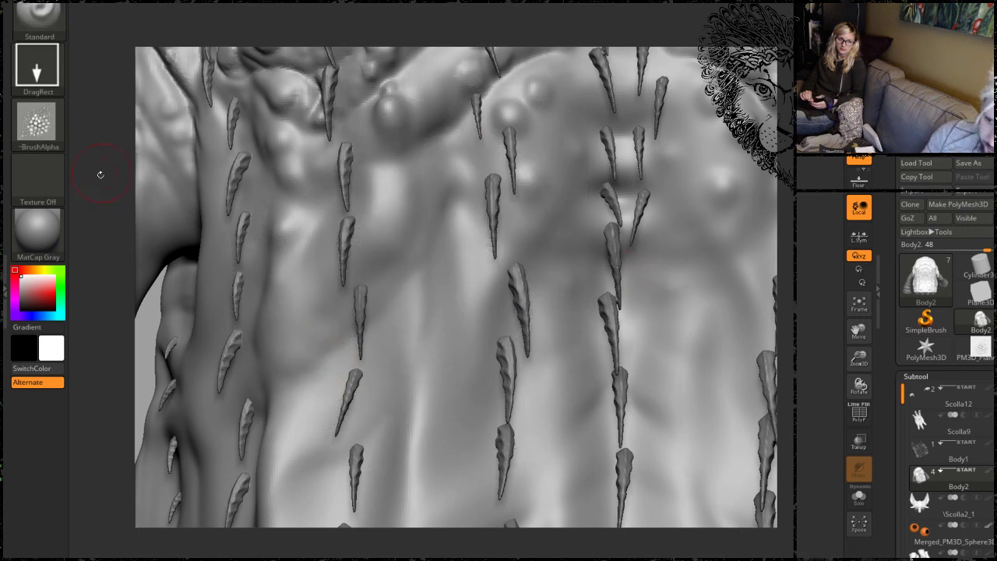
pyautogui.moveTo(31, 129)
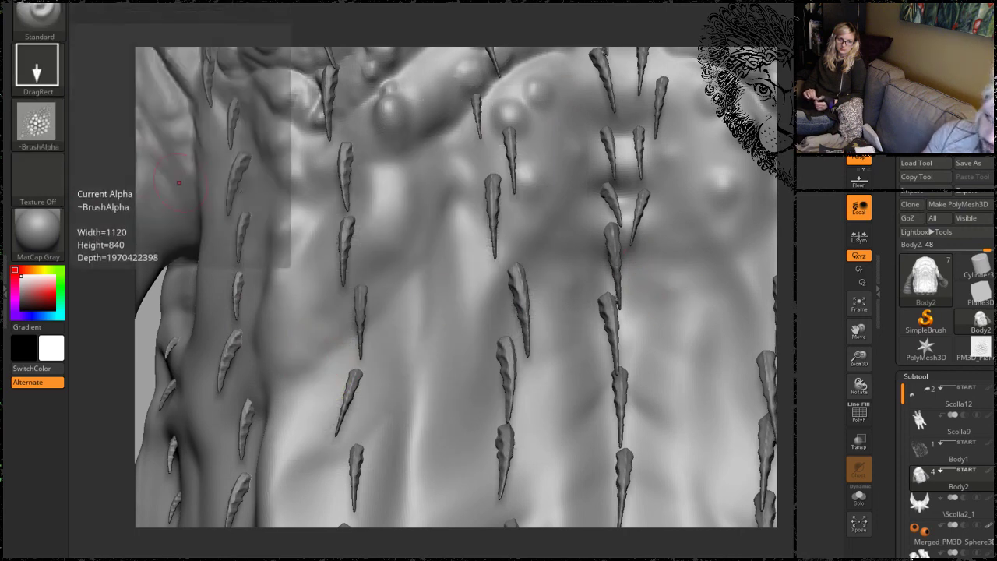
pyautogui.moveTo(969, 75); pyautogui.dragTo(969, 167)
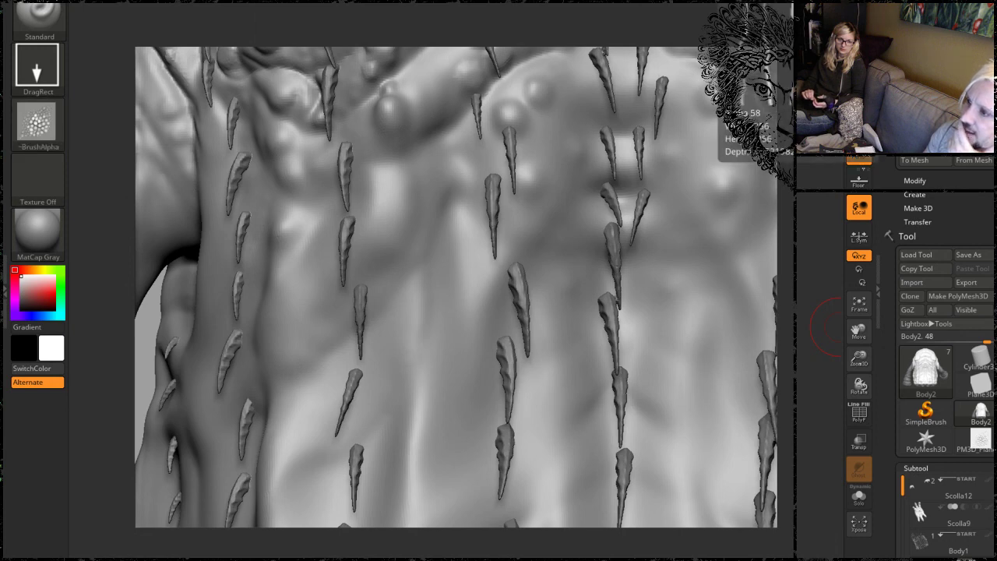
pyautogui.click(914, 180)
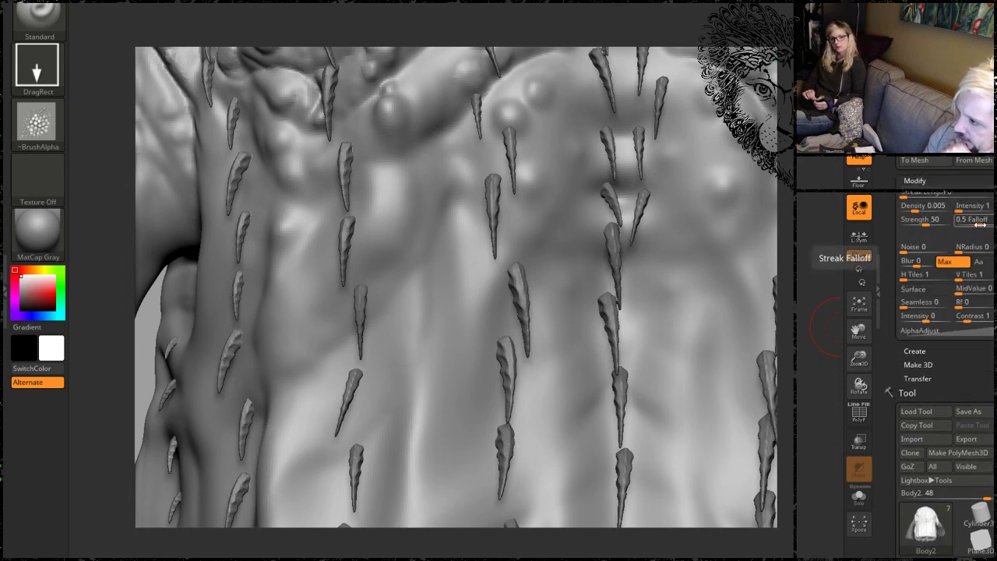
# Try streak Falloff values of about 5.13 and 10 on the alpha, test-stamping the scales on the back and undoing each stamp.
pyautogui.moveTo(985, 223); pyautogui.dragTo(986, 223)
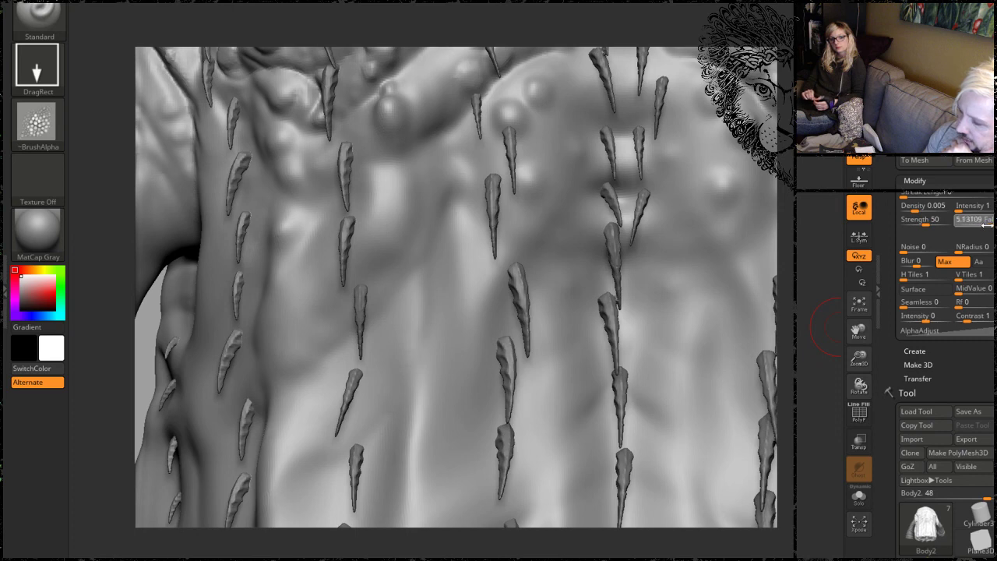
pyautogui.moveTo(426, 302); pyautogui.dragTo(434, 453)
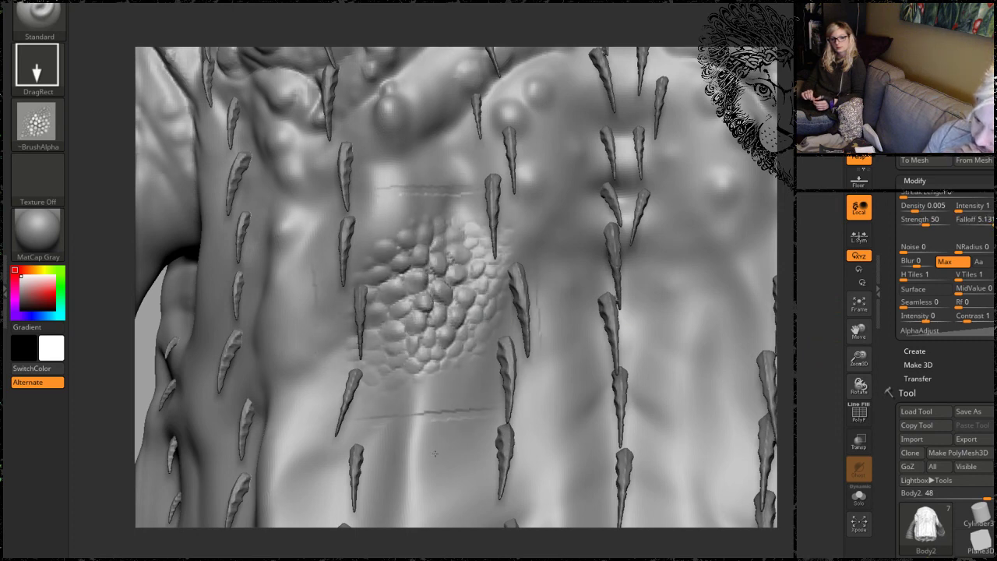
pyautogui.hotkey('ctrl', 'z')
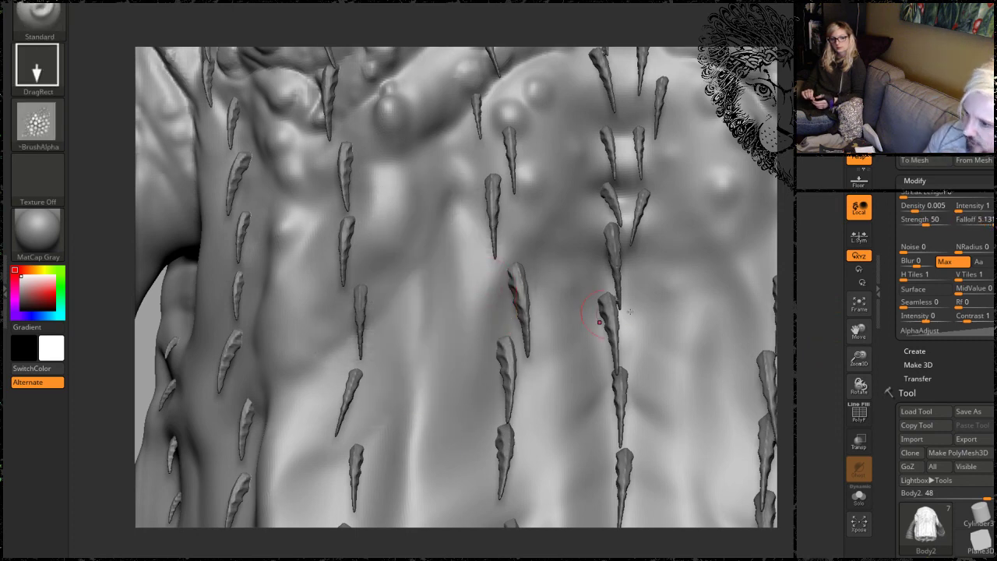
pyautogui.moveTo(986, 222); pyautogui.dragTo(996, 223)
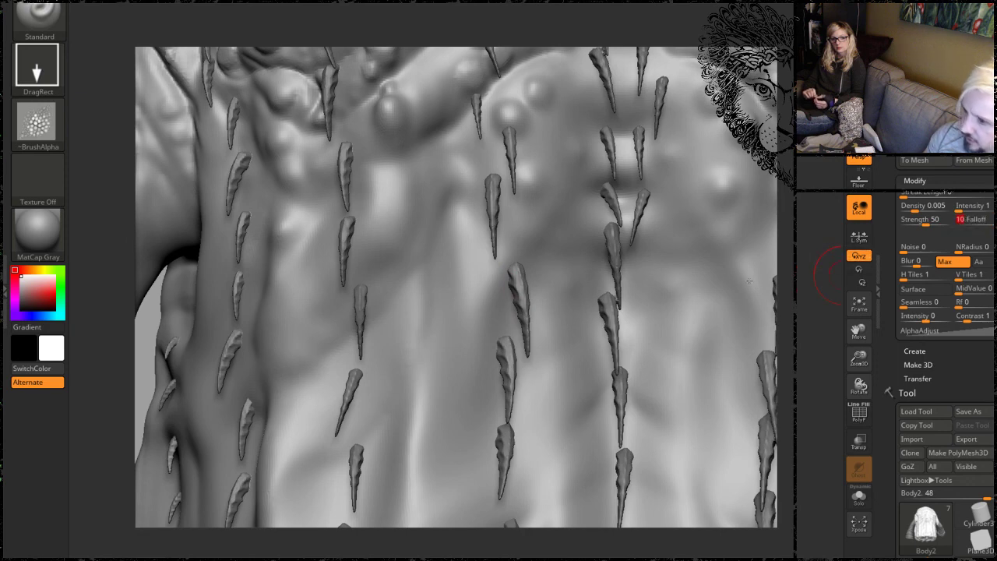
pyautogui.moveTo(437, 309); pyautogui.dragTo(441, 408)
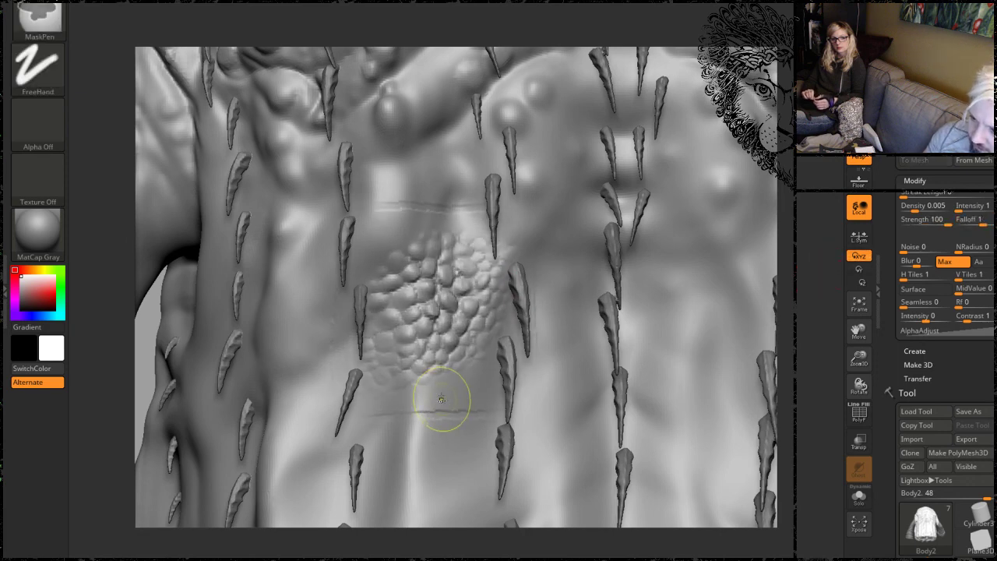
pyautogui.hotkey('ctrl', 'z')
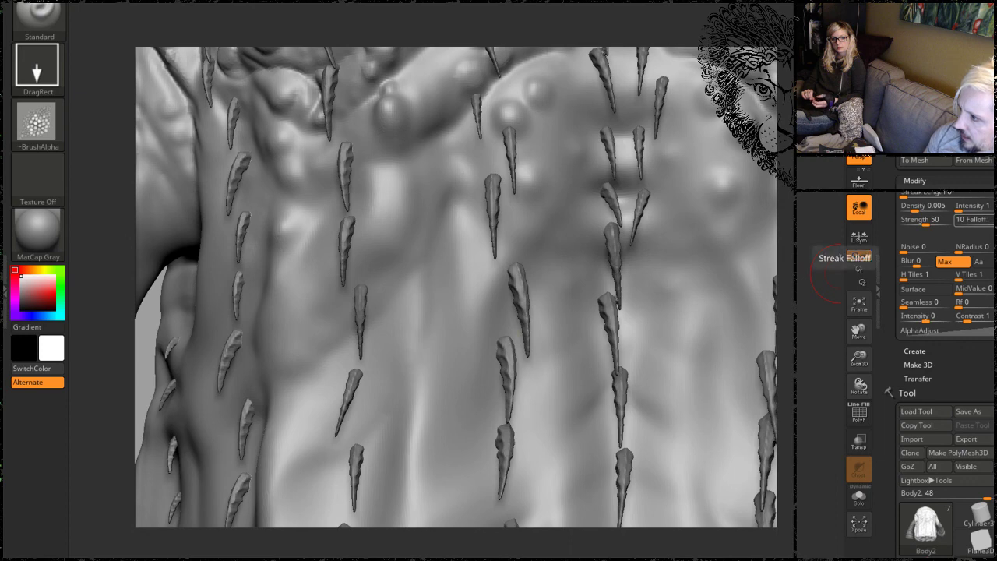
# Set the alpha's streak Falloff to about 1.02 and streak Intensity to 5, test-stamp the scales, and undo the stamp.
pyautogui.moveTo(990, 221)
pyautogui.mouseDown()
pyautogui.moveTo(953, 205)
pyautogui.moveTo(982, 207)
pyautogui.mouseUp()
pyautogui.press('Return')
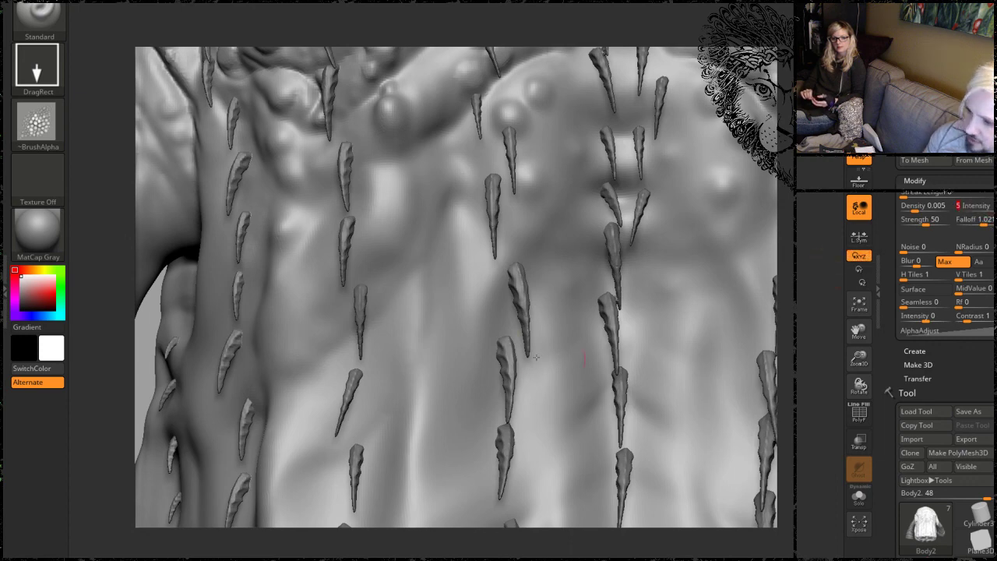
pyautogui.moveTo(410, 296); pyautogui.dragTo(435, 448)
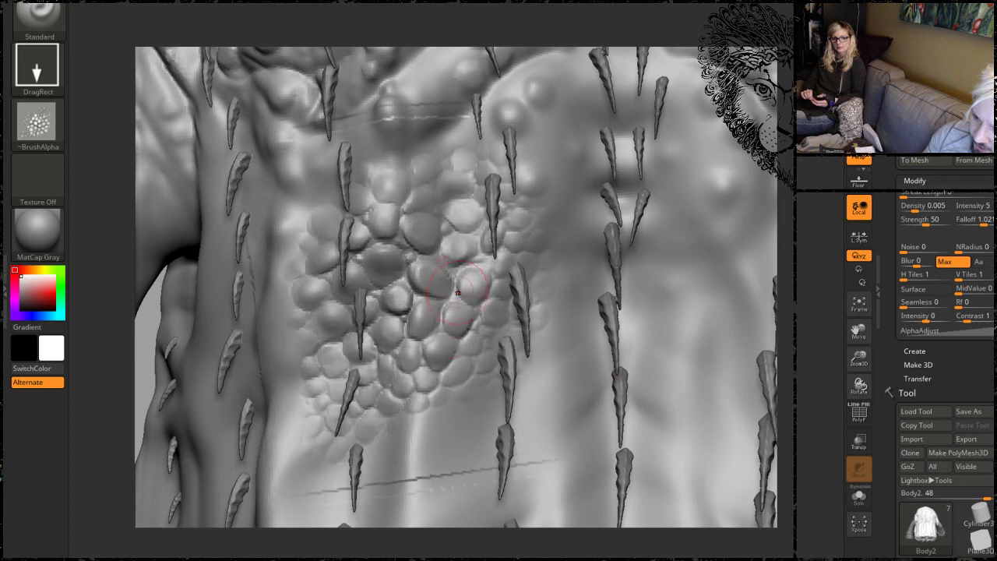
pyautogui.hotkey('ctrl', 'z')
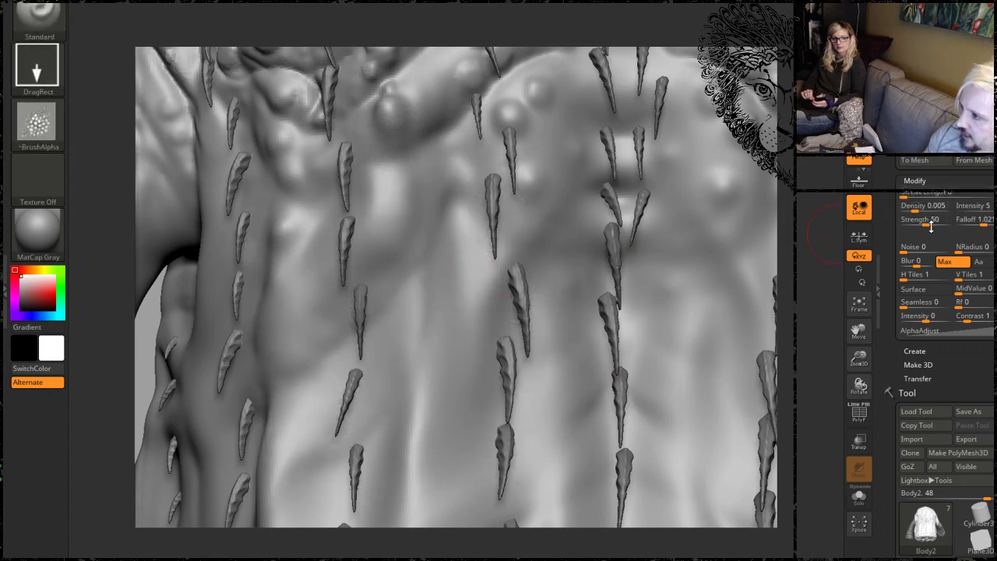
# Try a Streak Length of 75 on the alpha, return it to 0, and undo each test stamp on the back.
pyautogui.moveTo(903, 197); pyautogui.dragTo(921, 196)
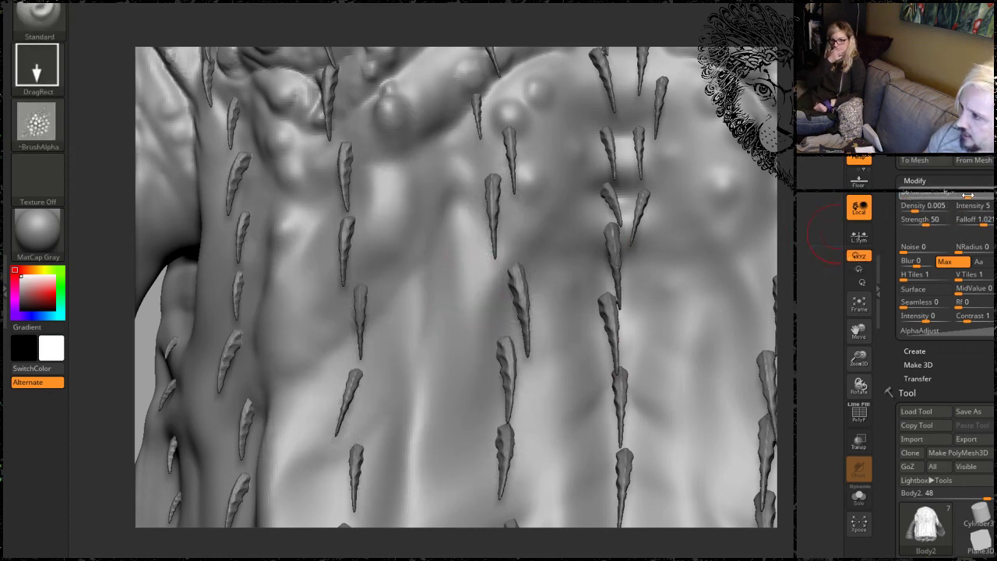
pyautogui.moveTo(401, 285); pyautogui.dragTo(430, 455)
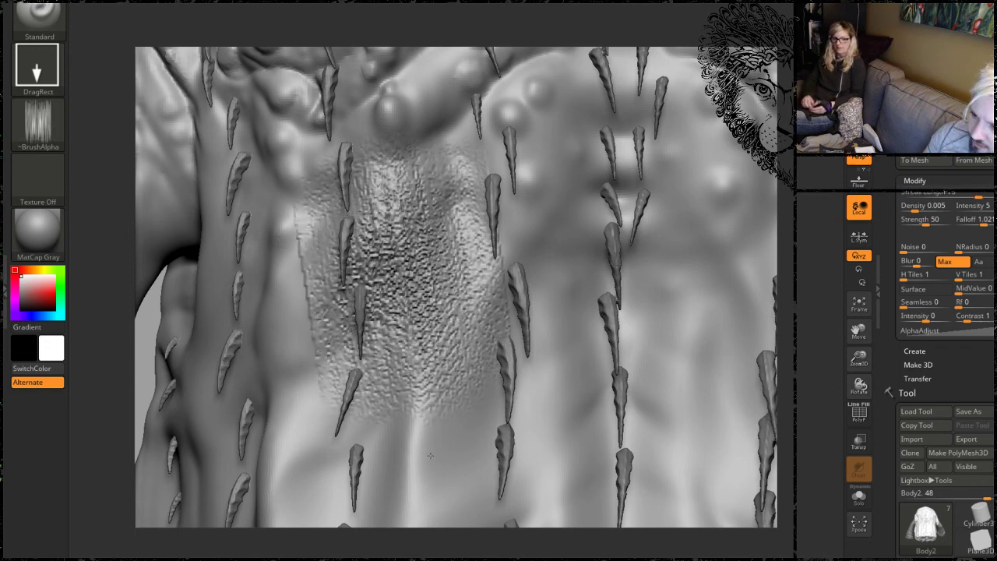
pyautogui.hotkey('ctrl', 'z')
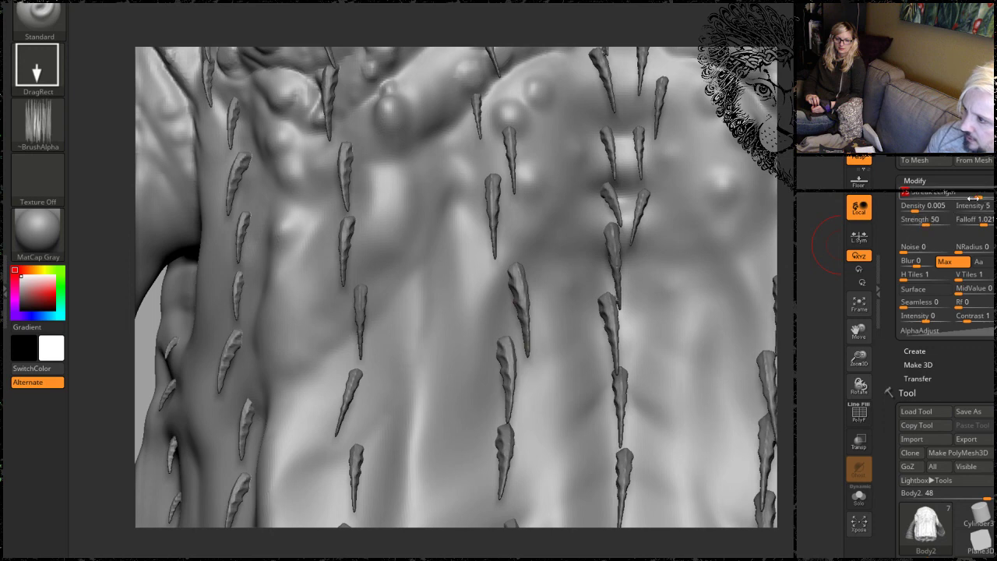
pyautogui.moveTo(974, 198); pyautogui.dragTo(900, 198)
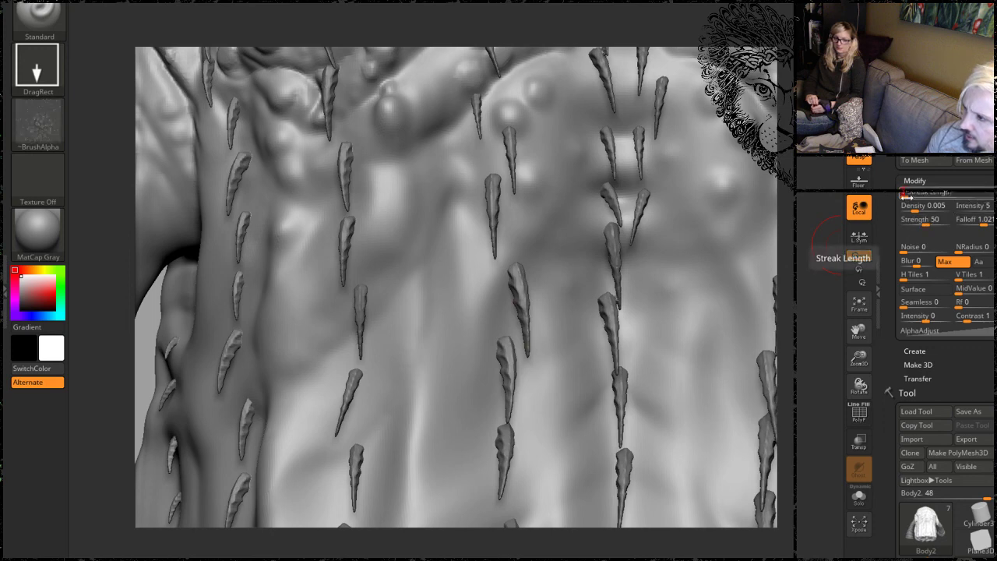
pyautogui.moveTo(413, 326); pyautogui.dragTo(458, 363)
pyautogui.hotkey('ctrl', 'z')
pyautogui.click(925, 196)
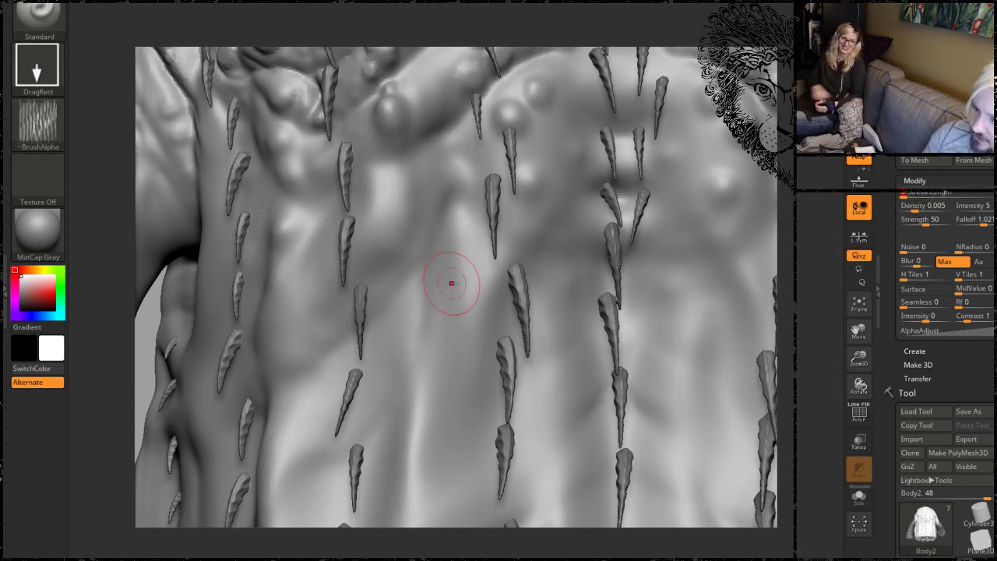
pyautogui.moveTo(436, 311)
pyautogui.mouseDown()
pyautogui.moveTo(442, 403)
pyautogui.moveTo(461, 315)
pyautogui.mouseUp()
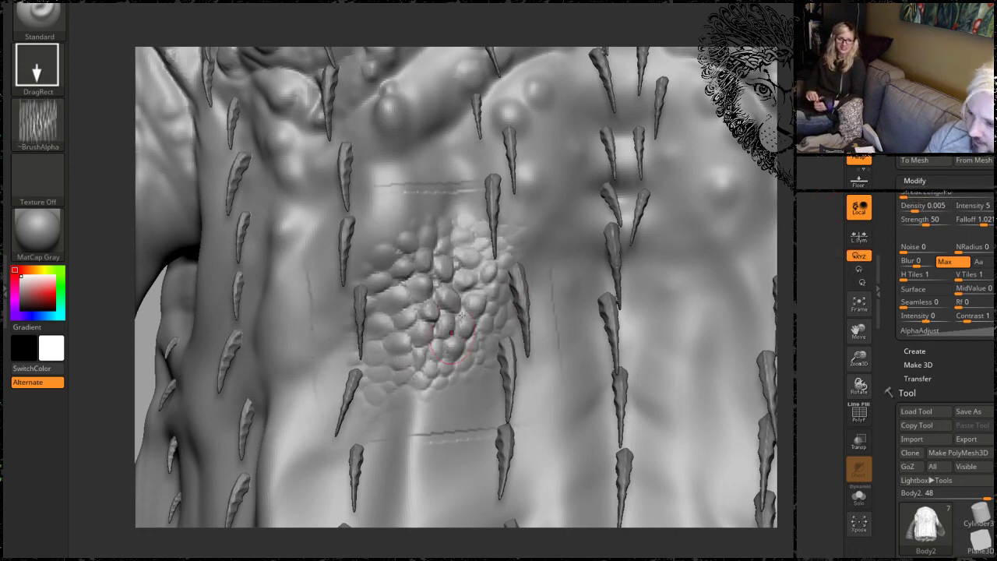
pyautogui.hotkey('ctrl', 'z')
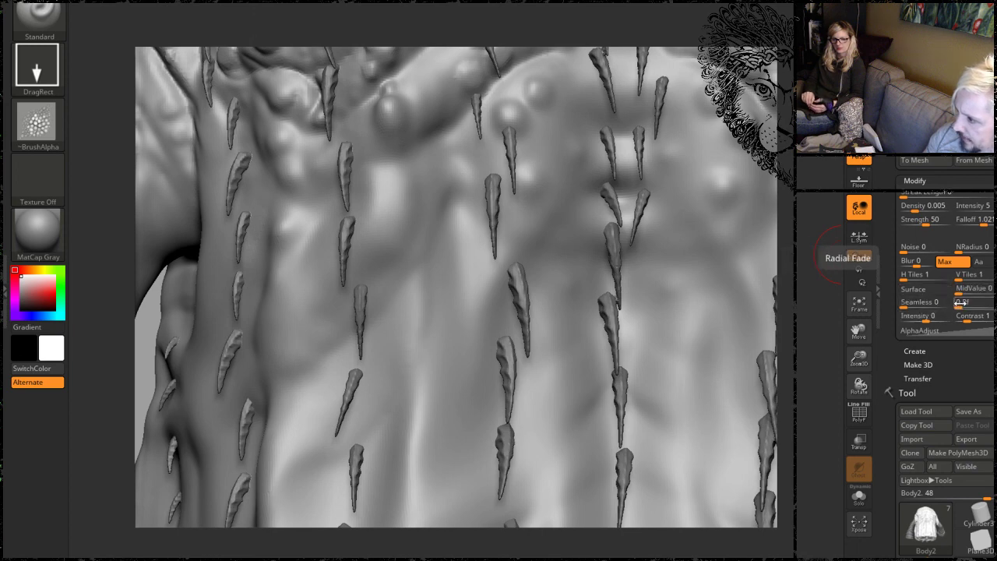
# Set the alpha's Contrast to about 2.37, test-stamp the scales on the back, and undo the stamp.
pyautogui.moveTo(964, 315); pyautogui.dragTo(980, 319)
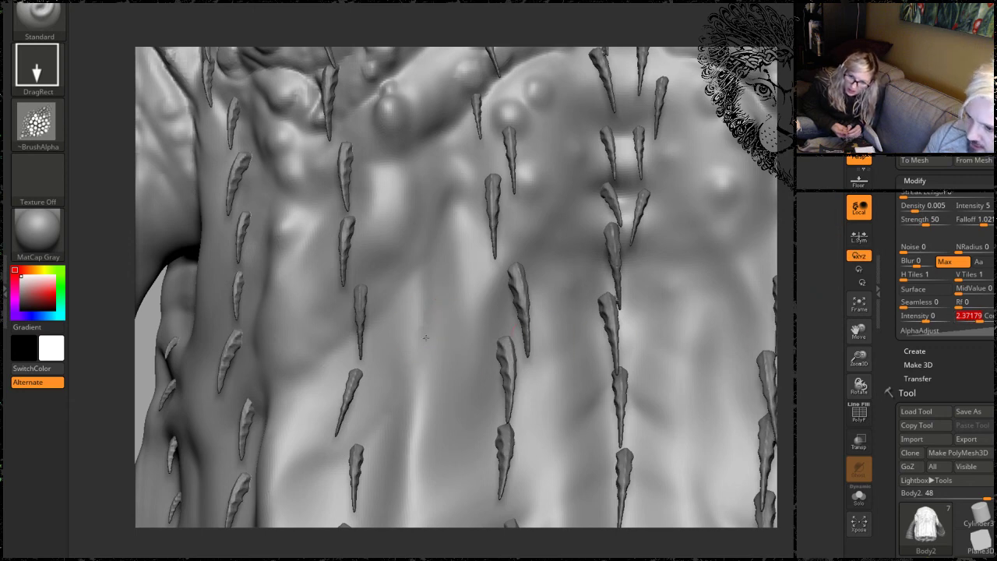
pyautogui.moveTo(422, 323); pyautogui.dragTo(470, 411)
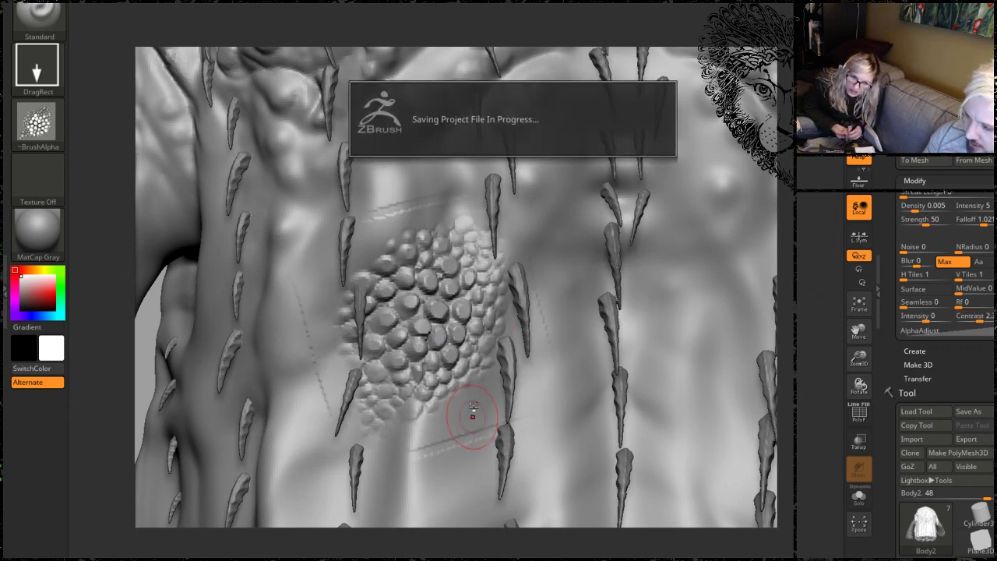
pyautogui.hotkey('ctrl', 'z')
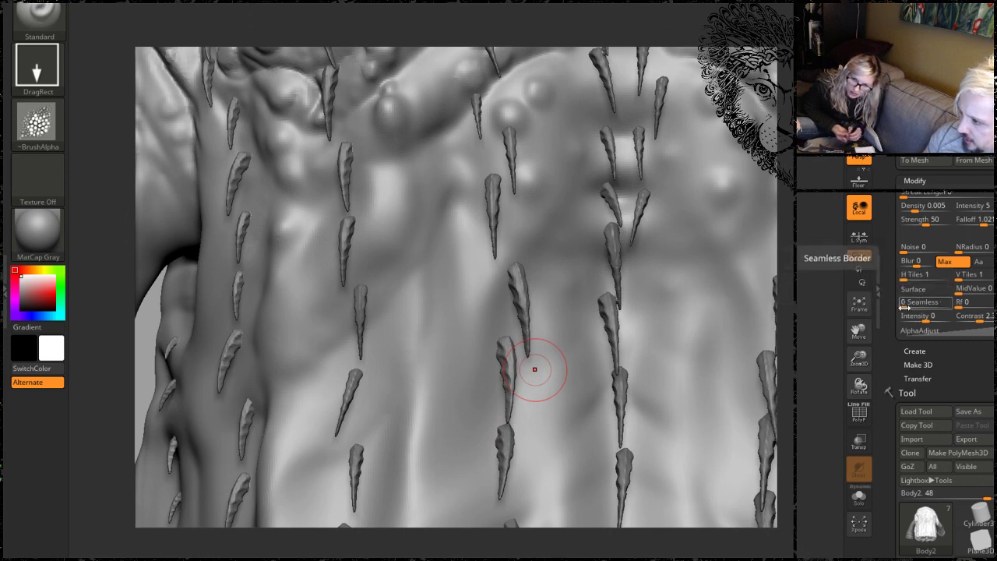
# Try alpha Intensity values of 1 and -1, undo the test stamp, and return Intensity to 0.
pyautogui.moveTo(924, 320); pyautogui.dragTo(951, 321)
pyautogui.moveTo(440, 334); pyautogui.dragTo(464, 434)
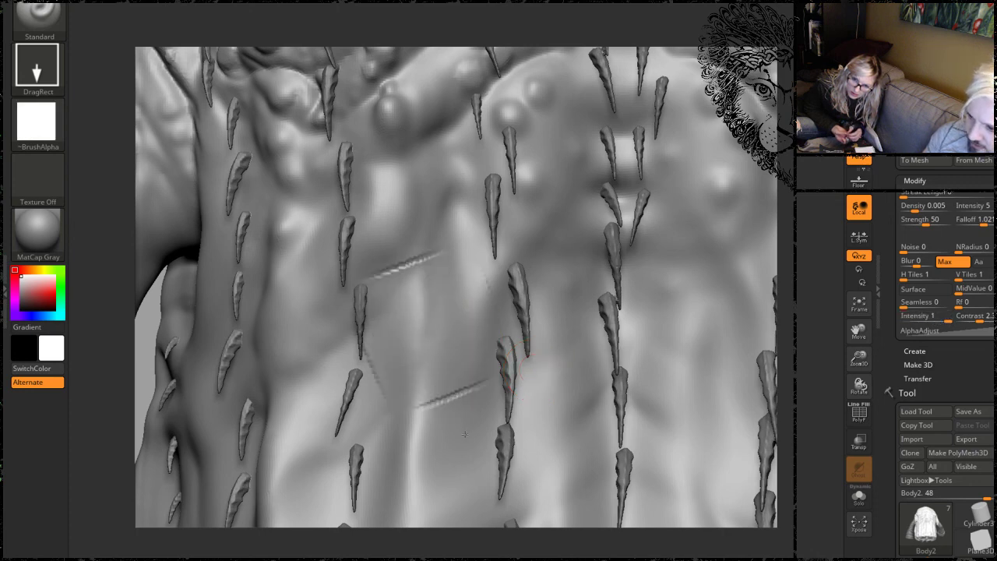
pyautogui.hotkey('ctrl', 'z')
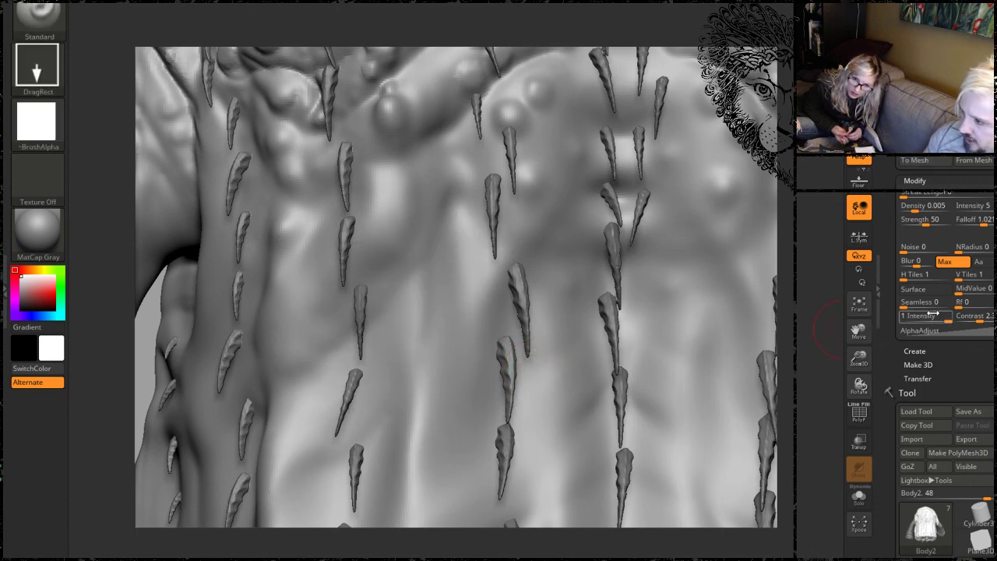
pyautogui.click(932, 313)
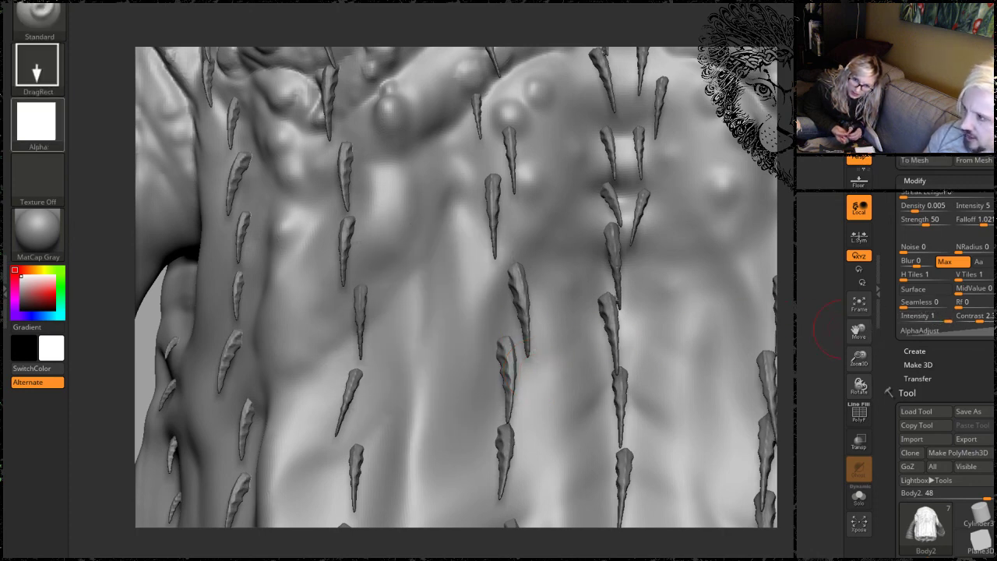
pyautogui.click(941, 322)
pyautogui.write('-1')
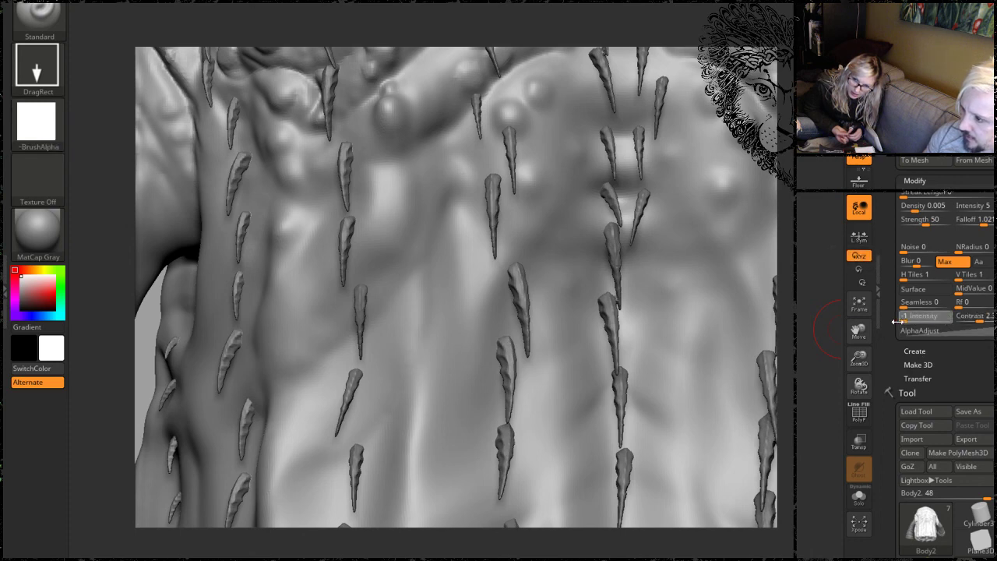
pyautogui.press('Return')
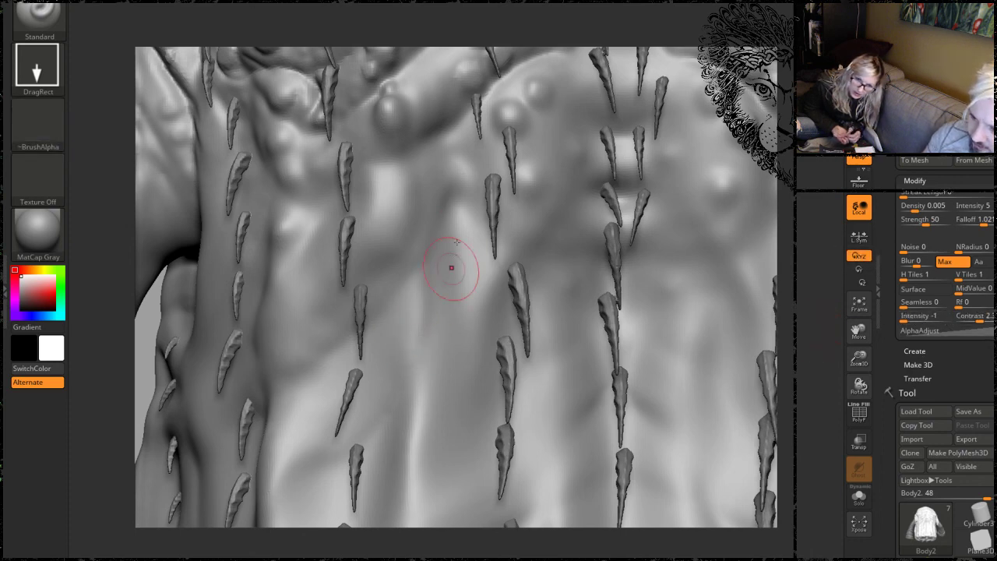
pyautogui.click(909, 313)
pyautogui.moveTo(905, 320); pyautogui.dragTo(924, 316)
pyautogui.write('0')
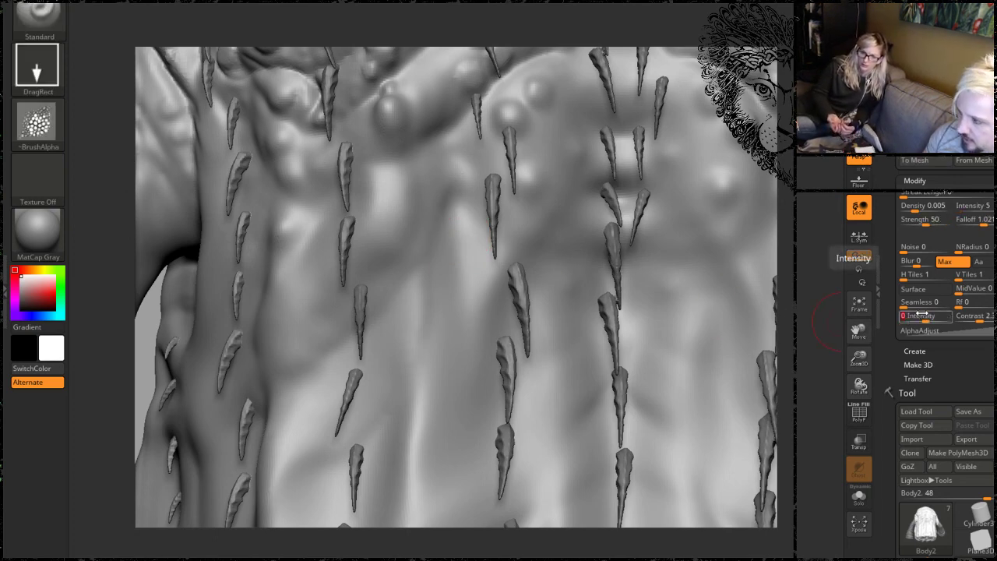
# Expand the alpha adjustment curve, set Seamless to 100, test-stamp the scales on the back, and undo the stamp.
pyautogui.click(919, 330)
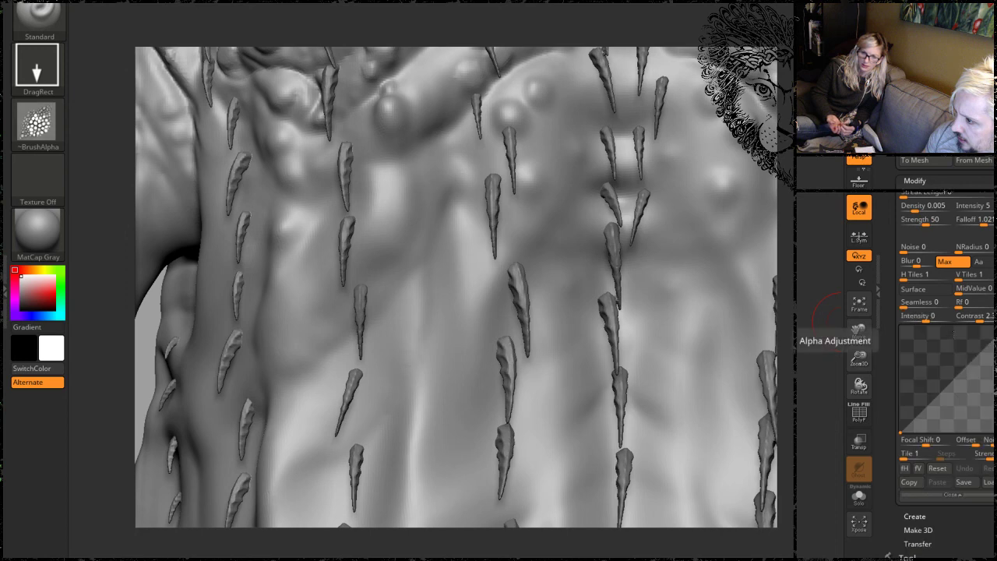
pyautogui.moveTo(907, 307); pyautogui.dragTo(959, 307)
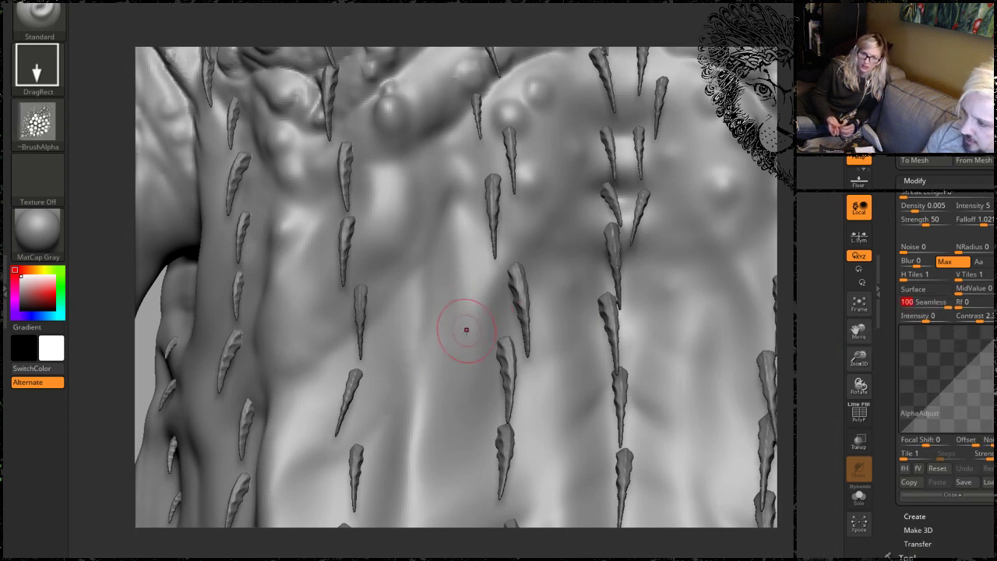
pyautogui.moveTo(461, 338)
pyautogui.mouseDown()
pyautogui.moveTo(482, 480)
pyautogui.moveTo(528, 543)
pyautogui.moveTo(519, 558)
pyautogui.mouseUp()
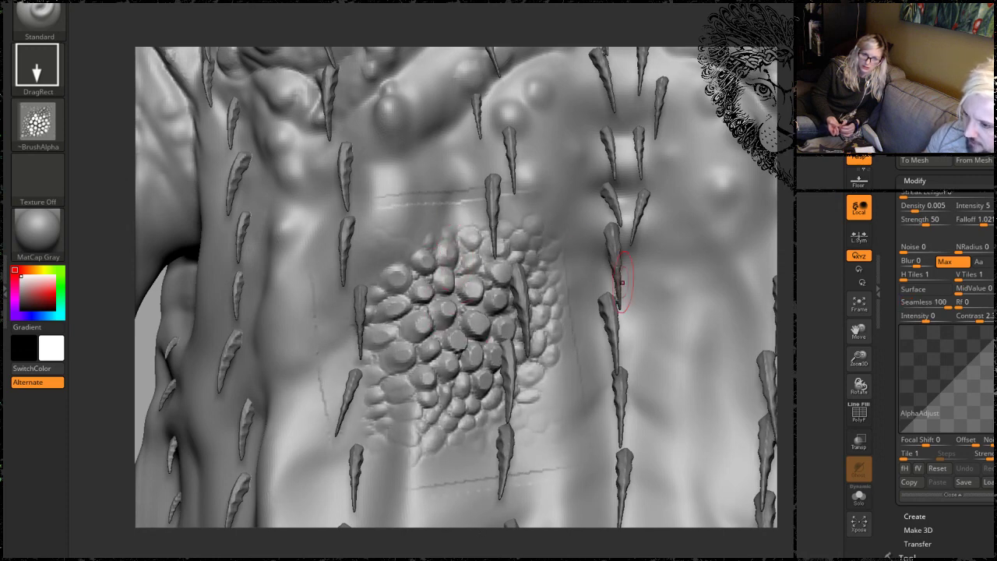
pyautogui.hotkey('ctrl', 'z')
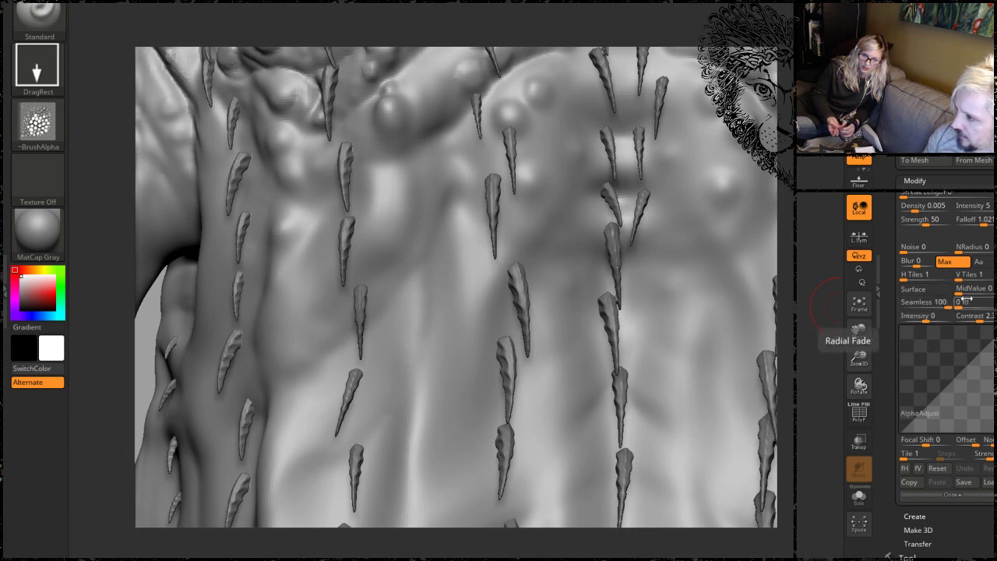
# Set the alpha's Radial Fade to 61 and test-stamp the scales on the back.
pyautogui.moveTo(957, 302); pyautogui.dragTo(987, 306)
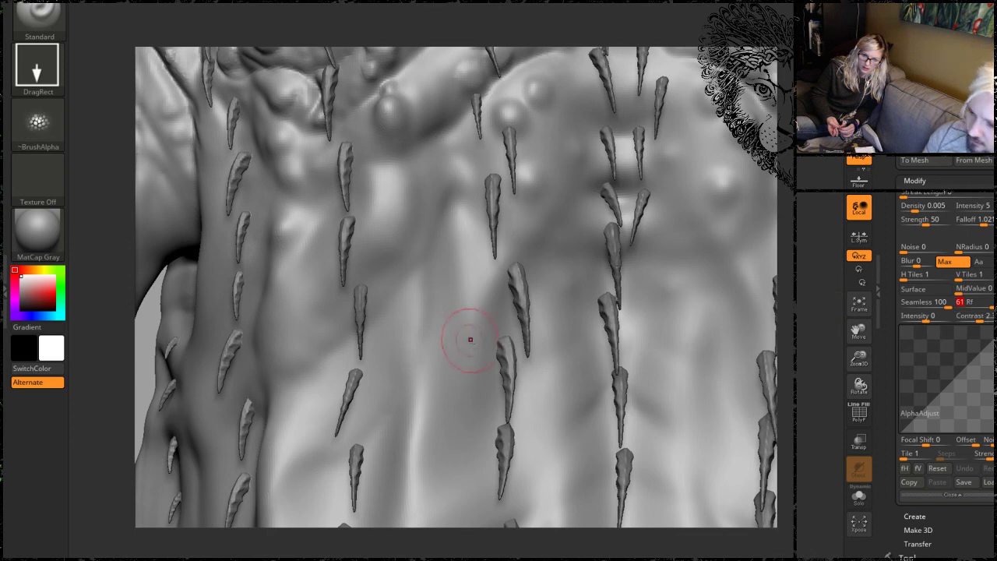
pyautogui.moveTo(428, 319); pyautogui.dragTo(502, 510)
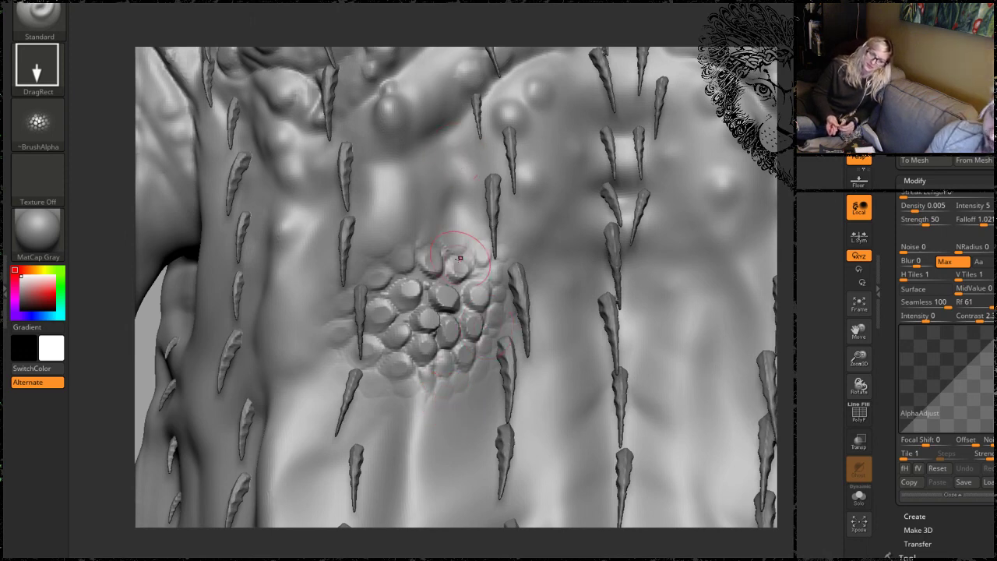
pyautogui.keyDown('alt'); pyautogui.moveTo(810, 294); pyautogui.dragTo(802, 226); pyautogui.keyUp('alt')
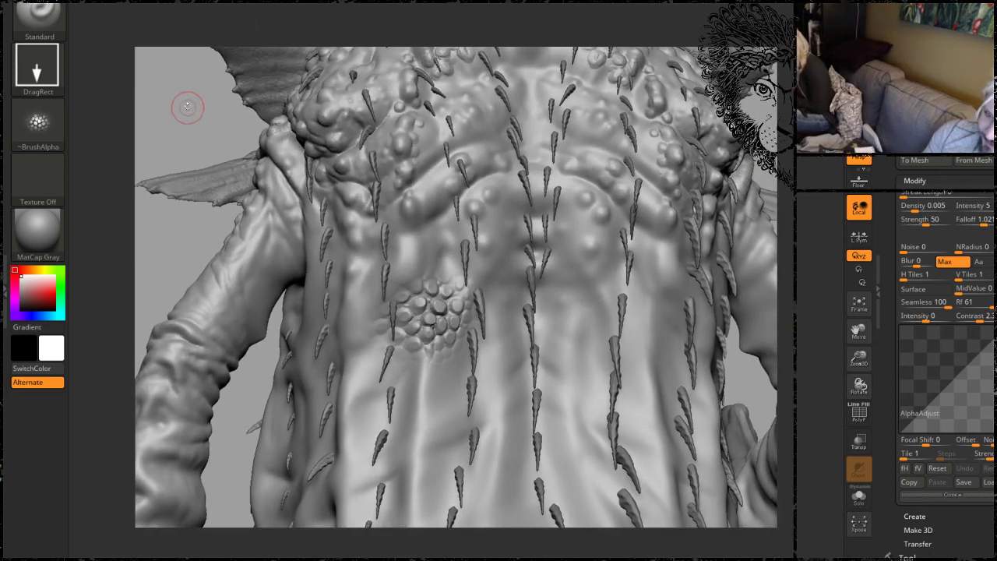
# Examine the edges of the scale stamp on the back from several angles and distances, and undo the stamp.
pyautogui.moveTo(187, 106); pyautogui.dragTo(189, 119)
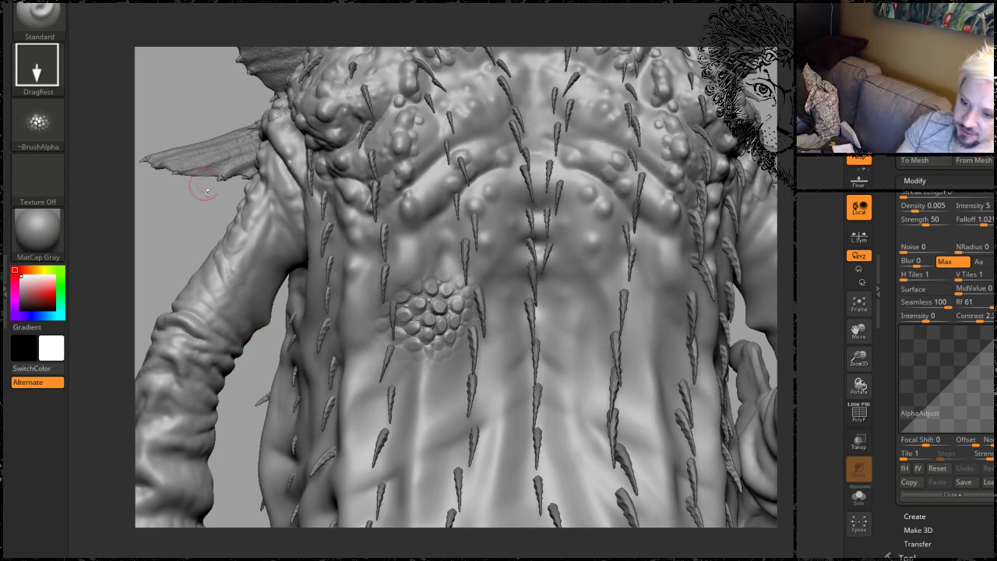
pyautogui.moveTo(196, 242); pyautogui.dragTo(244, 194)
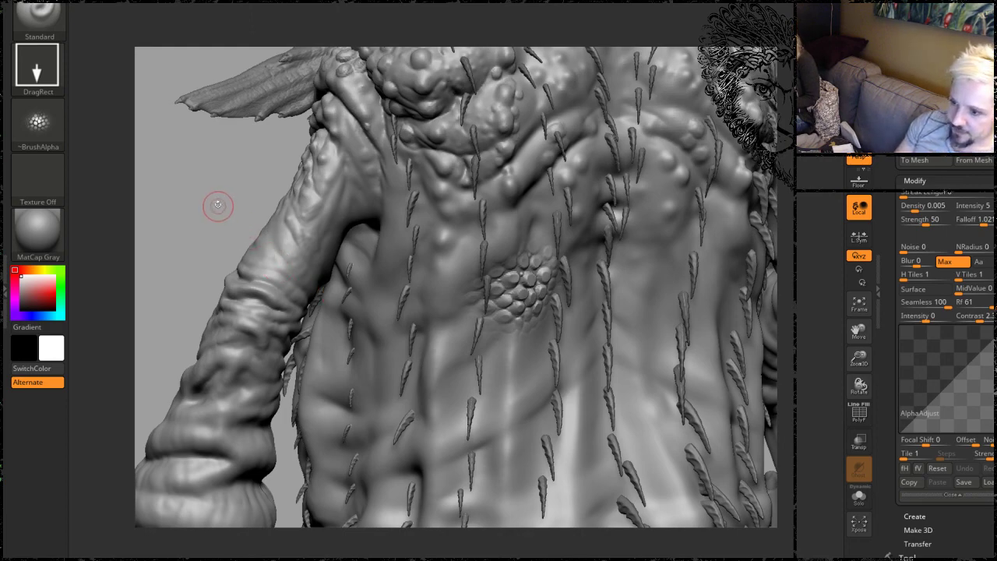
pyautogui.moveTo(216, 205); pyautogui.dragTo(225, 168)
pyautogui.moveTo(160, 94)
pyautogui.keyDown('alt'); pyautogui.mouseDown()
pyautogui.moveTo(215, 168)
pyautogui.moveTo(203, 211)
pyautogui.mouseUp(); pyautogui.keyUp('alt')
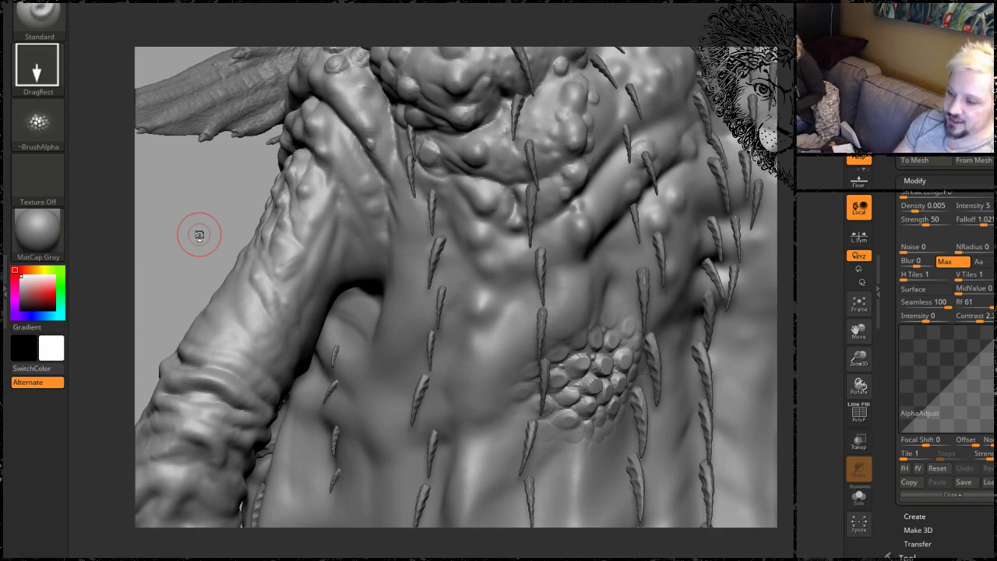
pyautogui.moveTo(206, 232); pyautogui.dragTo(193, 215)
pyautogui.moveTo(217, 270)
pyautogui.keyDown('alt'); pyautogui.mouseDown()
pyautogui.moveTo(205, 241)
pyautogui.moveTo(206, 339)
pyautogui.mouseUp(); pyautogui.keyUp('alt')
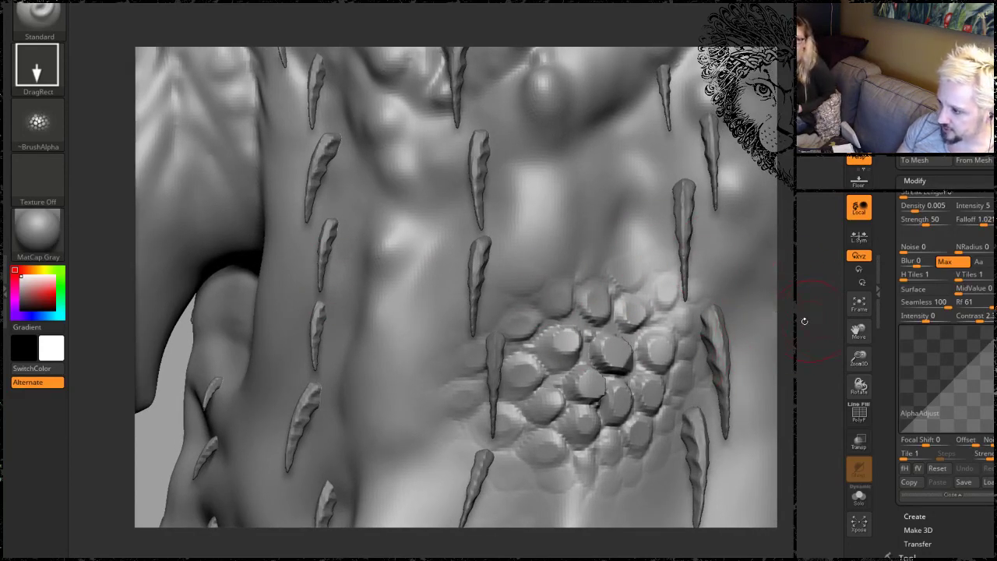
pyautogui.moveTo(146, 438)
pyautogui.keyDown('alt'); pyautogui.mouseDown()
pyautogui.moveTo(190, 277)
pyautogui.moveTo(291, 258)
pyautogui.mouseUp(); pyautogui.keyUp('alt')
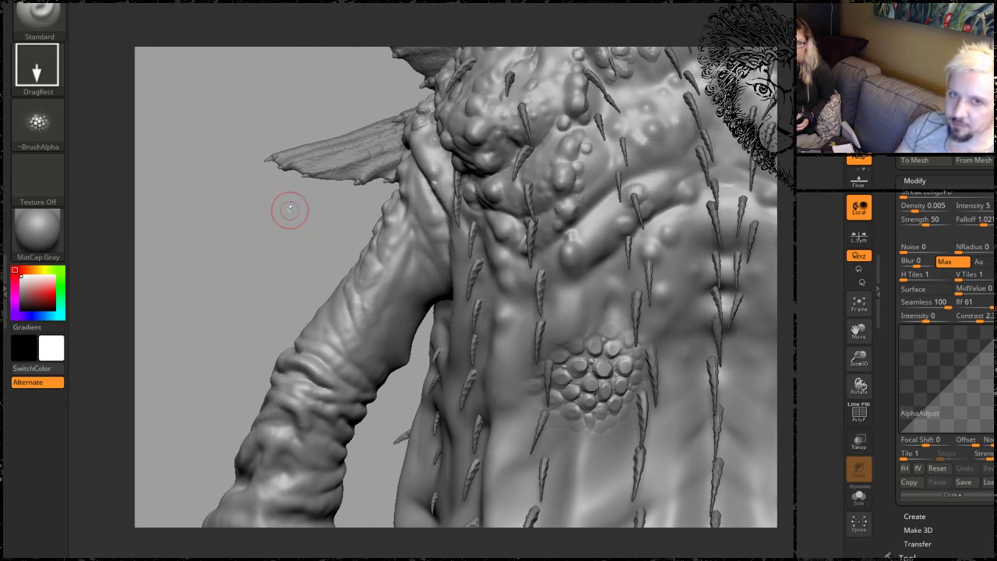
pyautogui.keyDown('alt'); pyautogui.moveTo(287, 247); pyautogui.dragTo(302, 297); pyautogui.keyUp('alt')
pyautogui.moveTo(188, 153)
pyautogui.keyDown('alt'); pyautogui.mouseDown()
pyautogui.moveTo(211, 161)
pyautogui.moveTo(267, 221)
pyautogui.moveTo(199, 142)
pyautogui.mouseUp(); pyautogui.keyUp('alt')
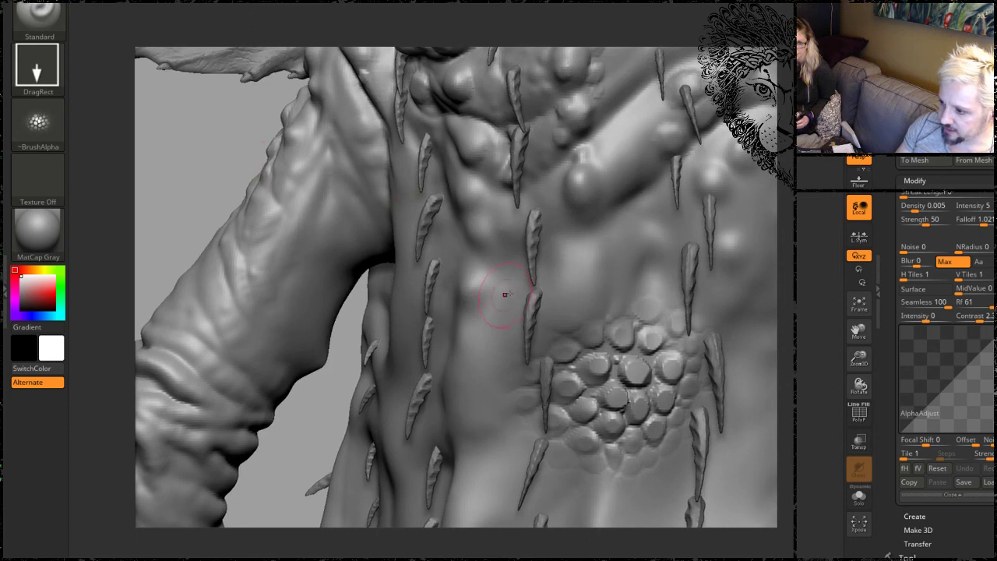
pyautogui.hotkey('ctrl', 'z')
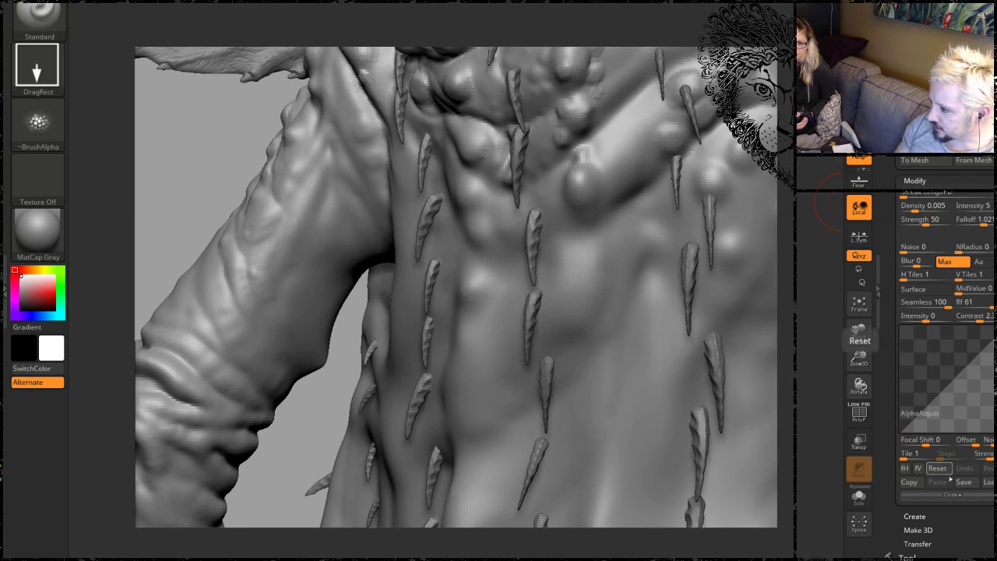
# Isolate the Body2 subtool with Solo mode.
pyautogui.scroll(-5, 887, 384)
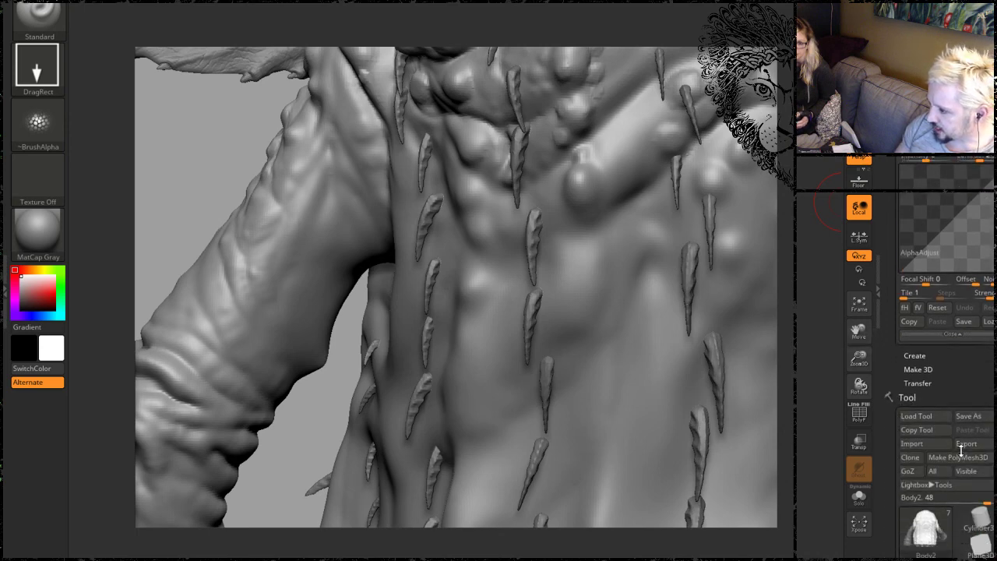
pyautogui.click(928, 513)
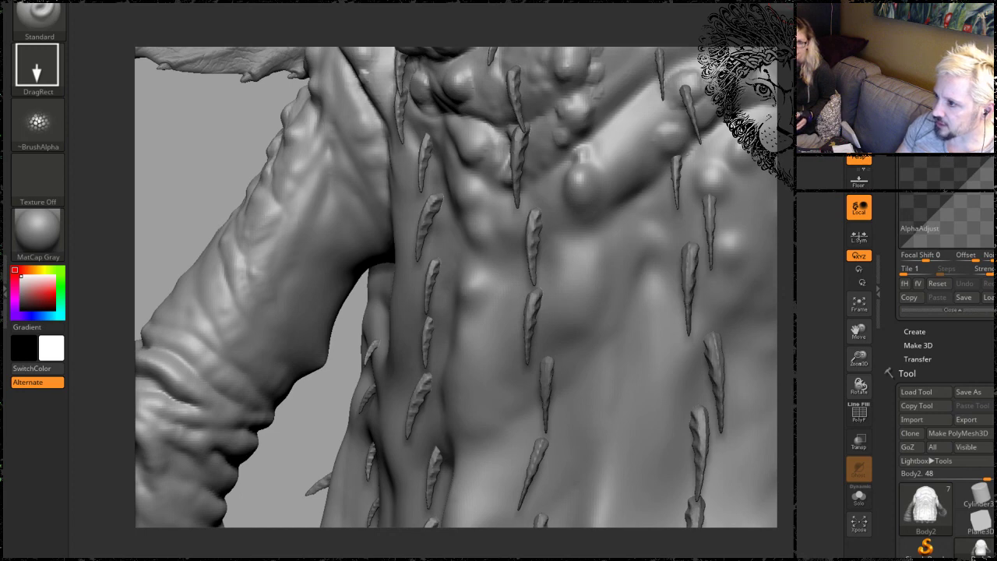
pyautogui.click(859, 498)
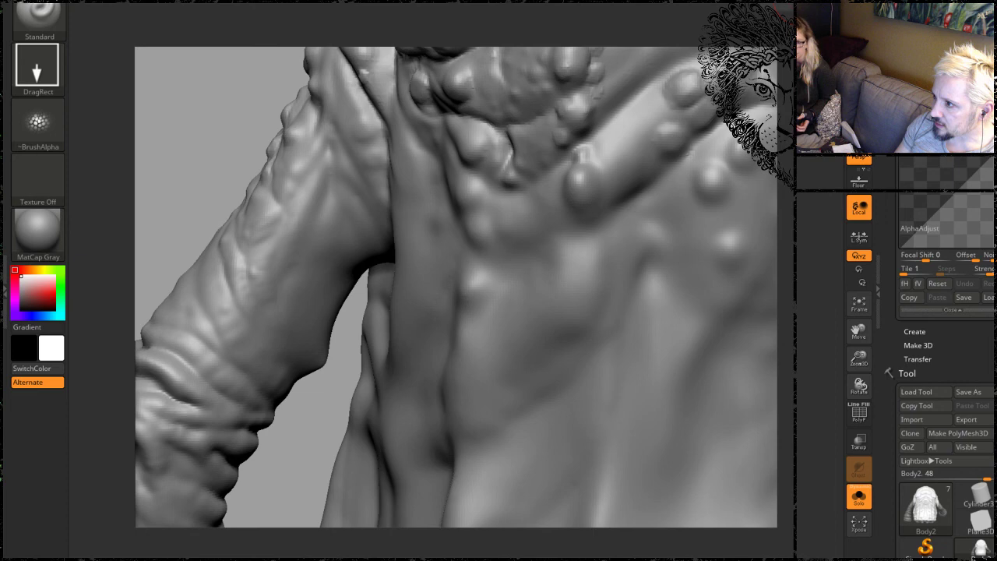
pyautogui.moveTo(801, 255); pyautogui.dragTo(832, 331)
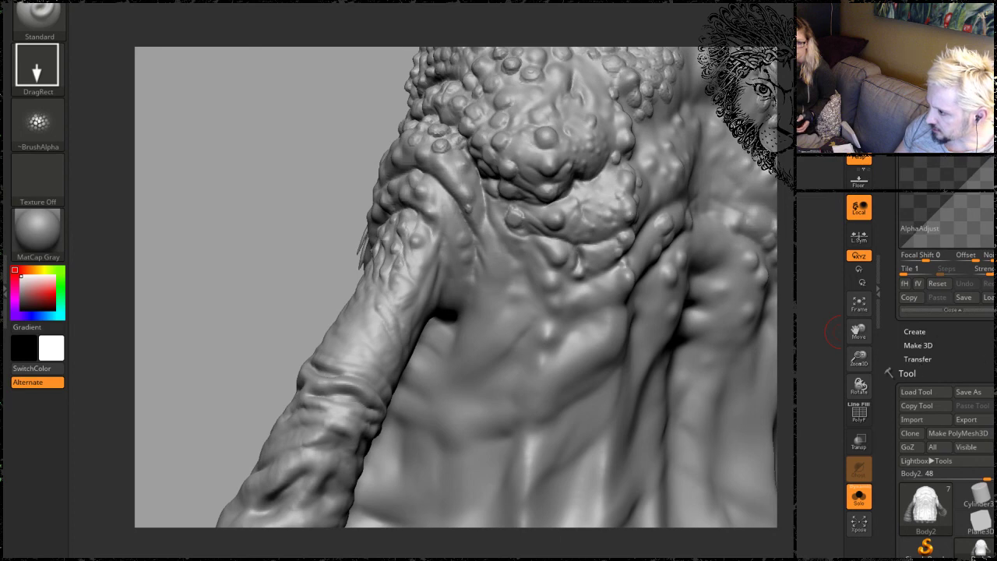
# Bring up the body's DynaMesh settings, turn on the PolyFrame wireframe, and inspect the mesh around the body.
pyautogui.scroll(-10, 932, 423)
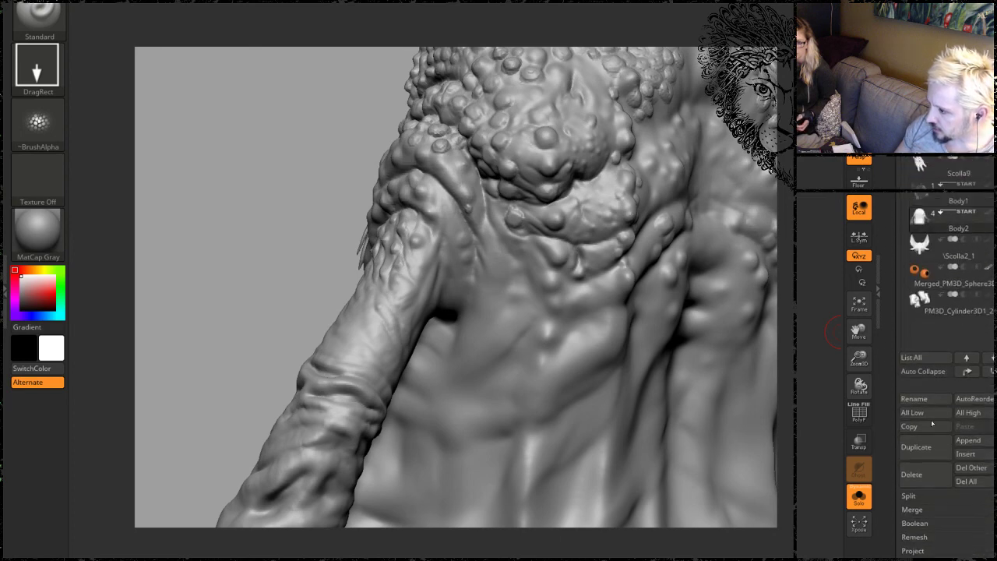
pyautogui.scroll(-5, 921, 548)
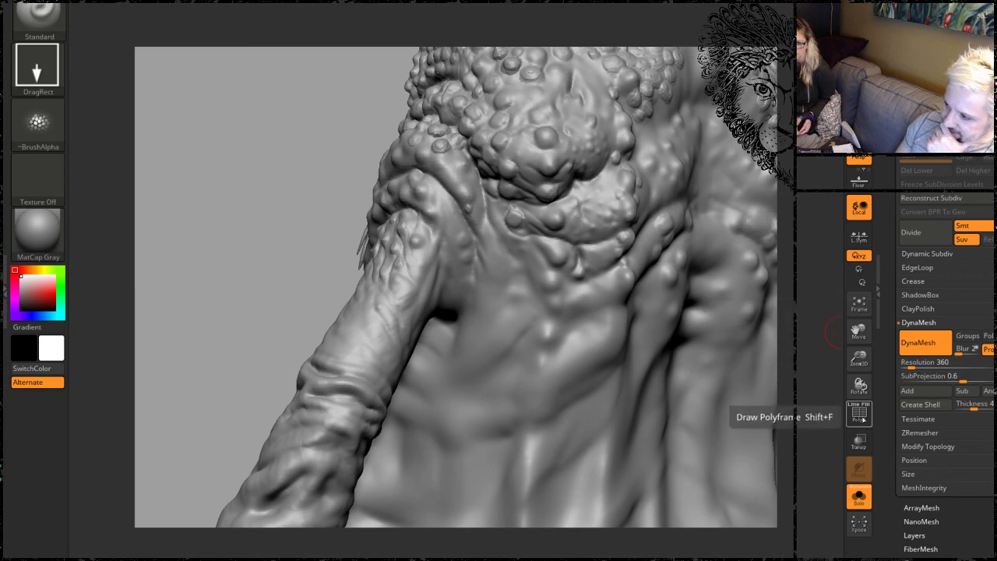
pyautogui.click(858, 414)
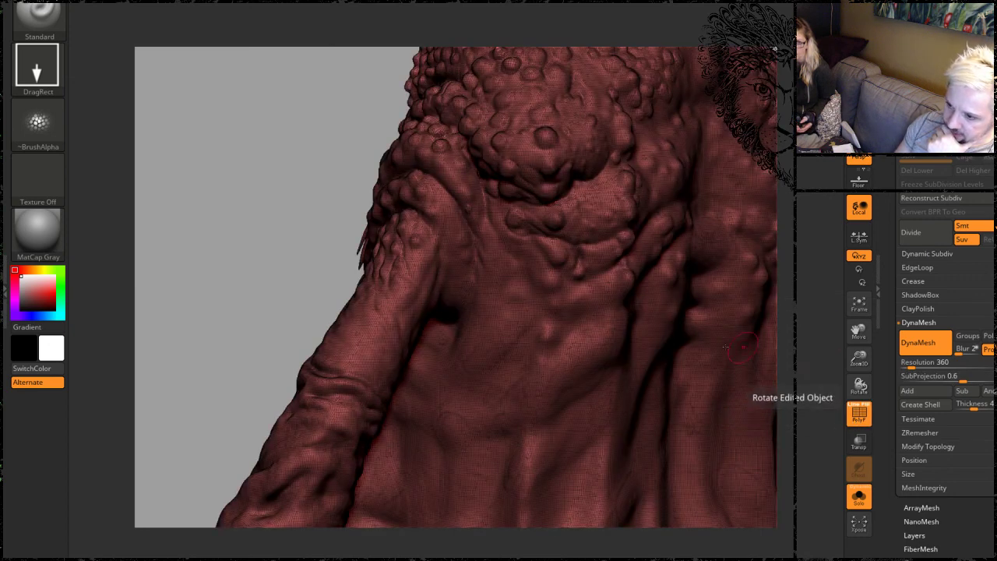
pyautogui.moveTo(215, 271); pyautogui.dragTo(455, 299)
pyautogui.keyDown('alt'); pyautogui.moveTo(759, 276); pyautogui.dragTo(717, 179); pyautogui.keyUp('alt')
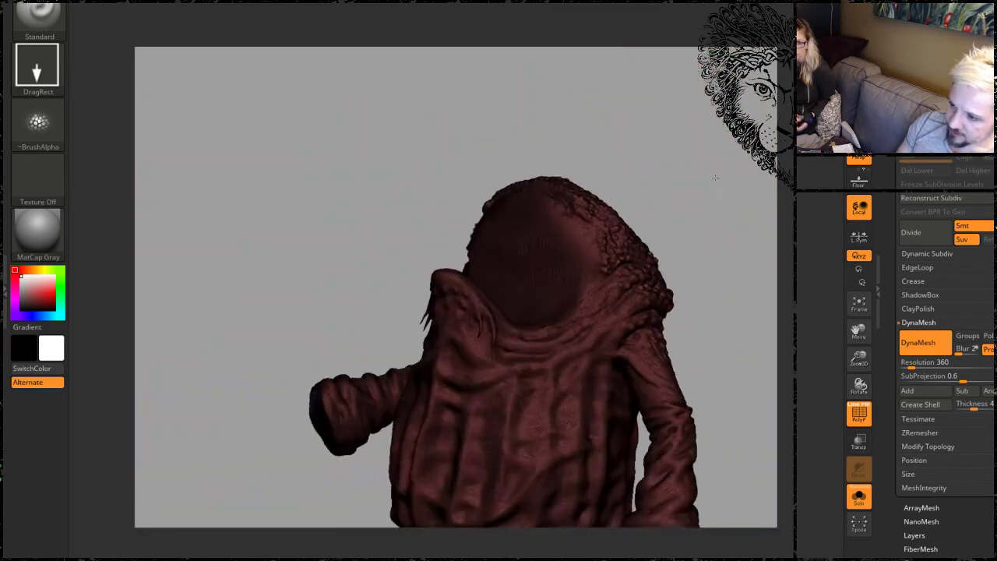
pyautogui.moveTo(732, 310)
pyautogui.keyDown('alt'); pyautogui.mouseDown()
pyautogui.moveTo(640, 147)
pyautogui.moveTo(662, 183)
pyautogui.moveTo(635, 171)
pyautogui.moveTo(660, 173)
pyautogui.moveTo(658, 198)
pyautogui.moveTo(630, 232)
pyautogui.moveTo(650, 282)
pyautogui.mouseUp(); pyautogui.keyUp('alt')
pyautogui.keyDown('alt'); pyautogui.moveTo(658, 165); pyautogui.dragTo(690, 272); pyautogui.keyUp('alt')
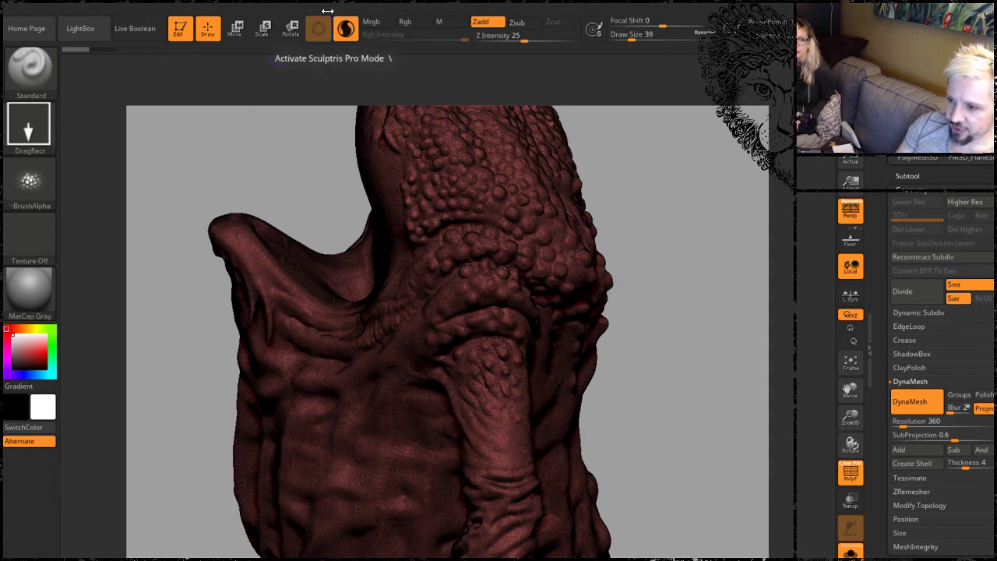
# Toggle Sculptris Pro mode off and back on, and set the brush Draw Size to 14.
pyautogui.click(348, 31)
pyautogui.click(347, 31)
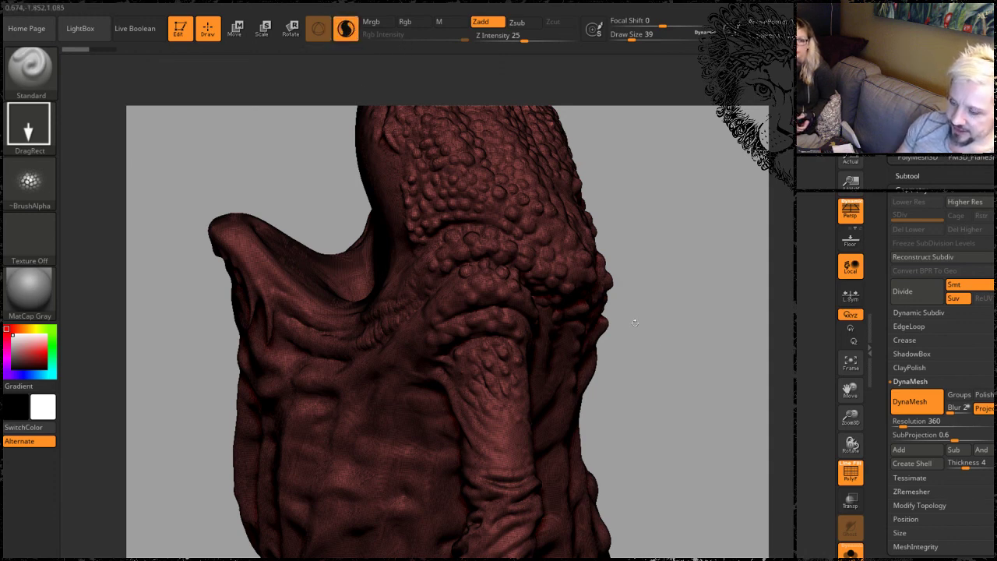
pyautogui.moveTo(664, 386)
pyautogui.keyDown('alt'); pyautogui.mouseDown()
pyautogui.moveTo(631, 224)
pyautogui.moveTo(656, 234)
pyautogui.moveTo(669, 256)
pyautogui.moveTo(671, 475)
pyautogui.mouseUp(); pyautogui.keyUp('alt')
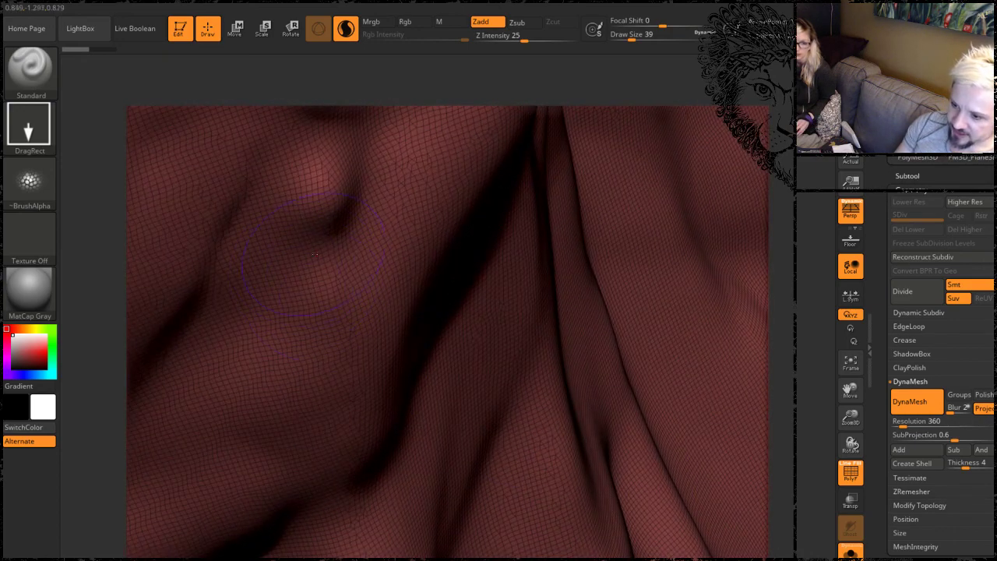
pyautogui.press('space')
pyautogui.moveTo(321, 297); pyautogui.dragTo(314, 297)
pyautogui.press('Return')
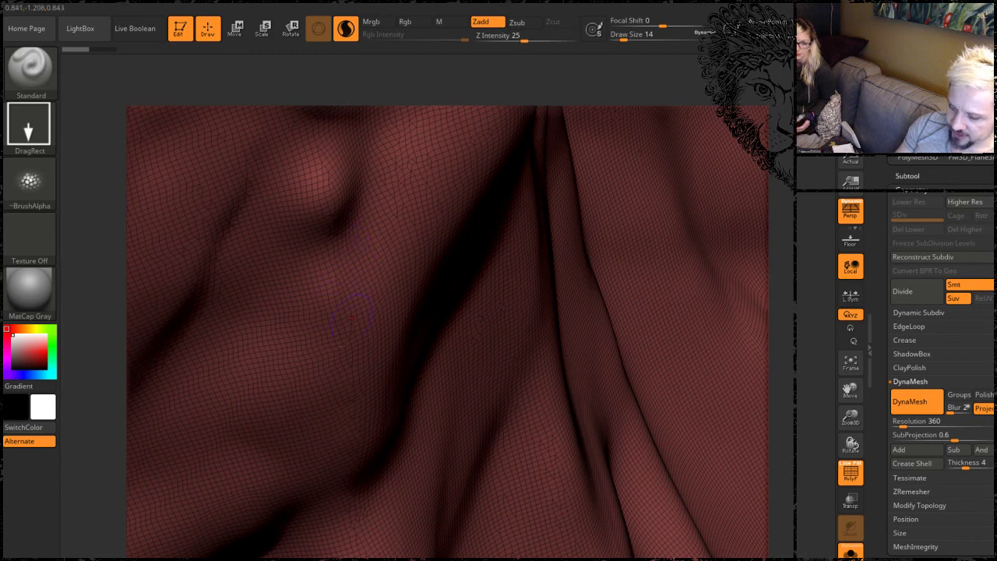
# Carve a test groove in the torso with DamStandard and Sculptris Pro, examine its tessellation up close, and undo it.
pyautogui.click(156, 559)
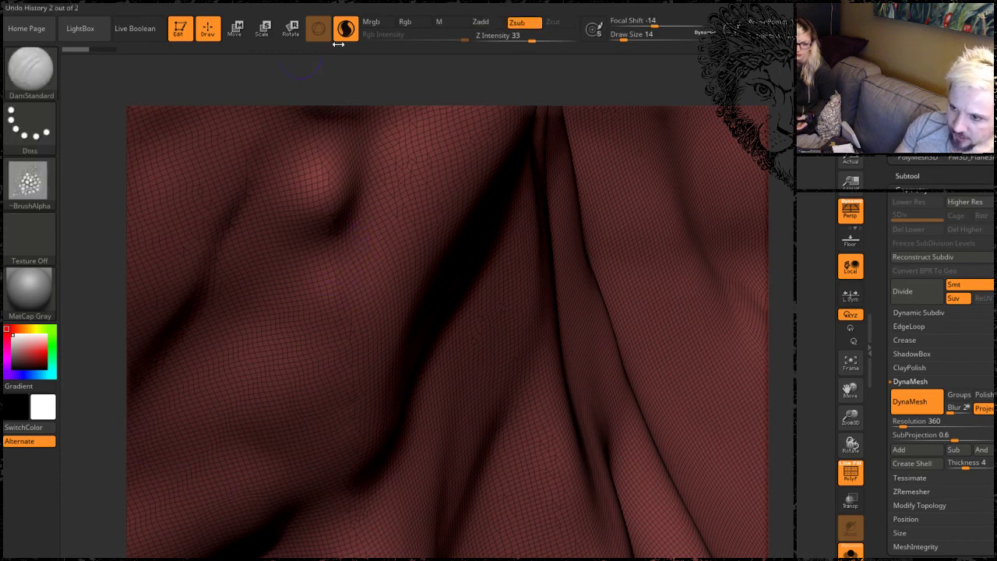
pyautogui.moveTo(393, 201)
pyautogui.mouseDown()
pyautogui.moveTo(355, 264)
pyautogui.moveTo(346, 321)
pyautogui.moveTo(329, 342)
pyautogui.moveTo(294, 300)
pyautogui.moveTo(281, 208)
pyautogui.mouseUp()
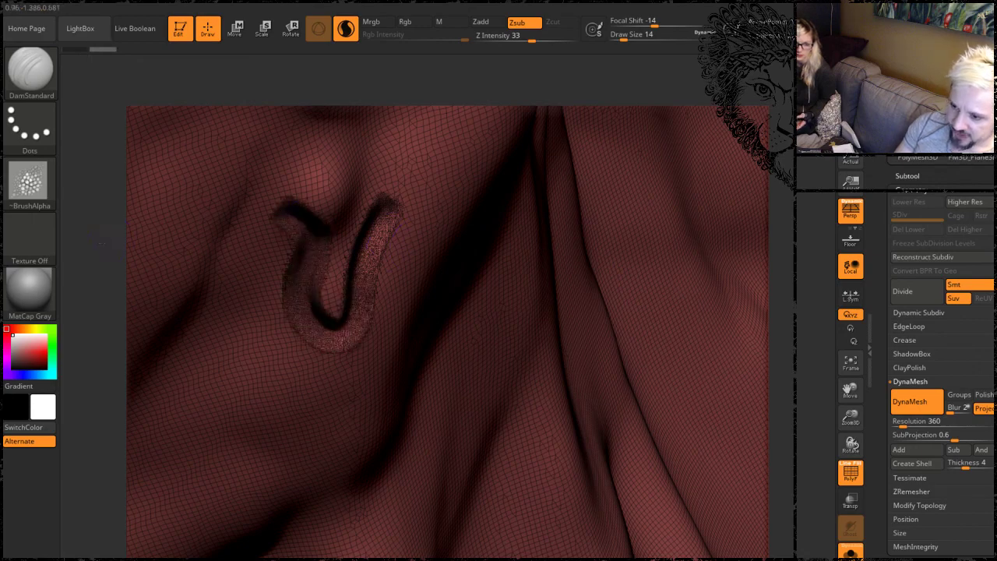
pyautogui.keyDown('ctrl'); pyautogui.moveTo(369, 232); pyautogui.dragTo(337, 299, button='right'); pyautogui.keyUp('ctrl')
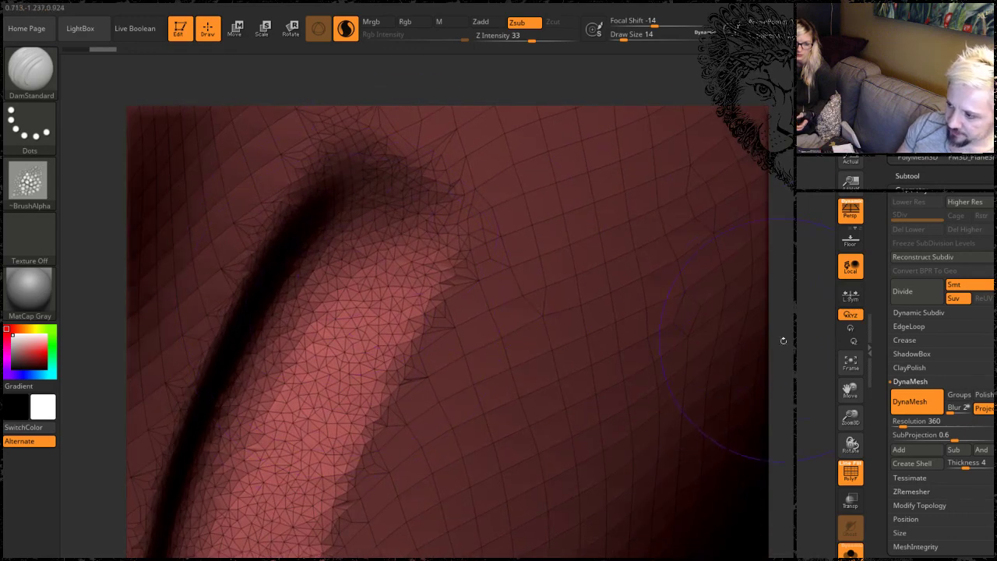
pyautogui.scroll(-10, 783, 341)
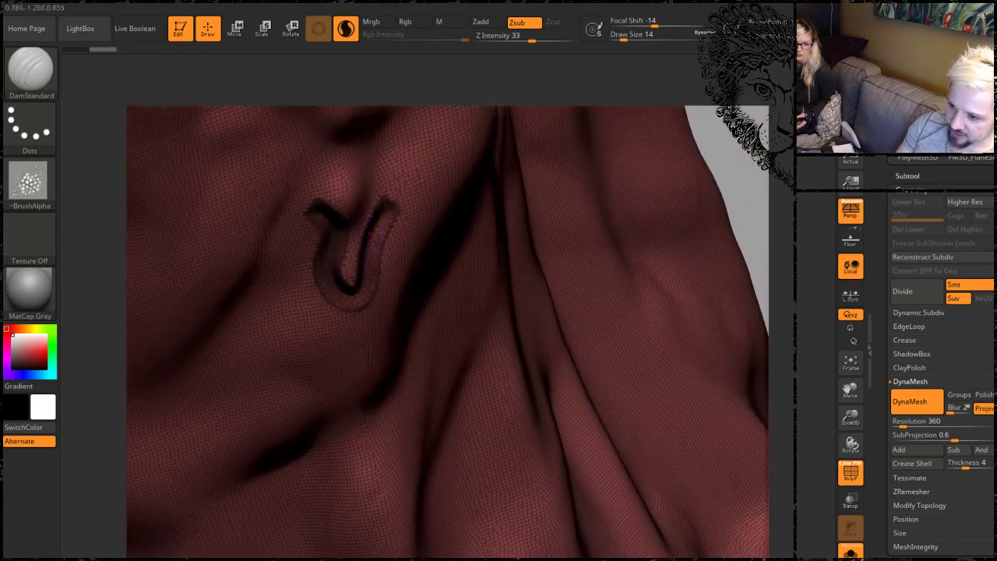
pyautogui.hotkey('ctrl', 'z')
# Switch back to the Standard brush with its DragRect stroke and scale alpha, framing the side of the torso.
pyautogui.moveTo(86, 254); pyautogui.dragTo(464, 295)
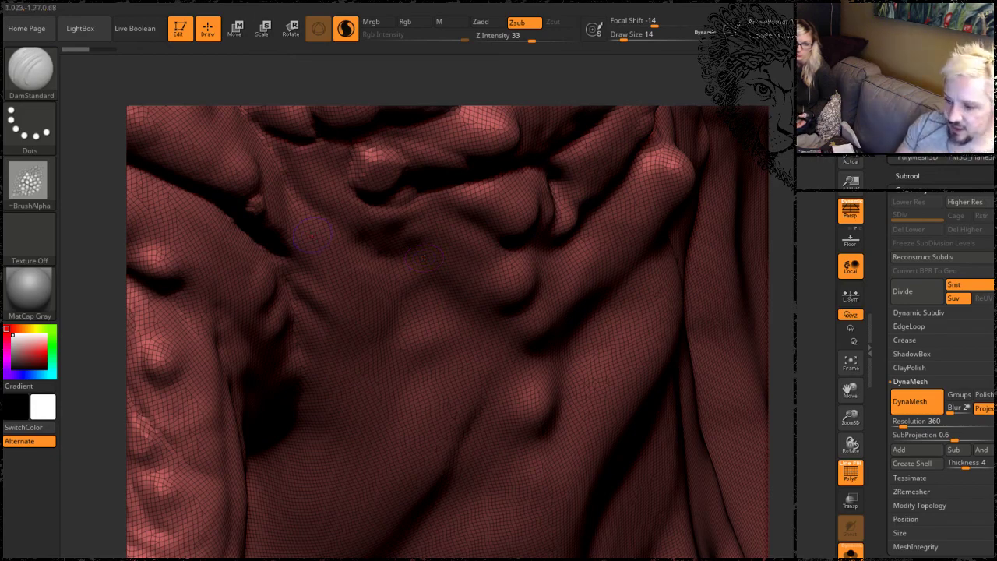
pyautogui.keyDown('alt'); pyautogui.moveTo(801, 309); pyautogui.dragTo(759, 290); pyautogui.keyUp('alt')
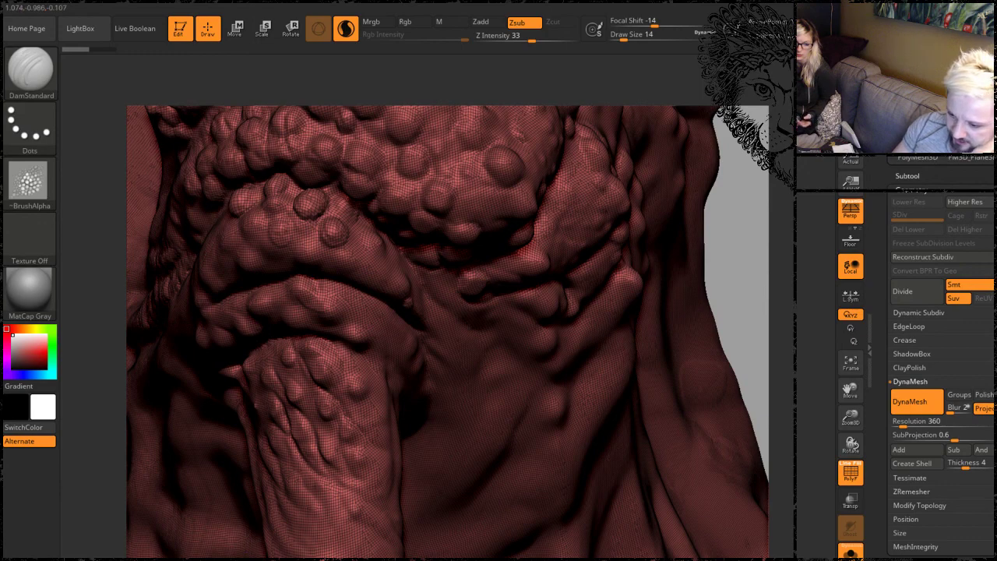
pyautogui.press('b')
pyautogui.press('s')
pyautogui.press('t')
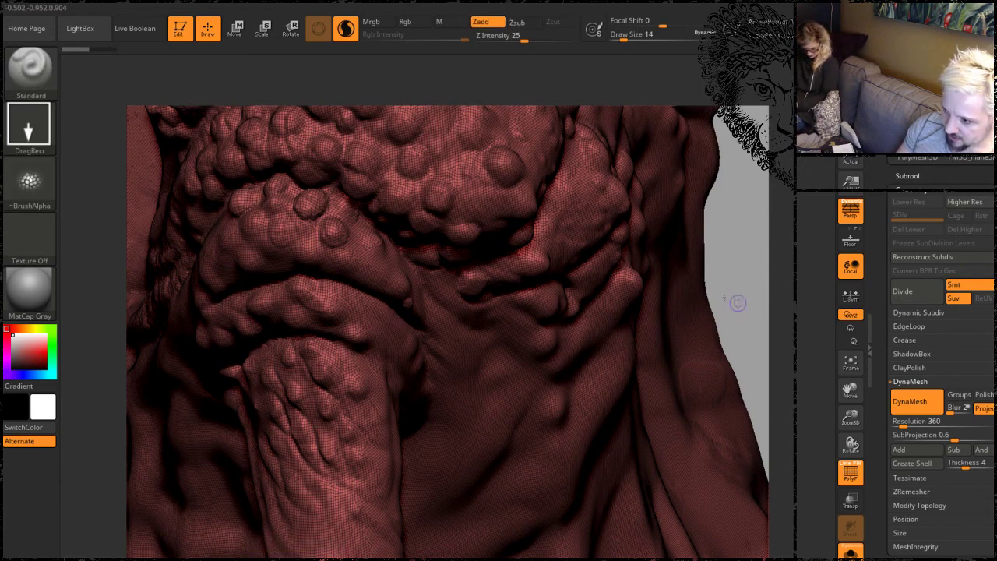
pyautogui.keyDown('alt'); pyautogui.moveTo(732, 301); pyautogui.dragTo(720, 334); pyautogui.keyUp('alt')
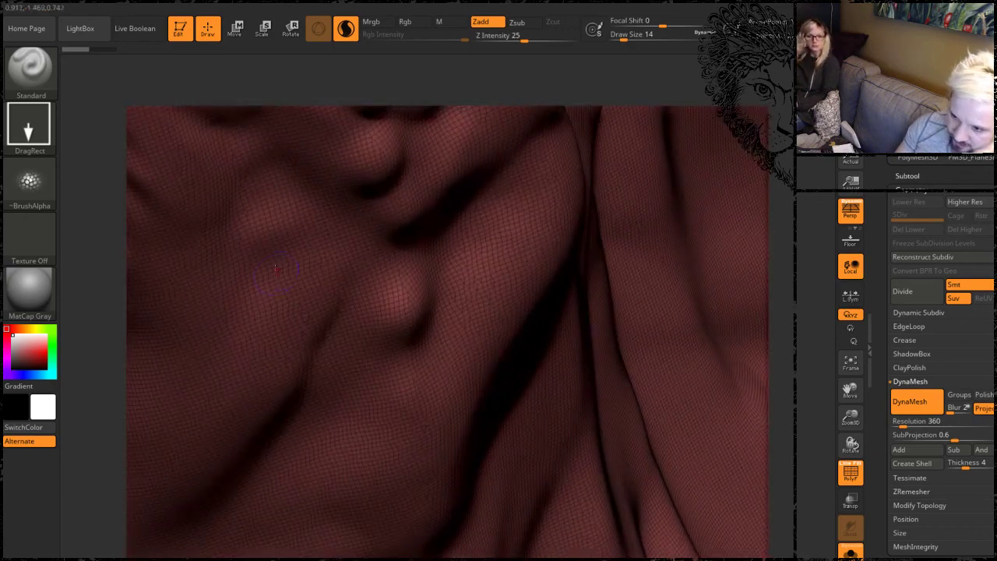
# Test-stamp the scales on the side of the torso with Sculptris Pro on, and undo the stamp.
pyautogui.moveTo(275, 269); pyautogui.dragTo(314, 208)
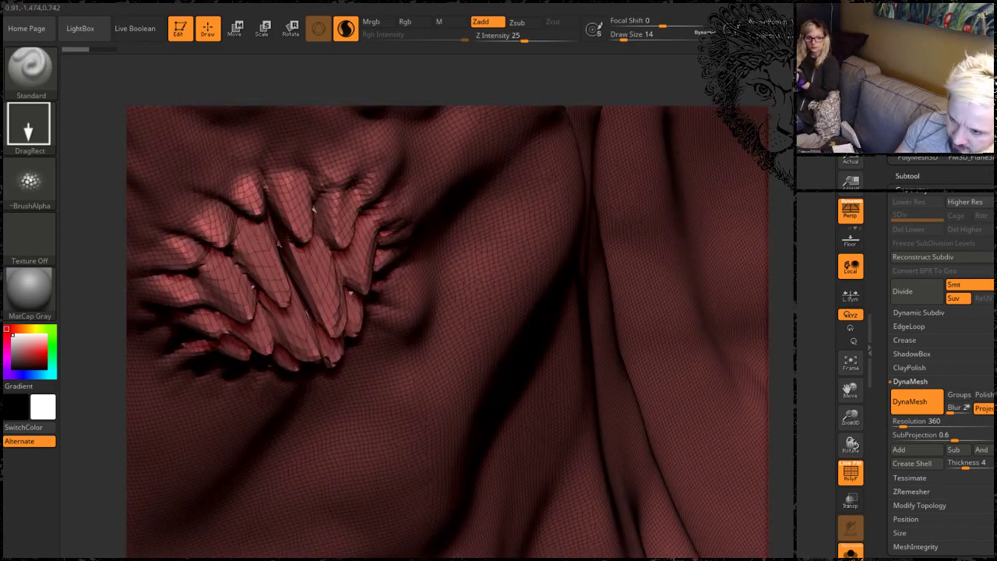
pyautogui.moveTo(304, 286); pyautogui.dragTo(313, 300)
pyautogui.moveTo(786, 289)
pyautogui.mouseDown()
pyautogui.moveTo(784, 234)
pyautogui.moveTo(806, 238)
pyautogui.moveTo(778, 259)
pyautogui.moveTo(756, 345)
pyautogui.moveTo(719, 251)
pyautogui.moveTo(605, 303)
pyautogui.moveTo(701, 282)
pyautogui.moveTo(626, 293)
pyautogui.mouseUp()
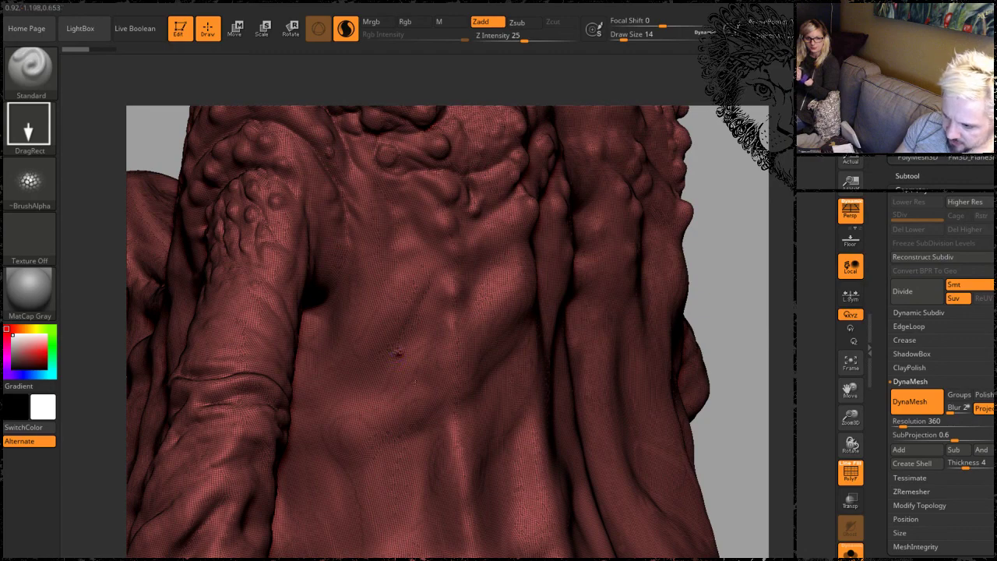
# Try a large scale stamp on the torso, undo it, and stamp a smaller patch with Sculptris Pro turned off.
pyautogui.moveTo(397, 352); pyautogui.dragTo(401, 483)
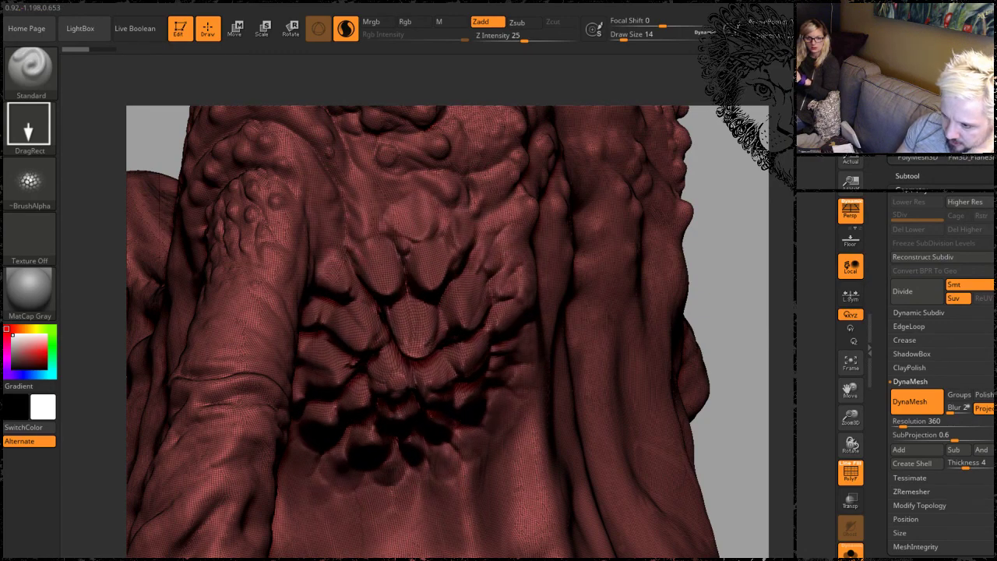
pyautogui.moveTo(368, 434); pyautogui.dragTo(374, 436)
pyautogui.hotkey('ctrl', 'z')
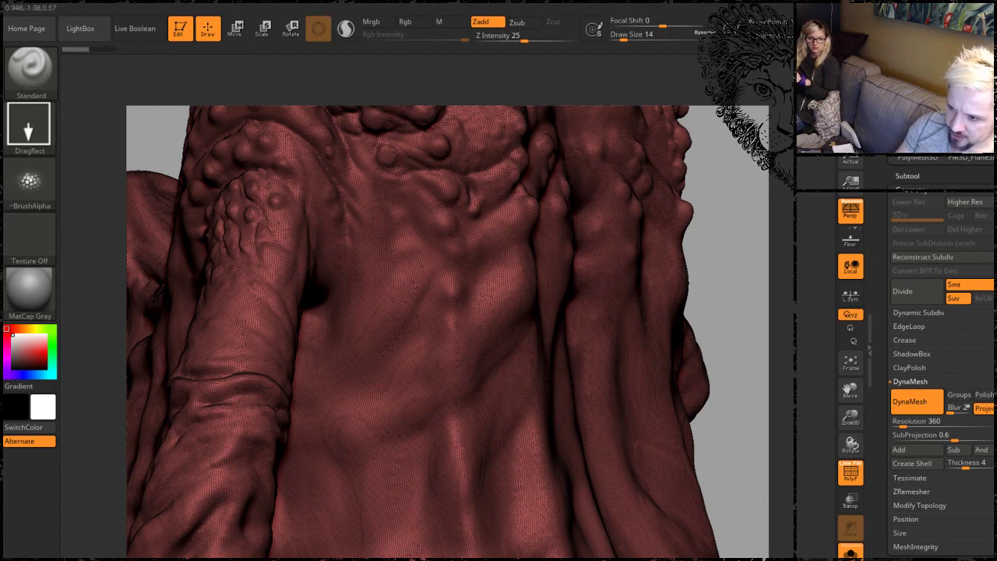
pyautogui.moveTo(401, 360); pyautogui.dragTo(405, 417)
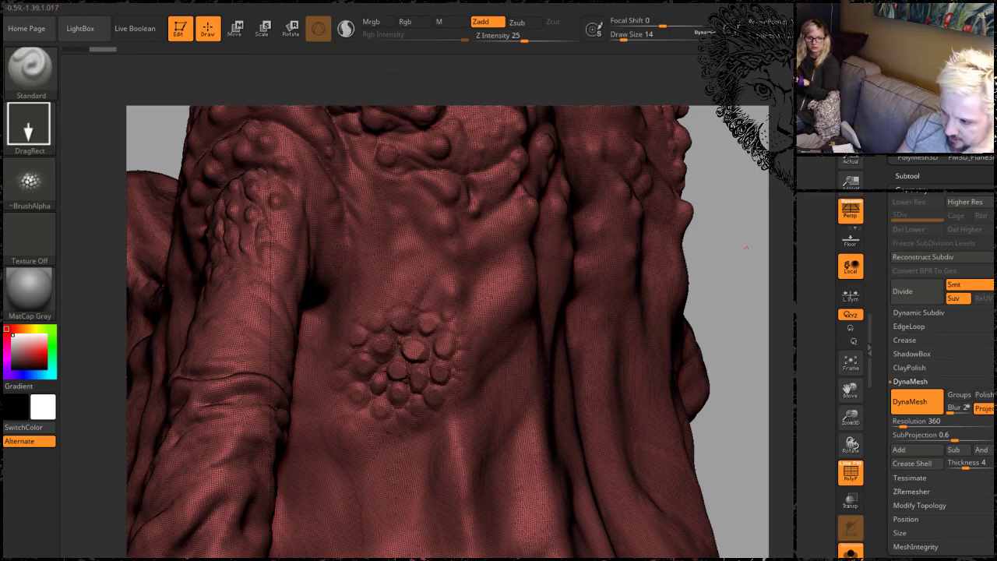
# Undo the smaller scale patch on the side of the torso and hide the polyframe.
pyautogui.moveTo(745, 247)
pyautogui.mouseDown()
pyautogui.moveTo(707, 255)
pyautogui.moveTo(740, 253)
pyautogui.moveTo(666, 230)
pyautogui.mouseUp()
pyautogui.hotkey('ctrl', 'z')
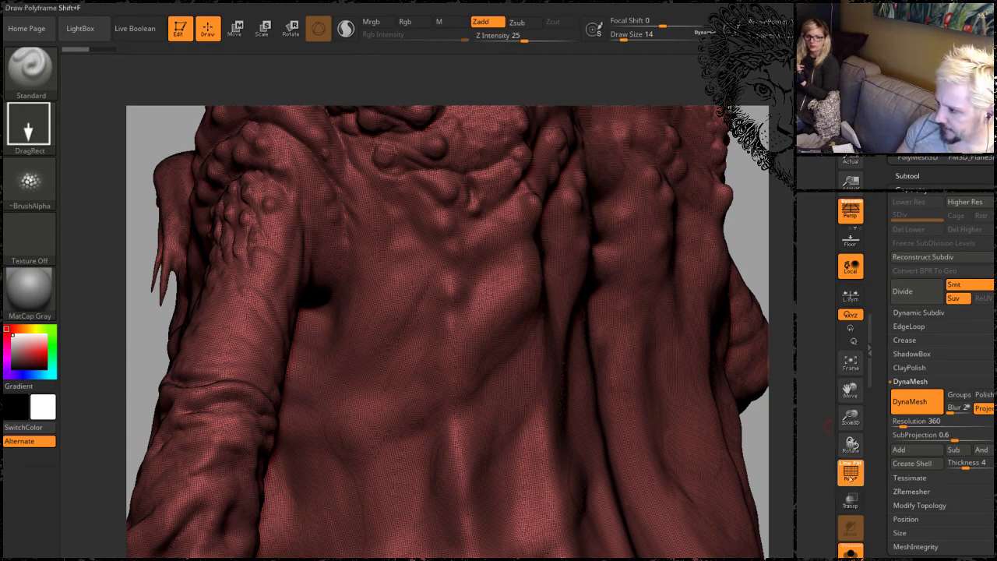
pyautogui.hotkey('shift', 'f')
# Try a large scale stamp on the side of the torso and undo it.
pyautogui.moveTo(758, 211)
pyautogui.mouseDown()
pyautogui.moveTo(743, 275)
pyautogui.moveTo(758, 324)
pyautogui.mouseUp()
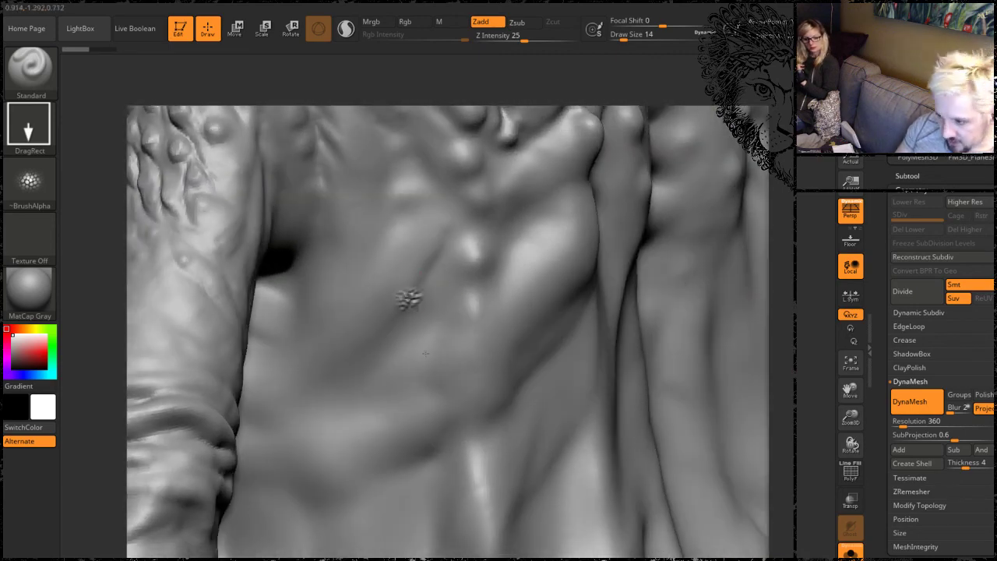
pyautogui.moveTo(425, 352); pyautogui.dragTo(436, 399)
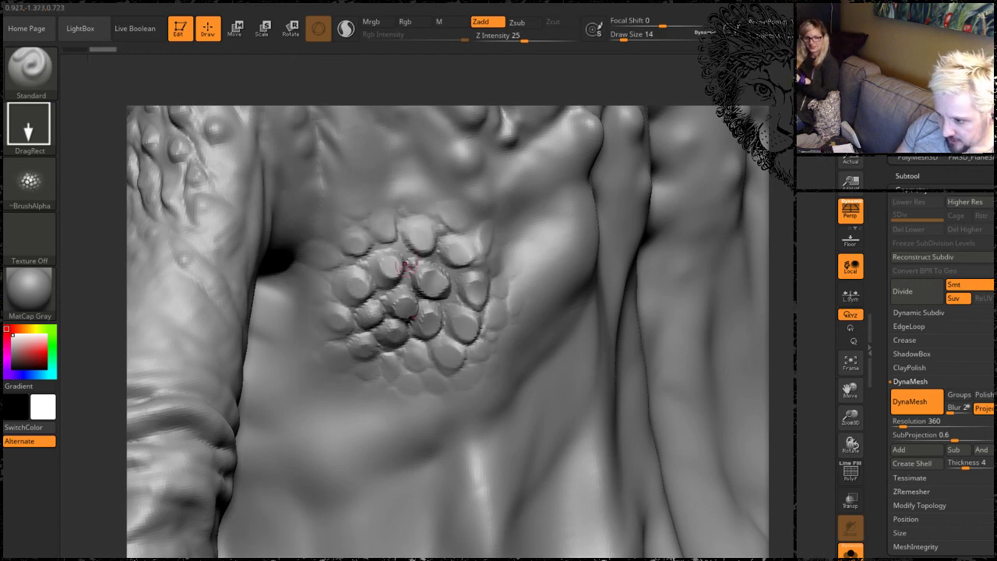
pyautogui.hotkey('ctrl', 'z')
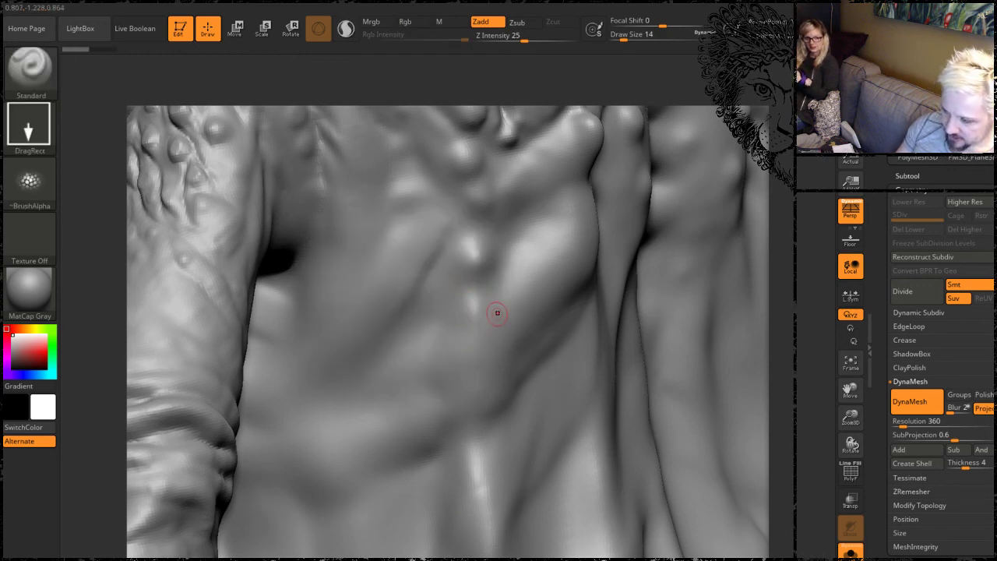
# Set the DynaMesh resolution to 500 and remesh the body.
pyautogui.click(919, 421)
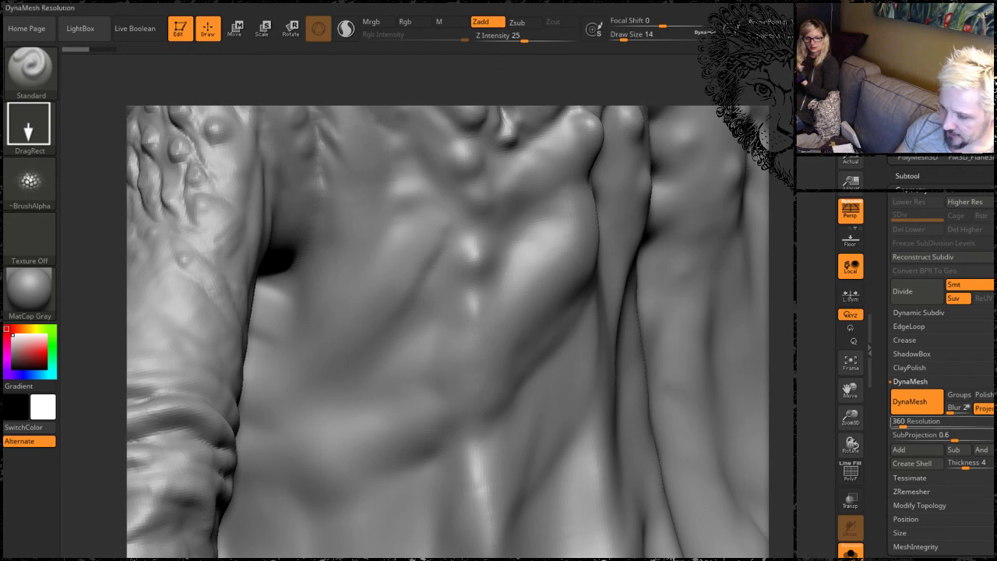
pyautogui.write('384')
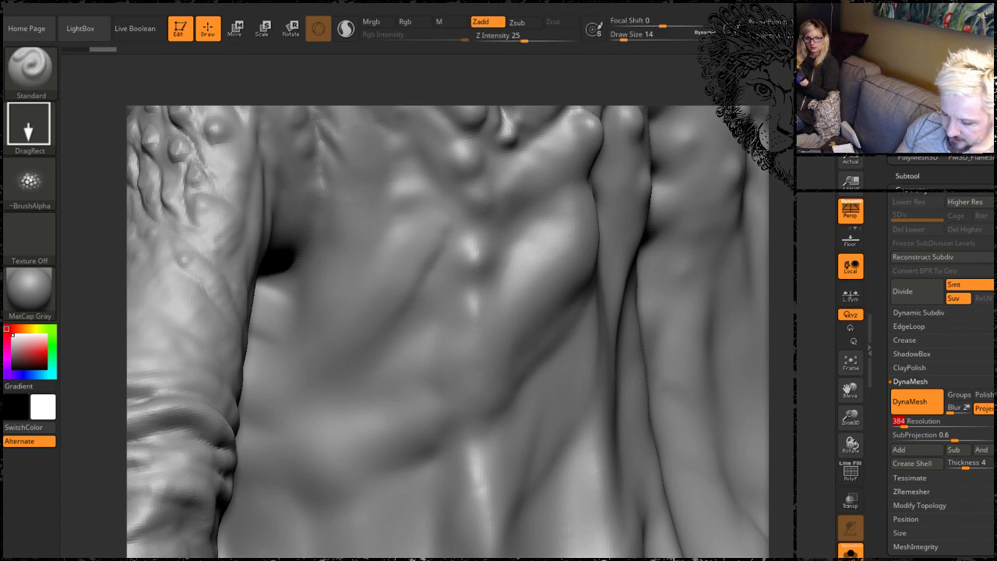
pyautogui.write('500')
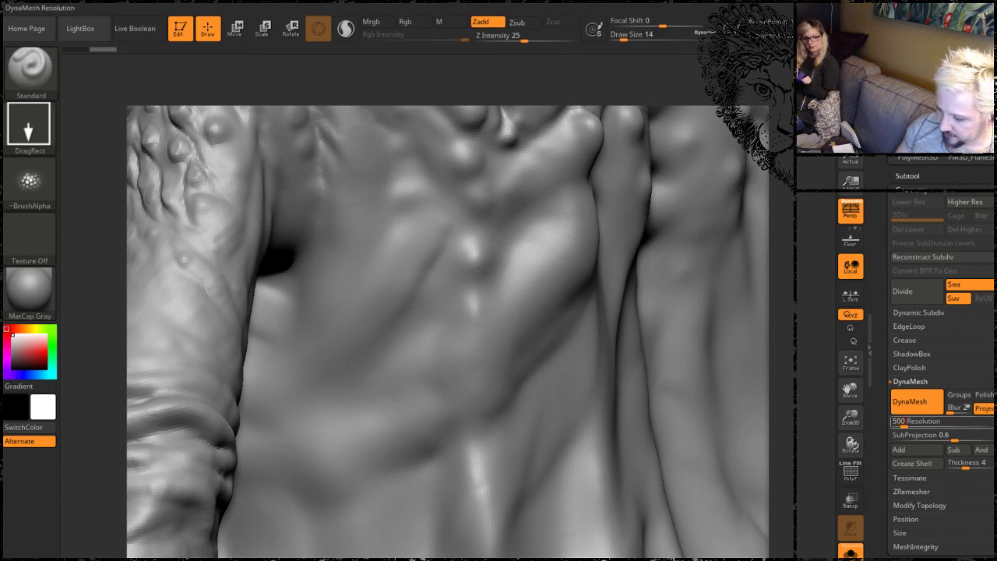
pyautogui.moveTo(816, 383)
pyautogui.mouseDown()
pyautogui.moveTo(798, 411)
pyautogui.moveTo(748, 323)
pyautogui.mouseUp()
pyautogui.moveTo(587, 271)
pyautogui.mouseDown()
pyautogui.moveTo(607, 327)
pyautogui.moveTo(588, 306)
pyautogui.mouseUp()
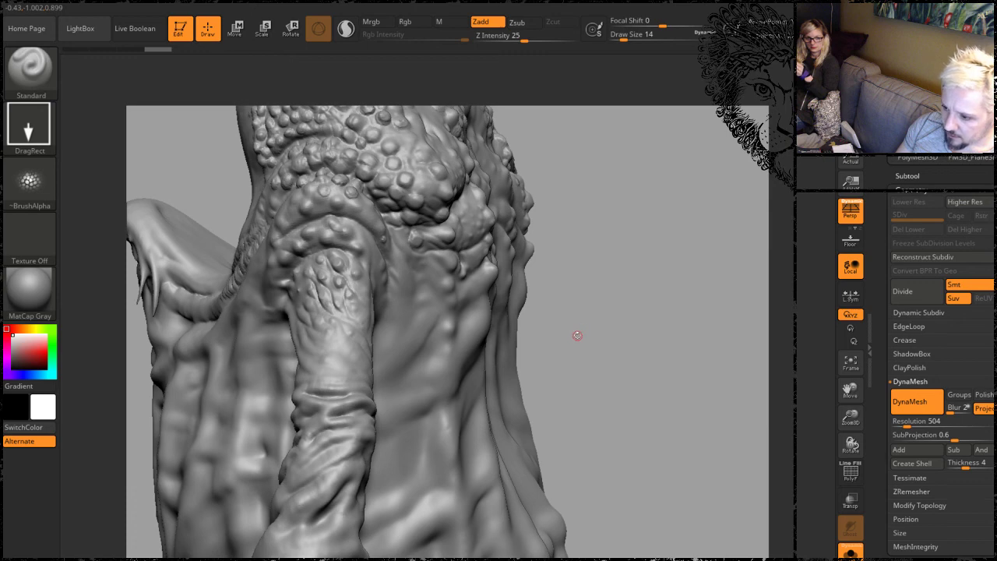
# Show the polyframe, smooth a small area among the bumps on the back, and remesh the body with DynaMesh.
pyautogui.click(851, 471)
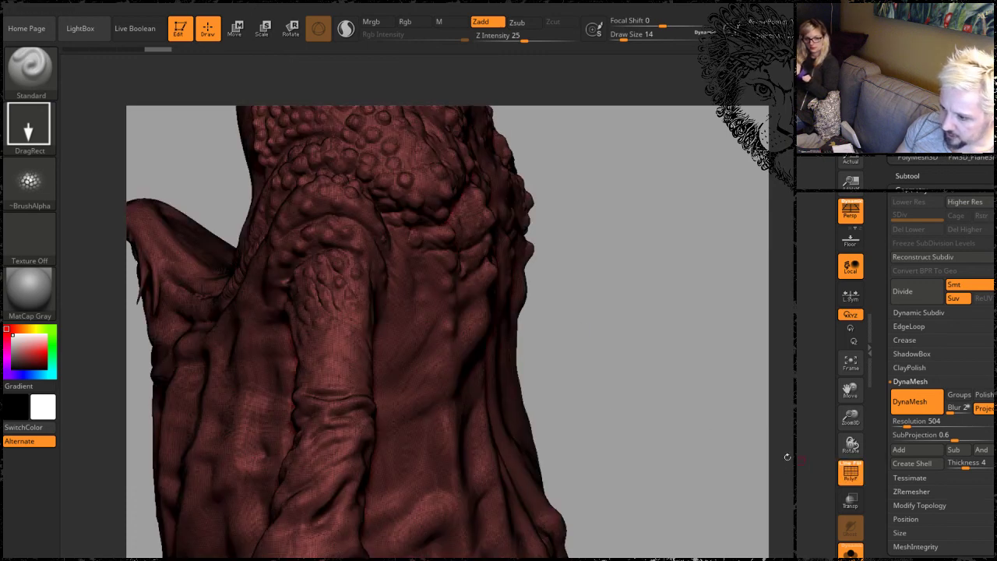
pyautogui.moveTo(668, 390); pyautogui.dragTo(553, 385)
pyautogui.keyDown('alt'); pyautogui.moveTo(733, 301); pyautogui.dragTo(515, 433); pyautogui.keyUp('alt')
pyautogui.keyDown('alt'); pyautogui.moveTo(594, 264); pyautogui.dragTo(573, 455); pyautogui.keyUp('alt')
pyautogui.keyDown('alt'); pyautogui.moveTo(759, 109); pyautogui.dragTo(487, 354); pyautogui.keyUp('alt')
pyautogui.moveTo(359, 323); pyautogui.dragTo(369, 340)
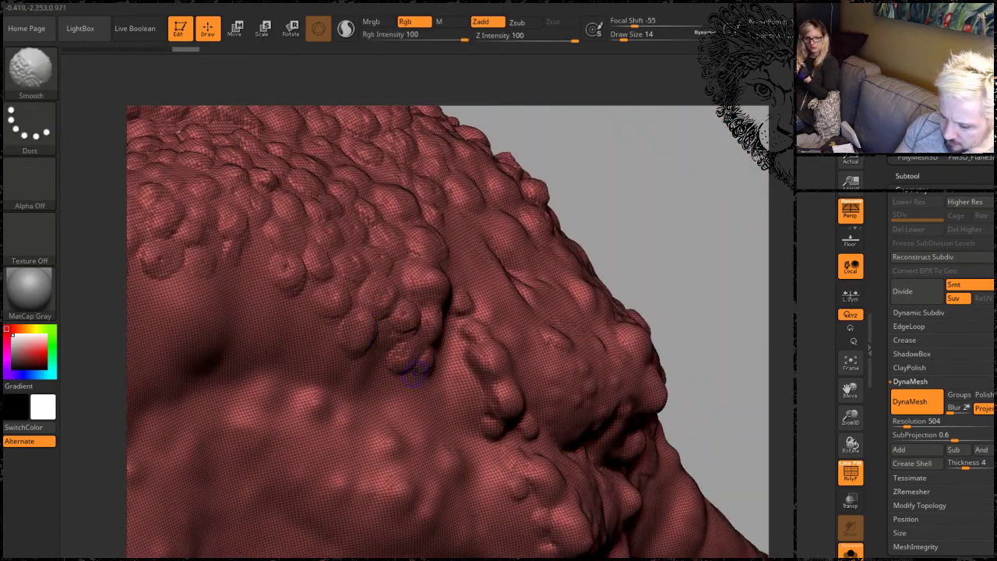
pyautogui.keyDown('ctrl'); pyautogui.moveTo(650, 189); pyautogui.dragTo(670, 230); pyautogui.keyUp('ctrl')
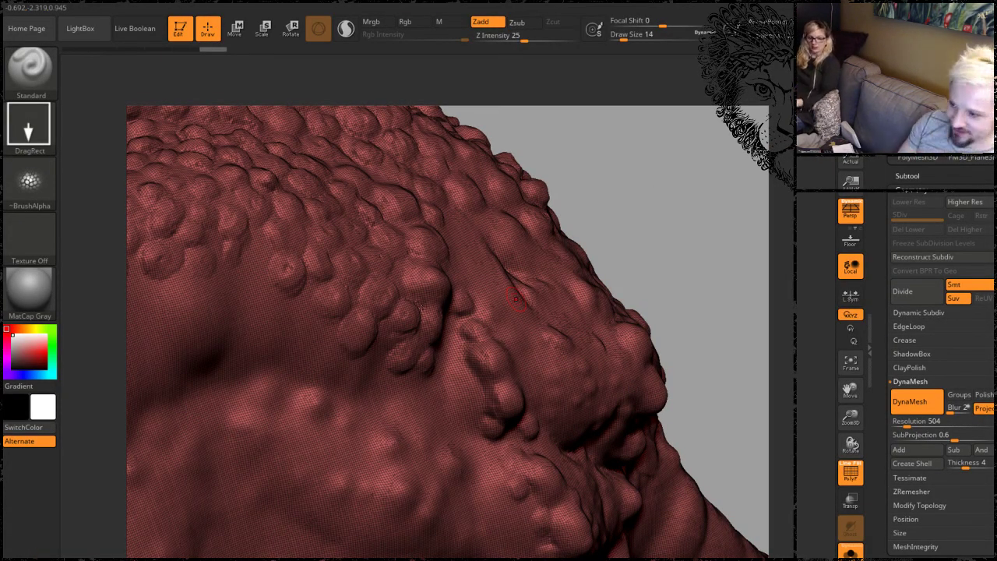
# Test-stamp a scale patch just below the cluster of bumps on the back.
pyautogui.moveTo(646, 245); pyautogui.dragTo(545, 249)
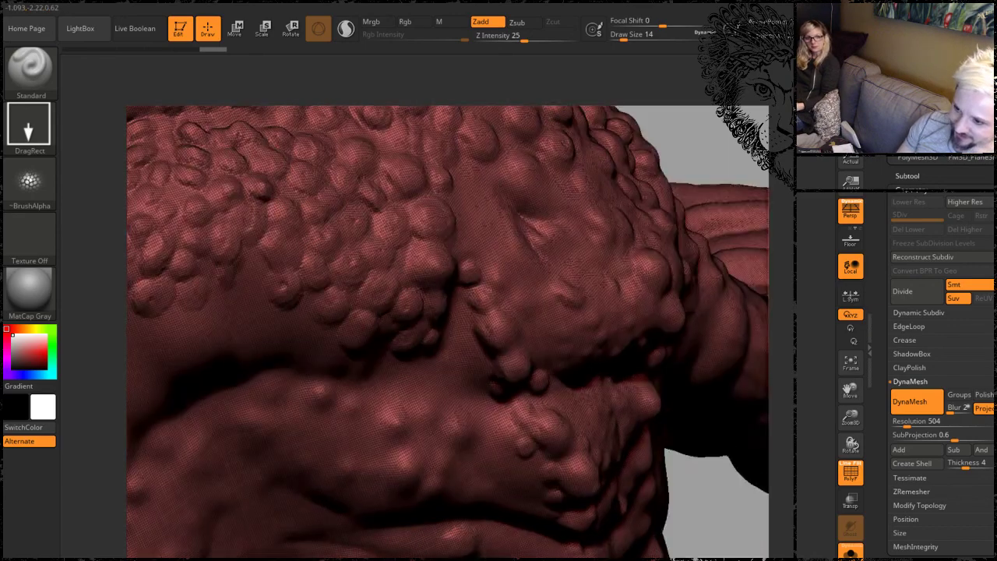
pyautogui.moveTo(696, 557); pyautogui.dragTo(382, 444)
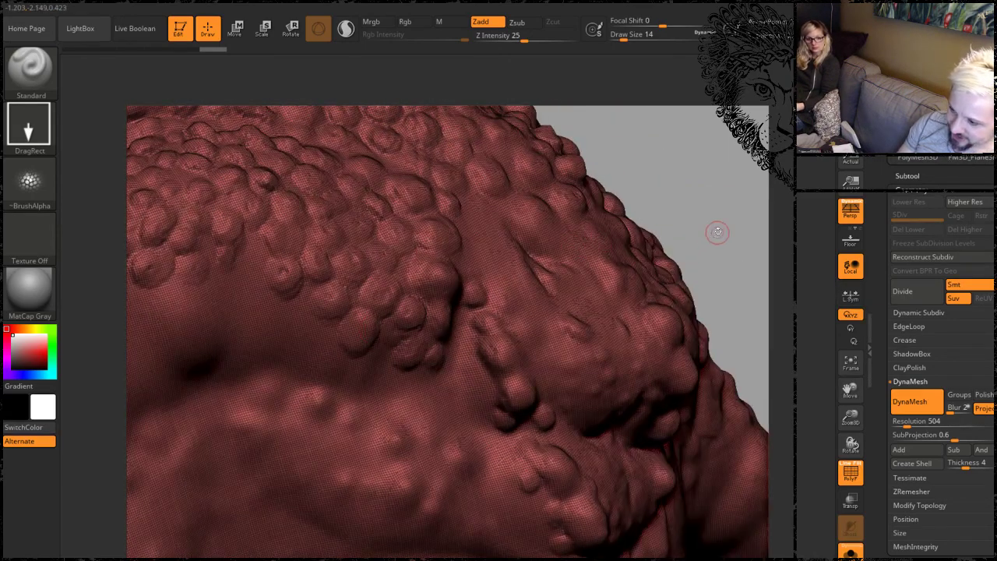
pyautogui.moveTo(340, 418); pyautogui.dragTo(367, 449)
pyautogui.moveTo(456, 518); pyautogui.dragTo(487, 545)
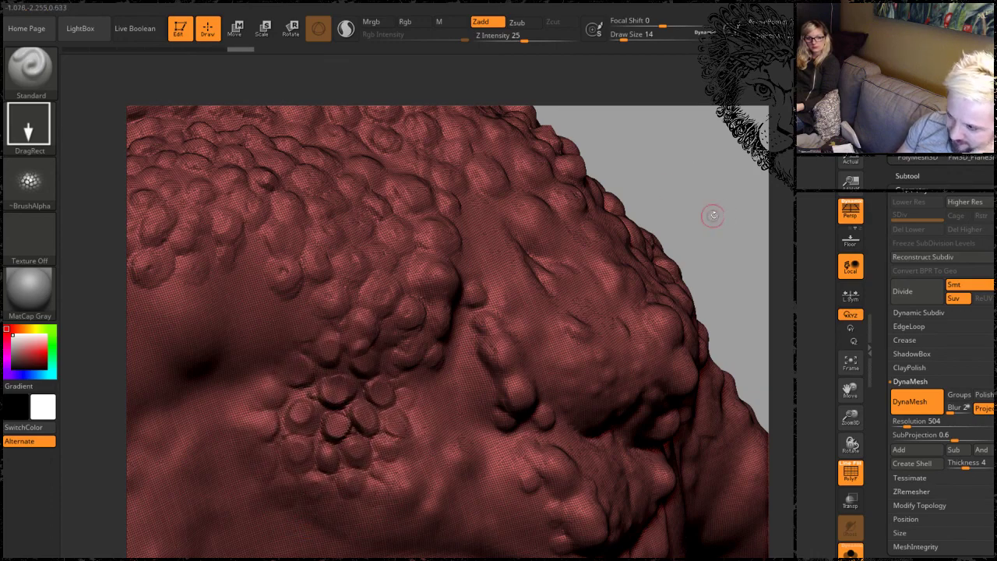
# Stamp a small test patch of scales on the upper arm below the bumps.
pyautogui.moveTo(712, 216)
pyautogui.mouseDown()
pyautogui.moveTo(741, 184)
pyautogui.moveTo(683, 336)
pyautogui.moveTo(645, 241)
pyautogui.moveTo(600, 231)
pyautogui.moveTo(638, 246)
pyautogui.mouseUp()
pyautogui.moveTo(643, 315)
pyautogui.mouseDown()
pyautogui.moveTo(668, 338)
pyautogui.moveTo(688, 257)
pyautogui.moveTo(703, 254)
pyautogui.moveTo(686, 314)
pyautogui.moveTo(605, 211)
pyautogui.moveTo(634, 338)
pyautogui.moveTo(667, 334)
pyautogui.moveTo(670, 225)
pyautogui.moveTo(662, 257)
pyautogui.mouseUp()
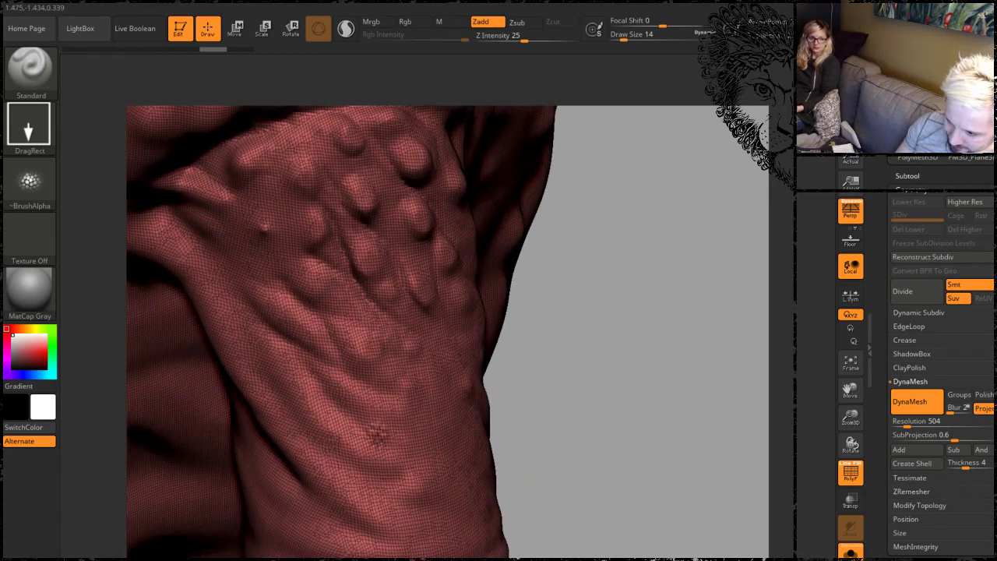
pyautogui.moveTo(380, 436); pyautogui.dragTo(398, 411)
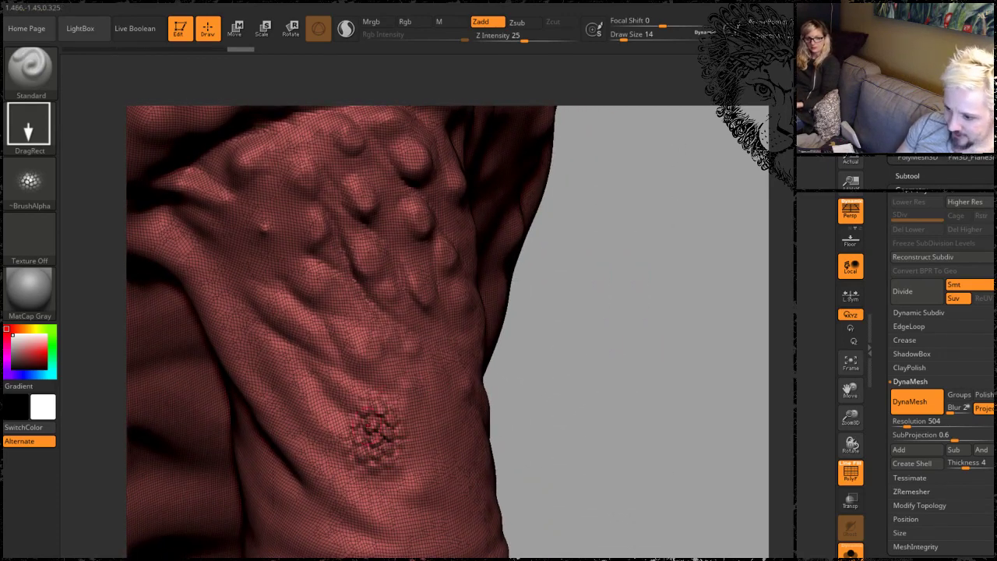
# Hide the polyframe and examine the small scale patch on the upper arm up close and from a distance.
pyautogui.moveTo(590, 445)
pyautogui.mouseDown()
pyautogui.moveTo(607, 268)
pyautogui.moveTo(647, 244)
pyautogui.moveTo(635, 272)
pyautogui.moveTo(658, 334)
pyautogui.moveTo(607, 350)
pyautogui.moveTo(583, 347)
pyautogui.moveTo(498, 261)
pyautogui.mouseUp()
pyautogui.hotkey('shift', 'f')
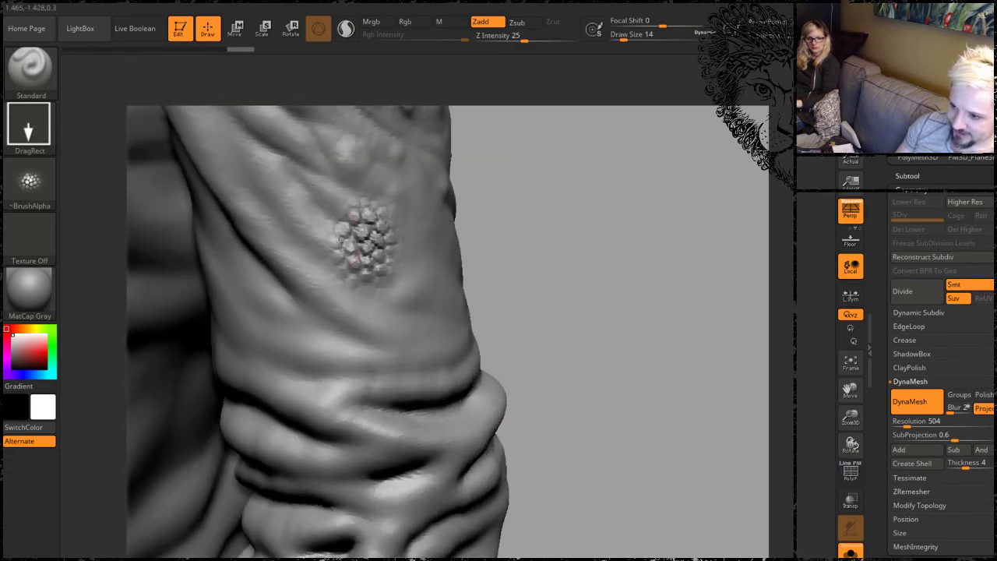
pyautogui.moveTo(638, 392)
pyautogui.mouseDown()
pyautogui.moveTo(616, 330)
pyautogui.moveTo(569, 263)
pyautogui.moveTo(625, 376)
pyautogui.moveTo(607, 313)
pyautogui.mouseUp()
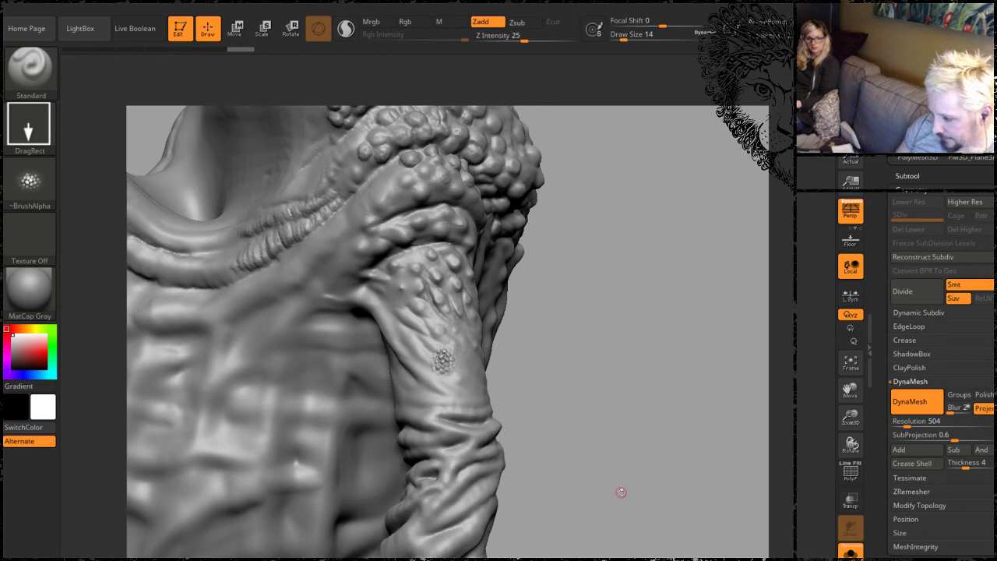
# Set the DynaMesh resolution to 1000.
pyautogui.click(915, 420)
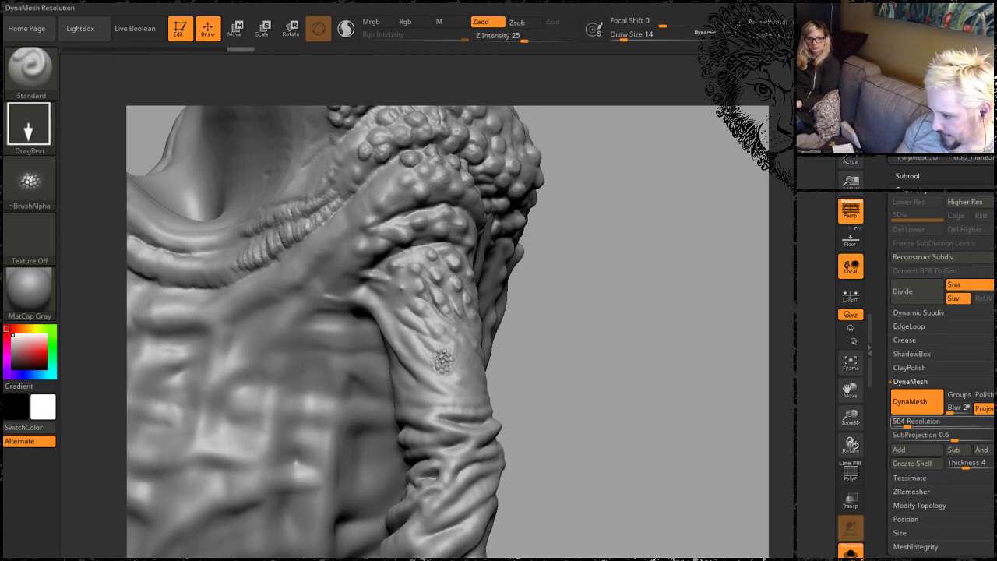
pyautogui.write('10')
pyautogui.press('Return')
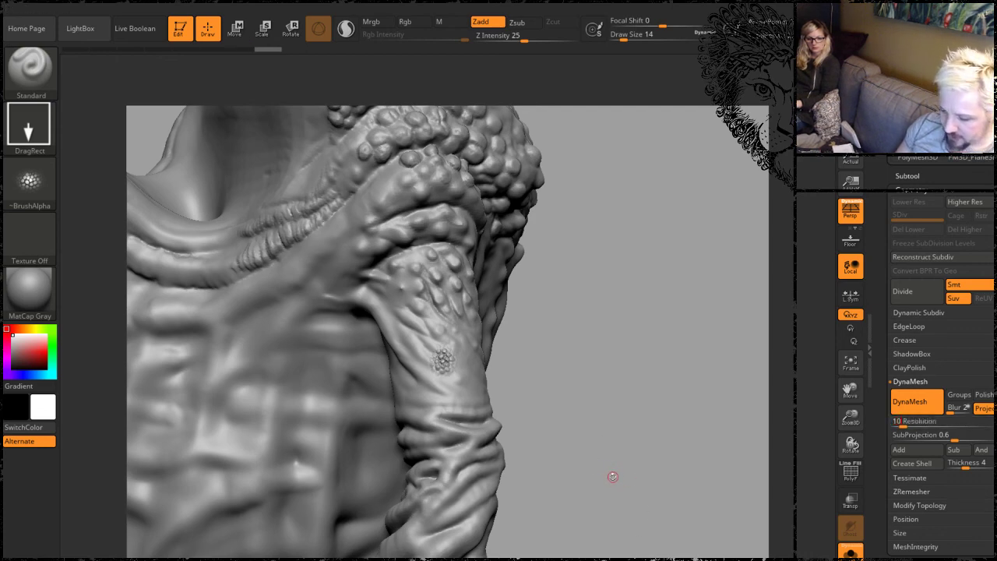
pyautogui.write('00')
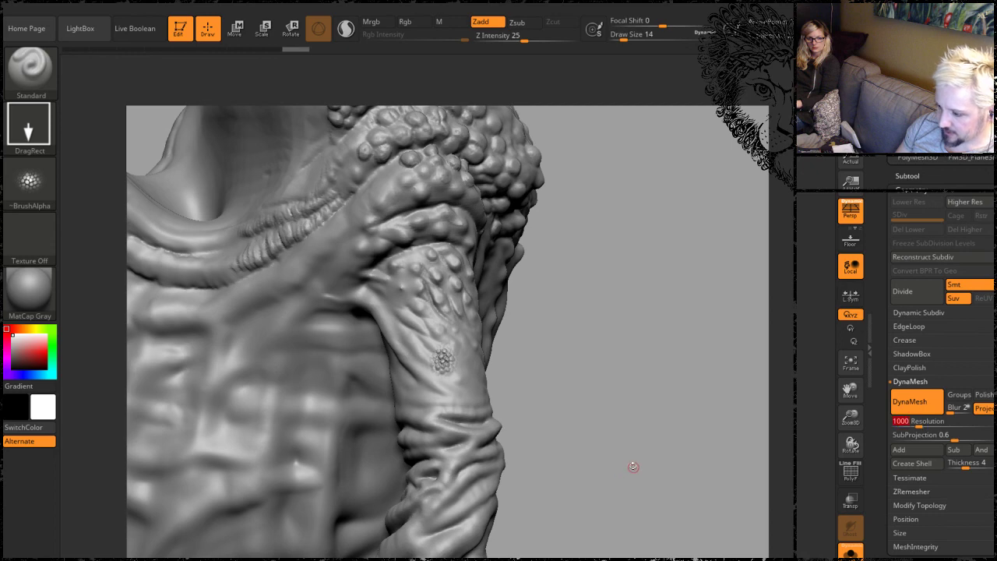
# Smooth away the scale patch on the upper arm and remesh the body with DynaMesh.
pyautogui.moveTo(600, 341)
pyautogui.mouseDown()
pyautogui.moveTo(621, 369)
pyautogui.moveTo(645, 469)
pyautogui.mouseUp()
pyautogui.moveTo(441, 344)
pyautogui.keyDown('shift'); pyautogui.mouseDown()
pyautogui.moveTo(433, 368)
pyautogui.moveTo(455, 361)
pyautogui.moveTo(433, 388)
pyautogui.moveTo(455, 366)
pyautogui.mouseUp(); pyautogui.keyUp('shift')
pyautogui.moveTo(611, 350)
pyautogui.keyDown('alt'); pyautogui.mouseDown()
pyautogui.moveTo(605, 260)
pyautogui.moveTo(560, 288)
pyautogui.moveTo(589, 295)
pyautogui.moveTo(452, 286)
pyautogui.mouseUp(); pyautogui.keyUp('alt')
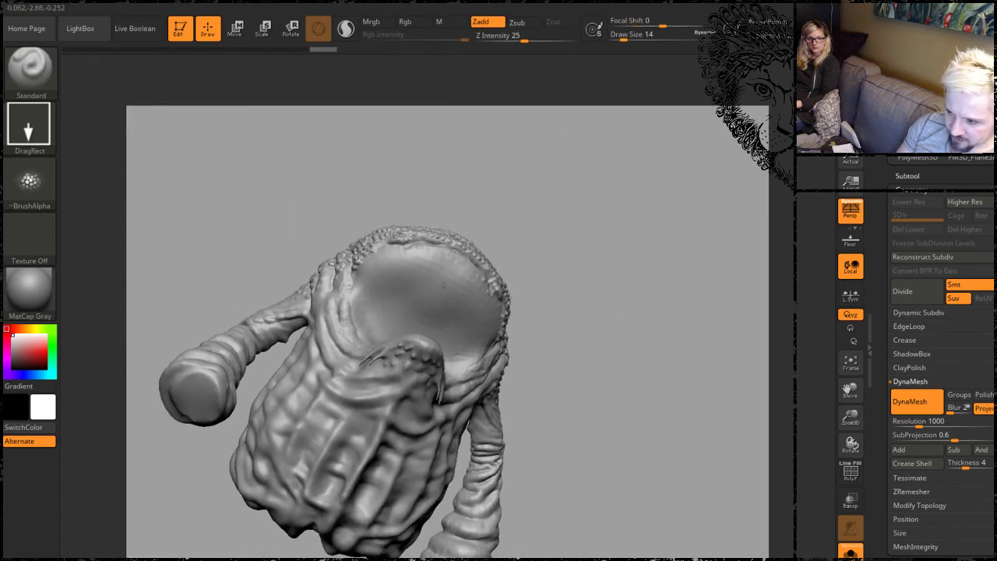
pyautogui.moveTo(643, 394)
pyautogui.mouseDown()
pyautogui.moveTo(559, 361)
pyautogui.moveTo(660, 451)
pyautogui.moveTo(674, 414)
pyautogui.moveTo(633, 359)
pyautogui.mouseUp()
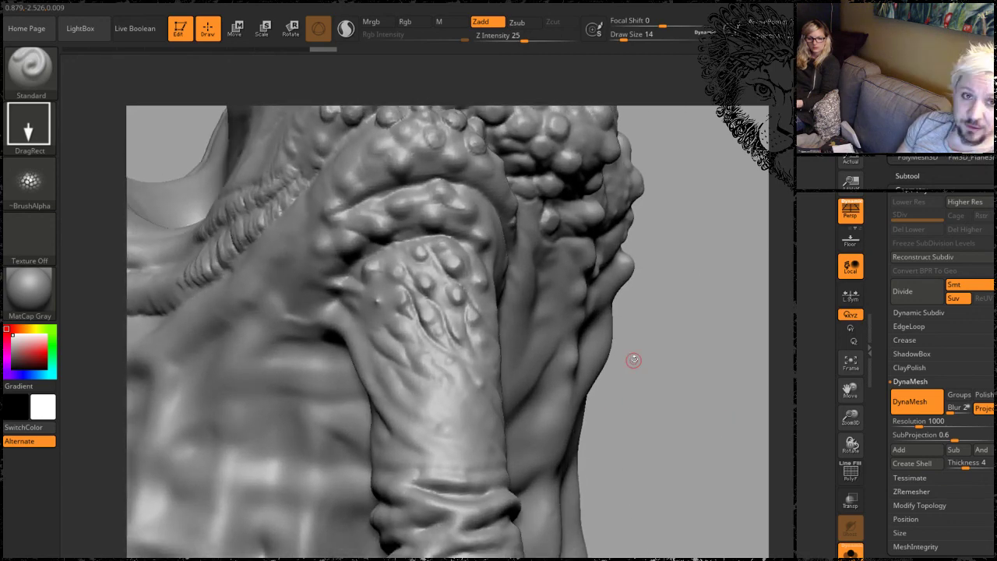
pyautogui.press('ctrl')
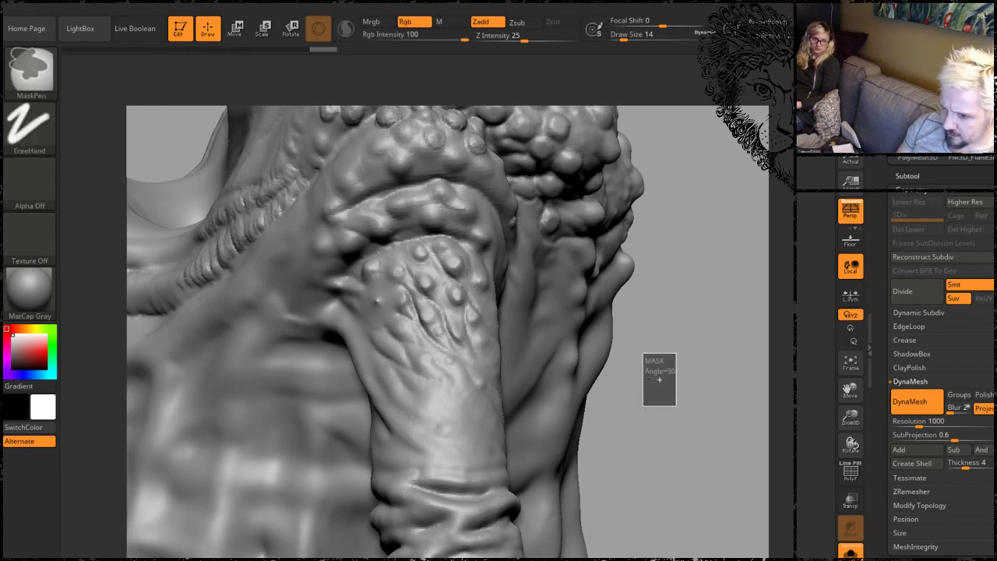
pyautogui.keyDown('ctrl'); pyautogui.click(659, 379); pyautogui.keyUp('ctrl')
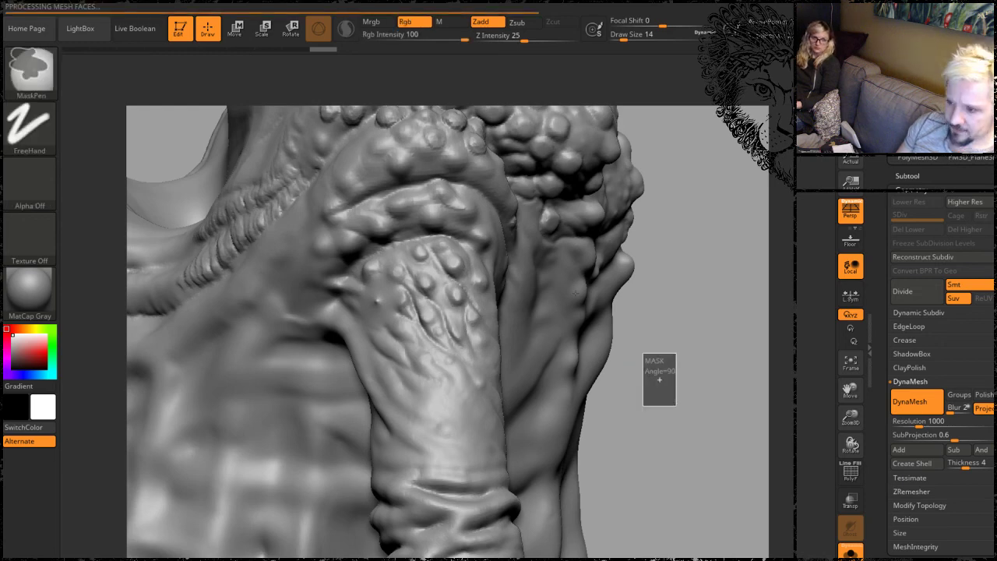
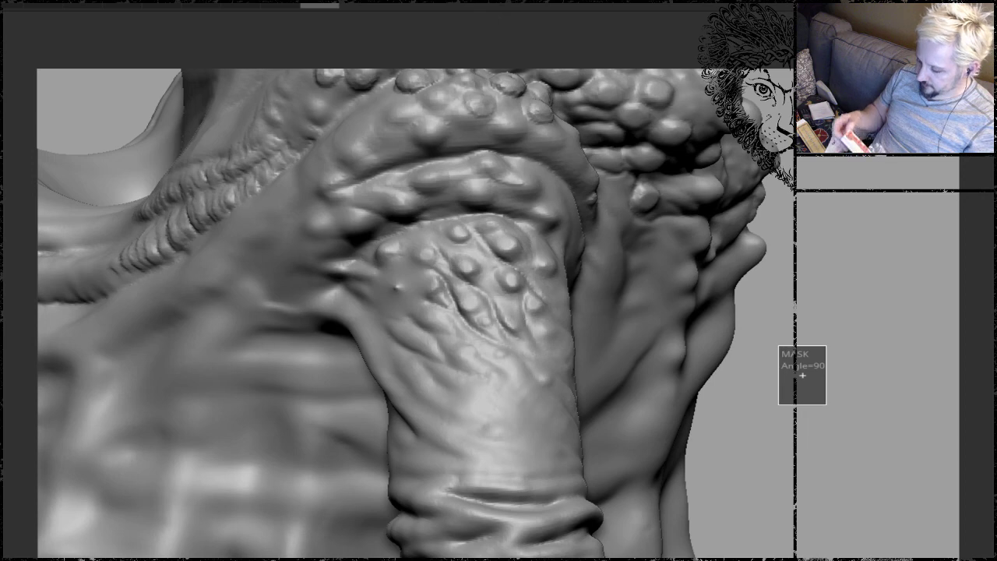
pyautogui.press('Tab')
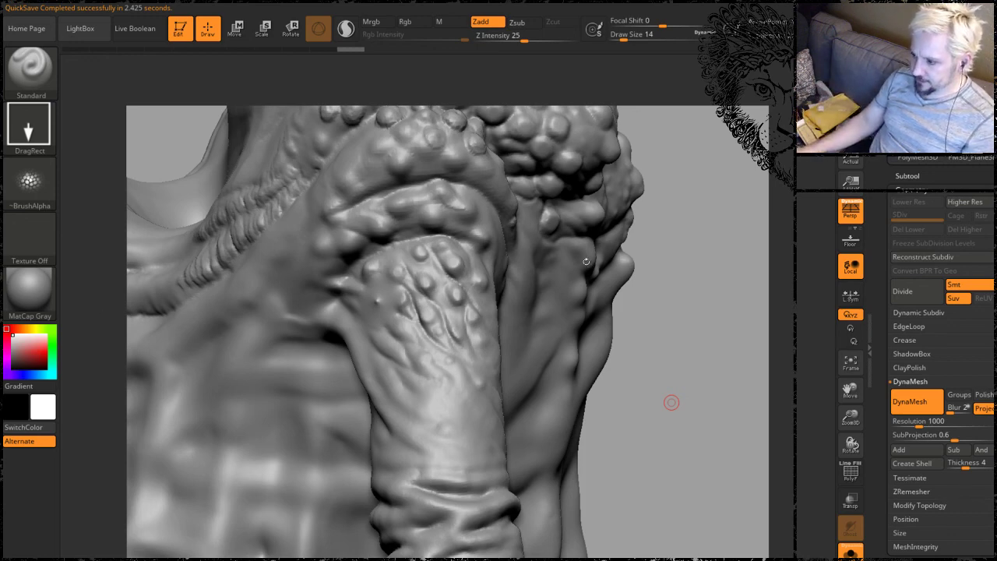
# Test-stamp the scales on the front of the upper arm of the denser mesh.
pyautogui.moveTo(702, 301)
pyautogui.mouseDown()
pyautogui.moveTo(643, 304)
pyautogui.moveTo(729, 314)
pyautogui.mouseUp()
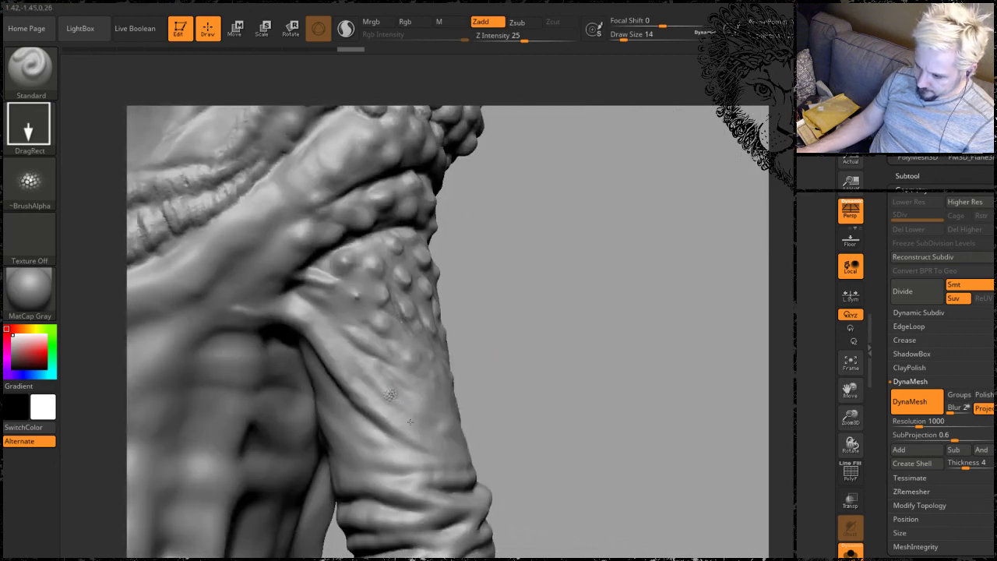
pyautogui.moveTo(389, 394); pyautogui.dragTo(425, 436)
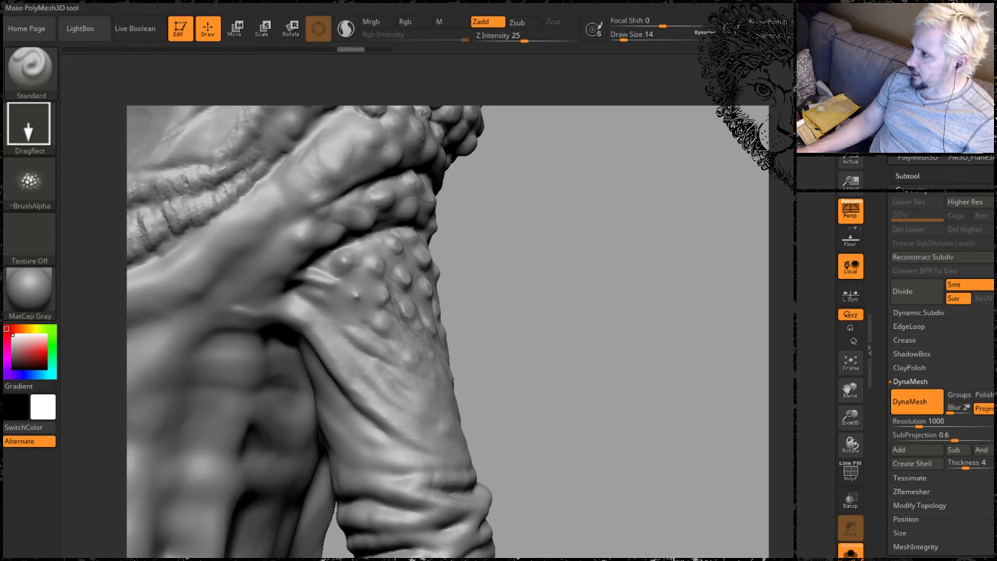
# Save the tool as Scolla12, overwriting the existing file.
pyautogui.scroll(5, 969, 178)
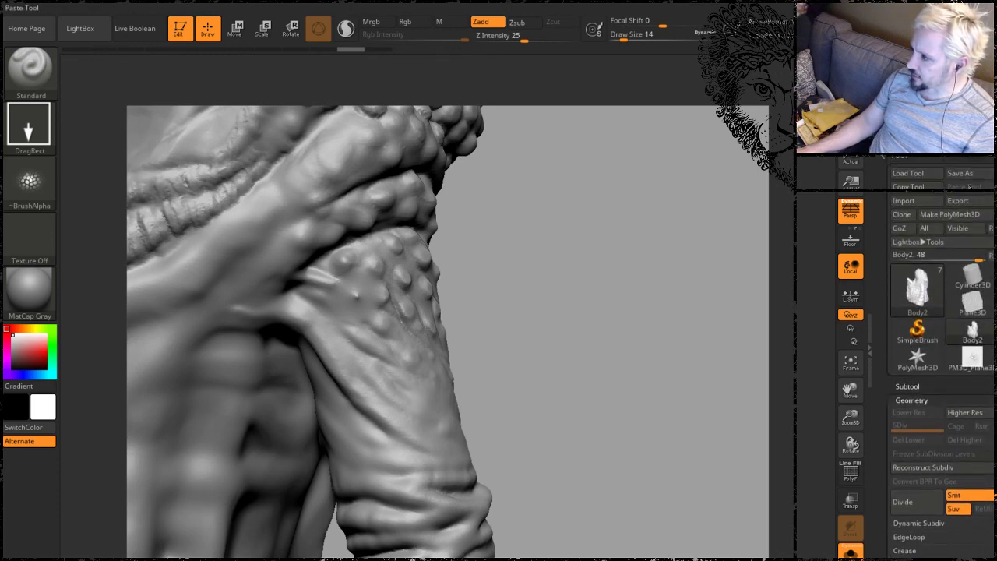
pyautogui.click(970, 178)
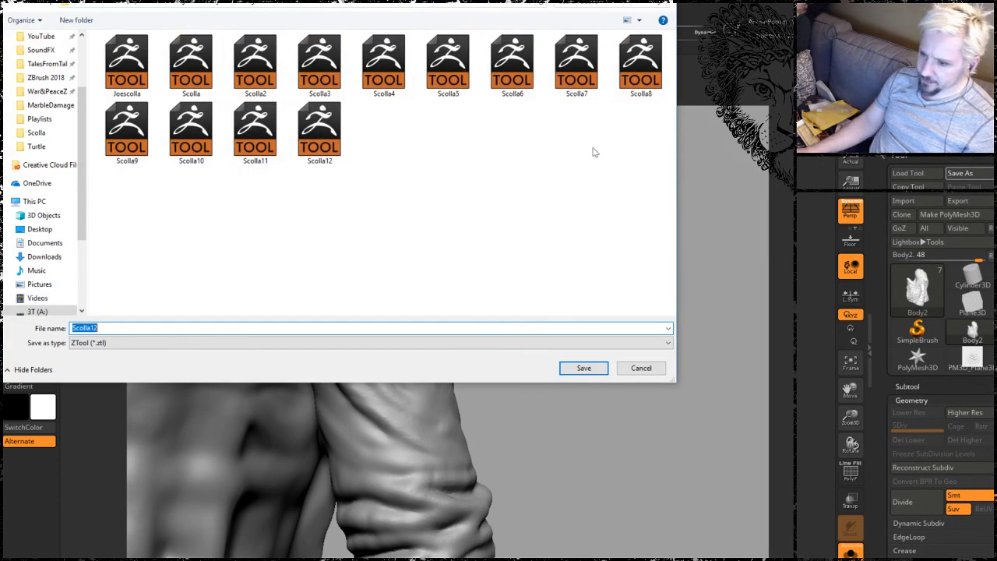
pyautogui.click(597, 368)
pyautogui.click(607, 338)
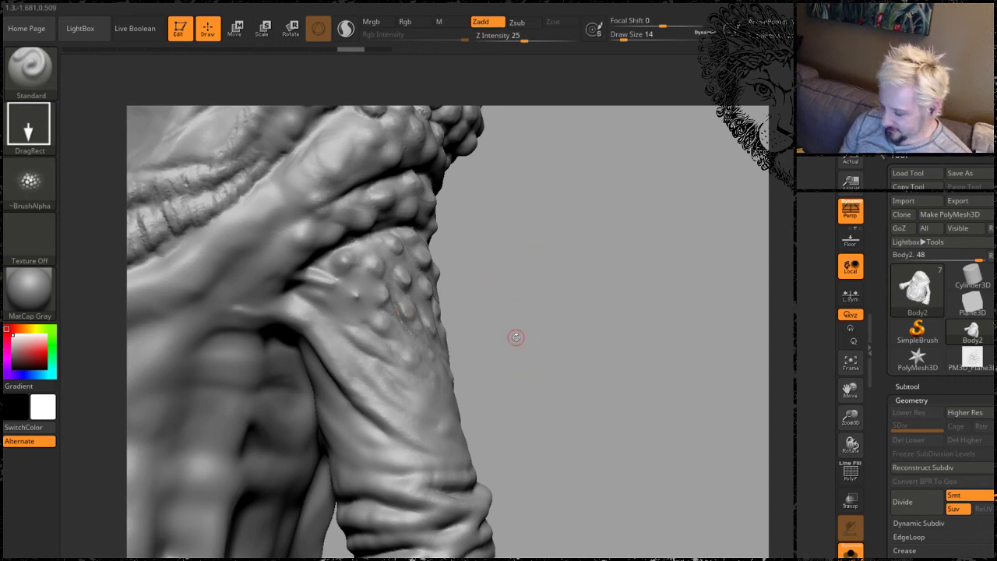
# Smooth the wrinkles on the upper arm and stamp a scale patch just above the thick skin fold.
pyautogui.moveTo(534, 351)
pyautogui.mouseDown()
pyautogui.moveTo(565, 272)
pyautogui.moveTo(541, 270)
pyautogui.moveTo(323, 361)
pyautogui.moveTo(282, 318)
pyautogui.moveTo(327, 407)
pyautogui.mouseUp()
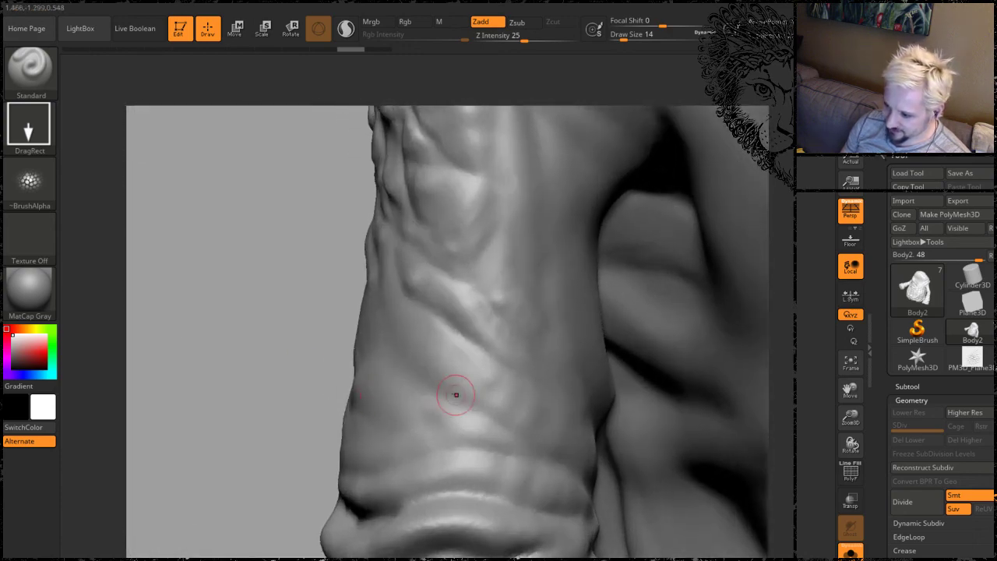
pyautogui.press('shift')
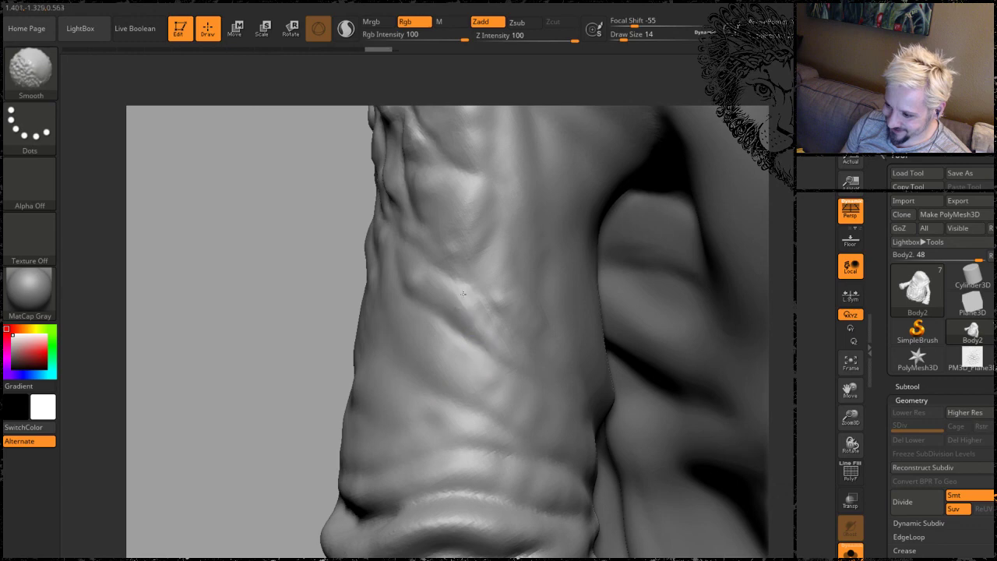
pyautogui.keyDown('shift'); pyautogui.moveTo(475, 202); pyautogui.dragTo(472, 218); pyautogui.keyUp('shift')
pyautogui.keyDown('alt'); pyautogui.moveTo(256, 367); pyautogui.dragTo(171, 235); pyautogui.keyUp('alt')
pyautogui.moveTo(434, 282); pyautogui.dragTo(417, 249)
pyautogui.moveTo(222, 238)
pyautogui.keyDown('alt'); pyautogui.mouseDown()
pyautogui.moveTo(195, 229)
pyautogui.moveTo(189, 298)
pyautogui.mouseUp(); pyautogui.keyUp('alt')
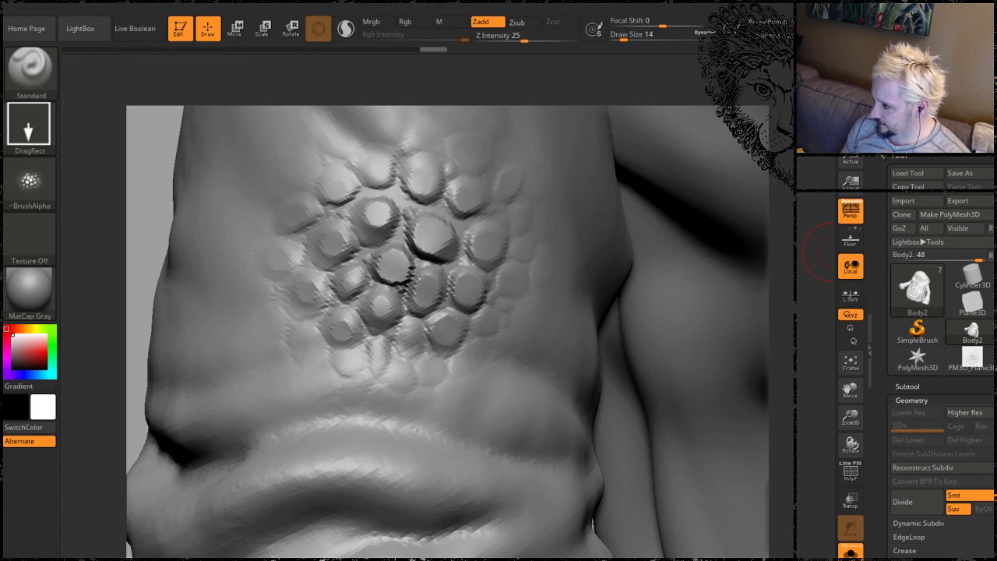
# Switch to the PM3D_Plane3D tool, inspect its sculpted scale relief up close, and return to the Body2 tool.
pyautogui.scroll(-12, 978, 214)
pyautogui.scroll(9, 978, 215)
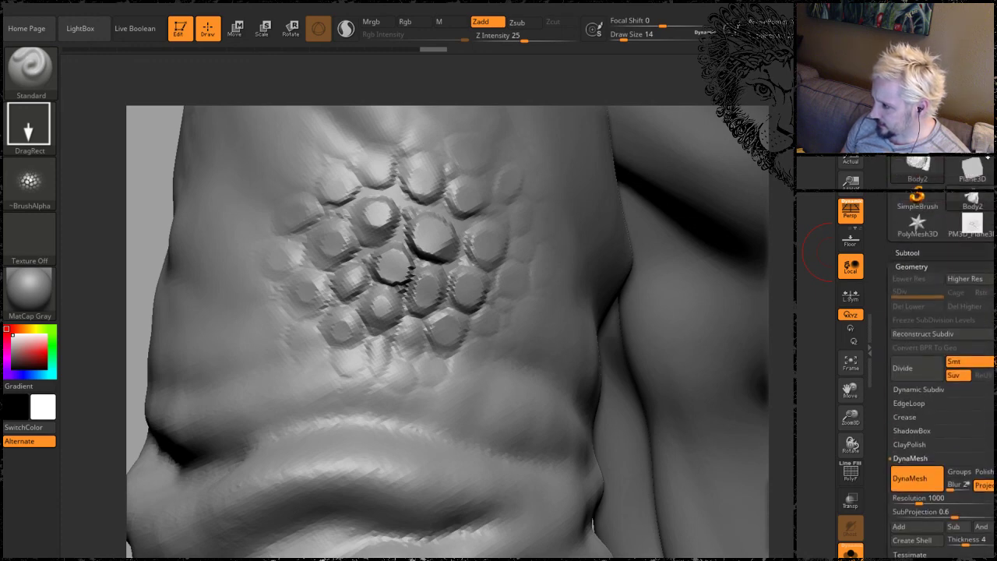
pyautogui.click(973, 221)
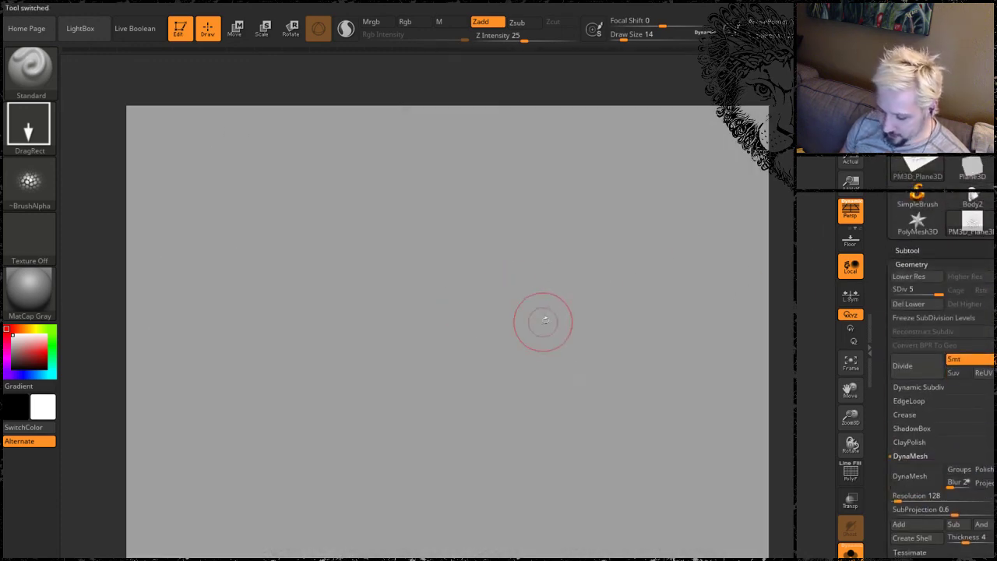
pyautogui.moveTo(556, 346); pyautogui.dragTo(554, 345)
pyautogui.moveTo(793, 285); pyautogui.dragTo(726, 461)
pyautogui.moveTo(194, 212)
pyautogui.mouseDown()
pyautogui.moveTo(214, 138)
pyautogui.moveTo(193, 145)
pyautogui.moveTo(206, 189)
pyautogui.moveTo(194, 197)
pyautogui.mouseUp()
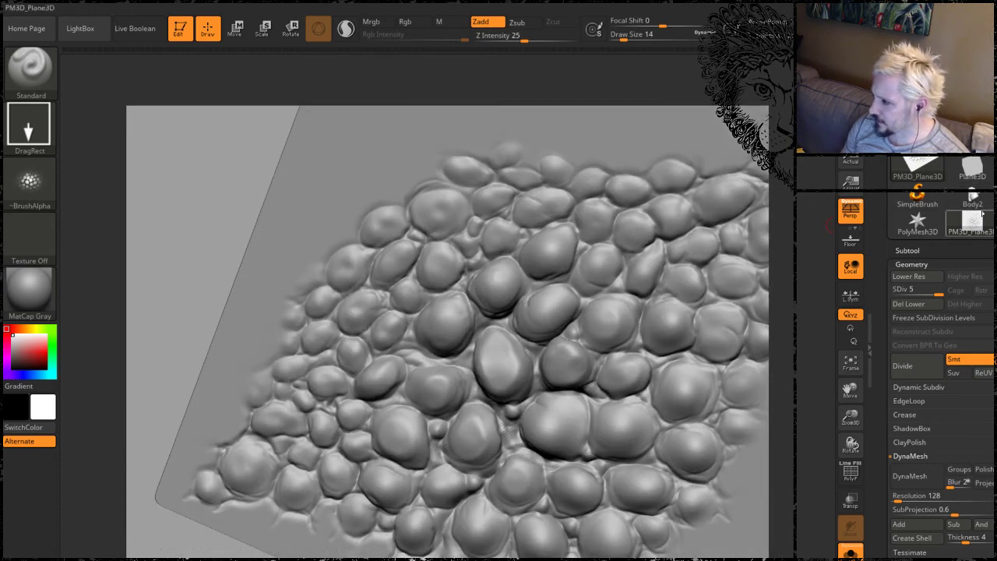
pyautogui.click(971, 197)
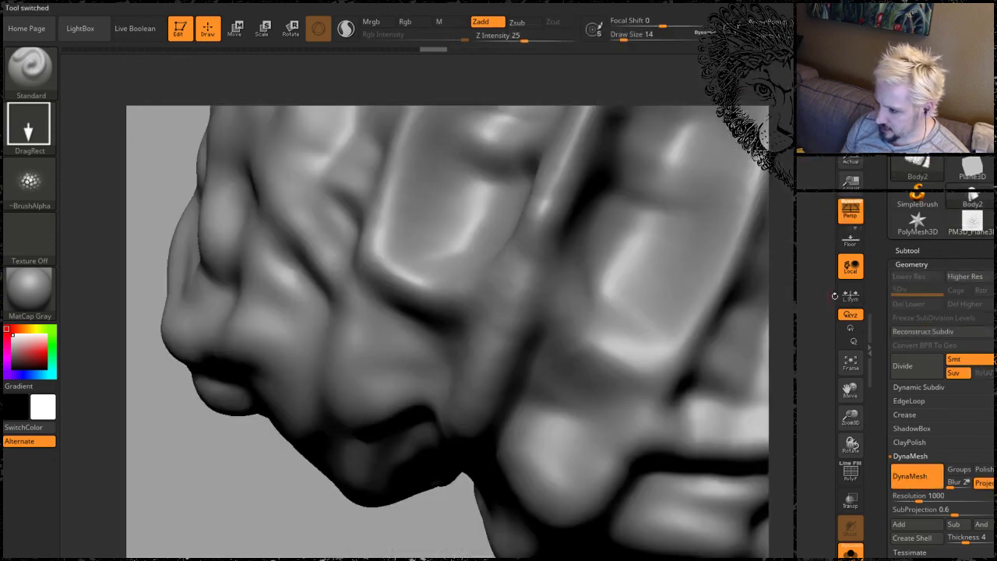
# Undo the scale patch stamped above the thick skin fold on the upper arm.
pyautogui.keyDown('alt'); pyautogui.moveTo(805, 336); pyautogui.dragTo(470, 361); pyautogui.keyUp('alt')
pyautogui.moveTo(709, 383); pyautogui.dragTo(415, 542)
pyautogui.hotkey('ctrl', 'z')
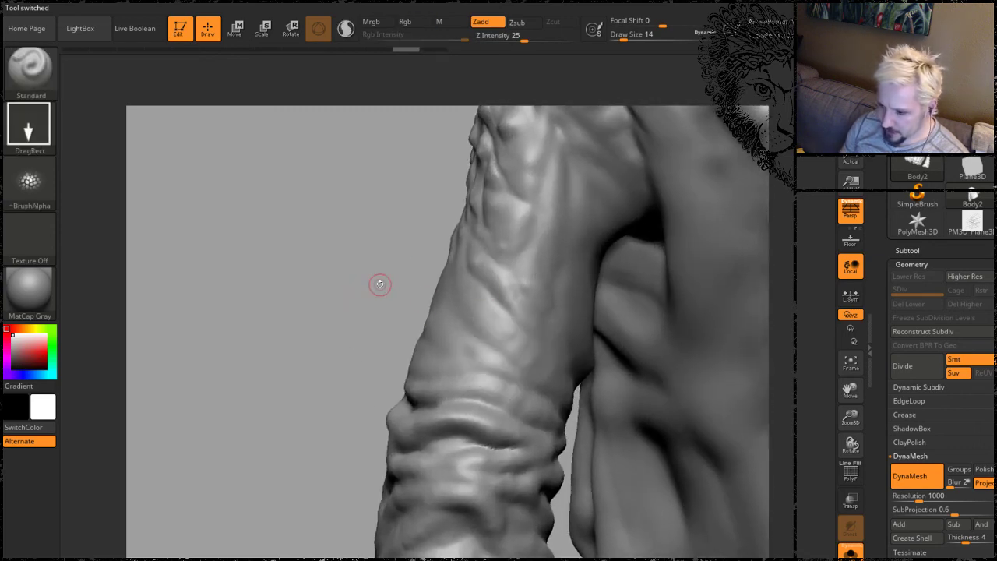
pyautogui.moveTo(381, 283); pyautogui.dragTo(269, 233)
# Set the alpha's Radial Fade to 19, test-stamp scales on the upper arm, and undo the stamp.
pyautogui.moveTo(31, 184)
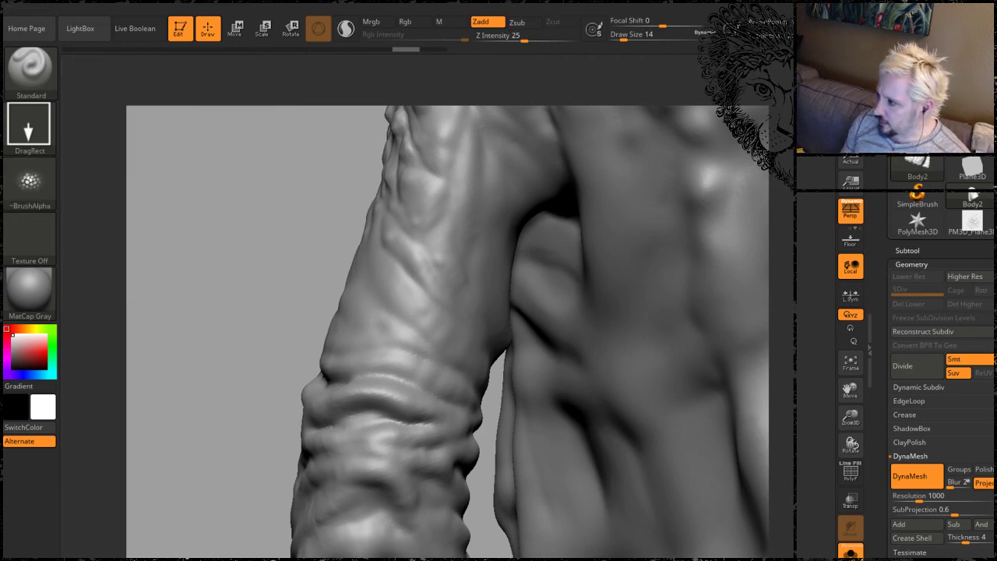
pyautogui.scroll(8, 940, 358)
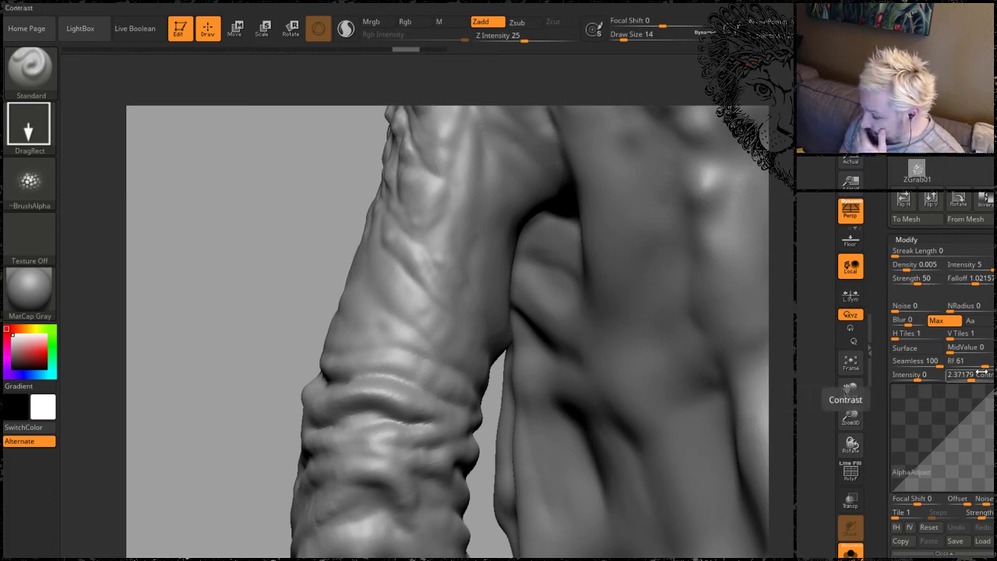
pyautogui.moveTo(983, 368); pyautogui.dragTo(967, 367)
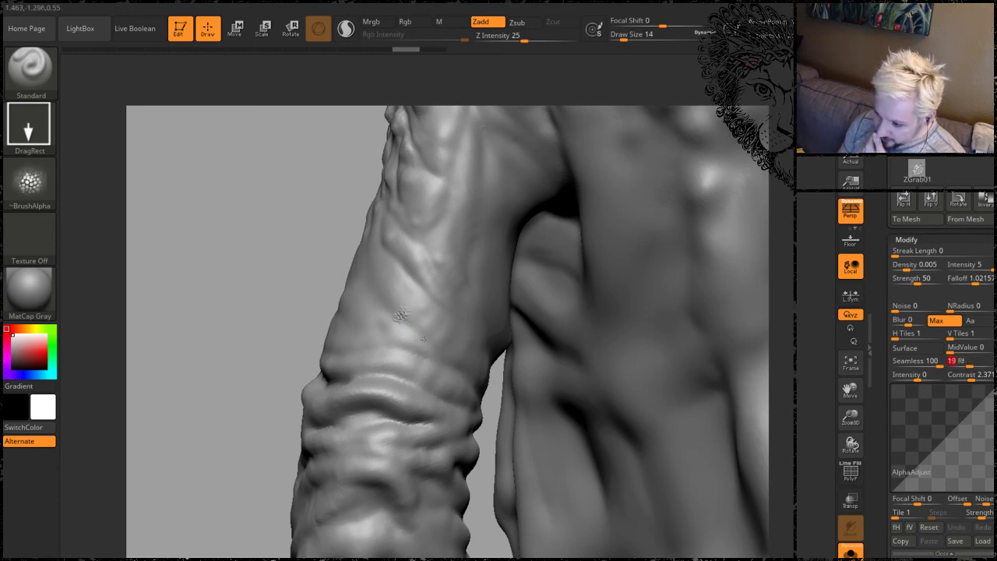
pyautogui.moveTo(401, 311); pyautogui.dragTo(420, 330)
pyautogui.moveTo(442, 369); pyautogui.dragTo(407, 428)
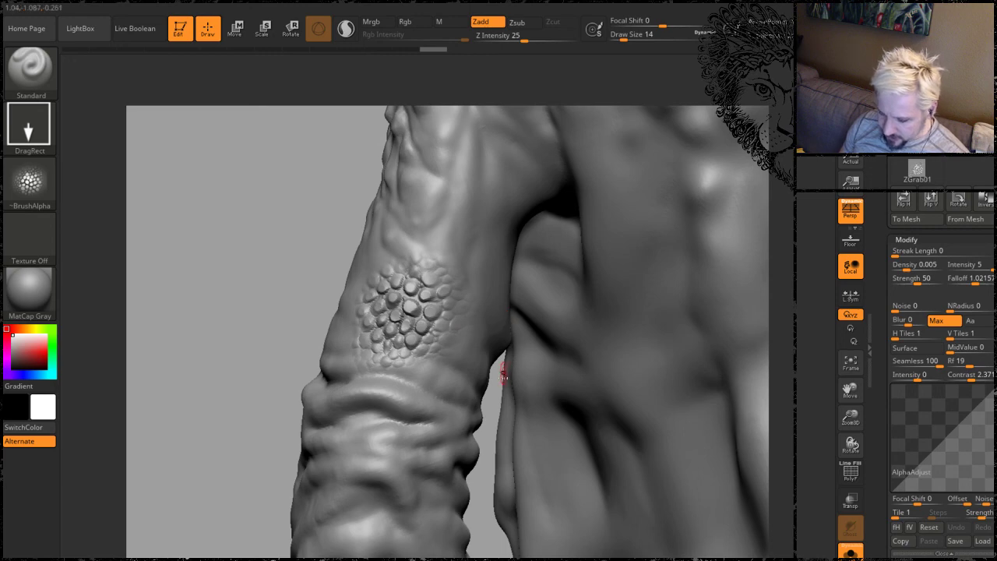
pyautogui.hotkey('ctrl', 'z')
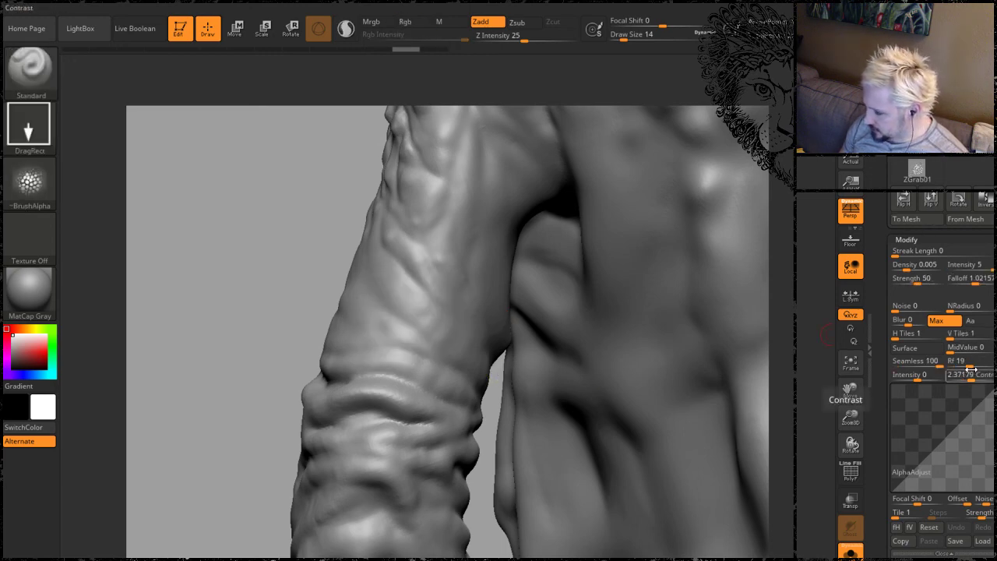
# Try the scale stamp on the upper arm with the alpha's Radial Fade at 0, inspect it, and undo it.
pyautogui.moveTo(970, 365); pyautogui.dragTo(944, 365)
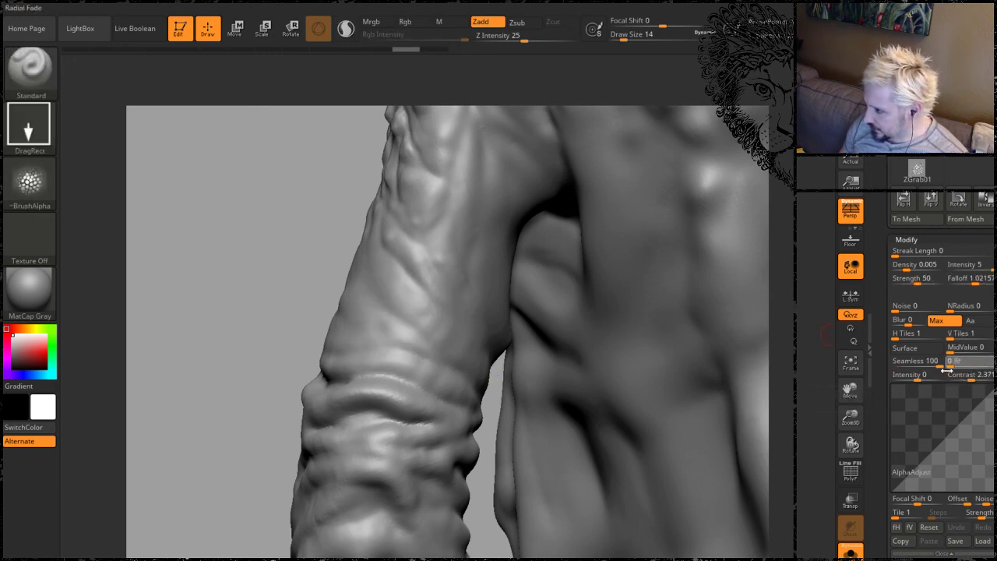
pyautogui.moveTo(407, 313); pyautogui.dragTo(420, 327)
pyautogui.moveTo(436, 377); pyautogui.dragTo(410, 375)
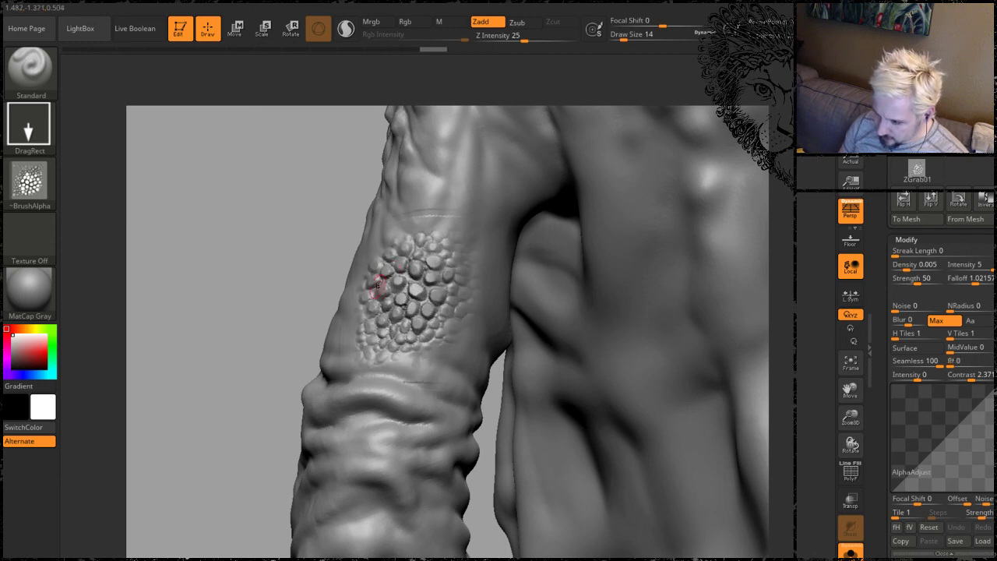
pyautogui.keyDown('alt'); pyautogui.moveTo(251, 296); pyautogui.dragTo(303, 462); pyautogui.keyUp('alt')
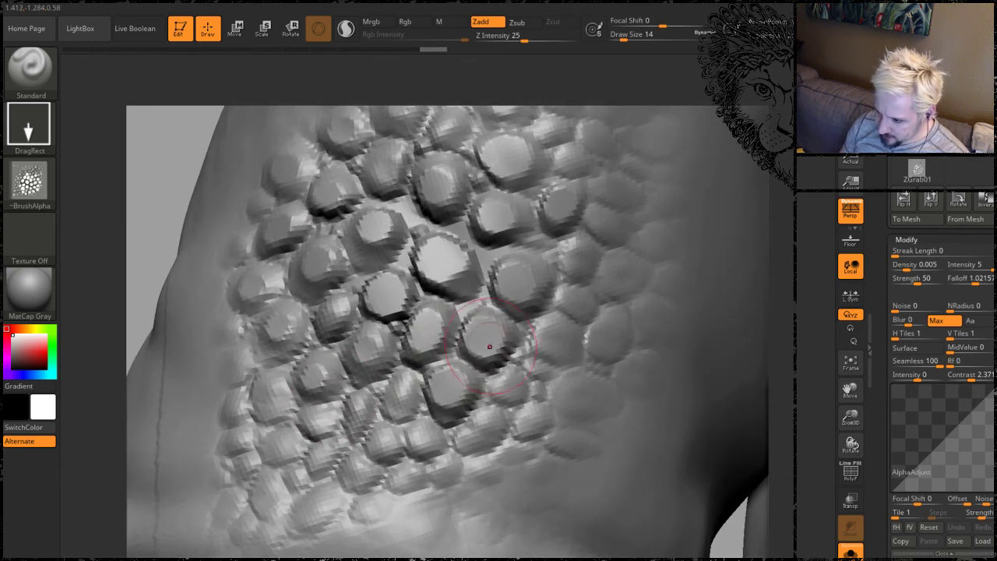
pyautogui.hotkey('ctrl', 'z')
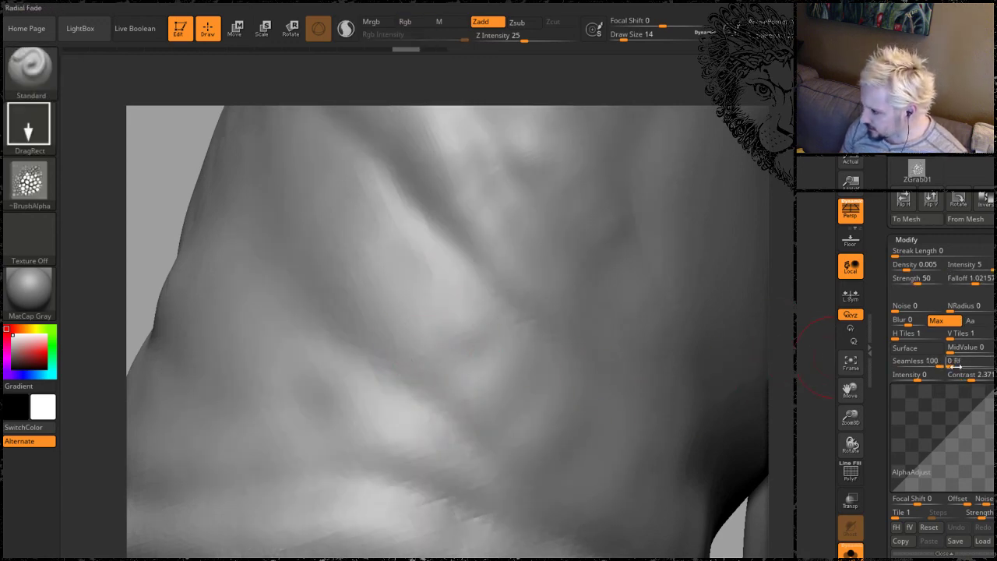
# Set the alpha's Radial Fade to 28, check it with a test stamp on the upper arm, and undo the stamp.
pyautogui.moveTo(960, 361); pyautogui.dragTo(972, 363)
pyautogui.moveTo(366, 348); pyautogui.dragTo(385, 483)
pyautogui.moveTo(467, 454); pyautogui.dragTo(551, 233)
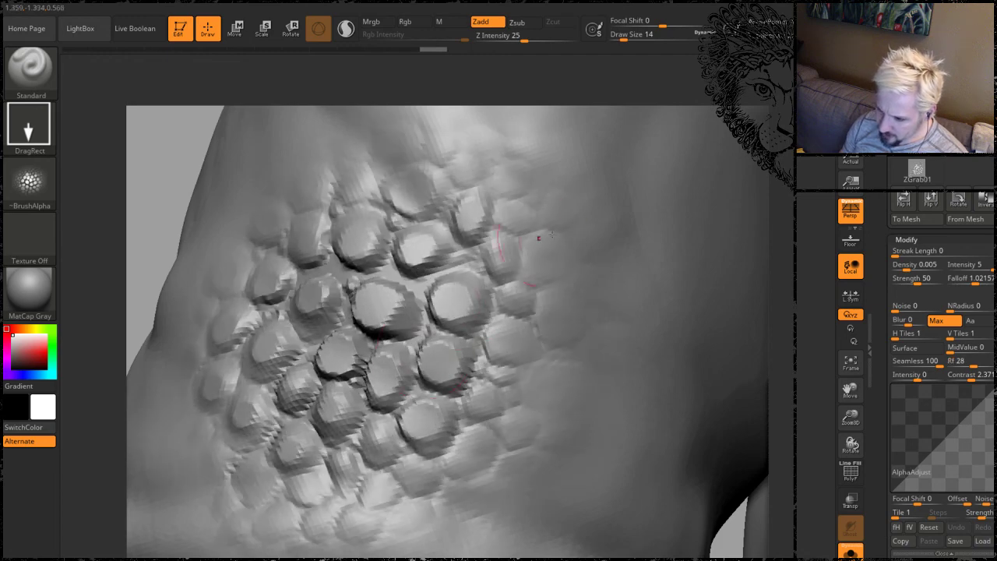
pyautogui.keyDown('alt'); pyautogui.moveTo(806, 344); pyautogui.dragTo(771, 272); pyautogui.keyUp('alt')
pyautogui.hotkey('ctrl', 'z')
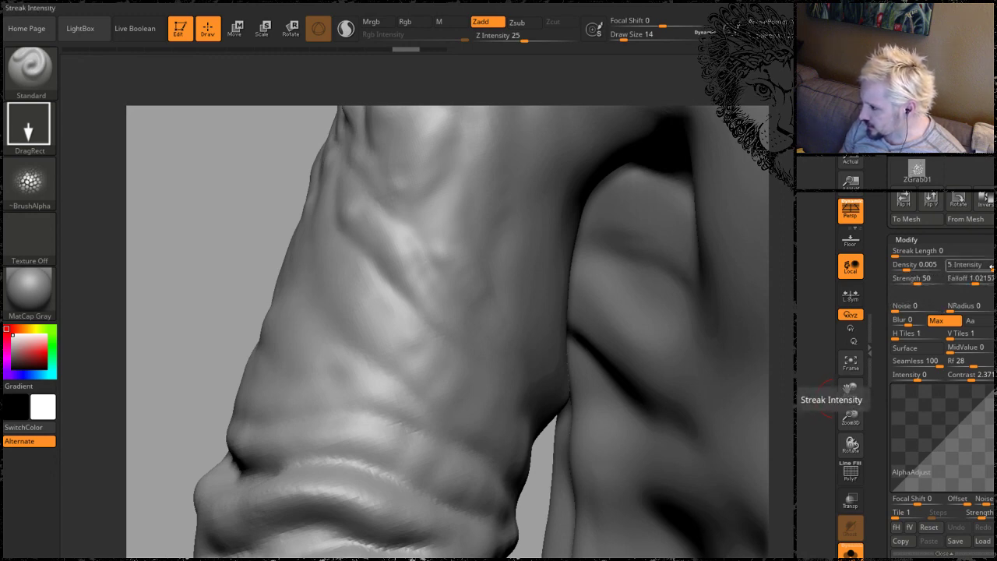
# Try a Streak Intensity of 1.00224 with a scale stamp above the skin fold, and undo the stamp.
pyautogui.moveTo(989, 269); pyautogui.dragTo(953, 275)
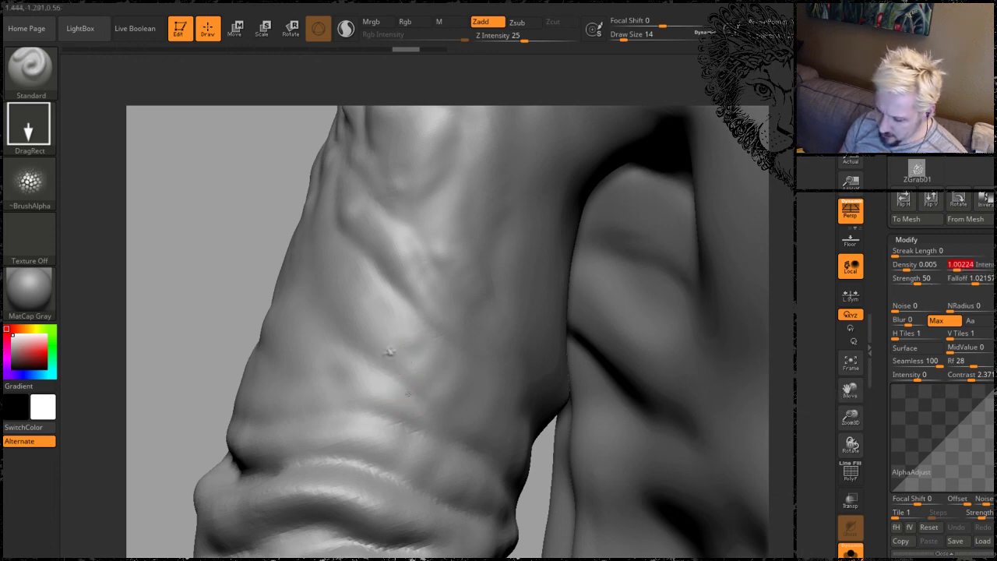
pyautogui.moveTo(390, 347); pyautogui.dragTo(456, 523)
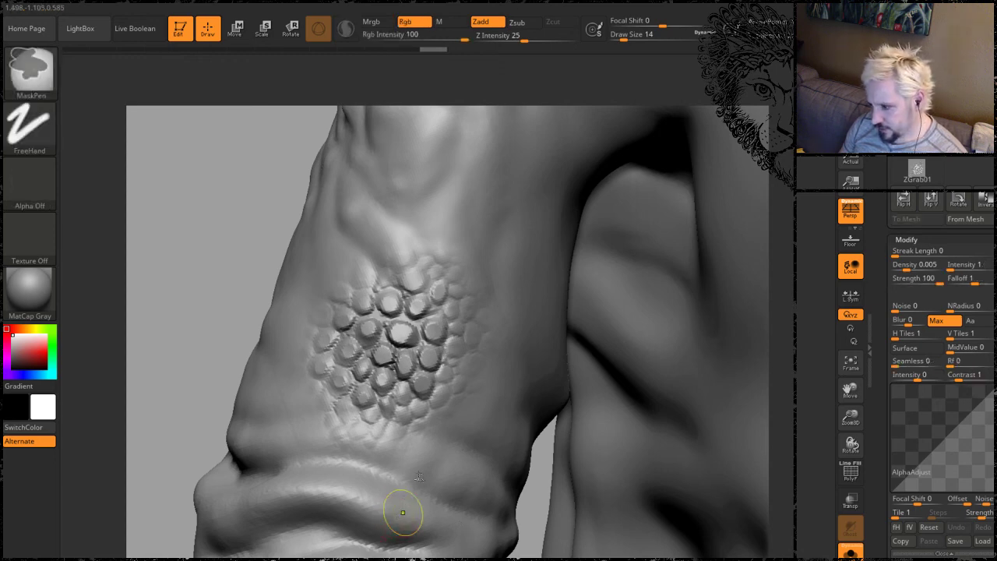
pyautogui.hotkey('ctrl', 'z')
# Set the alpha's Streak Intensity to 1.8526, test-stamp the upper arm, and undo the stamp.
pyautogui.moveTo(959, 269); pyautogui.dragTo(981, 268)
pyautogui.moveTo(393, 343); pyautogui.dragTo(443, 401)
pyautogui.hotkey('ctrl', 'z')
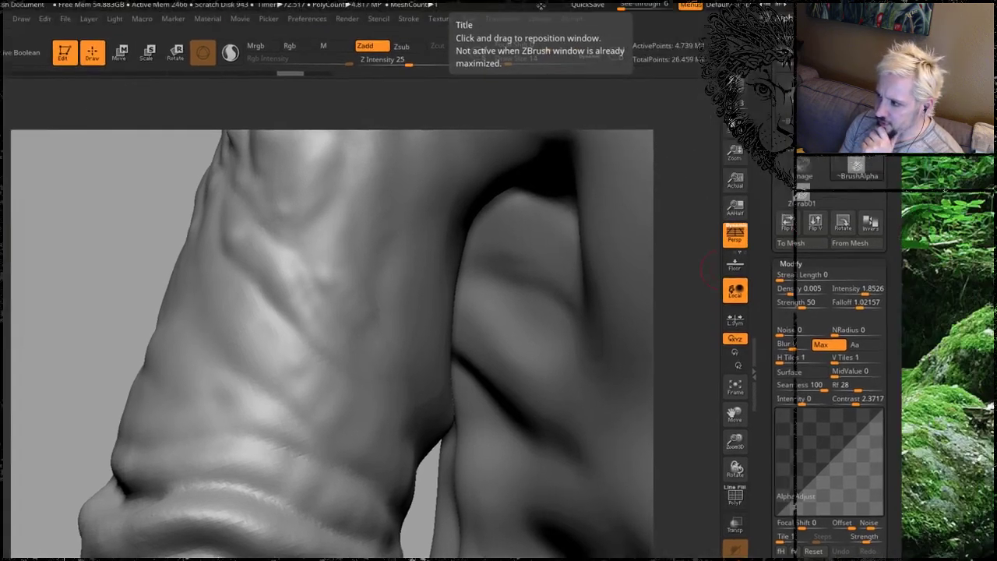
# Reposition the ZBrush window so the whole Alpha palette is accessible, and stamp a large scale patch on the upper arm.
pyautogui.moveTo(540, 6); pyautogui.dragTo(316, 39)
pyautogui.moveTo(580, 132)
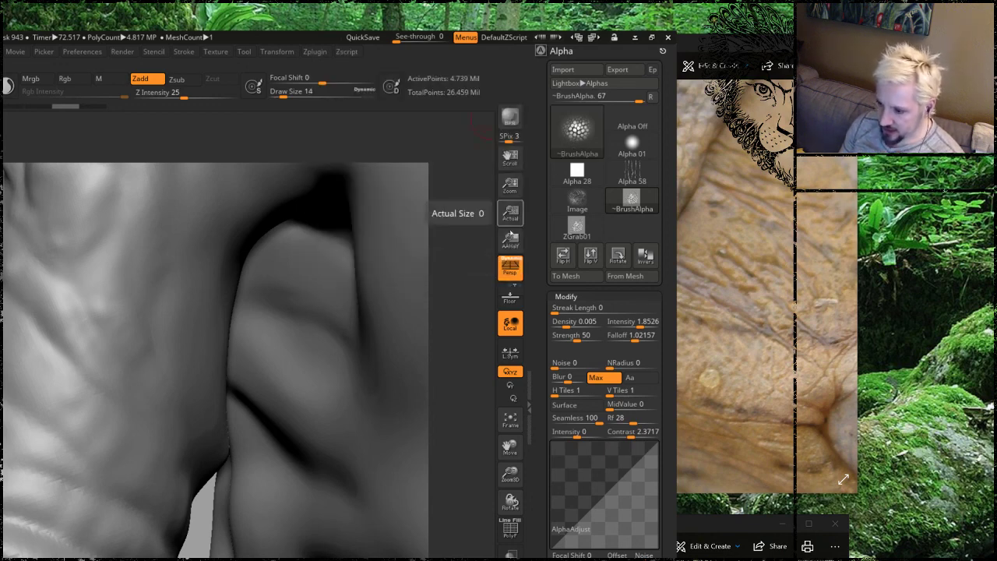
pyautogui.moveTo(74, 351); pyautogui.dragTo(86, 480)
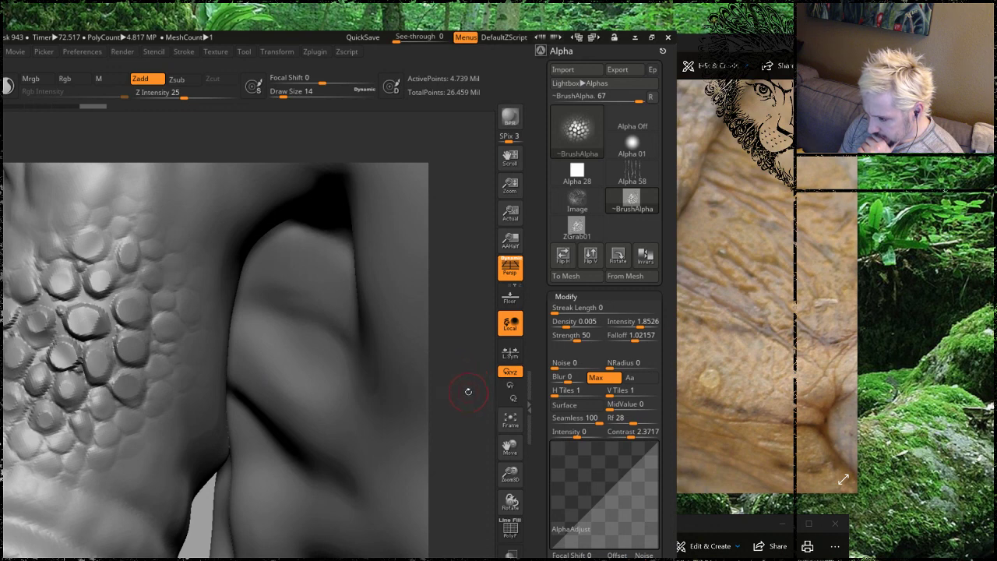
# Try bowing the AlphaAdjust curve upward, undo the large patch and a new test stamp, and restore the straight curve.
pyautogui.moveTo(585, 514)
pyautogui.mouseDown()
pyautogui.moveTo(573, 470)
pyautogui.moveTo(577, 492)
pyautogui.mouseUp()
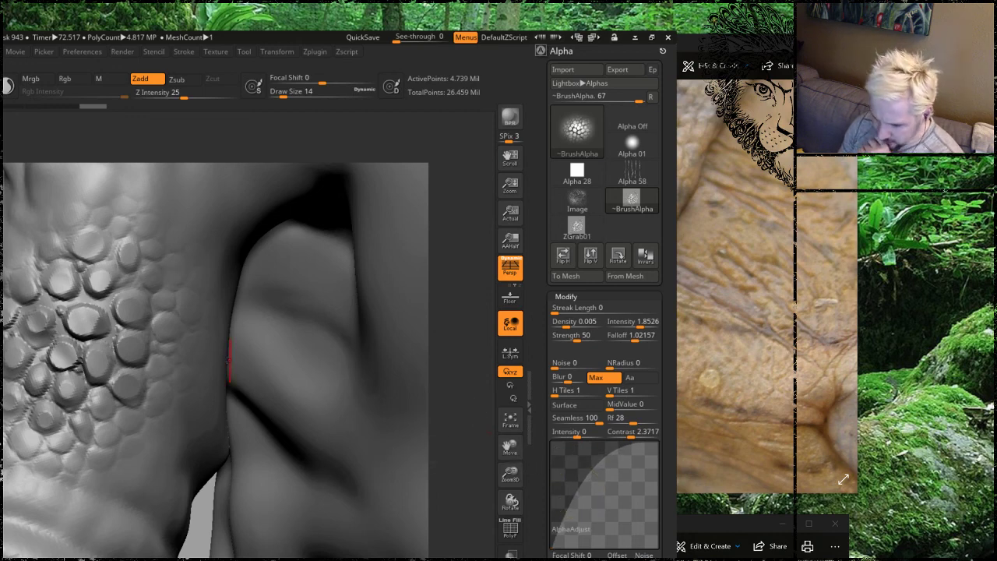
pyautogui.hotkey('ctrl', 'z')
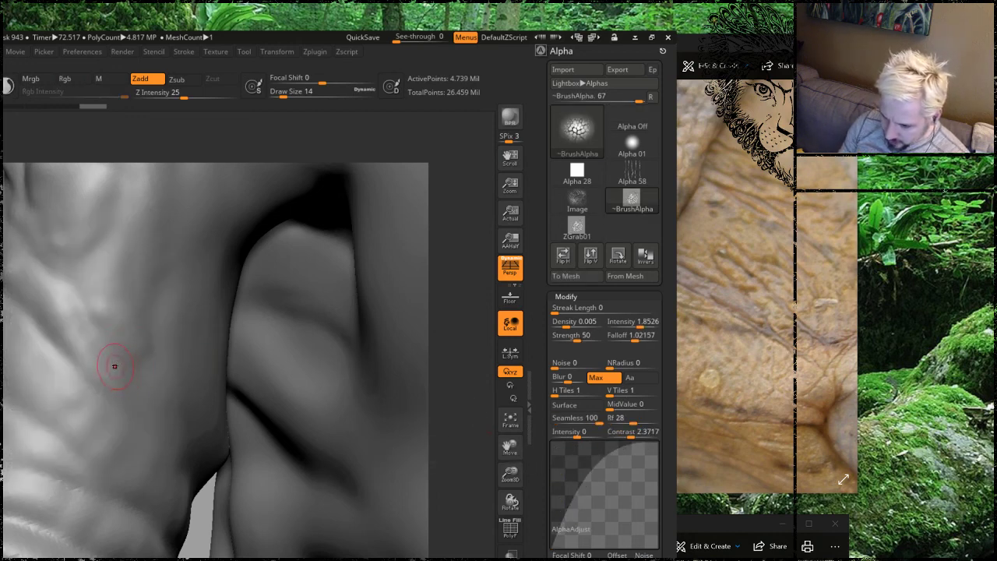
pyautogui.moveTo(78, 346); pyautogui.dragTo(173, 527)
pyautogui.hotkey('ctrl', 'z')
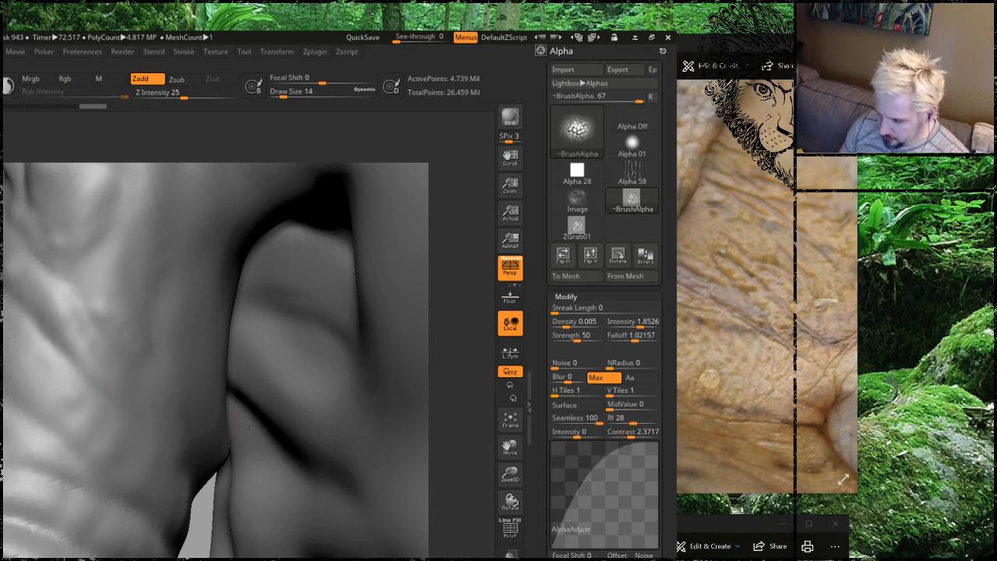
pyautogui.moveTo(576, 489); pyautogui.dragTo(602, 507)
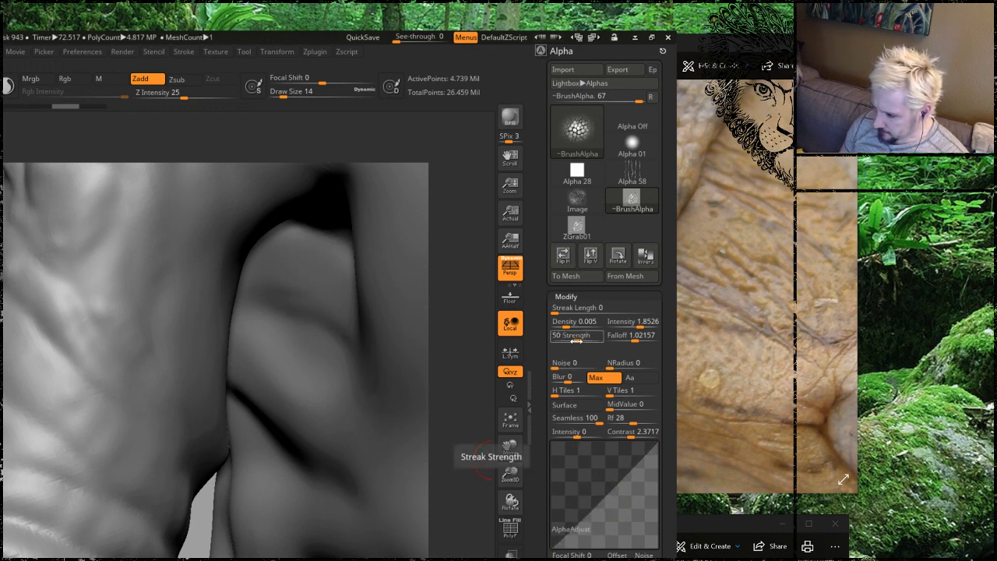
# Set the alpha's Streak Strength to 27, test-stamp a small scale patch on the upper arm, and undo it.
pyautogui.moveTo(575, 341); pyautogui.dragTo(566, 340)
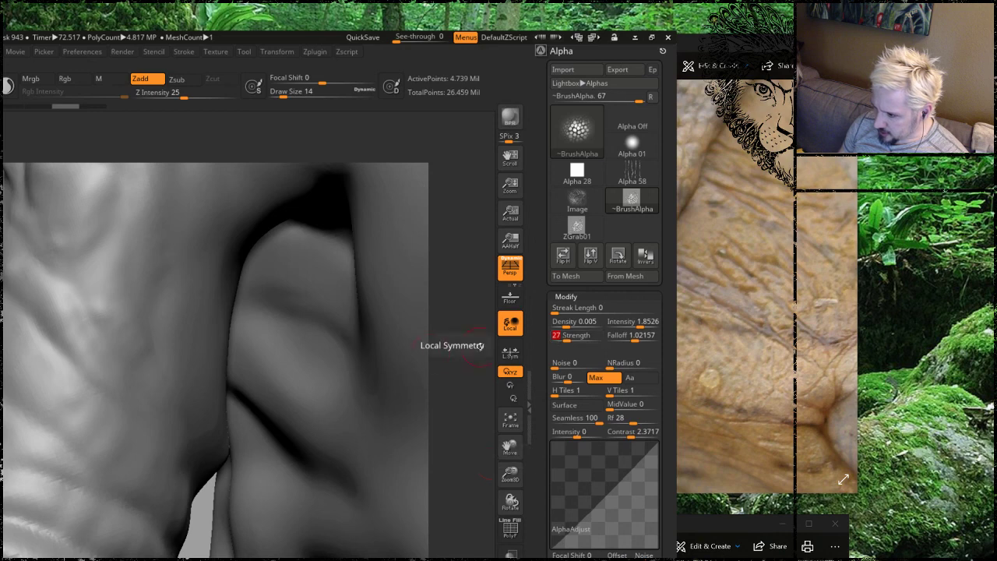
pyautogui.moveTo(85, 382)
pyautogui.mouseDown()
pyautogui.moveTo(70, 357)
pyautogui.moveTo(74, 364)
pyautogui.mouseUp()
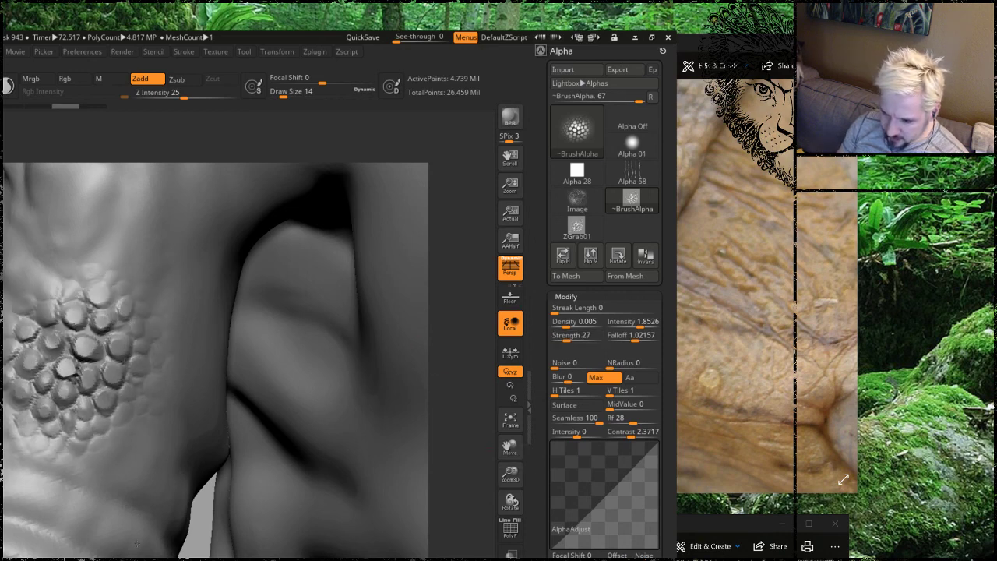
pyautogui.hotkey('ctrl', 'z')
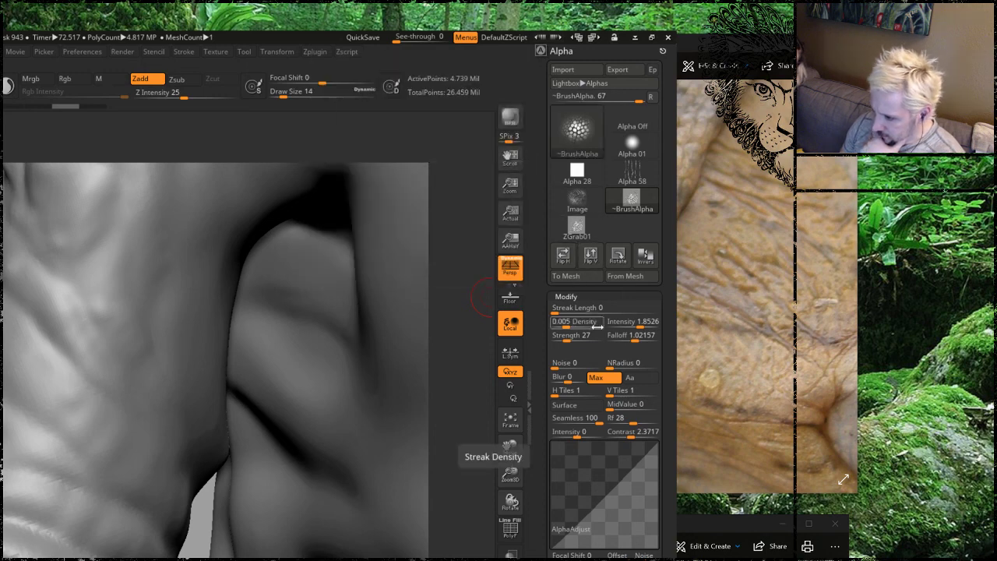
# Set the alpha's streak Falloff to 0.0111, test-stamp scales on the upper arm, and undo the stamp.
pyautogui.click(636, 341)
pyautogui.write('0.0111')
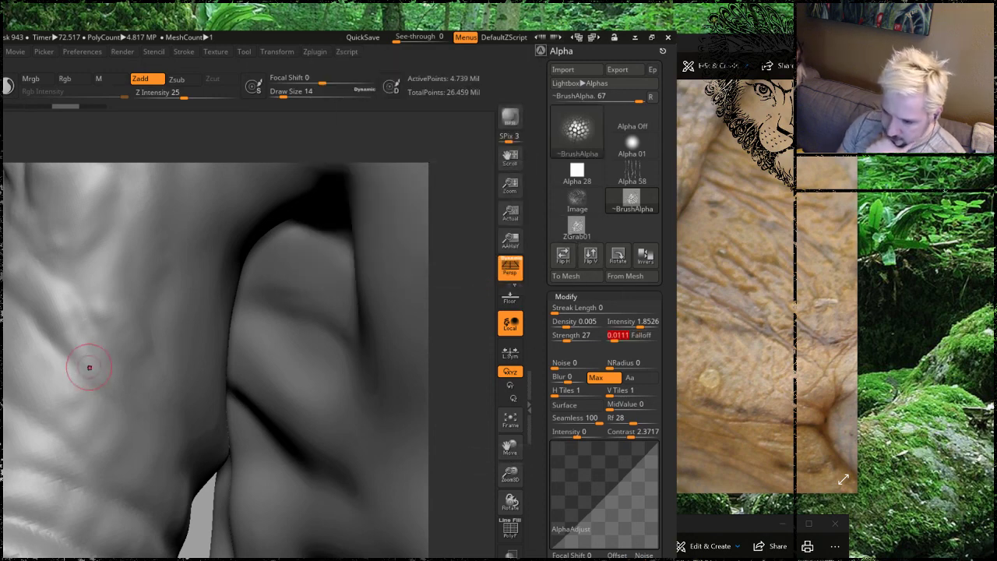
pyautogui.moveTo(83, 335); pyautogui.dragTo(131, 427)
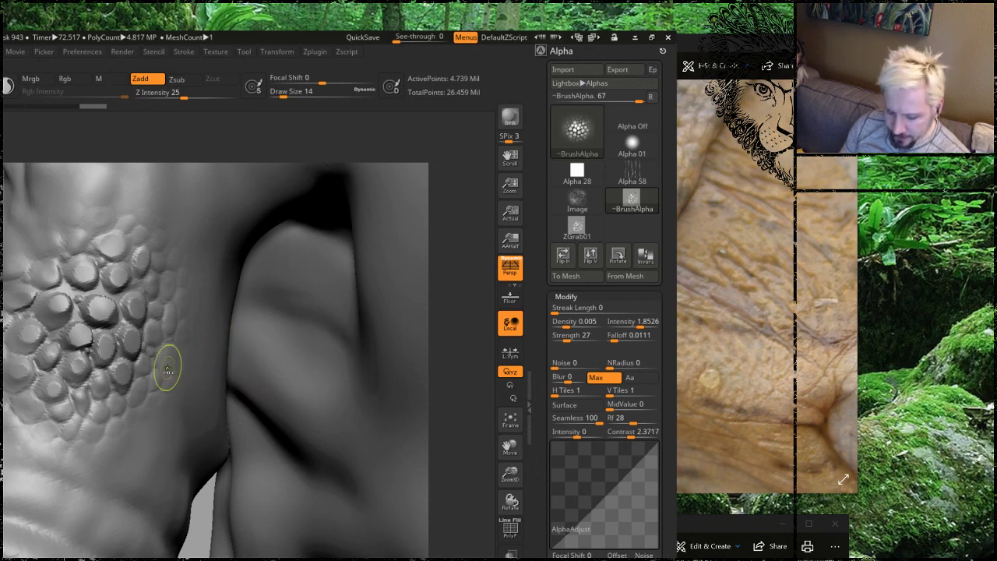
pyautogui.hotkey('ctrl', 'z')
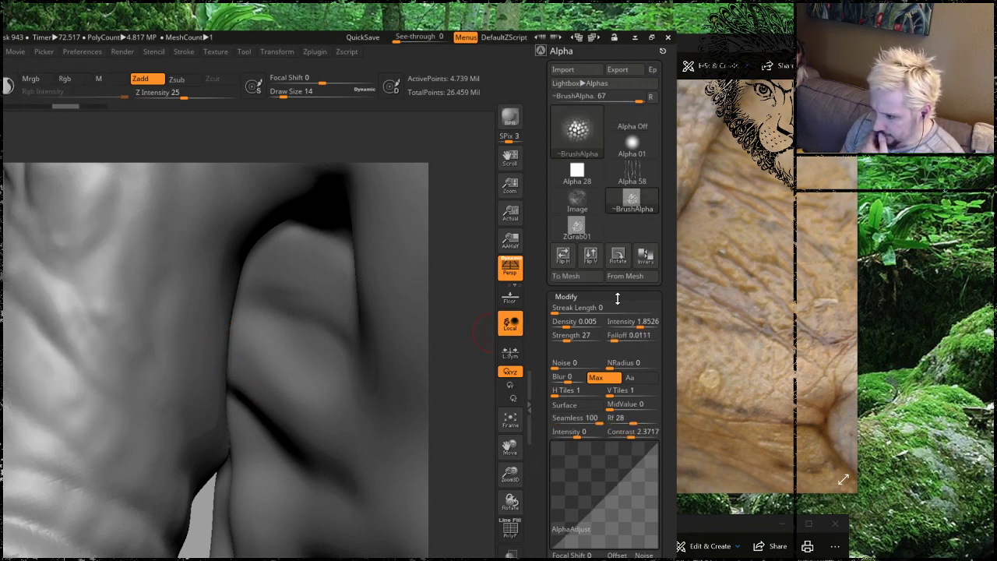
# Select the ZGrab01 alpha, test-stamp it on the upper arm, set Seamless to 0, and undo the stamp.
pyautogui.click(578, 227)
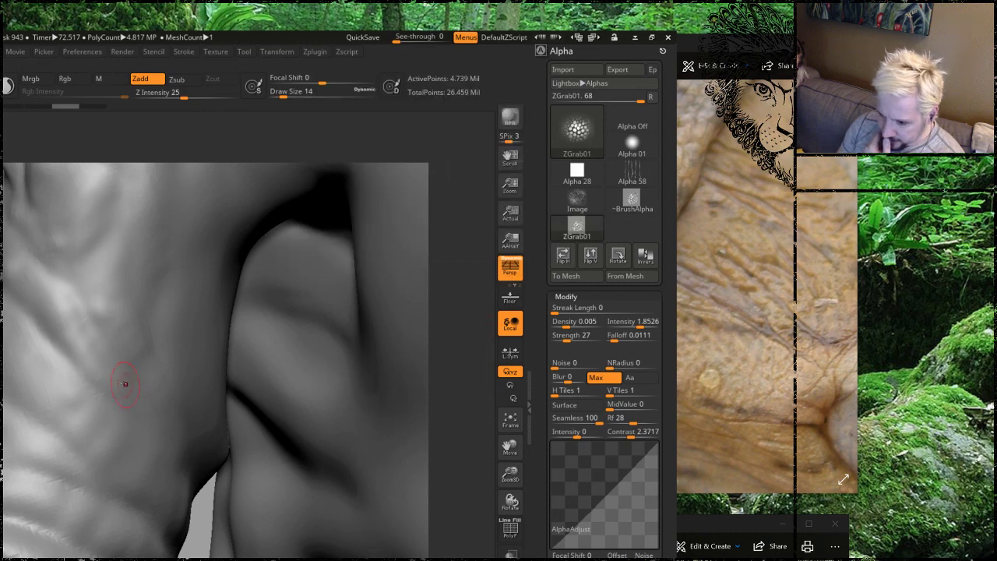
pyautogui.moveTo(105, 351)
pyautogui.mouseDown()
pyautogui.moveTo(146, 429)
pyautogui.moveTo(151, 419)
pyautogui.mouseUp()
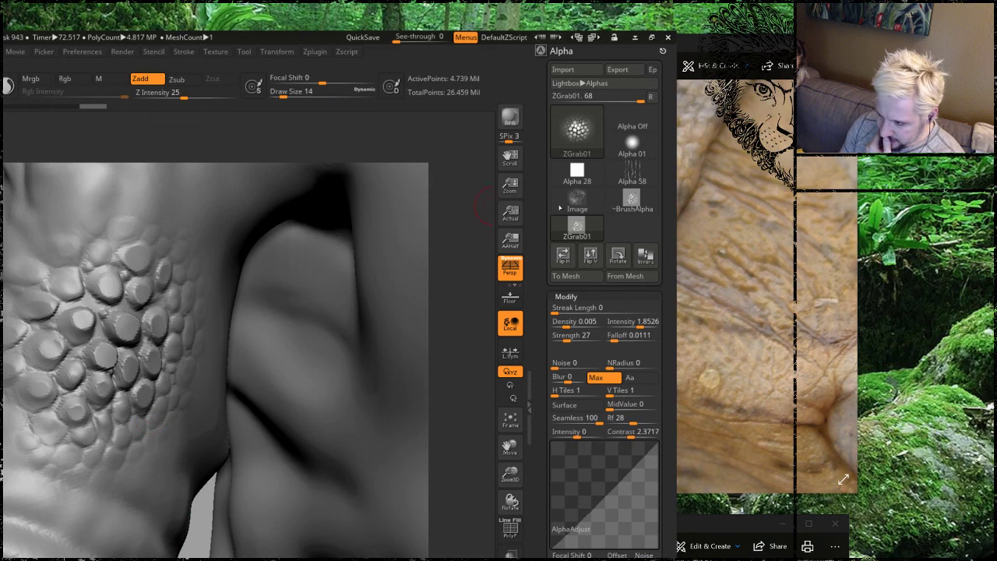
pyautogui.moveTo(576, 234)
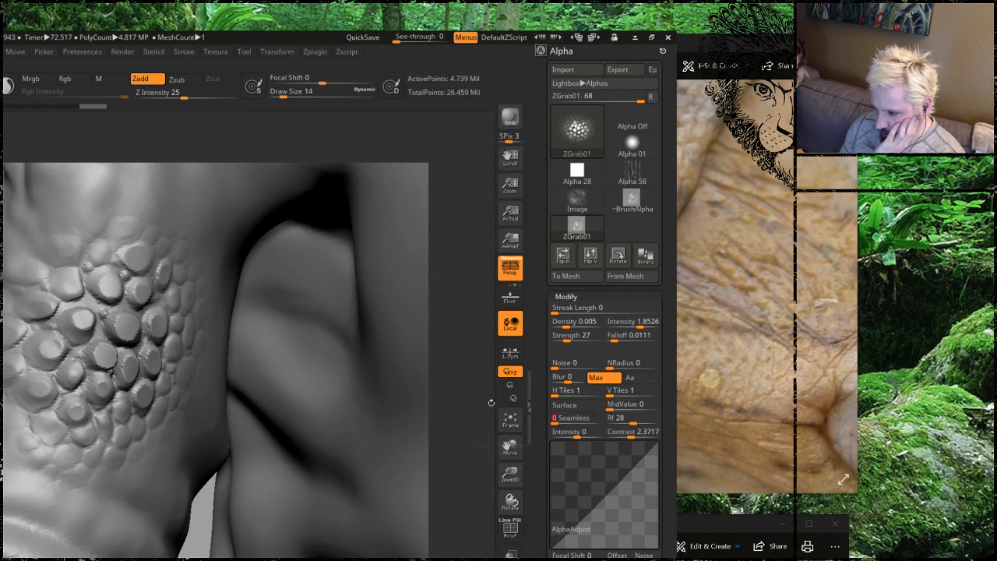
pyautogui.hotkey('ctrl', 'z')
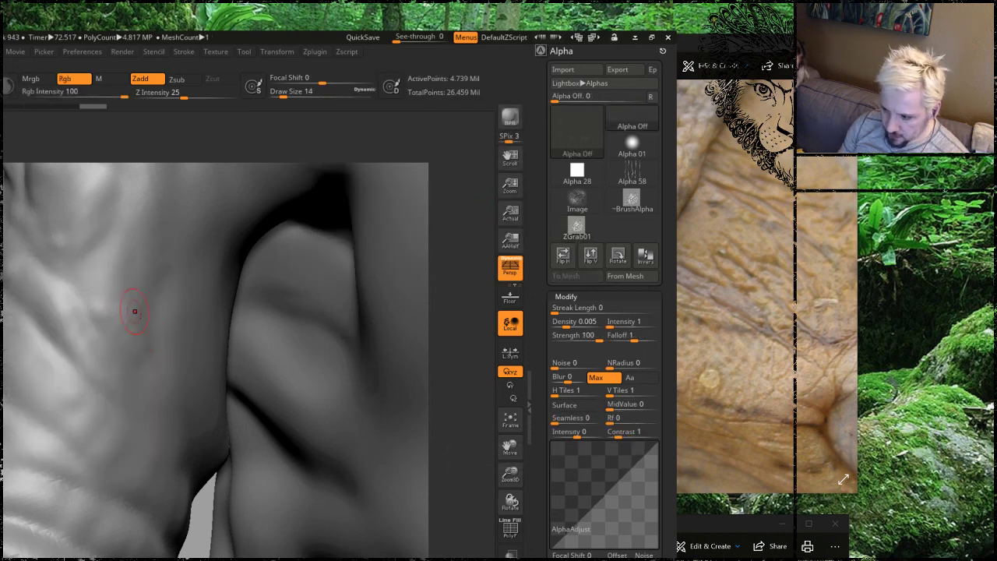
# Test-stamp a large scale patch on the upper arm with the ~BrushAlpha alpha and examine its relief.
pyautogui.moveTo(109, 299)
pyautogui.mouseDown()
pyautogui.moveTo(137, 416)
pyautogui.moveTo(137, 514)
pyautogui.moveTo(114, 500)
pyautogui.mouseUp()
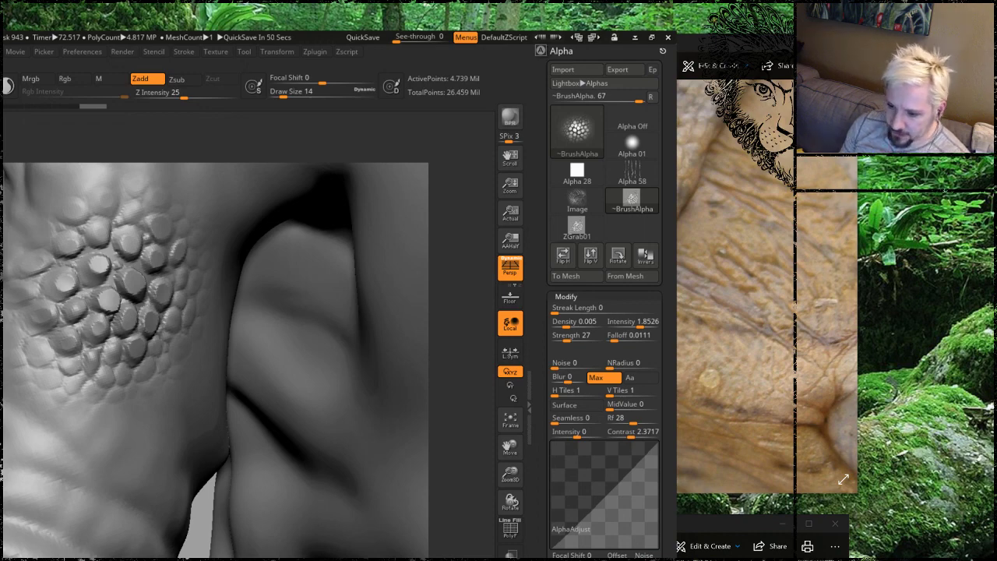
pyautogui.moveTo(456, 240); pyautogui.dragTo(516, 268)
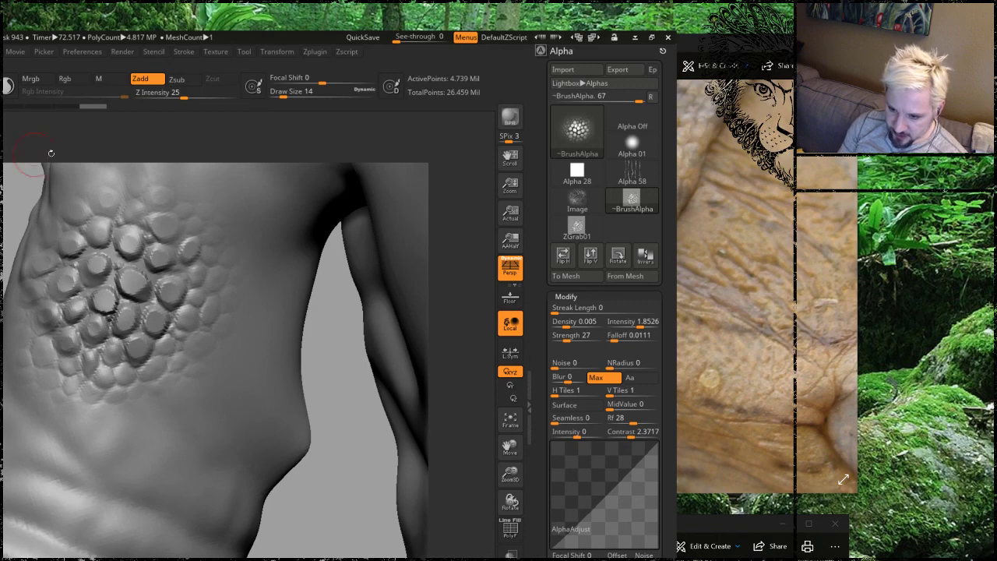
pyautogui.moveTo(291, 37); pyautogui.dragTo(451, 0)
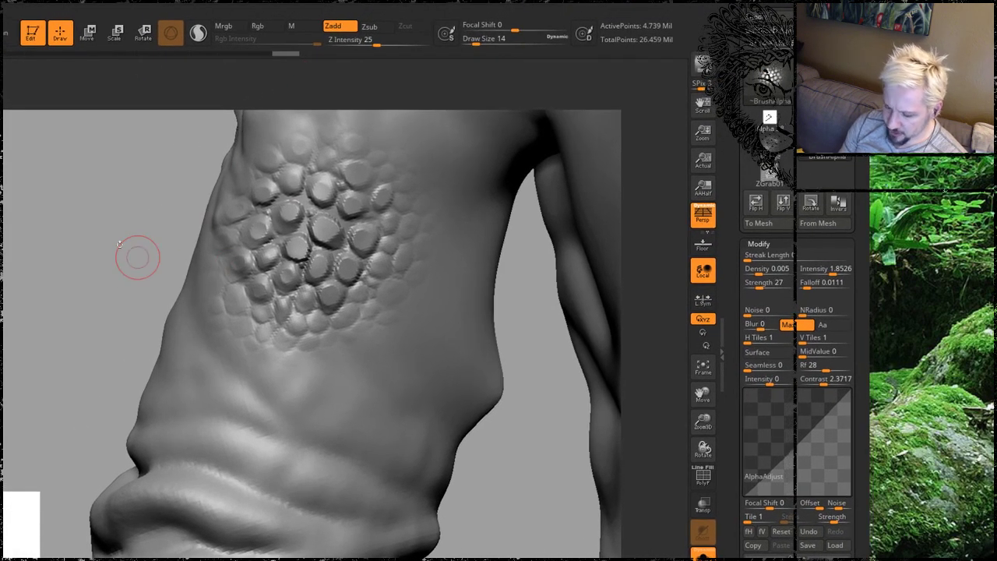
pyautogui.moveTo(107, 231)
pyautogui.mouseDown()
pyautogui.moveTo(116, 241)
pyautogui.moveTo(105, 221)
pyautogui.moveTo(117, 207)
pyautogui.moveTo(100, 212)
pyautogui.moveTo(141, 274)
pyautogui.mouseUp()
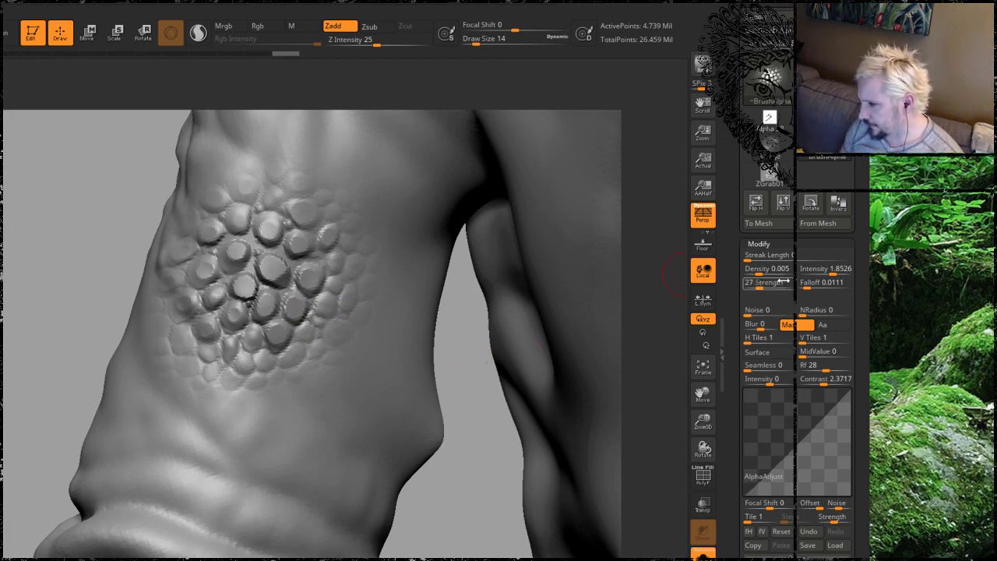
# Make ZGrab01 the current alpha and undo the large test patch on the upper arm.
pyautogui.moveTo(770, 177)
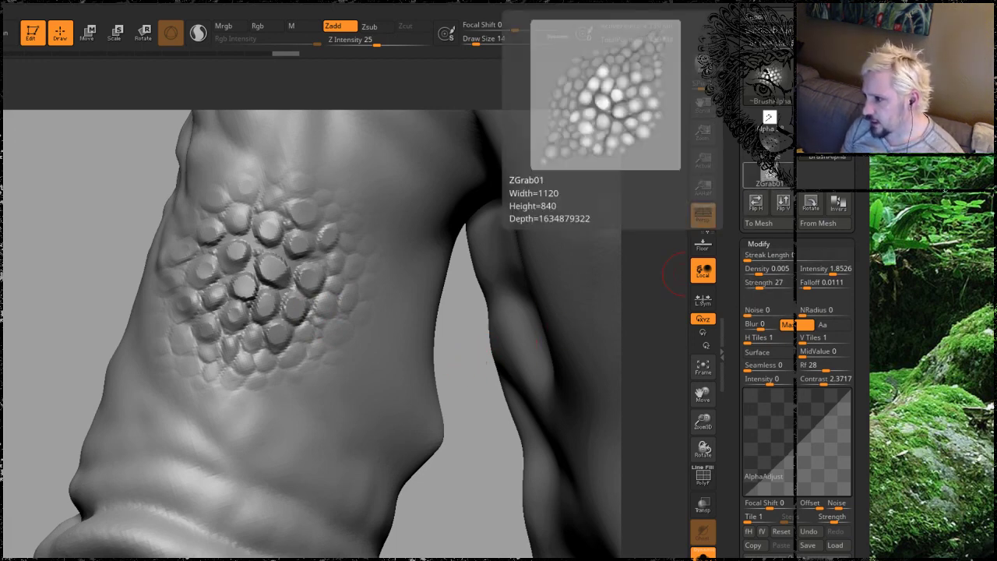
pyautogui.click(769, 87)
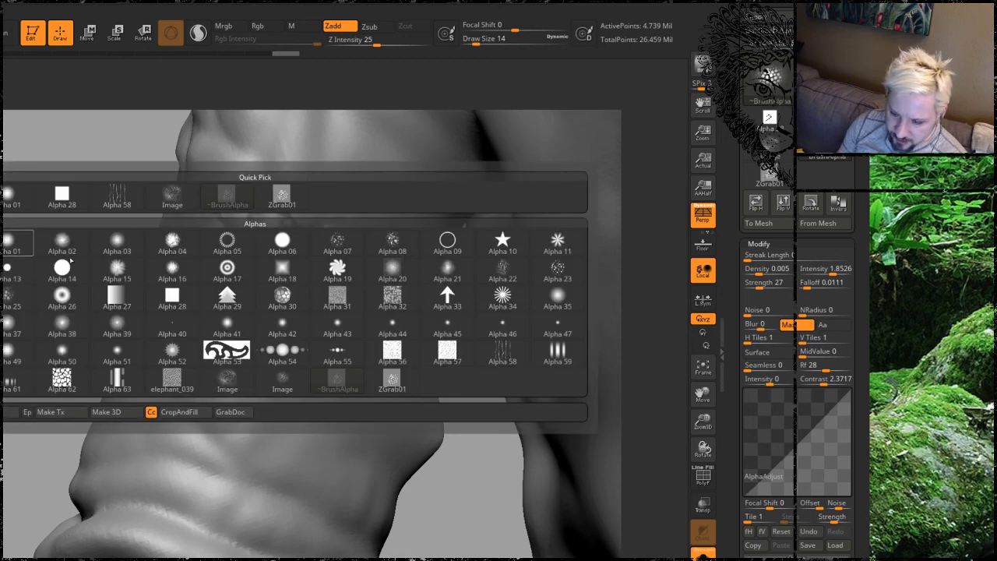
pyautogui.moveTo(392, 380)
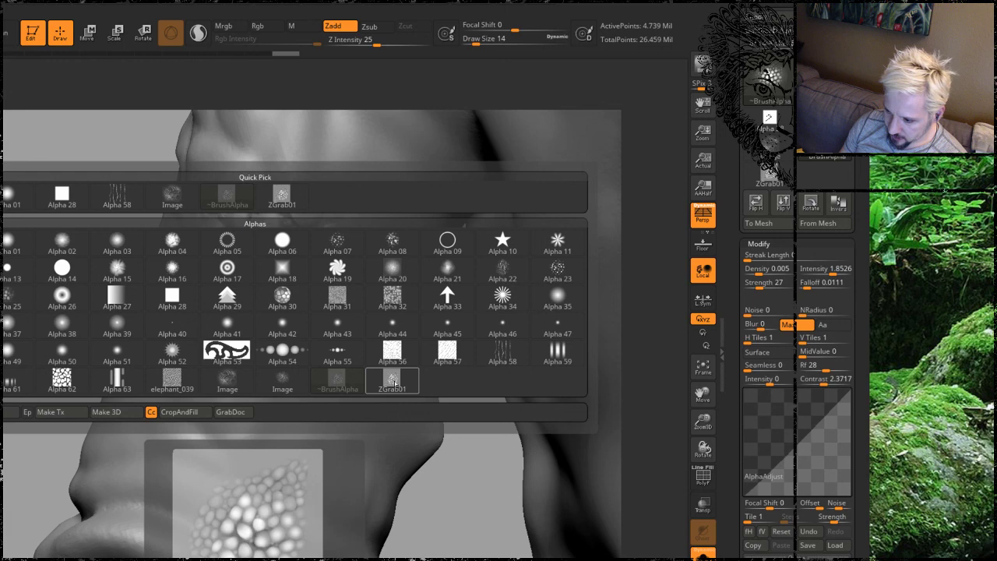
pyautogui.click(392, 380)
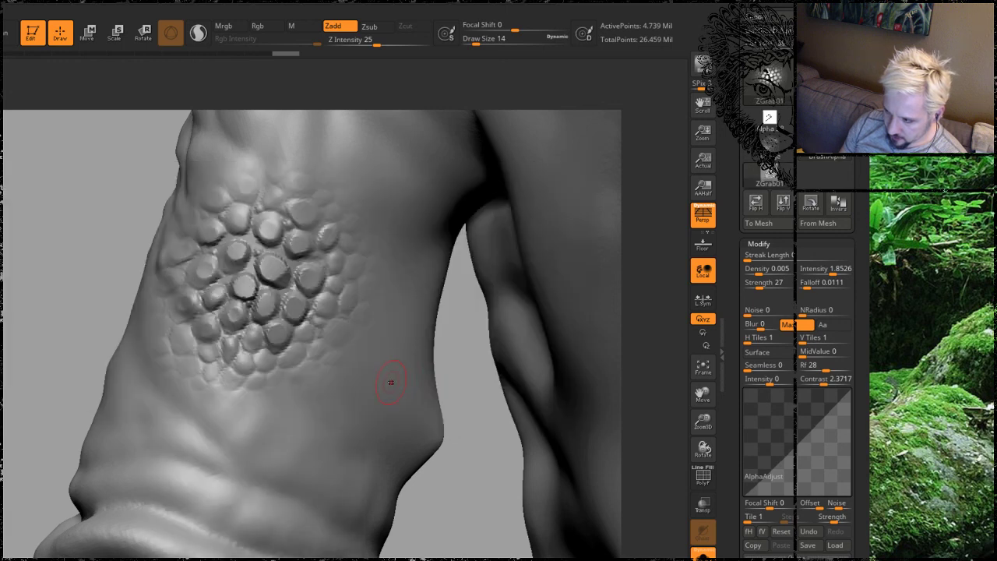
pyautogui.moveTo(789, 83)
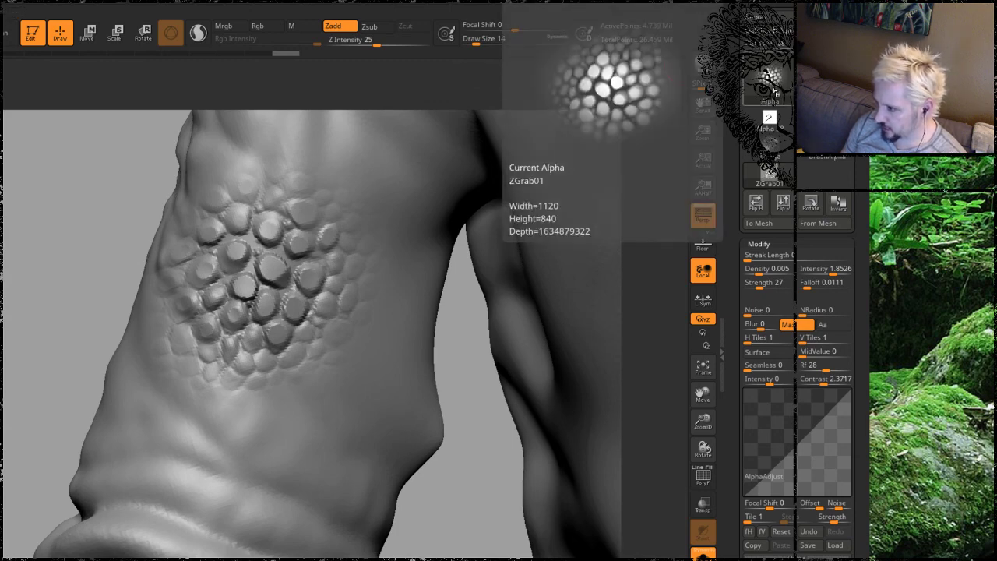
pyautogui.moveTo(768, 176)
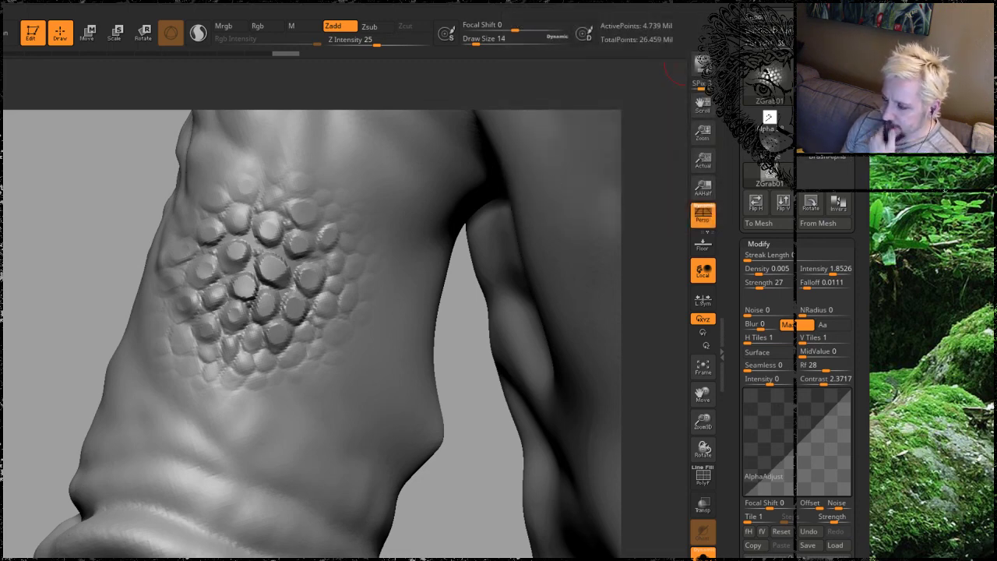
pyautogui.moveTo(860, 162); pyautogui.dragTo(857, 56)
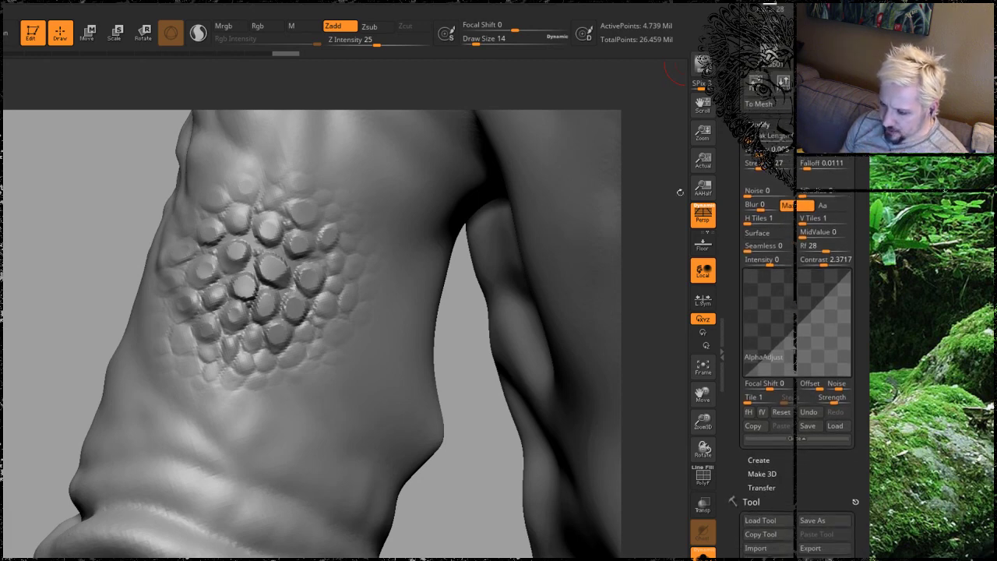
pyautogui.moveTo(114, 262)
pyautogui.mouseDown()
pyautogui.moveTo(142, 249)
pyautogui.moveTo(101, 250)
pyautogui.mouseUp()
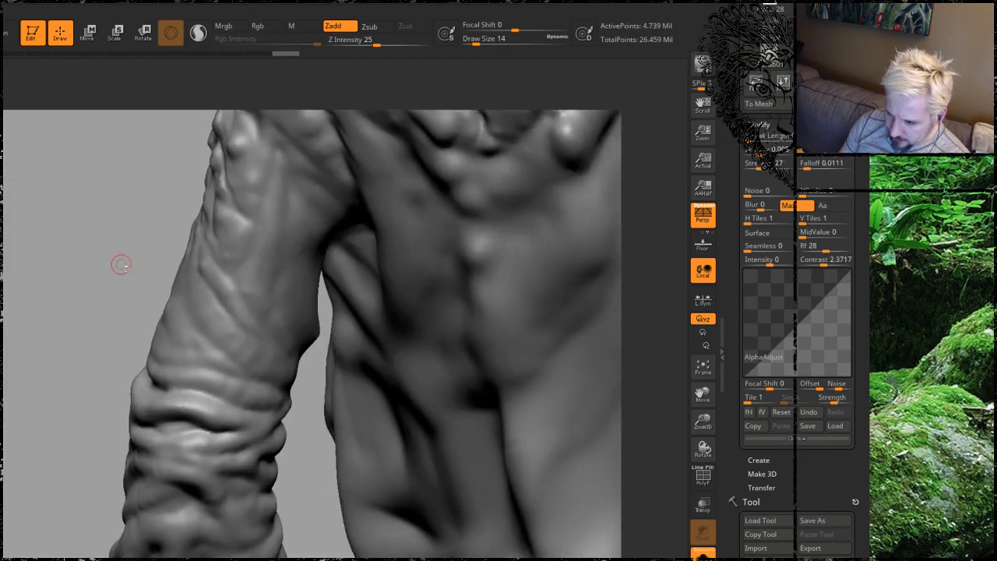
# Stamp small overlapping scale patches with ZGrab01 across the middle of the upper arm to form one continuous scaly area.
pyautogui.moveTo(237, 305)
pyautogui.mouseDown()
pyautogui.moveTo(269, 319)
pyautogui.moveTo(273, 299)
pyautogui.moveTo(247, 262)
pyautogui.mouseUp()
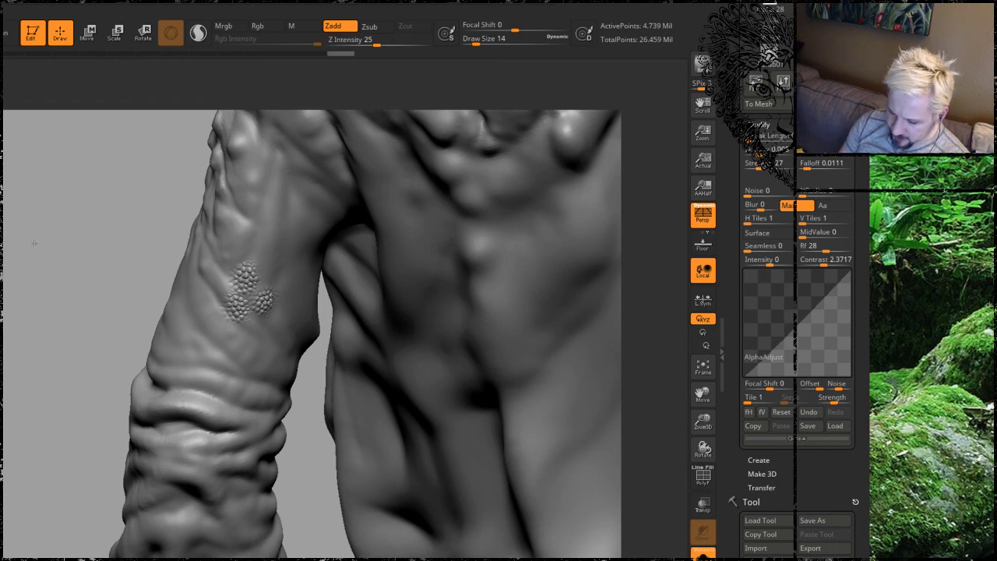
pyautogui.keyDown('alt'); pyautogui.moveTo(34, 241); pyautogui.dragTo(49, 342); pyautogui.keyUp('alt')
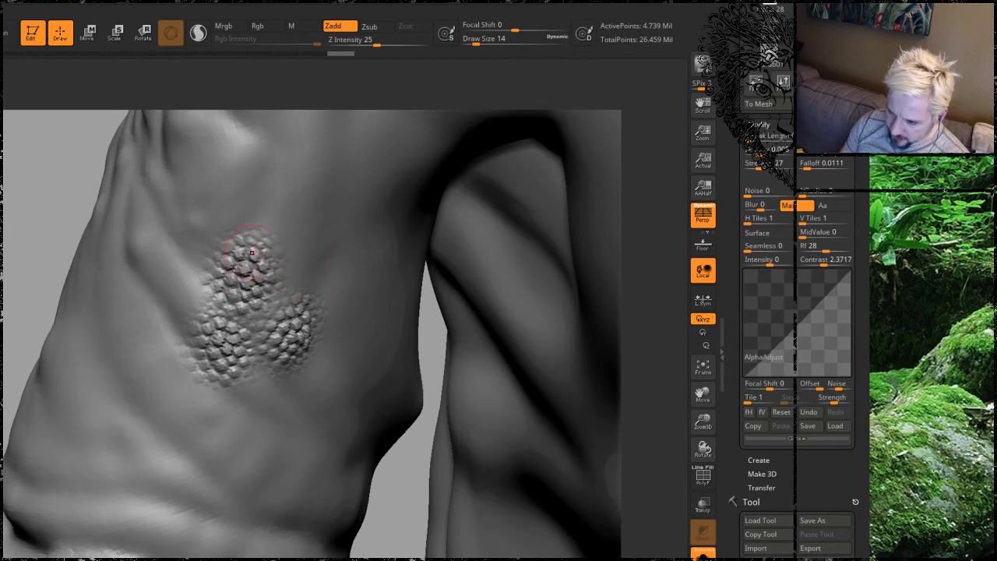
pyautogui.moveTo(310, 270); pyautogui.dragTo(320, 287)
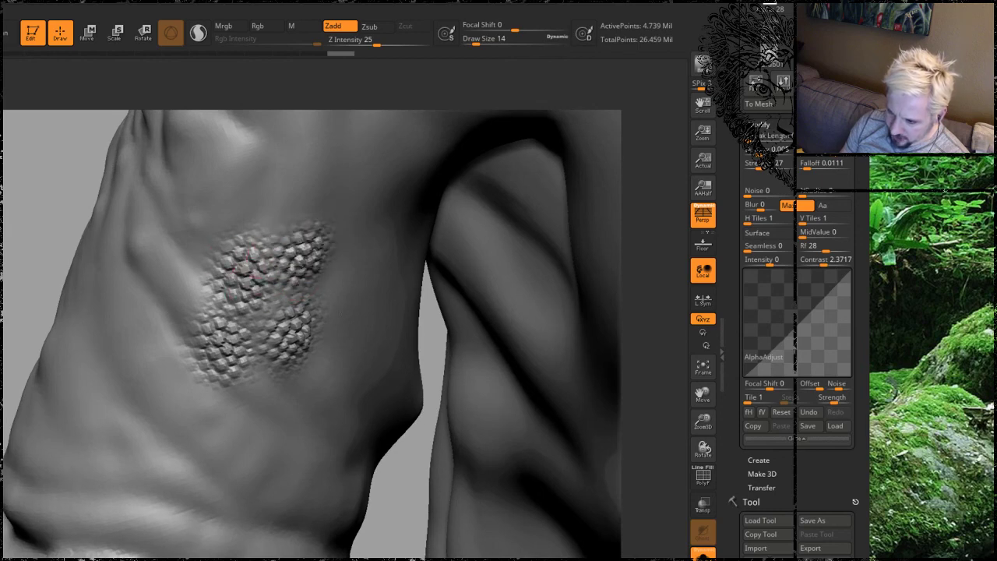
pyautogui.moveTo(359, 324)
pyautogui.mouseDown()
pyautogui.moveTo(327, 294)
pyautogui.moveTo(342, 271)
pyautogui.mouseUp()
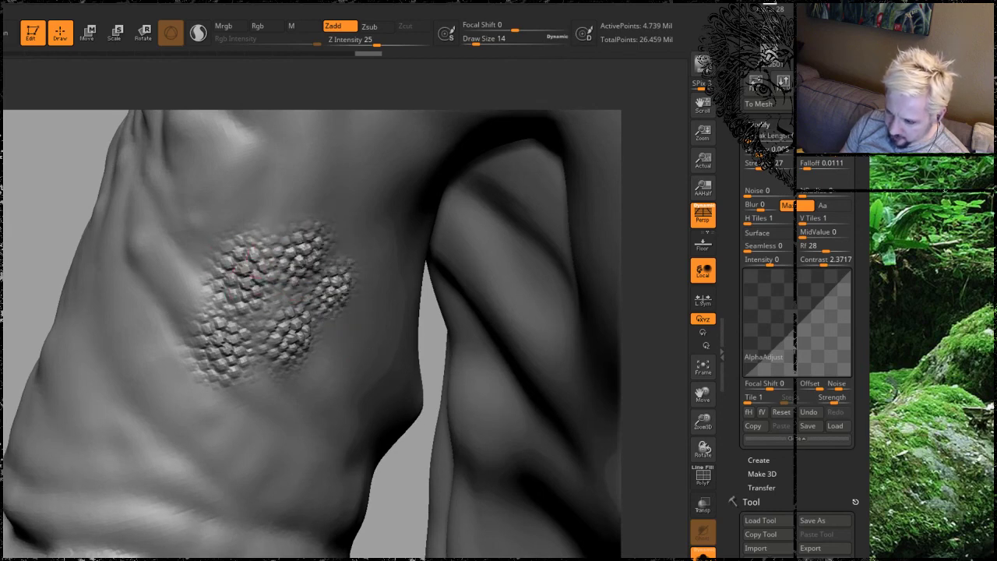
pyautogui.moveTo(341, 348); pyautogui.dragTo(335, 329)
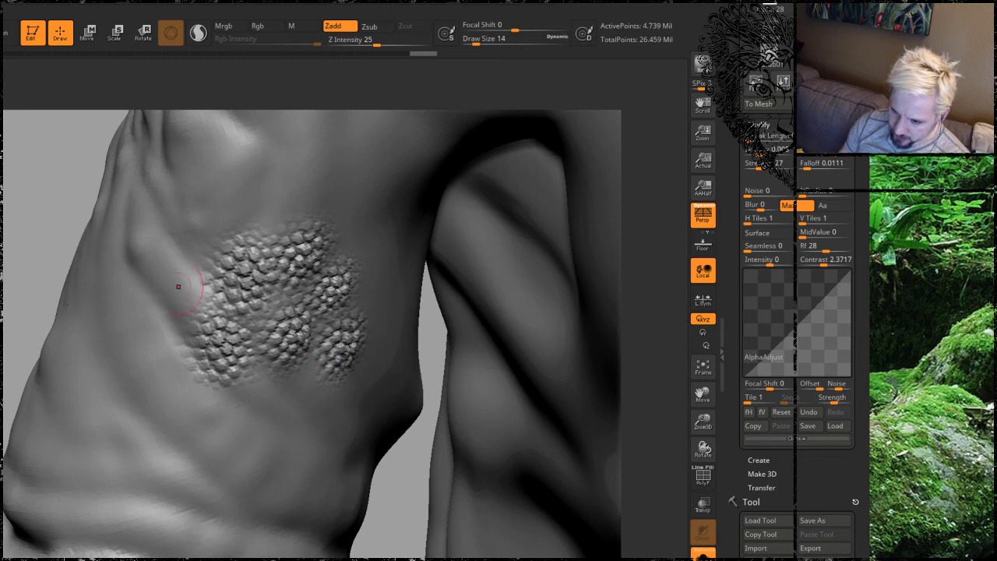
pyautogui.moveTo(15, 246); pyautogui.dragTo(1, 247)
pyautogui.moveTo(267, 390)
pyautogui.mouseDown()
pyautogui.moveTo(365, 452)
pyautogui.moveTo(359, 423)
pyautogui.moveTo(389, 498)
pyautogui.mouseUp()
pyautogui.moveTo(70, 325)
pyautogui.mouseDown()
pyautogui.moveTo(91, 336)
pyautogui.moveTo(38, 256)
pyautogui.moveTo(133, 270)
pyautogui.moveTo(95, 226)
pyautogui.moveTo(80, 240)
pyautogui.moveTo(63, 234)
pyautogui.moveTo(195, 266)
pyautogui.moveTo(175, 282)
pyautogui.moveTo(168, 268)
pyautogui.moveTo(186, 261)
pyautogui.moveTo(184, 271)
pyautogui.mouseUp()
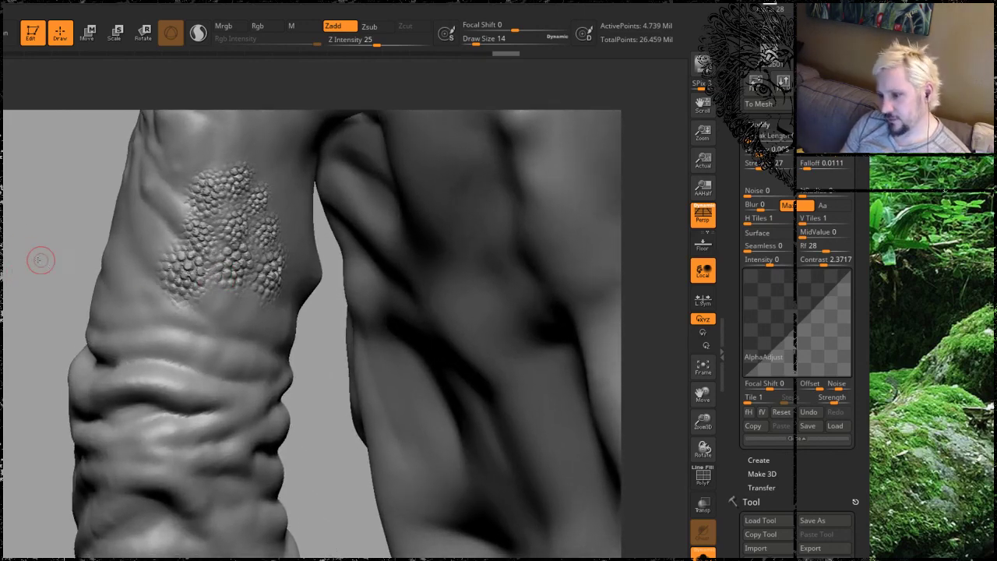
pyautogui.moveTo(41, 259)
pyautogui.mouseDown()
pyautogui.moveTo(26, 206)
pyautogui.moveTo(52, 242)
pyautogui.mouseUp()
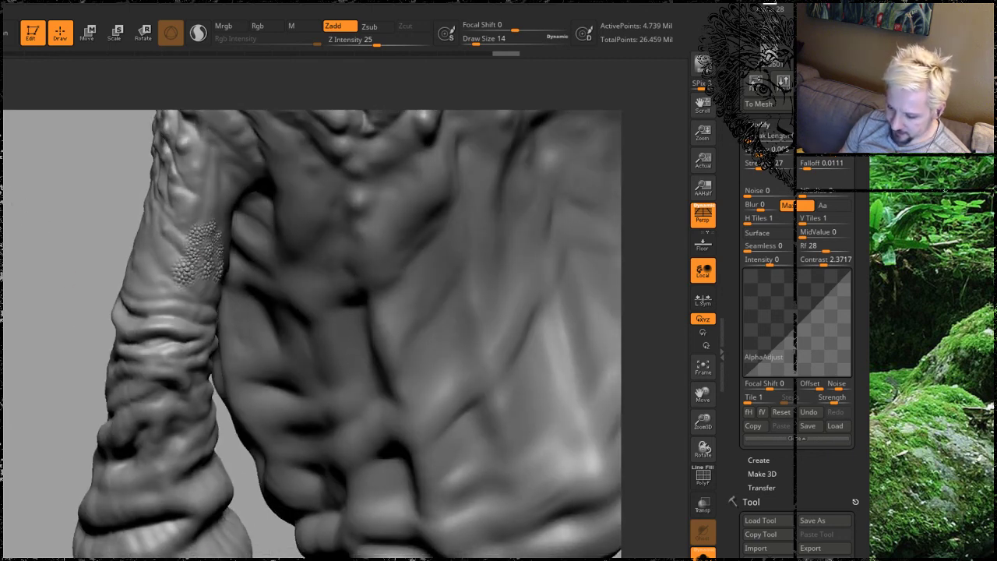
# Switch to the Photos app, examine the scale pattern in long-neck-turtle.jpg, and minimize the photo.
pyautogui.hotkey('alt', 'Tab')
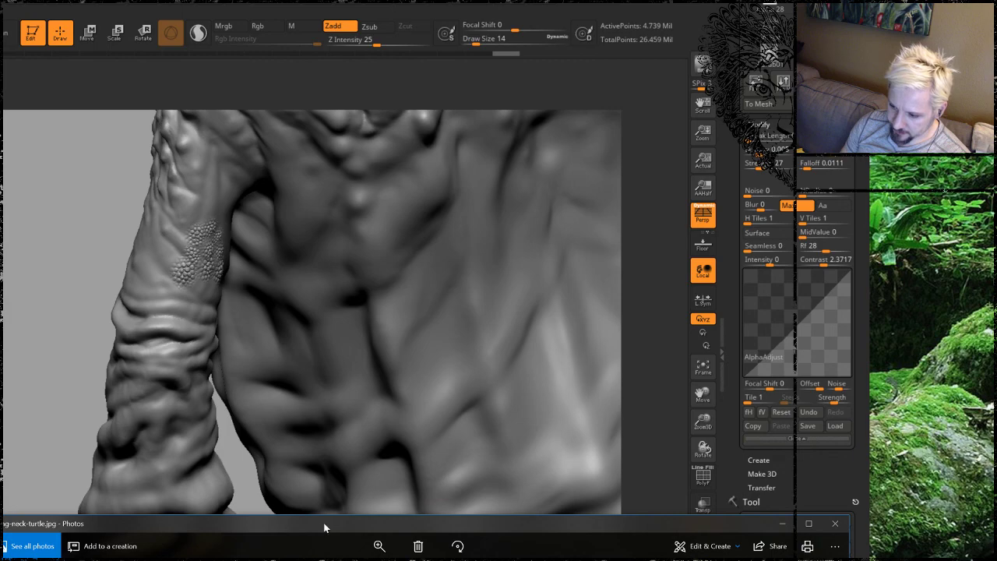
pyautogui.moveTo(326, 528); pyautogui.dragTo(330, 166)
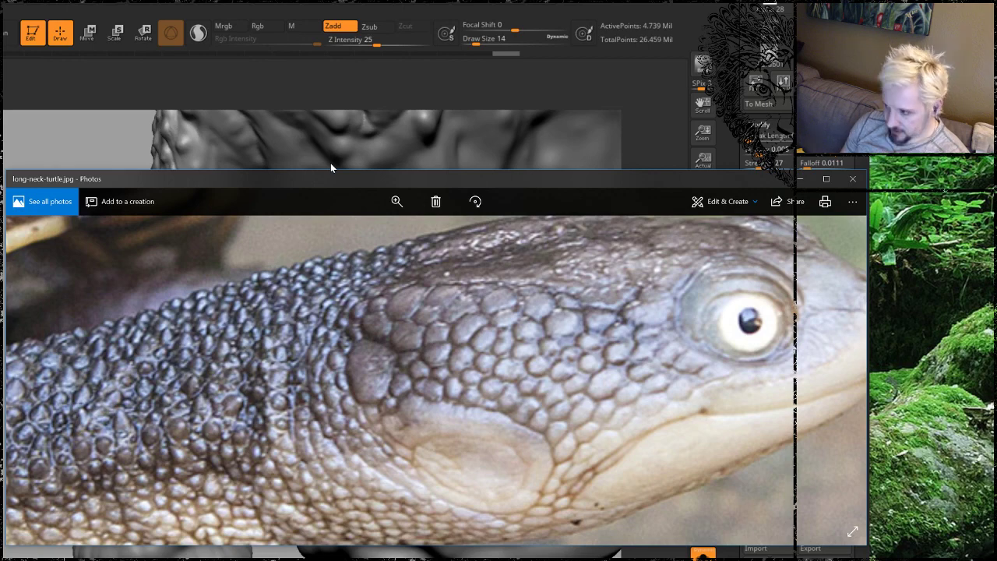
pyautogui.click(800, 178)
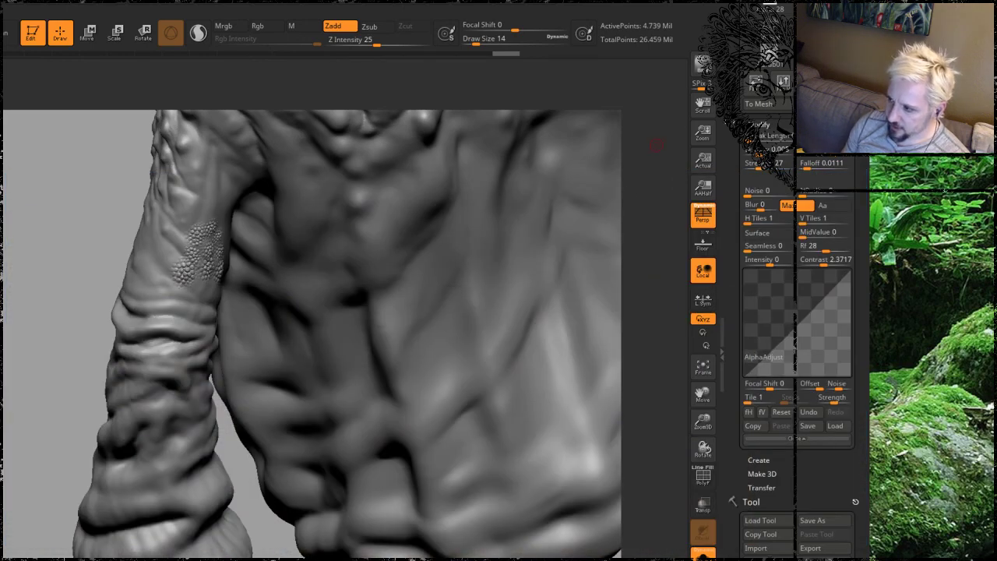
# Make PM3D_Plane3D the active tool and inspect its sculpted scales from the front and at an angle.
pyautogui.scroll(3, 802, 189)
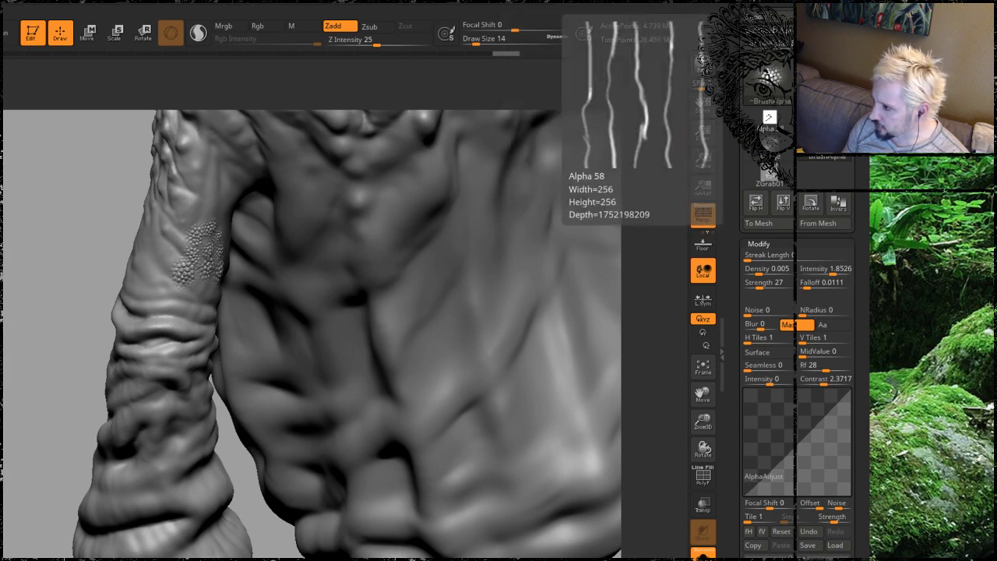
pyautogui.scroll(5, 857, 257)
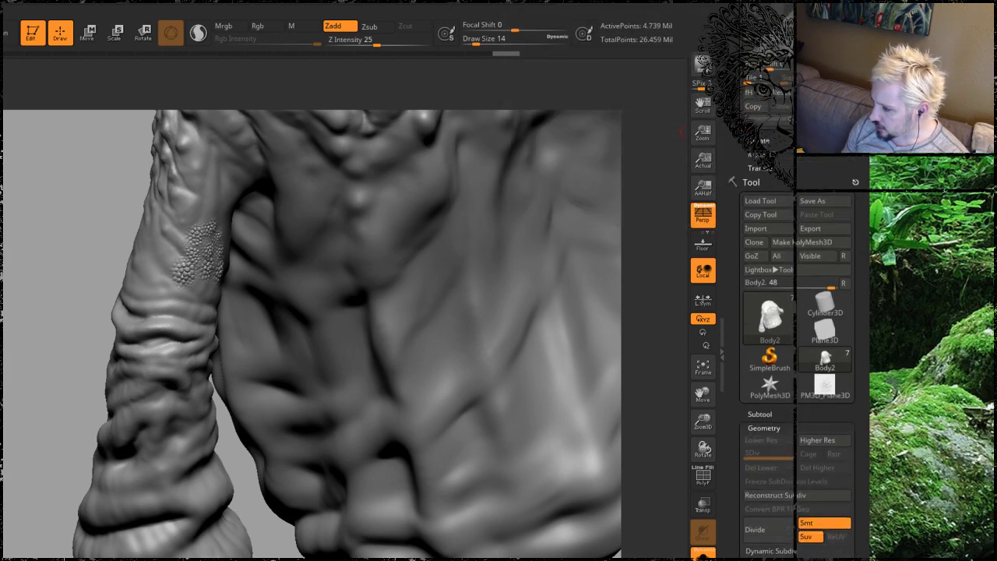
pyautogui.click(825, 378)
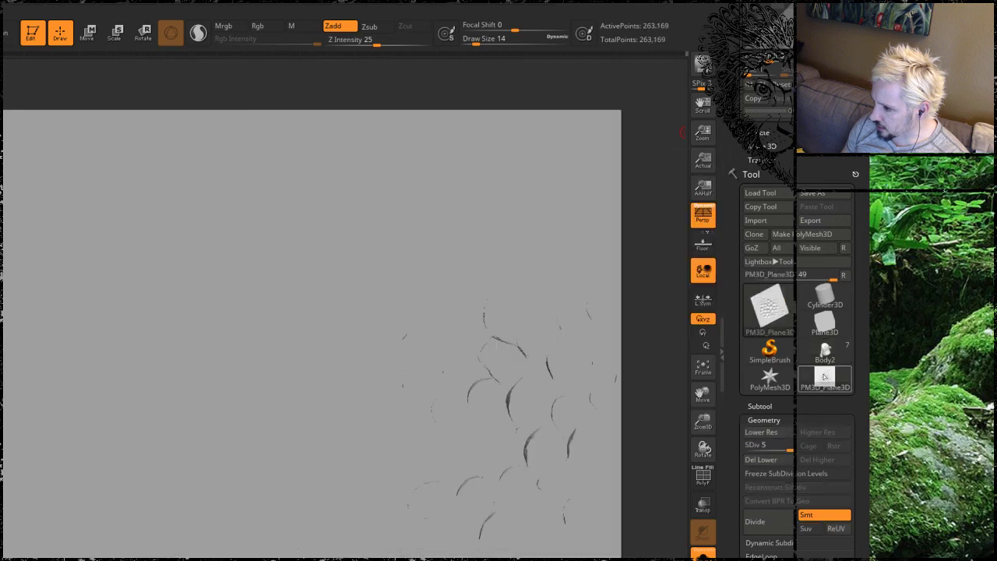
pyautogui.moveTo(452, 224); pyautogui.dragTo(181, 166)
pyautogui.moveTo(630, 177); pyautogui.dragTo(608, 161)
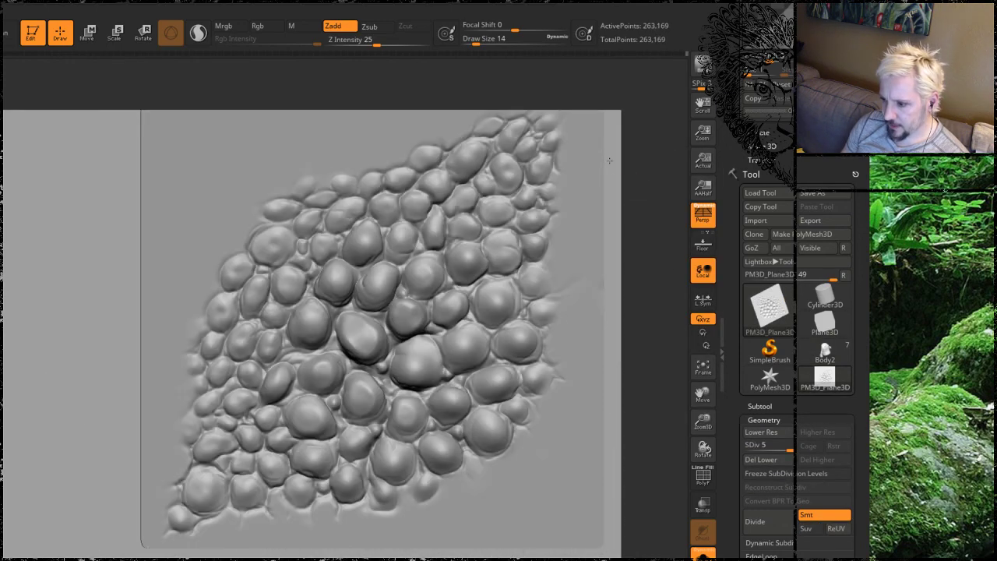
pyautogui.keyDown('alt'); pyautogui.moveTo(87, 270); pyautogui.dragTo(98, 293); pyautogui.keyUp('alt')
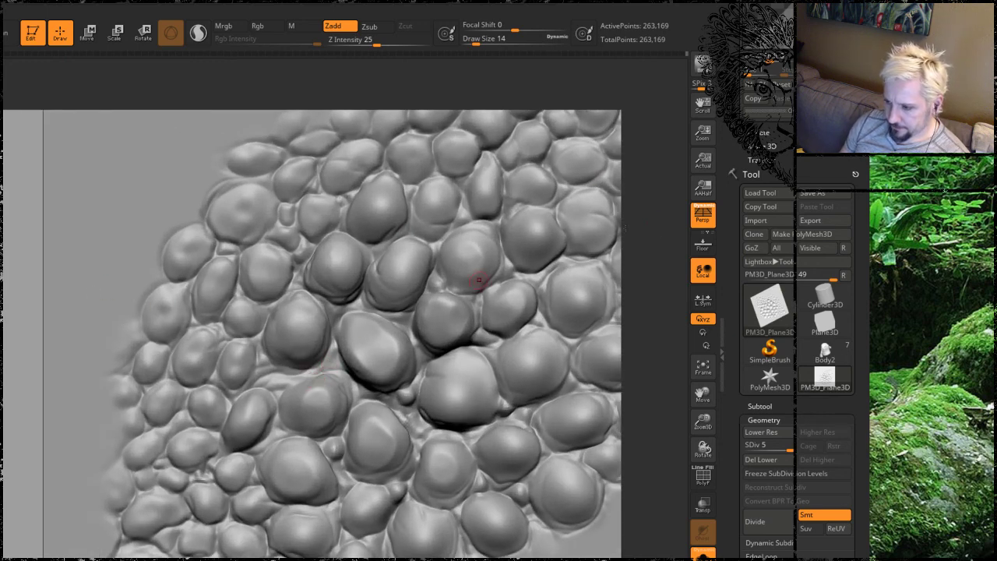
pyautogui.moveTo(638, 277); pyautogui.dragTo(598, 194)
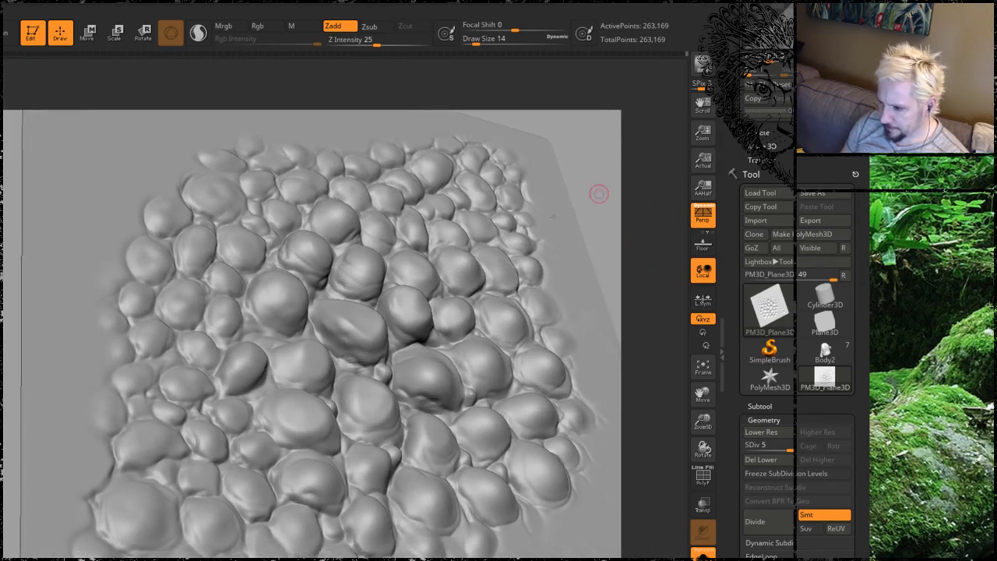
# Set the draw size to 49 and pull the scales along the plane's near edge into raised, overlapping shapes.
pyautogui.press('shift')
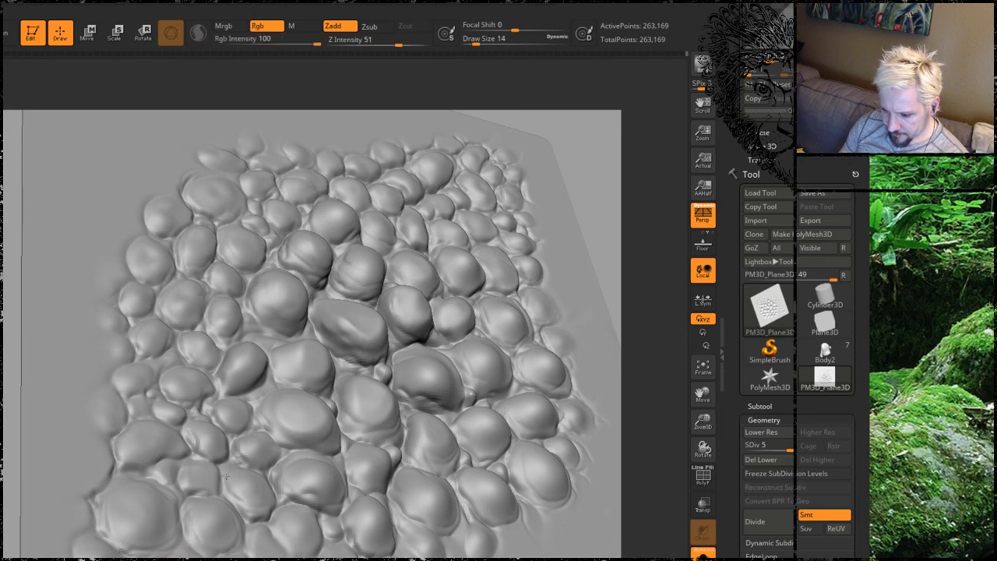
pyautogui.press('space')
pyautogui.moveTo(323, 282); pyautogui.dragTo(331, 286)
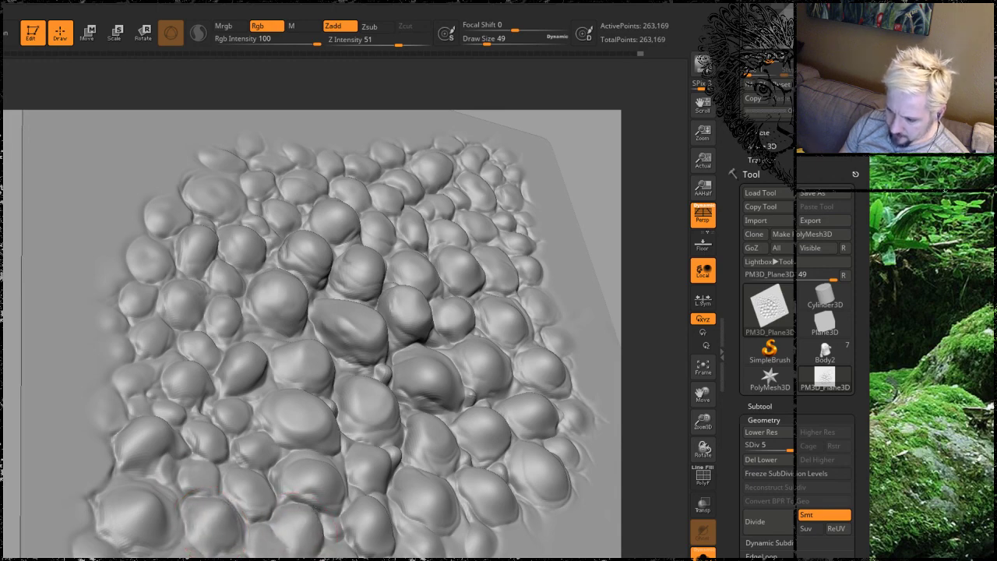
pyautogui.moveTo(603, 311)
pyautogui.mouseDown()
pyautogui.moveTo(588, 533)
pyautogui.moveTo(374, 498)
pyautogui.moveTo(330, 438)
pyautogui.mouseUp()
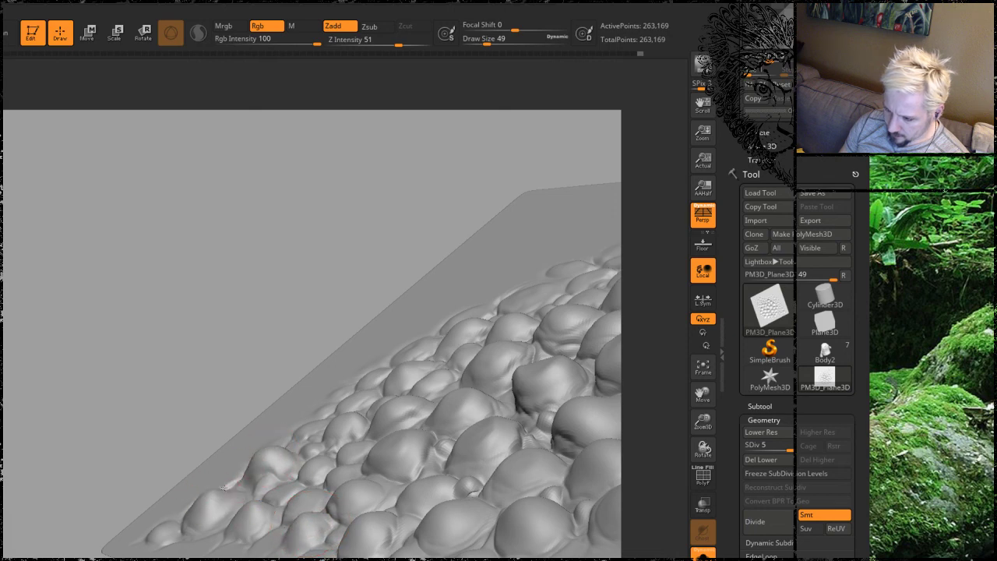
pyautogui.moveTo(305, 211); pyautogui.dragTo(188, 199)
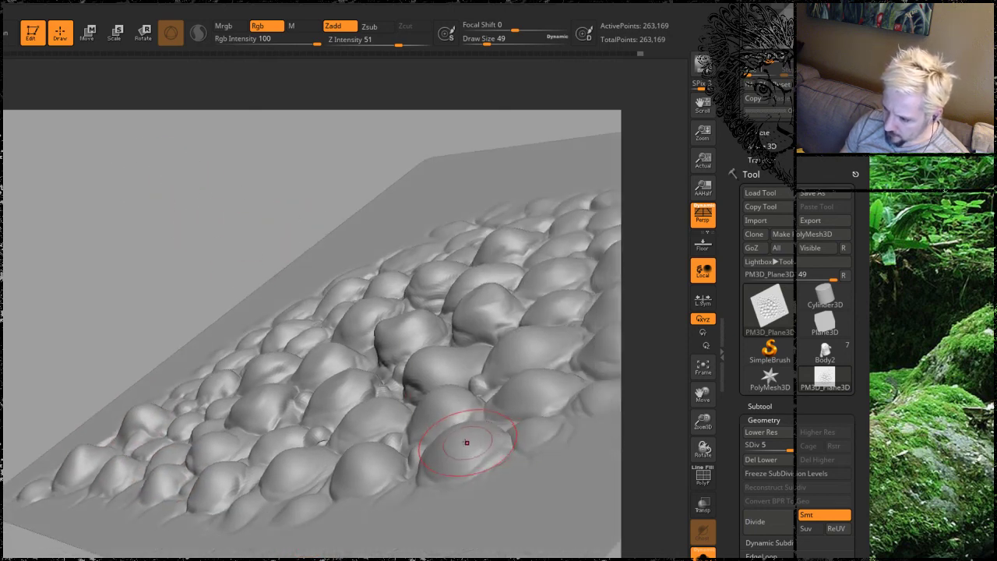
pyautogui.moveTo(467, 444); pyautogui.dragTo(438, 418)
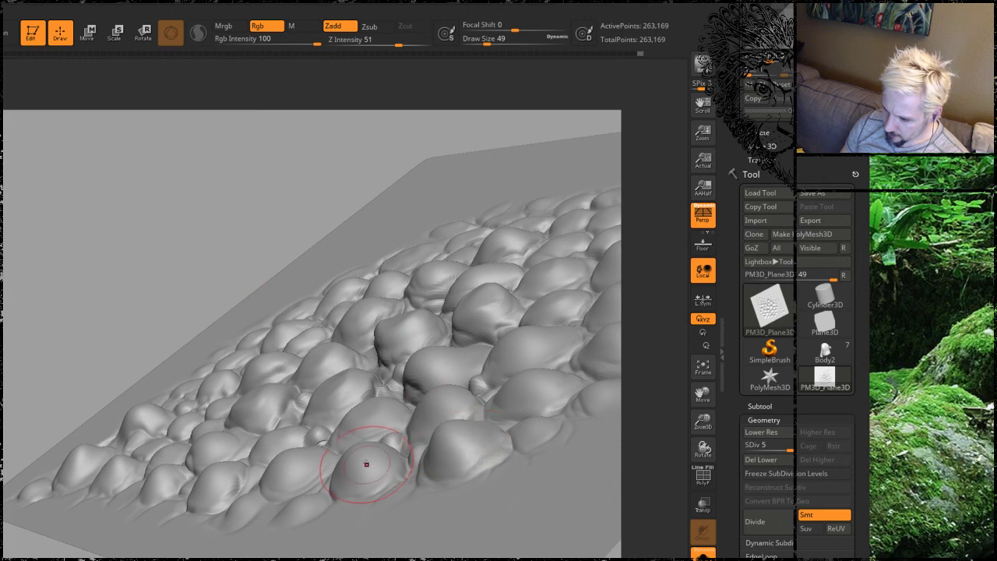
# Pull more scales across the middle and far side of the patch so they bulge and lean over their neighbours.
pyautogui.moveTo(260, 177)
pyautogui.keyDown('alt'); pyautogui.mouseDown()
pyautogui.moveTo(203, 206)
pyautogui.moveTo(211, 218)
pyautogui.moveTo(187, 213)
pyautogui.mouseUp(); pyautogui.keyUp('alt')
pyautogui.moveTo(549, 285)
pyautogui.mouseDown()
pyautogui.moveTo(520, 281)
pyautogui.moveTo(527, 274)
pyautogui.moveTo(493, 258)
pyautogui.mouseUp()
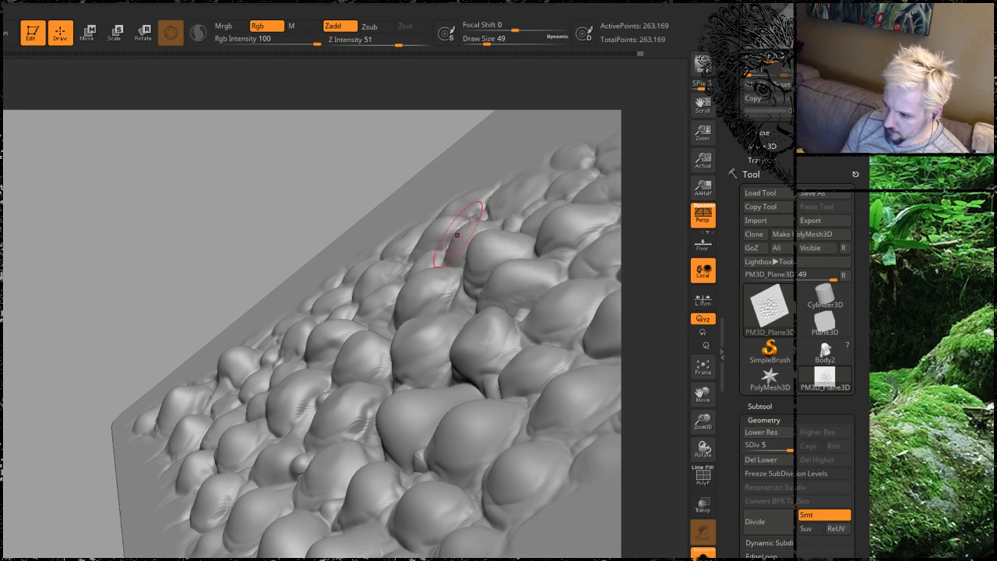
pyautogui.moveTo(364, 263)
pyautogui.mouseDown()
pyautogui.moveTo(400, 285)
pyautogui.moveTo(378, 240)
pyautogui.mouseUp()
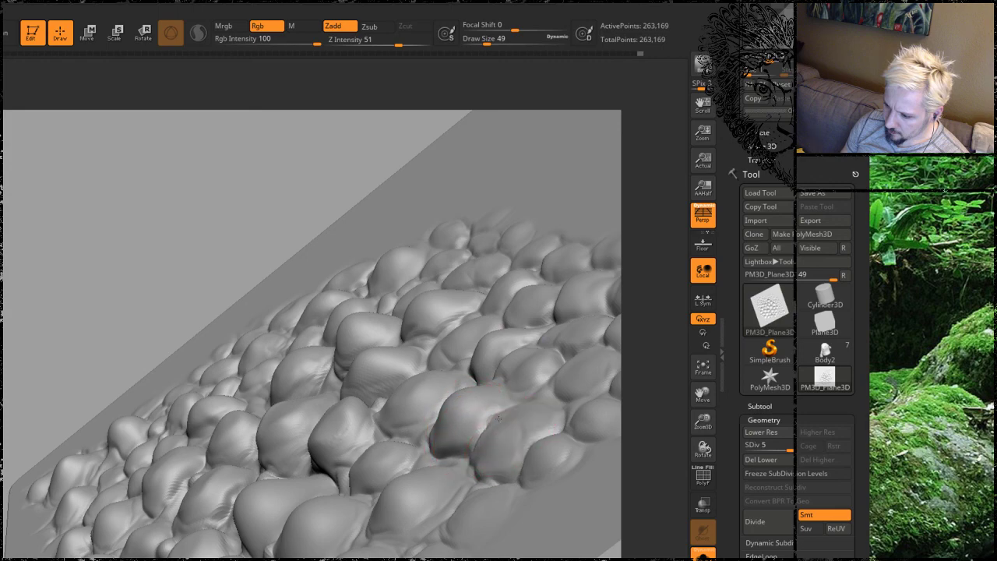
# Reduce the draw size to 31 and reshape the smaller outer scales and the gaps between scales from several angles.
pyautogui.moveTo(200, 216)
pyautogui.mouseDown()
pyautogui.moveTo(187, 199)
pyautogui.moveTo(240, 174)
pyautogui.moveTo(476, 194)
pyautogui.moveTo(485, 212)
pyautogui.moveTo(467, 257)
pyautogui.mouseUp()
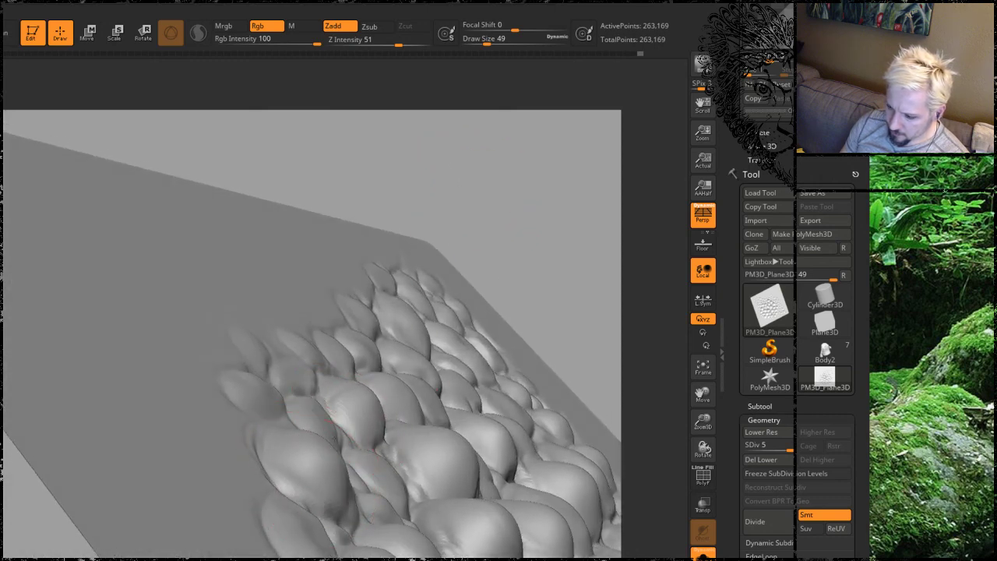
pyautogui.moveTo(472, 225)
pyautogui.mouseDown()
pyautogui.moveTo(498, 247)
pyautogui.moveTo(476, 218)
pyautogui.moveTo(473, 254)
pyautogui.mouseUp()
pyautogui.press('space')
pyautogui.moveTo(371, 351); pyautogui.dragTo(363, 351)
pyautogui.moveTo(476, 173)
pyautogui.mouseDown()
pyautogui.moveTo(517, 200)
pyautogui.moveTo(535, 295)
pyautogui.moveTo(516, 241)
pyautogui.moveTo(507, 256)
pyautogui.mouseUp()
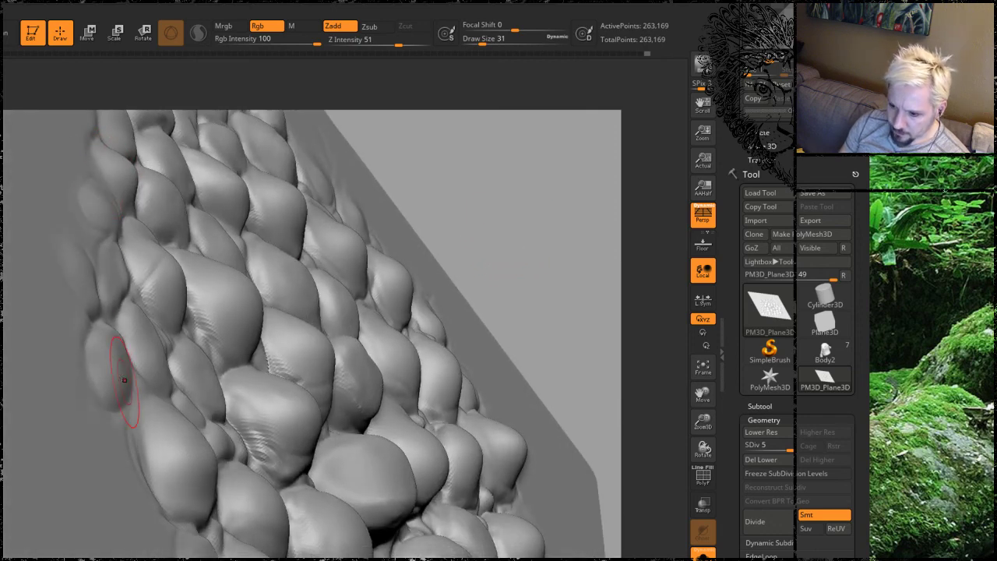
pyautogui.moveTo(124, 380)
pyautogui.mouseDown()
pyautogui.moveTo(110, 360)
pyautogui.moveTo(121, 377)
pyautogui.mouseUp()
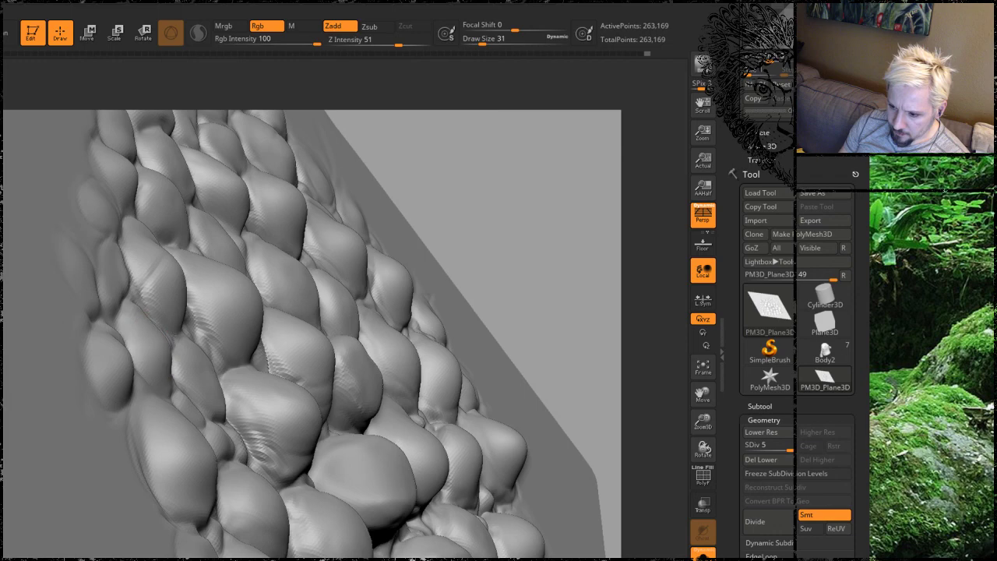
pyautogui.moveTo(545, 234); pyautogui.dragTo(488, 232)
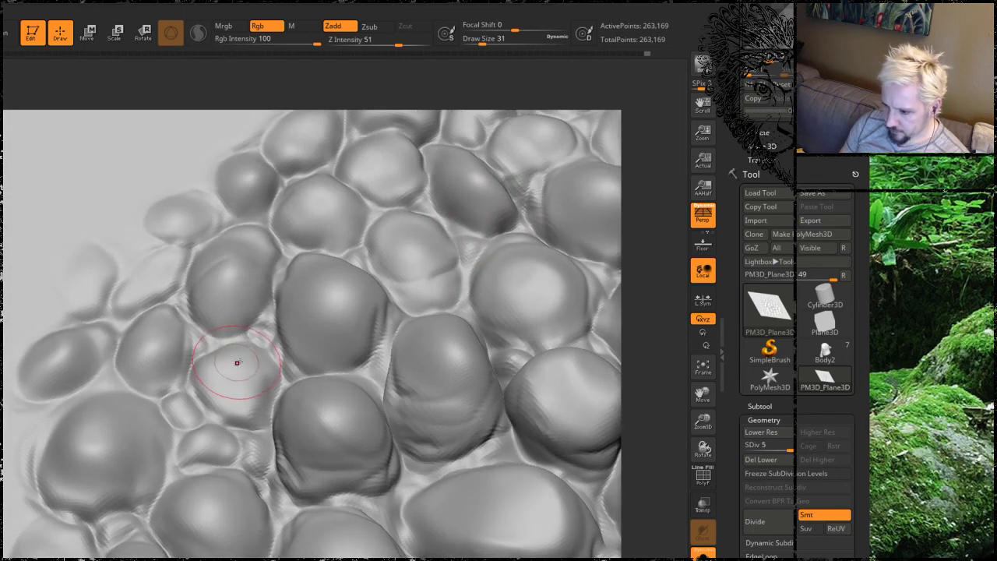
pyautogui.moveTo(628, 303)
pyautogui.keyDown('alt'); pyautogui.mouseDown()
pyautogui.moveTo(569, 200)
pyautogui.moveTo(568, 220)
pyautogui.moveTo(558, 220)
pyautogui.mouseUp(); pyautogui.keyUp('alt')
pyautogui.moveTo(341, 352); pyautogui.dragTo(339, 385)
# Face the sculpted plane squarely from the front and capture it as a new alpha with GrabDoc.
pyautogui.moveTo(528, 221); pyautogui.dragTo(548, 162)
pyautogui.keyDown('alt'); pyautogui.moveTo(546, 296); pyautogui.dragTo(560, 272); pyautogui.keyUp('alt')
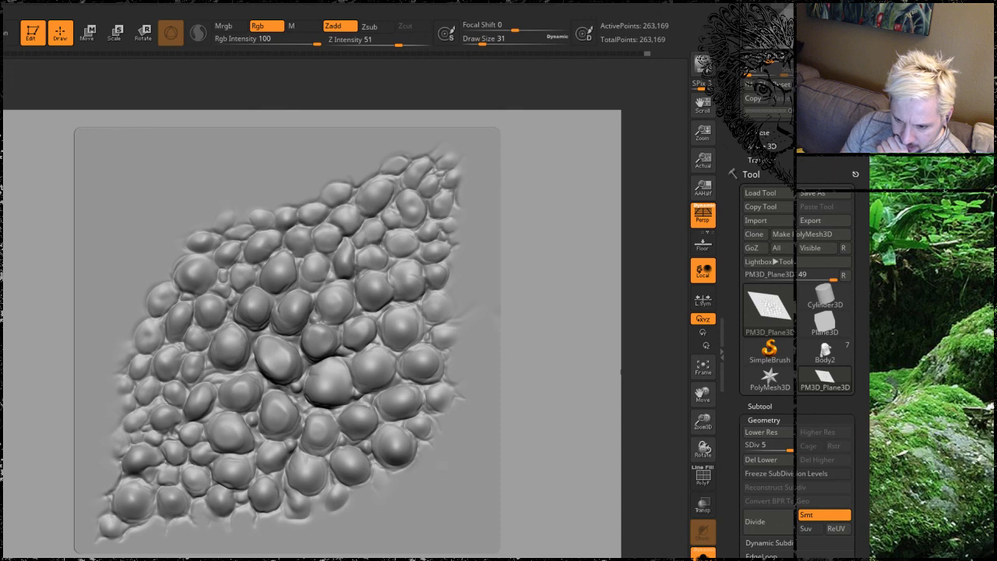
pyautogui.click(3, 187)
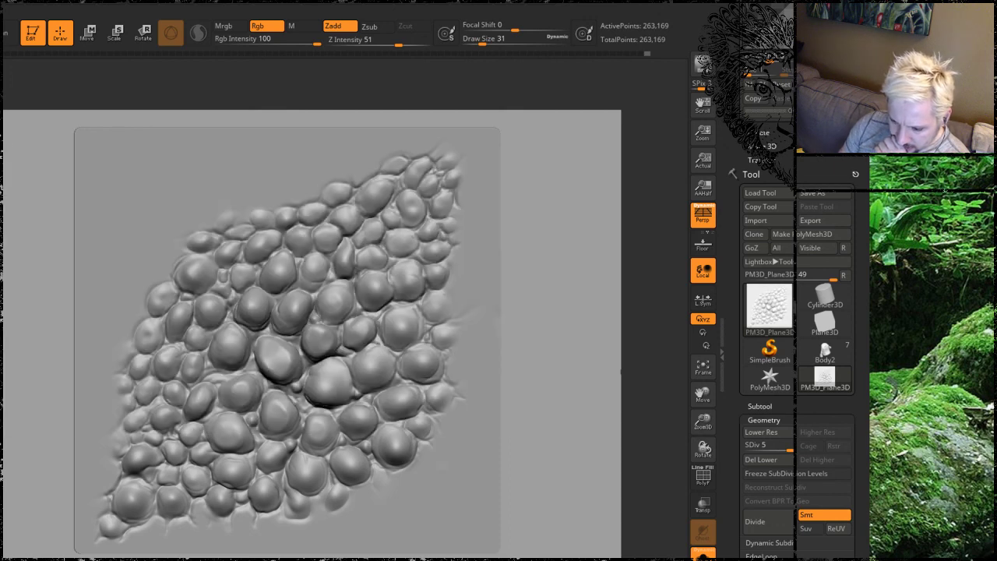
pyautogui.click(3, 187)
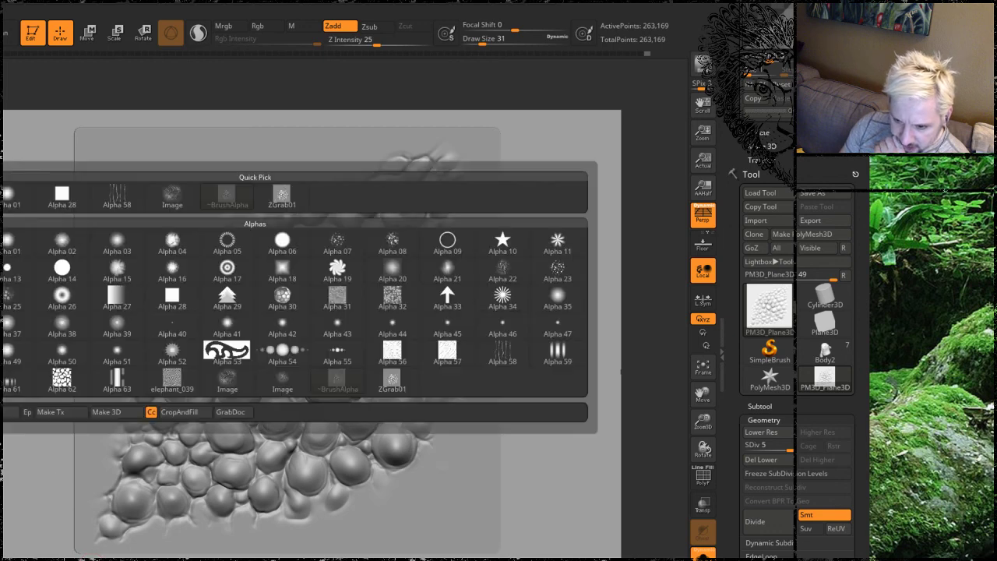
pyautogui.click(231, 412)
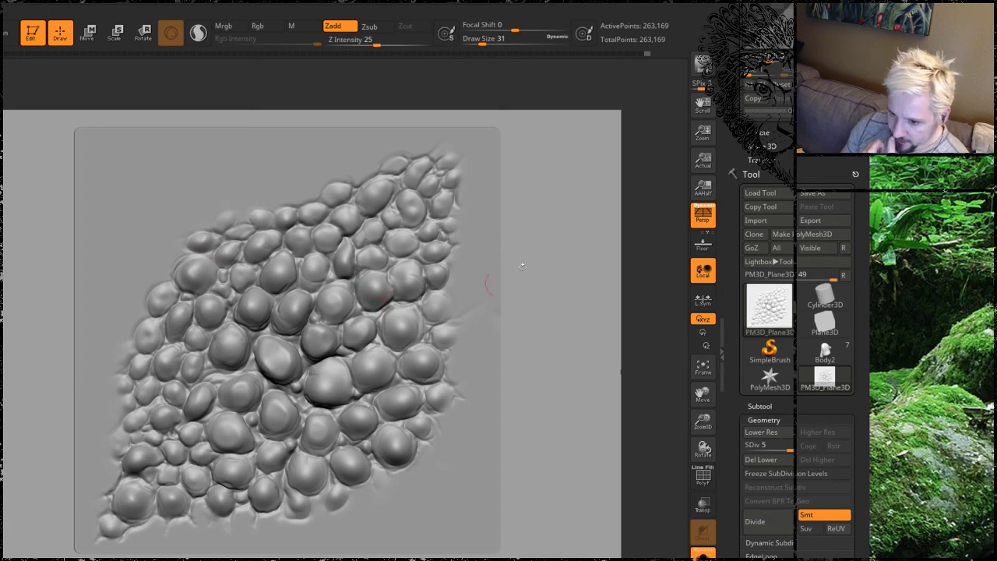
# Make Body2 the active tool, then stamp and undo a test patch of the grabbed alpha below the arm's scaly area.
pyautogui.scroll(5, 866, 259)
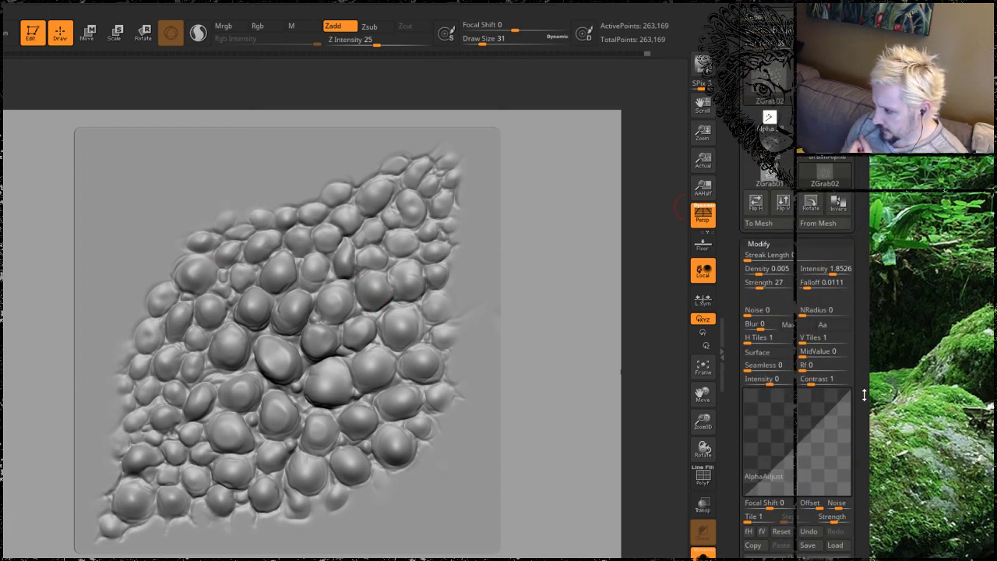
pyautogui.scroll(-5, 863, 394)
pyautogui.click(825, 467)
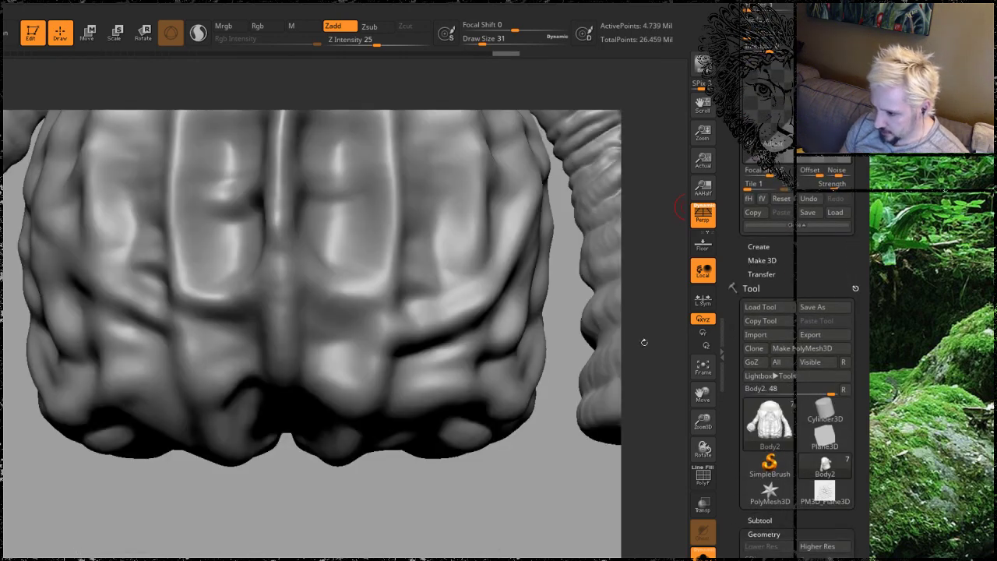
pyautogui.moveTo(646, 310)
pyautogui.mouseDown()
pyautogui.moveTo(490, 289)
pyautogui.moveTo(396, 320)
pyautogui.moveTo(257, 270)
pyautogui.moveTo(269, 364)
pyautogui.mouseUp()
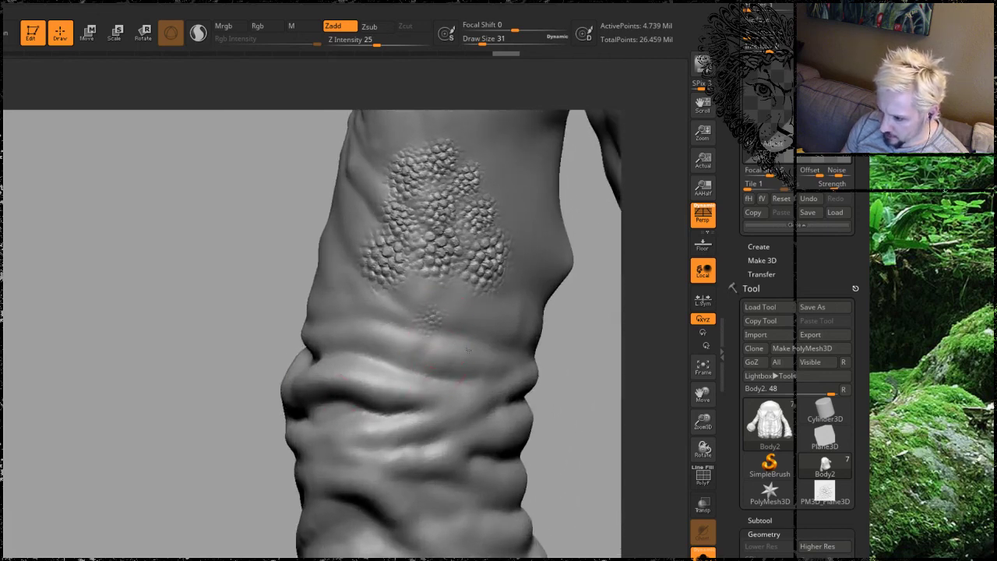
pyautogui.moveTo(467, 349); pyautogui.dragTo(586, 333)
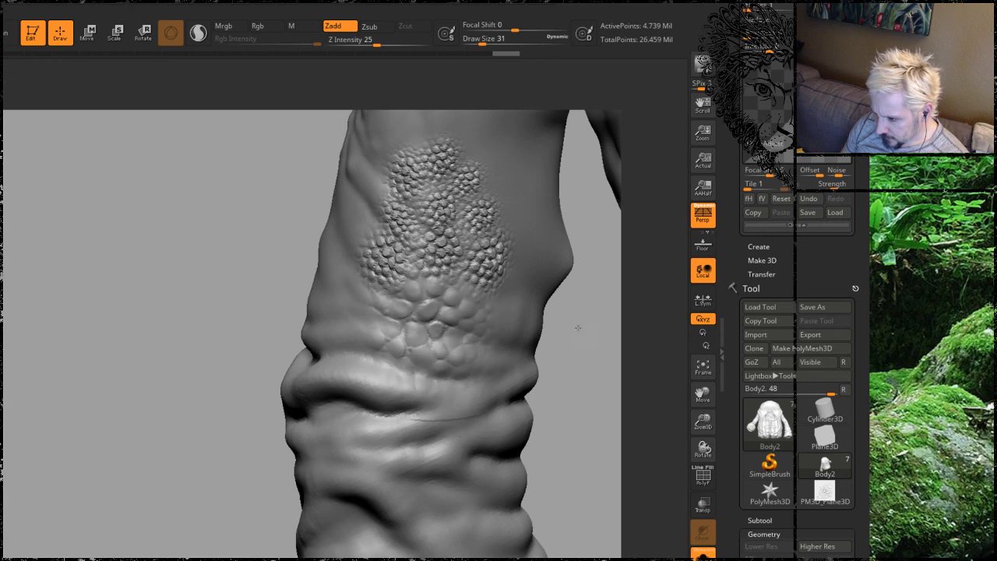
pyautogui.hotkey('ctrl', 'z')
# Examine the alpha's Modify, Create, Make 3D and Transfer settings for a way to control its depth.
pyautogui.moveTo(236, 334); pyautogui.dragTo(108, 314)
pyautogui.moveTo(861, 211); pyautogui.dragTo(861, 378)
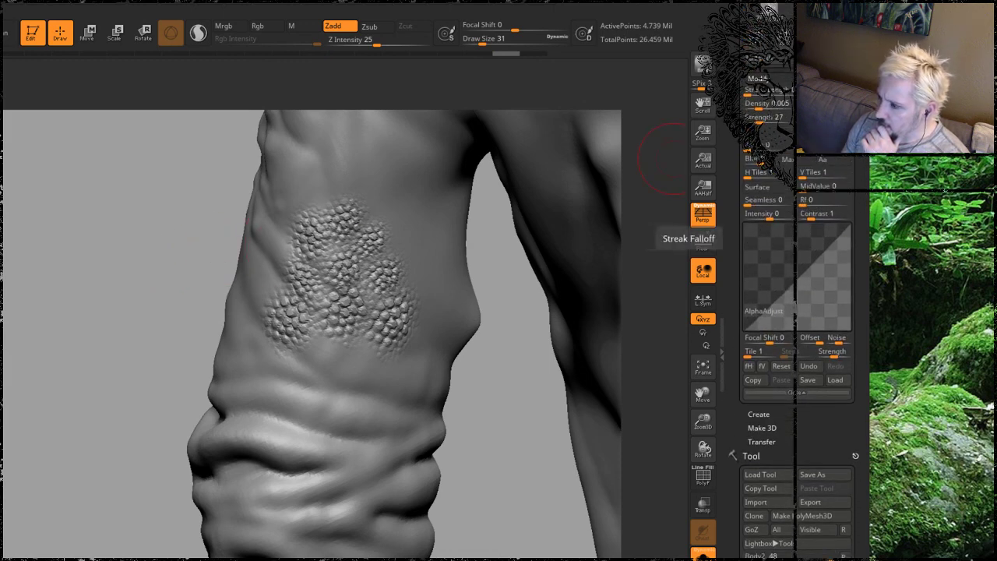
pyautogui.scroll(4, 867, 204)
pyautogui.scroll(-3, 867, 204)
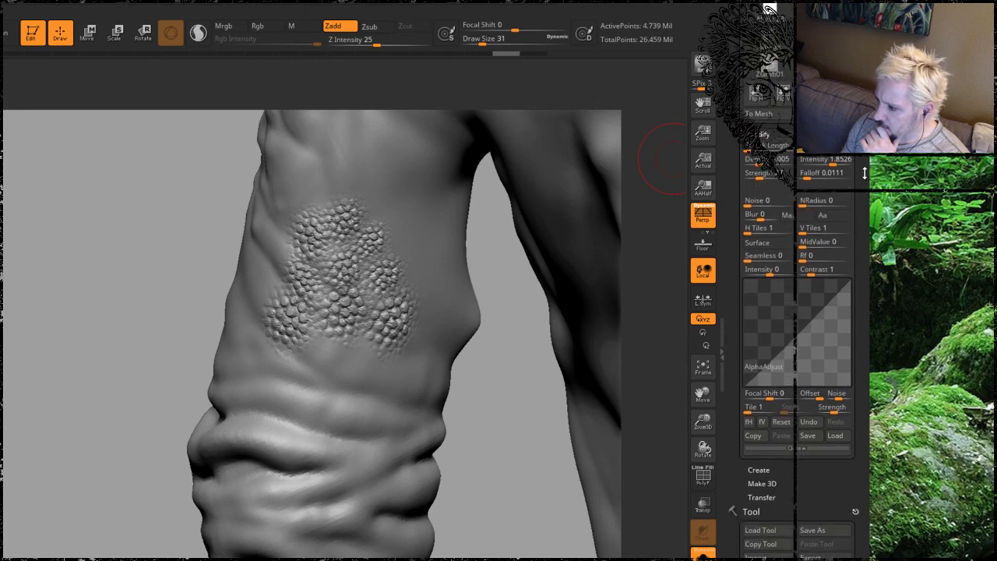
pyautogui.click(759, 468)
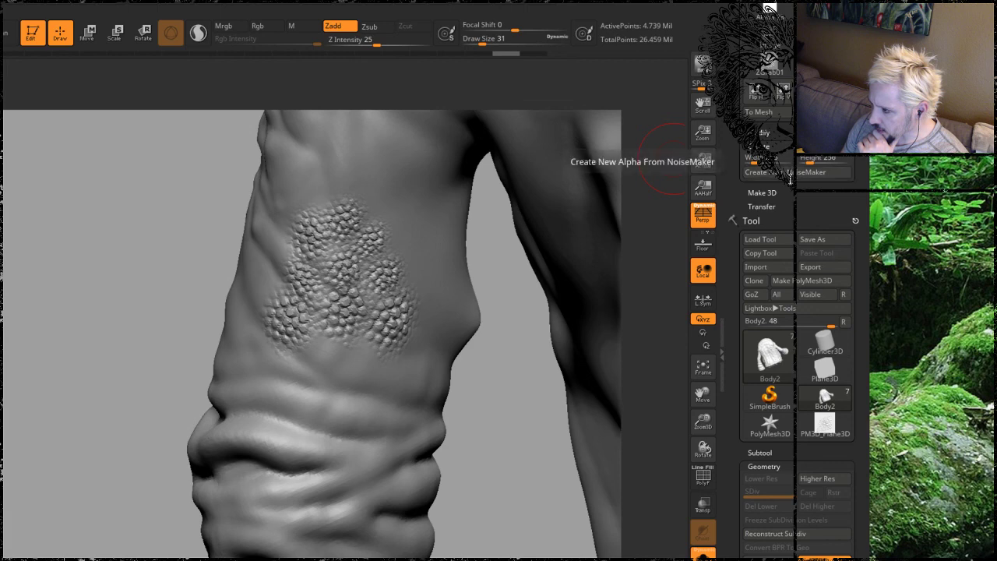
pyautogui.click(759, 193)
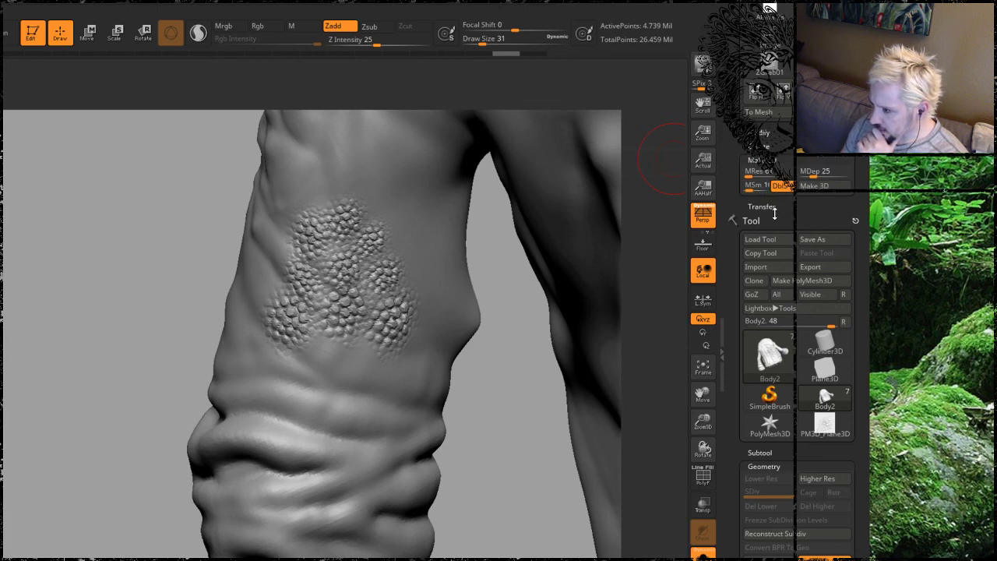
pyautogui.click(762, 206)
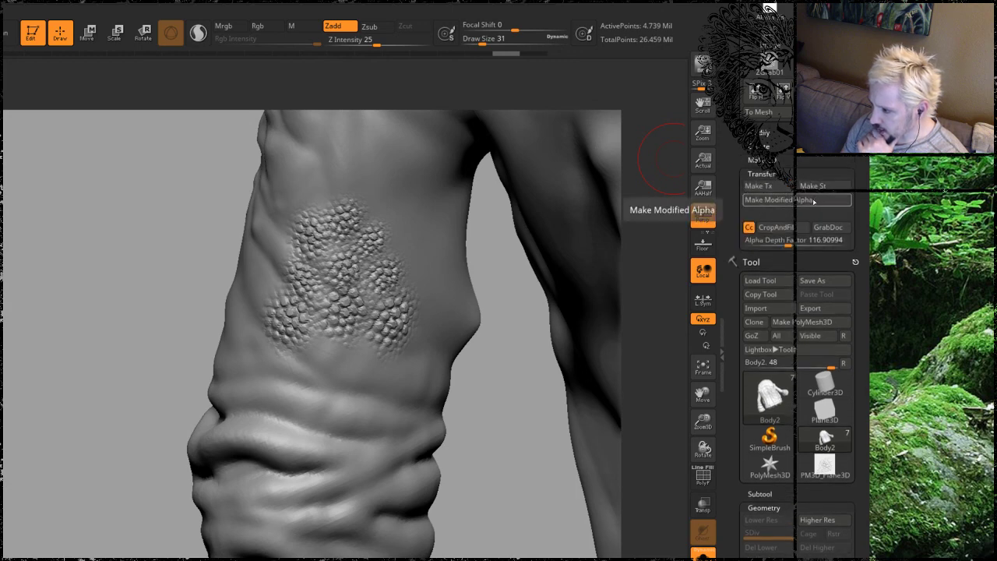
pyautogui.press('p')
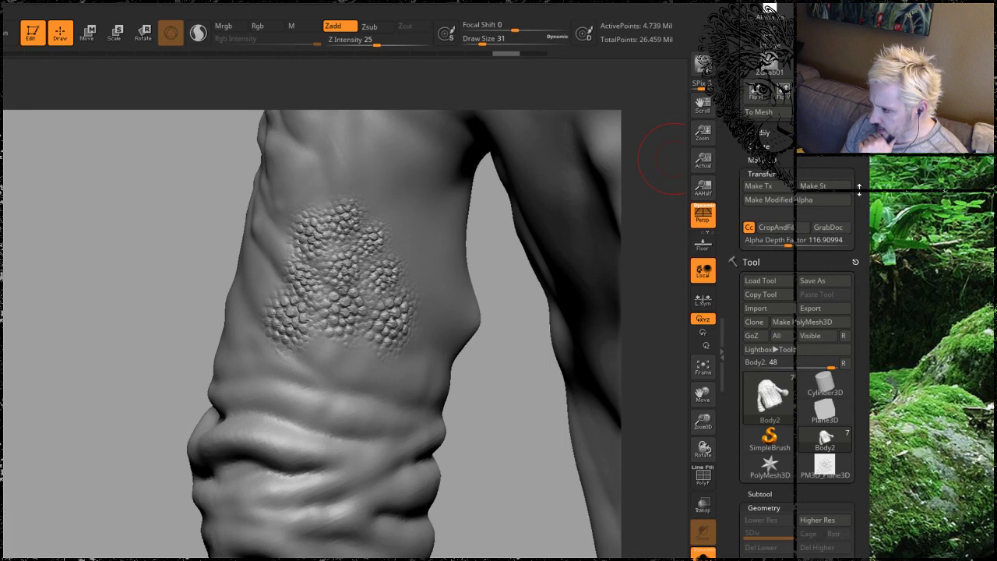
pyautogui.moveTo(856, 160); pyautogui.dragTo(859, 237)
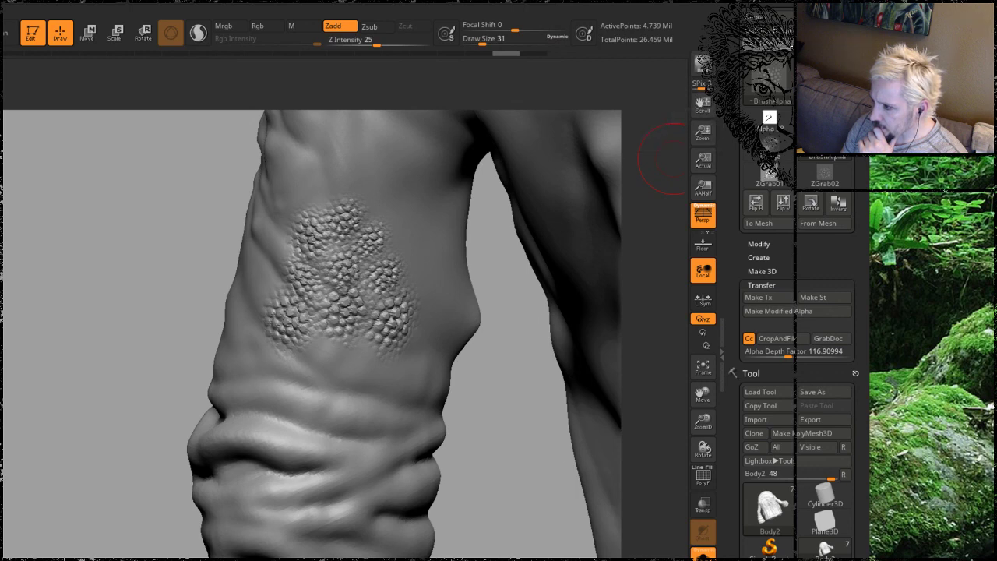
# Choose ZGrab02 as the current alpha and stamp a larger scale patch on the arm just below the existing scales.
pyautogui.click(674, 159)
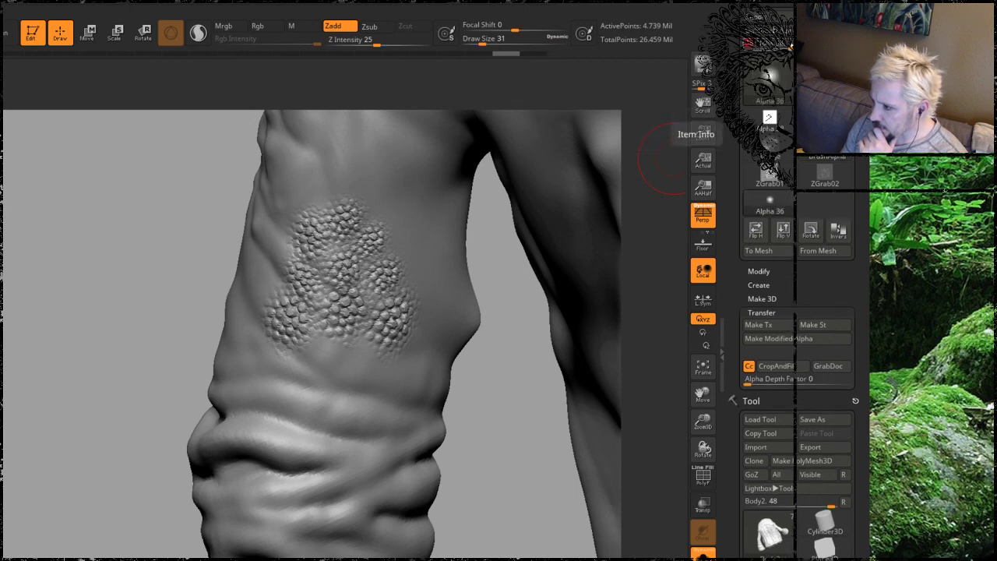
pyautogui.click(769, 78)
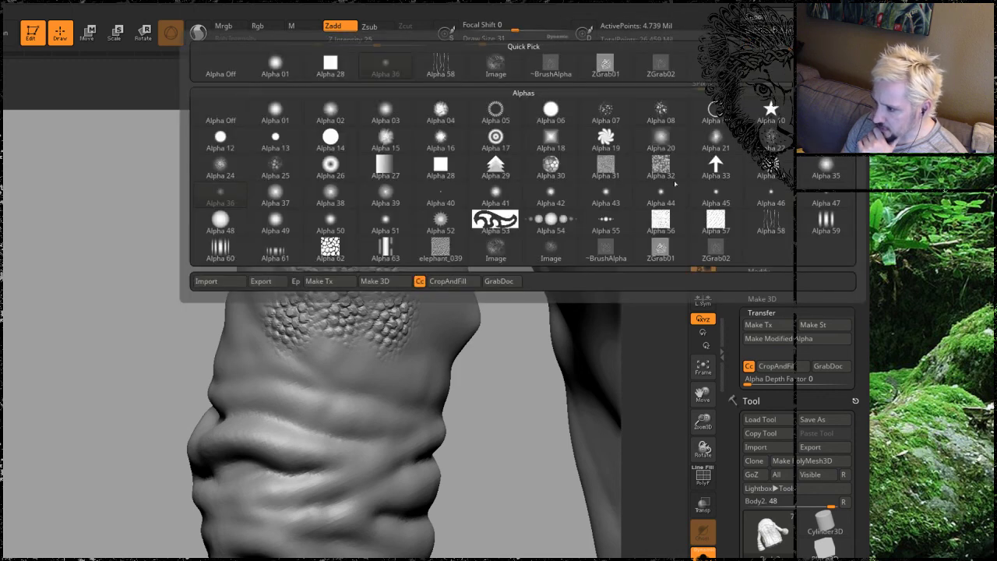
pyautogui.click(715, 249)
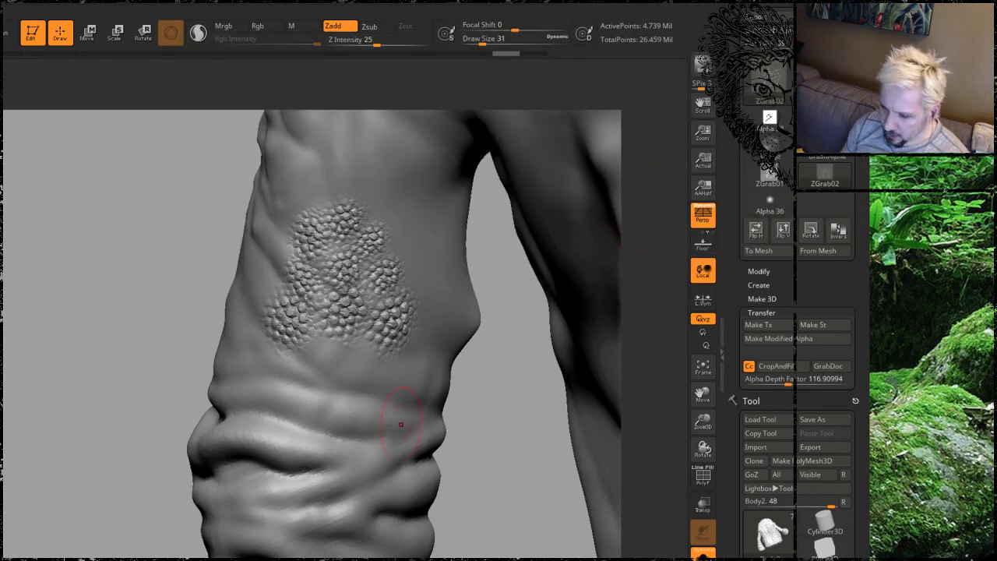
pyautogui.moveTo(390, 421)
pyautogui.mouseDown()
pyautogui.moveTo(438, 409)
pyautogui.moveTo(478, 380)
pyautogui.mouseUp()
pyautogui.keyDown('alt'); pyautogui.moveTo(66, 356); pyautogui.dragTo(117, 244); pyautogui.keyUp('alt')
pyautogui.moveTo(134, 324); pyautogui.dragTo(104, 305)
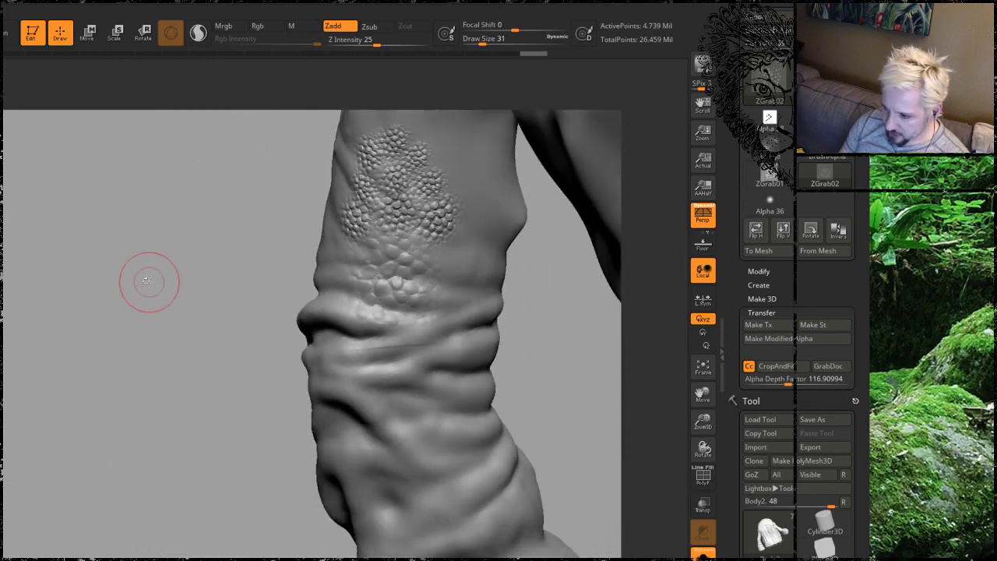
# Smooth away the stamped scale patches on the upper arm, working around its front and side.
pyautogui.keyDown('alt'); pyautogui.moveTo(149, 283); pyautogui.dragTo(96, 321); pyautogui.keyUp('alt')
pyautogui.moveTo(519, 367); pyautogui.dragTo(459, 359)
pyautogui.moveTo(140, 314)
pyautogui.keyDown('alt'); pyautogui.mouseDown()
pyautogui.moveTo(162, 346)
pyautogui.moveTo(145, 269)
pyautogui.moveTo(148, 349)
pyautogui.mouseUp(); pyautogui.keyUp('alt')
pyautogui.moveTo(411, 335)
pyautogui.keyDown('shift'); pyautogui.mouseDown()
pyautogui.moveTo(394, 309)
pyautogui.moveTo(312, 257)
pyautogui.moveTo(288, 335)
pyautogui.moveTo(366, 234)
pyautogui.moveTo(315, 333)
pyautogui.mouseUp(); pyautogui.keyUp('shift')
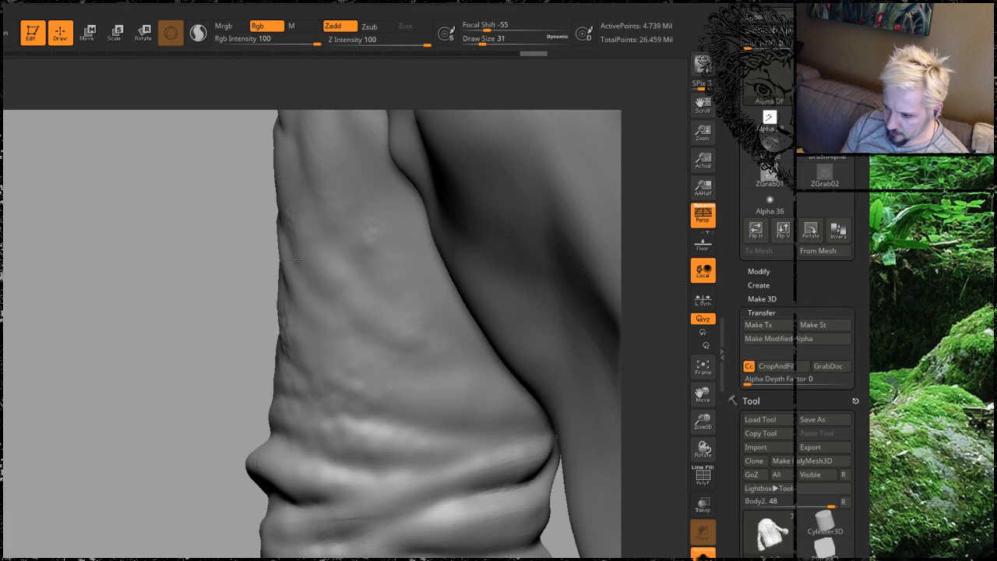
pyautogui.keyDown('shift'); pyautogui.moveTo(297, 259); pyautogui.dragTo(287, 295); pyautogui.keyUp('shift')
pyautogui.moveTo(148, 314); pyautogui.dragTo(221, 310)
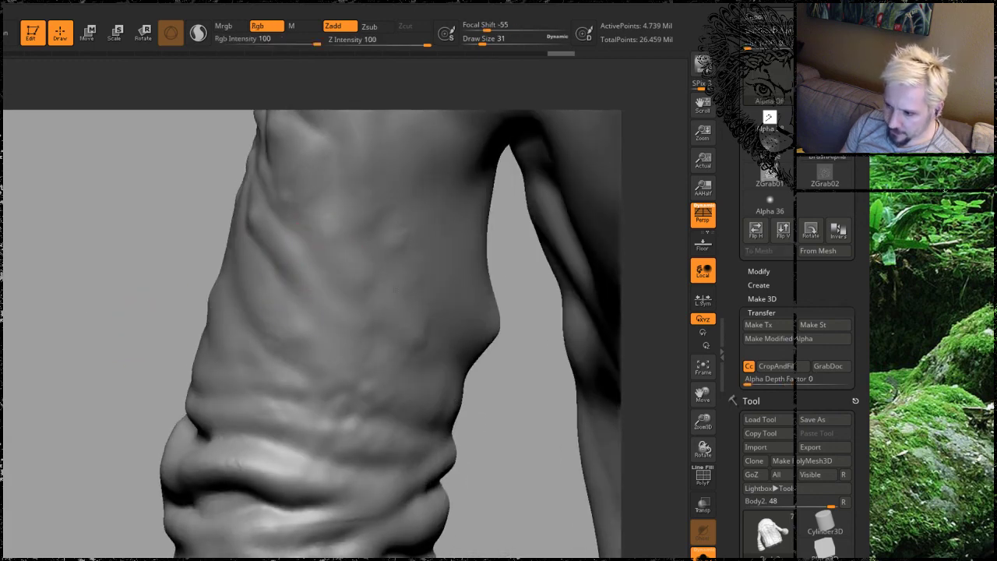
pyautogui.keyDown('shift'); pyautogui.moveTo(306, 334); pyautogui.dragTo(269, 344); pyautogui.keyUp('shift')
pyautogui.moveTo(144, 254)
pyautogui.mouseDown()
pyautogui.moveTo(171, 218)
pyautogui.moveTo(216, 214)
pyautogui.mouseUp()
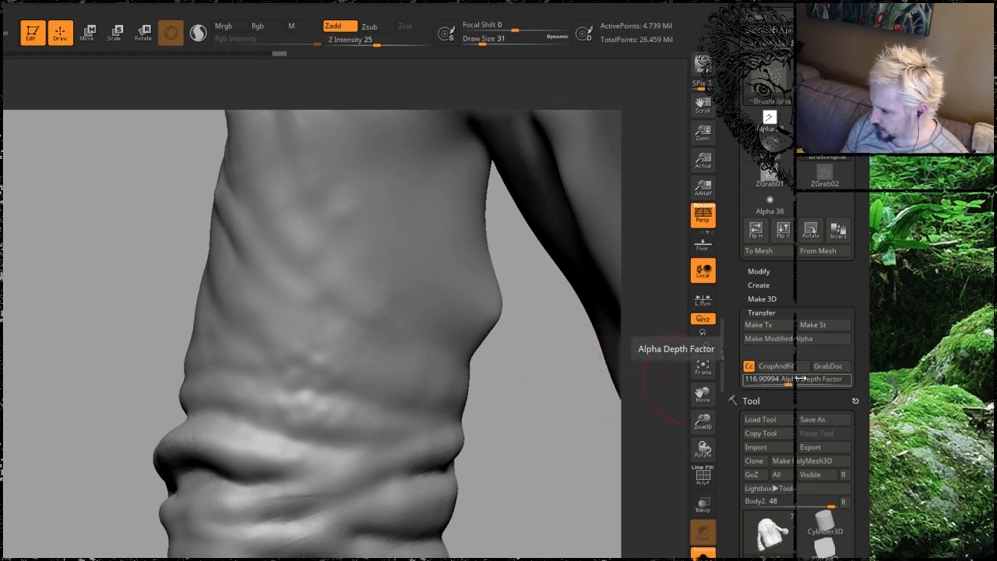
# Set the Alpha Depth Factor to about 1022.78, then stamp and undo a test patch on the upper arm.
pyautogui.moveTo(788, 382); pyautogui.dragTo(815, 384)
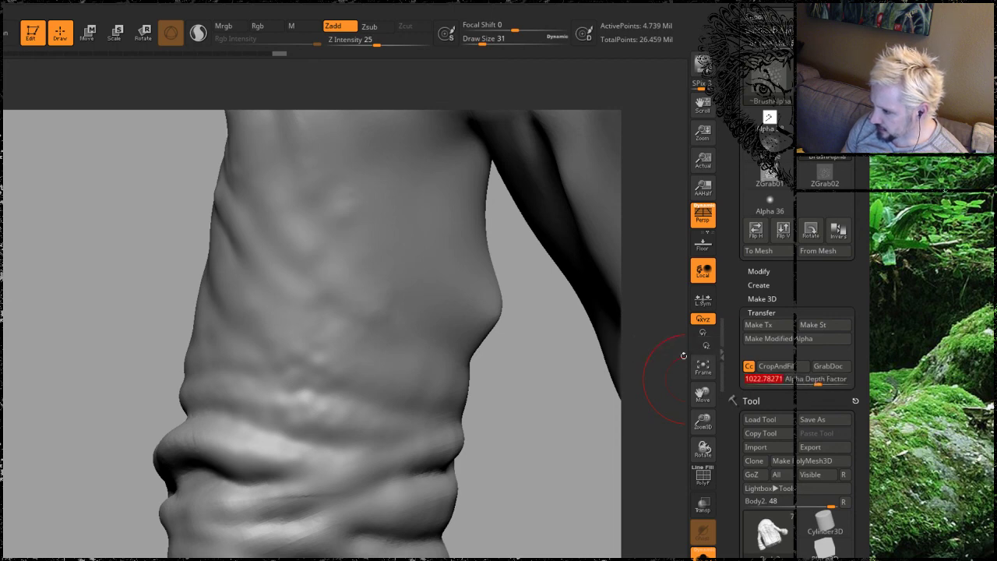
pyautogui.moveTo(338, 270); pyautogui.dragTo(381, 326)
pyautogui.hotkey('ctrl', 'z')
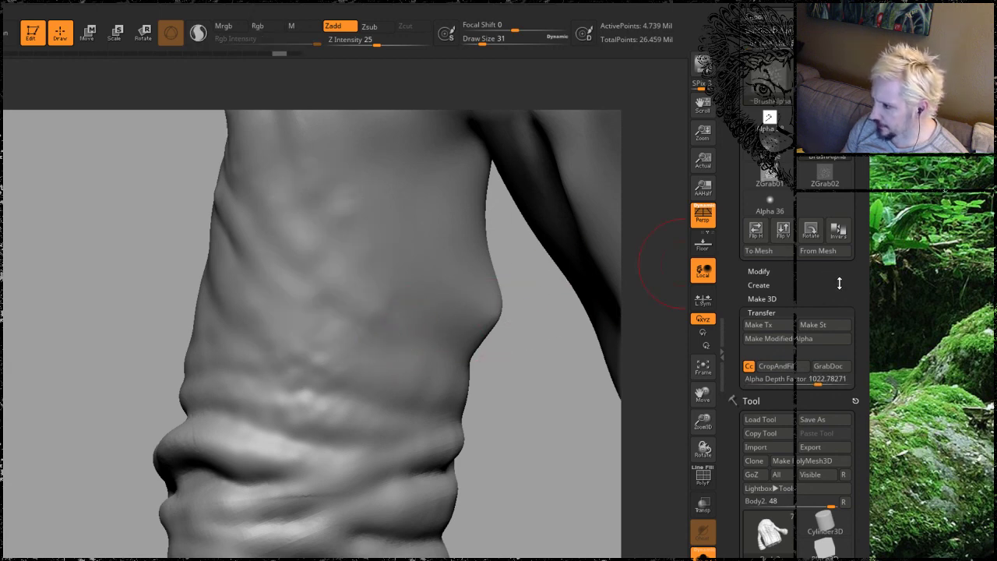
# Try the scale alpha's Radial Fade at 100 and 18 with test stamps on the upper arm, undoing each stamp.
pyautogui.click(757, 271)
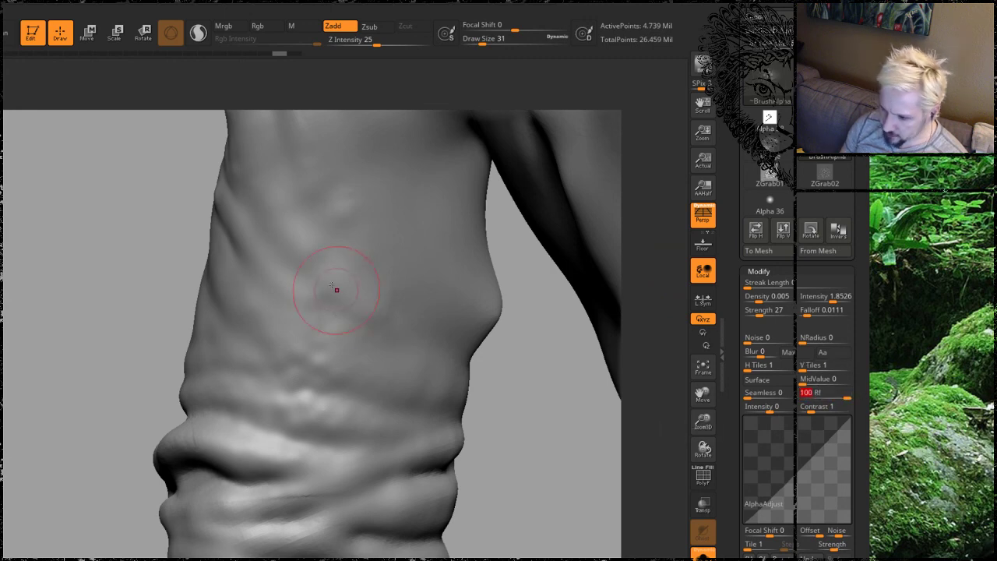
pyautogui.moveTo(327, 282); pyautogui.dragTo(377, 331)
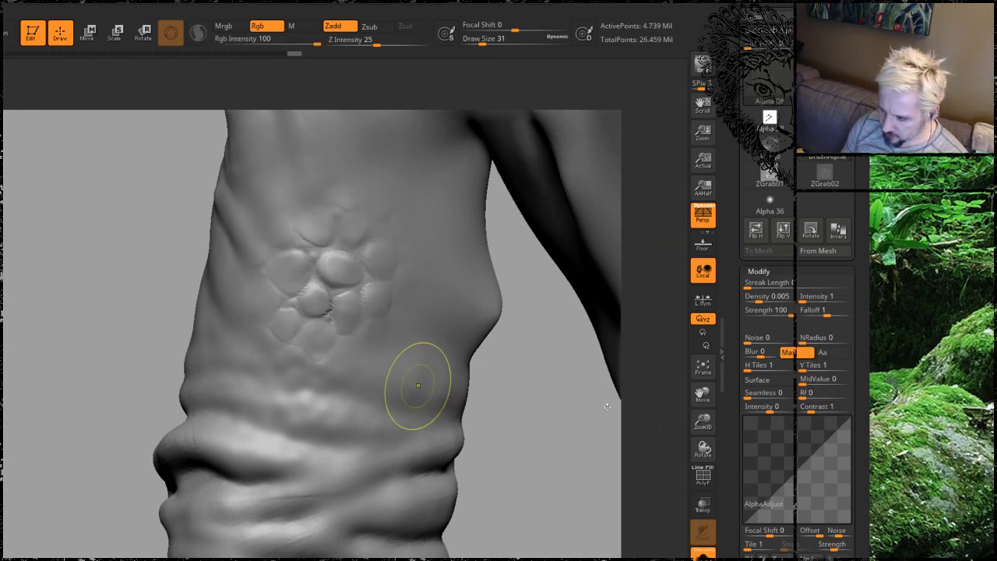
pyautogui.hotkey('ctrl', 'z')
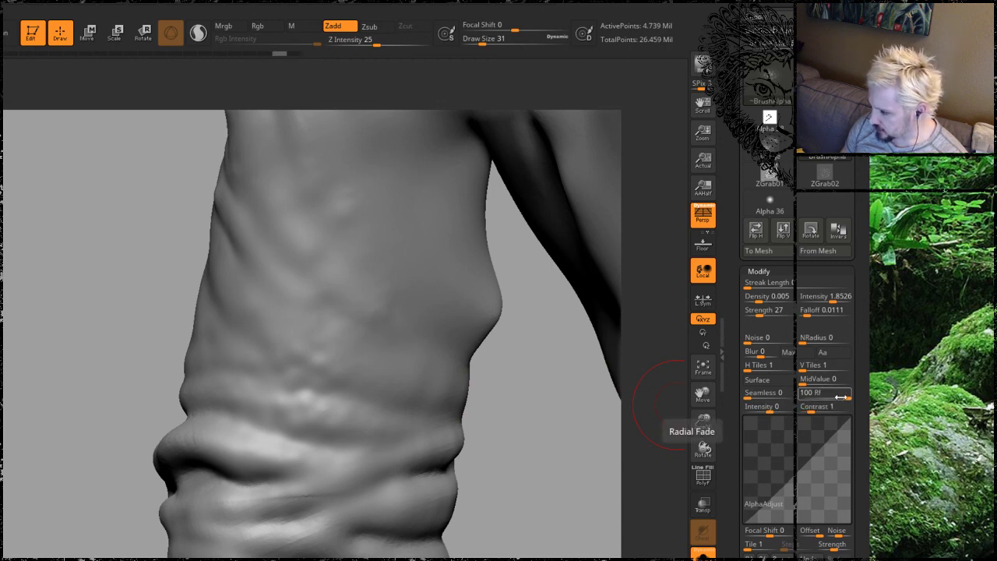
pyautogui.moveTo(841, 397); pyautogui.dragTo(821, 400)
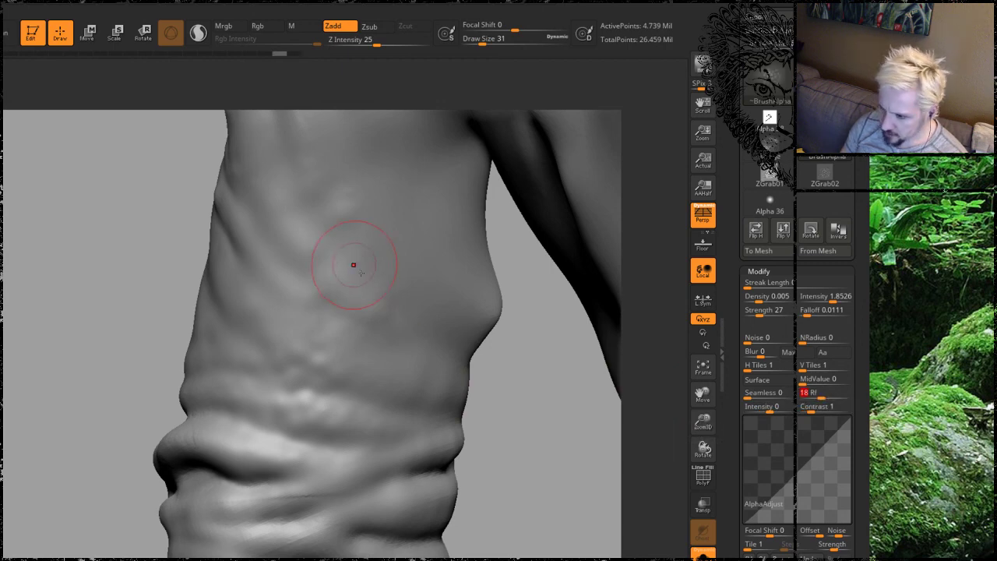
pyautogui.moveTo(353, 265); pyautogui.dragTo(401, 319)
pyautogui.hotkey('ctrl', 'z')
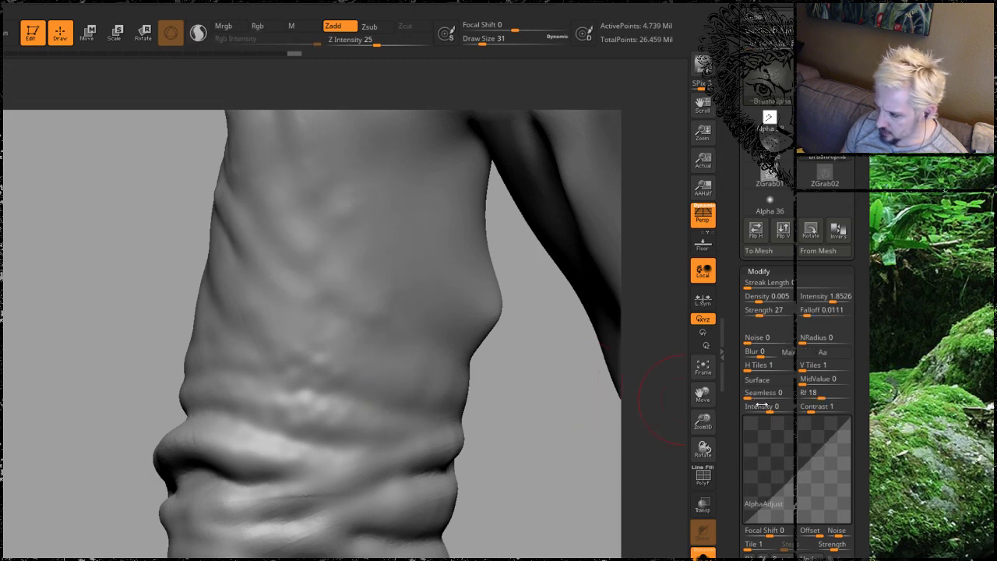
# Set the alpha's Radial Fade to 33 and stamp three neighbouring scale patches on the upper arm.
pyautogui.moveTo(818, 398); pyautogui.dragTo(819, 400)
pyautogui.moveTo(330, 288); pyautogui.dragTo(378, 433)
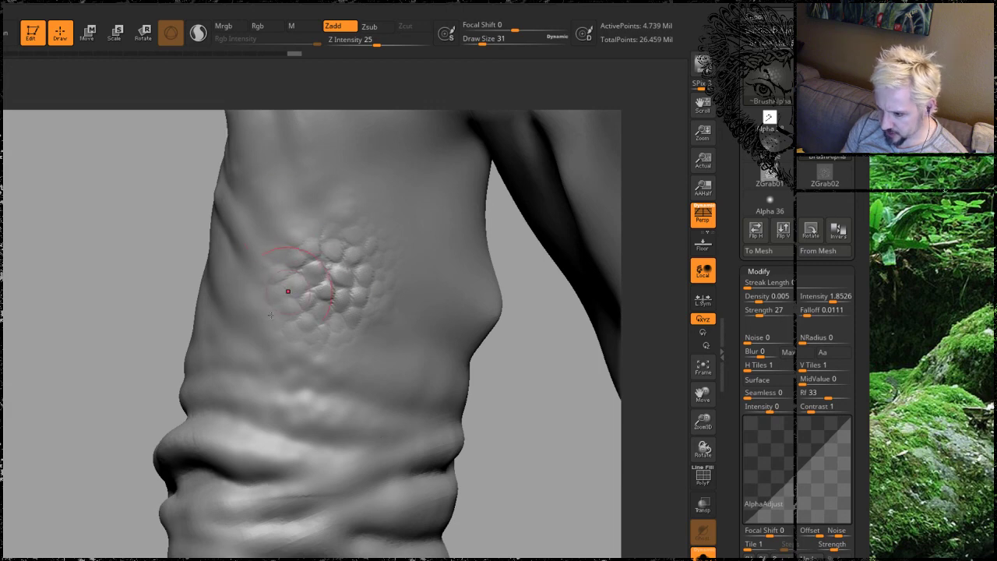
pyautogui.moveTo(547, 444); pyautogui.dragTo(502, 384)
pyautogui.moveTo(408, 344)
pyautogui.mouseDown()
pyautogui.moveTo(441, 431)
pyautogui.moveTo(466, 459)
pyautogui.mouseUp()
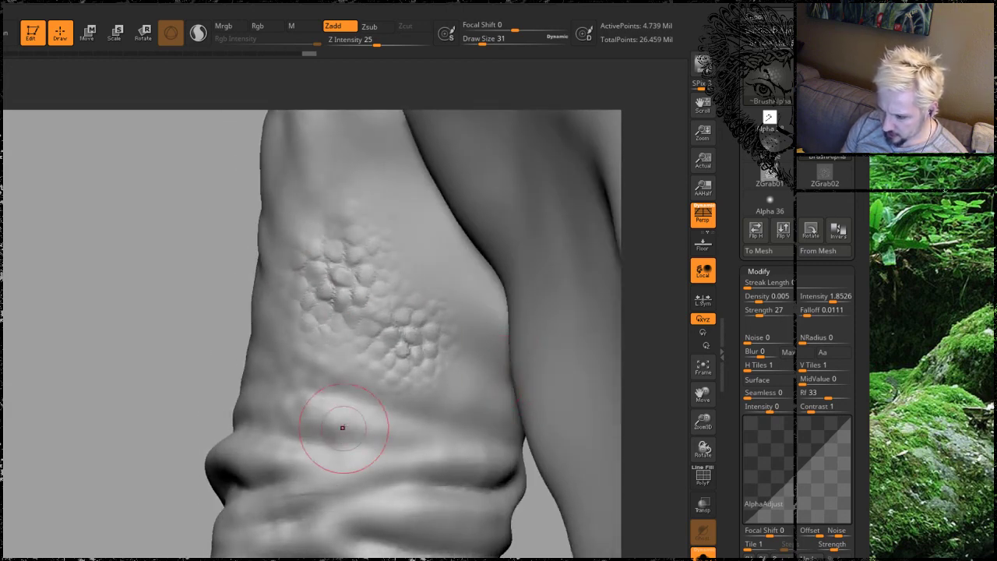
pyautogui.moveTo(335, 372); pyautogui.dragTo(377, 504)
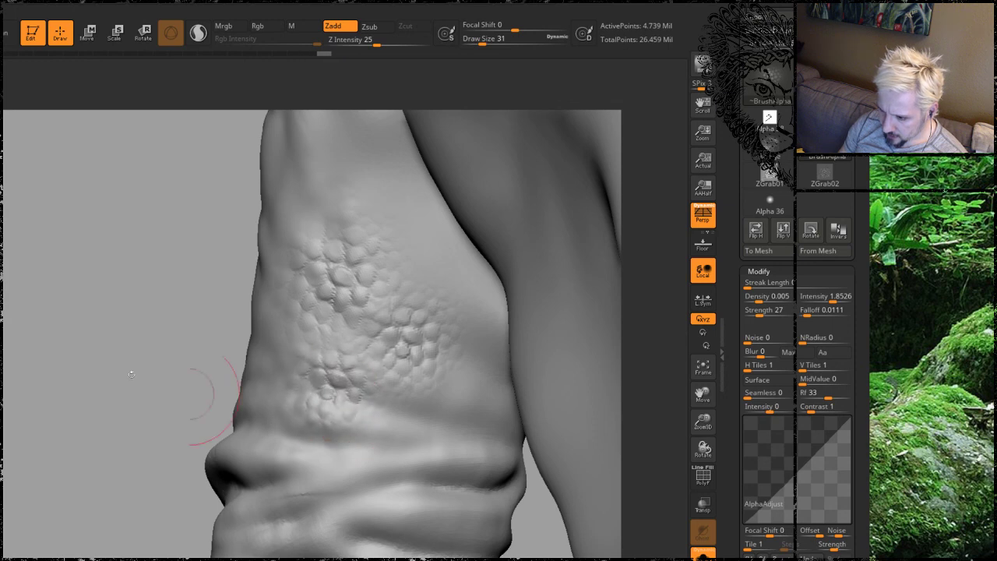
# Extend the scales around the side of the arm and upward with overlapping stamped patches.
pyautogui.moveTo(210, 401); pyautogui.dragTo(302, 360)
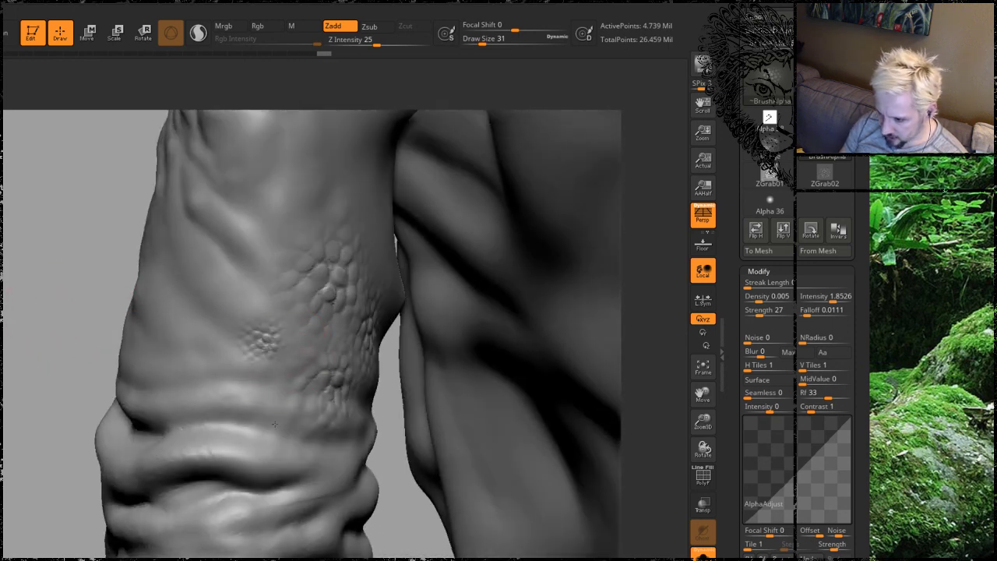
pyautogui.moveTo(273, 424); pyautogui.dragTo(285, 475)
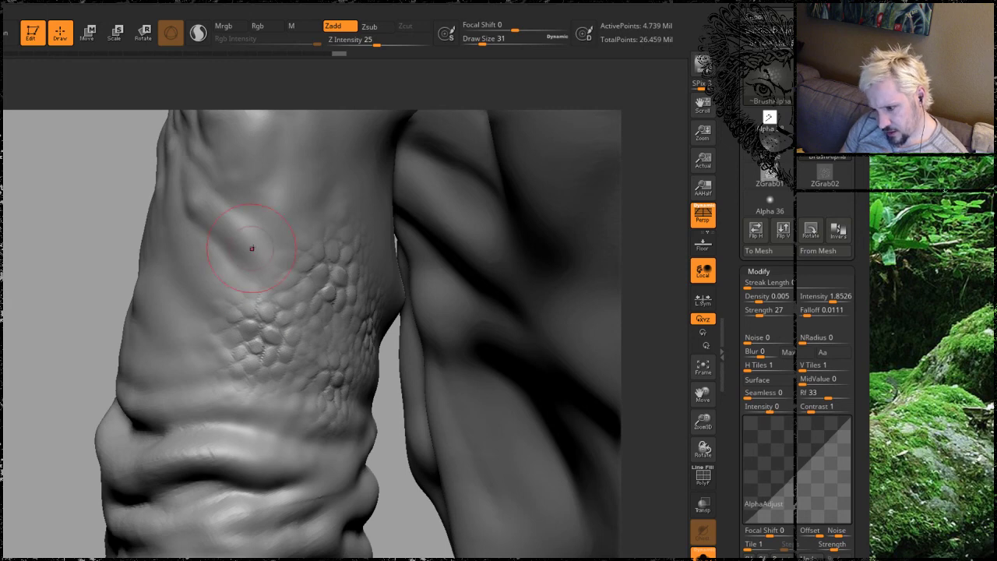
pyautogui.moveTo(239, 304); pyautogui.dragTo(226, 359)
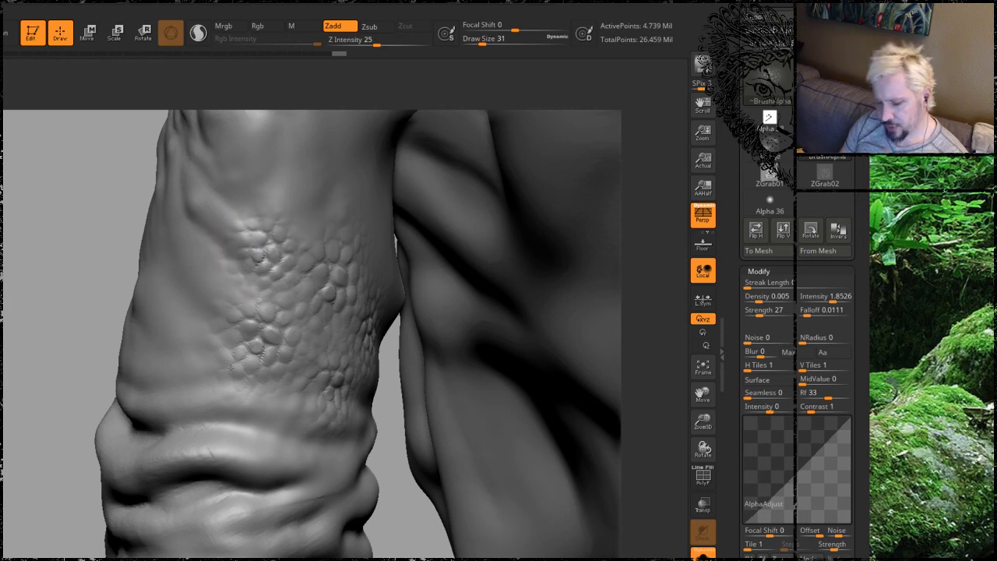
pyautogui.moveTo(82, 210)
pyautogui.mouseDown()
pyautogui.moveTo(67, 249)
pyautogui.moveTo(183, 204)
pyautogui.mouseUp()
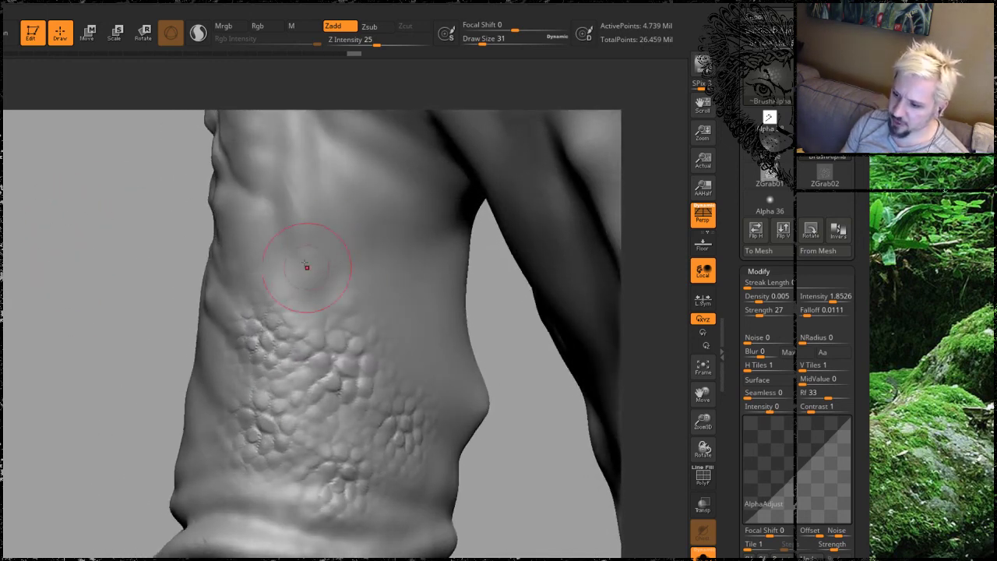
pyautogui.moveTo(348, 327); pyautogui.dragTo(414, 315)
pyautogui.moveTo(446, 383); pyautogui.dragTo(483, 397)
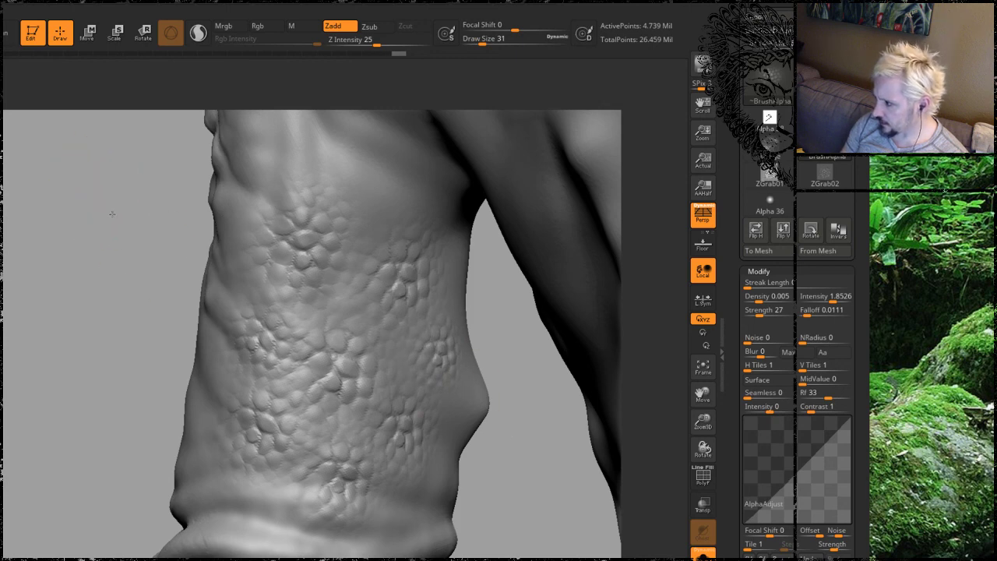
# Stamp scale patches down the arm from the existing scales onto the first wrinkle folds.
pyautogui.moveTo(109, 217)
pyautogui.mouseDown()
pyautogui.moveTo(145, 262)
pyautogui.moveTo(132, 271)
pyautogui.moveTo(158, 275)
pyautogui.moveTo(137, 314)
pyautogui.moveTo(122, 317)
pyautogui.moveTo(156, 318)
pyautogui.moveTo(133, 278)
pyautogui.moveTo(237, 384)
pyautogui.mouseUp()
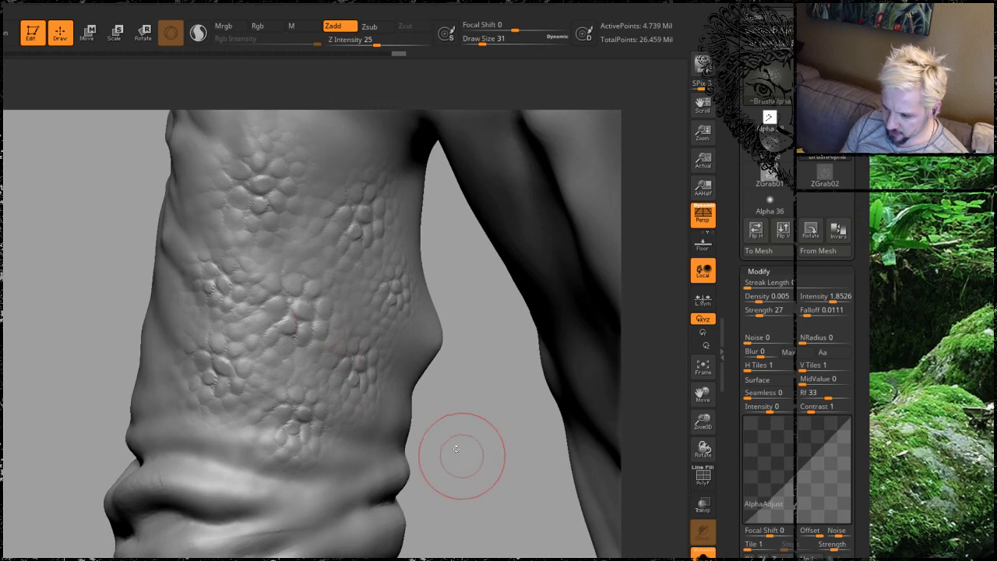
pyautogui.moveTo(456, 449)
pyautogui.mouseDown()
pyautogui.moveTo(520, 445)
pyautogui.moveTo(456, 439)
pyautogui.mouseUp()
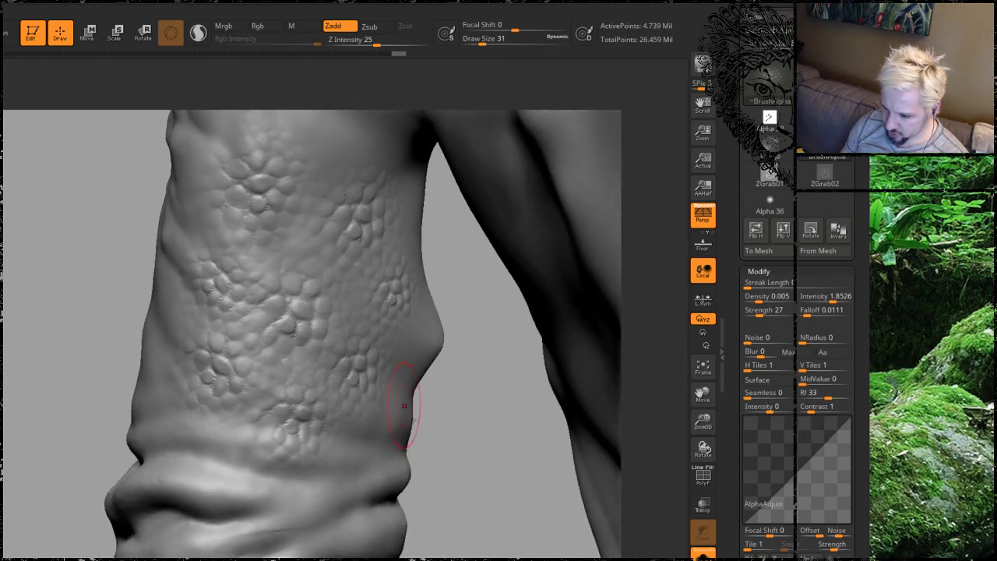
pyautogui.keyDown('alt'); pyautogui.moveTo(451, 478); pyautogui.dragTo(434, 398); pyautogui.keyUp('alt')
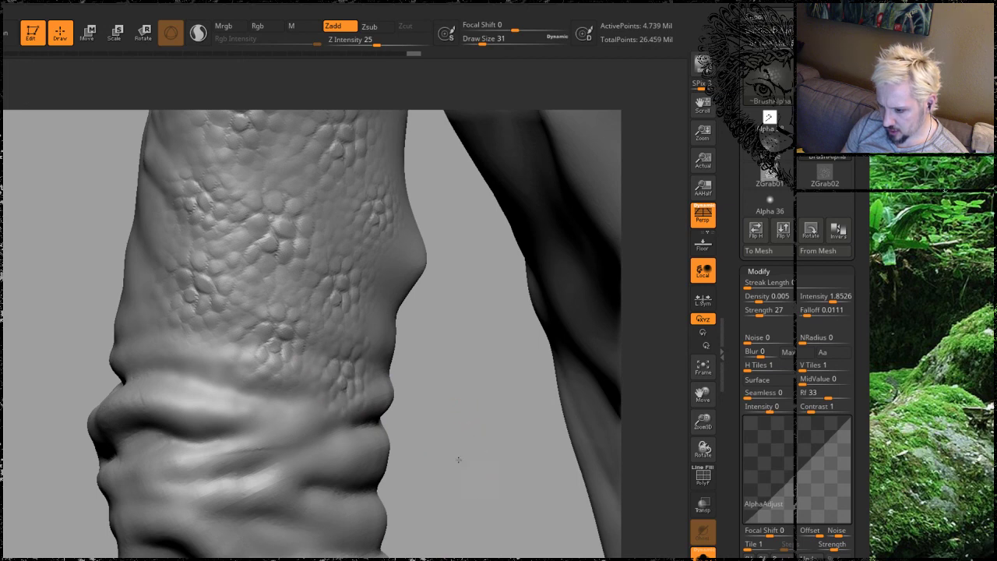
pyautogui.moveTo(456, 456); pyautogui.dragTo(257, 401)
pyautogui.moveTo(269, 438)
pyautogui.mouseDown()
pyautogui.moveTo(276, 492)
pyautogui.moveTo(280, 485)
pyautogui.mouseUp()
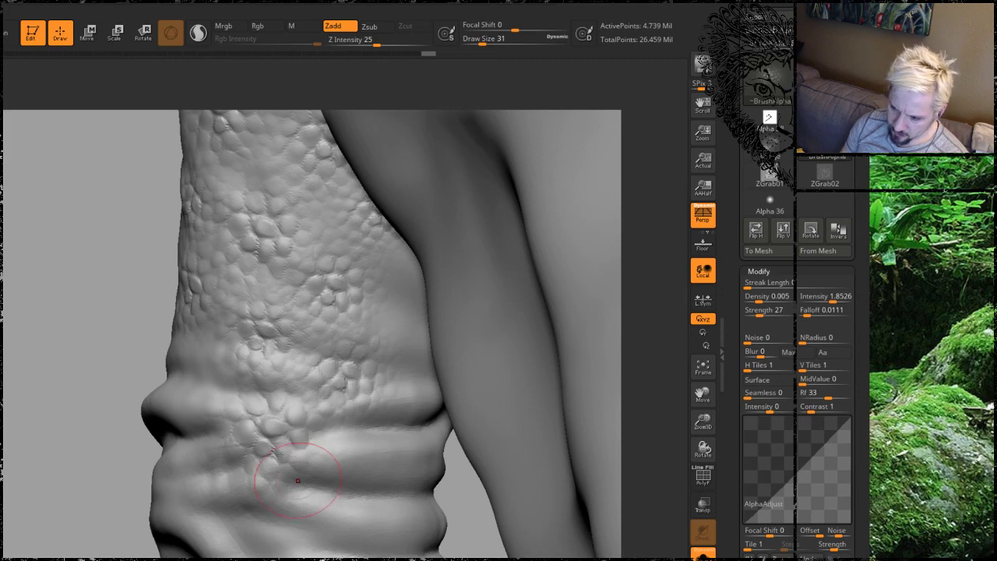
# Smooth the raised wrinkle fold beside the scales and stamp two small scale patches along its crest.
pyautogui.moveTo(67, 319)
pyautogui.mouseDown()
pyautogui.moveTo(118, 295)
pyautogui.moveTo(82, 369)
pyautogui.moveTo(89, 319)
pyautogui.moveTo(146, 320)
pyautogui.mouseUp()
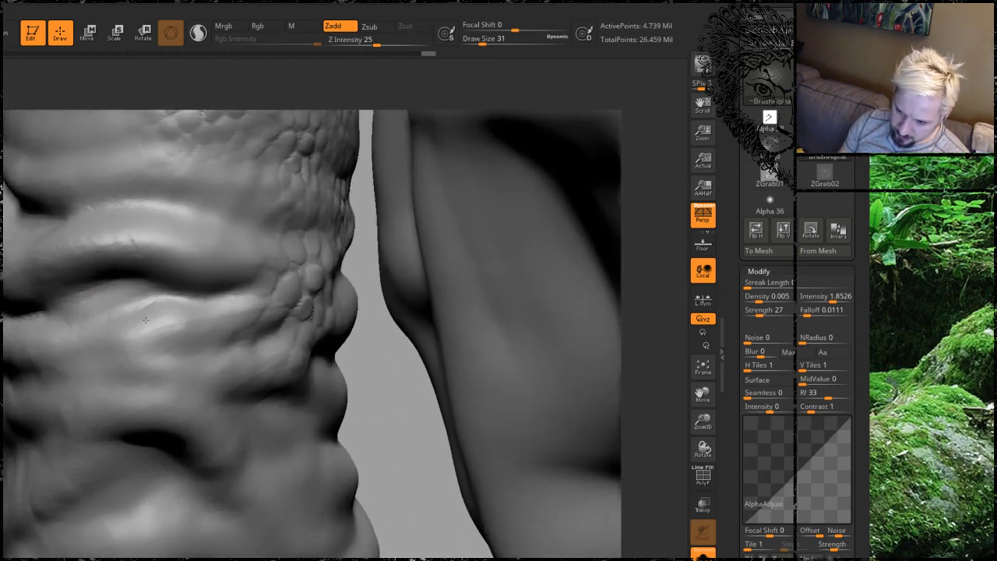
pyautogui.press('shift')
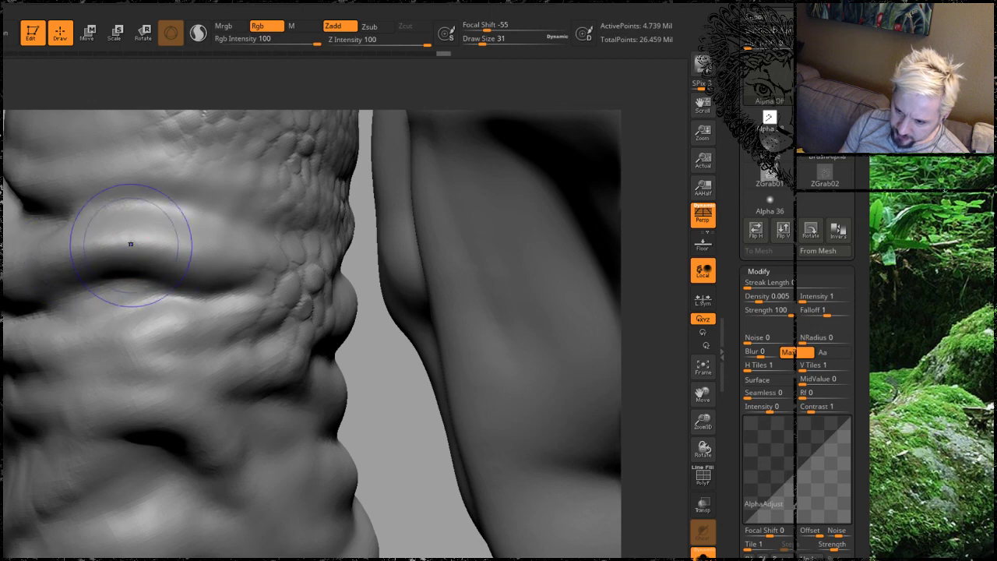
pyautogui.moveTo(130, 241); pyautogui.dragTo(165, 239)
pyautogui.moveTo(223, 268); pyautogui.dragTo(275, 284)
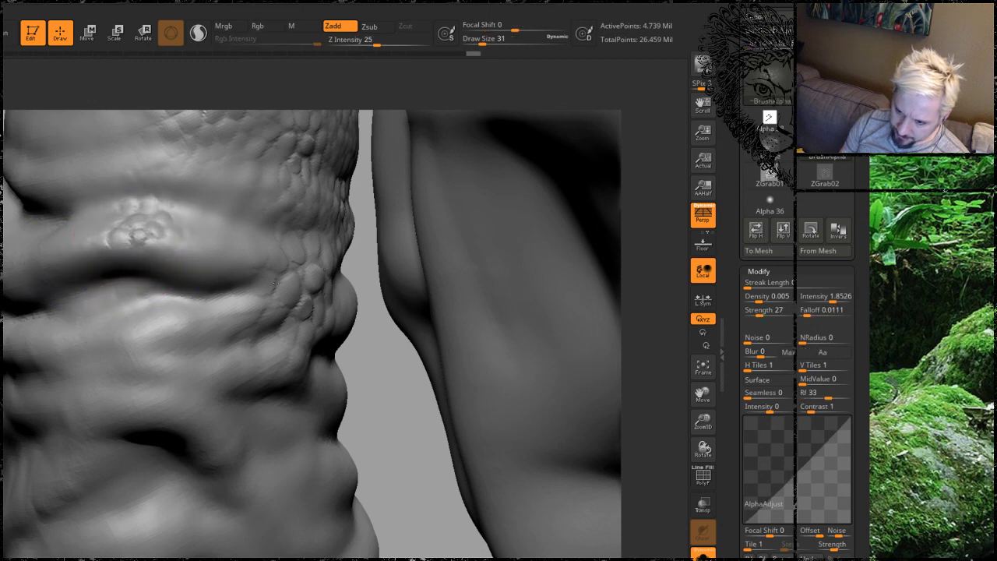
pyautogui.moveTo(230, 243); pyautogui.dragTo(218, 217)
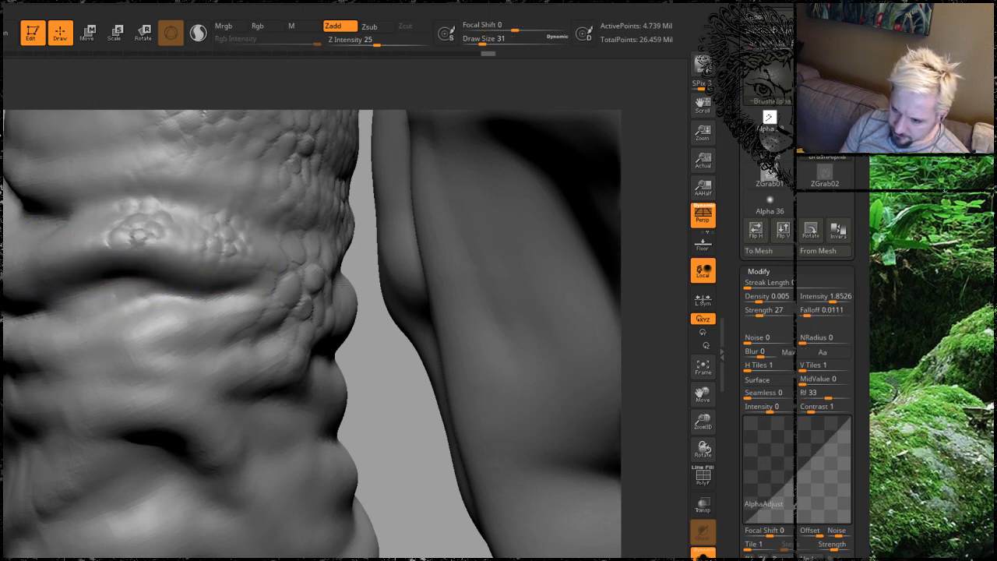
# Stamp small scale patches along the underside of the wrinkle fold and onto the fold just below it.
pyautogui.moveTo(398, 431); pyautogui.dragTo(249, 327)
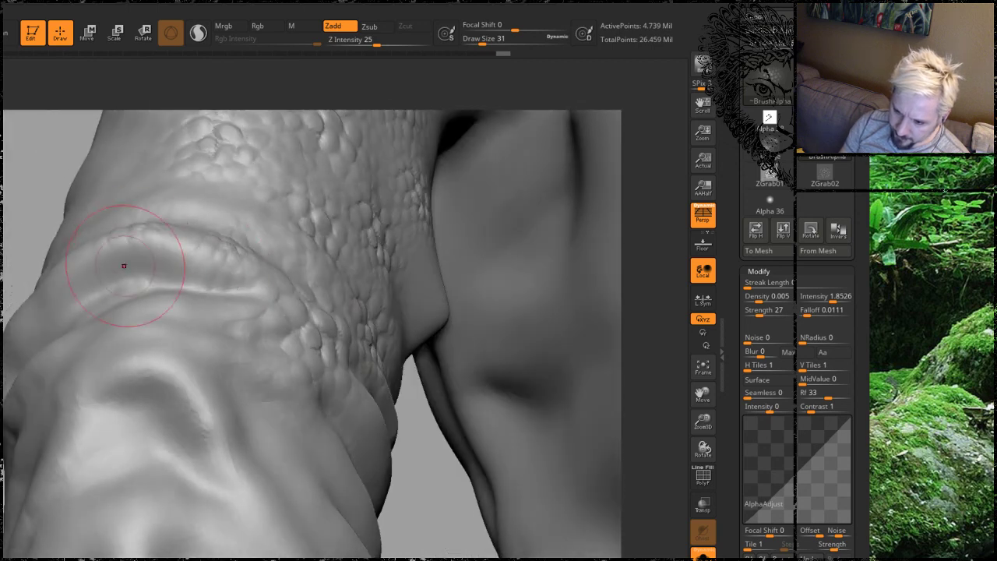
pyautogui.moveTo(137, 260); pyautogui.dragTo(165, 260)
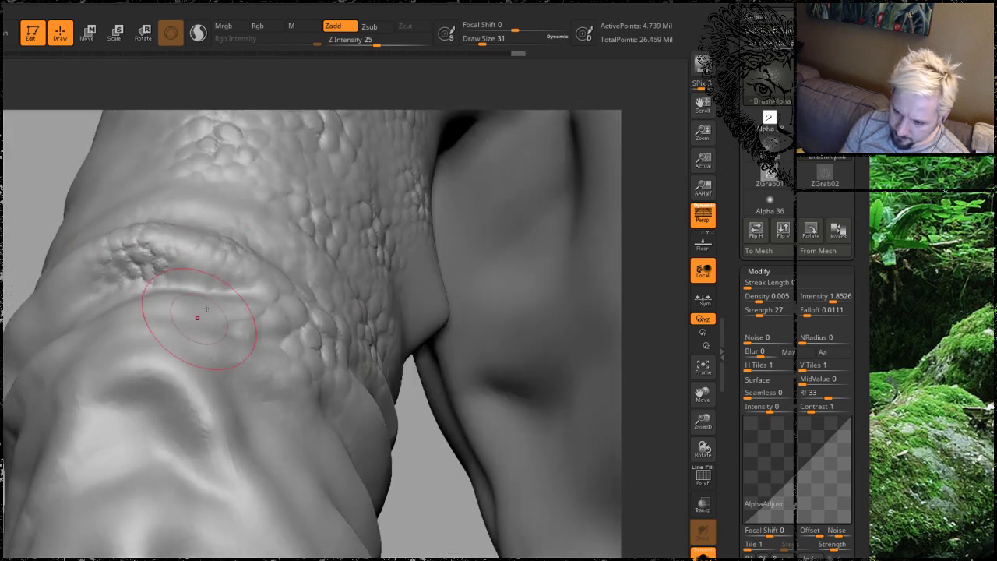
pyautogui.moveTo(34, 166); pyautogui.dragTo(105, 187)
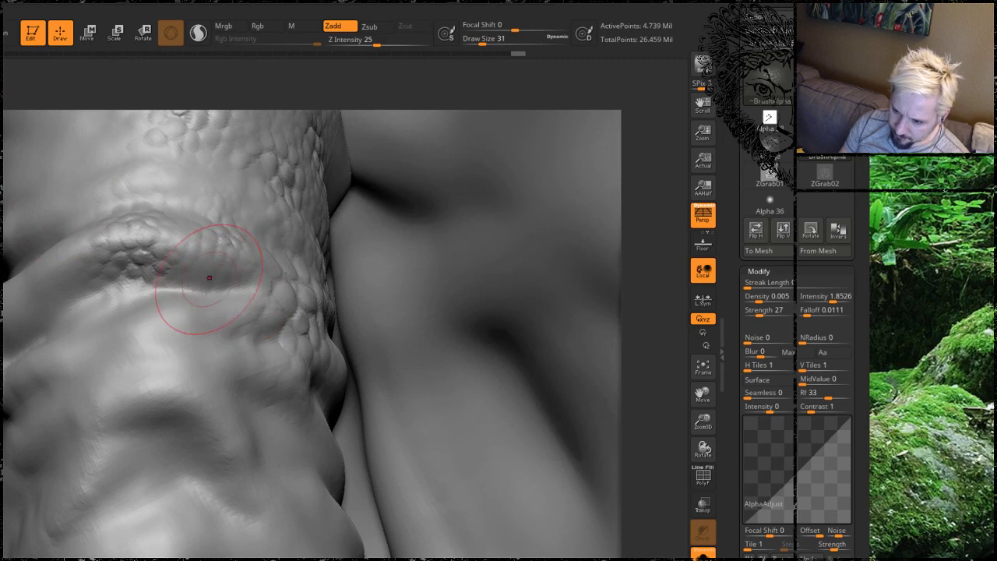
pyautogui.moveTo(209, 277); pyautogui.dragTo(222, 262)
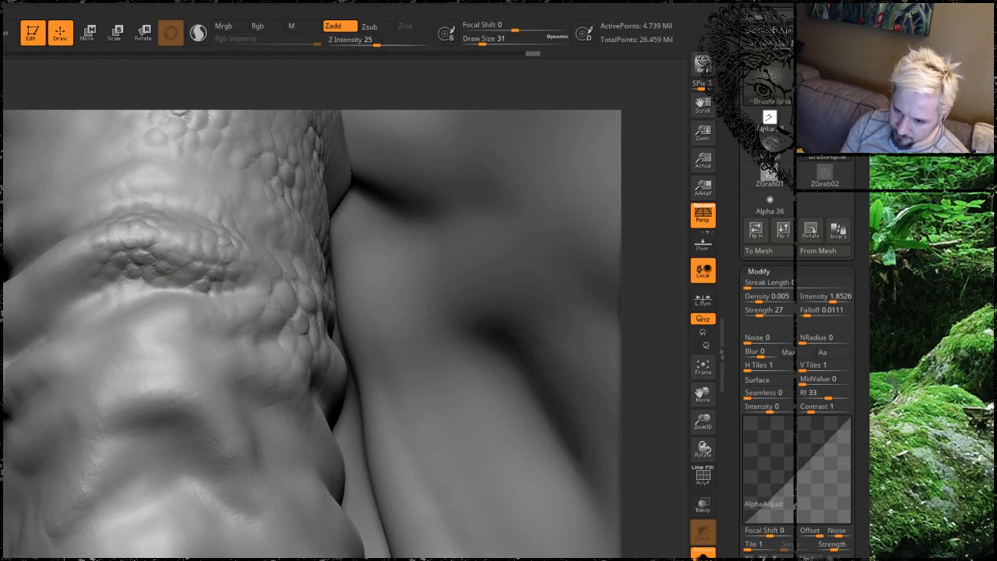
pyautogui.moveTo(222, 262); pyautogui.dragTo(198, 308, button='right')
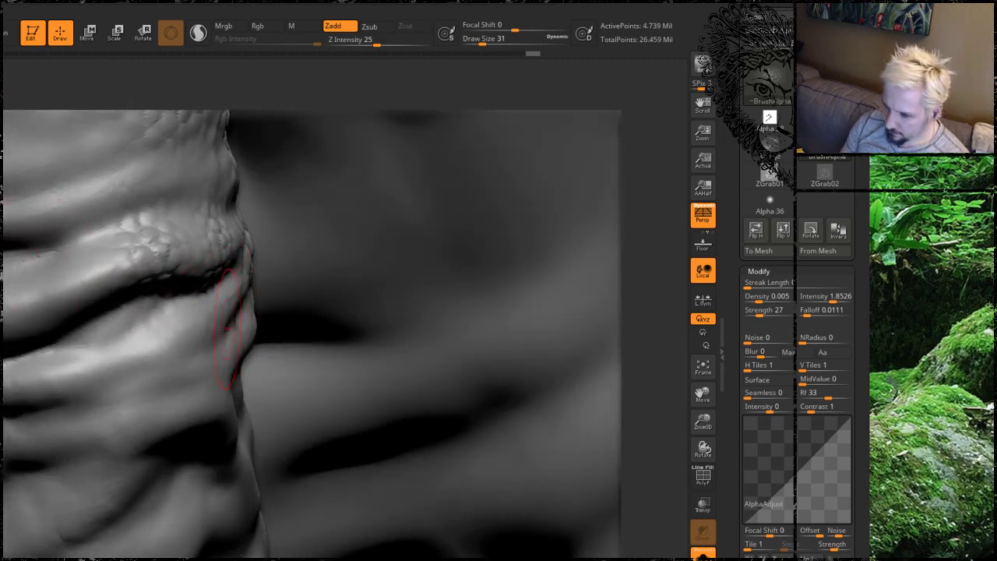
pyautogui.moveTo(134, 321); pyautogui.dragTo(185, 315)
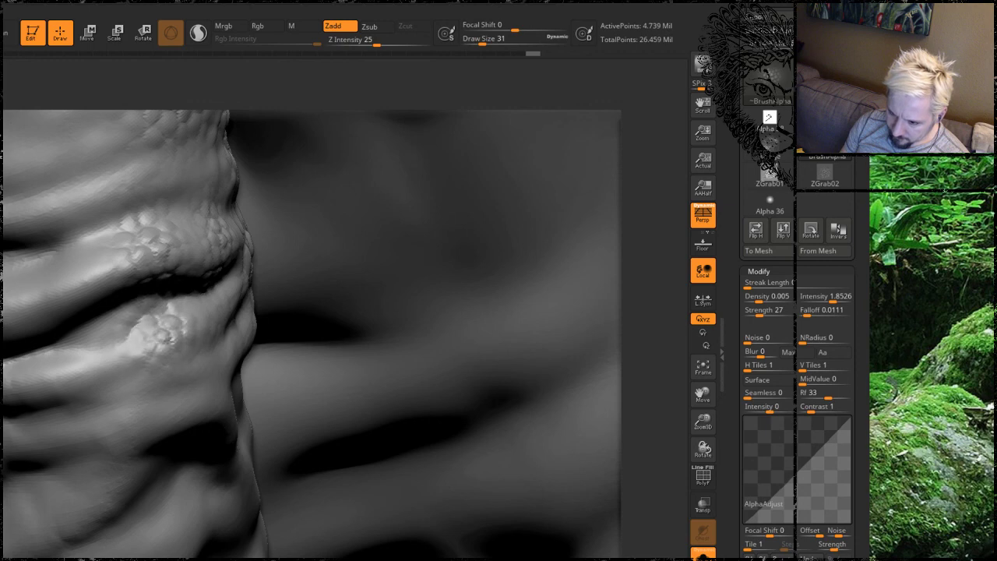
# Try Z Intensity 93 and 35 with test scale stamps below the wrinkle folds, undoing each stamp.
pyautogui.moveTo(257, 313); pyautogui.dragTo(159, 305, button='right')
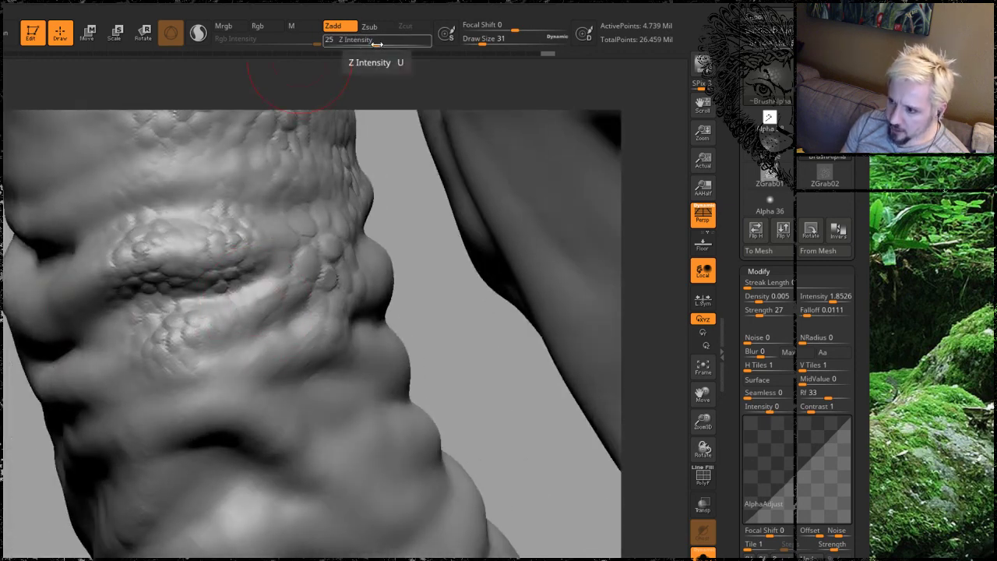
pyautogui.moveTo(382, 43); pyautogui.dragTo(420, 46)
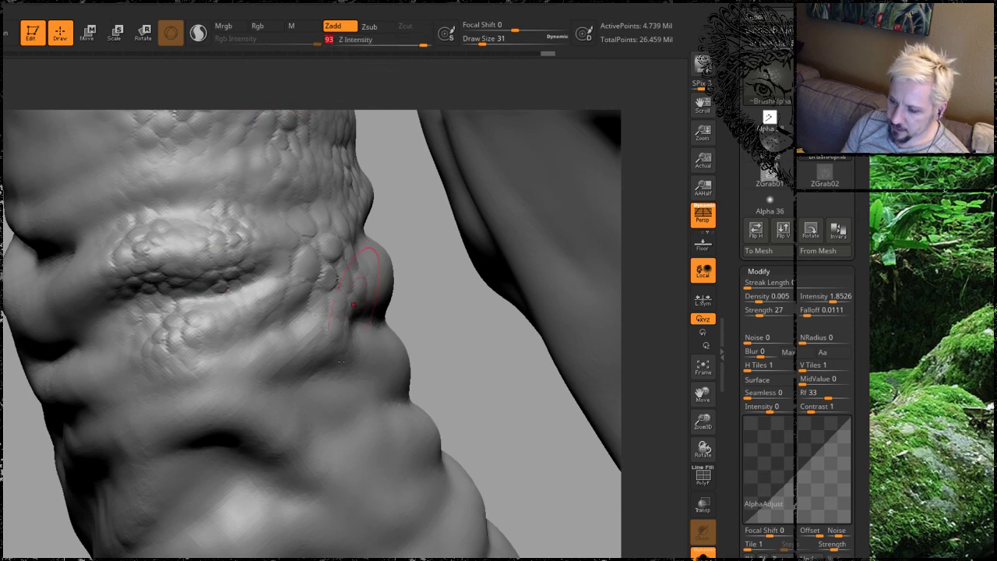
pyautogui.moveTo(282, 385); pyautogui.dragTo(235, 437)
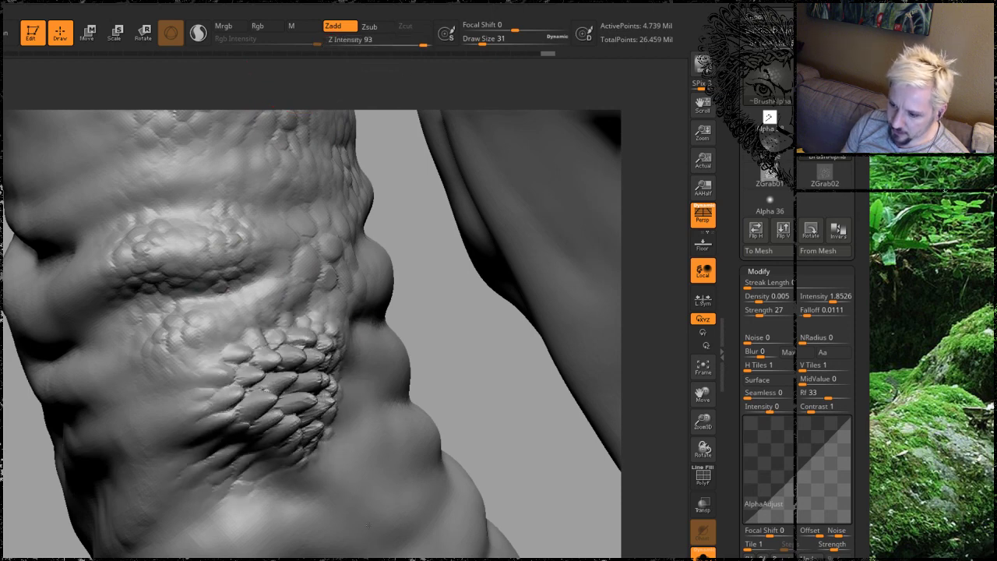
pyautogui.moveTo(444, 345); pyautogui.dragTo(417, 330)
pyautogui.hotkey('ctrl', 'z')
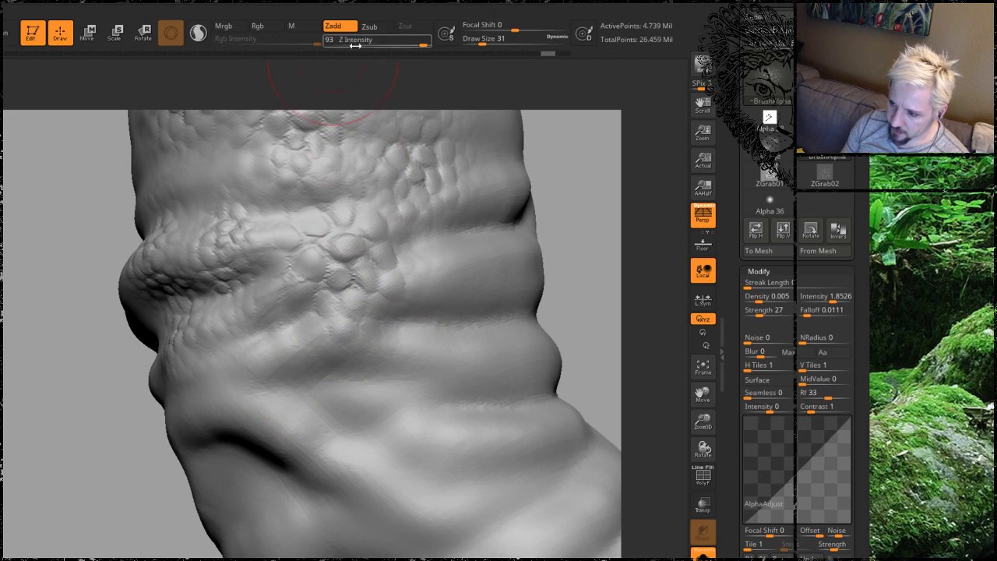
pyautogui.moveTo(424, 44); pyautogui.dragTo(385, 45)
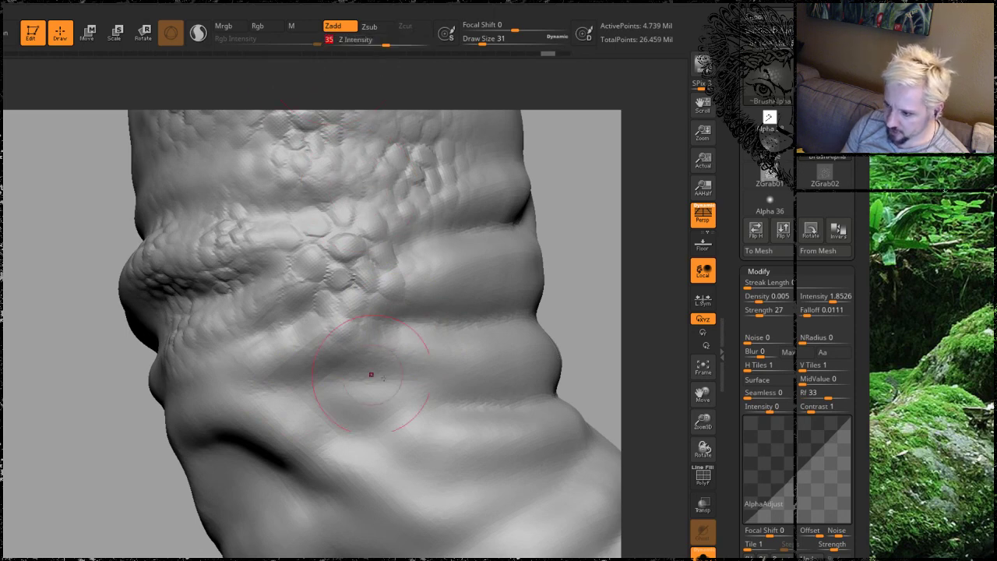
pyautogui.moveTo(376, 399); pyautogui.dragTo(388, 338)
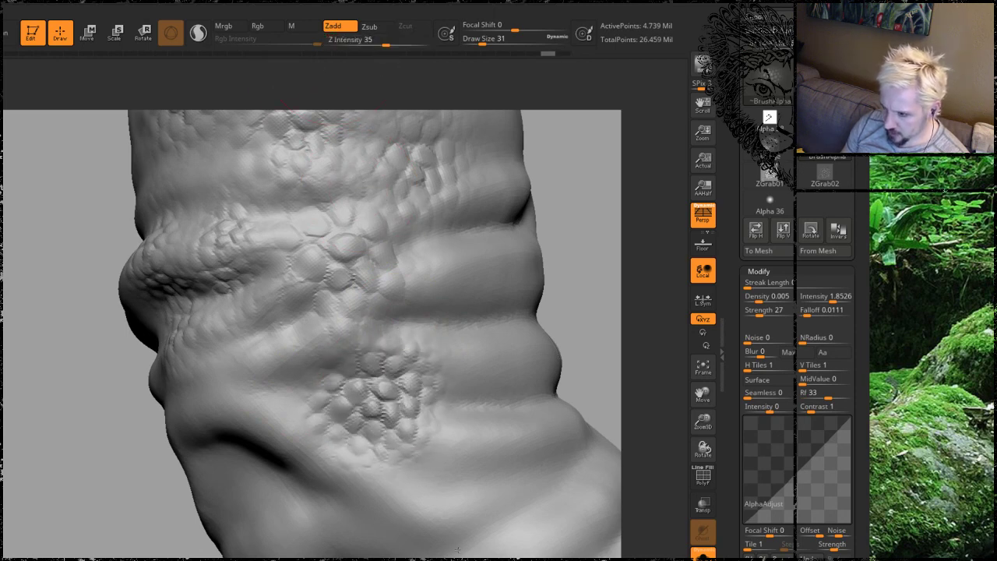
pyautogui.hotkey('ctrl', 'z')
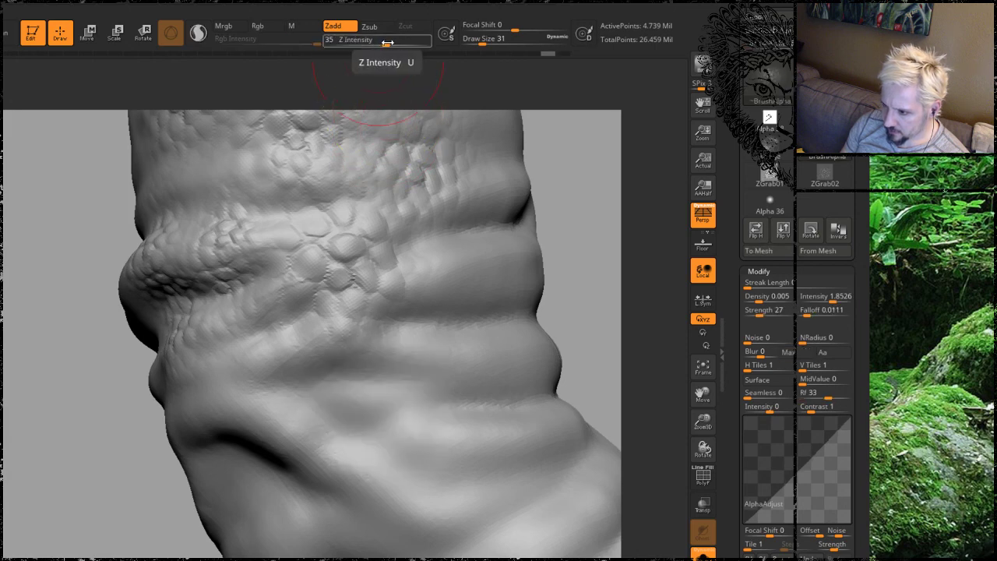
# Set the Z Intensity to 52 and stamp a large scale patch on the arm below the existing scales.
pyautogui.moveTo(386, 45); pyautogui.dragTo(394, 45)
pyautogui.moveTo(400, 405)
pyautogui.mouseDown()
pyautogui.moveTo(400, 374)
pyautogui.moveTo(342, 366)
pyautogui.mouseUp()
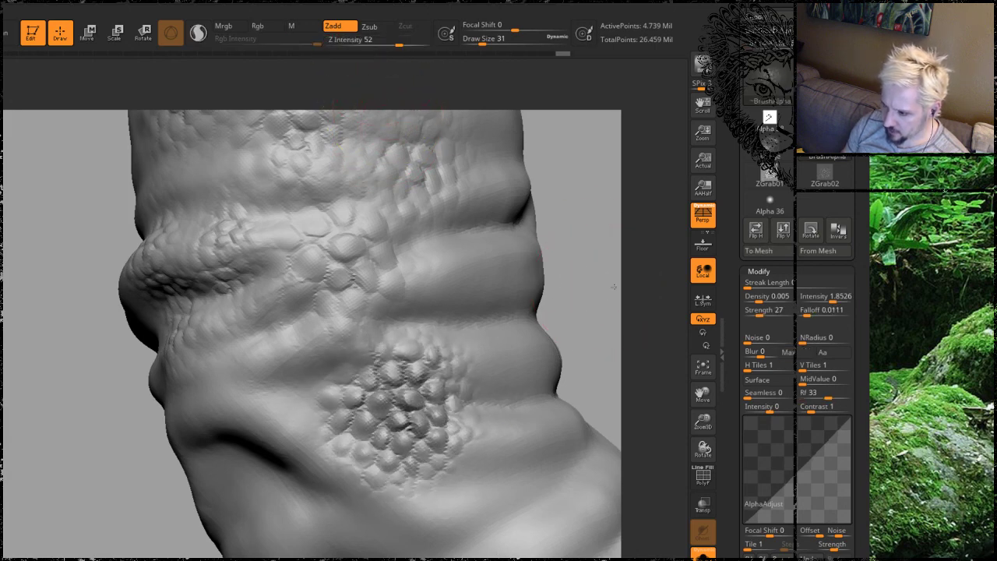
# Replace the large scale patch below the existing scales with one stamped at Z Intensity 40.
pyautogui.moveTo(614, 287)
pyautogui.mouseDown()
pyautogui.moveTo(574, 338)
pyautogui.moveTo(478, 396)
pyautogui.moveTo(508, 375)
pyautogui.mouseUp()
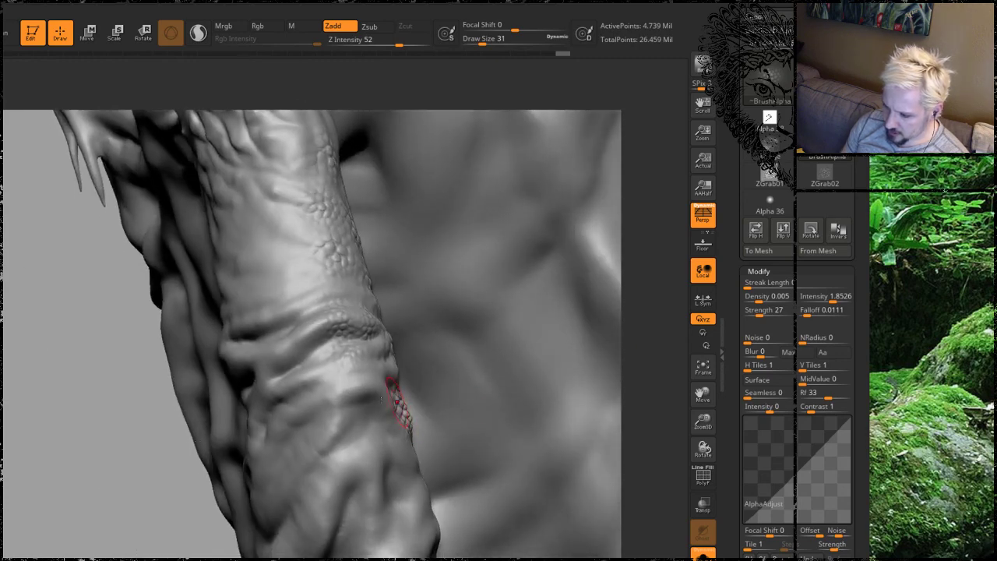
pyautogui.moveTo(103, 377)
pyautogui.mouseDown()
pyautogui.moveTo(55, 392)
pyautogui.moveTo(69, 398)
pyautogui.moveTo(149, 369)
pyautogui.moveTo(226, 456)
pyautogui.mouseUp()
pyautogui.moveTo(597, 224)
pyautogui.mouseDown()
pyautogui.moveTo(580, 335)
pyautogui.moveTo(572, 278)
pyautogui.moveTo(562, 273)
pyautogui.mouseUp()
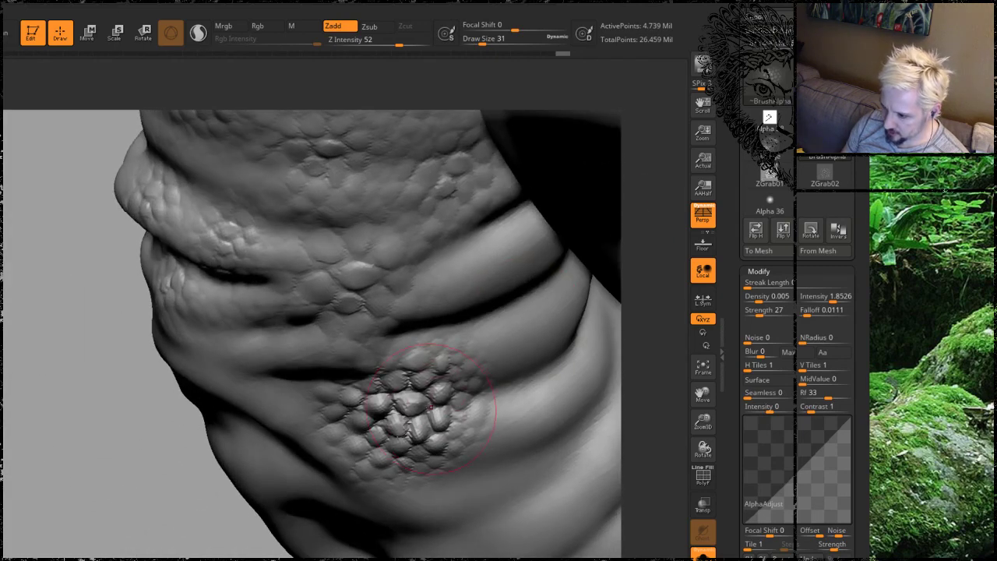
pyautogui.moveTo(126, 477)
pyautogui.mouseDown()
pyautogui.moveTo(119, 392)
pyautogui.moveTo(151, 382)
pyautogui.mouseUp()
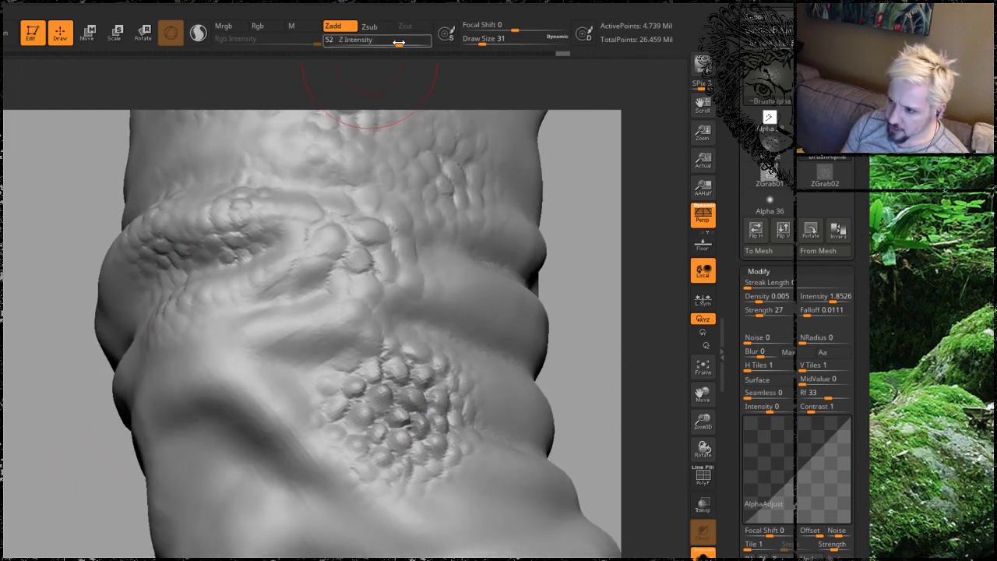
pyautogui.moveTo(398, 43); pyautogui.dragTo(393, 44)
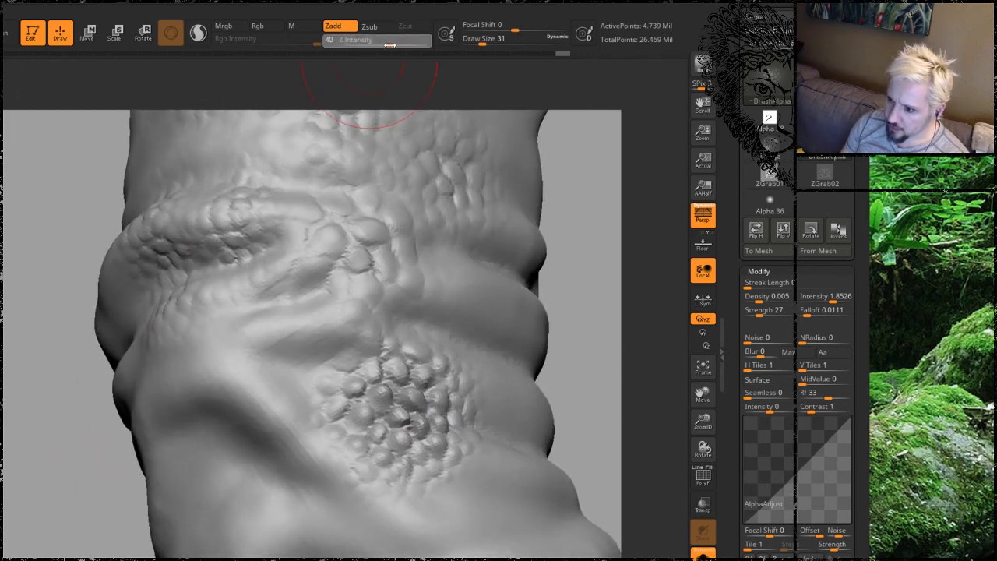
pyautogui.hotkey('ctrl', 'z')
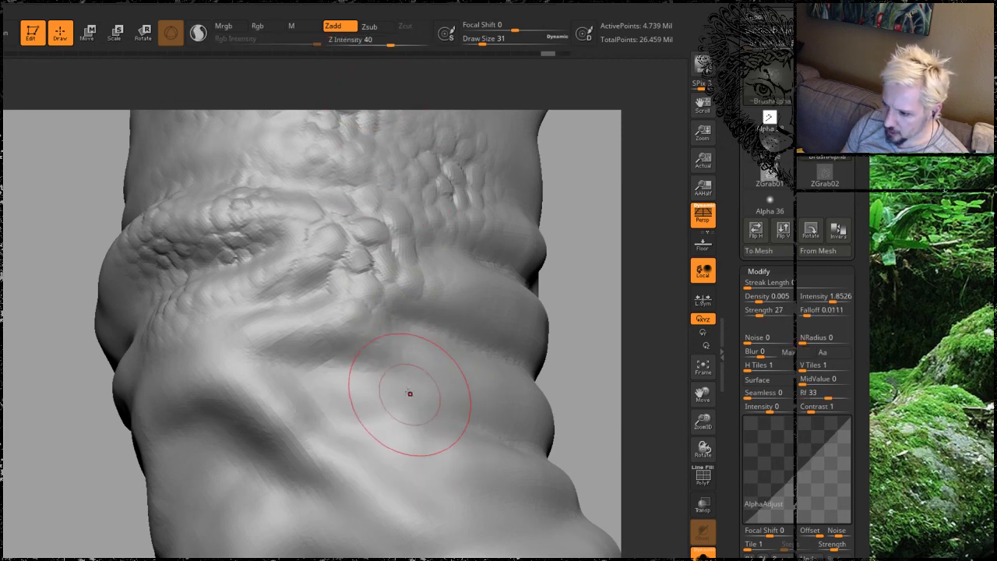
pyautogui.moveTo(410, 393)
pyautogui.mouseDown()
pyautogui.moveTo(393, 393)
pyautogui.moveTo(382, 374)
pyautogui.moveTo(401, 401)
pyautogui.mouseUp()
# Stamp overlapping scale patches across the bare wrinkle folds beside the new patch and up to the existing scales.
pyautogui.moveTo(559, 276); pyautogui.dragTo(506, 383)
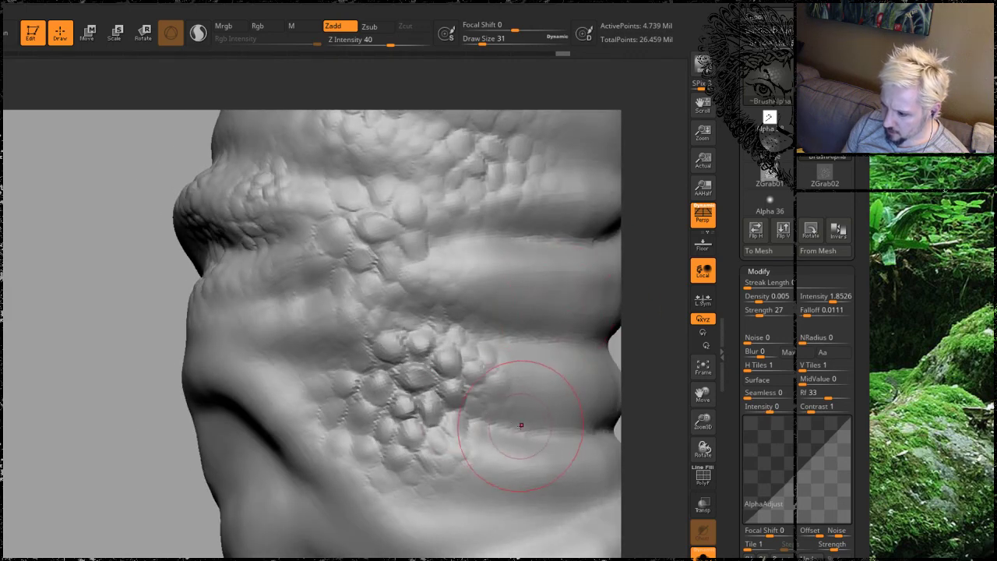
pyautogui.moveTo(537, 428)
pyautogui.mouseDown()
pyautogui.moveTo(506, 420)
pyautogui.moveTo(498, 405)
pyautogui.moveTo(506, 429)
pyautogui.mouseUp()
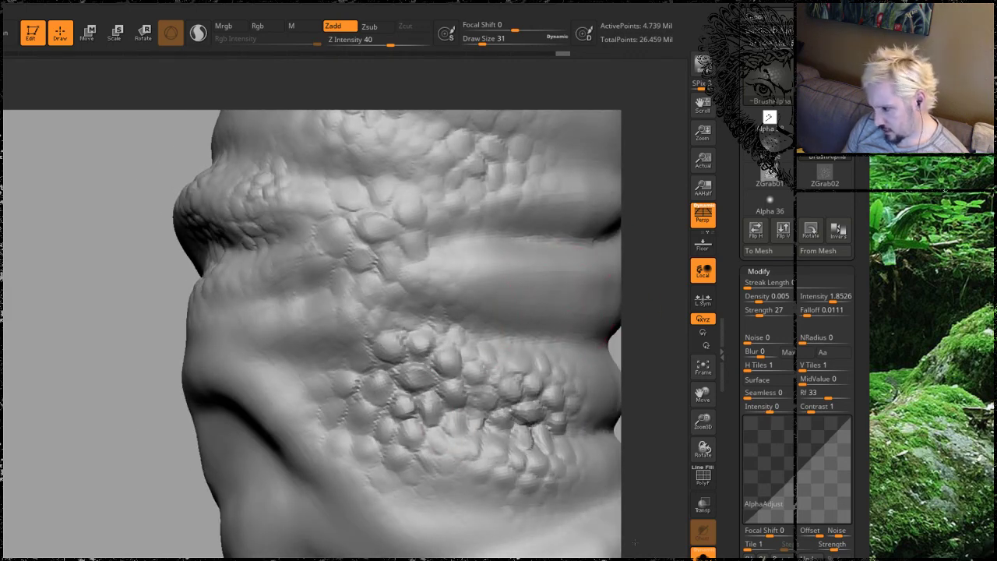
pyautogui.moveTo(477, 333)
pyautogui.mouseDown()
pyautogui.moveTo(522, 322)
pyautogui.moveTo(510, 335)
pyautogui.moveTo(506, 304)
pyautogui.mouseUp()
pyautogui.moveTo(459, 270)
pyautogui.mouseDown()
pyautogui.moveTo(518, 322)
pyautogui.moveTo(489, 302)
pyautogui.mouseUp()
pyautogui.moveTo(636, 289)
pyautogui.mouseDown()
pyautogui.moveTo(544, 258)
pyautogui.moveTo(553, 241)
pyautogui.moveTo(545, 265)
pyautogui.moveTo(576, 234)
pyautogui.mouseUp()
# Stamp scale patches below the raised wrinkle fold and continue them around the arm onto the neighbouring folds.
pyautogui.moveTo(129, 325); pyautogui.dragTo(226, 343)
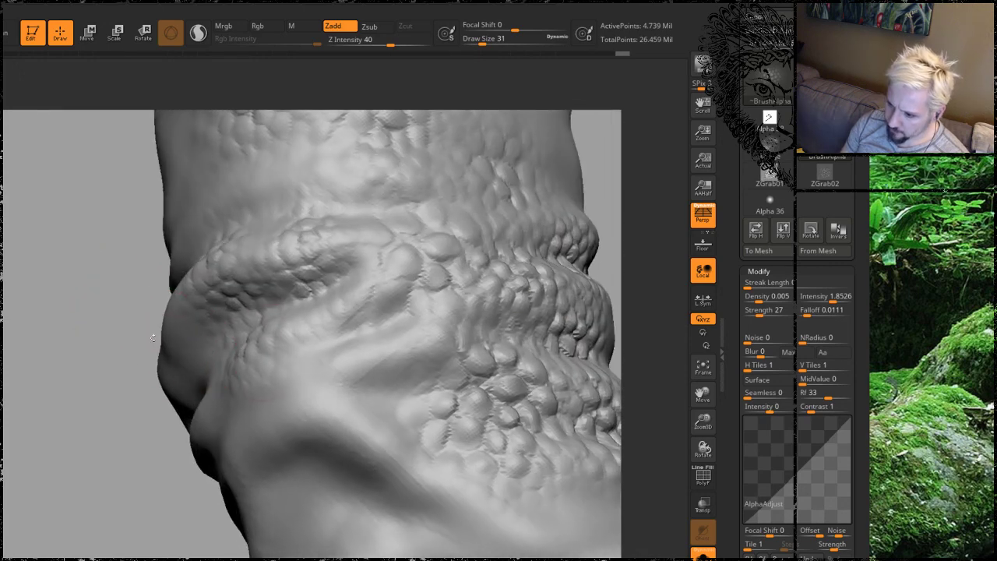
pyautogui.moveTo(387, 368)
pyautogui.mouseDown()
pyautogui.moveTo(413, 433)
pyautogui.moveTo(405, 498)
pyautogui.moveTo(393, 525)
pyautogui.moveTo(374, 534)
pyautogui.mouseUp()
pyautogui.moveTo(90, 458)
pyautogui.mouseDown()
pyautogui.moveTo(342, 438)
pyautogui.moveTo(285, 412)
pyautogui.moveTo(311, 389)
pyautogui.moveTo(281, 366)
pyautogui.mouseUp()
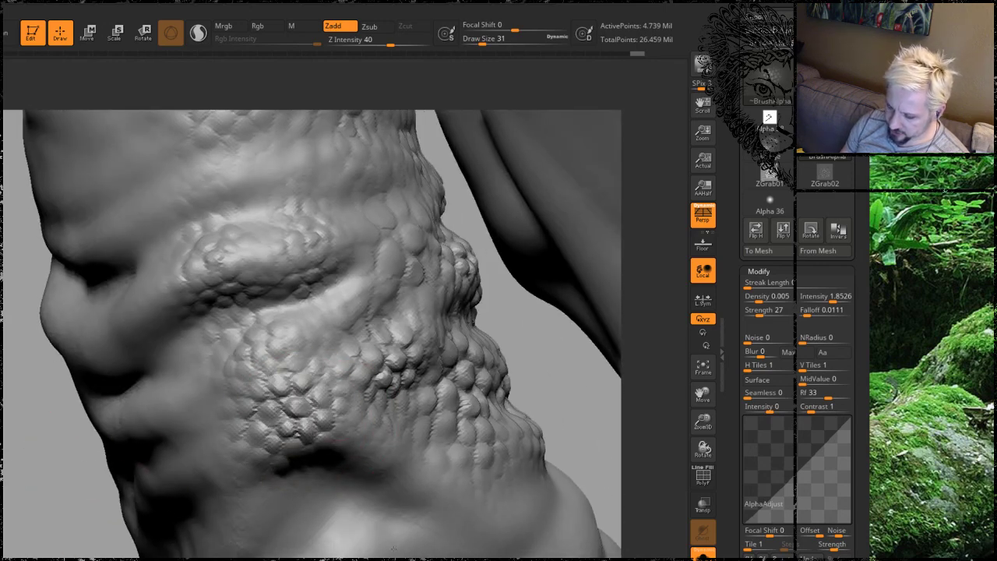
pyautogui.moveTo(55, 524)
pyautogui.mouseDown()
pyautogui.moveTo(93, 396)
pyautogui.moveTo(281, 236)
pyautogui.mouseUp()
pyautogui.moveTo(245, 223); pyautogui.dragTo(340, 333)
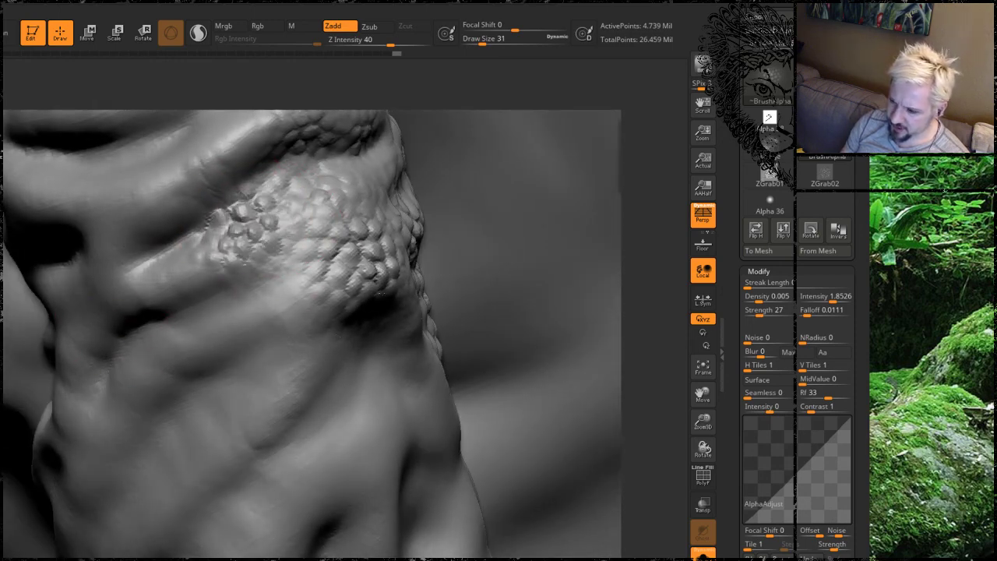
pyautogui.moveTo(659, 250)
pyautogui.mouseDown()
pyautogui.moveTo(628, 301)
pyautogui.moveTo(654, 281)
pyautogui.moveTo(611, 290)
pyautogui.mouseUp()
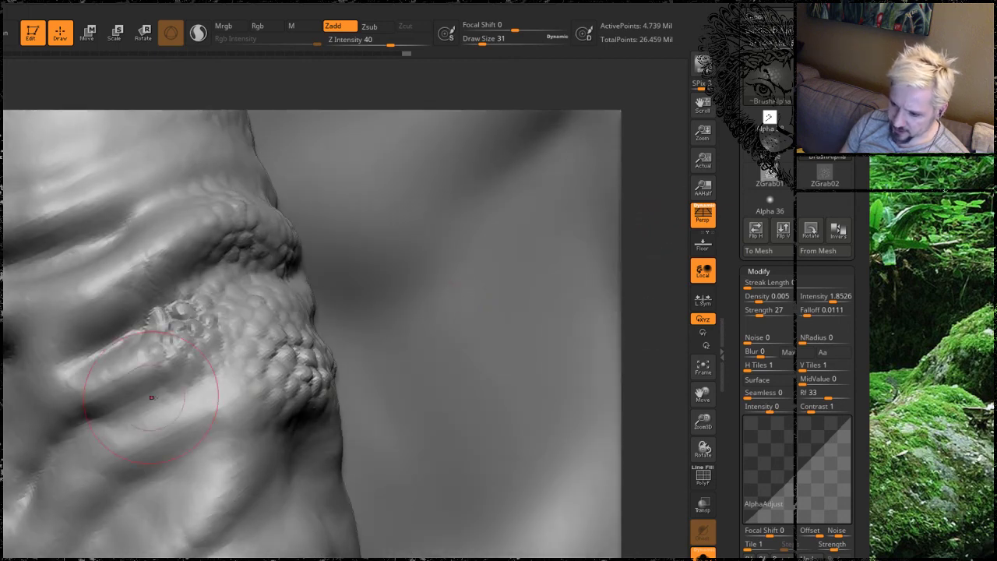
pyautogui.moveTo(183, 402)
pyautogui.mouseDown()
pyautogui.moveTo(175, 393)
pyautogui.moveTo(194, 405)
pyautogui.moveTo(179, 420)
pyautogui.moveTo(226, 432)
pyautogui.mouseUp()
# Fill the bare gaps along the lower edge of the scale area with more overlapping scale stamps.
pyautogui.moveTo(660, 386); pyautogui.dragTo(400, 342)
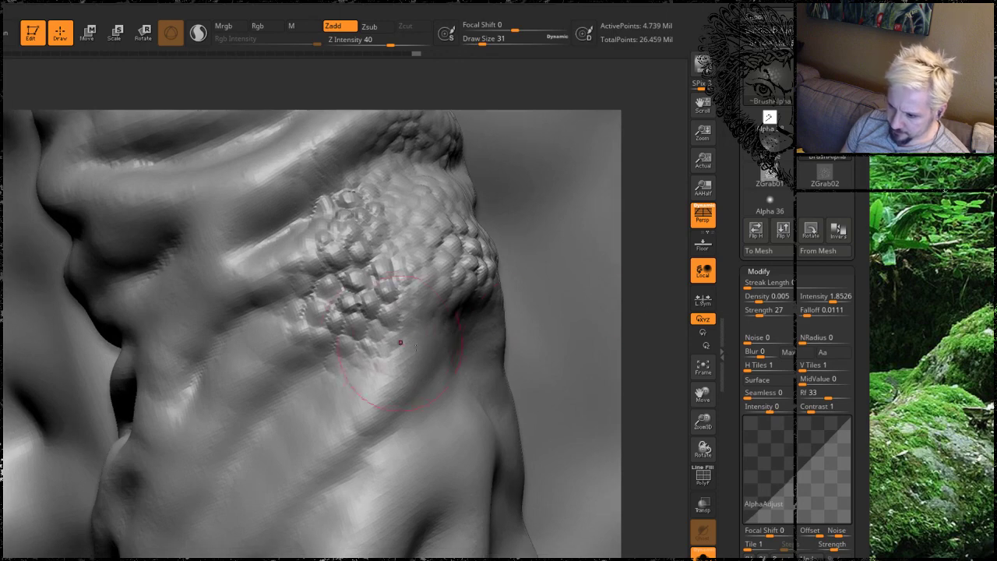
pyautogui.moveTo(679, 329); pyautogui.dragTo(553, 350)
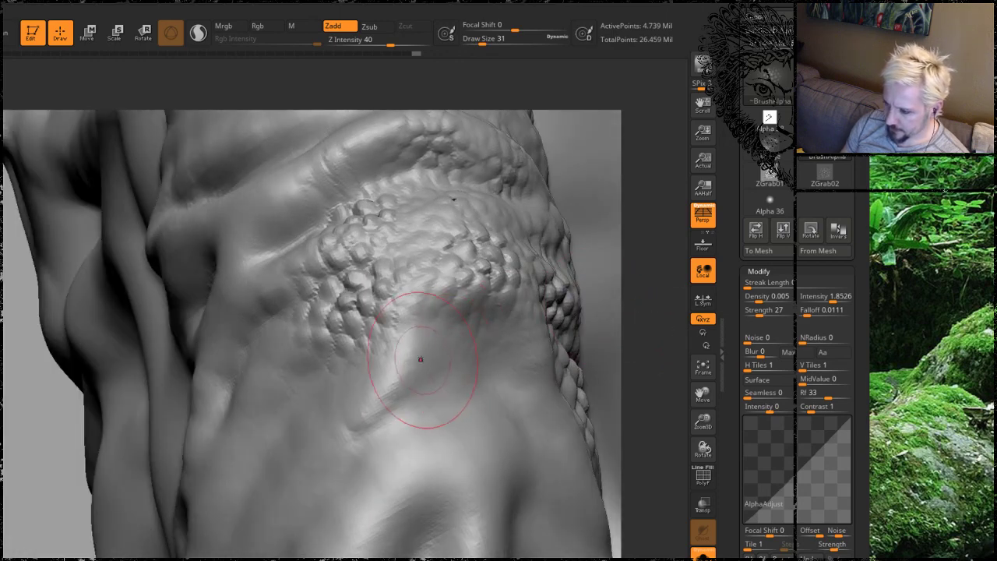
pyautogui.moveTo(422, 358)
pyautogui.mouseDown()
pyautogui.moveTo(480, 445)
pyautogui.moveTo(533, 501)
pyautogui.mouseUp()
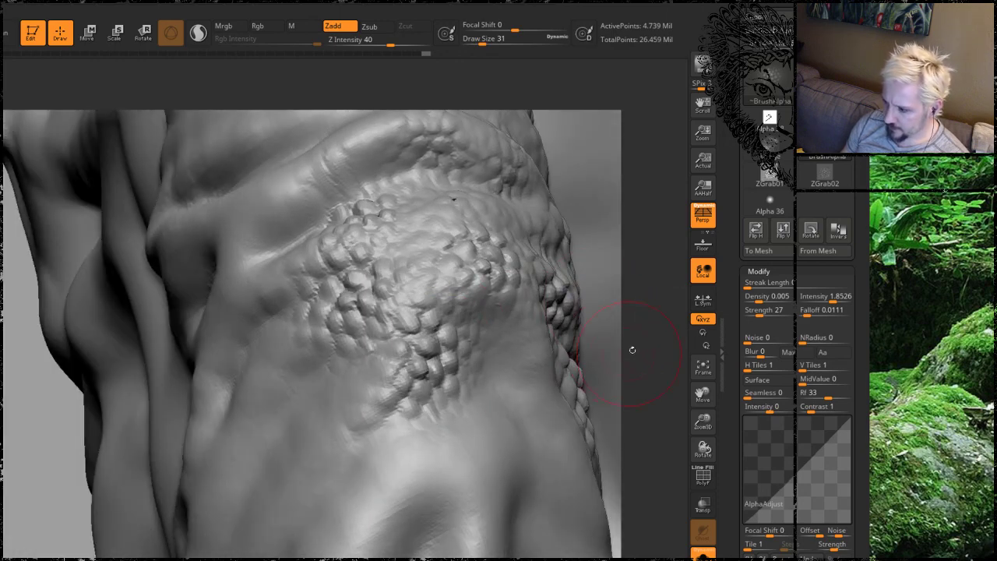
pyautogui.moveTo(632, 350); pyautogui.dragTo(585, 412)
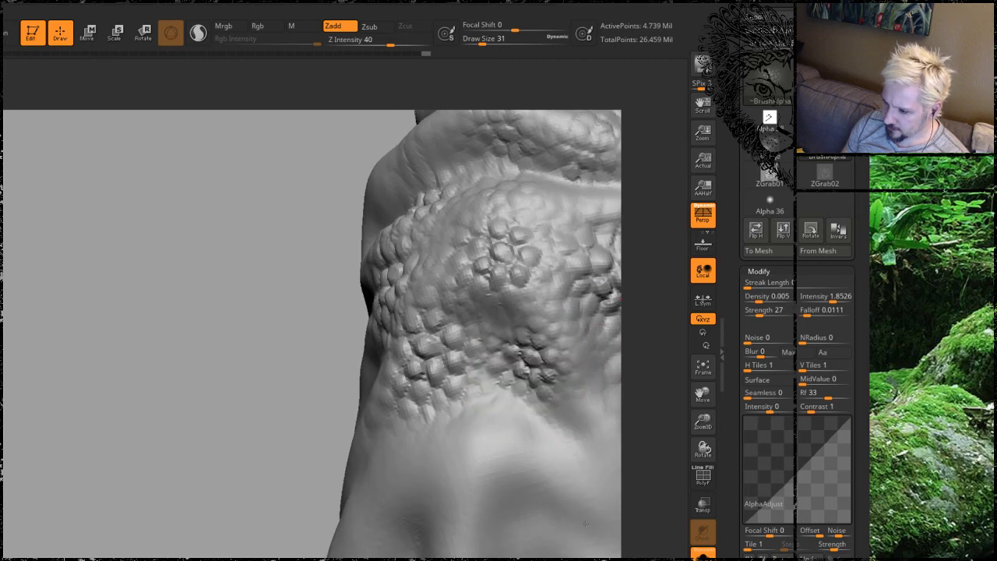
pyautogui.moveTo(585, 523); pyautogui.dragTo(593, 546)
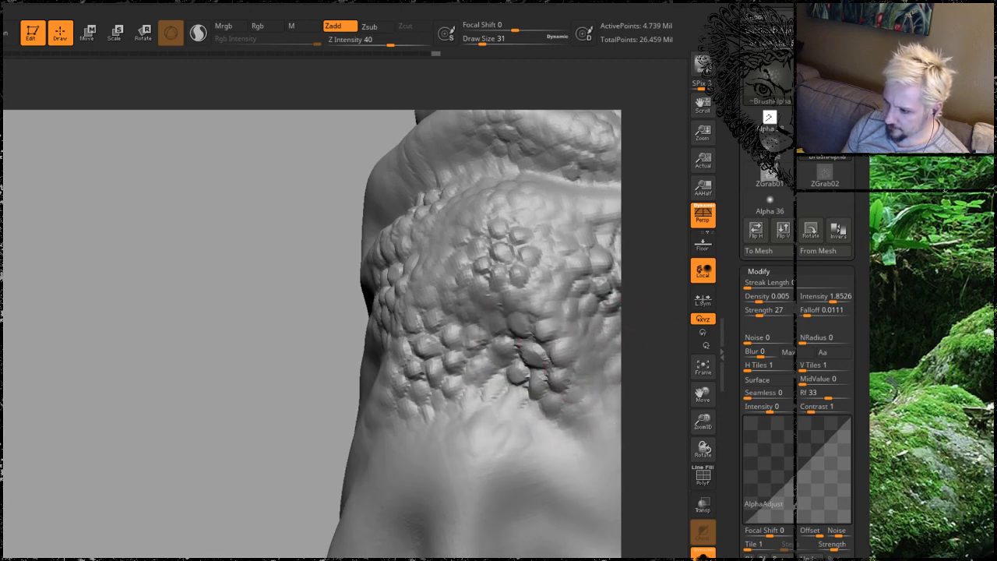
pyautogui.moveTo(629, 330)
pyautogui.mouseDown()
pyautogui.moveTo(658, 352)
pyautogui.moveTo(647, 354)
pyautogui.mouseUp()
pyautogui.moveTo(518, 481); pyautogui.dragTo(498, 424)
# Compare the scaled arm with the long-neck-turtle.jpg reference photo.
pyautogui.keyDown('alt'); pyautogui.moveTo(652, 428); pyautogui.dragTo(643, 350); pyautogui.keyUp('alt')
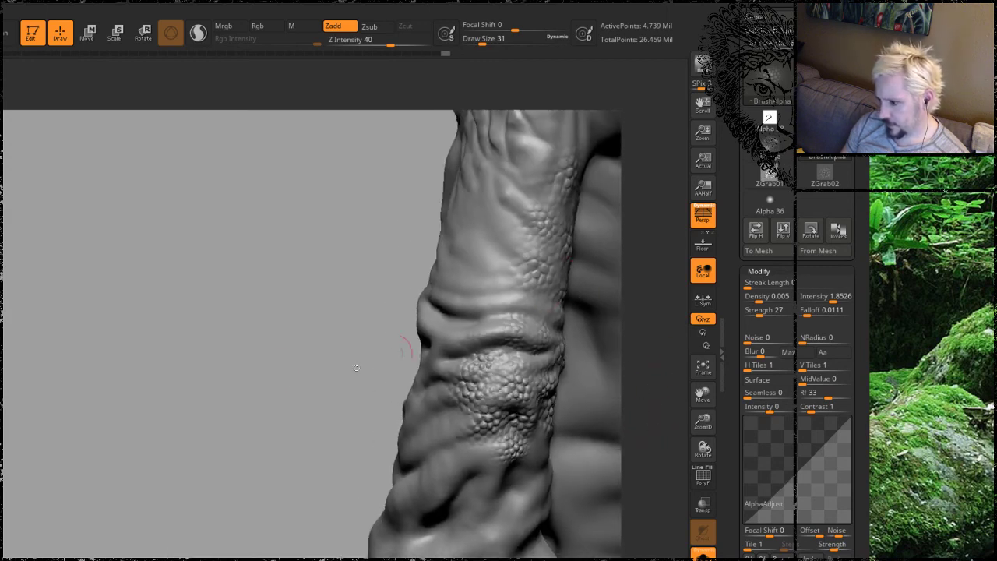
pyautogui.moveTo(262, 359)
pyautogui.keyDown('alt'); pyautogui.mouseDown()
pyautogui.moveTo(179, 263)
pyautogui.moveTo(174, 280)
pyautogui.moveTo(156, 278)
pyautogui.mouseUp(); pyautogui.keyUp('alt')
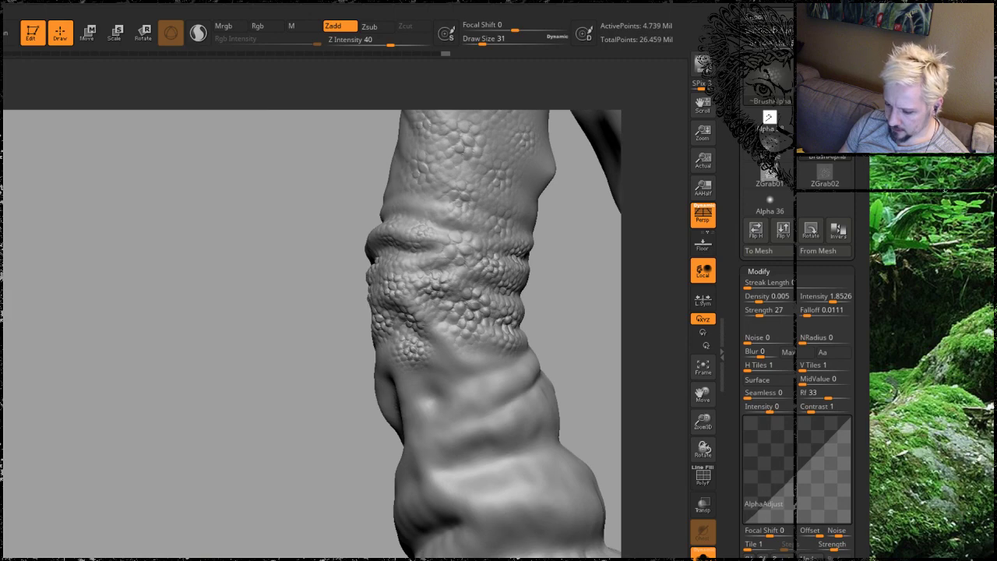
pyautogui.click(290, 558)
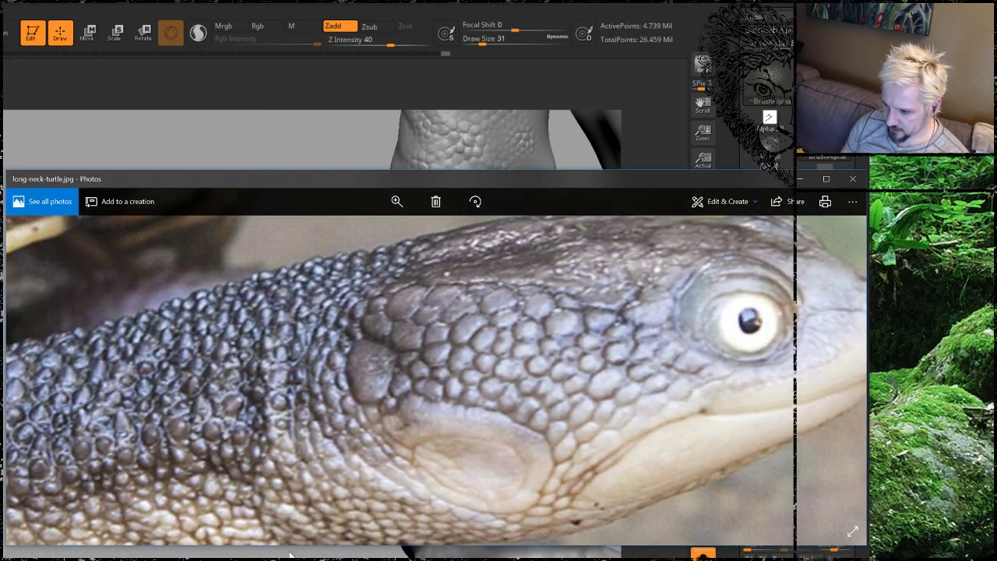
pyautogui.moveTo(428, 179); pyautogui.dragTo(523, 380)
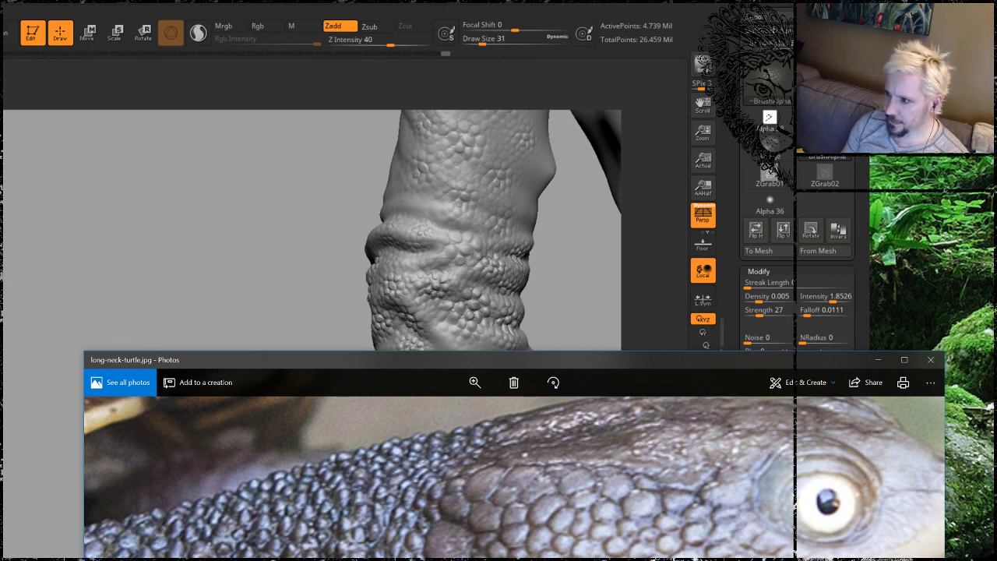
pyautogui.click(427, 2)
pyautogui.moveTo(426, 2); pyautogui.dragTo(510, 7)
# Switch to a sculpting brush without the scale alpha and reduce its size to fit single scales below the raised fold.
pyautogui.moveTo(312, 282); pyautogui.dragTo(340, 283)
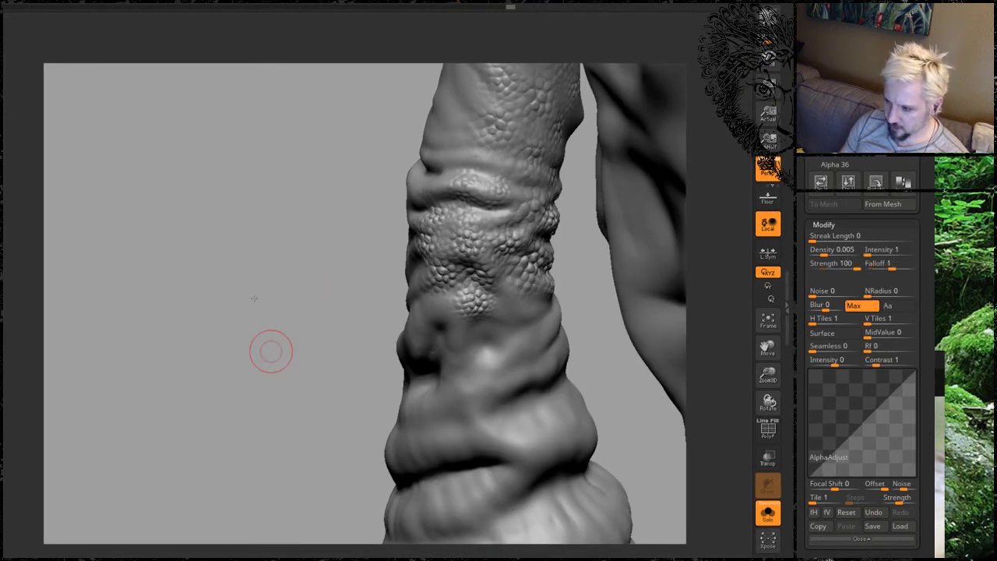
pyautogui.keyDown('ctrl'); pyautogui.moveTo(251, 290); pyautogui.dragTo(229, 374, button='right'); pyautogui.keyUp('ctrl')
pyautogui.moveTo(148, 187)
pyautogui.keyDown('alt'); pyautogui.mouseDown(button='right')
pyautogui.moveTo(175, 421)
pyautogui.moveTo(171, 550)
pyautogui.mouseUp(button='right'); pyautogui.keyUp('alt')
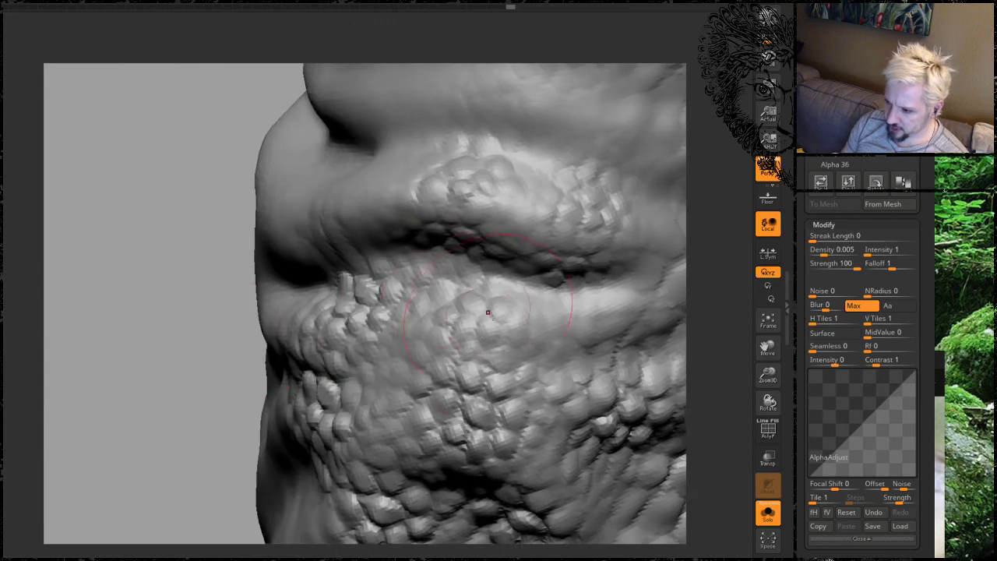
pyautogui.press('space')
pyautogui.moveTo(481, 335); pyautogui.dragTo(471, 335)
pyautogui.keyDown('alt'); pyautogui.moveTo(134, 322); pyautogui.dragTo(111, 310, button='right'); pyautogui.keyUp('alt')
pyautogui.moveTo(111, 310)
pyautogui.mouseDown()
pyautogui.moveTo(555, 327)
pyautogui.moveTo(532, 331)
pyautogui.mouseUp()
pyautogui.press('space')
# Build up individual scales one by one in the flat gaps between the stamped patches below the raised fold.
pyautogui.moveTo(577, 255); pyautogui.dragTo(581, 263)
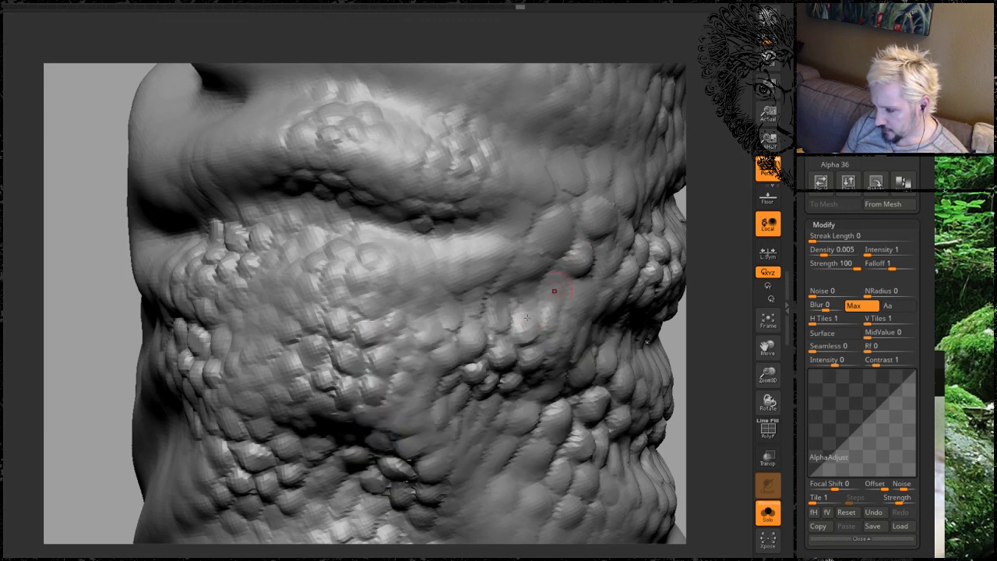
pyautogui.moveTo(503, 318); pyautogui.dragTo(501, 314)
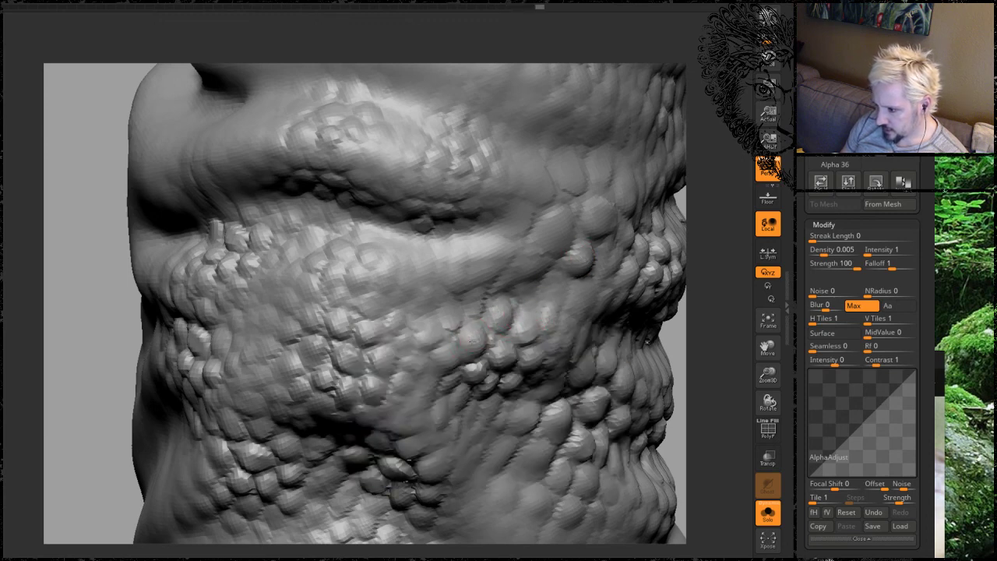
pyautogui.click(452, 316)
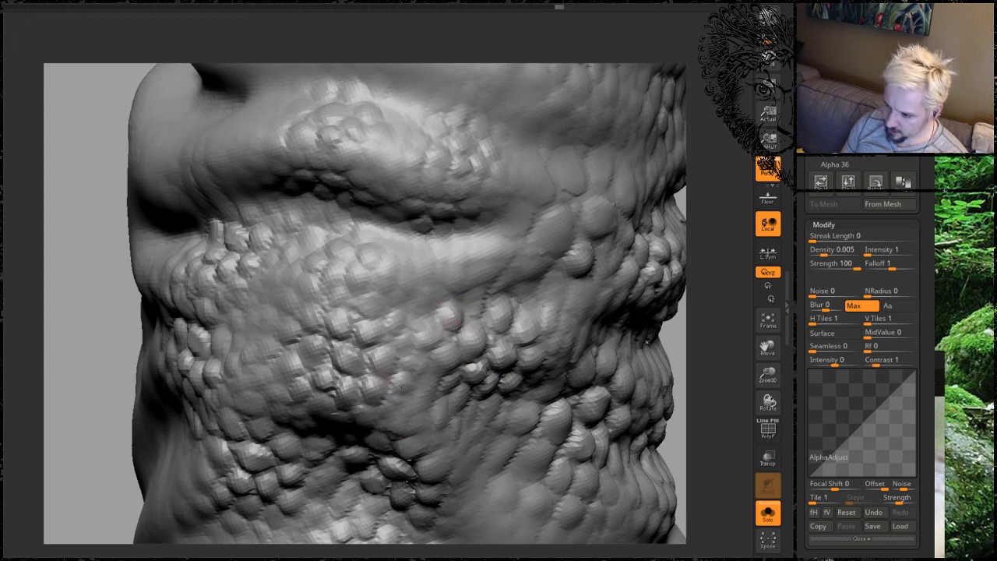
pyautogui.click(401, 383)
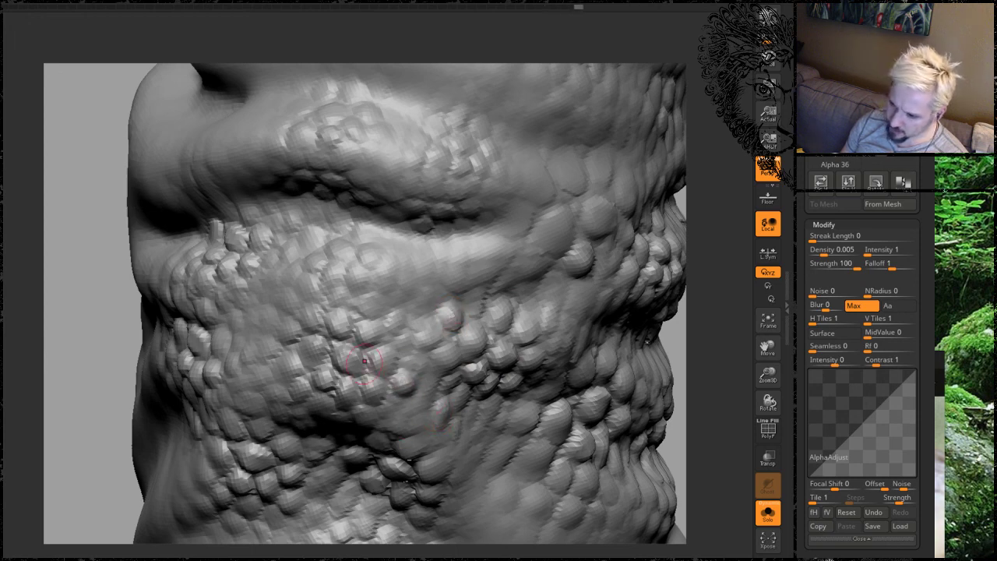
pyautogui.click(370, 305)
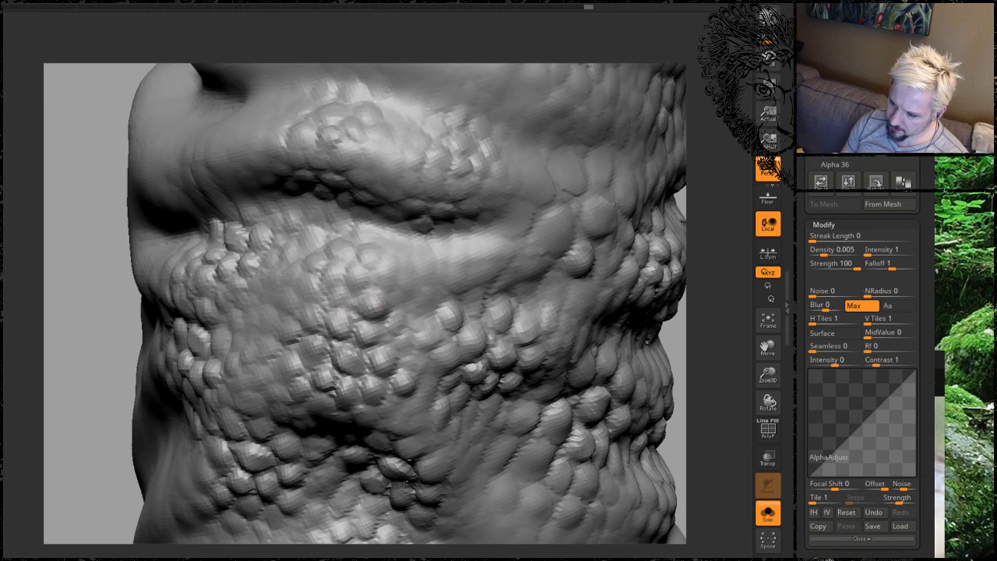
# Switch back to the scale stamping brush for the bare wrinkle fold above the scale patch on the arm's side.
pyautogui.moveTo(681, 358)
pyautogui.keyDown('alt'); pyautogui.mouseDown()
pyautogui.moveTo(559, 333)
pyautogui.moveTo(539, 358)
pyautogui.moveTo(580, 351)
pyautogui.moveTo(545, 345)
pyautogui.moveTo(646, 348)
pyautogui.mouseUp(); pyautogui.keyUp('alt')
pyautogui.moveTo(111, 540); pyautogui.dragTo(125, 540)
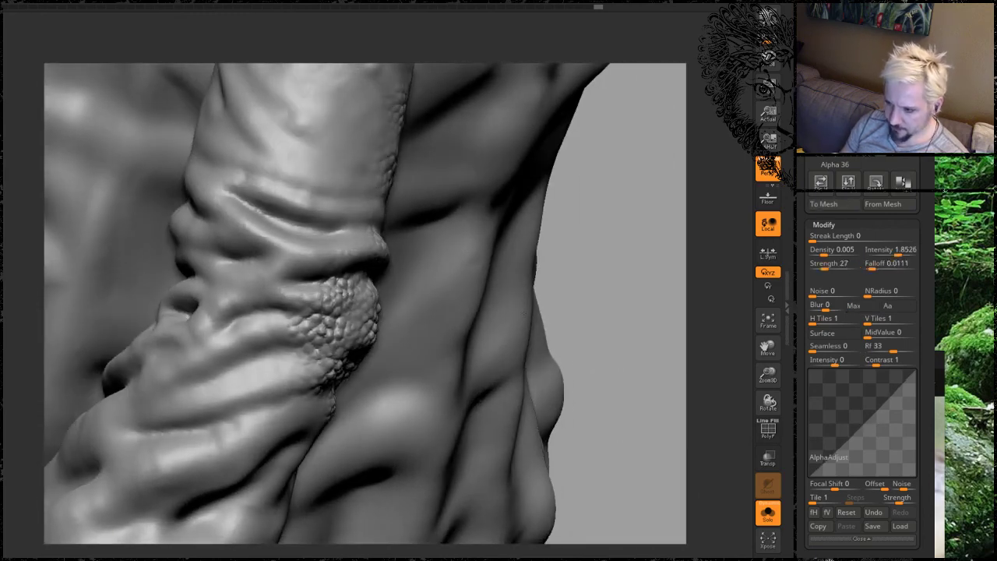
pyautogui.moveTo(615, 250)
pyautogui.keyDown('alt'); pyautogui.mouseDown()
pyautogui.moveTo(605, 317)
pyautogui.moveTo(617, 315)
pyautogui.moveTo(632, 401)
pyautogui.mouseUp(); pyautogui.keyUp('alt')
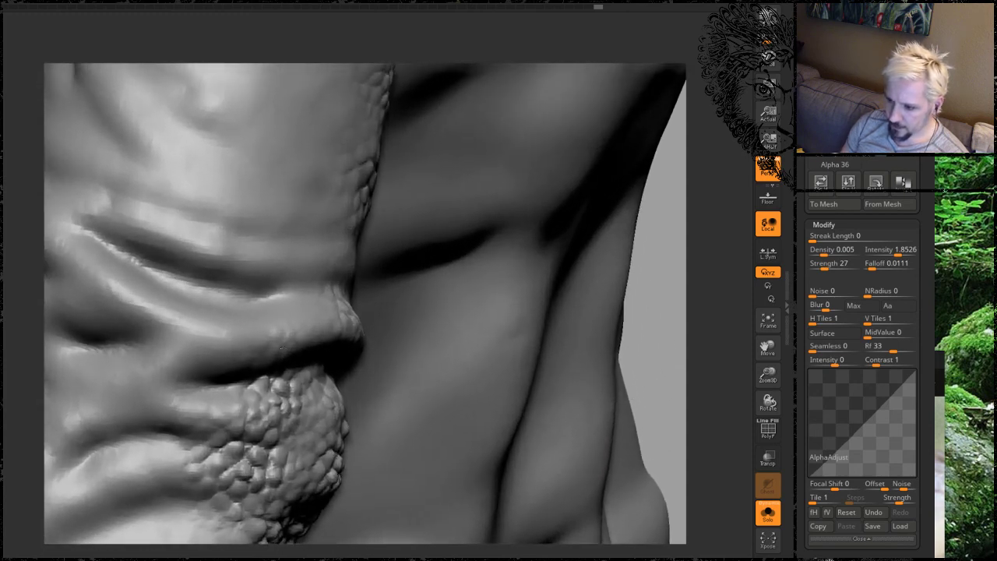
# Stamp Alpha 36 scales with the Standard brush and DragRect stroke over the smooth skin folds on the limb's side.
pyautogui.moveTo(664, 265); pyautogui.dragTo(390, 336)
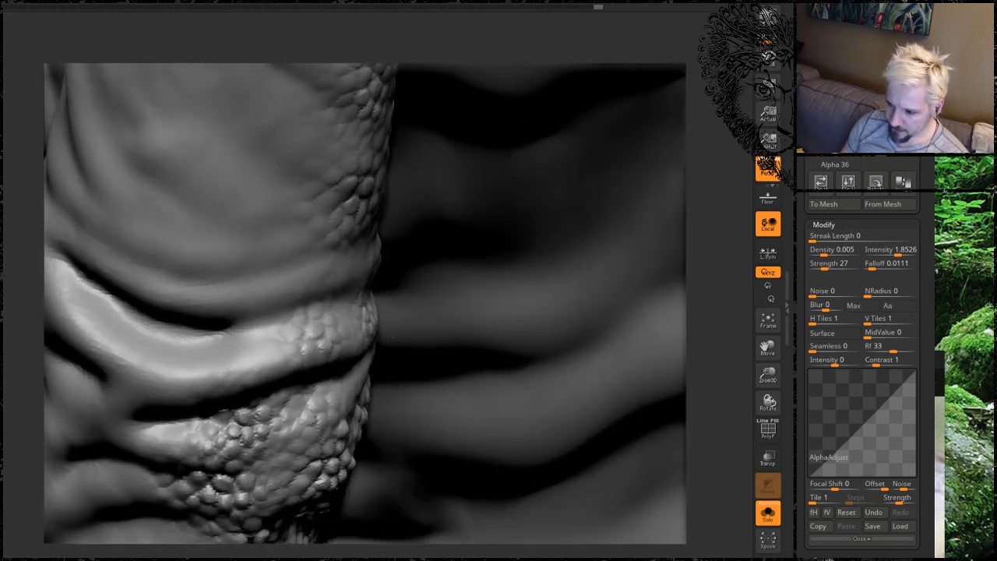
pyautogui.moveTo(261, 390); pyautogui.dragTo(265, 416)
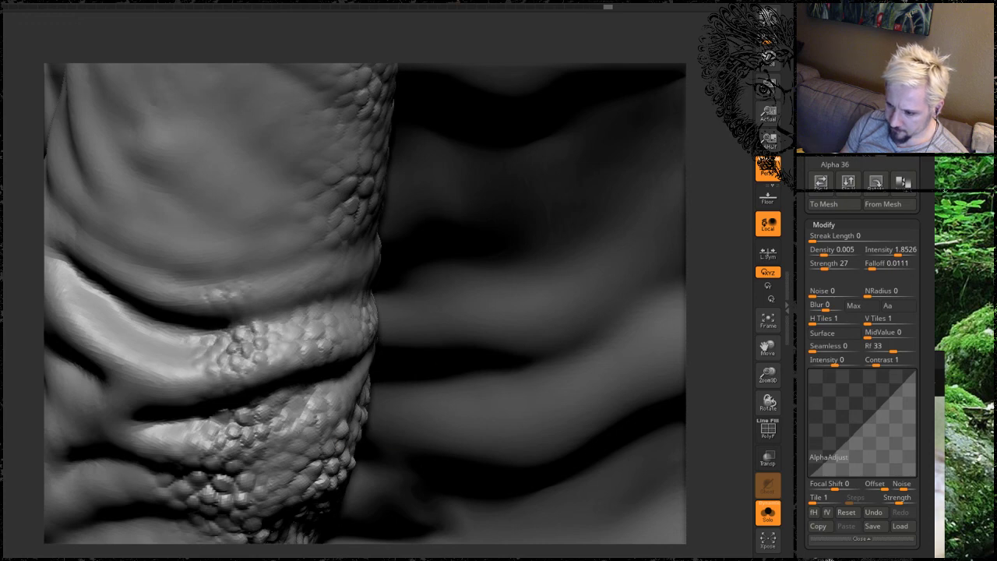
pyautogui.moveTo(718, 235); pyautogui.dragTo(522, 268)
pyautogui.moveTo(279, 276)
pyautogui.mouseDown()
pyautogui.moveTo(289, 269)
pyautogui.moveTo(257, 257)
pyautogui.moveTo(299, 253)
pyautogui.mouseUp()
pyautogui.moveTo(715, 225); pyautogui.dragTo(445, 257)
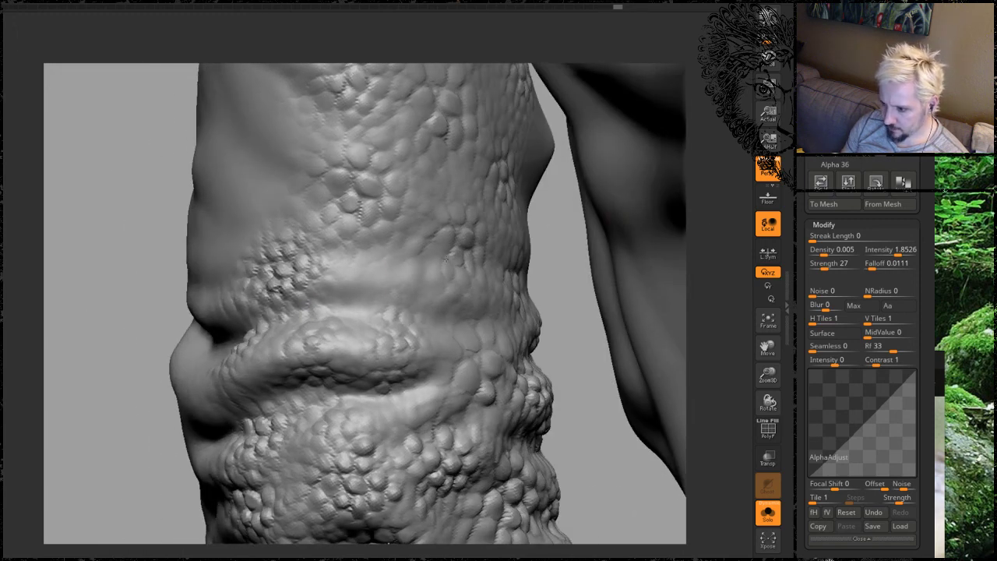
# Fill the bare skin above and around the limb's protruding fold with overlapping scale stamps, working around its side.
pyautogui.moveTo(375, 283)
pyautogui.mouseDown()
pyautogui.moveTo(335, 264)
pyautogui.moveTo(365, 249)
pyautogui.moveTo(389, 308)
pyautogui.mouseUp()
pyautogui.moveTo(706, 293)
pyautogui.mouseDown()
pyautogui.moveTo(433, 326)
pyautogui.moveTo(445, 307)
pyautogui.moveTo(412, 327)
pyautogui.moveTo(455, 261)
pyautogui.mouseUp()
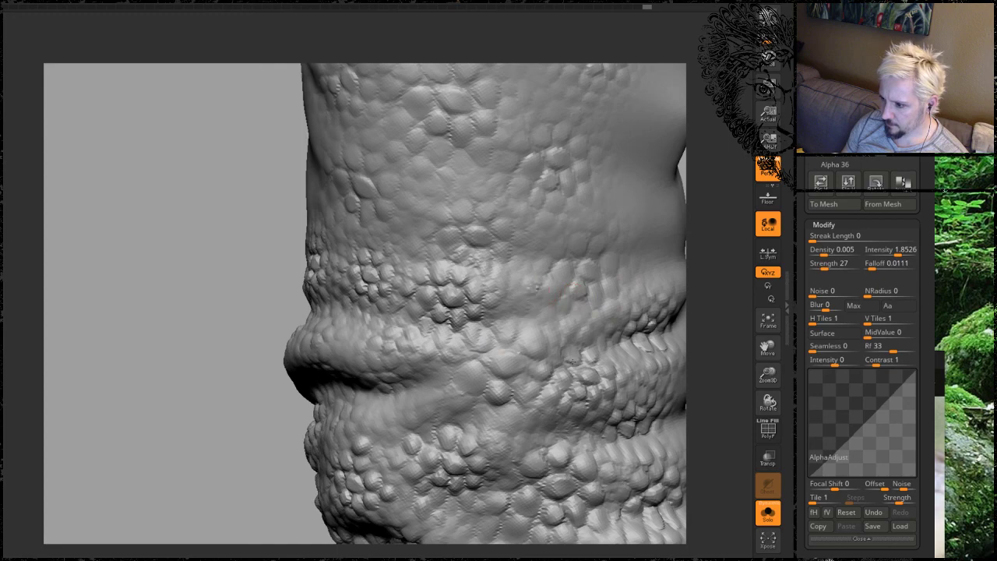
pyautogui.moveTo(572, 360); pyautogui.dragTo(640, 406)
pyautogui.moveTo(730, 289); pyautogui.dragTo(631, 291)
pyautogui.moveTo(720, 279)
pyautogui.mouseDown()
pyautogui.moveTo(552, 286)
pyautogui.moveTo(514, 243)
pyautogui.moveTo(549, 206)
pyautogui.moveTo(507, 161)
pyautogui.moveTo(557, 105)
pyautogui.moveTo(494, 85)
pyautogui.mouseUp()
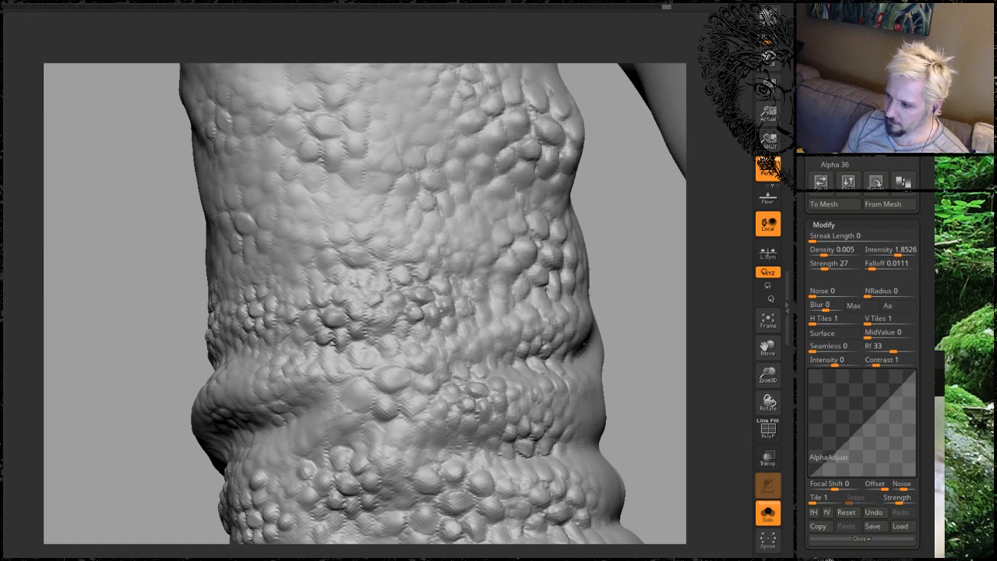
# Extend the scale pattern onto the smooth skin just beneath the lowest scaled fold on the limb.
pyautogui.moveTo(646, 369)
pyautogui.mouseDown()
pyautogui.moveTo(535, 225)
pyautogui.moveTo(529, 261)
pyautogui.moveTo(550, 243)
pyautogui.mouseUp()
pyautogui.moveTo(642, 346)
pyautogui.mouseDown()
pyautogui.moveTo(630, 318)
pyautogui.moveTo(554, 395)
pyautogui.moveTo(555, 350)
pyautogui.moveTo(581, 393)
pyautogui.mouseUp()
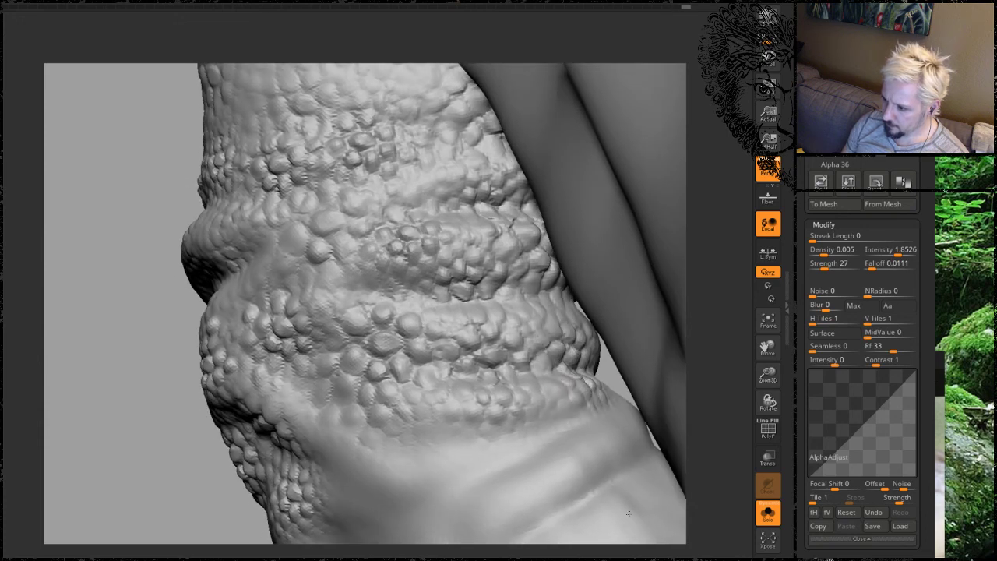
pyautogui.moveTo(200, 440); pyautogui.dragTo(407, 294)
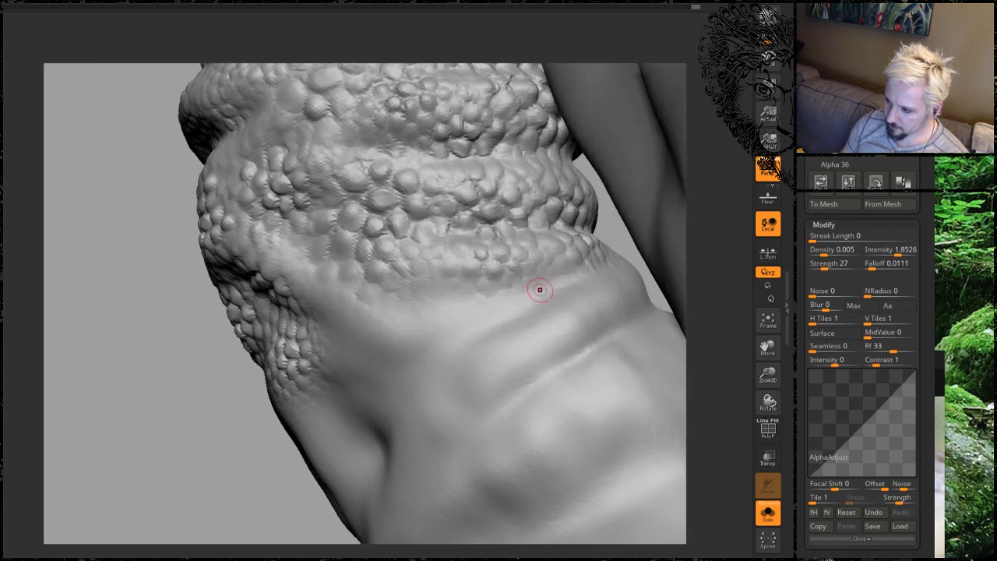
pyautogui.moveTo(573, 307)
pyautogui.mouseDown()
pyautogui.moveTo(518, 261)
pyautogui.moveTo(503, 284)
pyautogui.mouseUp()
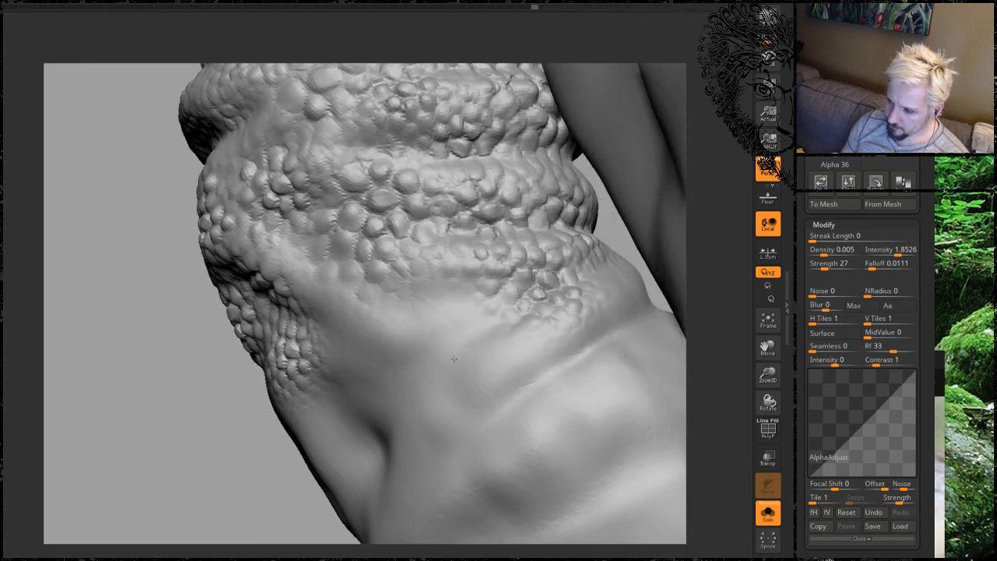
pyautogui.moveTo(454, 359)
pyautogui.mouseDown()
pyautogui.moveTo(401, 315)
pyautogui.moveTo(489, 310)
pyautogui.mouseUp()
# Stamp overlapping scale patches down the tapering smooth area below the stacked folds, joining them to the existing scales.
pyautogui.moveTo(159, 421); pyautogui.dragTo(325, 353)
pyautogui.moveTo(352, 291); pyautogui.dragTo(434, 433)
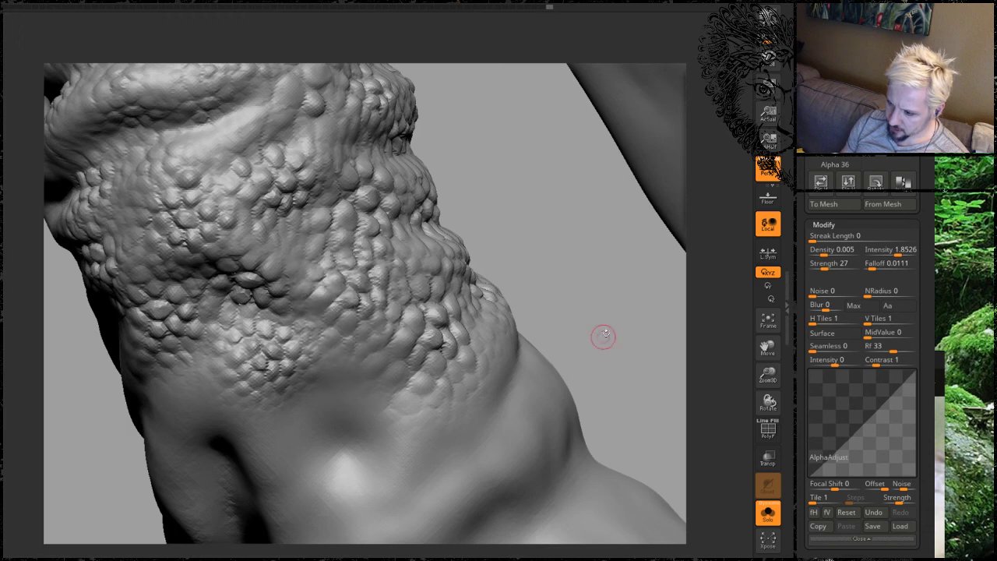
pyautogui.moveTo(600, 334); pyautogui.dragTo(347, 275)
pyautogui.moveTo(369, 315)
pyautogui.mouseDown()
pyautogui.moveTo(335, 257)
pyautogui.moveTo(409, 418)
pyautogui.mouseUp()
pyautogui.moveTo(578, 190)
pyautogui.mouseDown()
pyautogui.moveTo(484, 209)
pyautogui.moveTo(619, 349)
pyautogui.mouseUp()
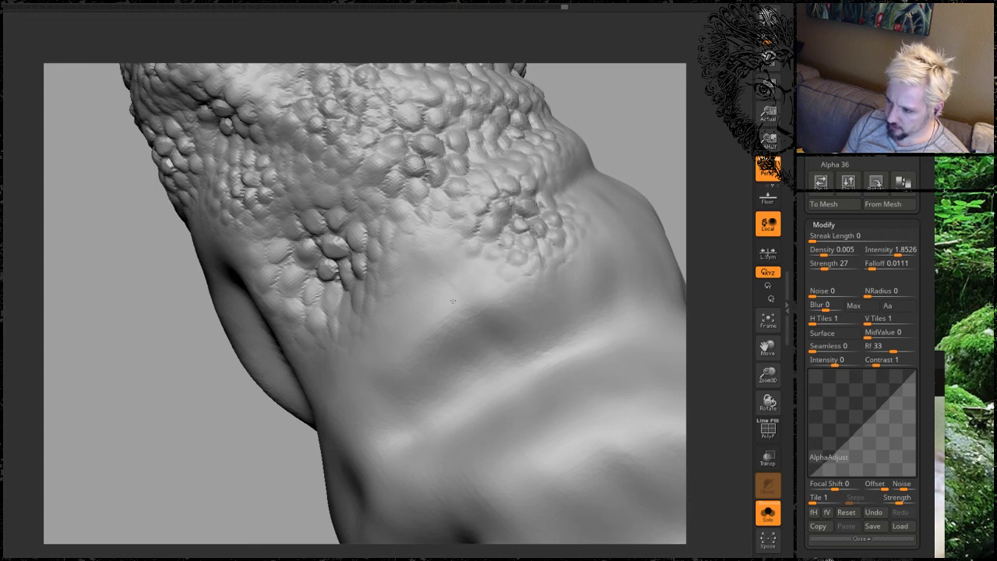
pyautogui.moveTo(421, 291)
pyautogui.mouseDown()
pyautogui.moveTo(479, 294)
pyautogui.moveTo(382, 335)
pyautogui.mouseUp()
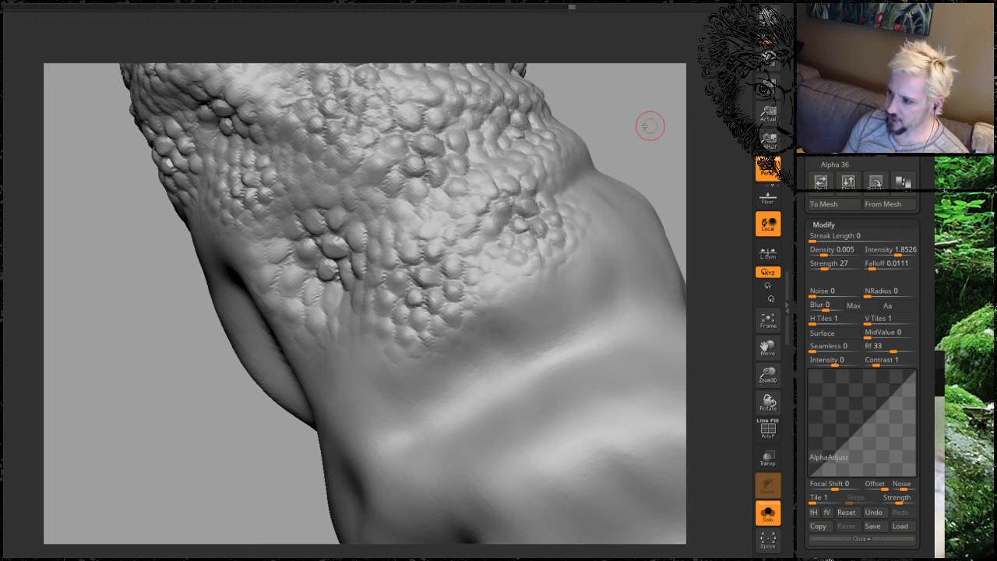
# Cover the skin beside the deep vertical hollow with scales along the lower border of the scaled area.
pyautogui.moveTo(650, 126); pyautogui.dragTo(625, 137)
pyautogui.moveTo(613, 179); pyautogui.dragTo(683, 299)
pyautogui.moveTo(178, 446); pyautogui.dragTo(220, 424)
pyautogui.moveTo(405, 183); pyautogui.dragTo(437, 210)
pyautogui.moveTo(366, 152); pyautogui.dragTo(452, 187)
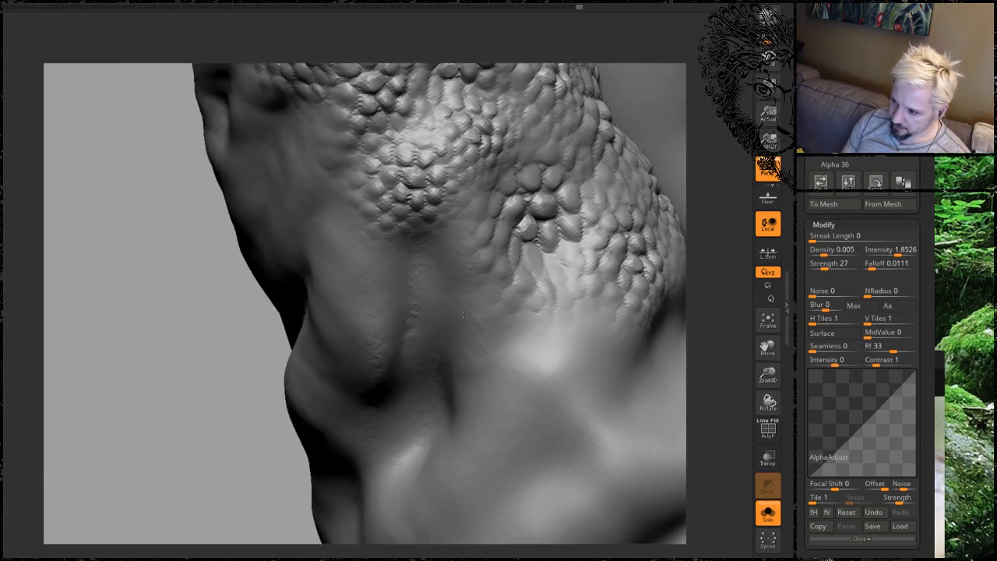
pyautogui.moveTo(141, 385)
pyautogui.mouseDown()
pyautogui.moveTo(95, 347)
pyautogui.moveTo(347, 187)
pyautogui.moveTo(392, 235)
pyautogui.mouseUp()
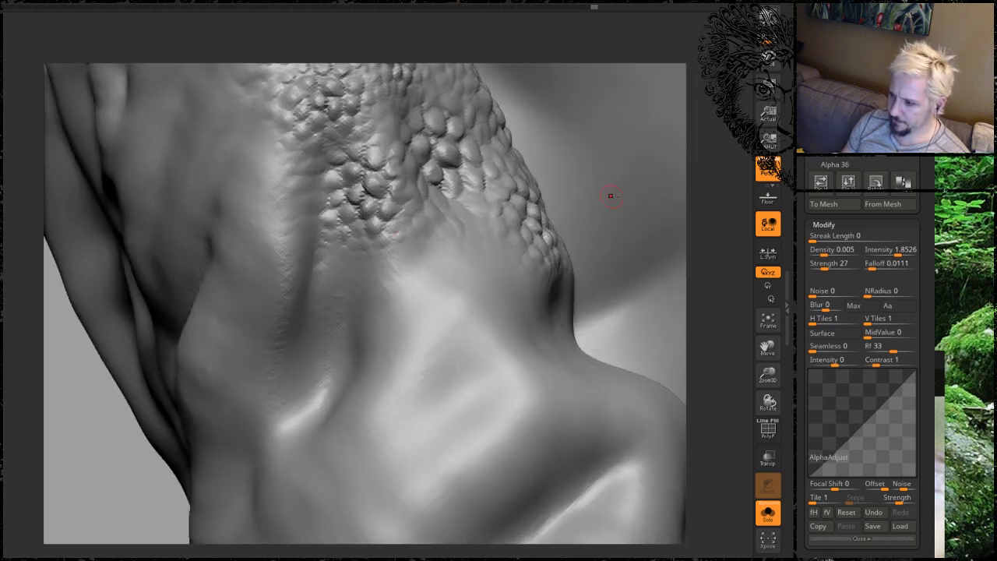
# Stamp scales down the slope next to the hollow and over the bright diagonal ridge beneath the scaled area.
pyautogui.keyDown('alt'); pyautogui.moveTo(715, 285); pyautogui.dragTo(583, 240); pyautogui.keyUp('alt')
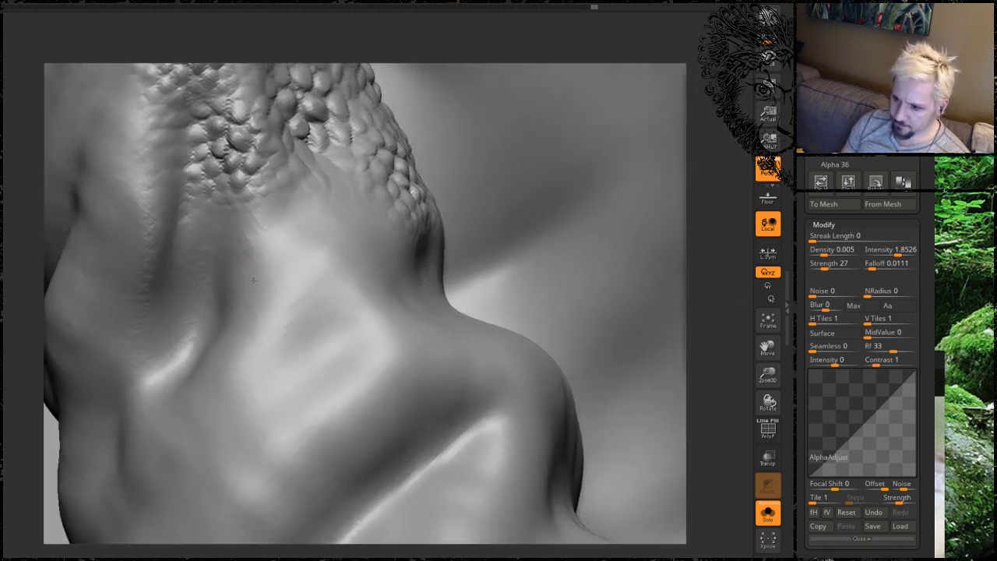
pyautogui.moveTo(255, 250); pyautogui.dragTo(263, 423)
pyautogui.moveTo(720, 240); pyautogui.dragTo(686, 278)
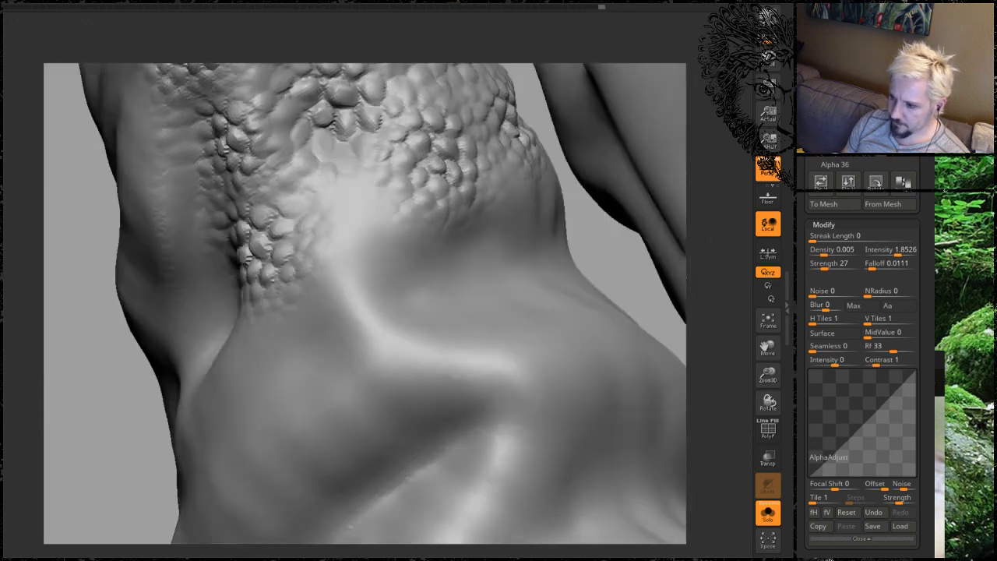
pyautogui.moveTo(592, 249); pyautogui.dragTo(350, 264)
pyautogui.moveTo(341, 231)
pyautogui.mouseDown()
pyautogui.moveTo(390, 379)
pyautogui.moveTo(400, 382)
pyautogui.mouseUp()
pyautogui.moveTo(710, 223); pyautogui.dragTo(569, 251)
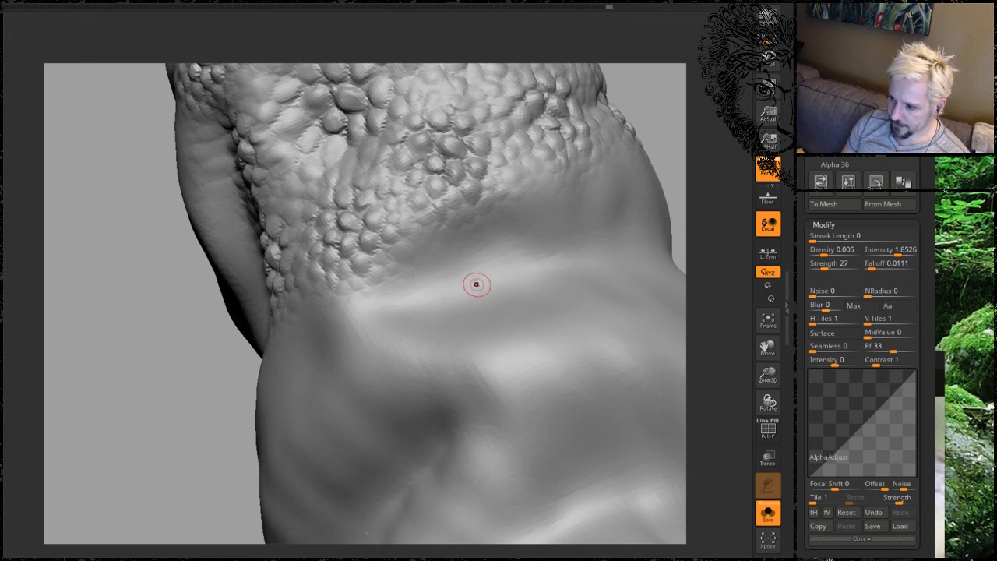
# Add scale patches along the horizontal ridge and down the bare bulge at its inner end.
pyautogui.moveTo(477, 285)
pyautogui.mouseDown()
pyautogui.moveTo(469, 278)
pyautogui.moveTo(529, 250)
pyautogui.mouseUp()
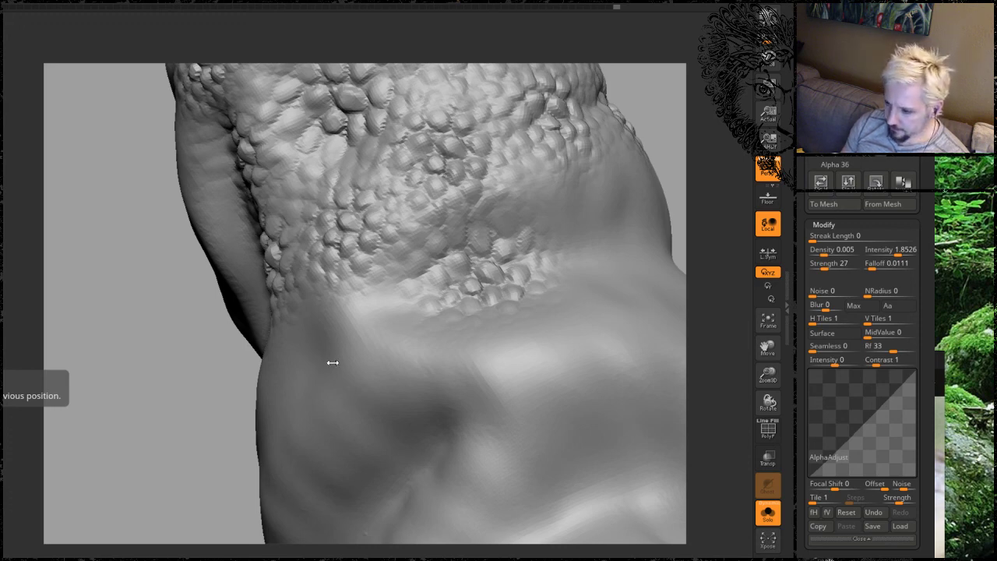
pyautogui.moveTo(343, 339); pyautogui.dragTo(374, 350)
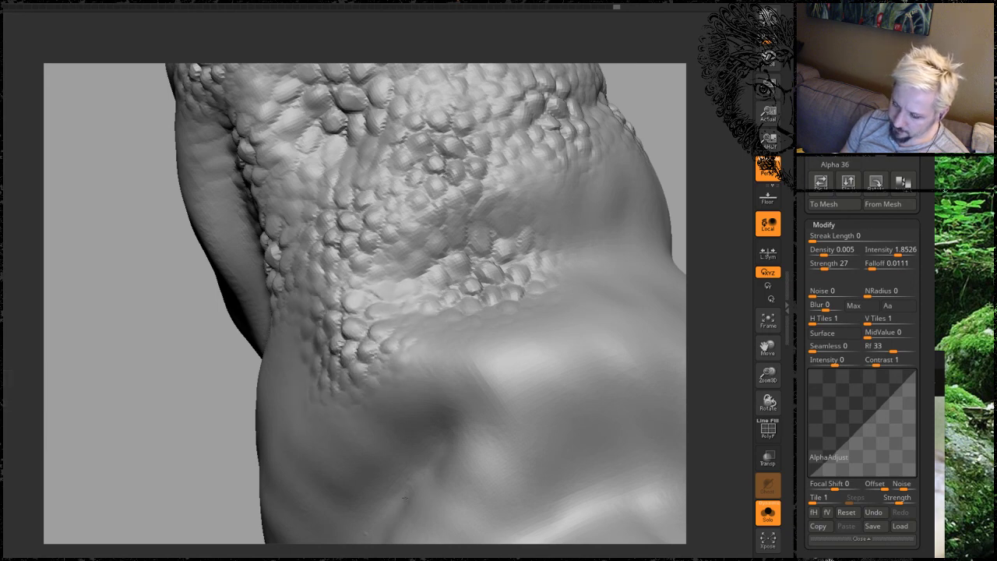
pyautogui.moveTo(116, 395); pyautogui.dragTo(290, 427)
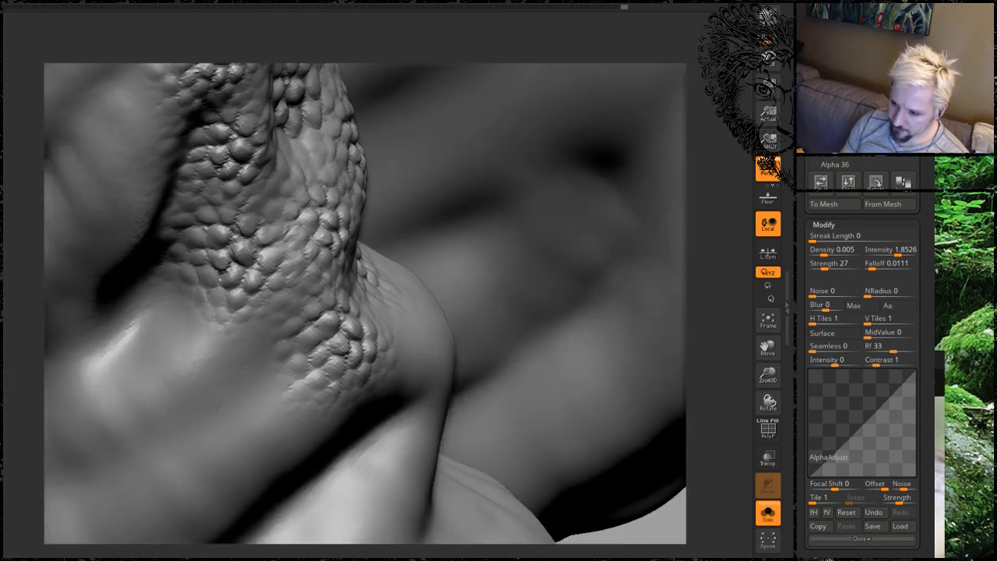
pyautogui.moveTo(216, 408); pyautogui.dragTo(274, 466)
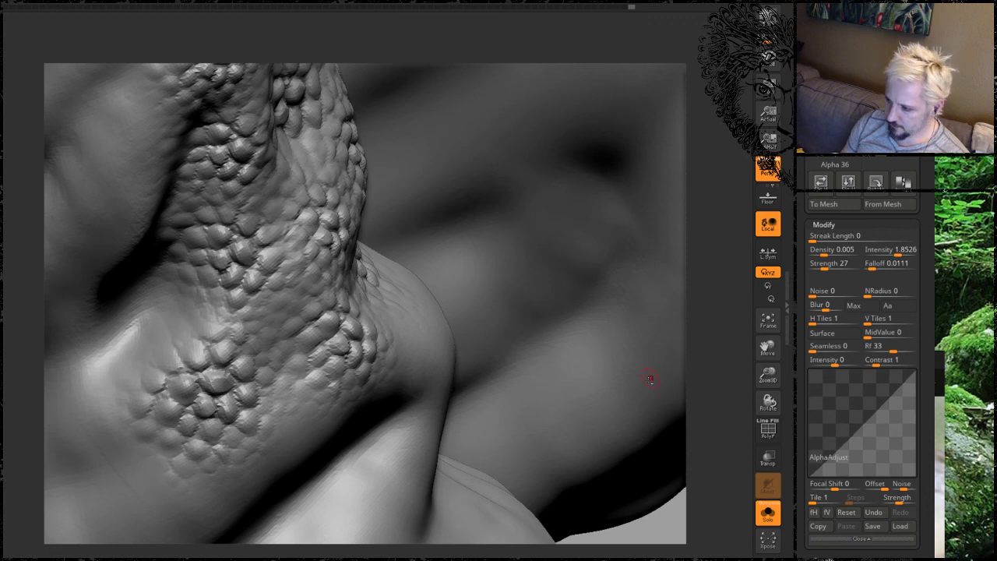
# Stamp scales into the dark hollow between the scaled bulge and the smooth fold next to it.
pyautogui.moveTo(711, 327); pyautogui.dragTo(712, 248)
pyautogui.moveTo(716, 321)
pyautogui.mouseDown()
pyautogui.moveTo(319, 296)
pyautogui.moveTo(413, 421)
pyautogui.mouseUp()
pyautogui.moveTo(716, 278); pyautogui.dragTo(514, 304)
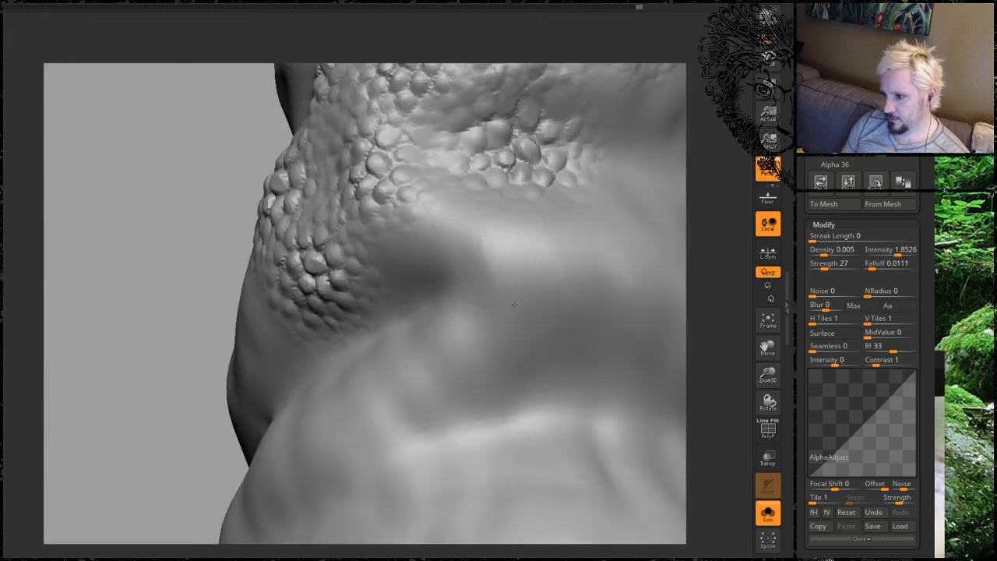
pyautogui.moveTo(428, 277); pyautogui.dragTo(549, 419)
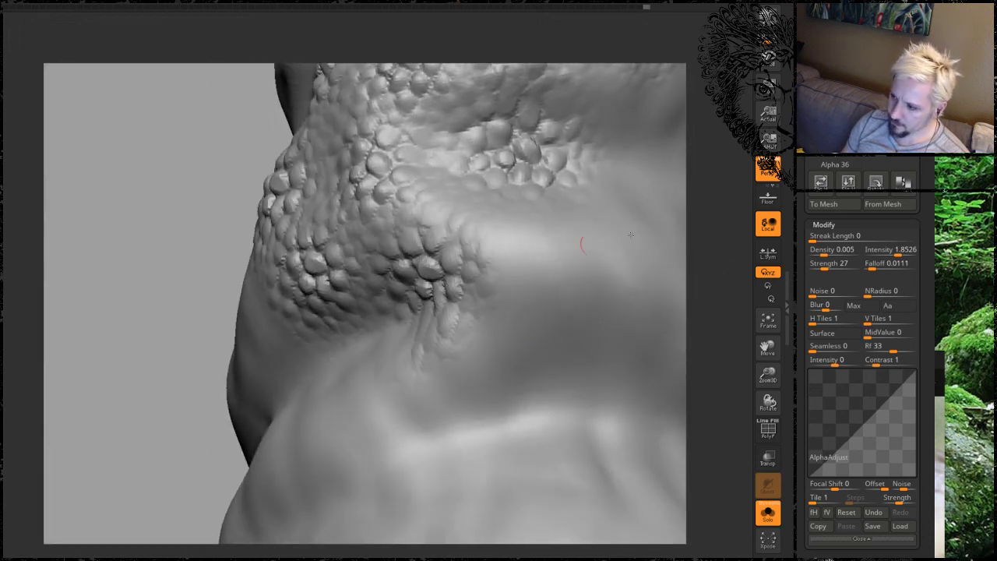
# Cover the smooth face of the overhanging fold above the deep horizontal crease with two large scale patches.
pyautogui.moveTo(726, 210); pyautogui.dragTo(527, 291)
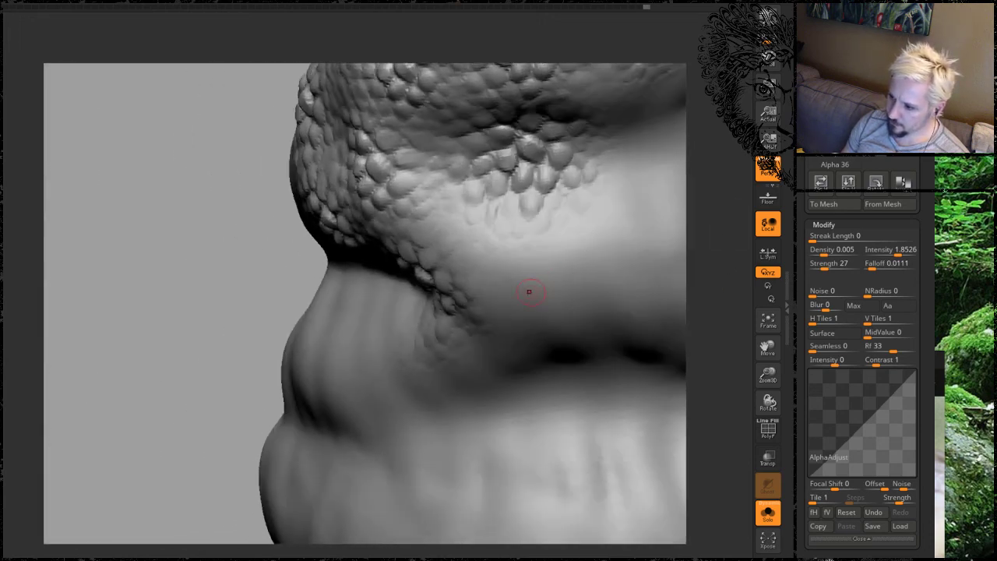
pyautogui.click(527, 289)
pyautogui.moveTo(592, 360); pyautogui.dragTo(638, 405)
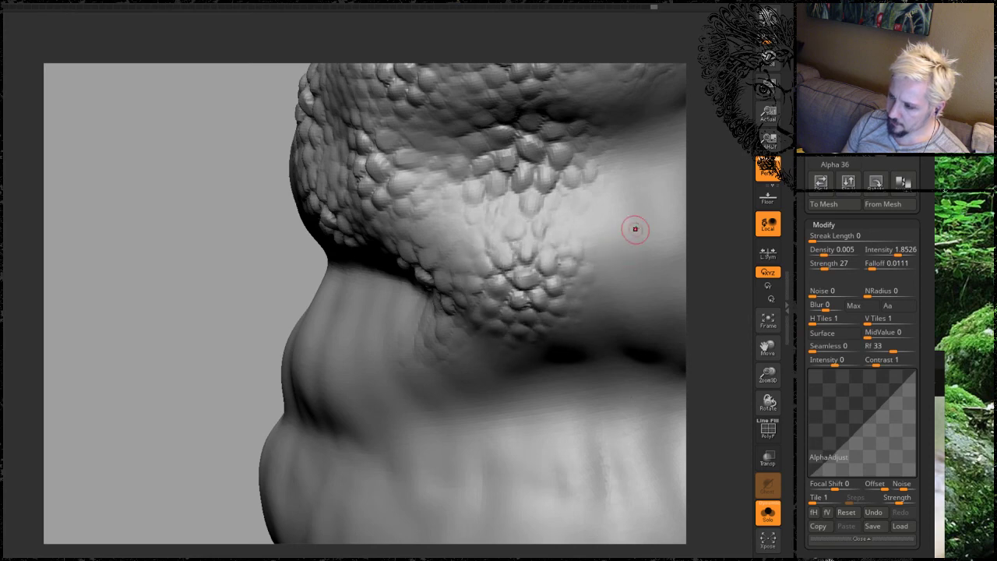
pyautogui.moveTo(635, 228); pyautogui.dragTo(735, 375)
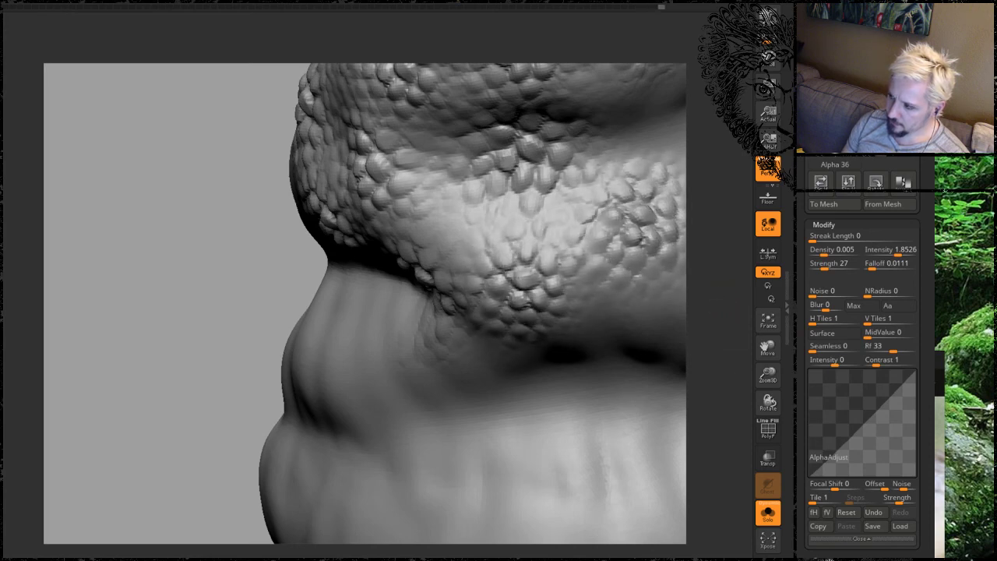
# Continue the scales around the side of the overhanging fold and onto the top of the smooth bulge below.
pyautogui.keyDown('alt'); pyautogui.moveTo(724, 226); pyautogui.dragTo(544, 270); pyautogui.keyUp('alt')
pyautogui.moveTo(547, 218); pyautogui.dragTo(655, 390)
pyautogui.moveTo(734, 317)
pyautogui.mouseDown()
pyautogui.moveTo(701, 202)
pyautogui.moveTo(654, 129)
pyautogui.moveTo(604, 235)
pyautogui.mouseUp()
pyautogui.moveTo(392, 244); pyautogui.dragTo(469, 391)
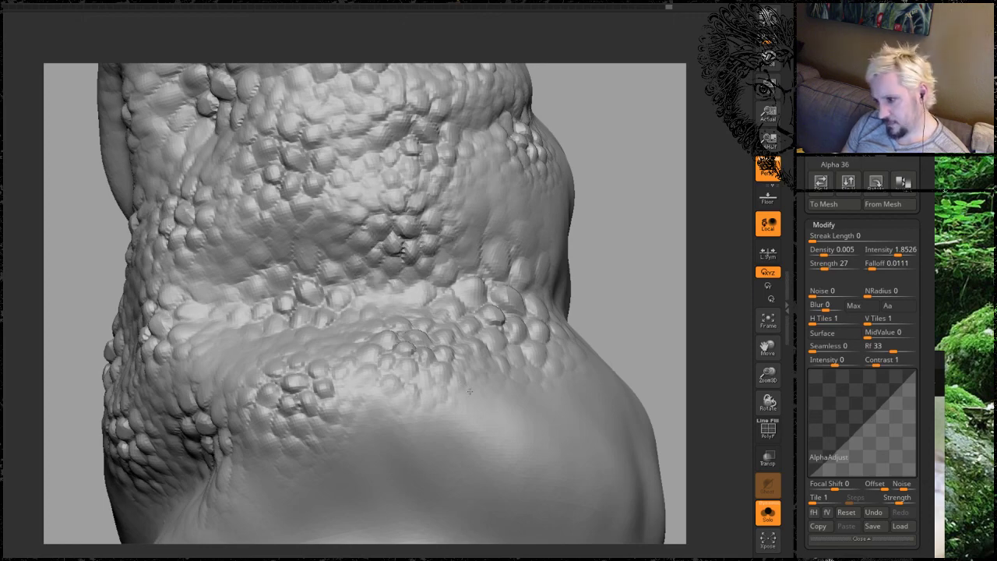
# Stamp scales across the dark crease at the corner where the scaled fold meets the smooth roll.
pyautogui.moveTo(640, 237)
pyautogui.mouseDown()
pyautogui.moveTo(615, 243)
pyautogui.moveTo(656, 239)
pyautogui.mouseUp()
pyautogui.moveTo(571, 278)
pyautogui.mouseDown()
pyautogui.moveTo(583, 278)
pyautogui.moveTo(558, 305)
pyautogui.mouseUp()
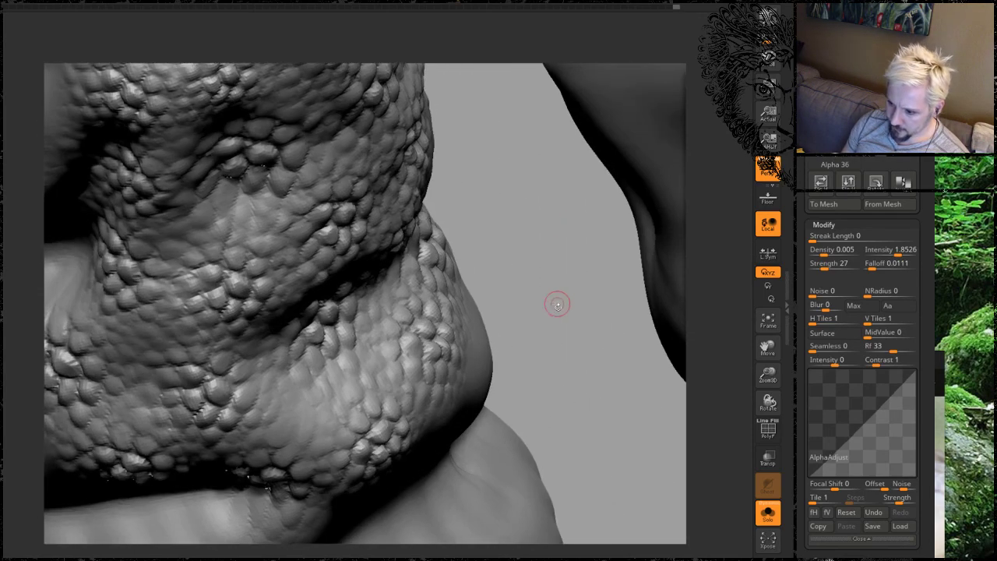
pyautogui.moveTo(294, 415); pyautogui.dragTo(299, 493)
pyautogui.moveTo(553, 349); pyautogui.dragTo(369, 379)
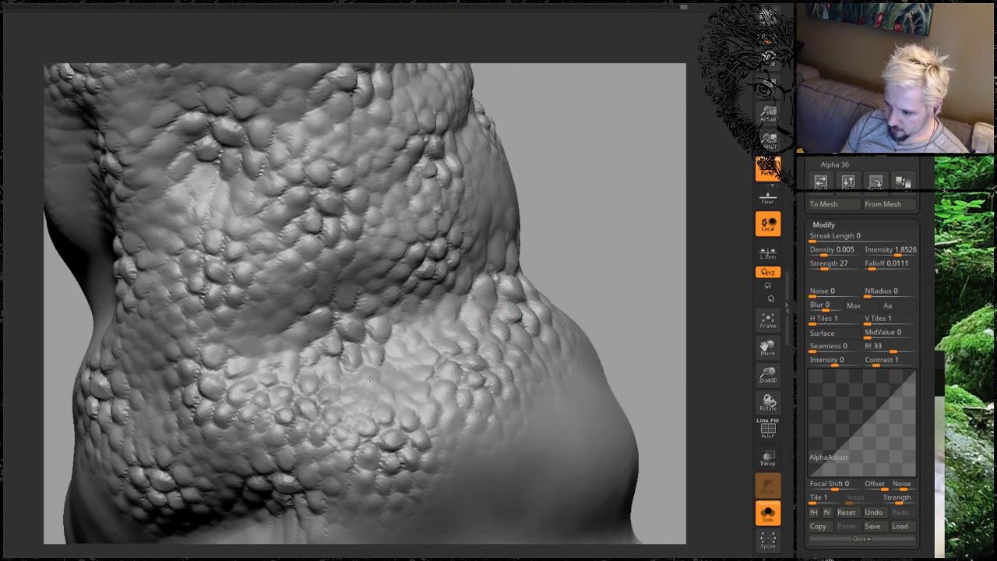
# Fill the lower part of the smooth bulge with scales down to the edge of the vertically wrinkled roll.
pyautogui.moveTo(595, 256)
pyautogui.keyDown('alt'); pyautogui.mouseDown()
pyautogui.moveTo(494, 372)
pyautogui.moveTo(461, 258)
pyautogui.mouseUp(); pyautogui.keyUp('alt')
pyautogui.moveTo(473, 293); pyautogui.dragTo(330, 374)
pyautogui.moveTo(362, 424); pyautogui.dragTo(414, 458)
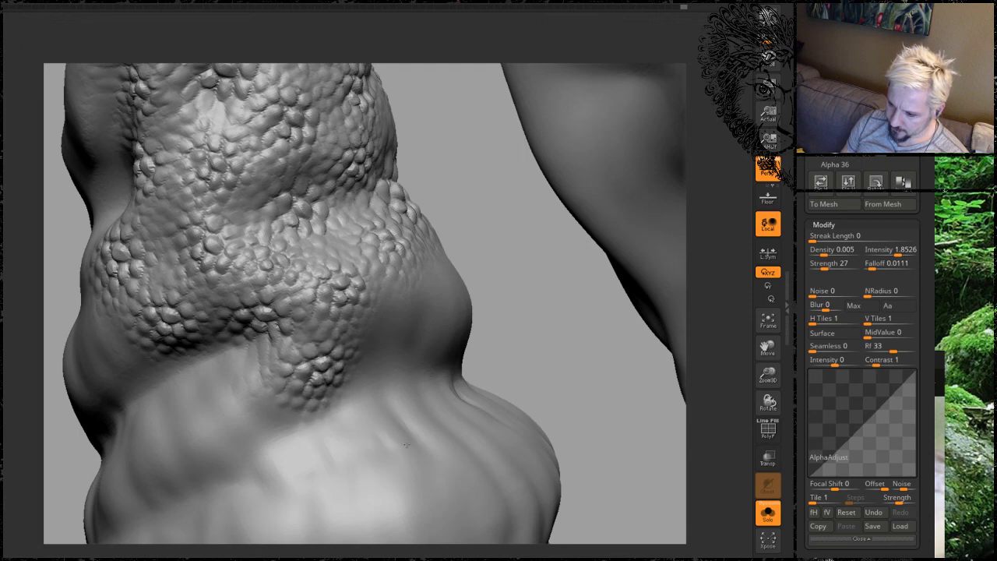
pyautogui.moveTo(542, 321); pyautogui.dragTo(432, 374)
pyautogui.moveTo(556, 174); pyautogui.dragTo(386, 43)
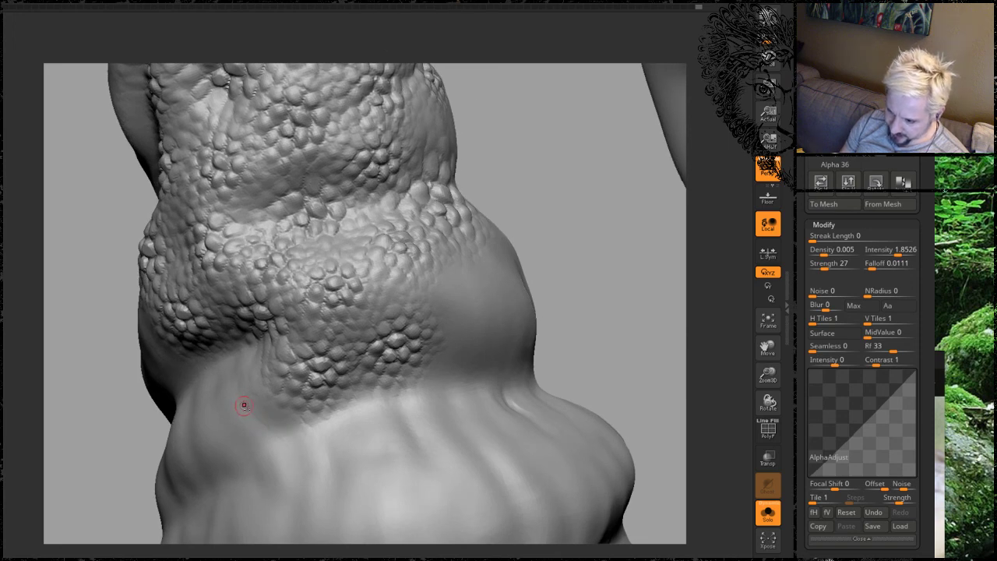
pyautogui.moveTo(538, 184); pyautogui.dragTo(543, 169)
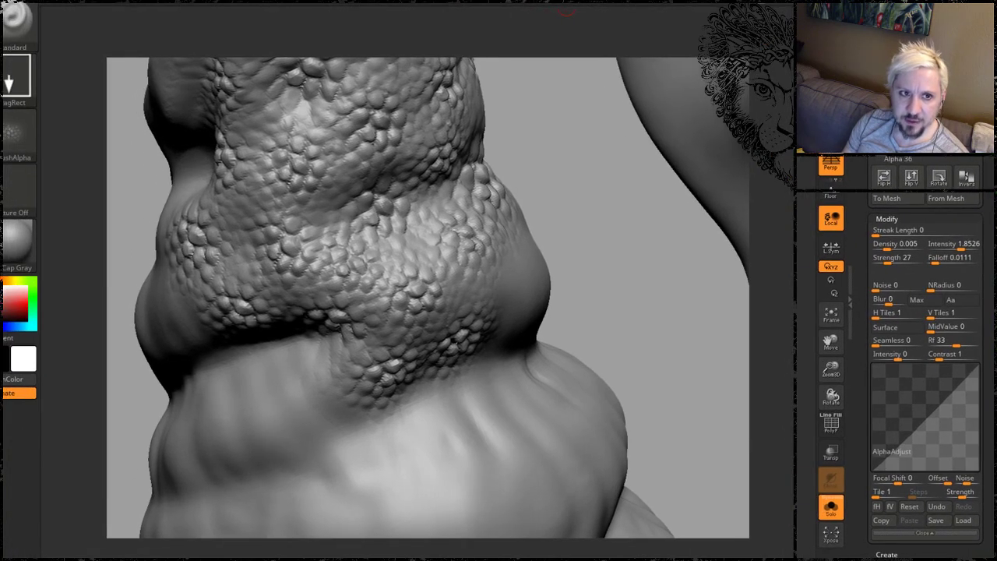
# Stamp scale patches along the upper part of the vertically wrinkled roll, connecting them to the scales above.
pyautogui.moveTo(586, 308)
pyautogui.keyDown('alt'); pyautogui.mouseDown()
pyautogui.moveTo(596, 216)
pyautogui.moveTo(640, 225)
pyautogui.mouseUp(); pyautogui.keyUp('alt')
pyautogui.keyDown('shift'); pyautogui.moveTo(366, 339); pyautogui.dragTo(348, 329); pyautogui.keyUp('shift')
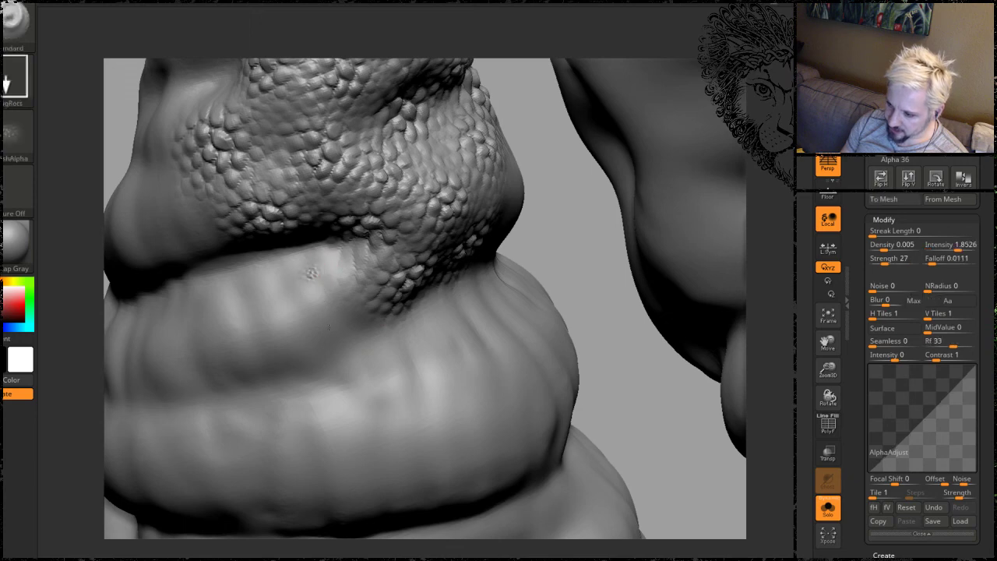
pyautogui.moveTo(311, 273)
pyautogui.mouseDown()
pyautogui.moveTo(304, 276)
pyautogui.moveTo(323, 264)
pyautogui.moveTo(335, 280)
pyautogui.mouseUp()
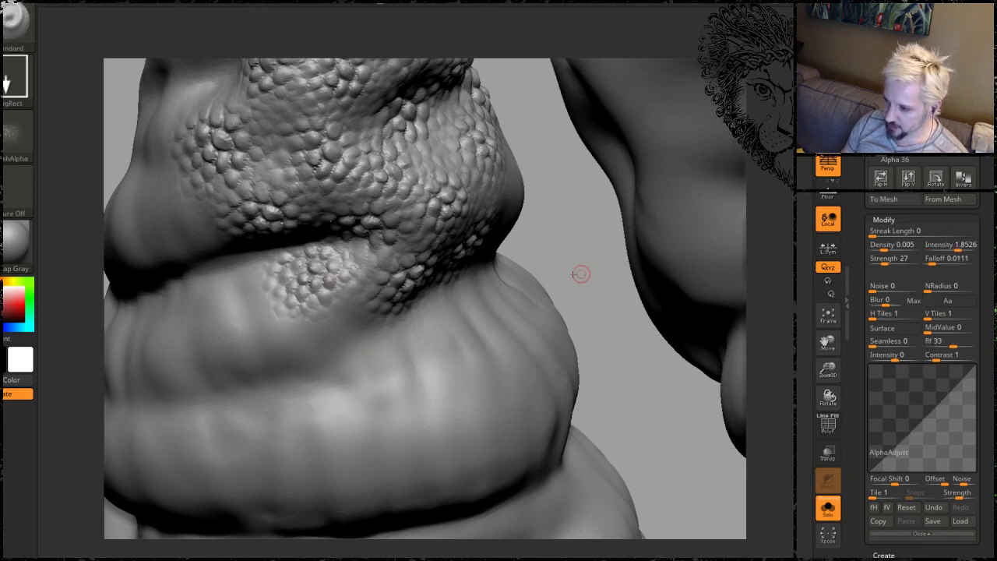
pyautogui.moveTo(580, 273); pyautogui.dragTo(549, 257)
pyautogui.moveTo(345, 350); pyautogui.dragTo(437, 438)
pyautogui.moveTo(621, 312); pyautogui.dragTo(498, 339)
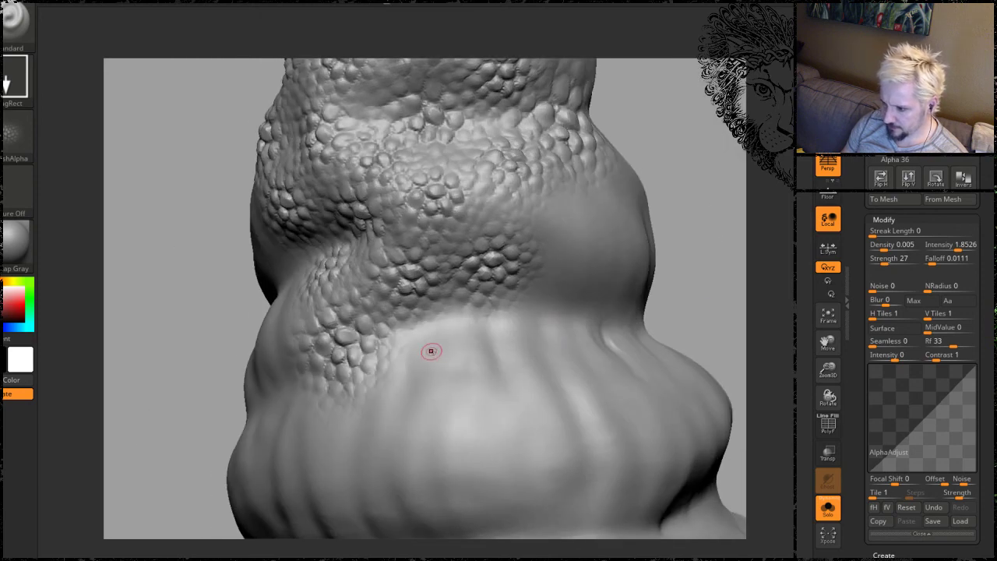
pyautogui.moveTo(429, 350)
pyautogui.mouseDown()
pyautogui.moveTo(449, 350)
pyautogui.moveTo(455, 362)
pyautogui.mouseUp()
pyautogui.moveTo(516, 483); pyautogui.dragTo(513, 438)
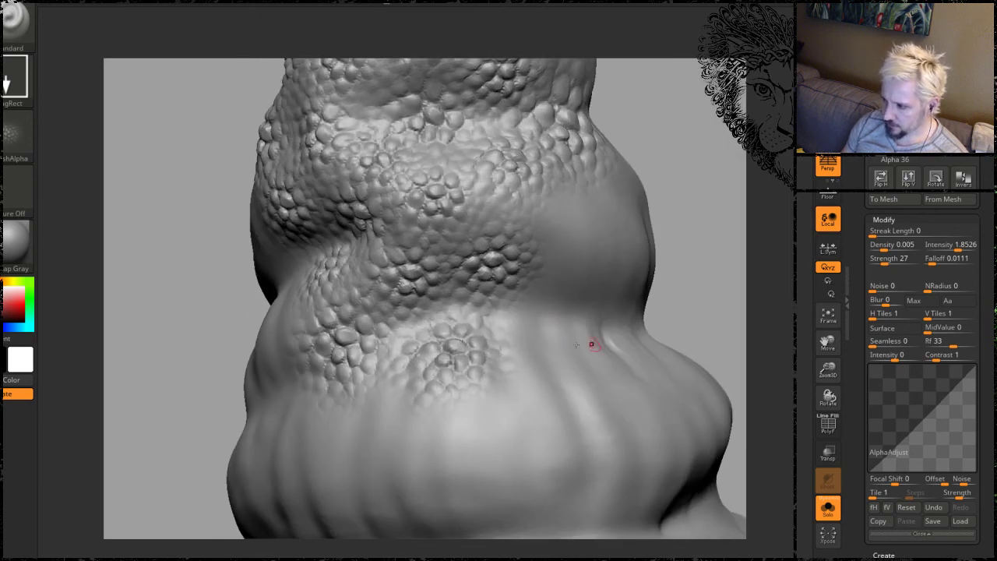
# Stamp another scale patch further along the upper edge of the vertically wrinkled roll, beside the existing scales.
pyautogui.moveTo(546, 334)
pyautogui.mouseDown()
pyautogui.moveTo(537, 334)
pyautogui.moveTo(569, 355)
pyautogui.mouseUp()
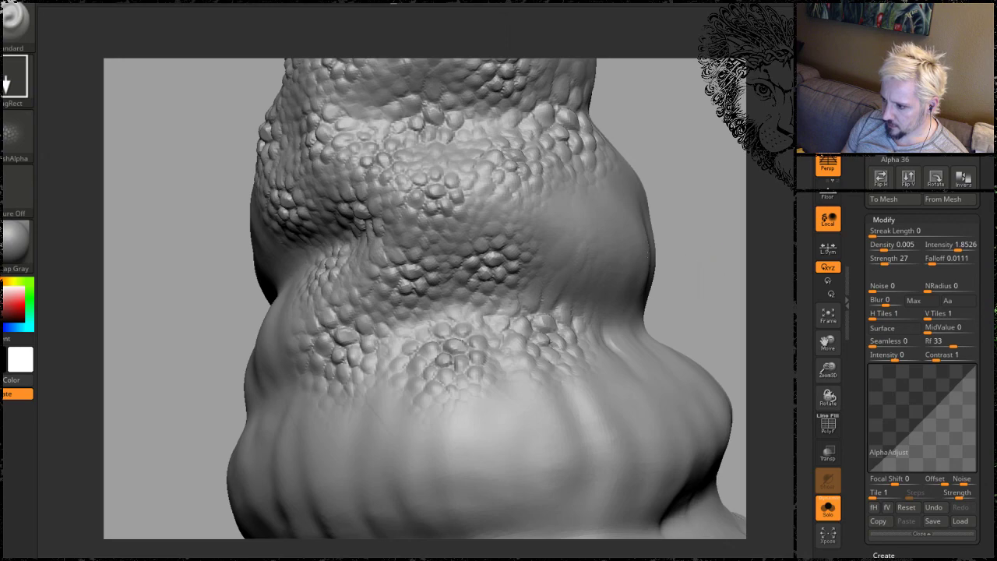
pyautogui.keyDown('alt'); pyautogui.moveTo(699, 278); pyautogui.dragTo(556, 280); pyautogui.keyUp('alt')
pyautogui.moveTo(537, 218); pyautogui.dragTo(434, 218)
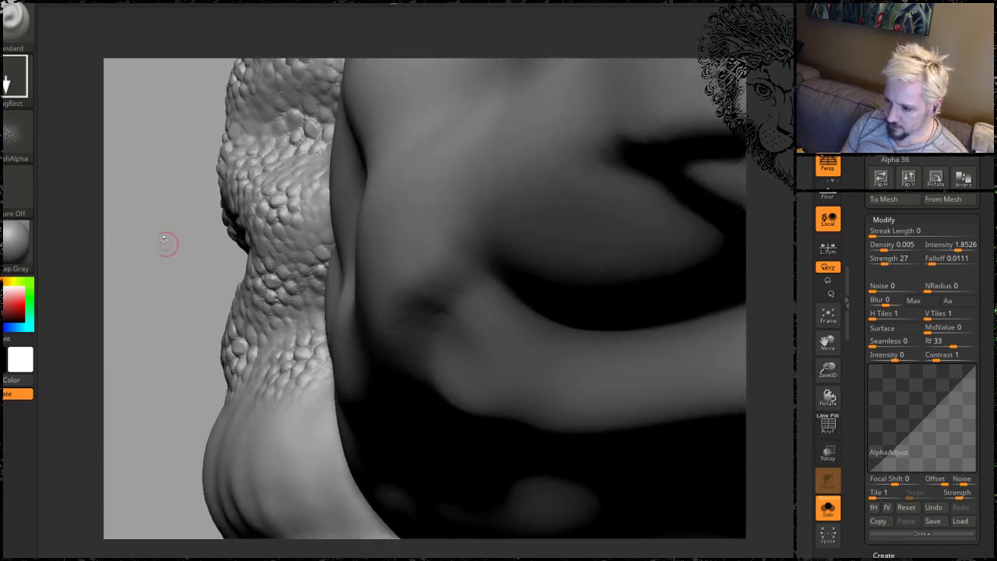
# Isolate the scaled limb by hiding the rest of the body and the neighbouring parts beside it.
pyautogui.moveTo(164, 240); pyautogui.dragTo(280, 242)
pyautogui.keyDown('alt'); pyautogui.moveTo(638, 327); pyautogui.dragTo(572, 265); pyautogui.keyUp('alt')
pyautogui.moveTo(214, 313); pyautogui.dragTo(230, 262)
pyautogui.keyDown('ctrl'); pyautogui.keyDown('shift'); pyautogui.moveTo(242, 468); pyautogui.dragTo(459, 72); pyautogui.keyUp('shift'); pyautogui.keyUp('ctrl')
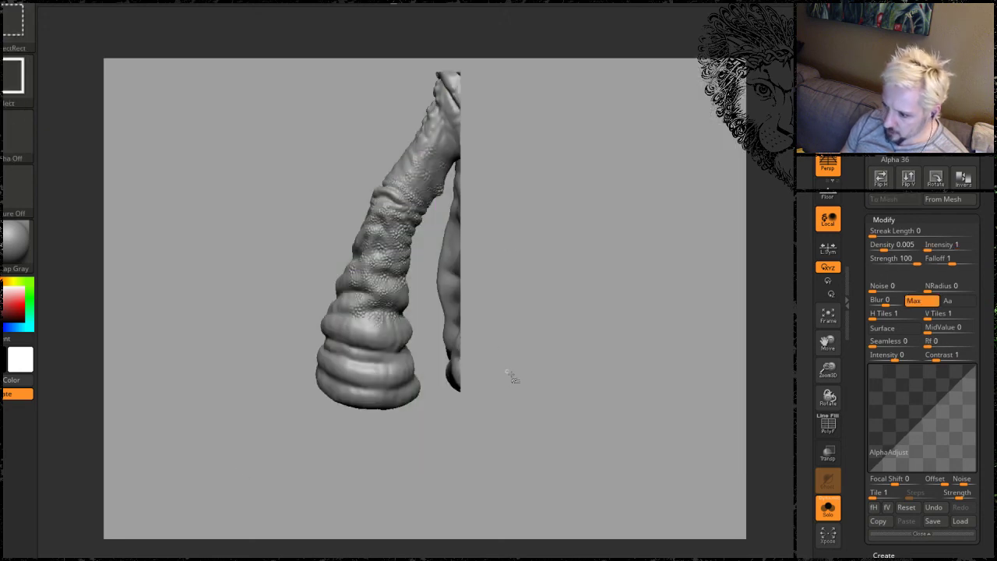
pyautogui.keyDown('ctrl'); pyautogui.keyDown('alt'); pyautogui.keyDown('shift'); pyautogui.moveTo(498, 419); pyautogui.dragTo(463, 331); pyautogui.keyUp('shift'); pyautogui.keyUp('alt'); pyautogui.keyUp('ctrl')
pyautogui.keyDown('ctrl'); pyautogui.keyDown('alt'); pyautogui.keyDown('shift'); pyautogui.moveTo(501, 278); pyautogui.dragTo(441, 209); pyautogui.keyUp('shift'); pyautogui.keyUp('alt'); pyautogui.keyUp('ctrl')
pyautogui.keyDown('ctrl'); pyautogui.keyDown('alt'); pyautogui.keyDown('shift'); pyautogui.moveTo(497, 232); pyautogui.dragTo(450, 180); pyautogui.keyUp('shift'); pyautogui.keyUp('alt'); pyautogui.keyUp('ctrl')
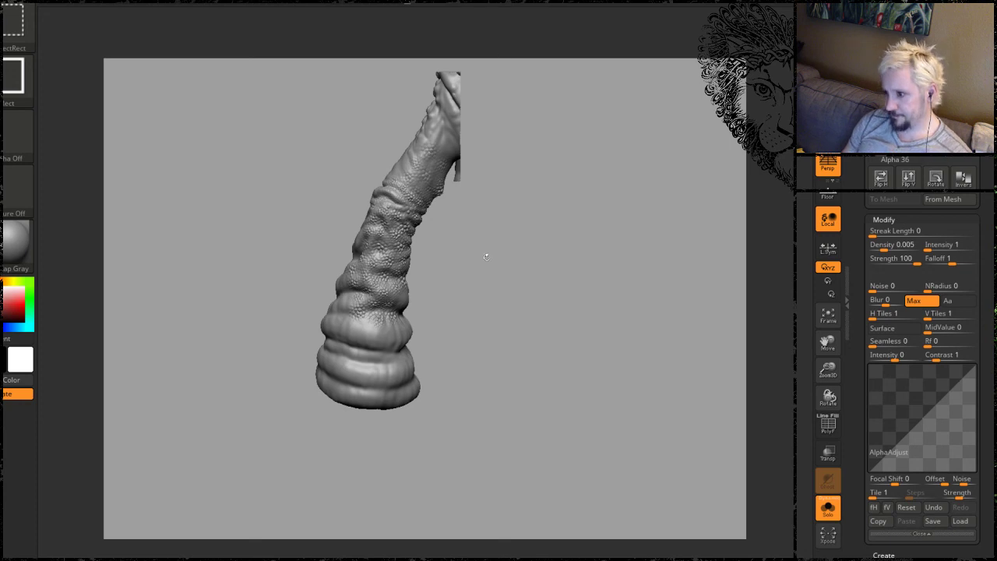
pyautogui.moveTo(485, 257)
pyautogui.mouseDown()
pyautogui.moveTo(468, 247)
pyautogui.moveTo(503, 253)
pyautogui.moveTo(476, 304)
pyautogui.moveTo(435, 334)
pyautogui.mouseUp()
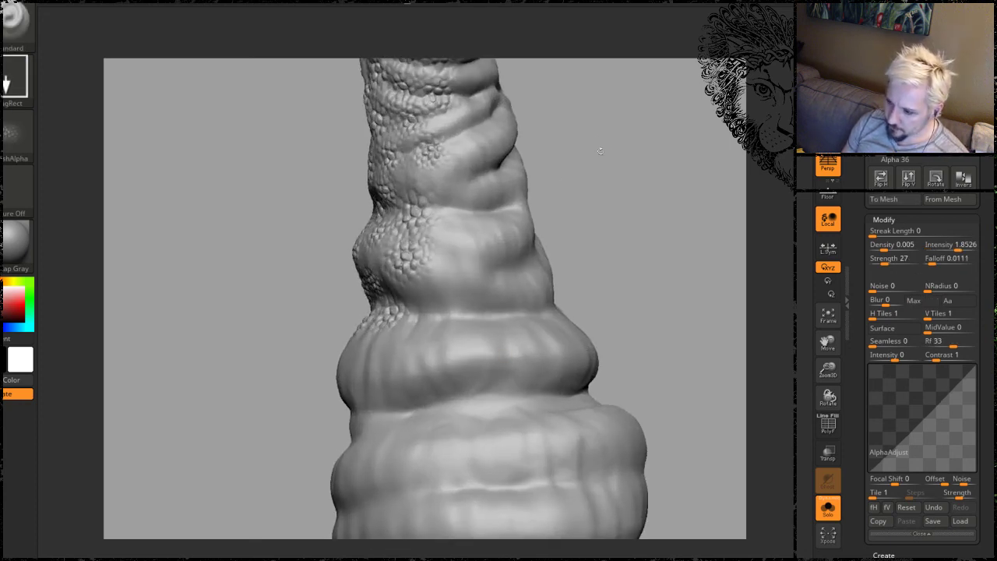
# Stamp scale patches across the bulge above the wrinkled roll, extending the scales towards its bare side.
pyautogui.moveTo(599, 146); pyautogui.dragTo(632, 148)
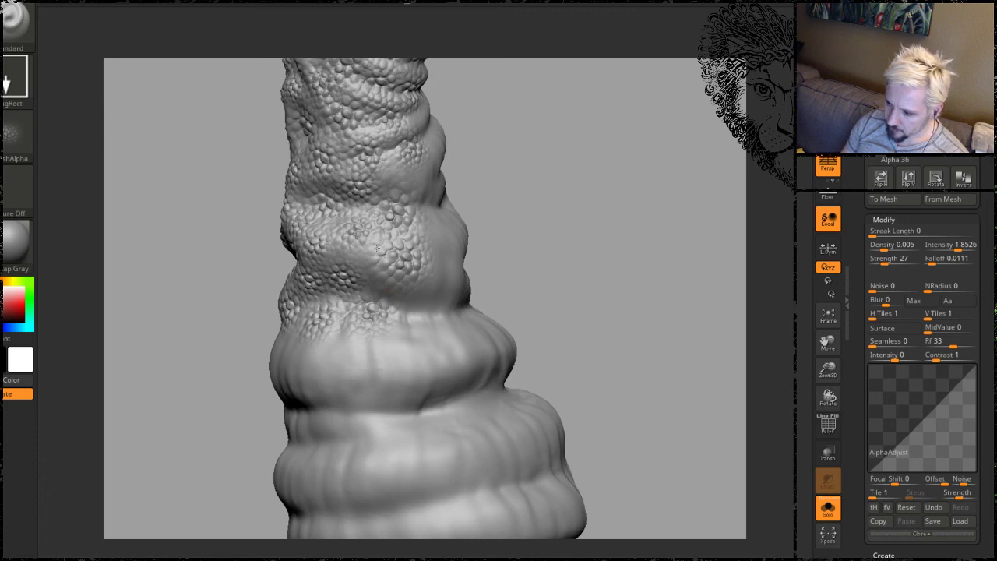
pyautogui.moveTo(381, 290); pyautogui.dragTo(395, 309)
pyautogui.moveTo(562, 287); pyautogui.dragTo(449, 348)
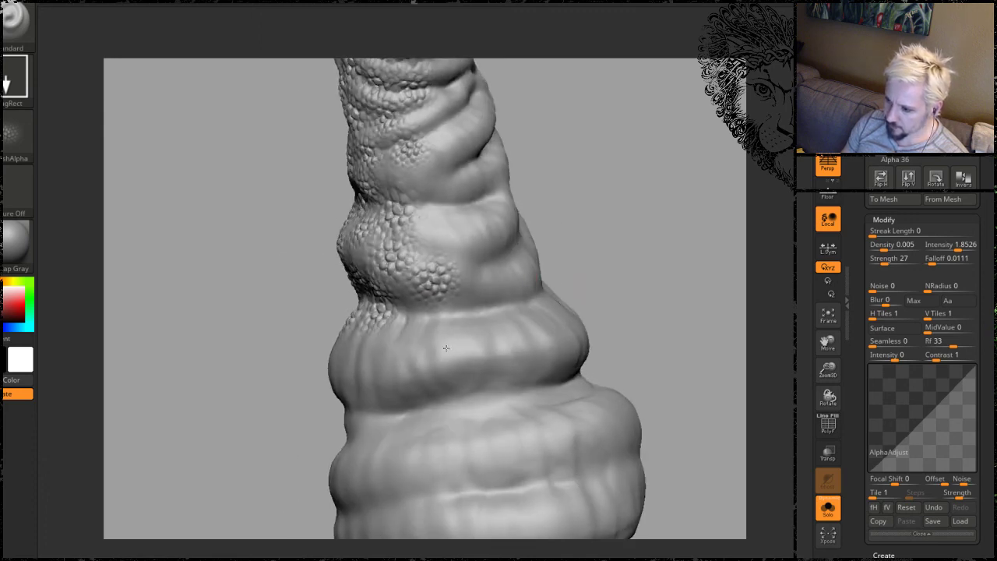
pyautogui.moveTo(627, 203); pyautogui.dragTo(594, 239)
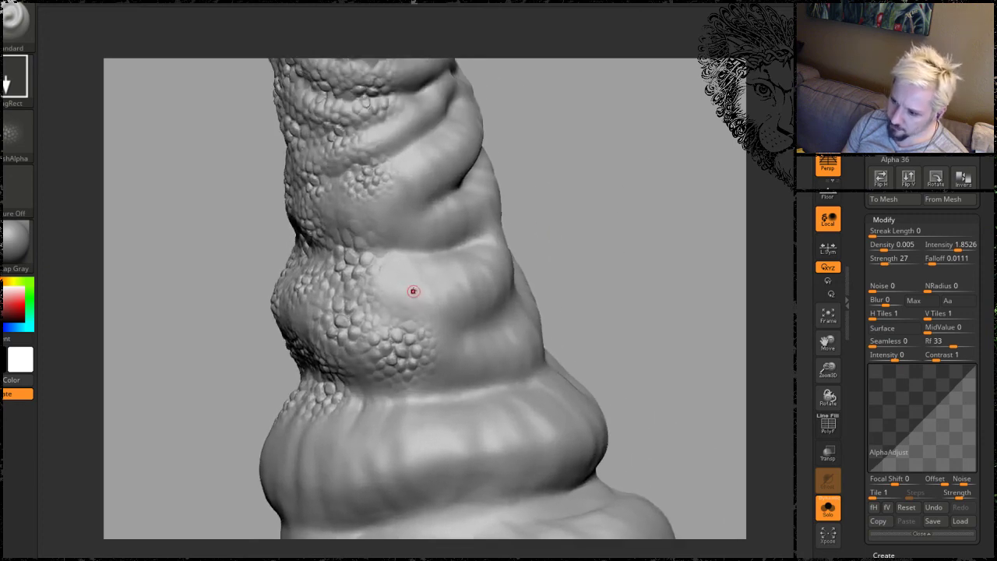
pyautogui.moveTo(421, 304)
pyautogui.mouseDown()
pyautogui.moveTo(444, 298)
pyautogui.moveTo(428, 308)
pyautogui.mouseUp()
pyautogui.moveTo(654, 199)
pyautogui.mouseDown()
pyautogui.moveTo(567, 248)
pyautogui.moveTo(322, 287)
pyautogui.mouseUp()
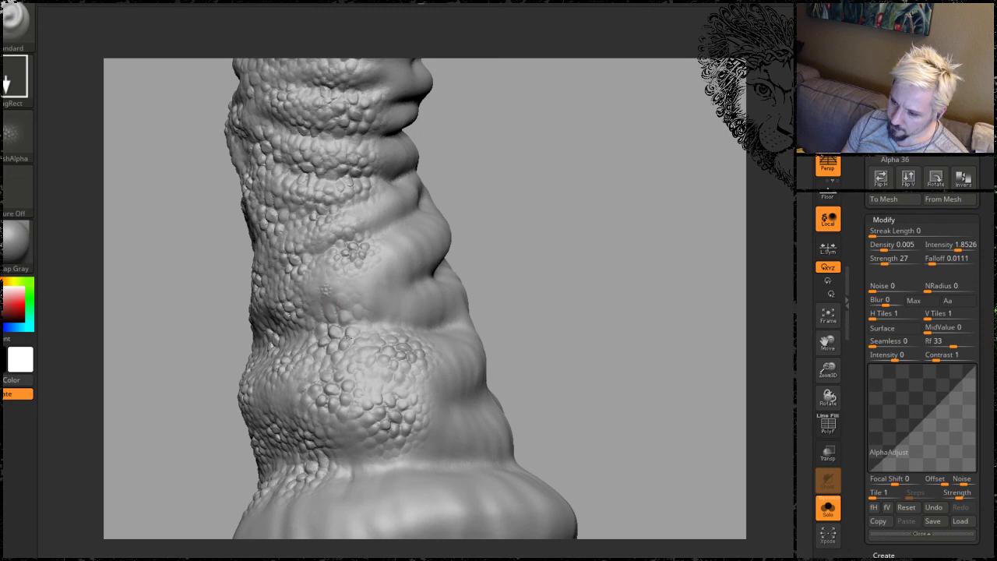
# Stamp scale patches onto the lower diagonal fold above the bulge, widening its scaled area towards the smooth side.
pyautogui.moveTo(469, 287)
pyautogui.mouseDown()
pyautogui.moveTo(377, 316)
pyautogui.moveTo(407, 310)
pyautogui.moveTo(430, 356)
pyautogui.mouseUp()
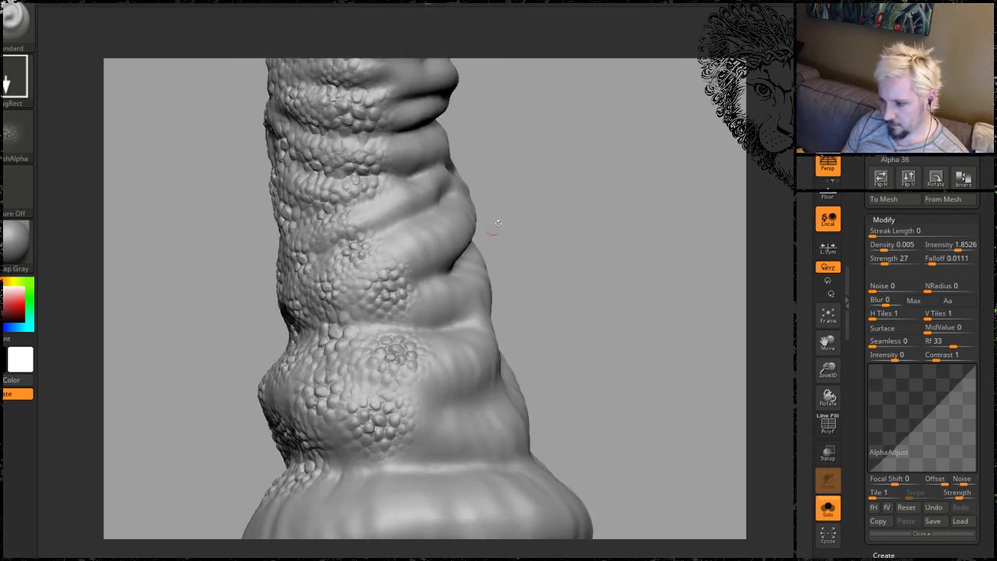
pyautogui.moveTo(446, 280); pyautogui.dragTo(452, 287)
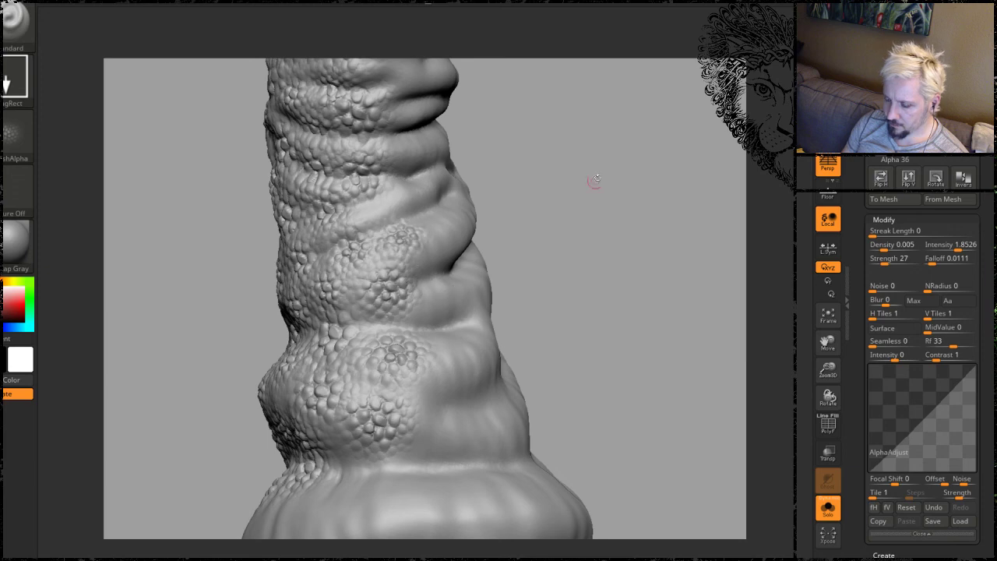
pyautogui.moveTo(597, 178); pyautogui.dragTo(467, 269)
pyautogui.moveTo(382, 331); pyautogui.dragTo(387, 322)
pyautogui.moveTo(598, 245); pyautogui.dragTo(498, 269)
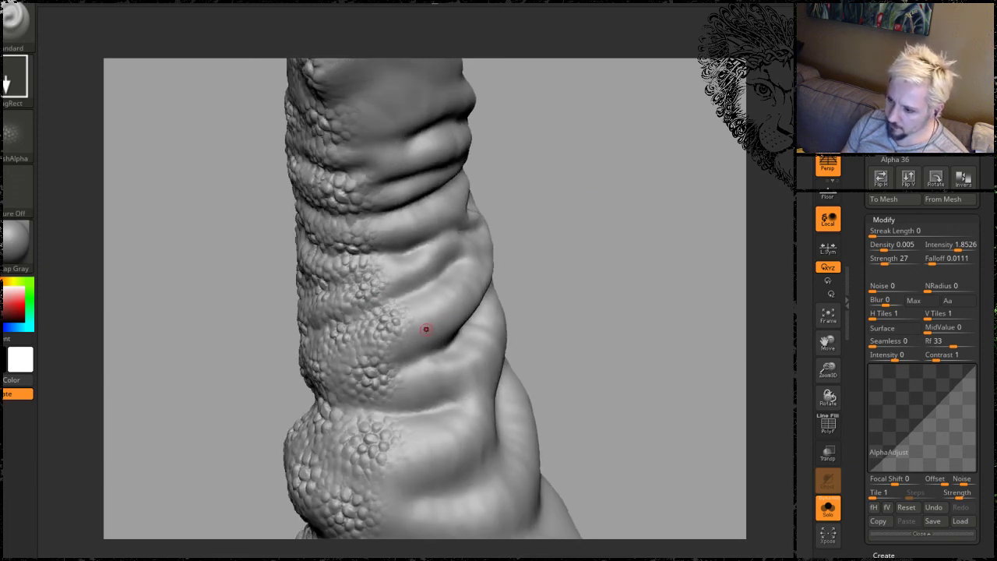
# Extend the scales along the diagonal folds, undoing the patch in the groove between them and stamping new patches around it.
pyautogui.moveTo(449, 369); pyautogui.dragTo(461, 381)
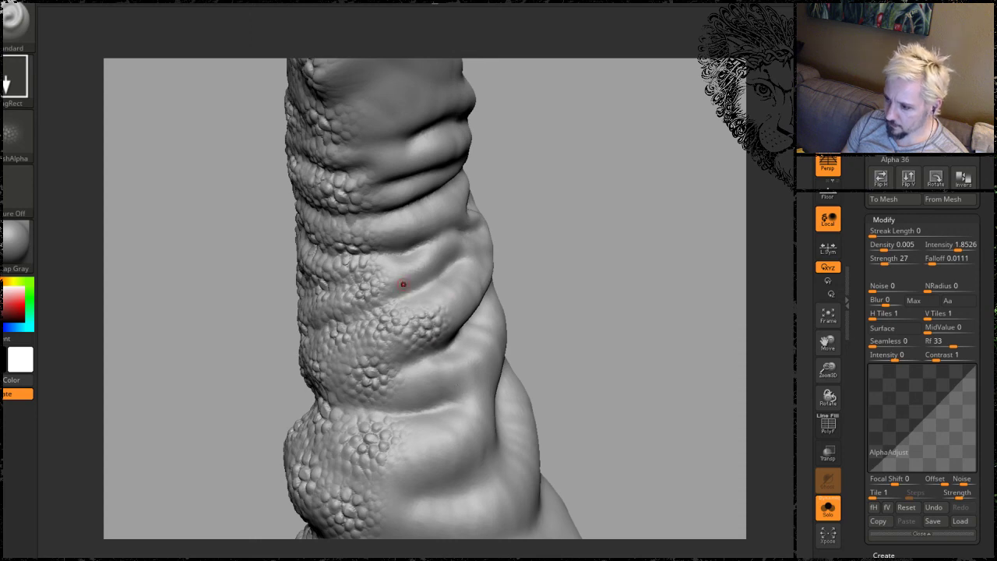
pyautogui.moveTo(426, 312); pyautogui.dragTo(454, 341)
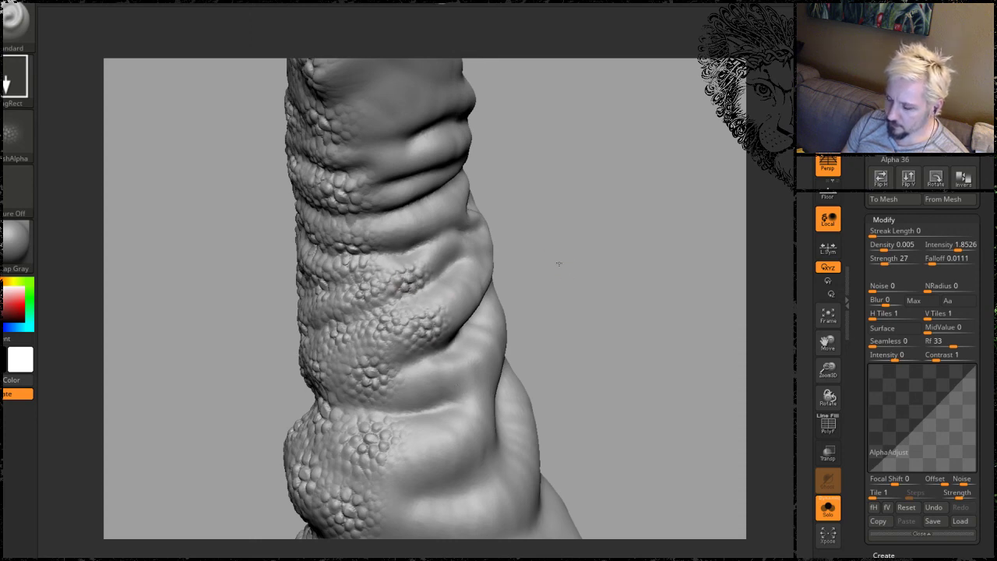
pyautogui.keyDown('alt'); pyautogui.moveTo(558, 263); pyautogui.dragTo(634, 216); pyautogui.keyUp('alt')
pyautogui.hotkey('ctrl', 'z')
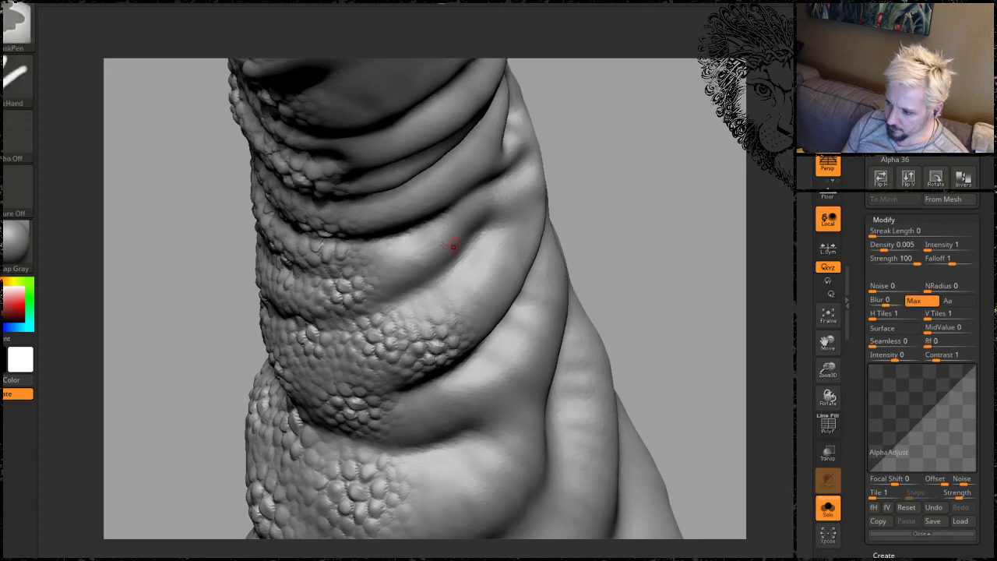
pyautogui.moveTo(443, 350); pyautogui.dragTo(463, 375)
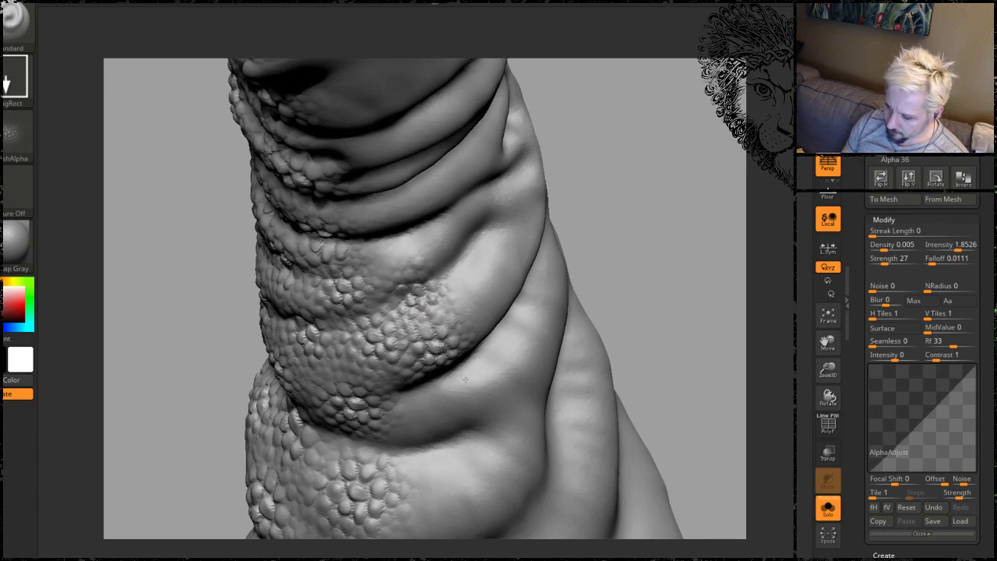
pyautogui.moveTo(390, 248)
pyautogui.mouseDown()
pyautogui.moveTo(413, 233)
pyautogui.moveTo(424, 265)
pyautogui.mouseUp()
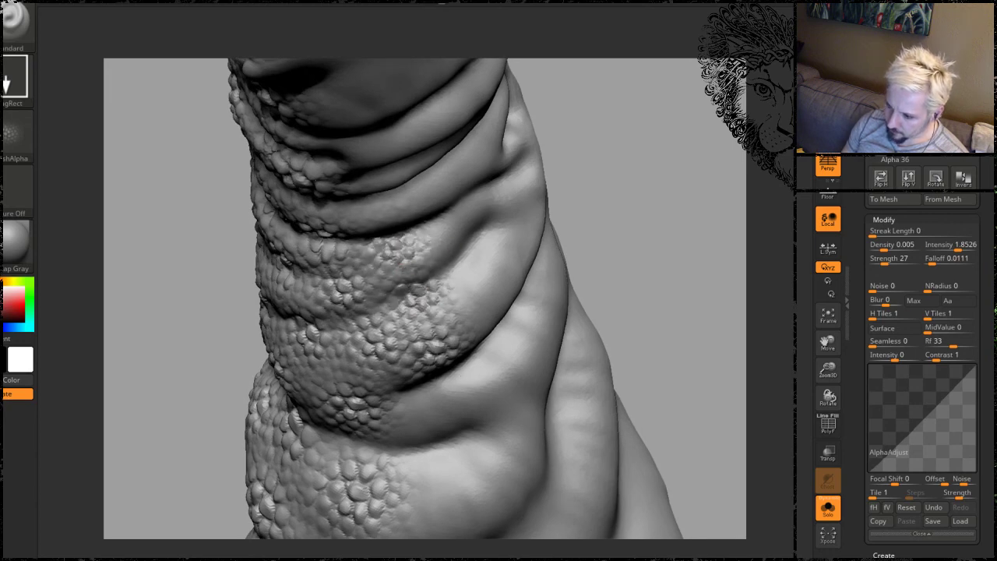
# Stamp scales on the narrow fold above the diagonal folds and towards the far end of the large diagonal fold.
pyautogui.moveTo(636, 220); pyautogui.dragTo(641, 158)
pyautogui.moveTo(652, 191); pyautogui.dragTo(662, 157)
pyautogui.moveTo(421, 254); pyautogui.dragTo(452, 286)
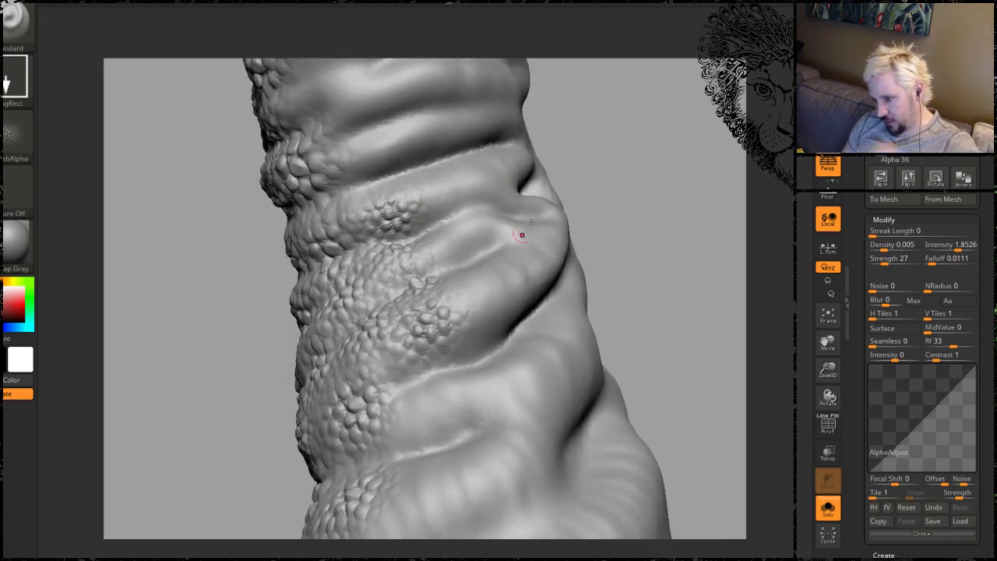
pyautogui.moveTo(615, 140)
pyautogui.mouseDown()
pyautogui.moveTo(629, 160)
pyautogui.moveTo(619, 204)
pyautogui.mouseUp()
pyautogui.moveTo(474, 260); pyautogui.dragTo(543, 340)
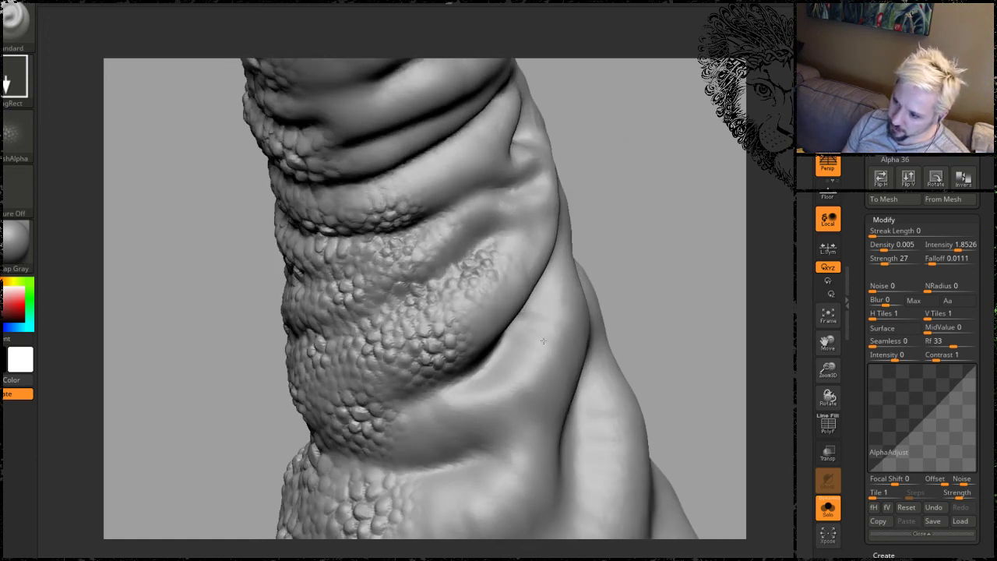
# Fill the crease above the large diagonal fold with scales and extend the scales along the narrow fold above it.
pyautogui.moveTo(646, 211); pyautogui.dragTo(621, 163)
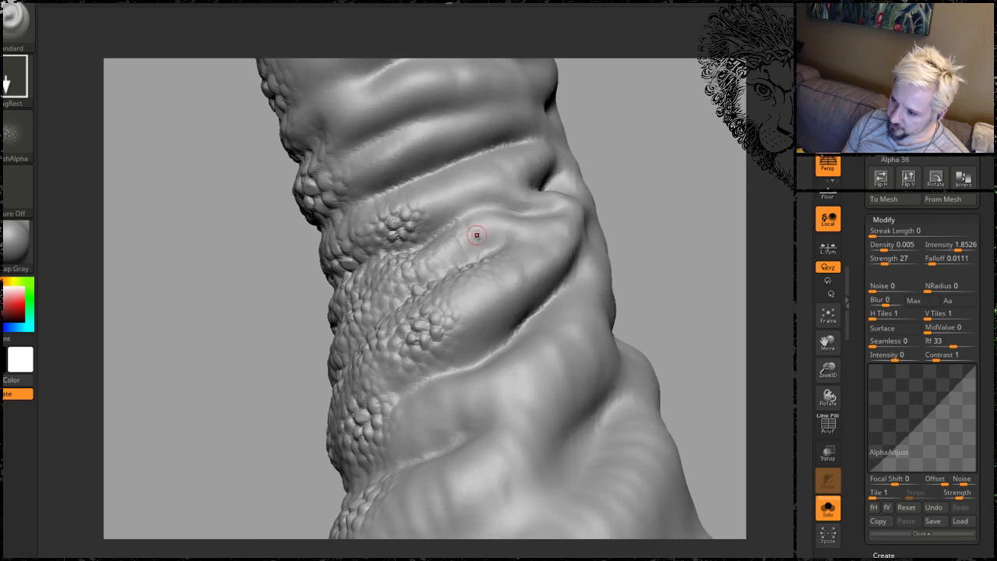
pyautogui.moveTo(463, 244); pyautogui.dragTo(467, 208)
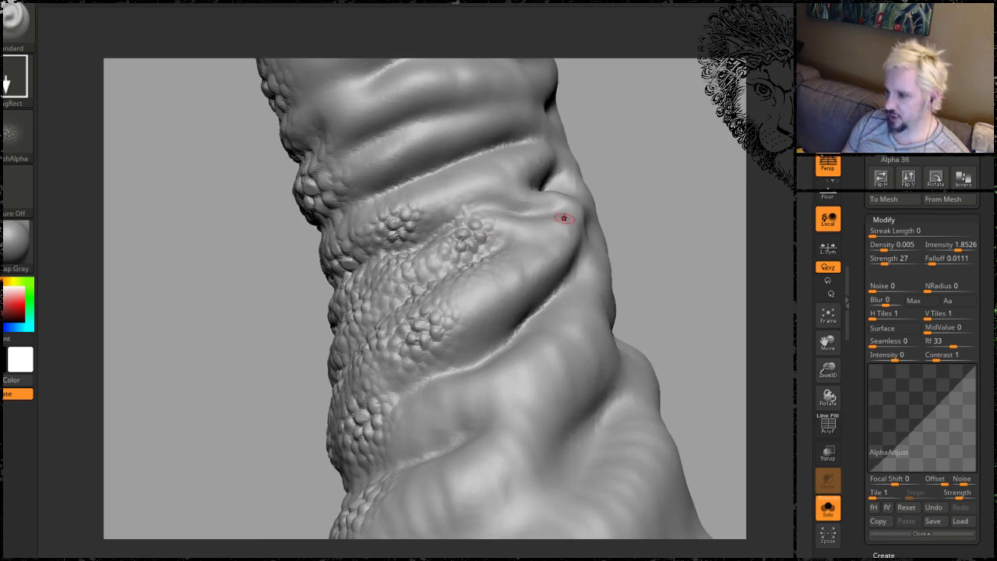
pyautogui.moveTo(654, 152); pyautogui.dragTo(526, 194)
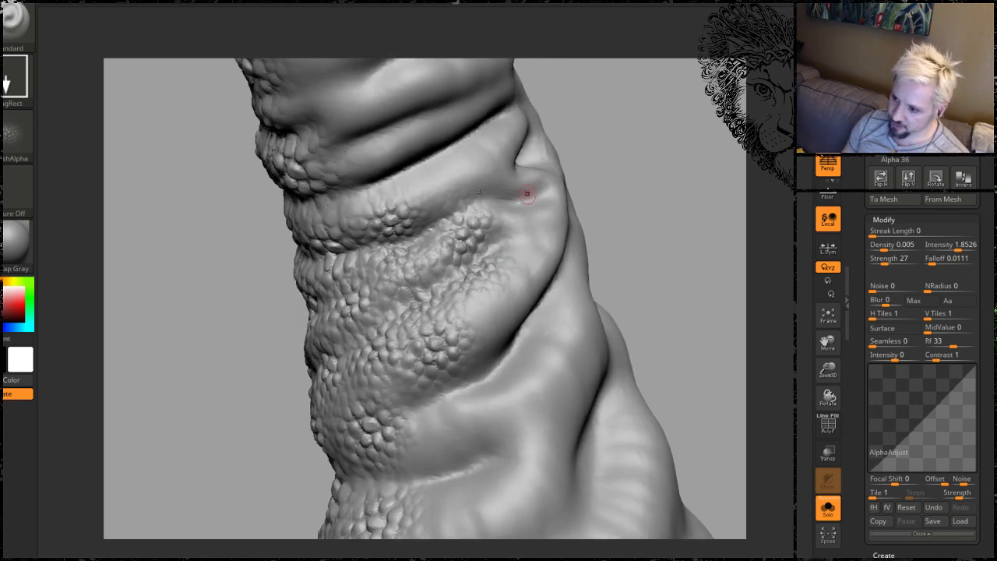
pyautogui.moveTo(442, 190); pyautogui.dragTo(508, 265)
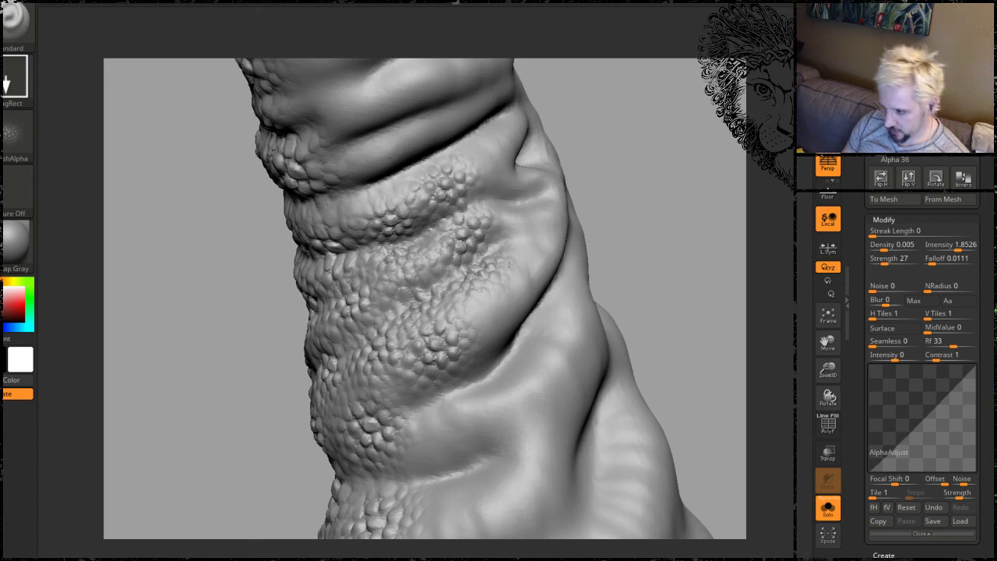
# Stamp scale patches onto the two thick smooth rolls above the narrow scaled fold.
pyautogui.moveTo(604, 196)
pyautogui.mouseDown()
pyautogui.moveTo(603, 211)
pyautogui.moveTo(610, 183)
pyautogui.moveTo(603, 190)
pyautogui.mouseUp()
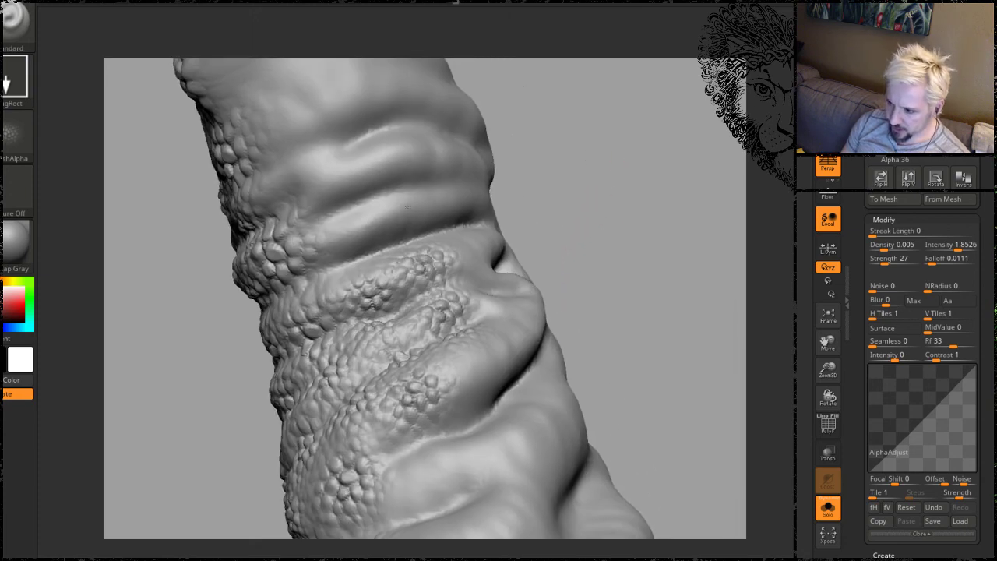
pyautogui.moveTo(377, 226); pyautogui.dragTo(409, 230)
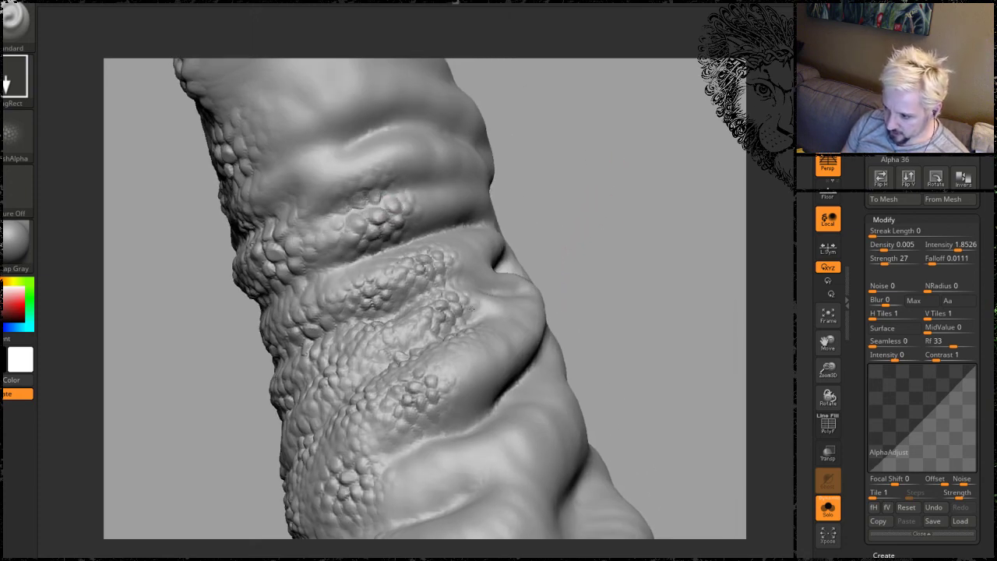
pyautogui.moveTo(587, 201)
pyautogui.mouseDown()
pyautogui.moveTo(600, 171)
pyautogui.moveTo(561, 195)
pyautogui.mouseUp()
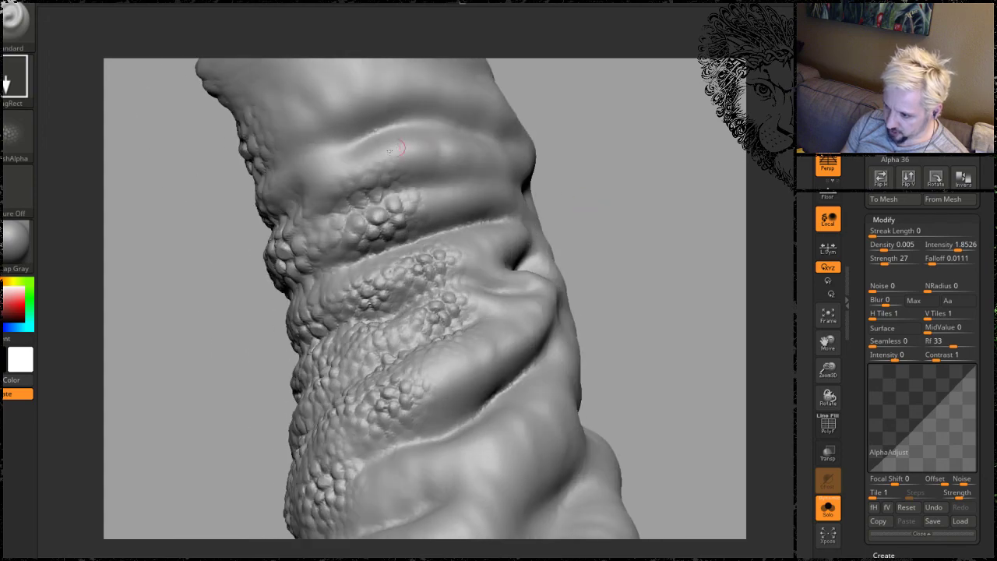
pyautogui.moveTo(400, 158); pyautogui.dragTo(448, 183)
pyautogui.moveTo(602, 102)
pyautogui.mouseDown()
pyautogui.moveTo(592, 140)
pyautogui.moveTo(399, 115)
pyautogui.mouseUp()
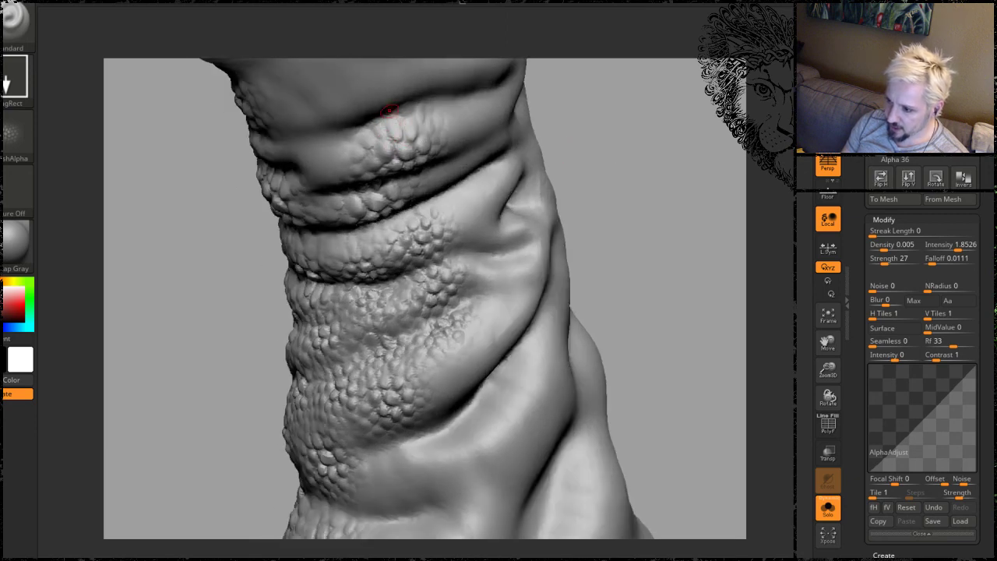
pyautogui.moveTo(543, 158); pyautogui.dragTo(389, 210)
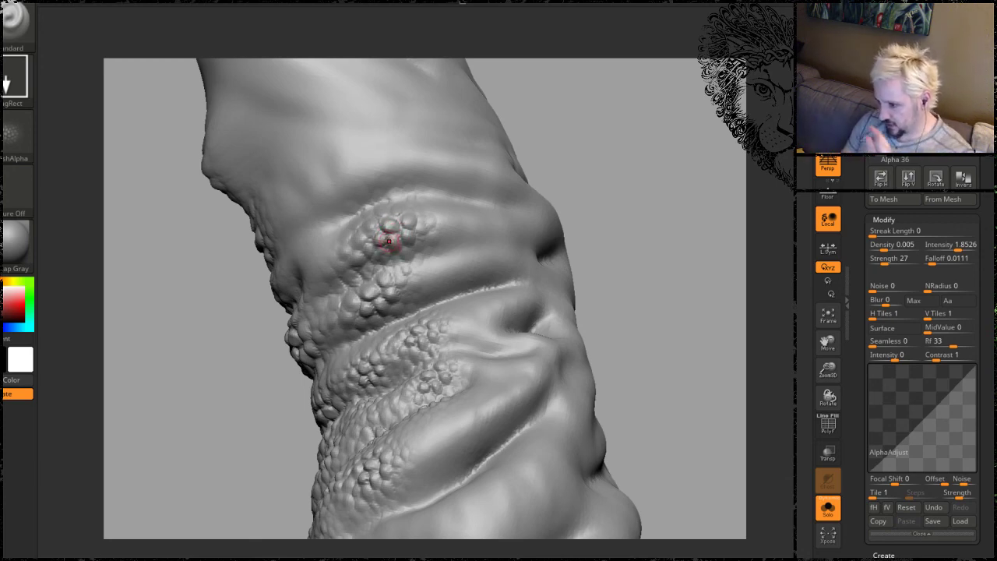
# Smooth the upper edge of the scale patch on the uppermost thick roll.
pyautogui.moveTo(582, 150); pyautogui.dragTo(575, 232)
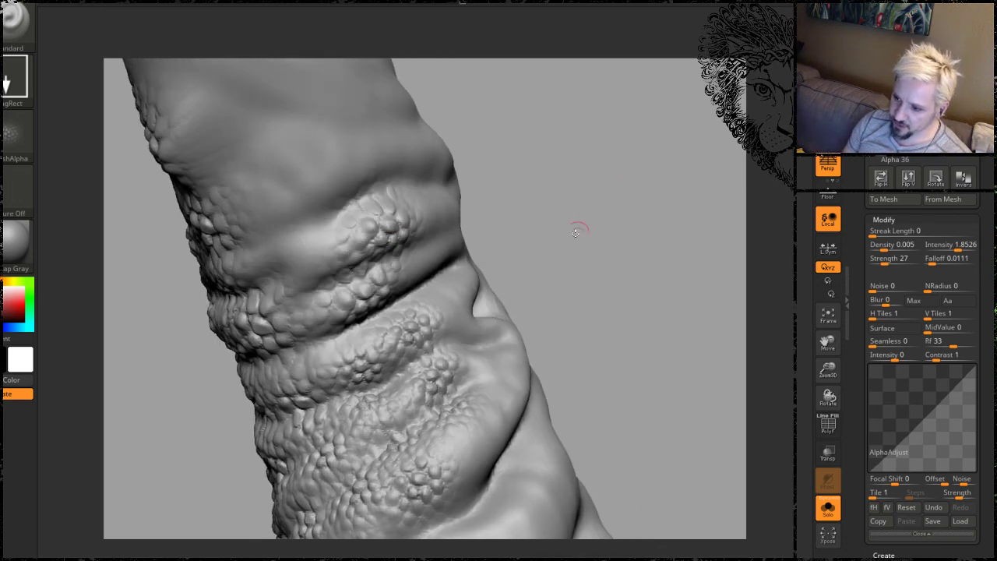
pyautogui.moveTo(578, 168); pyautogui.dragTo(548, 200)
pyautogui.keyDown('shift'); pyautogui.moveTo(388, 195); pyautogui.dragTo(371, 205); pyautogui.keyUp('shift')
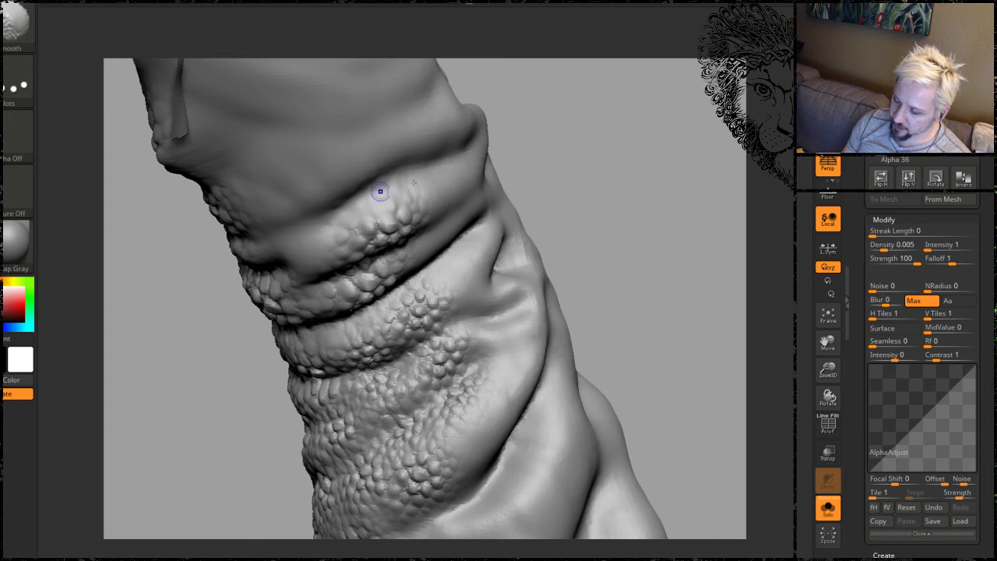
# Stamp scales in the crease above the uppermost roll and spread them along the roll's bare surface and upper edge.
pyautogui.moveTo(582, 179); pyautogui.dragTo(547, 123)
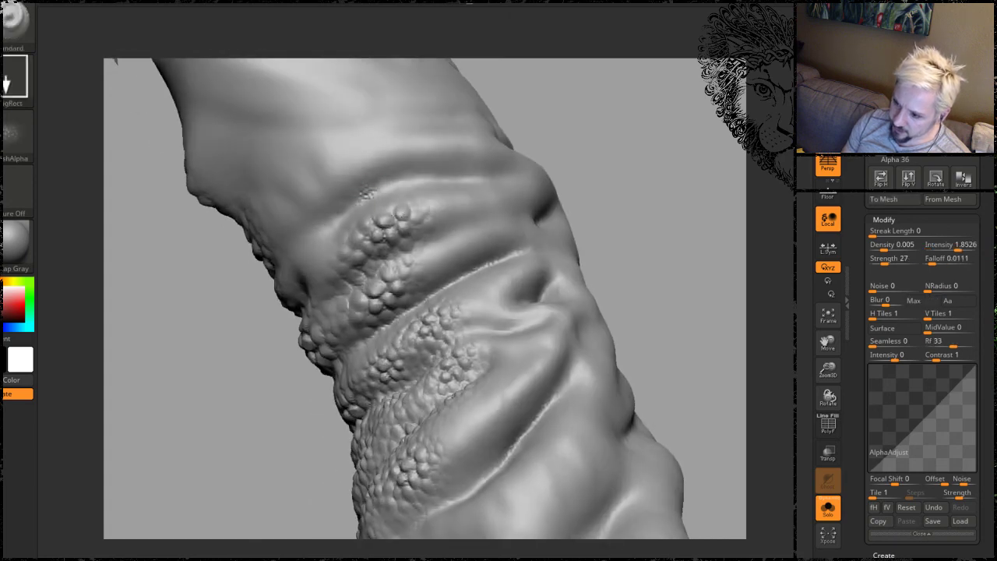
pyautogui.moveTo(367, 195); pyautogui.dragTo(386, 201)
pyautogui.moveTo(629, 123); pyautogui.dragTo(653, 121)
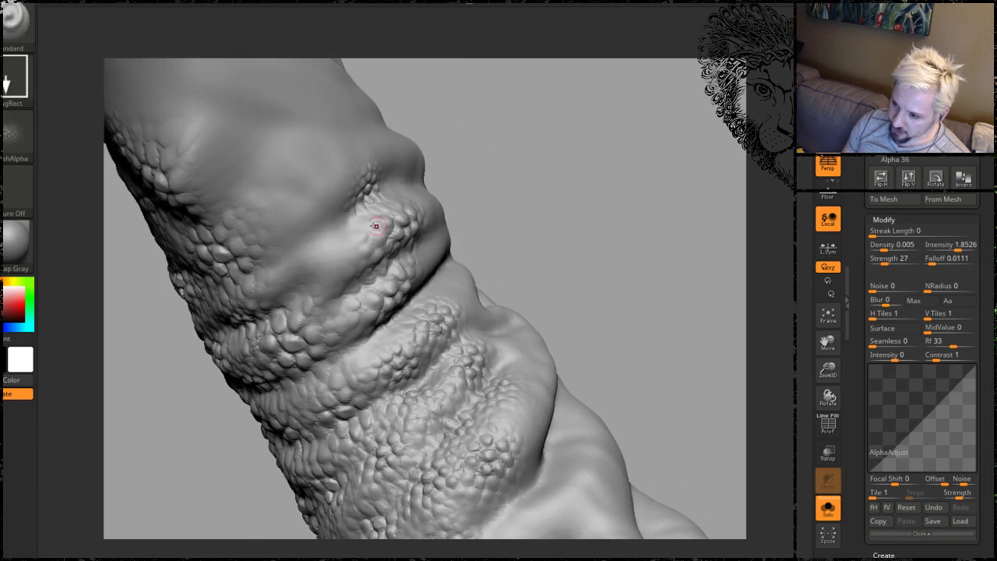
pyautogui.moveTo(346, 247); pyautogui.dragTo(320, 266)
pyautogui.moveTo(536, 175); pyautogui.dragTo(478, 159)
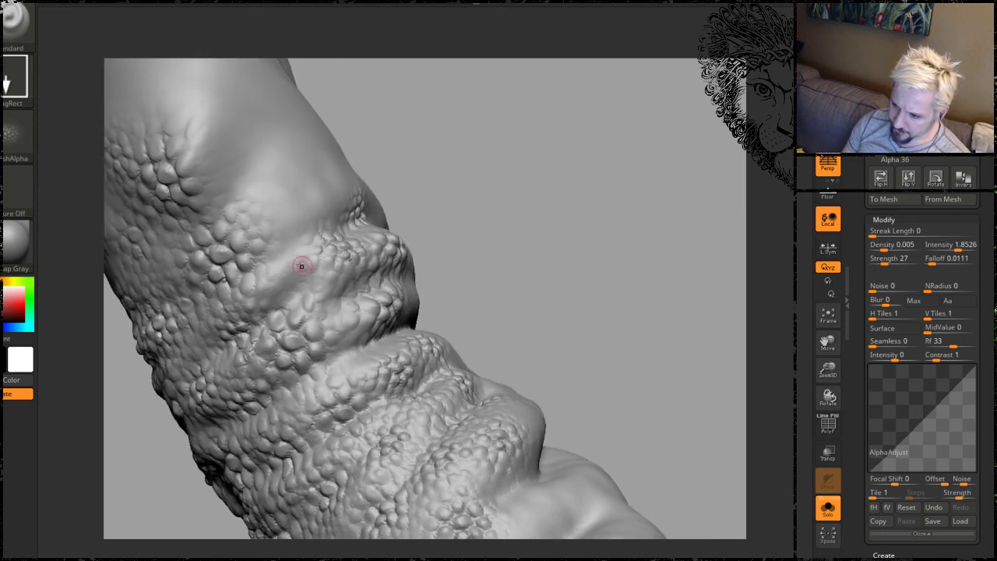
pyautogui.moveTo(536, 173)
pyautogui.mouseDown()
pyautogui.moveTo(453, 306)
pyautogui.moveTo(461, 277)
pyautogui.mouseUp()
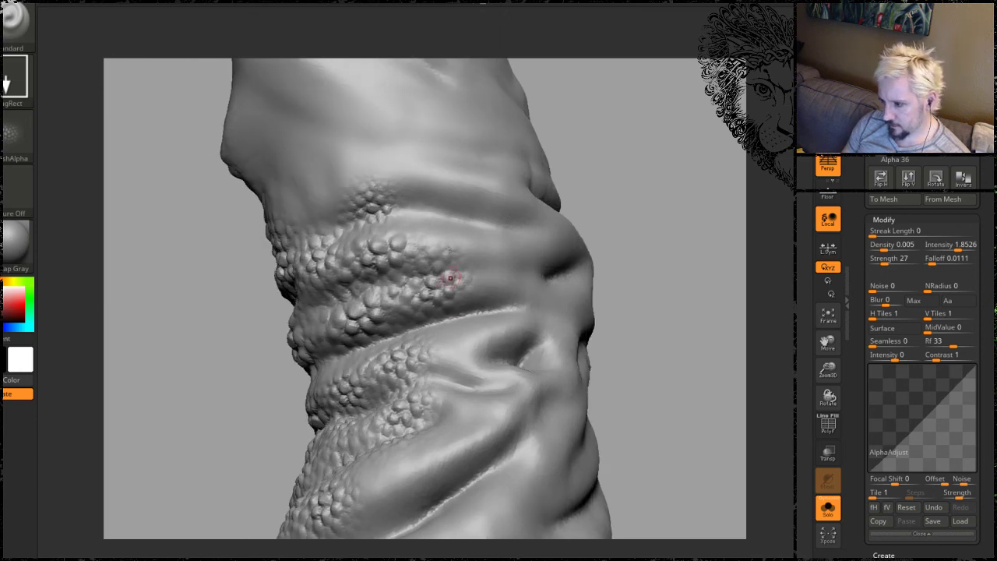
pyautogui.moveTo(427, 214)
pyautogui.mouseDown()
pyautogui.moveTo(413, 234)
pyautogui.moveTo(459, 187)
pyautogui.mouseUp()
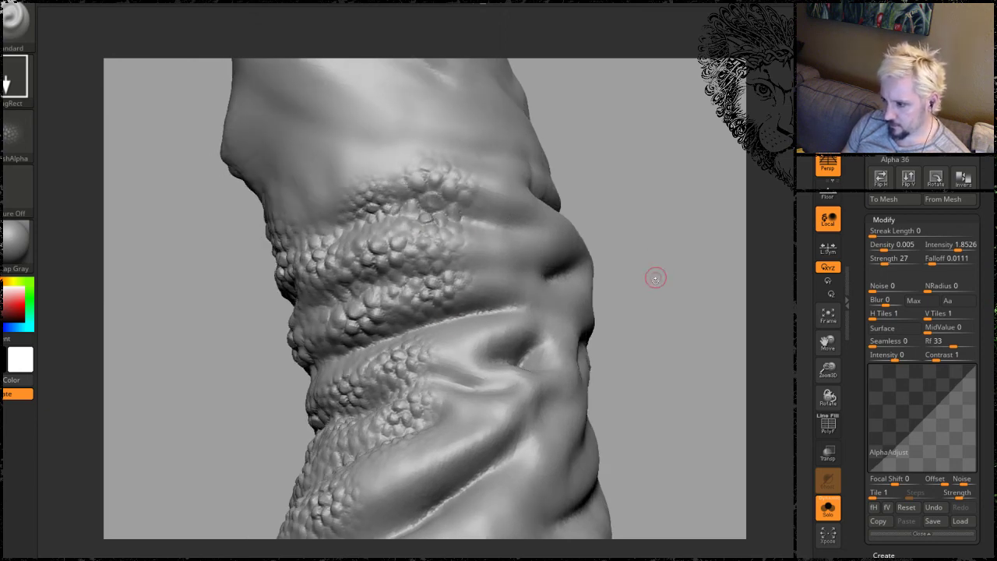
# Extend the scales across the bare ends of the narrow fold, the fold below it and the large diagonal fold.
pyautogui.moveTo(655, 278)
pyautogui.mouseDown()
pyautogui.moveTo(554, 135)
pyautogui.moveTo(602, 191)
pyautogui.mouseUp()
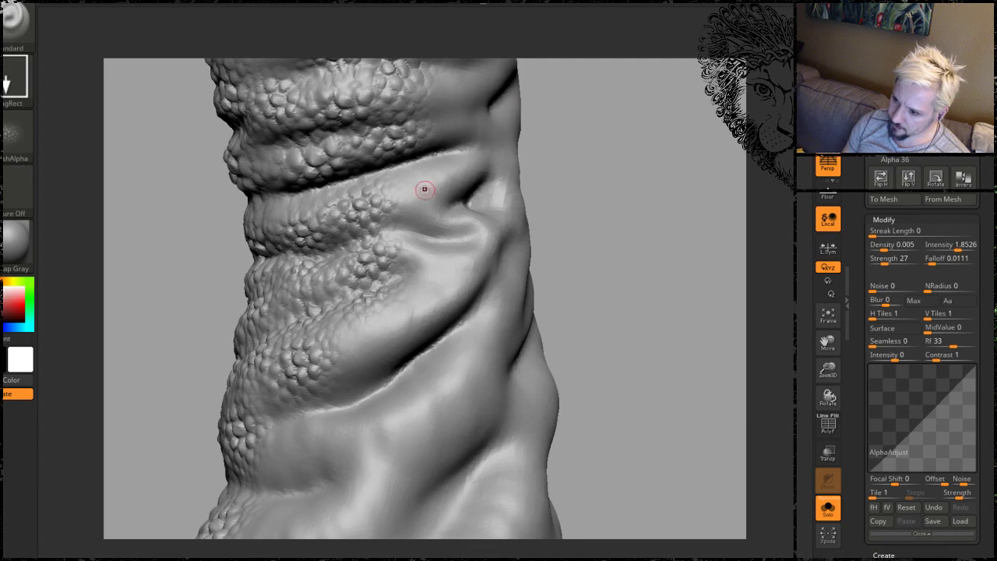
pyautogui.moveTo(425, 189)
pyautogui.mouseDown()
pyautogui.moveTo(412, 186)
pyautogui.moveTo(476, 276)
pyautogui.mouseUp()
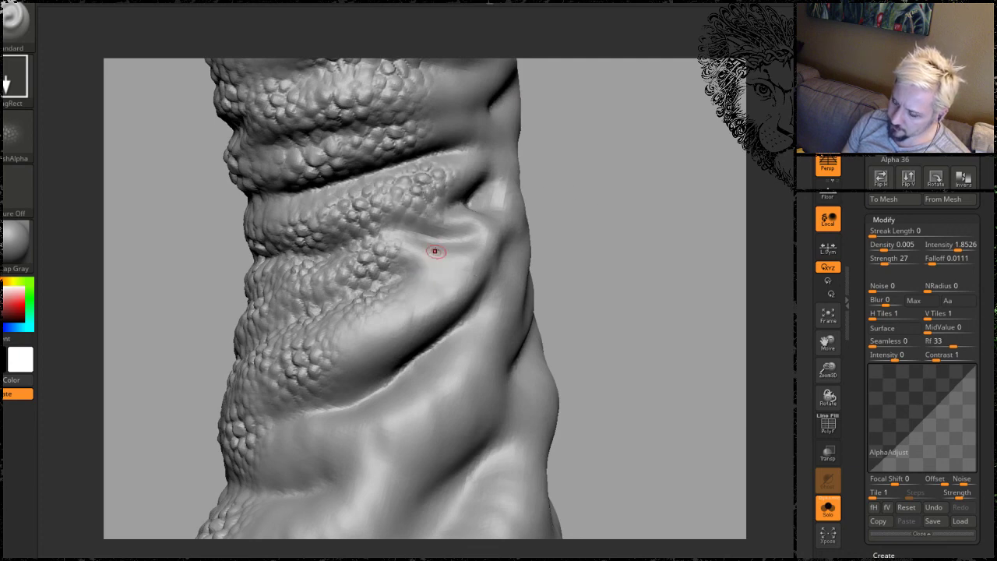
pyautogui.moveTo(435, 251); pyautogui.dragTo(472, 265)
pyautogui.moveTo(615, 235)
pyautogui.keyDown('alt'); pyautogui.mouseDown()
pyautogui.moveTo(597, 182)
pyautogui.moveTo(438, 222)
pyautogui.moveTo(397, 222)
pyautogui.moveTo(391, 178)
pyautogui.mouseUp(); pyautogui.keyUp('alt')
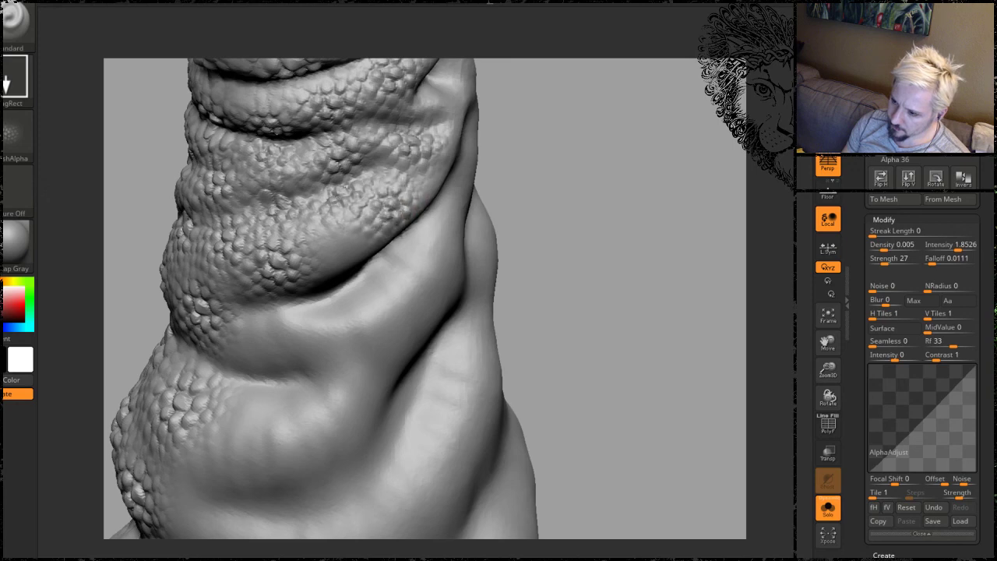
pyautogui.moveTo(620, 259); pyautogui.dragTo(569, 214)
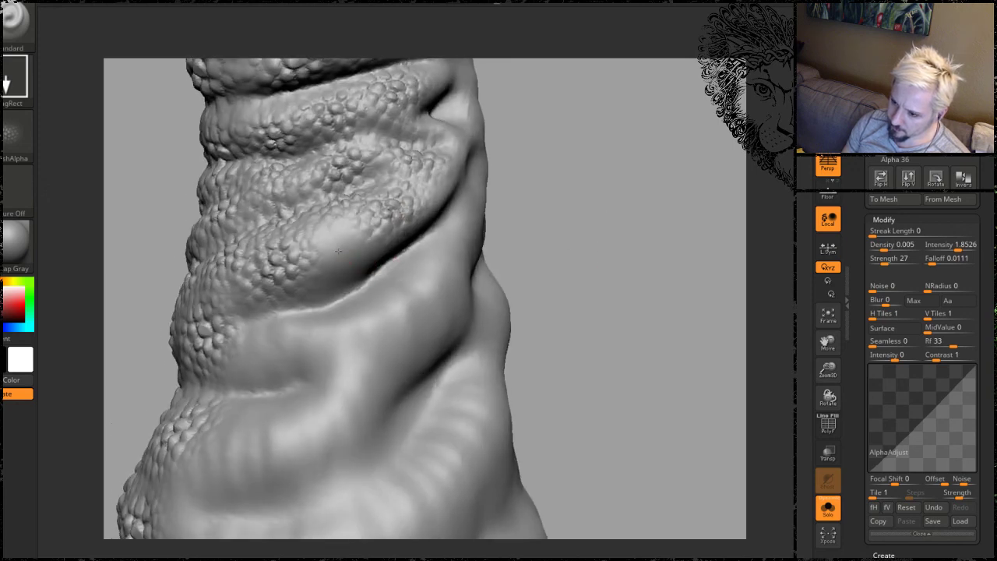
pyautogui.moveTo(338, 251)
pyautogui.mouseDown()
pyautogui.moveTo(350, 233)
pyautogui.moveTo(342, 261)
pyautogui.mouseUp()
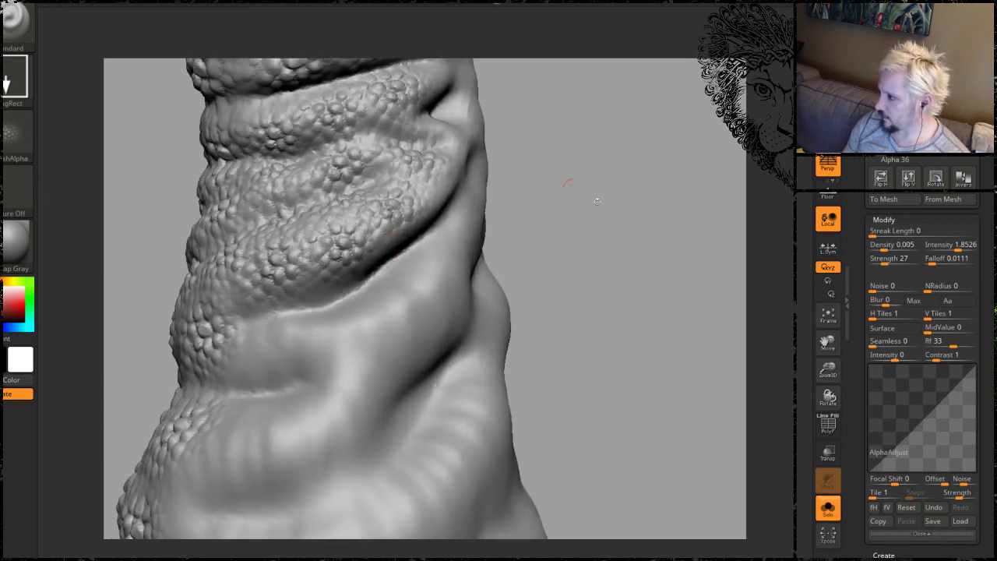
pyautogui.moveTo(596, 201)
pyautogui.mouseDown()
pyautogui.moveTo(647, 241)
pyautogui.moveTo(605, 227)
pyautogui.moveTo(615, 251)
pyautogui.moveTo(623, 244)
pyautogui.mouseUp()
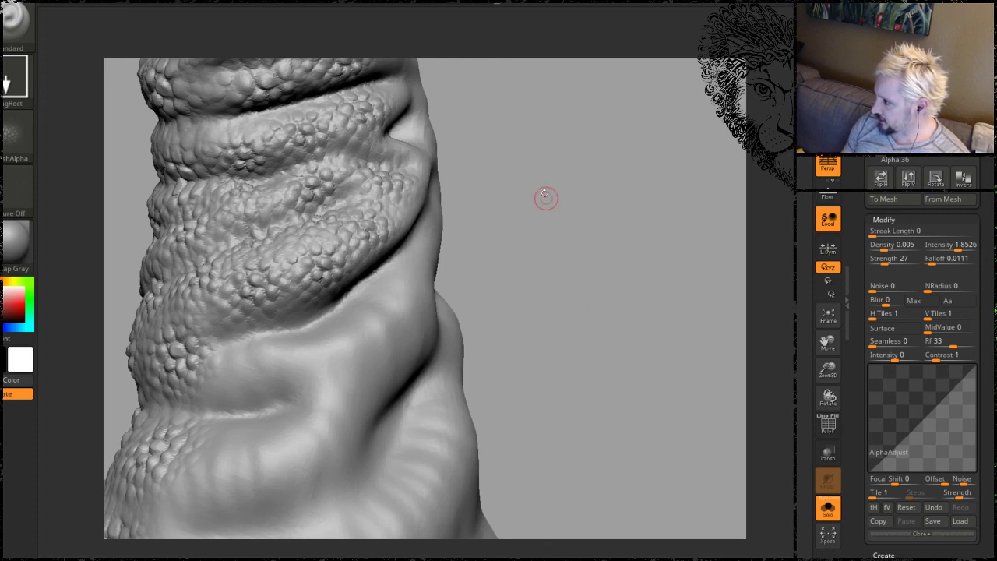
# Stamp scale patches onto the smooth skin beneath the large diagonal fold and on the upper part of the bulging roll below.
pyautogui.moveTo(547, 270)
pyautogui.mouseDown()
pyautogui.moveTo(572, 267)
pyautogui.moveTo(521, 351)
pyautogui.mouseUp()
pyautogui.moveTo(503, 298)
pyautogui.mouseDown()
pyautogui.moveTo(584, 236)
pyautogui.moveTo(460, 278)
pyautogui.mouseUp()
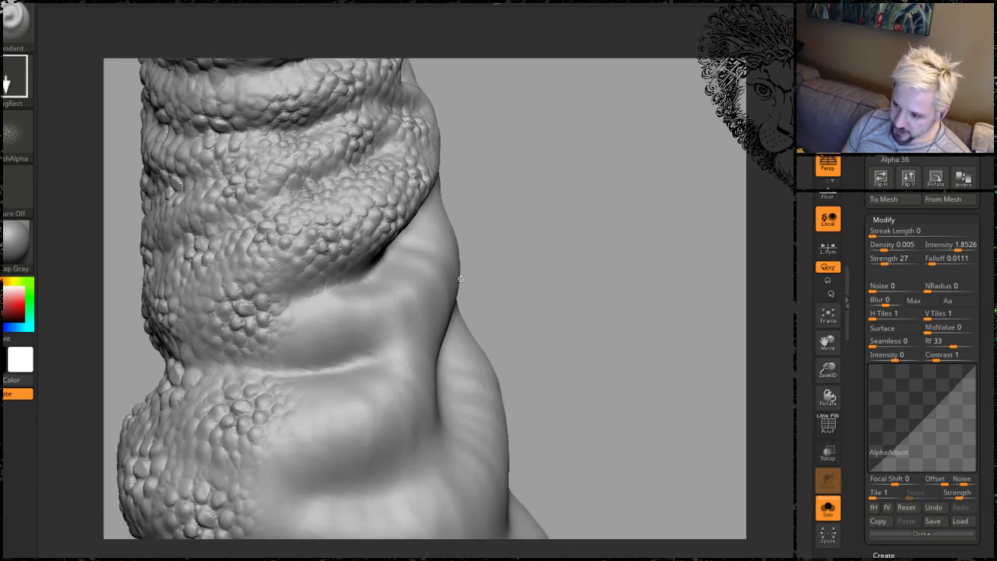
pyautogui.moveTo(328, 322); pyautogui.dragTo(380, 342)
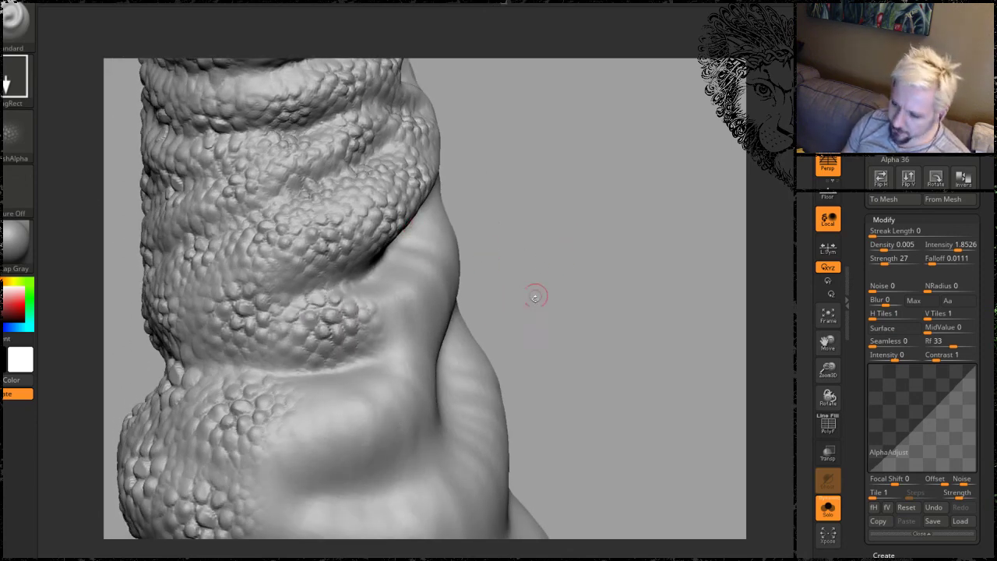
pyautogui.moveTo(535, 295)
pyautogui.mouseDown()
pyautogui.moveTo(567, 215)
pyautogui.moveTo(604, 249)
pyautogui.moveTo(538, 254)
pyautogui.mouseUp()
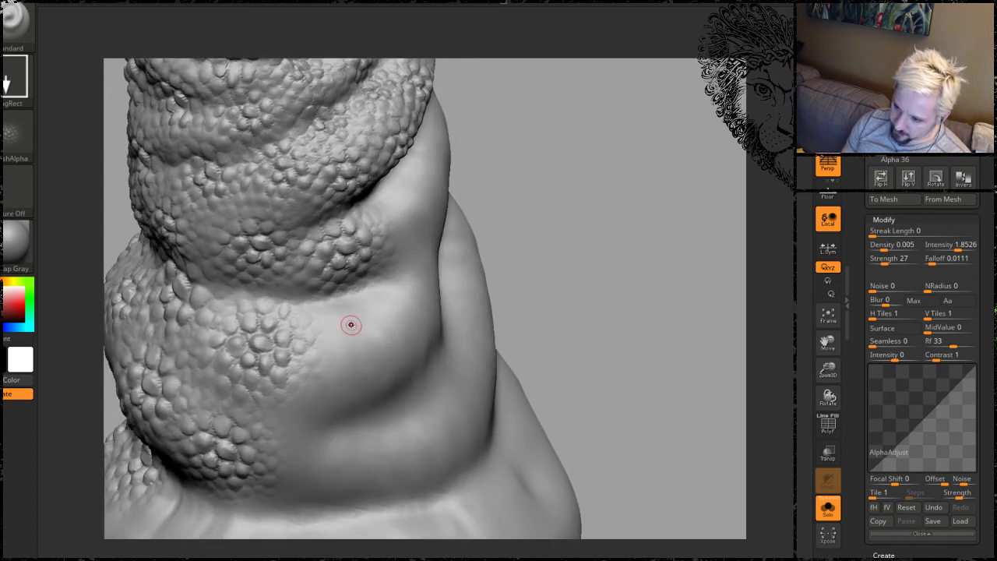
pyautogui.moveTo(351, 324); pyautogui.dragTo(386, 335)
pyautogui.moveTo(617, 279)
pyautogui.keyDown('alt'); pyautogui.mouseDown()
pyautogui.moveTo(626, 219)
pyautogui.moveTo(612, 216)
pyautogui.mouseUp(); pyautogui.keyUp('alt')
# Examine the sculpted scale patch on the PM3D_Plane3D tool and return to the Body2 tool.
pyautogui.click(15, 136)
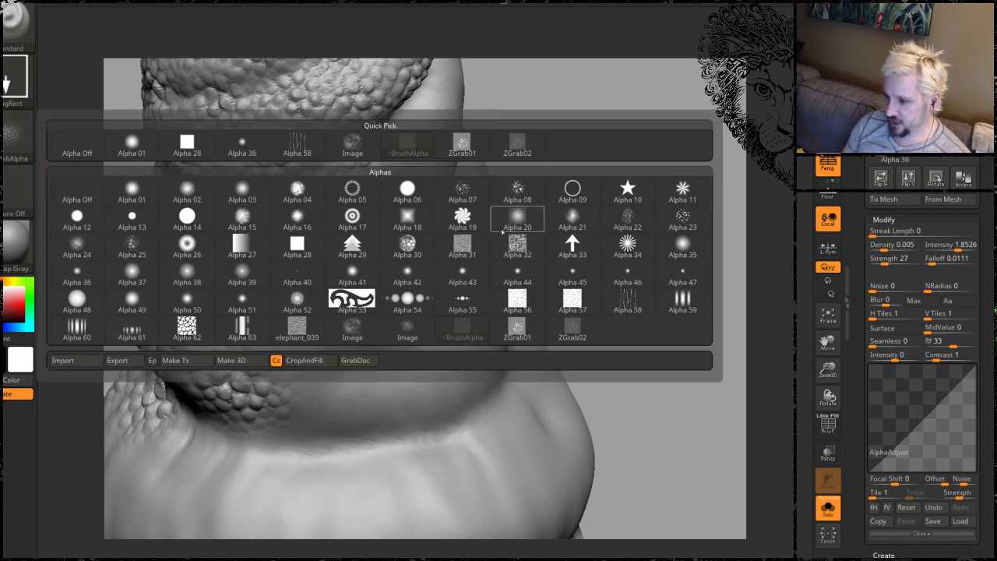
pyautogui.moveTo(595, 224)
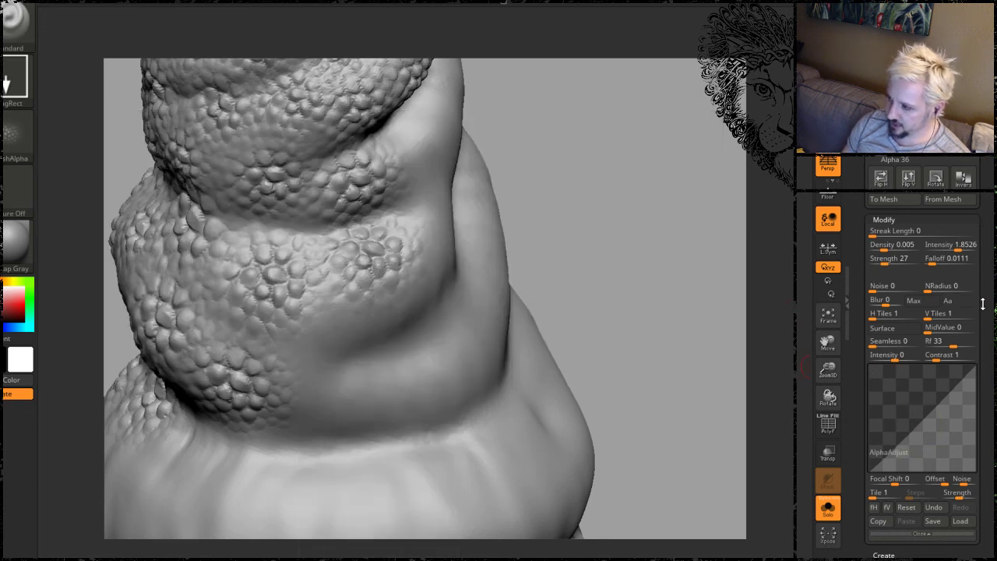
pyautogui.scroll(-6, 983, 304)
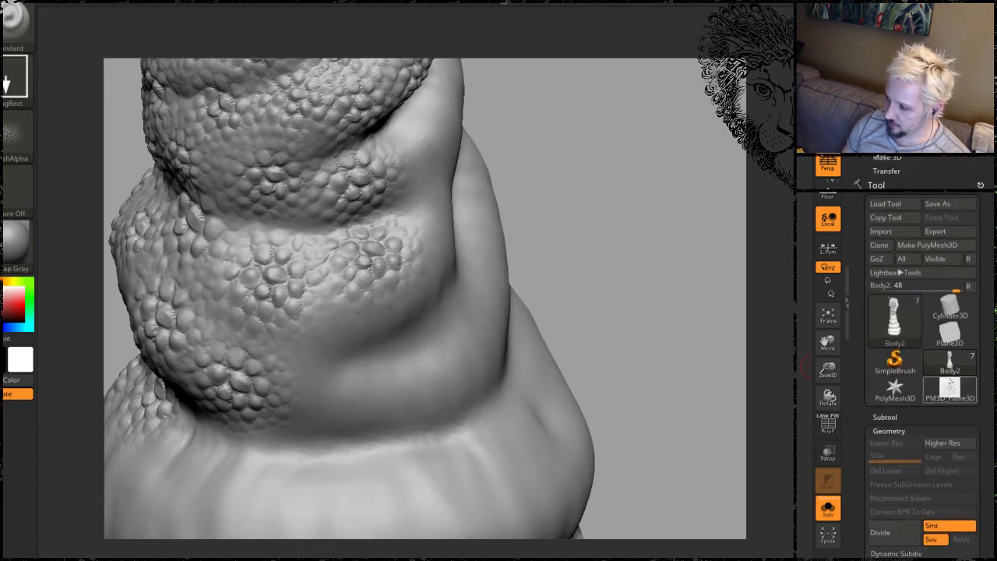
pyautogui.click(949, 382)
pyautogui.moveTo(607, 304); pyautogui.dragTo(576, 347)
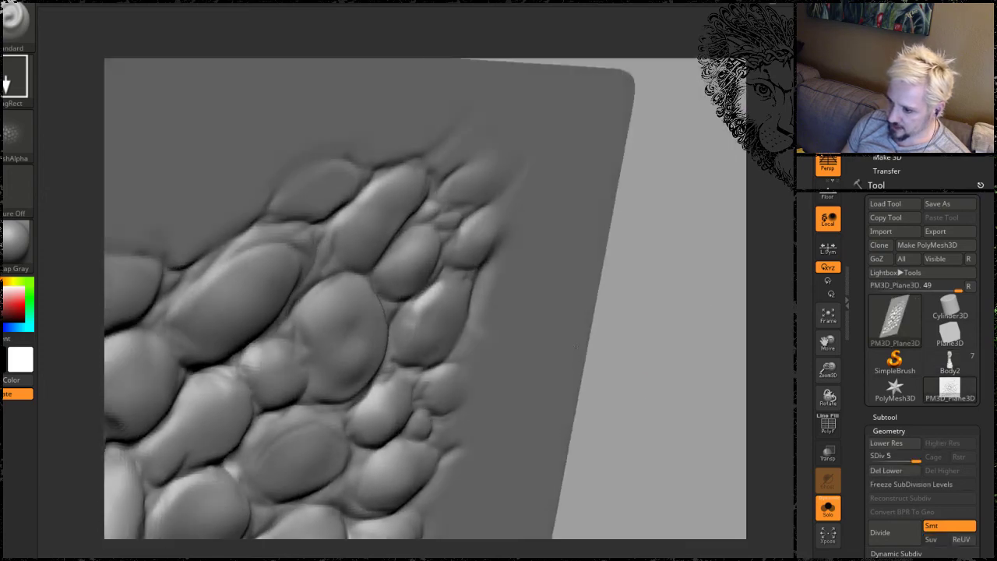
pyautogui.moveTo(576, 346); pyautogui.dragTo(583, 290, button='right')
pyautogui.moveTo(384, 401); pyautogui.dragTo(444, 377)
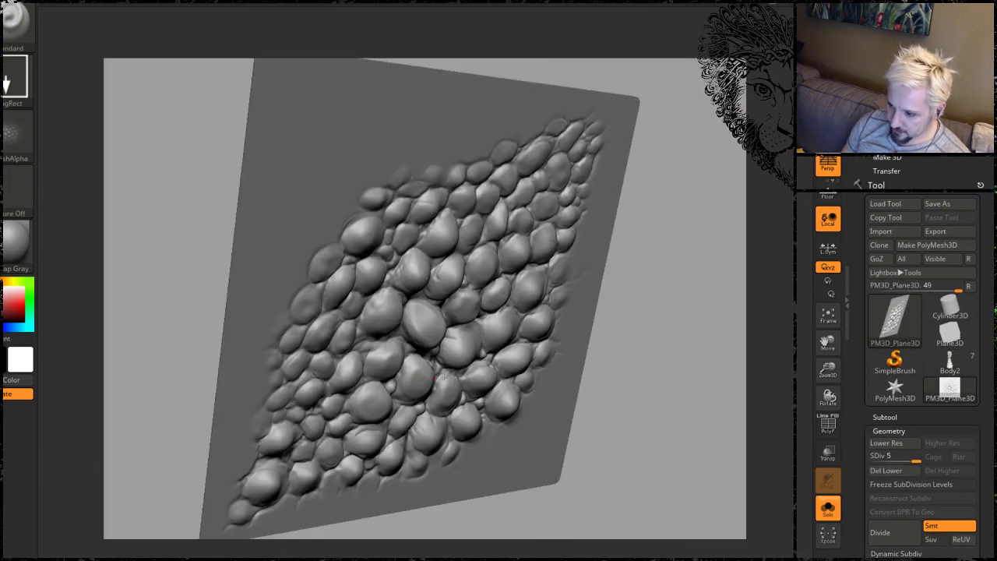
pyautogui.moveTo(637, 357); pyautogui.dragTo(457, 261, button='right')
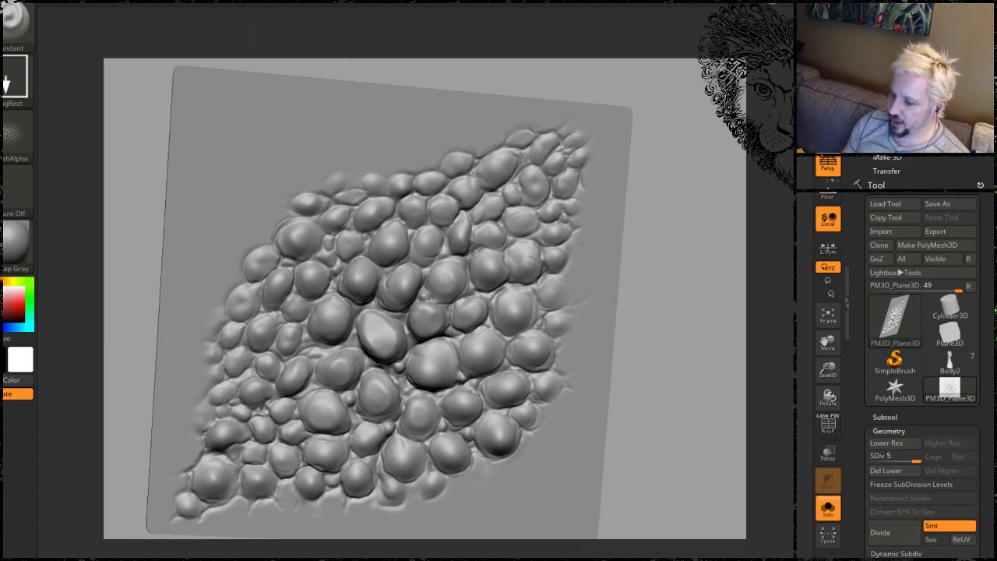
pyautogui.moveTo(653, 242)
pyautogui.mouseDown()
pyautogui.moveTo(680, 273)
pyautogui.moveTo(660, 265)
pyautogui.mouseUp()
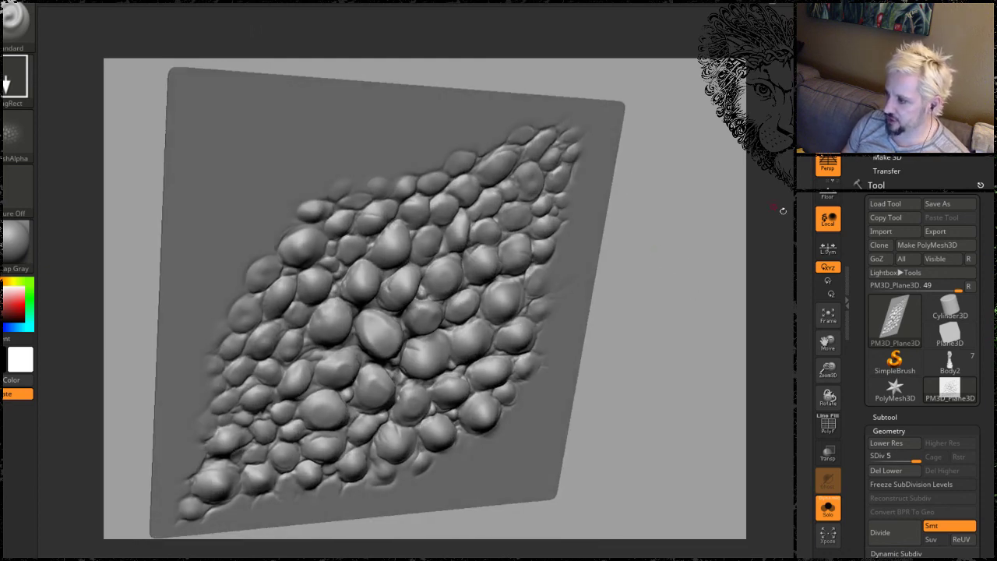
pyautogui.click(949, 363)
# Stamp larger scale patches across the lower bulging roll and join them to the scales in the crease above it.
pyautogui.keyDown('alt'); pyautogui.moveTo(480, 268); pyautogui.dragTo(282, 346); pyautogui.keyUp('alt')
pyautogui.keyDown('alt'); pyautogui.moveTo(666, 311); pyautogui.dragTo(667, 413); pyautogui.keyUp('alt')
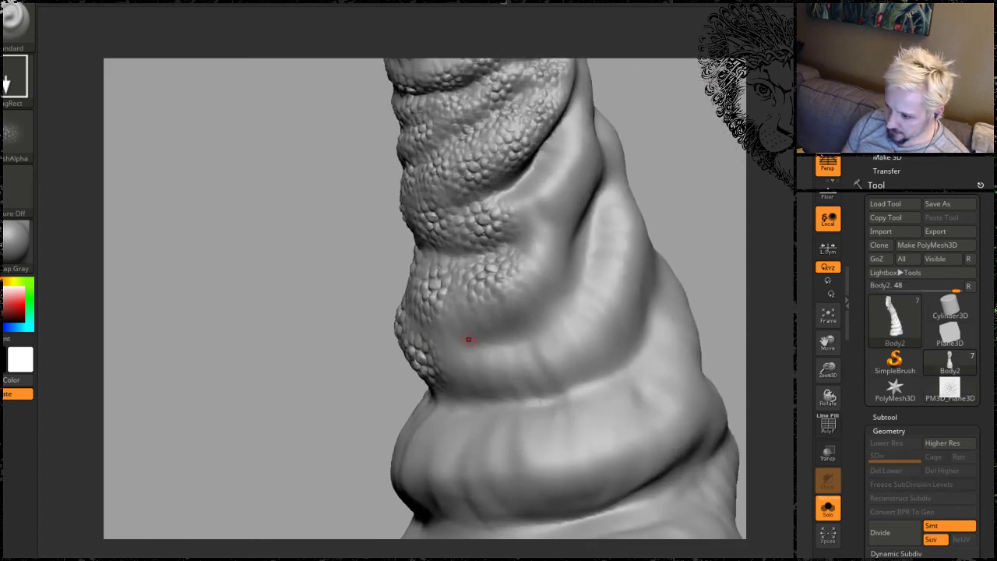
pyautogui.moveTo(465, 337); pyautogui.dragTo(483, 382)
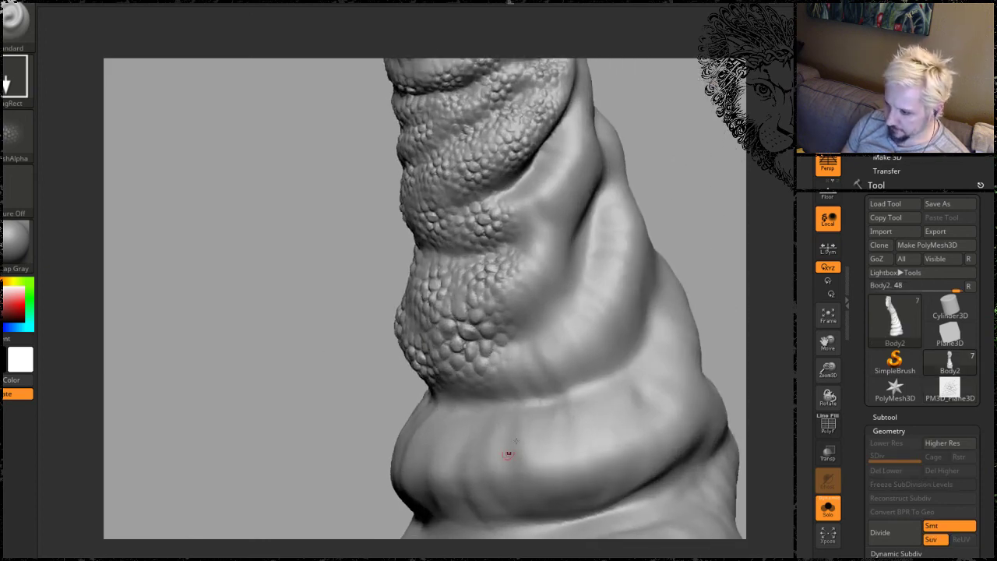
pyautogui.moveTo(559, 339)
pyautogui.mouseDown()
pyautogui.moveTo(538, 310)
pyautogui.moveTo(576, 343)
pyautogui.mouseUp()
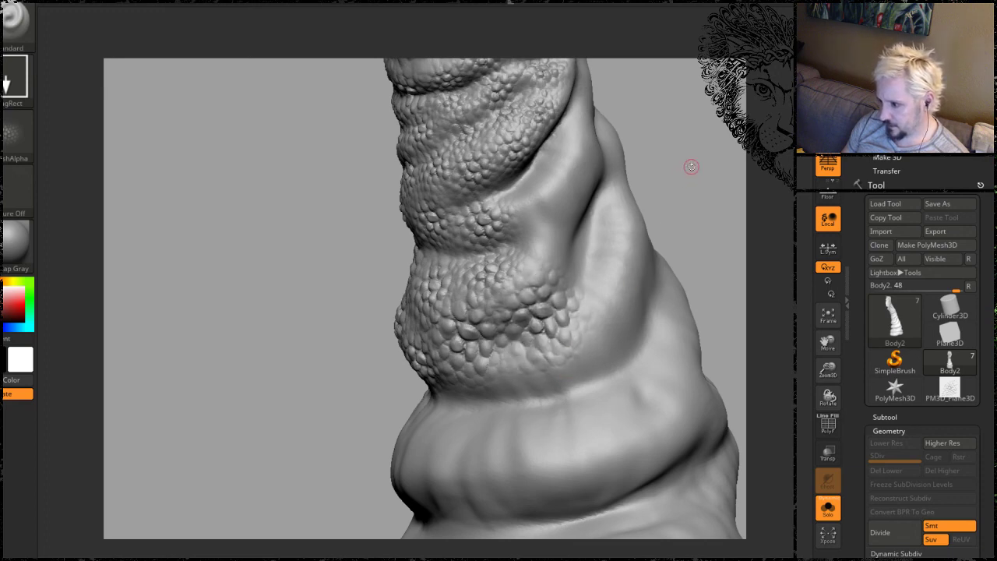
pyautogui.moveTo(691, 166); pyautogui.dragTo(481, 296, button='right')
pyautogui.moveTo(467, 286)
pyautogui.mouseDown()
pyautogui.moveTo(479, 269)
pyautogui.moveTo(475, 307)
pyautogui.mouseUp()
pyautogui.moveTo(525, 207); pyautogui.dragTo(442, 247, button='right')
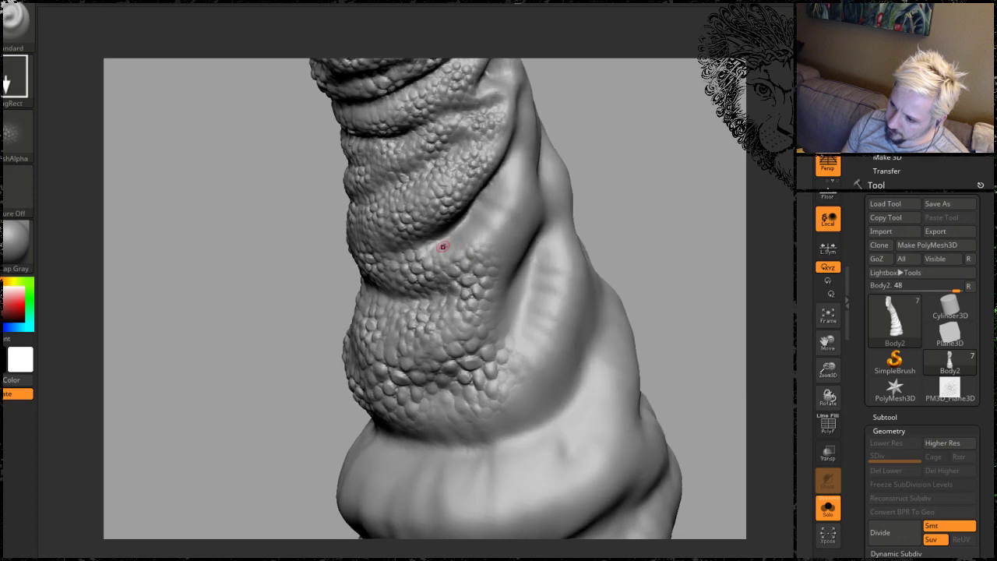
# Spread scales up the smooth band beneath the large diagonal fold, covering its outer side and upper end.
pyautogui.moveTo(458, 231); pyautogui.dragTo(483, 278)
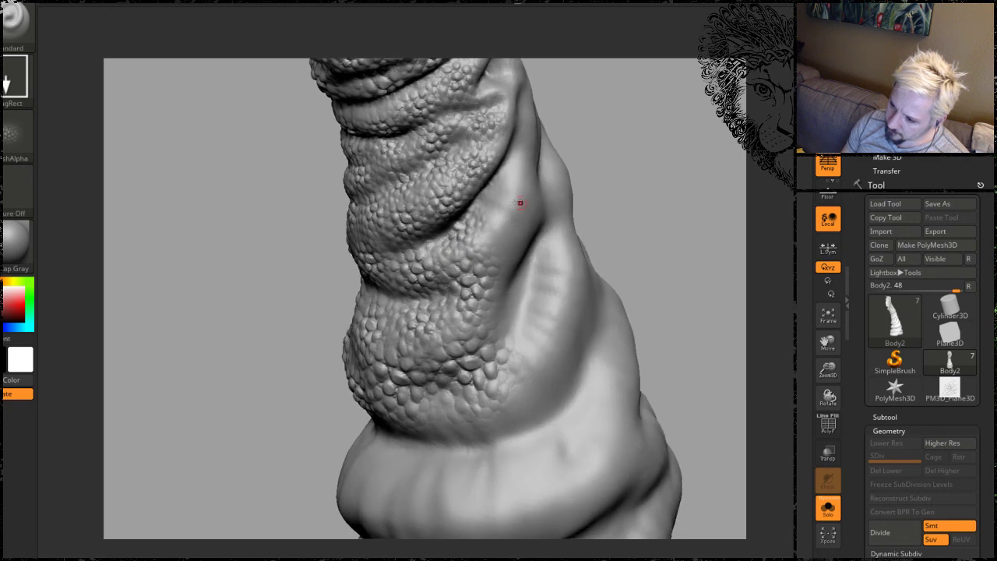
pyautogui.moveTo(507, 211)
pyautogui.mouseDown()
pyautogui.moveTo(499, 196)
pyautogui.moveTo(551, 243)
pyautogui.mouseUp()
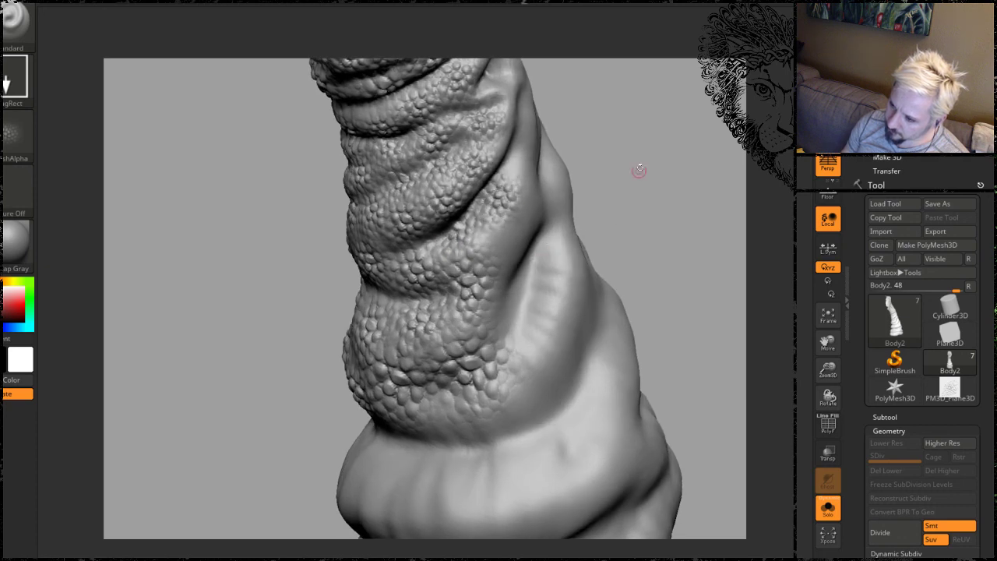
pyautogui.moveTo(639, 169); pyautogui.dragTo(592, 172, button='right')
pyautogui.moveTo(516, 251); pyautogui.dragTo(555, 277)
pyautogui.keyDown('alt'); pyautogui.moveTo(661, 186); pyautogui.dragTo(643, 223); pyautogui.keyUp('alt')
pyautogui.moveTo(609, 223); pyautogui.dragTo(423, 264)
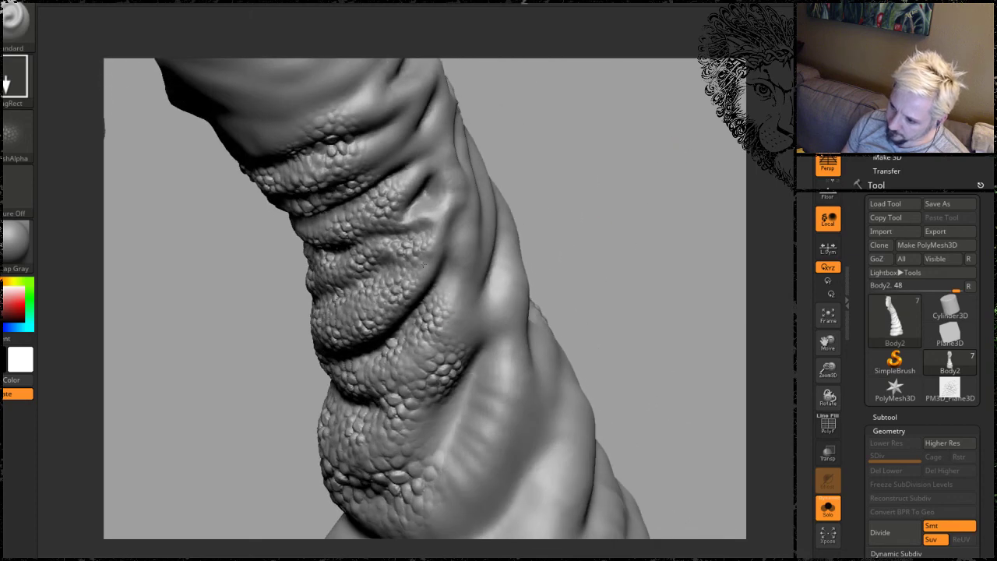
pyautogui.moveTo(457, 310); pyautogui.dragTo(514, 386)
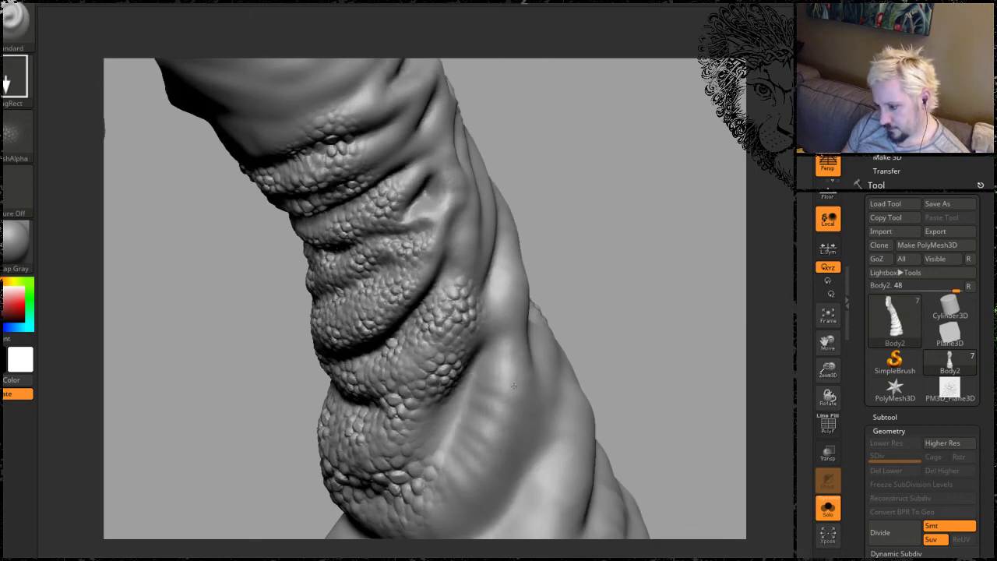
# Switch to the long-neck-turtle.jpg photo, study the scale pattern along the turtle's neck, and put the photo away.
pyautogui.hotkey('alt', 'Tab')
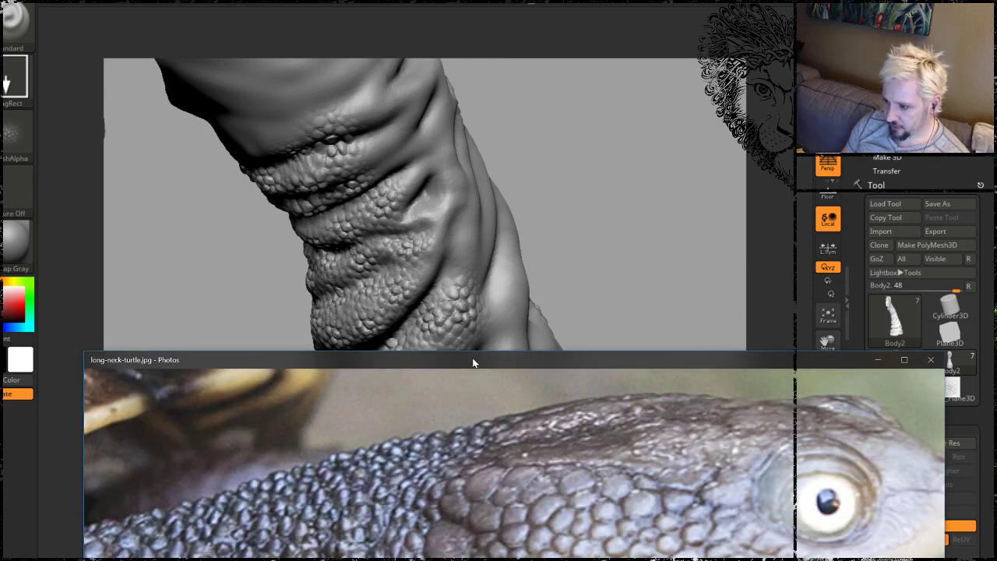
pyautogui.moveTo(472, 360); pyautogui.dragTo(528, 80)
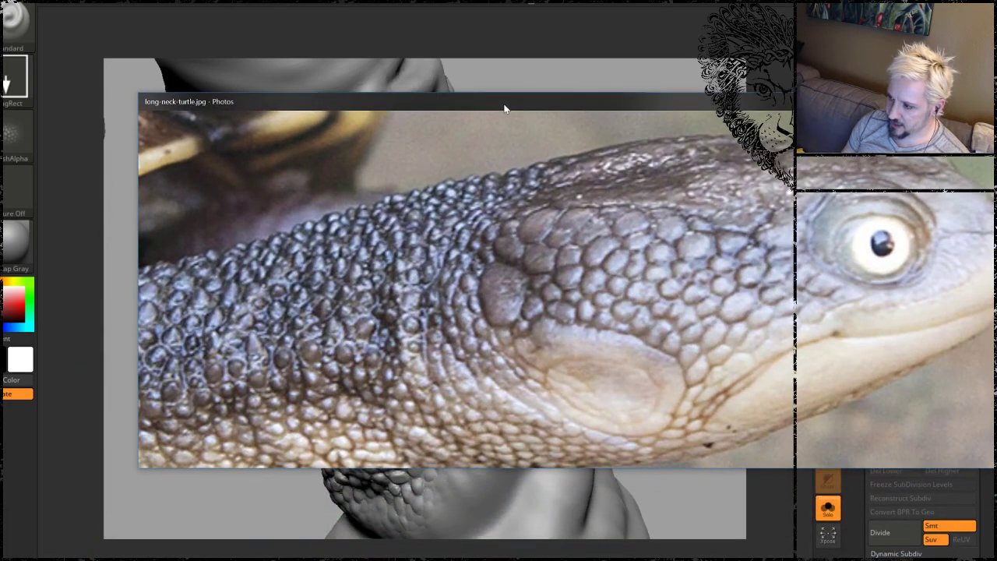
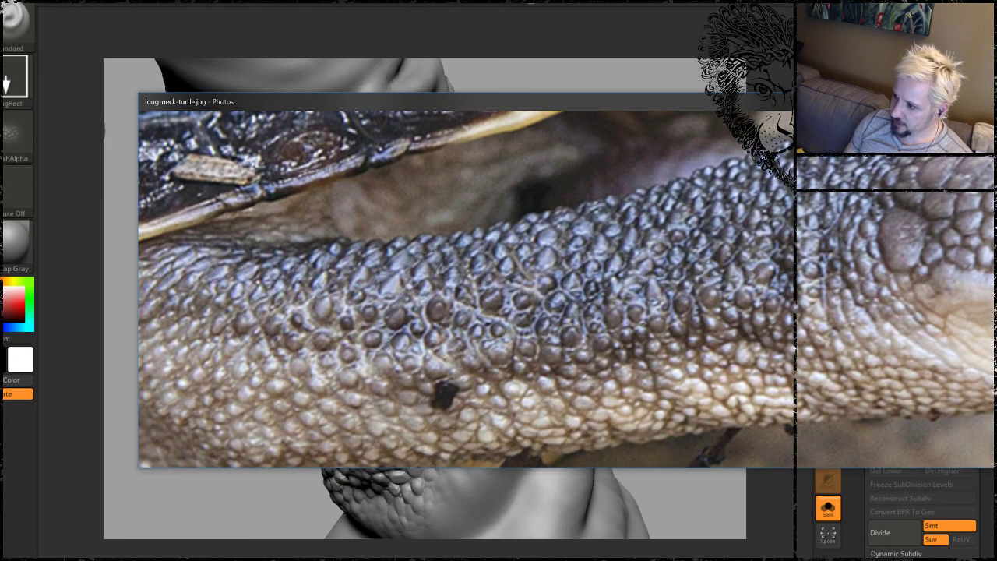
pyautogui.press('super+Down')
# Fill the remaining gaps in the scaled band below the diagonal fold and extend scales toward the deep groove beside it.
pyautogui.moveTo(601, 269)
pyautogui.mouseDown()
pyautogui.moveTo(638, 236)
pyautogui.moveTo(396, 261)
pyautogui.moveTo(453, 287)
pyautogui.mouseUp()
pyautogui.moveTo(709, 231)
pyautogui.mouseDown()
pyautogui.moveTo(709, 208)
pyautogui.moveTo(398, 338)
pyautogui.mouseUp()
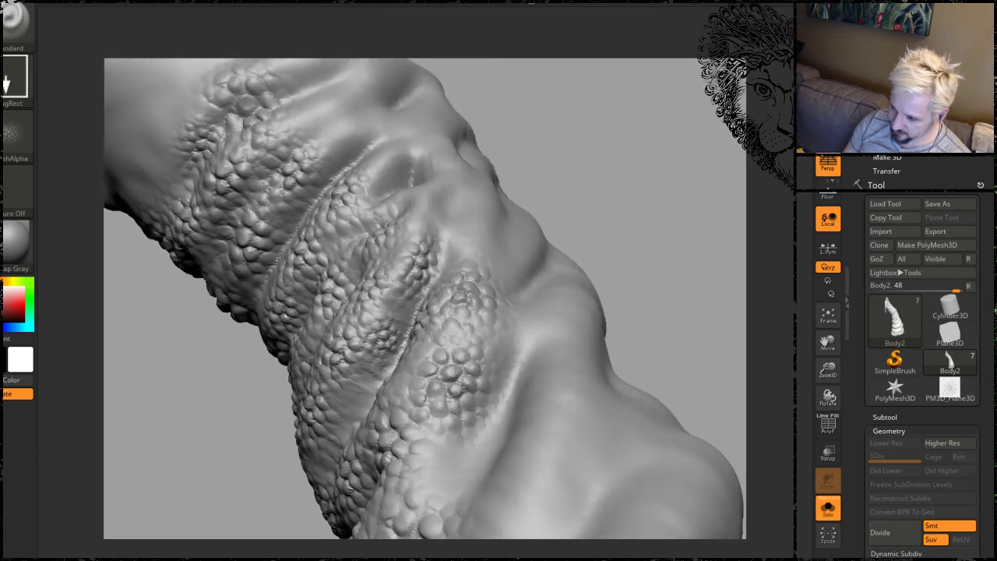
pyautogui.moveTo(725, 250); pyautogui.dragTo(539, 306)
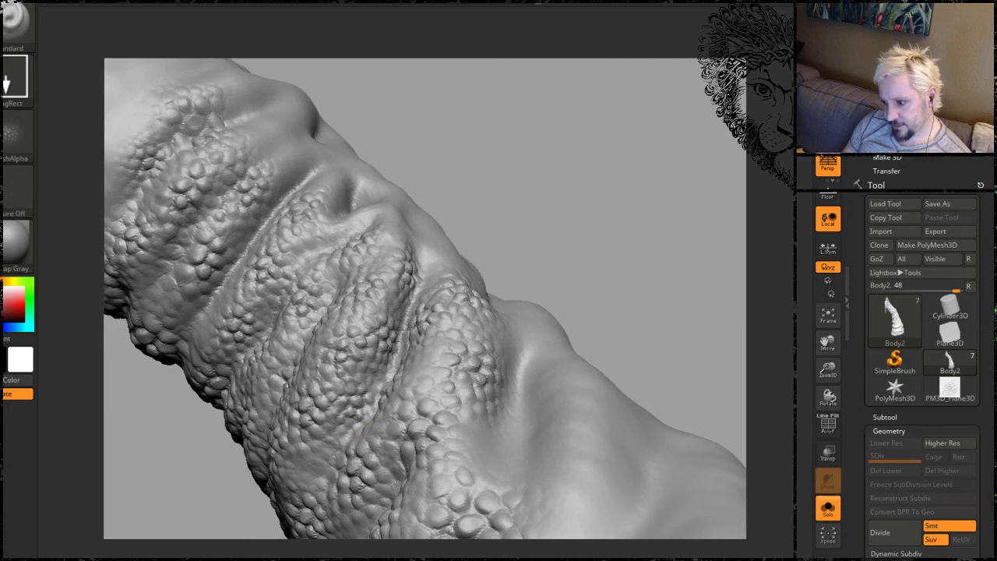
pyautogui.moveTo(602, 226); pyautogui.dragTo(625, 202)
pyautogui.moveTo(585, 314)
pyautogui.mouseDown()
pyautogui.moveTo(538, 184)
pyautogui.moveTo(617, 217)
pyautogui.moveTo(538, 295)
pyautogui.moveTo(448, 360)
pyautogui.mouseUp()
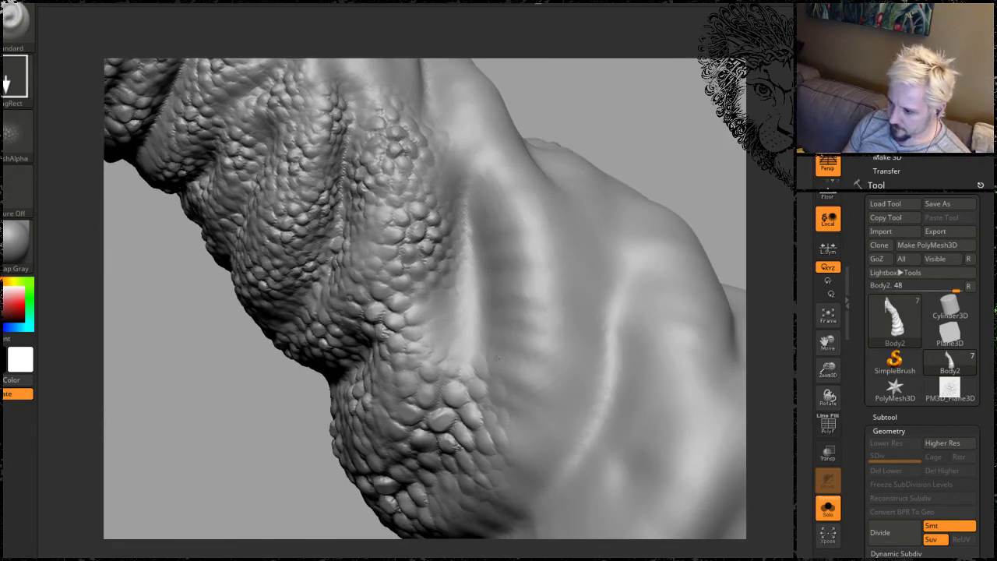
pyautogui.moveTo(578, 376); pyautogui.dragTo(589, 381)
# Stamp scales along the deep groove and from the band's upper end up into the vertical crease above it.
pyautogui.keyDown('alt'); pyautogui.moveTo(697, 139); pyautogui.dragTo(611, 196); pyautogui.keyUp('alt')
pyautogui.moveTo(371, 392); pyautogui.dragTo(404, 438)
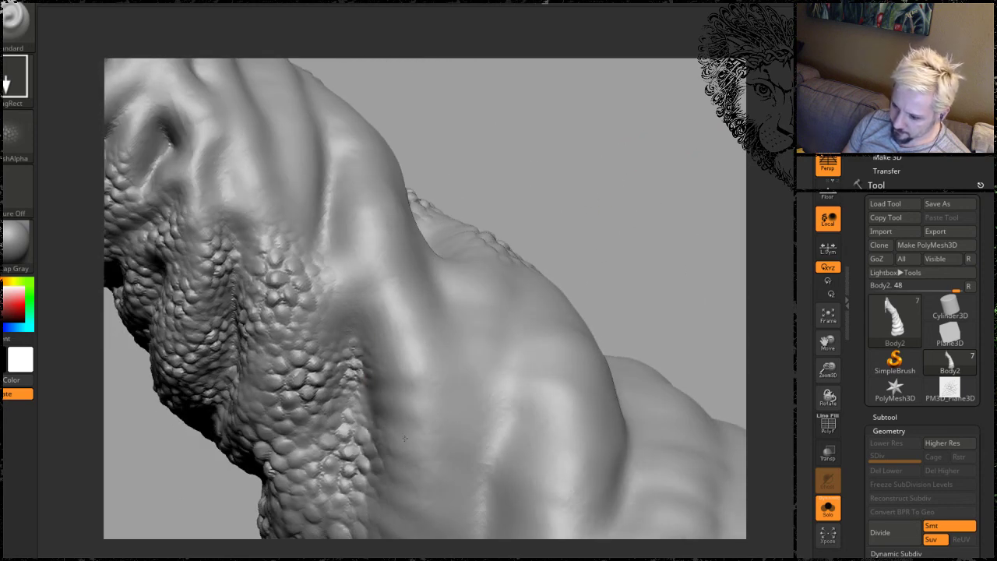
pyautogui.moveTo(344, 289)
pyautogui.mouseDown()
pyautogui.moveTo(328, 280)
pyautogui.moveTo(373, 249)
pyautogui.mouseUp()
pyautogui.moveTo(608, 144)
pyautogui.mouseDown()
pyautogui.moveTo(629, 174)
pyautogui.moveTo(584, 223)
pyautogui.mouseUp()
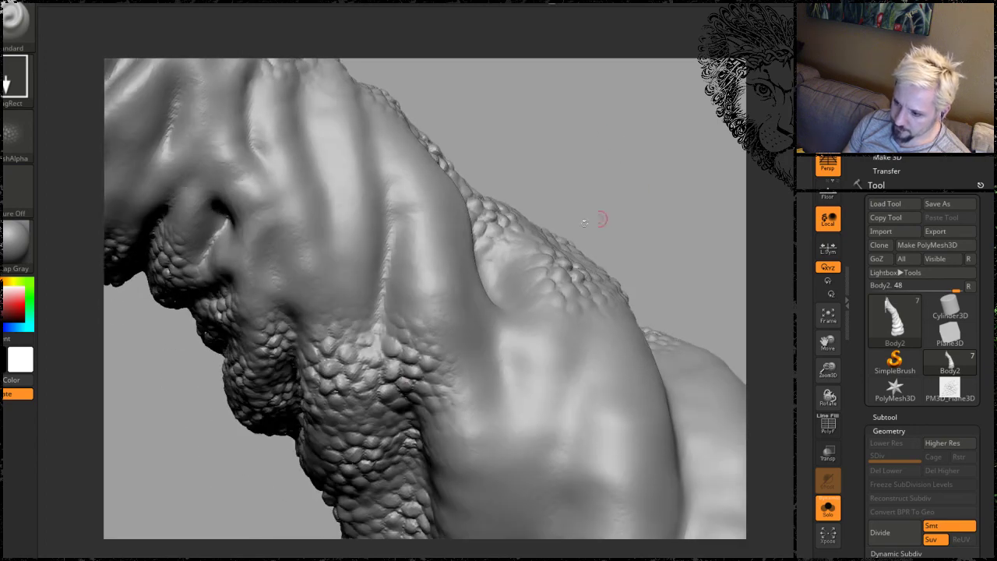
pyautogui.moveTo(438, 335)
pyautogui.mouseDown()
pyautogui.moveTo(393, 250)
pyautogui.moveTo(500, 303)
pyautogui.mouseUp()
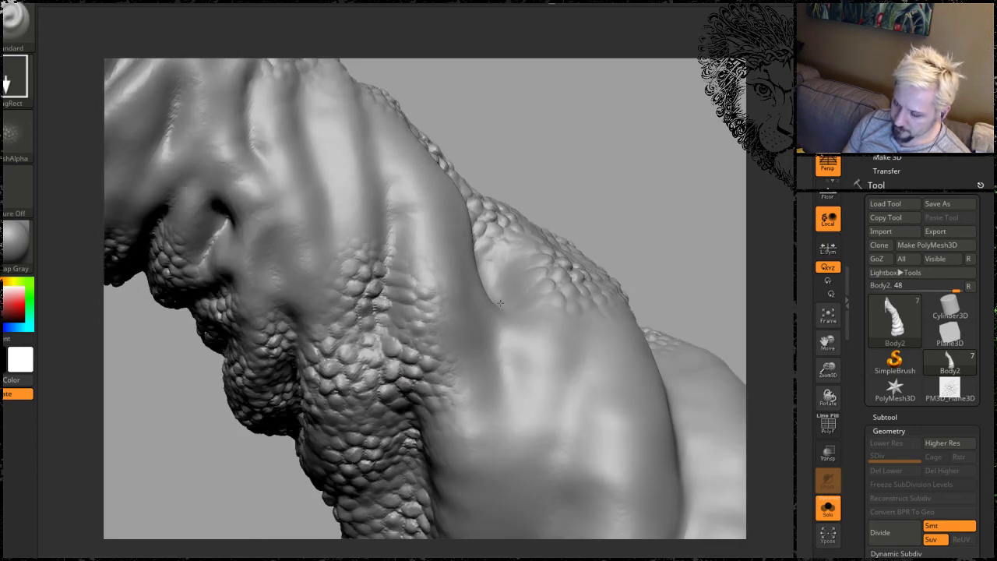
# Smooth the faint scales on the ridge beside the vertical crease and stamp a fresh scale patch over them.
pyautogui.moveTo(588, 148); pyautogui.dragTo(619, 150)
pyautogui.keyDown('shift'); pyautogui.moveTo(423, 307); pyautogui.dragTo(405, 296); pyautogui.keyUp('shift')
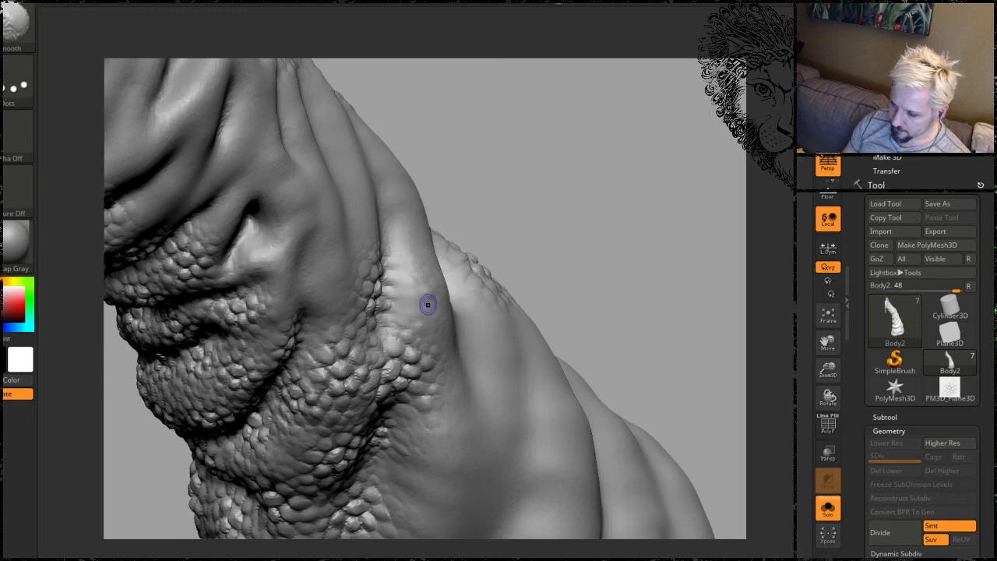
pyautogui.moveTo(416, 294); pyautogui.dragTo(442, 327)
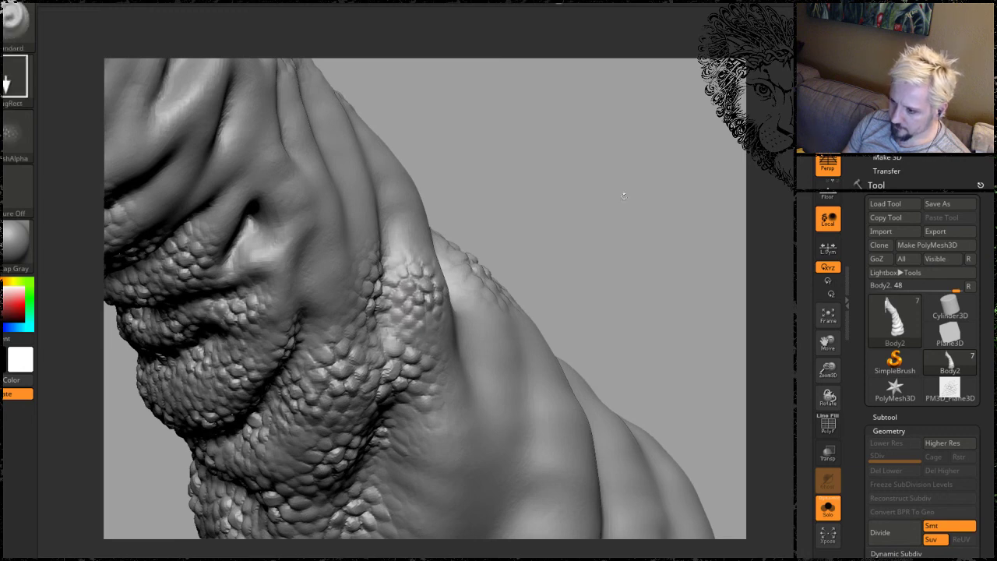
# Stamp scales over the small hollow and the bare skin around it at the upper end of the diagonal fold, redoing one unwanted patch.
pyautogui.moveTo(623, 196)
pyautogui.mouseDown()
pyautogui.moveTo(298, 211)
pyautogui.moveTo(302, 277)
pyautogui.mouseUp()
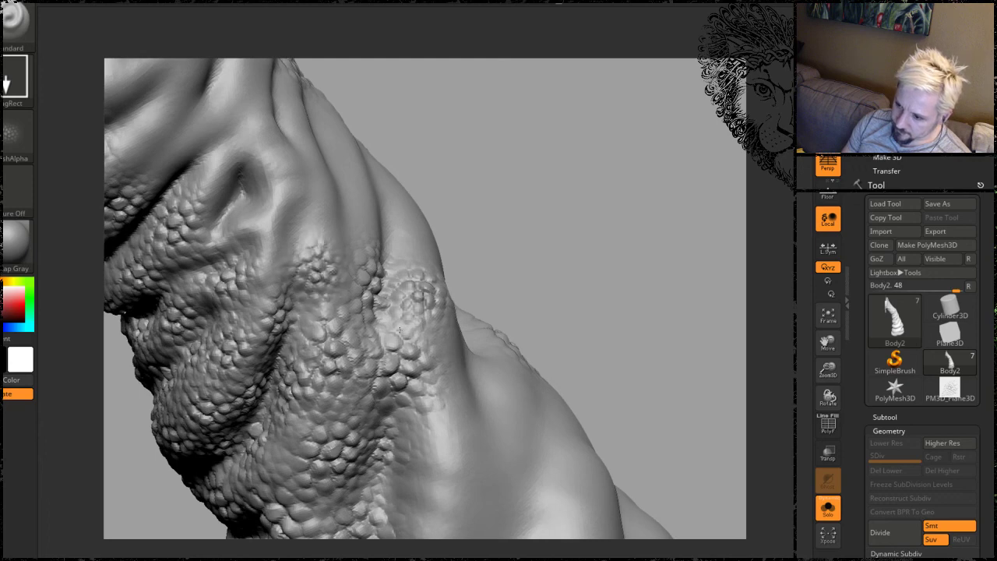
pyautogui.moveTo(563, 183)
pyautogui.mouseDown()
pyautogui.moveTo(632, 231)
pyautogui.moveTo(362, 287)
pyautogui.mouseUp()
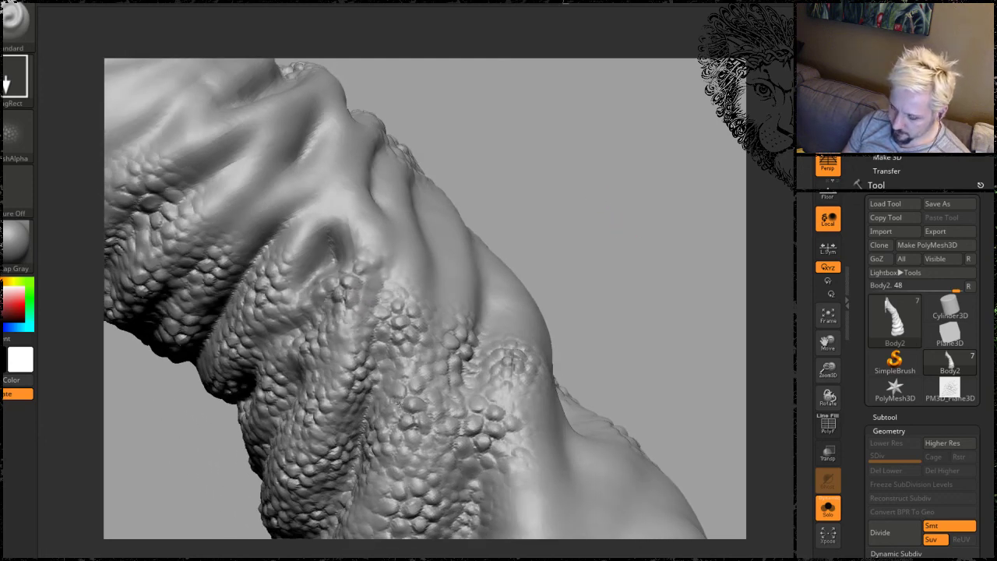
pyautogui.hotkey('ctrl', 'z')
pyautogui.moveTo(317, 243); pyautogui.dragTo(334, 348)
pyautogui.moveTo(534, 149)
pyautogui.mouseDown()
pyautogui.moveTo(548, 176)
pyautogui.moveTo(537, 184)
pyautogui.mouseUp()
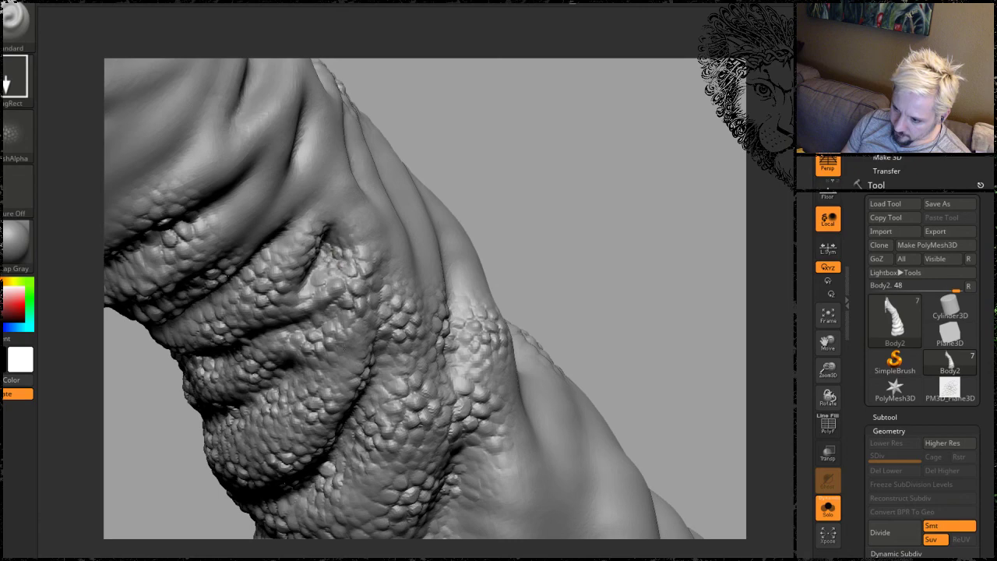
# Extend the scales across the bare ridges above the hollow to join the scaled folds on both sides.
pyautogui.moveTo(607, 204)
pyautogui.mouseDown()
pyautogui.moveTo(618, 167)
pyautogui.moveTo(581, 217)
pyautogui.moveTo(585, 160)
pyautogui.moveTo(596, 176)
pyautogui.moveTo(335, 220)
pyautogui.moveTo(552, 213)
pyautogui.moveTo(603, 194)
pyautogui.moveTo(597, 214)
pyautogui.moveTo(393, 290)
pyautogui.mouseUp()
pyautogui.moveTo(647, 189)
pyautogui.mouseDown()
pyautogui.moveTo(591, 157)
pyautogui.moveTo(545, 162)
pyautogui.mouseUp()
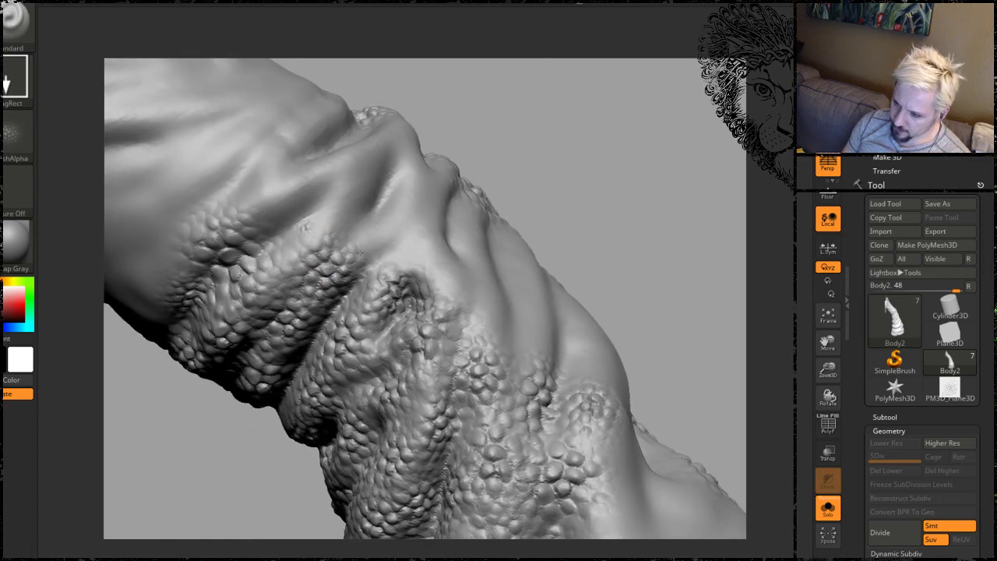
pyautogui.moveTo(632, 147); pyautogui.dragTo(505, 199)
pyautogui.moveTo(410, 244)
pyautogui.mouseDown()
pyautogui.moveTo(373, 203)
pyautogui.moveTo(473, 273)
pyautogui.mouseUp()
pyautogui.moveTo(699, 144)
pyautogui.mouseDown()
pyautogui.moveTo(659, 214)
pyautogui.moveTo(640, 197)
pyautogui.moveTo(630, 213)
pyautogui.moveTo(615, 192)
pyautogui.mouseUp()
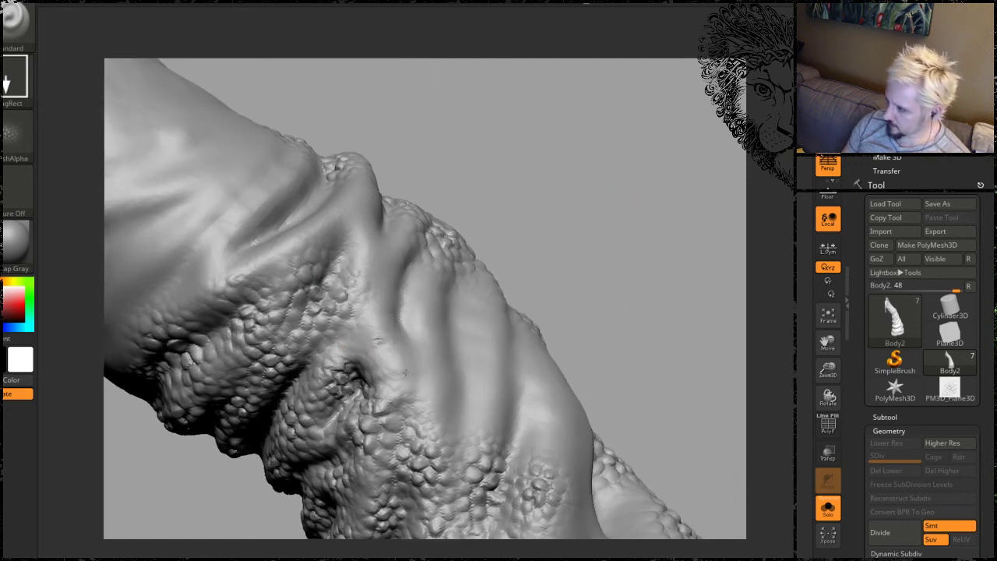
pyautogui.moveTo(405, 372)
pyautogui.mouseDown()
pyautogui.moveTo(374, 342)
pyautogui.moveTo(389, 335)
pyautogui.moveTo(343, 343)
pyautogui.mouseUp()
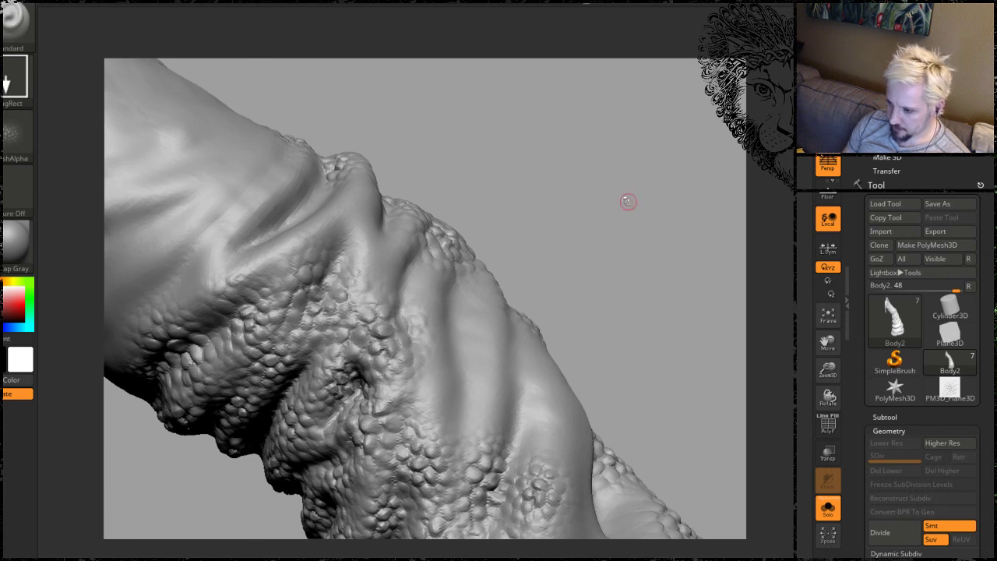
# Stamp scale patches on the smooth strip between the scaled areas and on the bare fold junction above it.
pyautogui.moveTo(628, 201)
pyautogui.mouseDown()
pyautogui.moveTo(601, 322)
pyautogui.moveTo(623, 218)
pyautogui.moveTo(380, 298)
pyautogui.moveTo(343, 350)
pyautogui.moveTo(353, 344)
pyautogui.mouseUp()
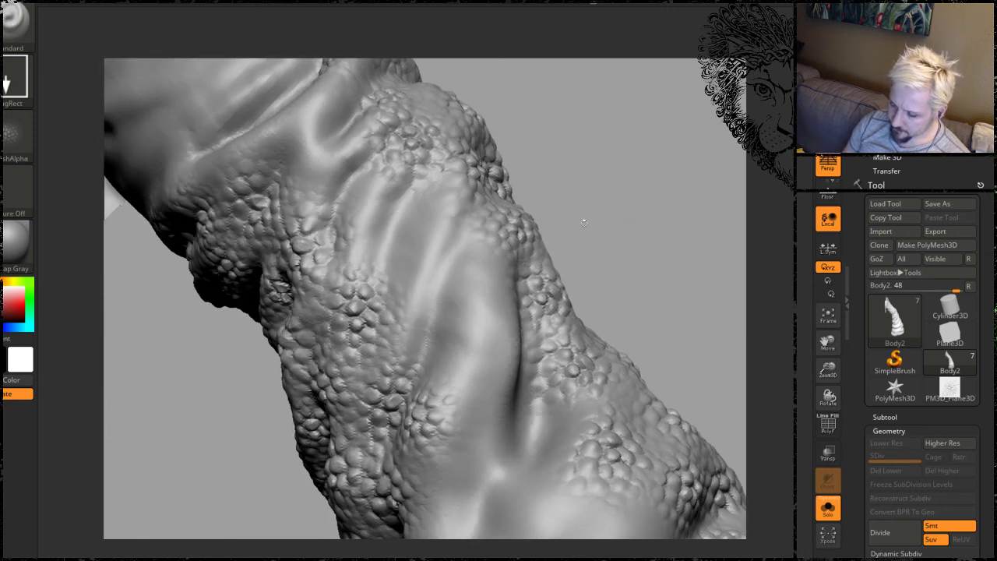
pyautogui.moveTo(627, 146)
pyautogui.mouseDown()
pyautogui.moveTo(651, 163)
pyautogui.moveTo(392, 209)
pyautogui.mouseUp()
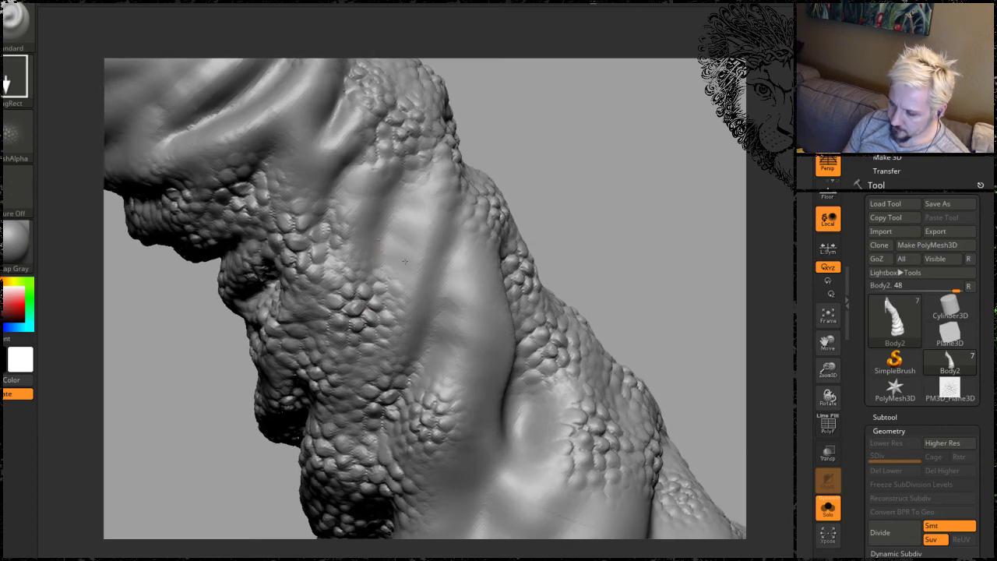
pyautogui.moveTo(405, 260); pyautogui.dragTo(461, 308)
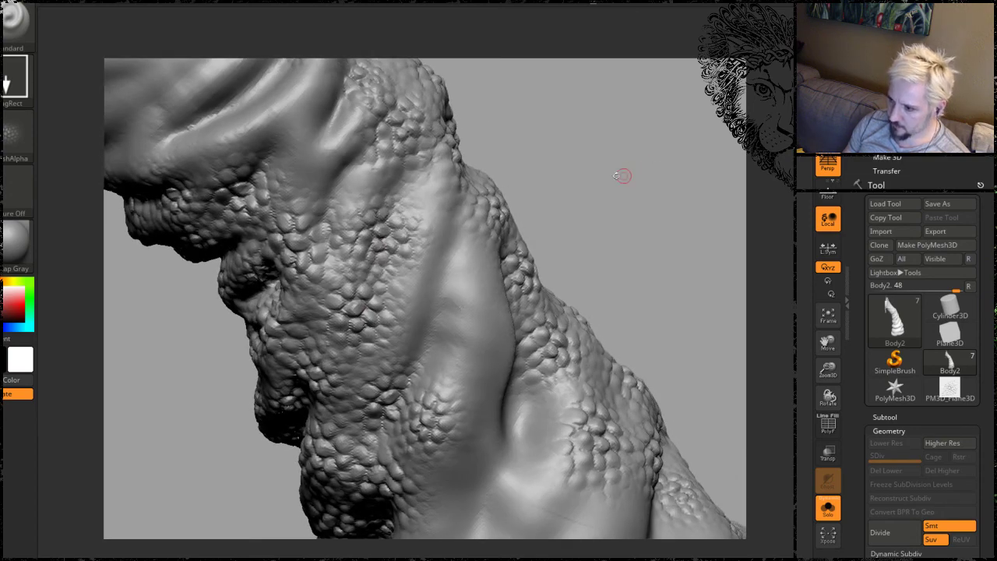
pyautogui.moveTo(621, 176)
pyautogui.mouseDown()
pyautogui.moveTo(608, 229)
pyautogui.moveTo(546, 257)
pyautogui.moveTo(380, 297)
pyautogui.moveTo(474, 362)
pyautogui.mouseUp()
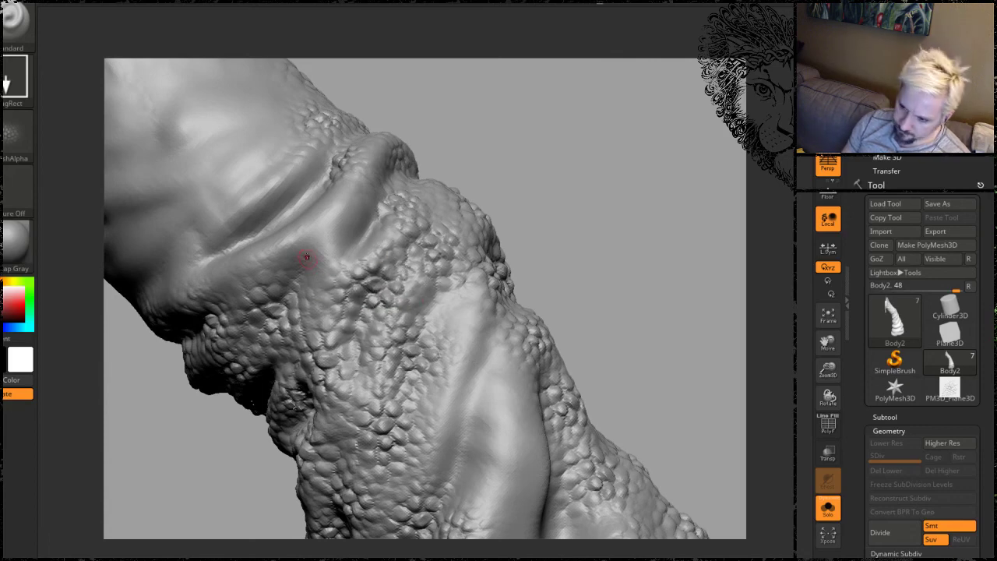
pyautogui.moveTo(307, 257)
pyautogui.mouseDown()
pyautogui.moveTo(319, 243)
pyautogui.moveTo(280, 269)
pyautogui.moveTo(335, 288)
pyautogui.mouseUp()
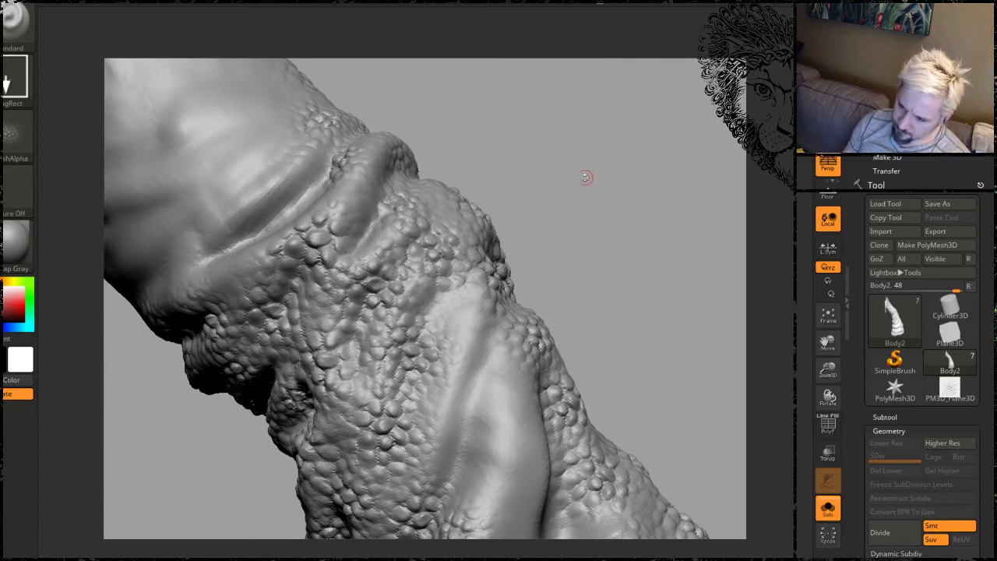
# Show the whole creature, examine the scale pattern on its head and horns beside the limb, and isolate the limb again.
pyautogui.moveTo(585, 177)
pyautogui.mouseDown()
pyautogui.moveTo(610, 210)
pyautogui.moveTo(514, 234)
pyautogui.moveTo(545, 389)
pyautogui.moveTo(788, 464)
pyautogui.mouseUp()
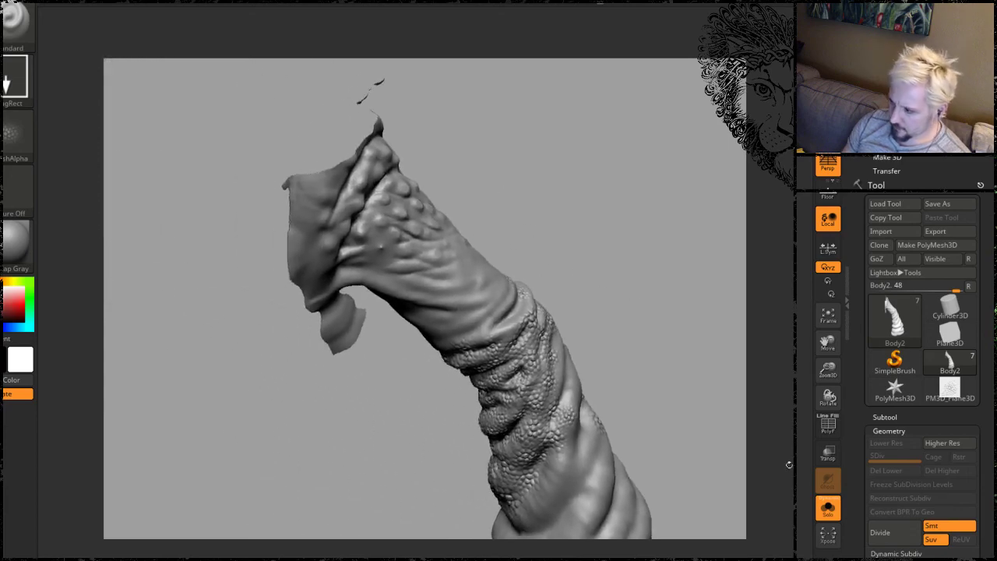
pyautogui.click(828, 510)
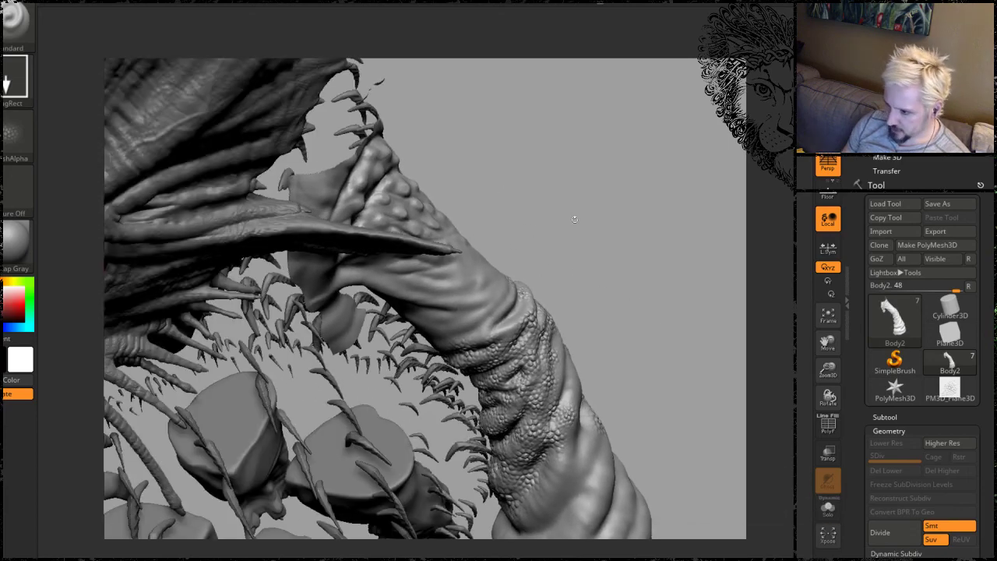
pyautogui.moveTo(576, 220); pyautogui.dragTo(688, 292)
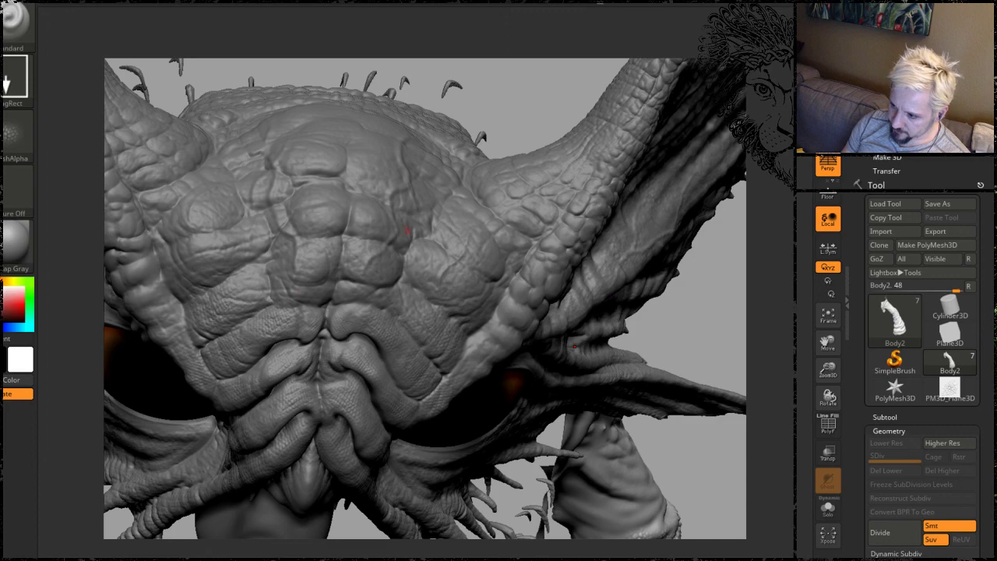
pyautogui.moveTo(685, 297); pyautogui.dragTo(554, 462)
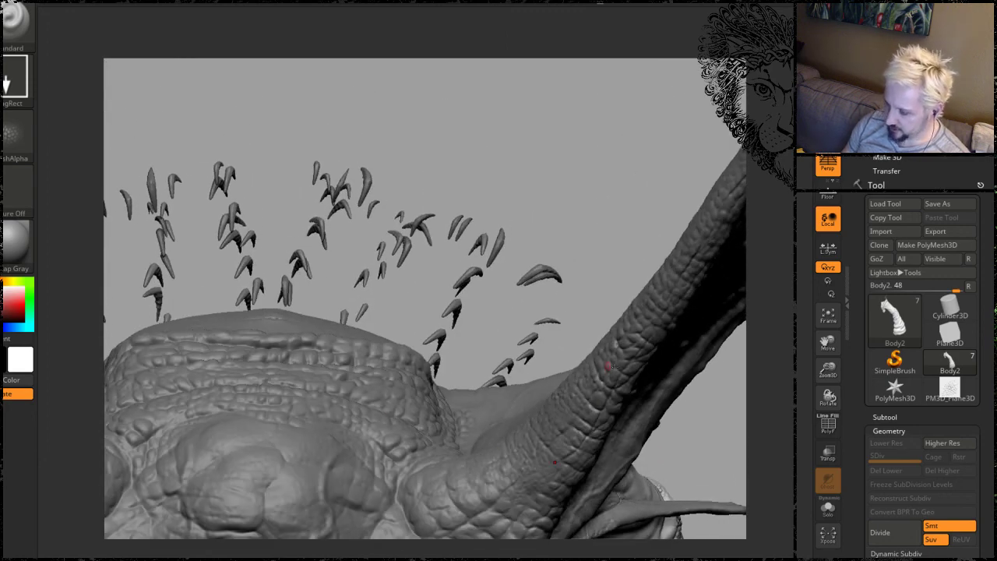
pyautogui.moveTo(597, 228); pyautogui.dragTo(545, 212)
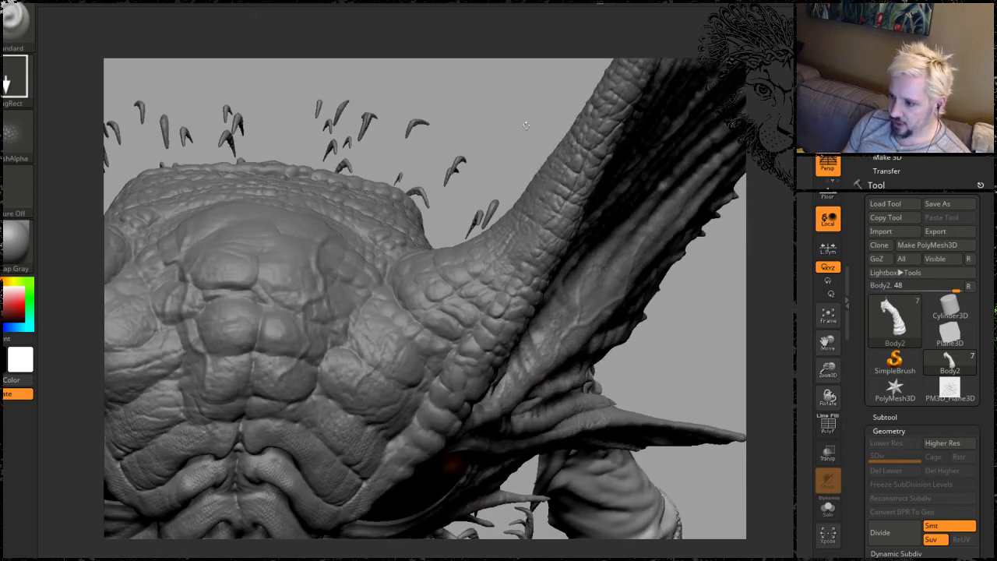
pyautogui.moveTo(525, 125); pyautogui.dragTo(334, 265)
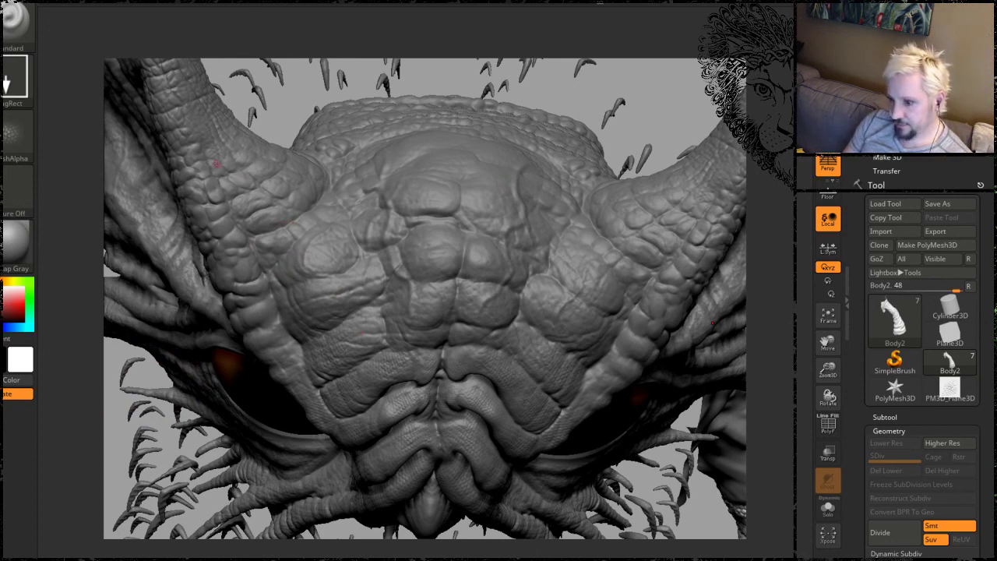
pyautogui.moveTo(663, 136); pyautogui.dragTo(594, 147)
pyautogui.moveTo(668, 168); pyautogui.dragTo(528, 162)
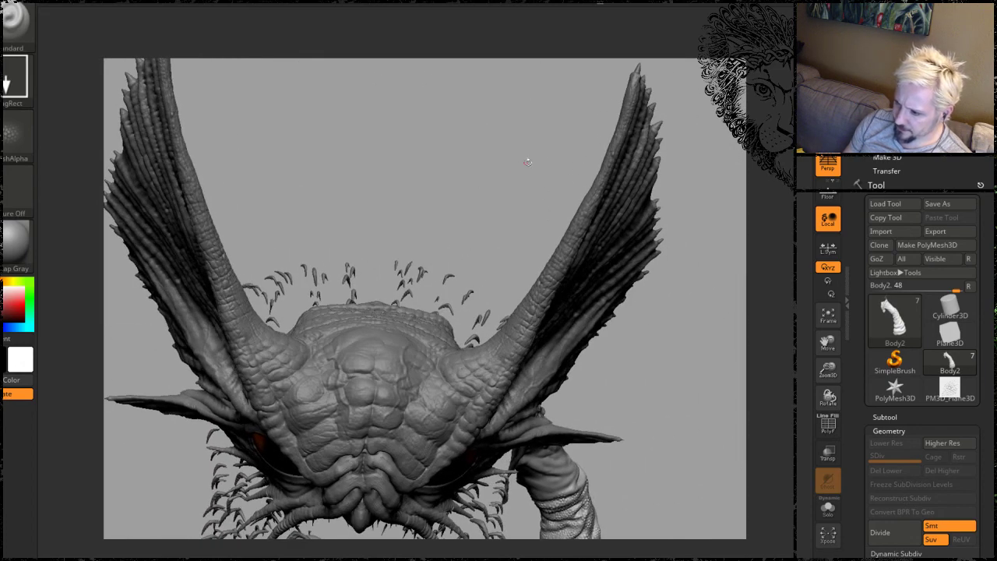
pyautogui.moveTo(685, 390)
pyautogui.mouseDown()
pyautogui.moveTo(656, 427)
pyautogui.moveTo(638, 427)
pyautogui.moveTo(633, 312)
pyautogui.moveTo(576, 359)
pyautogui.moveTo(493, 399)
pyautogui.mouseUp()
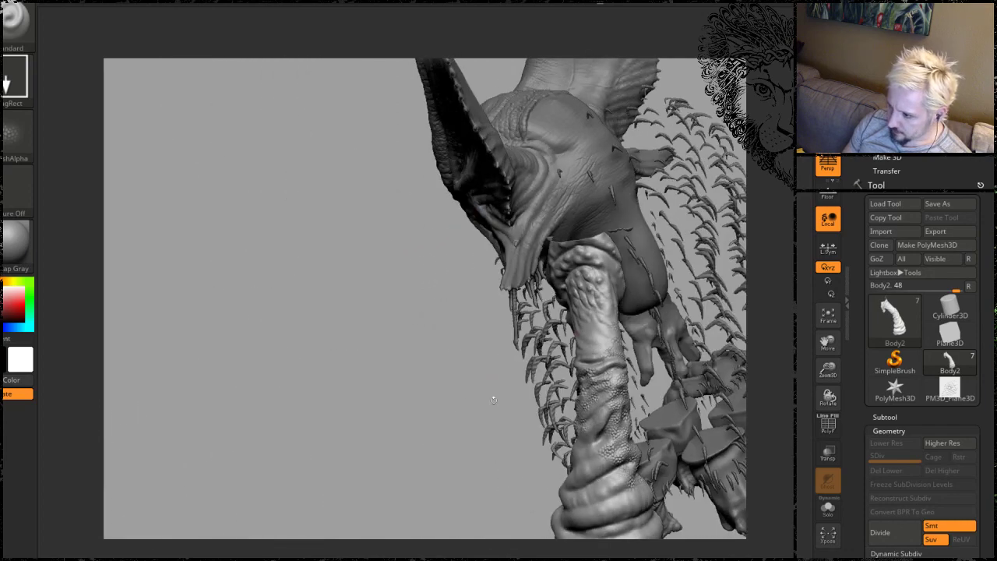
pyautogui.click(828, 508)
# Fill the bare horizontal fold below the limb's smooth upper section with stamped scales.
pyautogui.keyDown('alt'); pyautogui.moveTo(526, 357); pyautogui.dragTo(626, 534); pyautogui.keyUp('alt')
pyautogui.moveTo(555, 264); pyautogui.dragTo(548, 359)
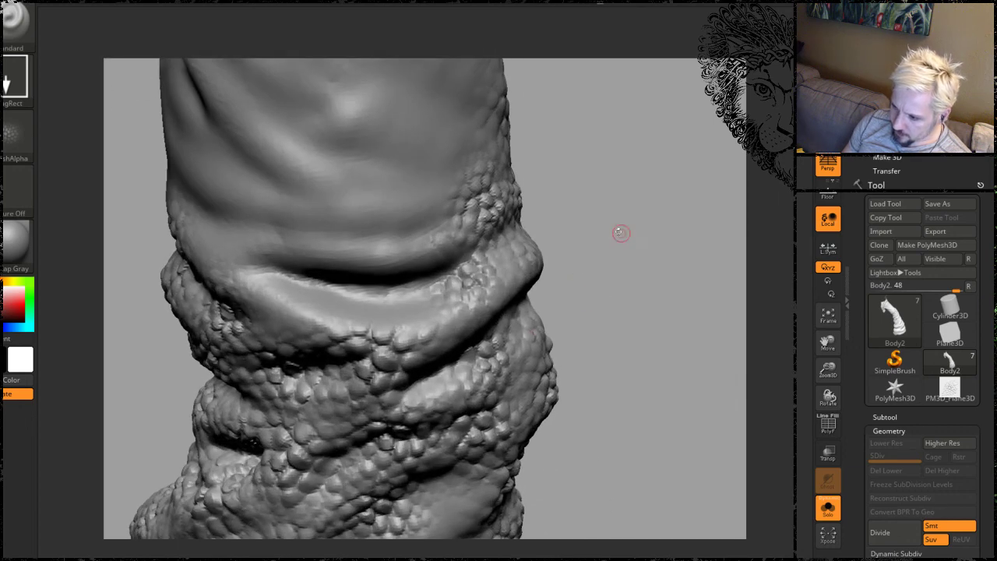
pyautogui.moveTo(620, 232); pyautogui.dragTo(613, 278)
pyautogui.moveTo(390, 314); pyautogui.dragTo(419, 336)
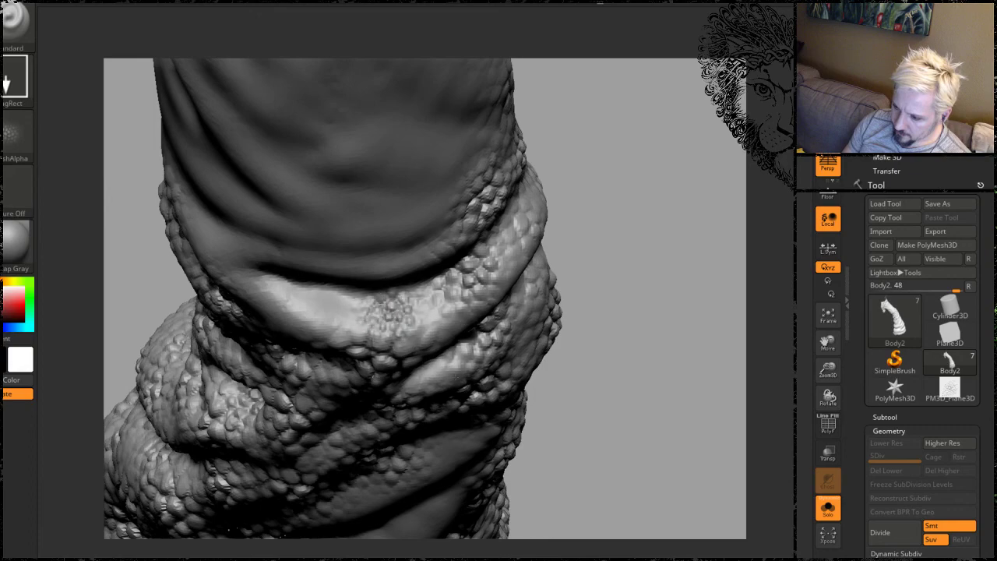
pyautogui.moveTo(620, 289)
pyautogui.mouseDown()
pyautogui.moveTo(575, 245)
pyautogui.moveTo(663, 258)
pyautogui.moveTo(680, 222)
pyautogui.moveTo(690, 223)
pyautogui.mouseUp()
pyautogui.moveTo(361, 355); pyautogui.dragTo(412, 430)
pyautogui.moveTo(291, 288); pyautogui.dragTo(356, 369)
# Stamp a row of scale patches on the smooth skin just above the horizontal crease.
pyautogui.moveTo(327, 311); pyautogui.dragTo(280, 241)
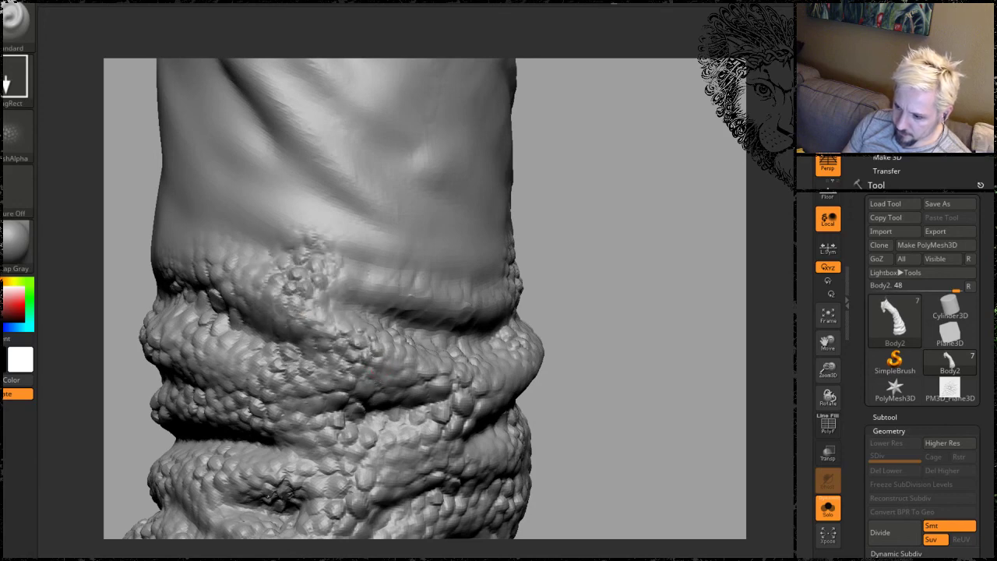
pyautogui.moveTo(393, 266)
pyautogui.mouseDown()
pyautogui.moveTo(373, 265)
pyautogui.moveTo(415, 243)
pyautogui.mouseUp()
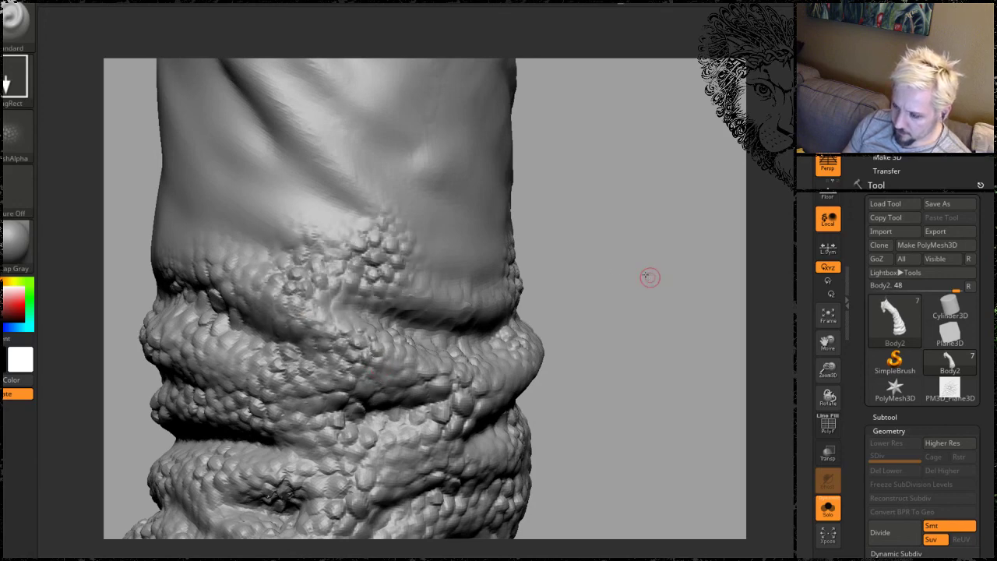
pyautogui.moveTo(649, 277); pyautogui.dragTo(561, 265)
pyautogui.moveTo(455, 256); pyautogui.dragTo(490, 272)
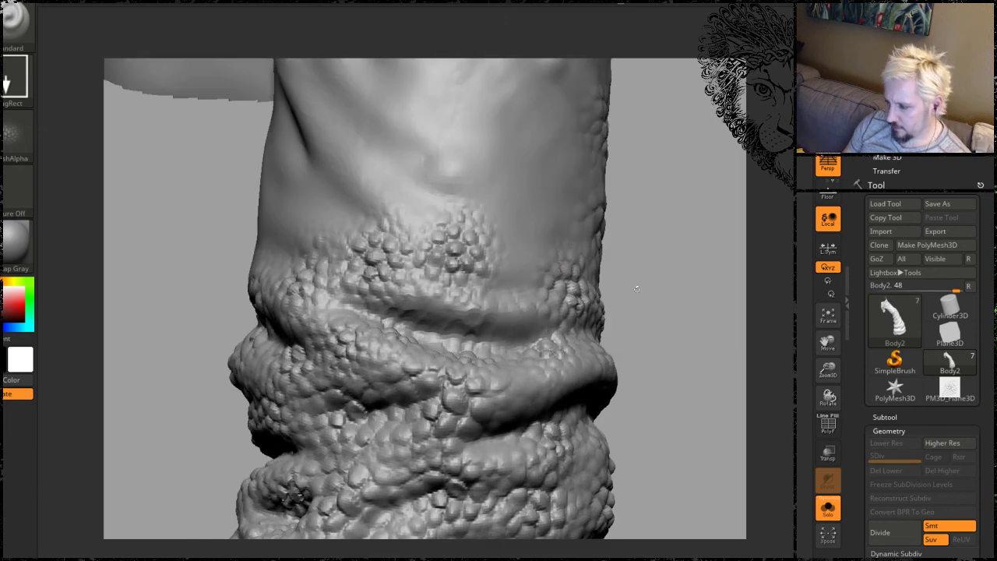
# Check the limb's overall coverage and stamp larger scales on the smooth skin above the uppermost scaled fold.
pyautogui.moveTo(670, 319)
pyautogui.mouseDown()
pyautogui.moveTo(696, 332)
pyautogui.moveTo(584, 304)
pyautogui.moveTo(534, 183)
pyautogui.mouseUp()
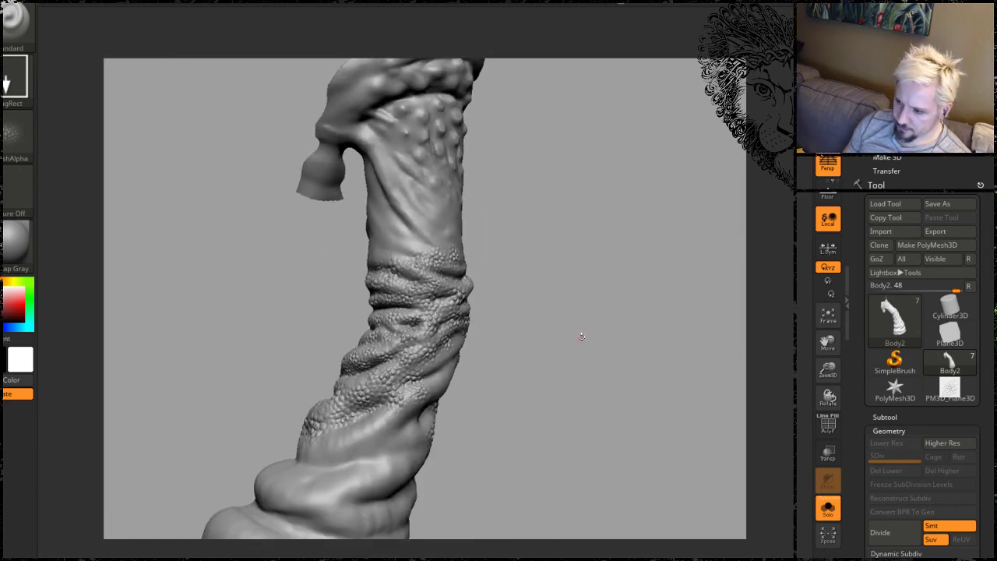
pyautogui.moveTo(581, 337)
pyautogui.mouseDown()
pyautogui.moveTo(451, 233)
pyautogui.moveTo(480, 319)
pyautogui.moveTo(525, 289)
pyautogui.moveTo(478, 307)
pyautogui.moveTo(493, 335)
pyautogui.moveTo(482, 332)
pyautogui.moveTo(491, 348)
pyautogui.moveTo(469, 351)
pyautogui.moveTo(478, 351)
pyautogui.mouseUp()
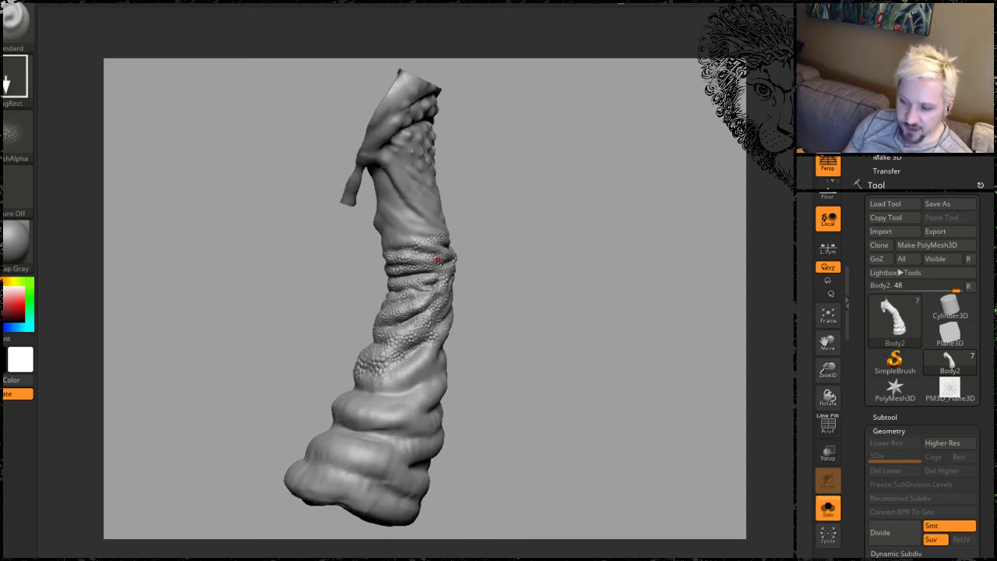
pyautogui.moveTo(533, 284)
pyautogui.mouseDown()
pyautogui.moveTo(583, 285)
pyautogui.moveTo(596, 378)
pyautogui.moveTo(547, 356)
pyautogui.moveTo(570, 210)
pyautogui.moveTo(656, 224)
pyautogui.mouseUp()
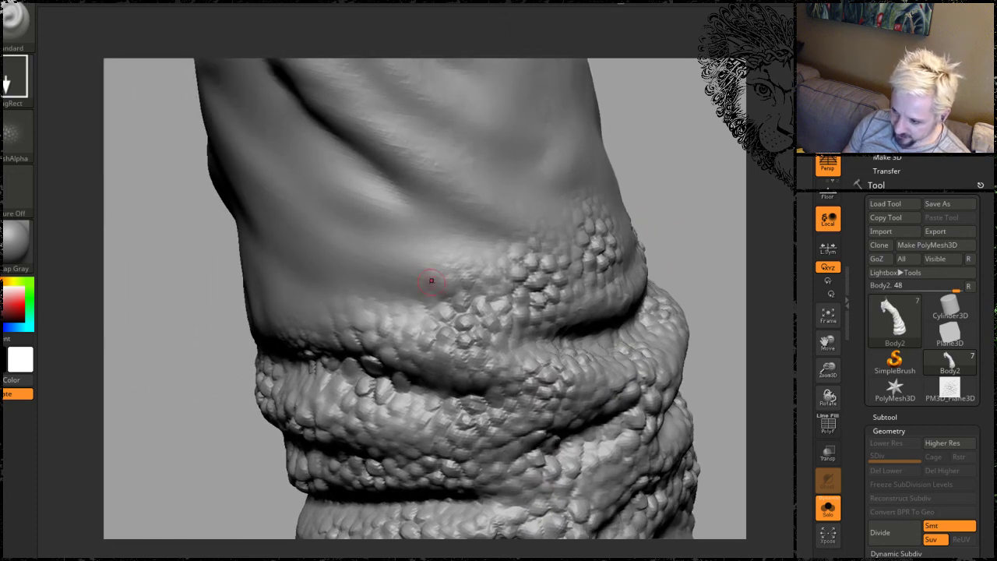
pyautogui.moveTo(398, 292)
pyautogui.mouseDown()
pyautogui.moveTo(366, 272)
pyautogui.moveTo(424, 225)
pyautogui.mouseUp()
pyautogui.moveTo(688, 195)
pyautogui.mouseDown()
pyautogui.moveTo(626, 167)
pyautogui.moveTo(645, 162)
pyautogui.moveTo(651, 170)
pyautogui.moveTo(372, 251)
pyautogui.moveTo(316, 219)
pyautogui.moveTo(327, 175)
pyautogui.moveTo(295, 257)
pyautogui.mouseUp()
pyautogui.moveTo(596, 208)
pyautogui.mouseDown()
pyautogui.moveTo(276, 254)
pyautogui.moveTo(250, 152)
pyautogui.mouseUp()
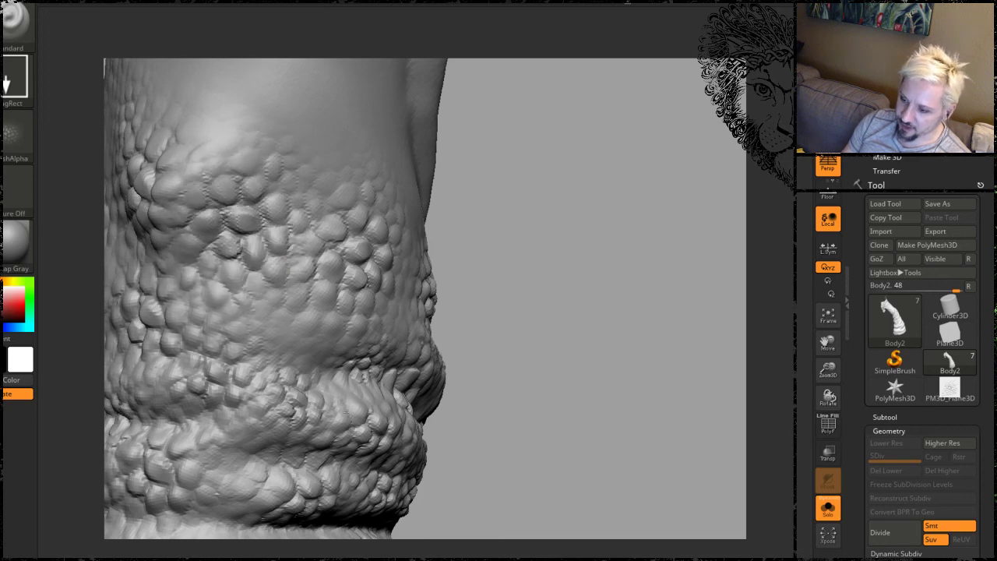
pyautogui.keyDown('alt'); pyautogui.moveTo(586, 231); pyautogui.dragTo(653, 322); pyautogui.keyUp('alt')
pyautogui.moveTo(306, 231)
pyautogui.mouseDown()
pyautogui.moveTo(257, 140)
pyautogui.moveTo(277, 117)
pyautogui.moveTo(300, 238)
pyautogui.mouseUp()
# Extend the larger scales up the limb and across the long diagonal groove in its smooth upper section.
pyautogui.moveTo(625, 275)
pyautogui.mouseDown()
pyautogui.moveTo(616, 318)
pyautogui.moveTo(538, 301)
pyautogui.mouseUp()
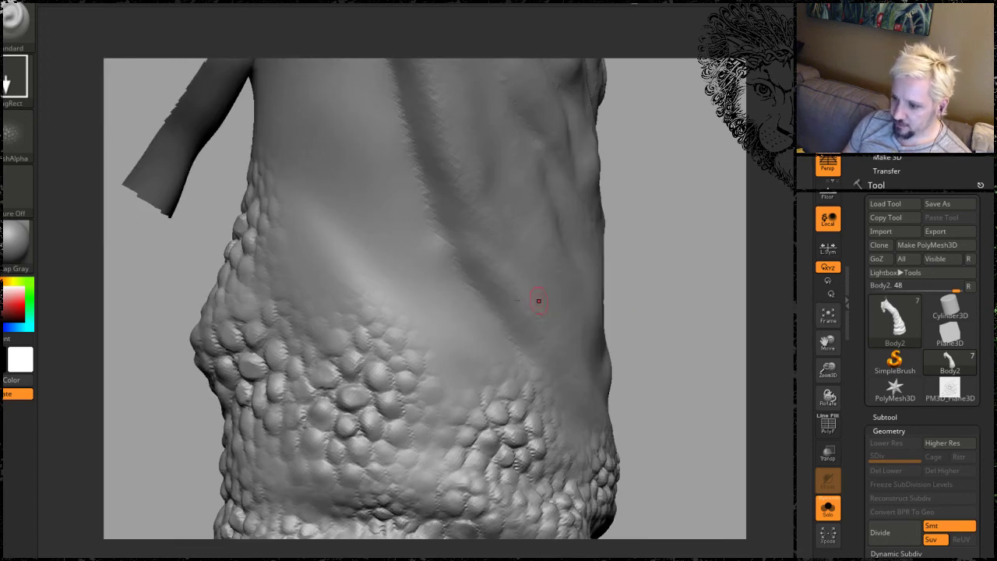
pyautogui.moveTo(316, 226)
pyautogui.mouseDown()
pyautogui.moveTo(342, 191)
pyautogui.moveTo(327, 128)
pyautogui.mouseUp()
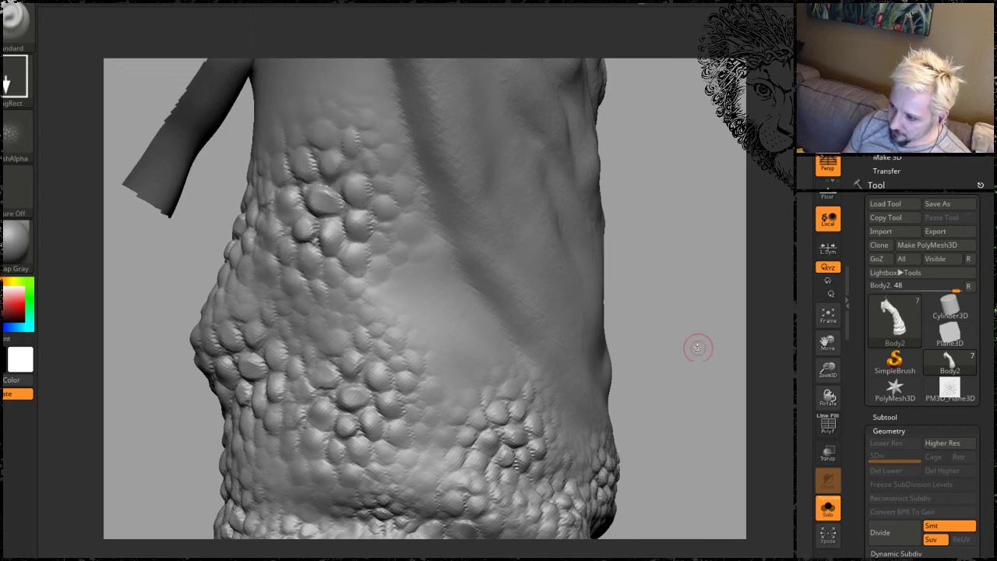
pyautogui.moveTo(696, 345); pyautogui.dragTo(596, 248)
pyautogui.moveTo(412, 231)
pyautogui.mouseDown()
pyautogui.moveTo(436, 191)
pyautogui.moveTo(463, 222)
pyautogui.mouseUp()
pyautogui.keyDown('alt'); pyautogui.moveTo(686, 319); pyautogui.dragTo(551, 271); pyautogui.keyUp('alt')
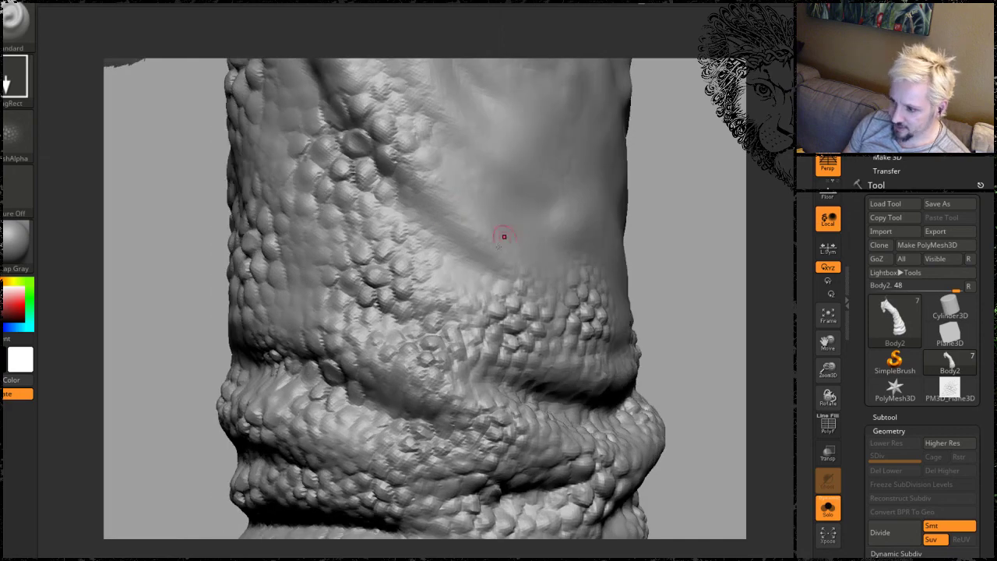
pyautogui.moveTo(469, 240); pyautogui.dragTo(523, 275)
# Continue the larger scales around the limb above the horizontal crease to meet the opposite scaled side, and check the coverage.
pyautogui.keyDown('alt'); pyautogui.moveTo(707, 288); pyautogui.dragTo(596, 261); pyautogui.keyUp('alt')
pyautogui.moveTo(435, 249); pyautogui.dragTo(492, 299)
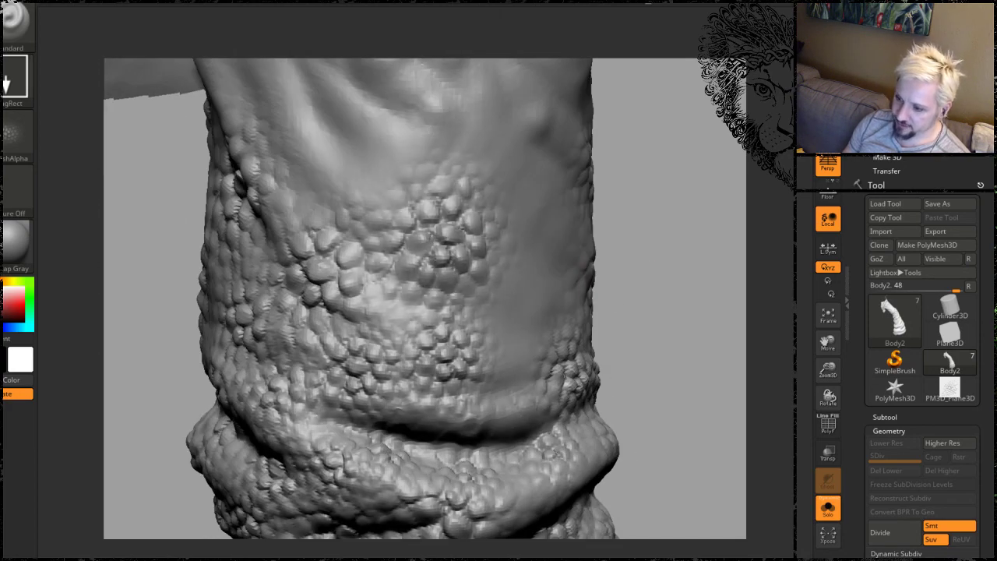
pyautogui.moveTo(714, 312); pyautogui.dragTo(615, 316)
pyautogui.moveTo(534, 293); pyautogui.dragTo(584, 317)
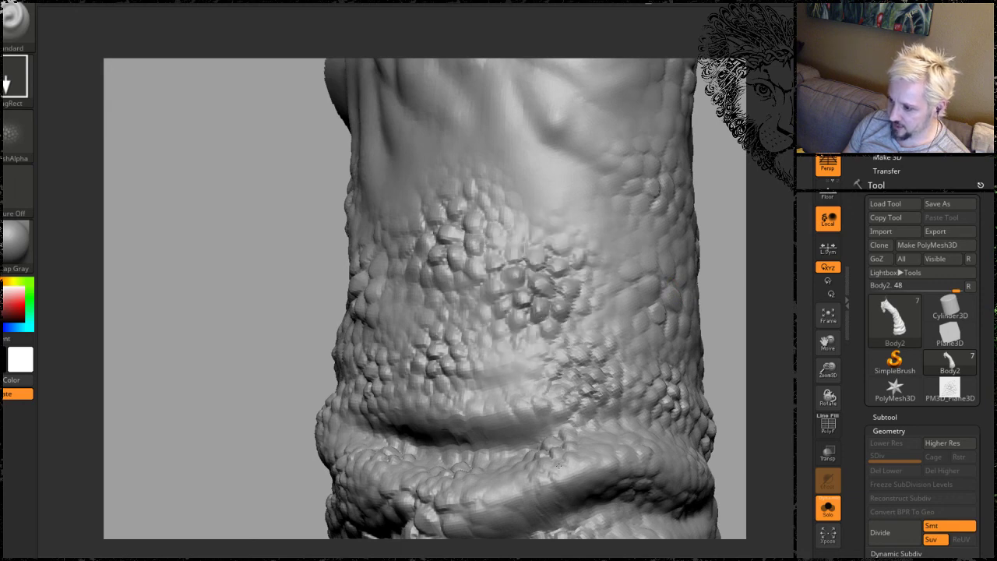
pyautogui.moveTo(734, 299)
pyautogui.keyDown('alt'); pyautogui.mouseDown()
pyautogui.moveTo(673, 146)
pyautogui.moveTo(690, 140)
pyautogui.mouseUp(); pyautogui.keyUp('alt')
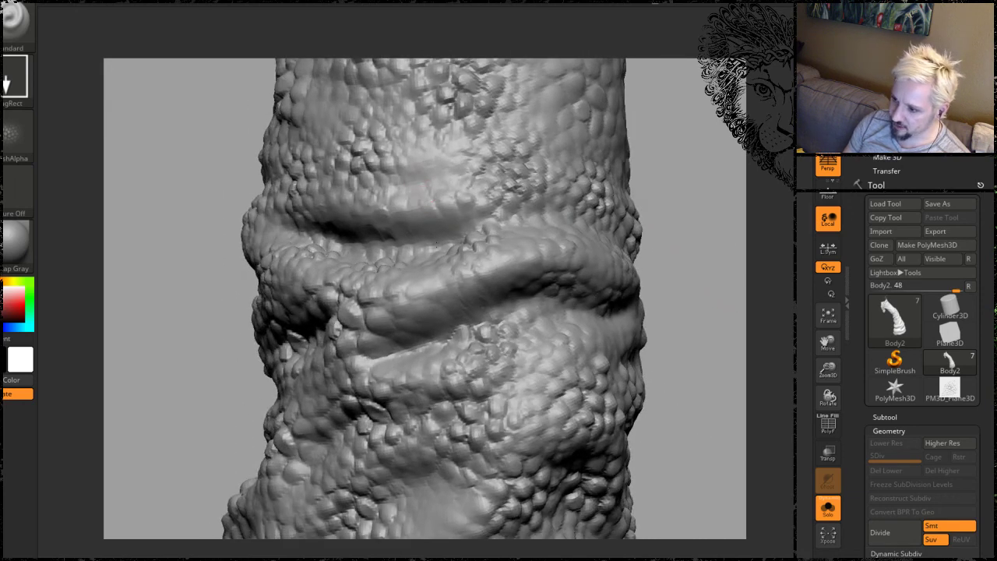
pyautogui.moveTo(701, 361)
pyautogui.mouseDown()
pyautogui.moveTo(540, 125)
pyautogui.moveTo(538, 180)
pyautogui.mouseUp()
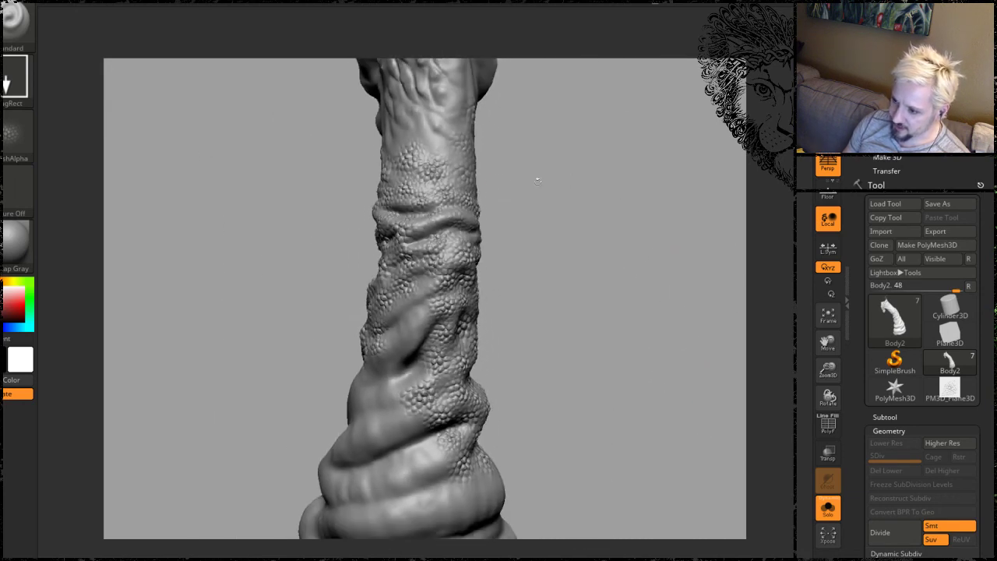
# Stamp larger scales above the scaled band and up onto the smooth skin beside and below the elongated bumps.
pyautogui.moveTo(523, 223); pyautogui.dragTo(601, 218)
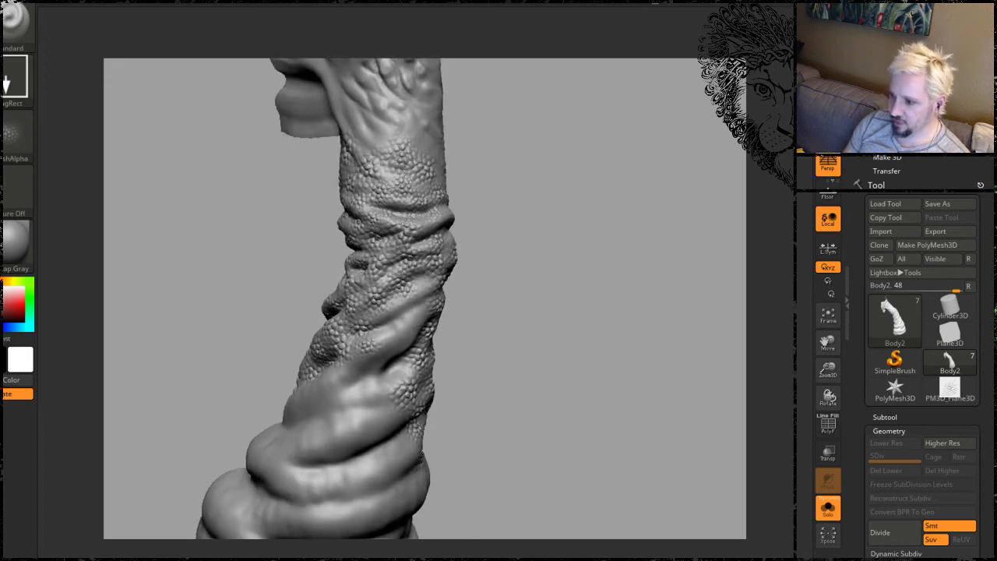
pyautogui.moveTo(531, 169)
pyautogui.keyDown('alt'); pyautogui.mouseDown()
pyautogui.moveTo(549, 302)
pyautogui.moveTo(674, 338)
pyautogui.moveTo(724, 405)
pyautogui.mouseUp(); pyautogui.keyUp('alt')
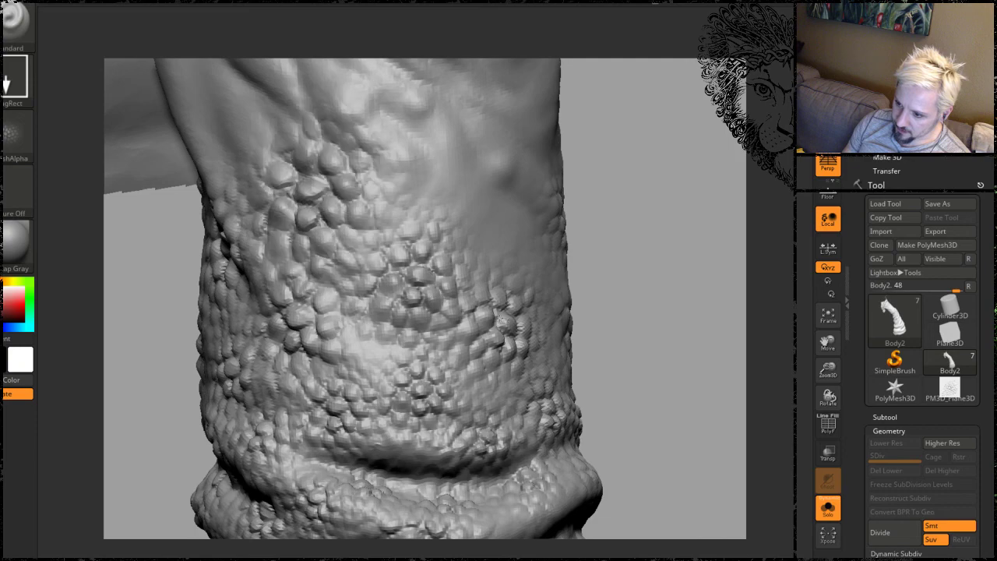
pyautogui.moveTo(695, 285); pyautogui.dragTo(670, 288)
pyautogui.moveTo(476, 212); pyautogui.dragTo(672, 283)
pyautogui.moveTo(700, 189)
pyautogui.mouseDown()
pyautogui.moveTo(634, 220)
pyautogui.moveTo(650, 278)
pyautogui.moveTo(683, 288)
pyautogui.moveTo(467, 234)
pyautogui.moveTo(479, 226)
pyautogui.mouseUp()
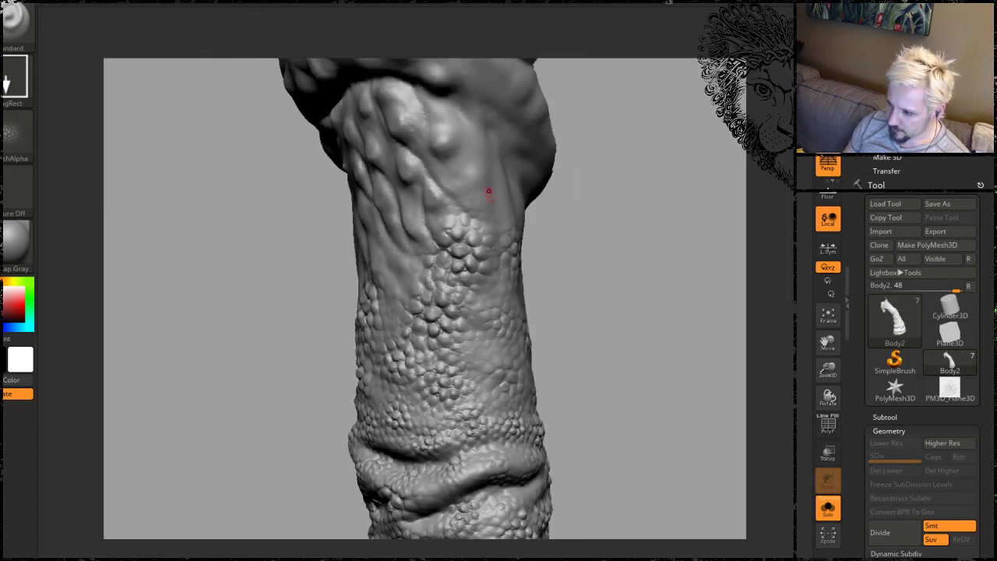
pyautogui.moveTo(478, 178)
pyautogui.mouseDown()
pyautogui.moveTo(545, 239)
pyautogui.moveTo(646, 282)
pyautogui.moveTo(574, 248)
pyautogui.mouseUp()
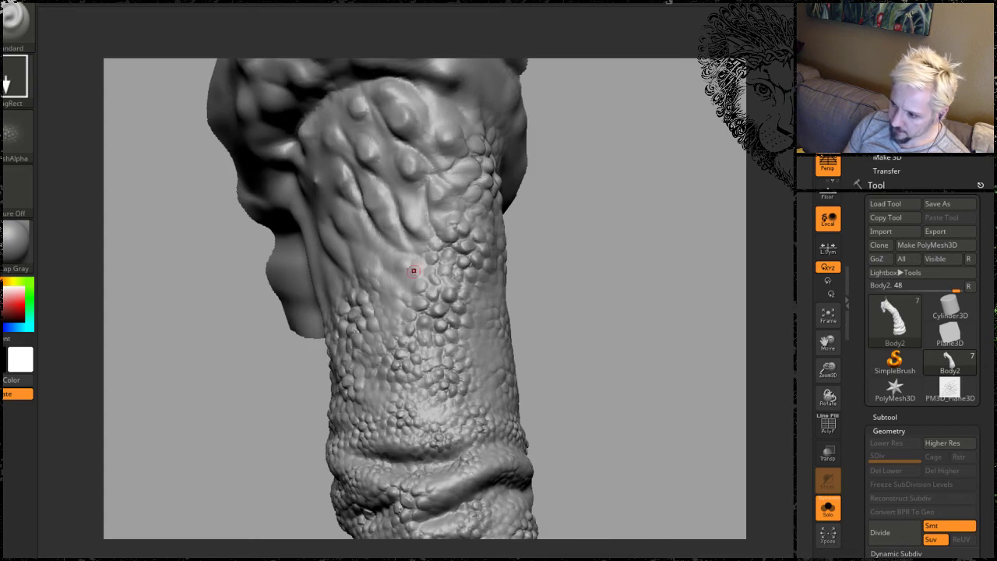
pyautogui.moveTo(381, 258)
pyautogui.mouseDown()
pyautogui.moveTo(484, 280)
pyautogui.moveTo(514, 252)
pyautogui.mouseUp()
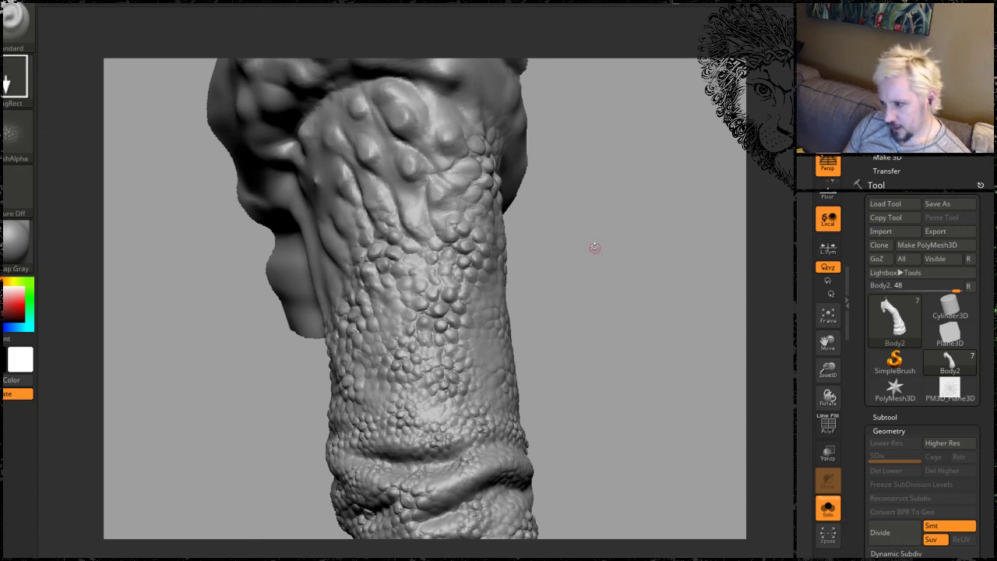
# Cover the smooth skin between the long diagonal groove and the elongated bumps with large scales, up to the limb's inner corner.
pyautogui.moveTo(594, 247); pyautogui.dragTo(359, 208)
pyautogui.moveTo(538, 254); pyautogui.dragTo(386, 267)
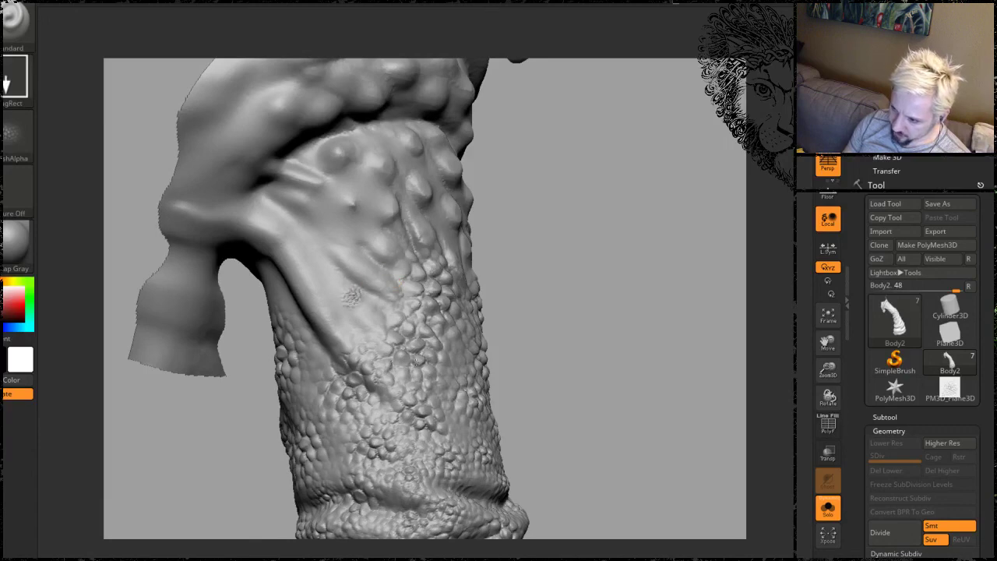
pyautogui.moveTo(346, 296)
pyautogui.mouseDown()
pyautogui.moveTo(343, 273)
pyautogui.moveTo(365, 250)
pyautogui.mouseUp()
pyautogui.moveTo(584, 277); pyautogui.dragTo(556, 294)
pyautogui.moveTo(292, 312); pyautogui.dragTo(337, 356)
pyautogui.moveTo(447, 307); pyautogui.dragTo(449, 304)
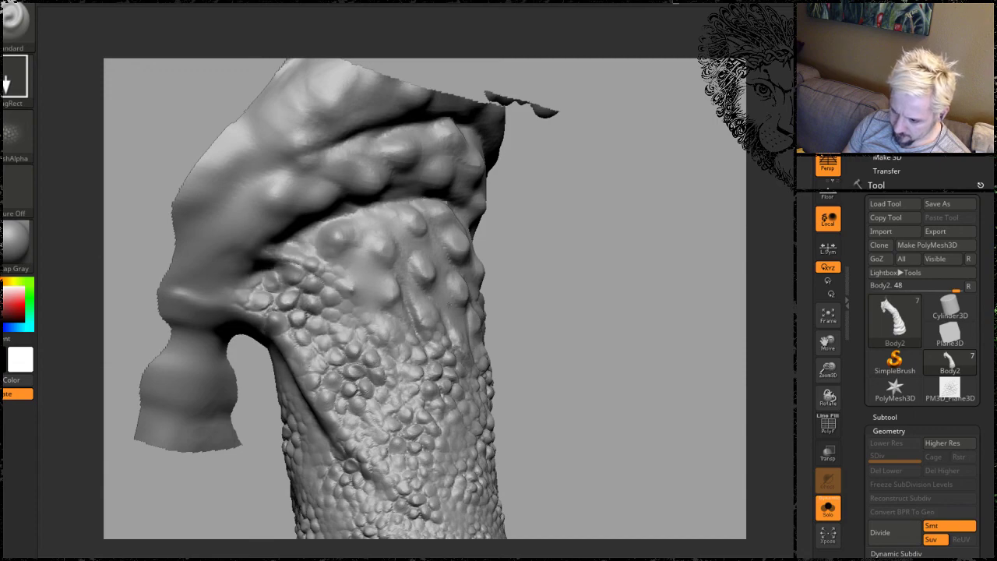
pyautogui.moveTo(563, 278)
pyautogui.mouseDown()
pyautogui.moveTo(549, 257)
pyautogui.moveTo(540, 263)
pyautogui.mouseUp()
pyautogui.moveTo(359, 274); pyautogui.dragTo(458, 362)
pyautogui.moveTo(468, 307); pyautogui.dragTo(563, 290, button='right')
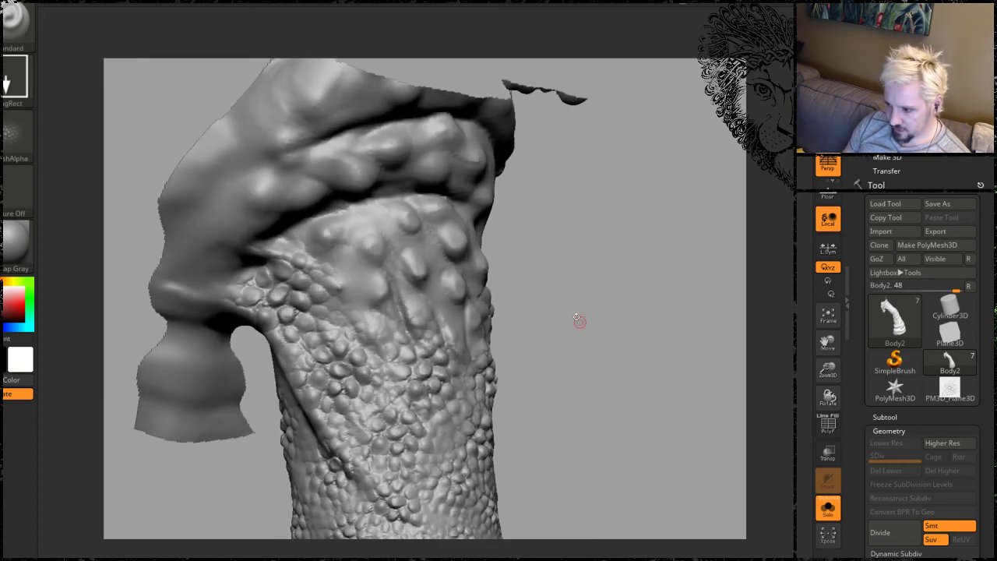
# Switch from scale stamping to freehand Dots strokes and carve creases around the upper bumps, without an alpha and with Alpha 36.
pyautogui.keyDown('alt'); pyautogui.moveTo(580, 322); pyautogui.dragTo(597, 372); pyautogui.keyUp('alt')
pyautogui.keyDown('alt'); pyautogui.moveTo(656, 333); pyautogui.dragTo(627, 283, button='right'); pyautogui.keyUp('alt')
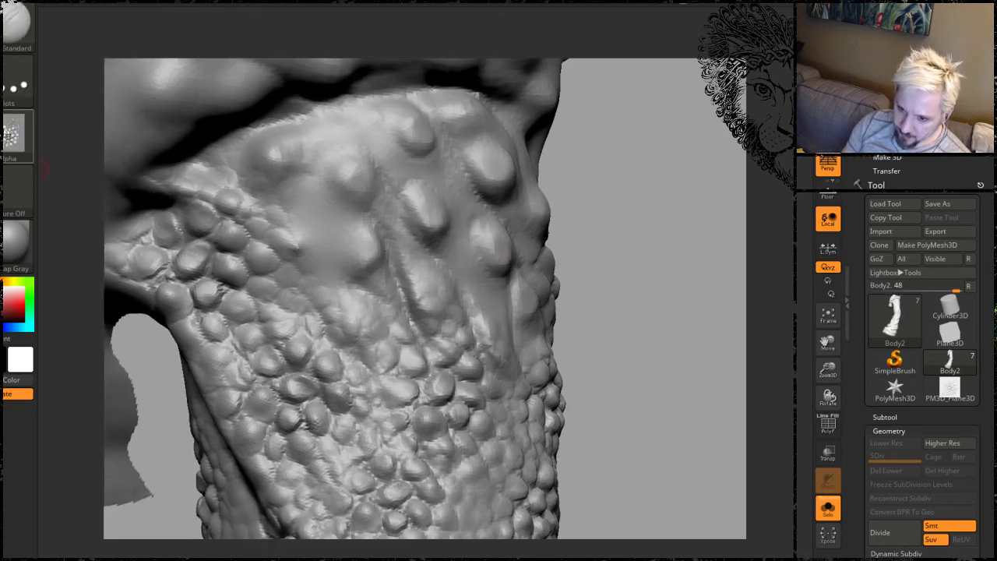
pyautogui.click(12, 134)
pyautogui.click(77, 145)
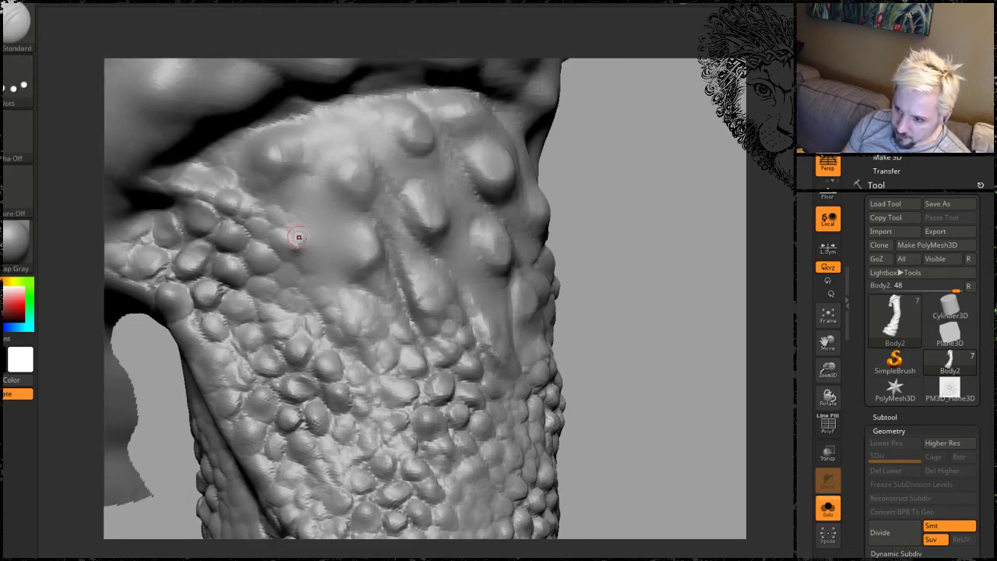
pyautogui.press('shift')
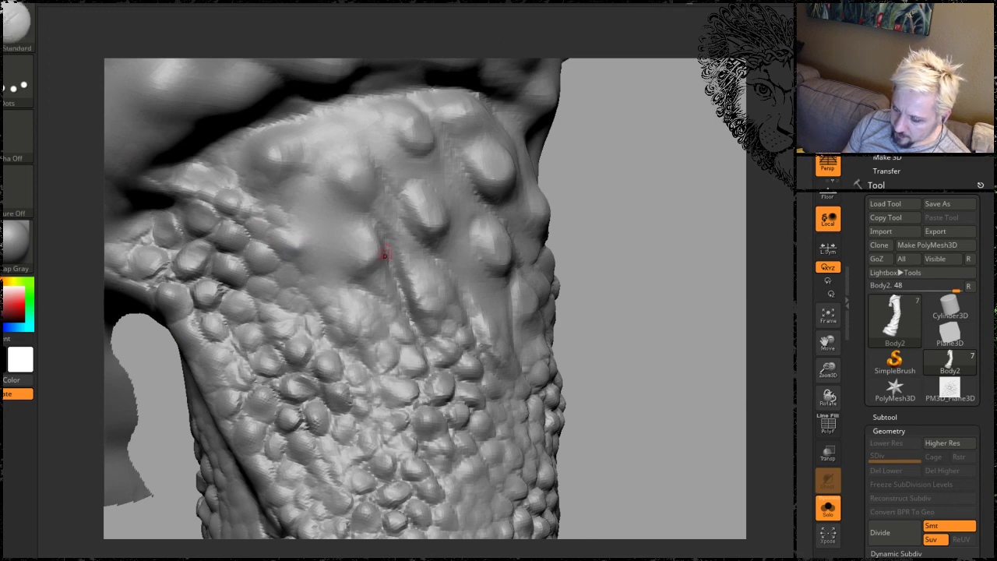
pyautogui.moveTo(391, 270)
pyautogui.mouseDown()
pyautogui.moveTo(370, 220)
pyautogui.moveTo(343, 202)
pyautogui.mouseUp()
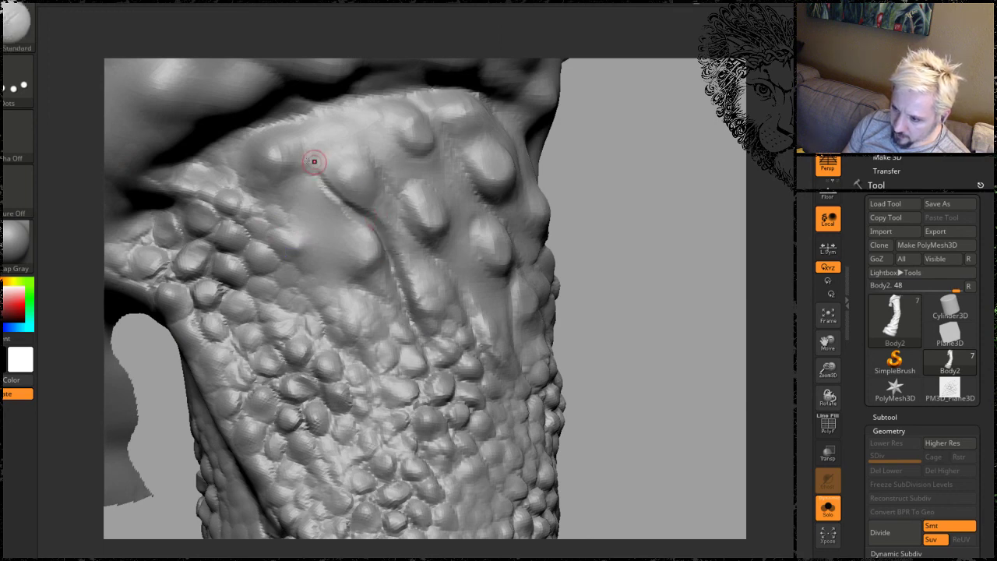
pyautogui.click(17, 134)
pyautogui.click(248, 145)
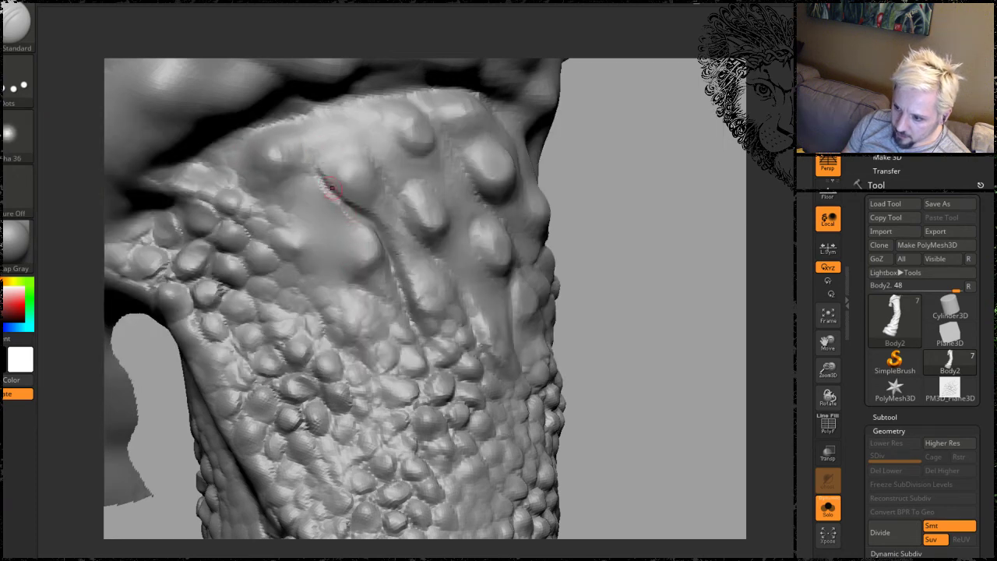
pyautogui.moveTo(331, 187)
pyautogui.mouseDown()
pyautogui.moveTo(327, 160)
pyautogui.moveTo(362, 165)
pyautogui.mouseUp()
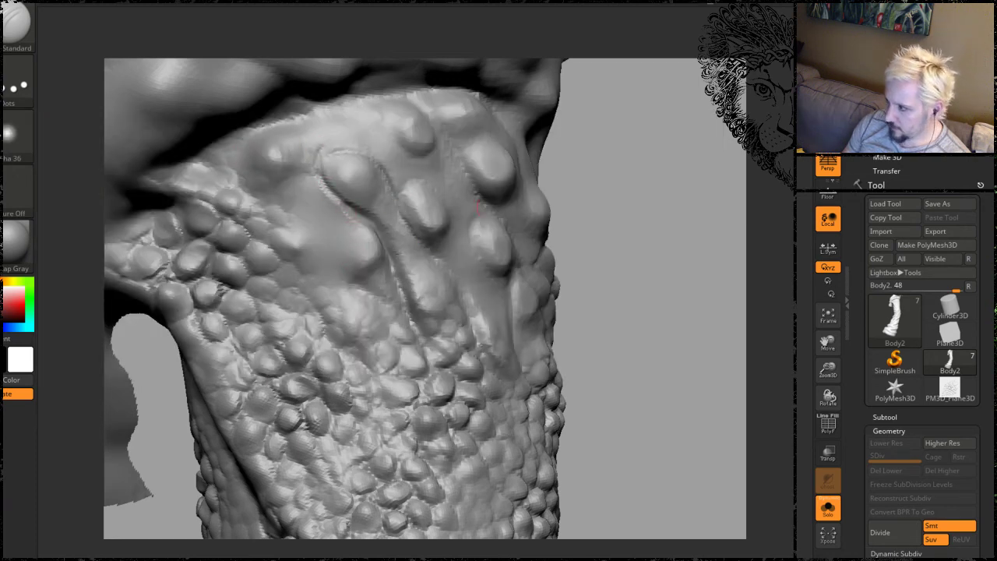
# Carve wrinkles around the bumps nearest the limb's inner corner and run them down into the large scales.
pyautogui.moveTo(619, 247)
pyautogui.mouseDown()
pyautogui.moveTo(600, 229)
pyautogui.moveTo(615, 222)
pyautogui.moveTo(618, 231)
pyautogui.mouseUp()
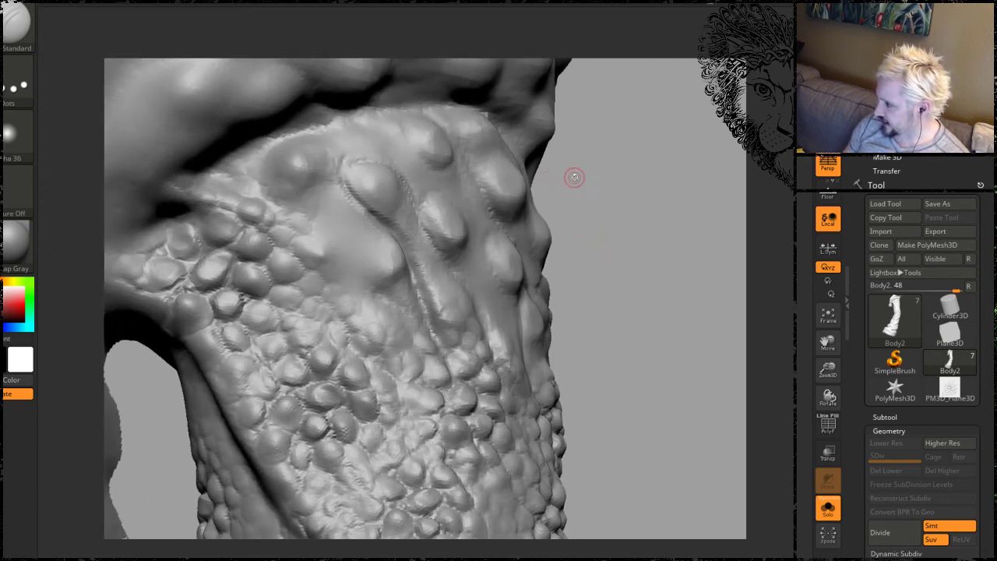
pyautogui.moveTo(610, 247)
pyautogui.mouseDown()
pyautogui.moveTo(613, 261)
pyautogui.moveTo(550, 180)
pyautogui.mouseUp()
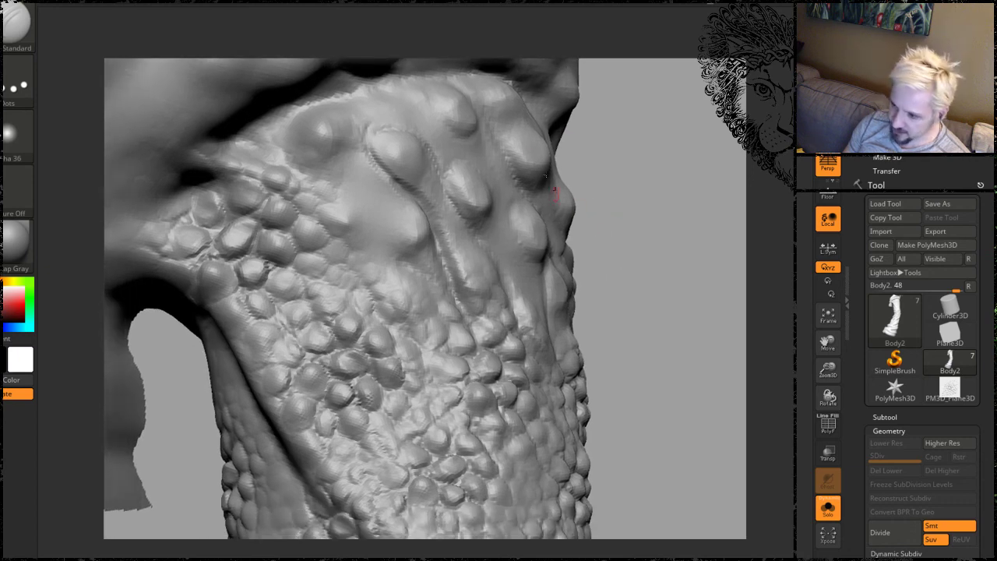
pyautogui.press('shift')
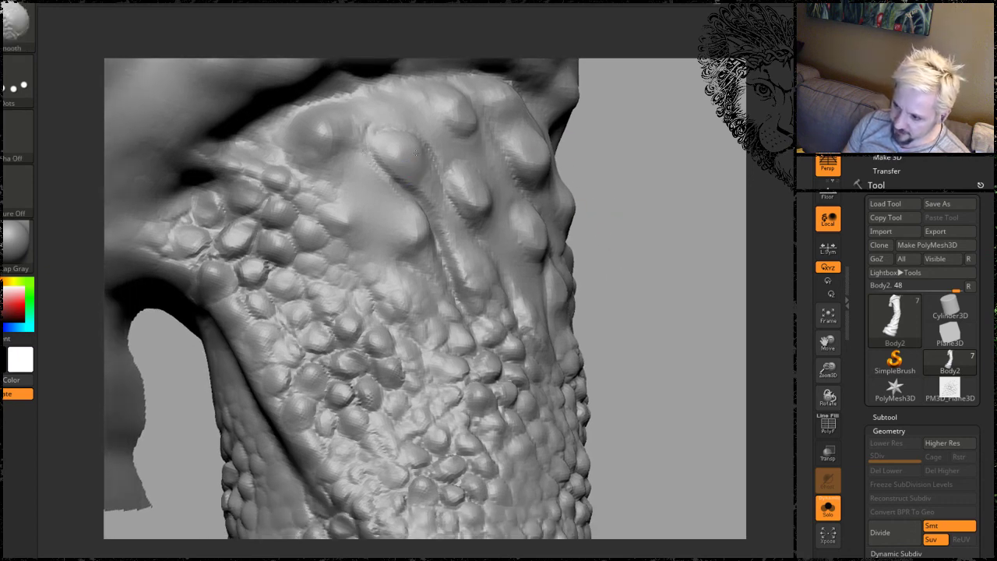
pyautogui.moveTo(577, 221)
pyautogui.keyDown('alt'); pyautogui.mouseDown()
pyautogui.moveTo(620, 288)
pyautogui.moveTo(534, 244)
pyautogui.mouseUp(); pyautogui.keyUp('alt')
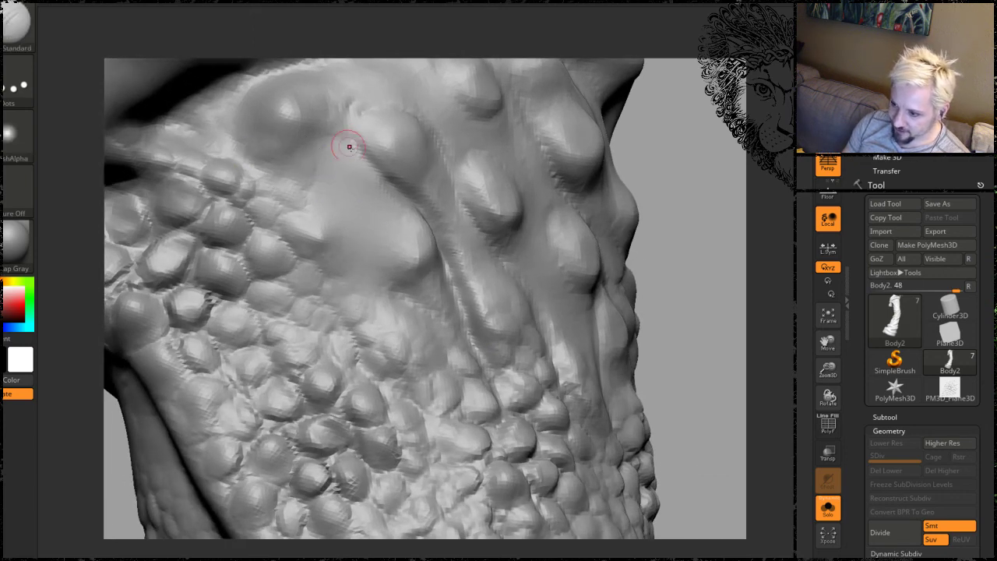
pyautogui.moveTo(349, 154); pyautogui.dragTo(363, 263)
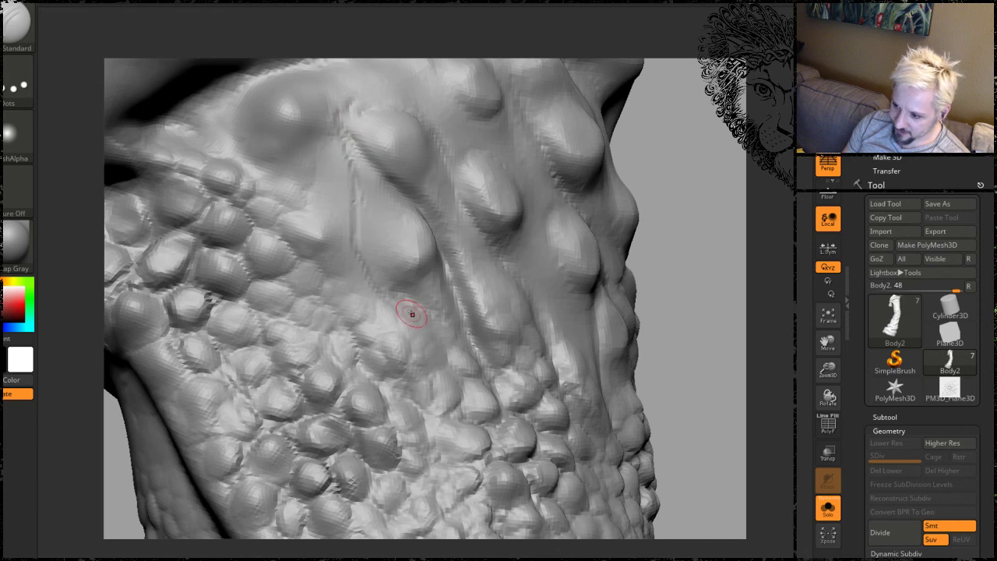
pyautogui.moveTo(412, 312)
pyautogui.mouseDown()
pyautogui.moveTo(355, 248)
pyautogui.moveTo(344, 207)
pyautogui.mouseUp()
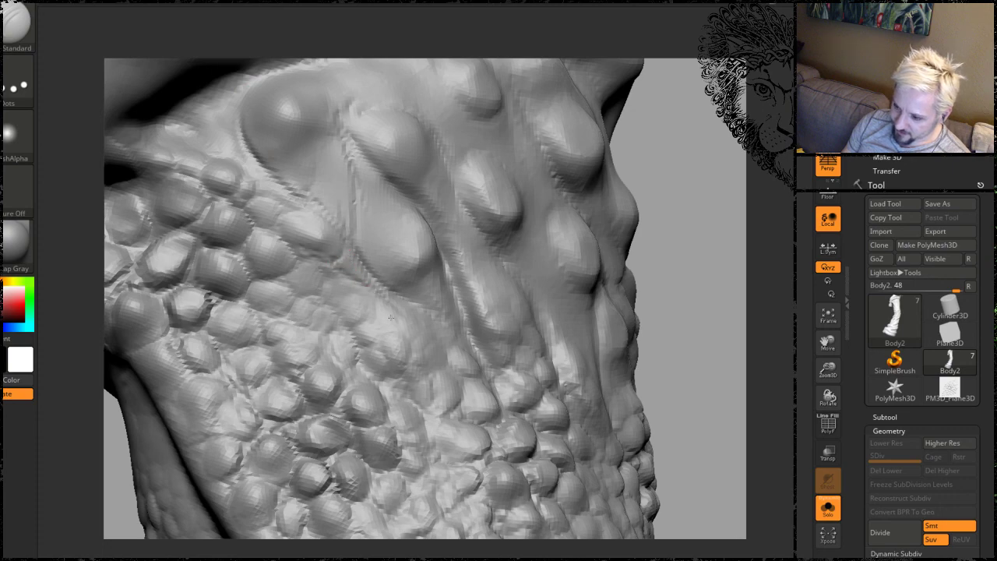
pyautogui.moveTo(362, 274); pyautogui.dragTo(388, 368)
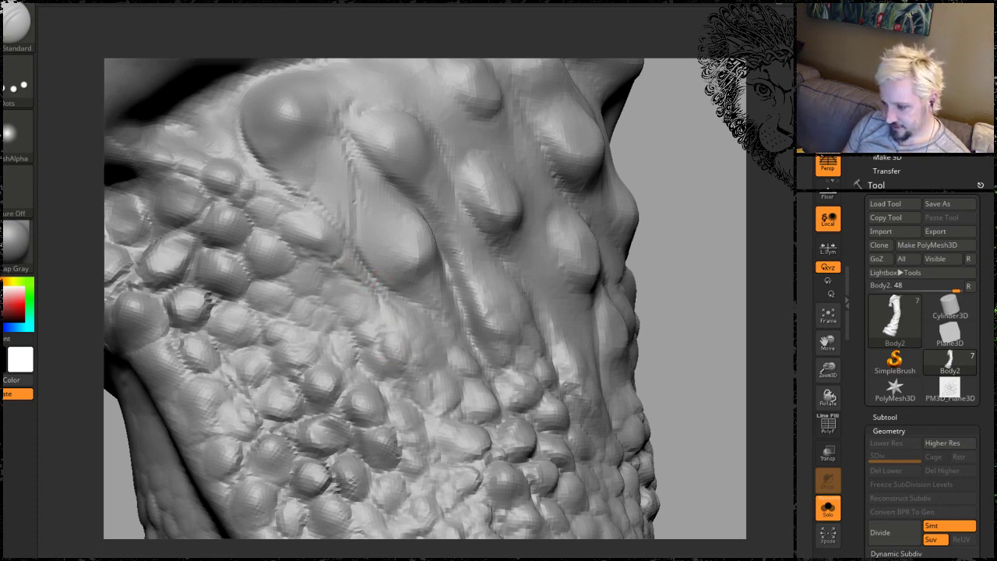
# Carve creases around the central teardrop bumps and lightly smooth the skin between them.
pyautogui.moveTo(682, 265); pyautogui.dragTo(452, 271)
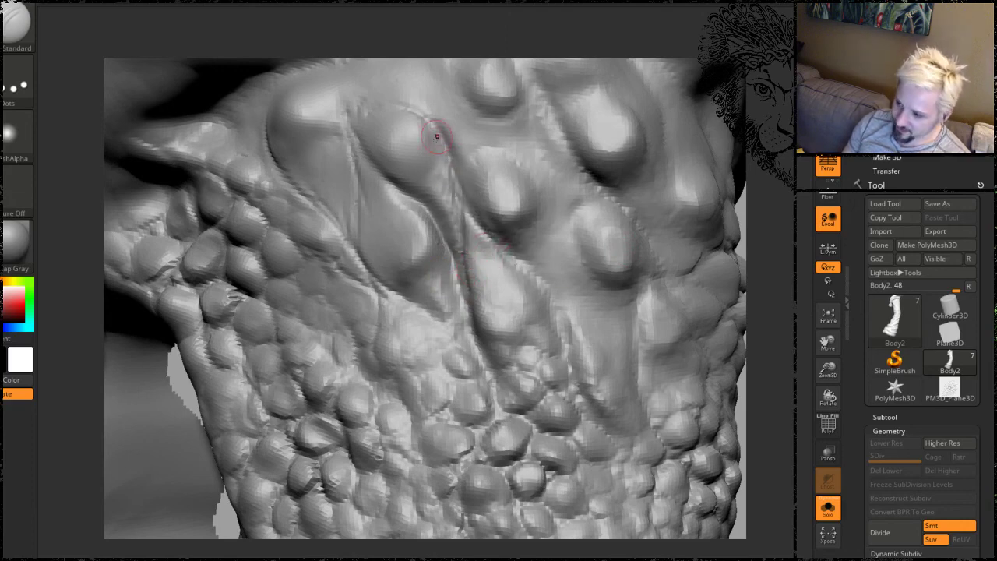
pyautogui.moveTo(466, 208); pyautogui.dragTo(473, 128)
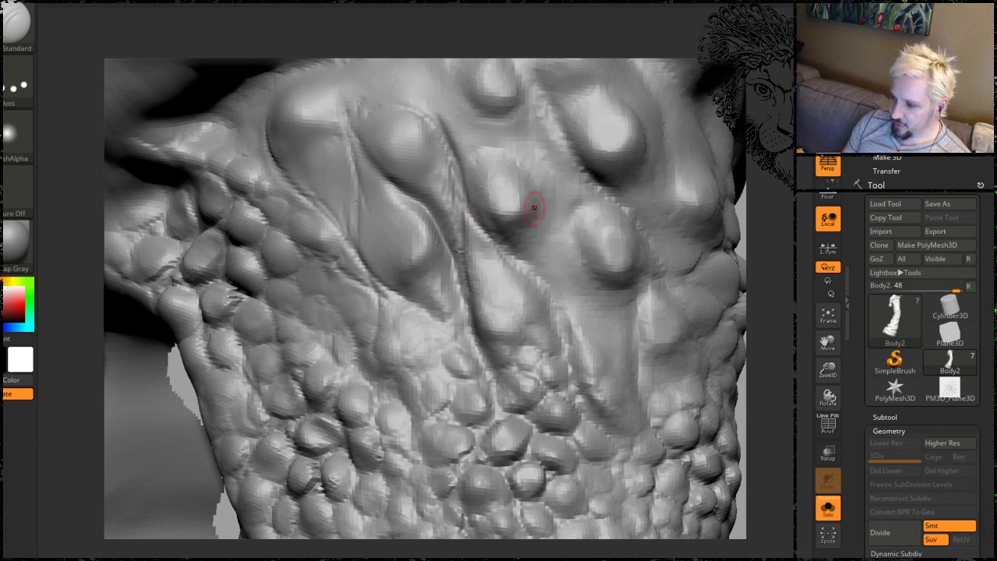
pyautogui.moveTo(536, 206)
pyautogui.mouseDown()
pyautogui.moveTo(484, 139)
pyautogui.moveTo(441, 115)
pyautogui.mouseUp()
pyautogui.moveTo(501, 155)
pyautogui.keyDown('shift'); pyautogui.mouseDown()
pyautogui.moveTo(530, 183)
pyautogui.moveTo(537, 233)
pyautogui.moveTo(523, 243)
pyautogui.moveTo(567, 292)
pyautogui.mouseUp(); pyautogui.keyUp('shift')
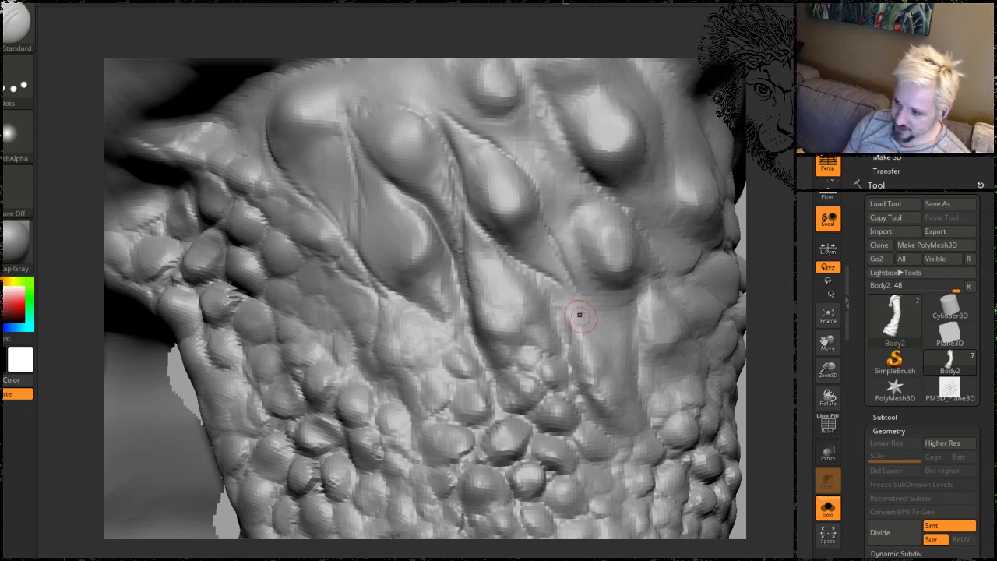
# Carve and smooth wrinkles around the outer bumps beside the central ones, and check them against the whole limb.
pyautogui.moveTo(762, 294); pyautogui.dragTo(590, 240)
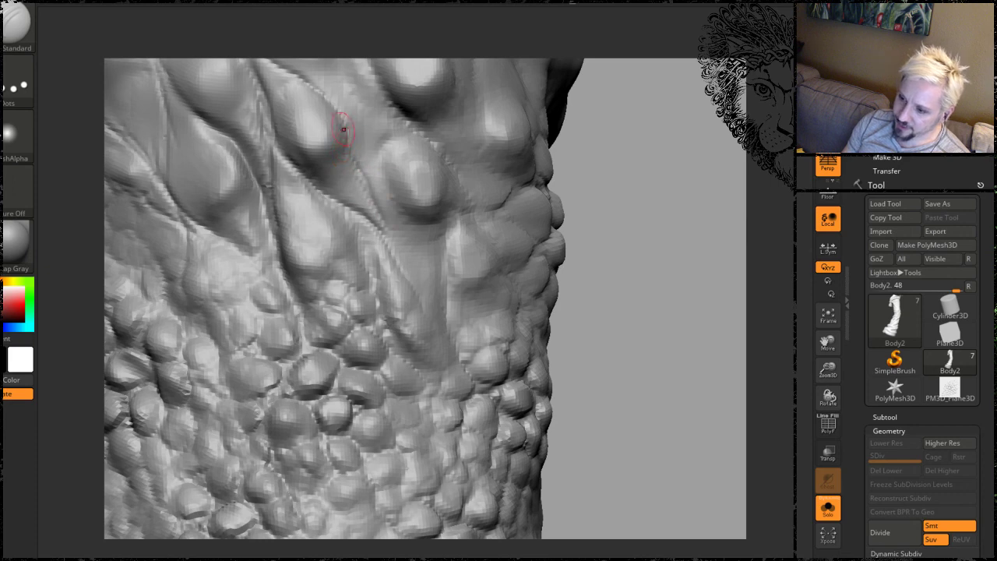
pyautogui.moveTo(562, 139); pyautogui.dragTo(549, 210)
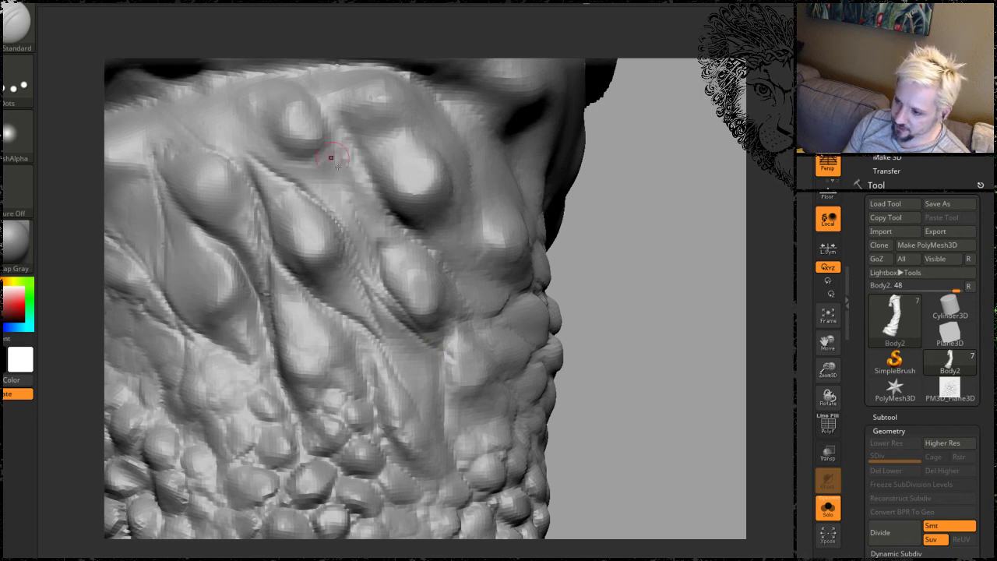
pyautogui.moveTo(419, 247)
pyautogui.mouseDown()
pyautogui.moveTo(335, 142)
pyautogui.moveTo(424, 241)
pyautogui.mouseUp()
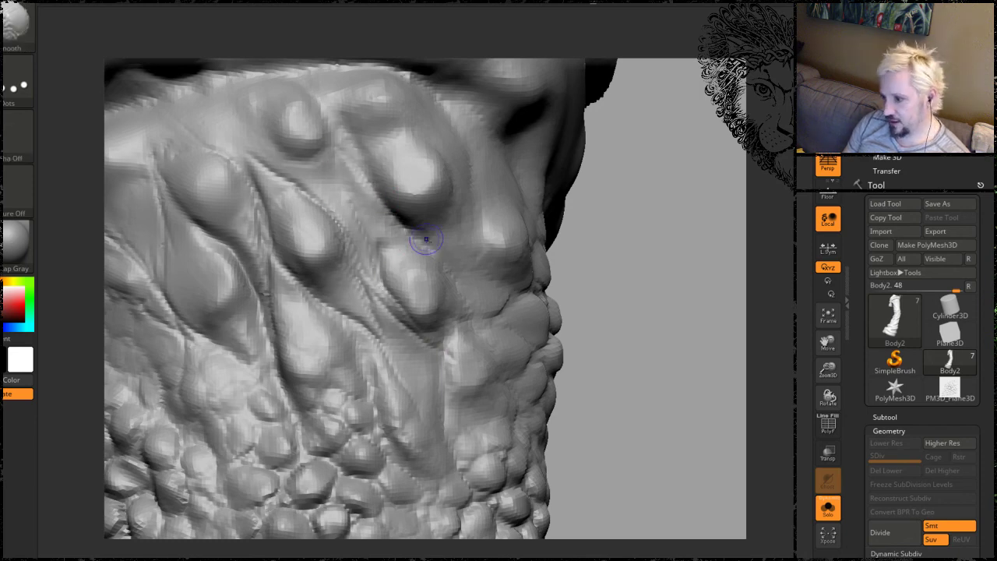
pyautogui.moveTo(652, 298)
pyautogui.keyDown('alt'); pyautogui.mouseDown()
pyautogui.moveTo(631, 261)
pyautogui.moveTo(512, 261)
pyautogui.mouseUp(); pyautogui.keyUp('alt')
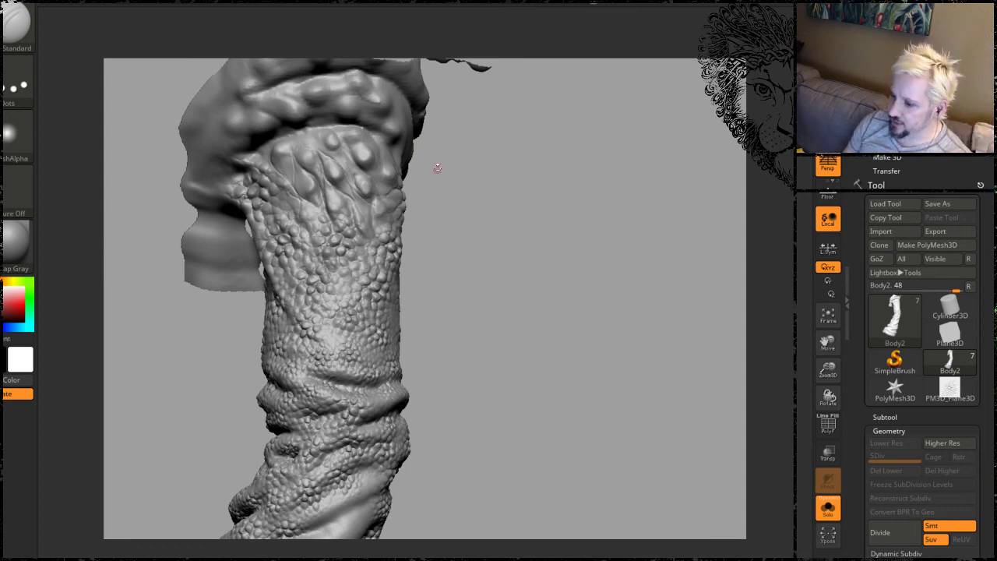
pyautogui.moveTo(495, 258)
pyautogui.keyDown('alt'); pyautogui.mouseDown()
pyautogui.moveTo(476, 229)
pyautogui.moveTo(529, 353)
pyautogui.moveTo(508, 376)
pyautogui.mouseUp(); pyautogui.keyUp('alt')
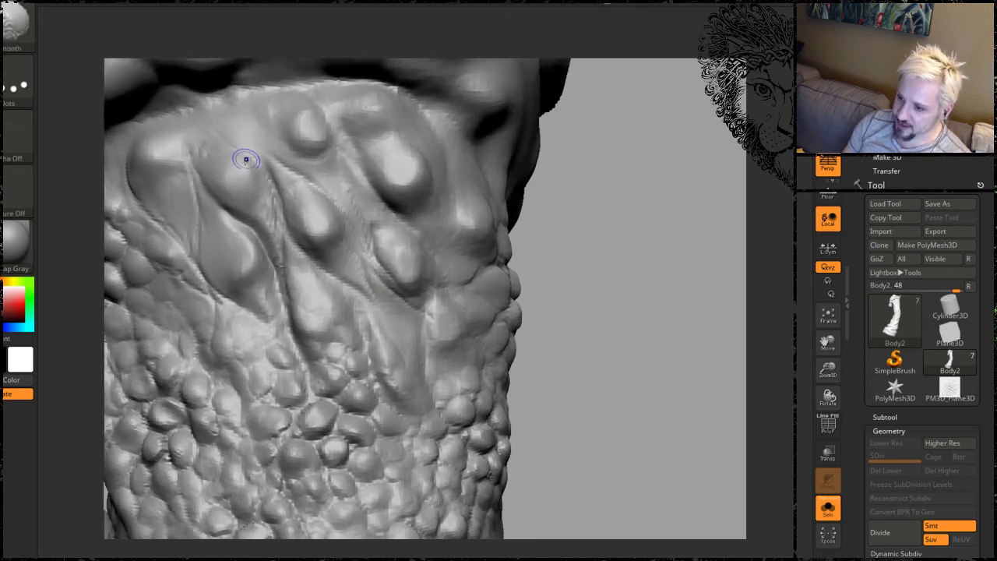
# Soften the central crease and carve wrinkles around the uppermost bumps just beneath the overhanging fold.
pyautogui.moveTo(258, 169)
pyautogui.keyDown('shift'); pyautogui.mouseDown()
pyautogui.moveTo(288, 200)
pyautogui.moveTo(285, 257)
pyautogui.mouseUp(); pyautogui.keyUp('shift')
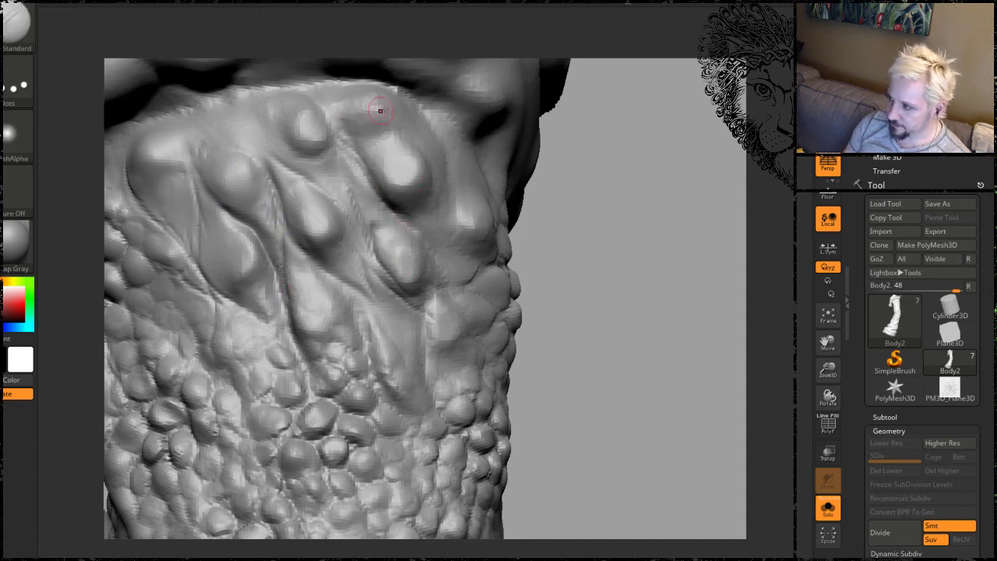
pyautogui.moveTo(567, 226)
pyautogui.mouseDown()
pyautogui.moveTo(581, 231)
pyautogui.moveTo(546, 299)
pyautogui.moveTo(562, 280)
pyautogui.mouseUp()
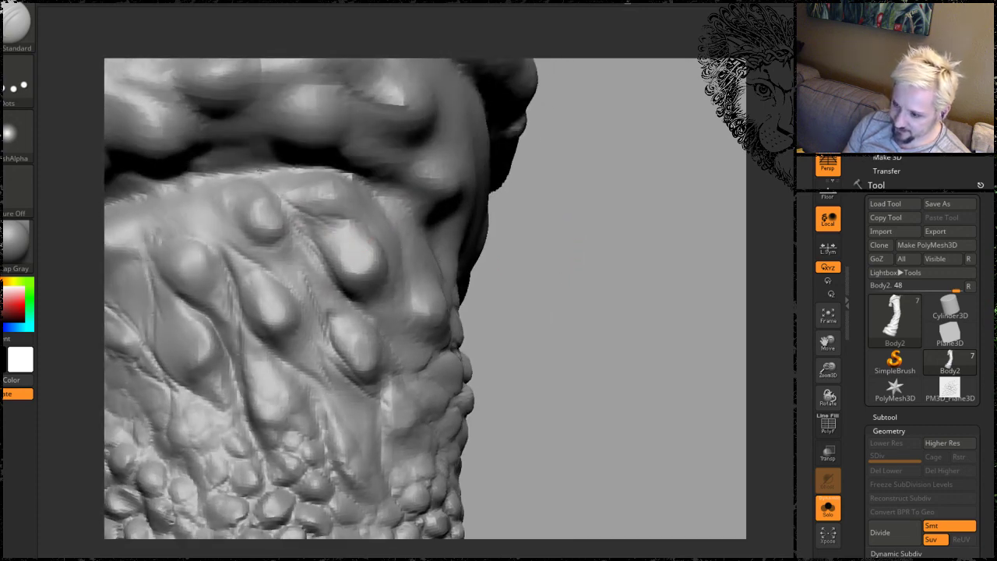
pyautogui.moveTo(263, 184); pyautogui.dragTo(207, 191)
pyautogui.keyDown('alt'); pyautogui.moveTo(500, 239); pyautogui.dragTo(664, 248); pyautogui.keyUp('alt')
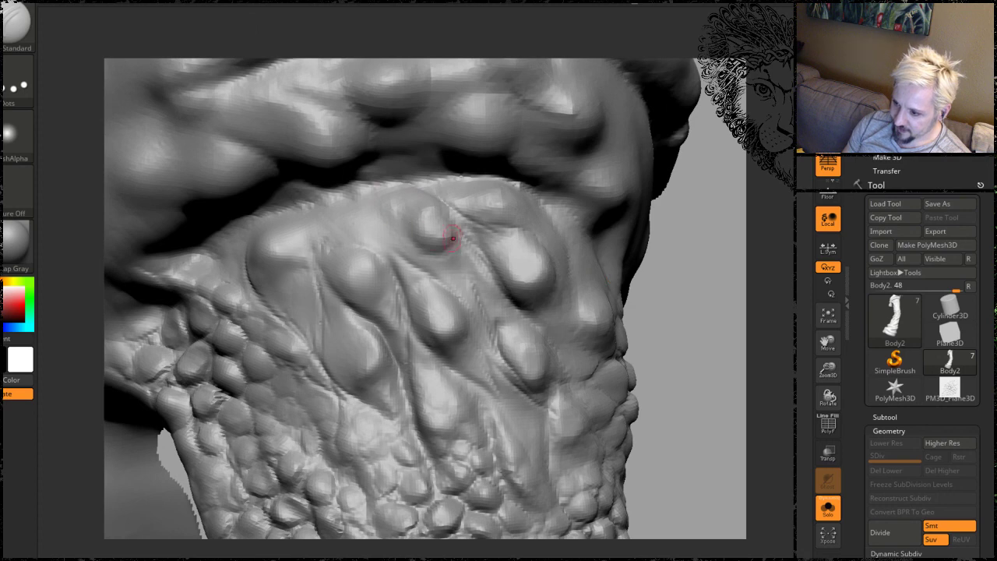
pyautogui.moveTo(451, 238); pyautogui.dragTo(388, 220)
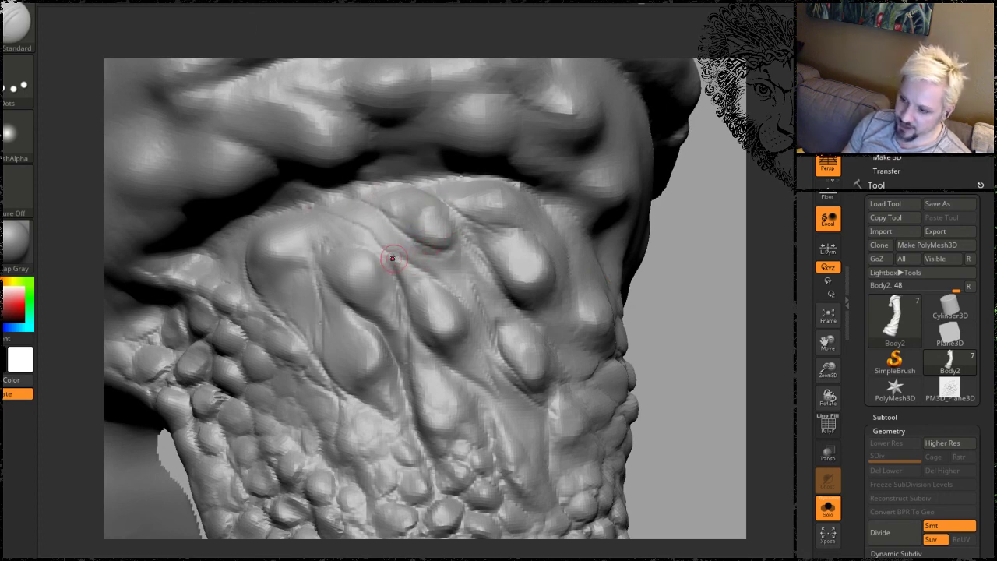
pyautogui.moveTo(689, 305)
pyautogui.mouseDown()
pyautogui.moveTo(584, 285)
pyautogui.moveTo(399, 276)
pyautogui.mouseUp()
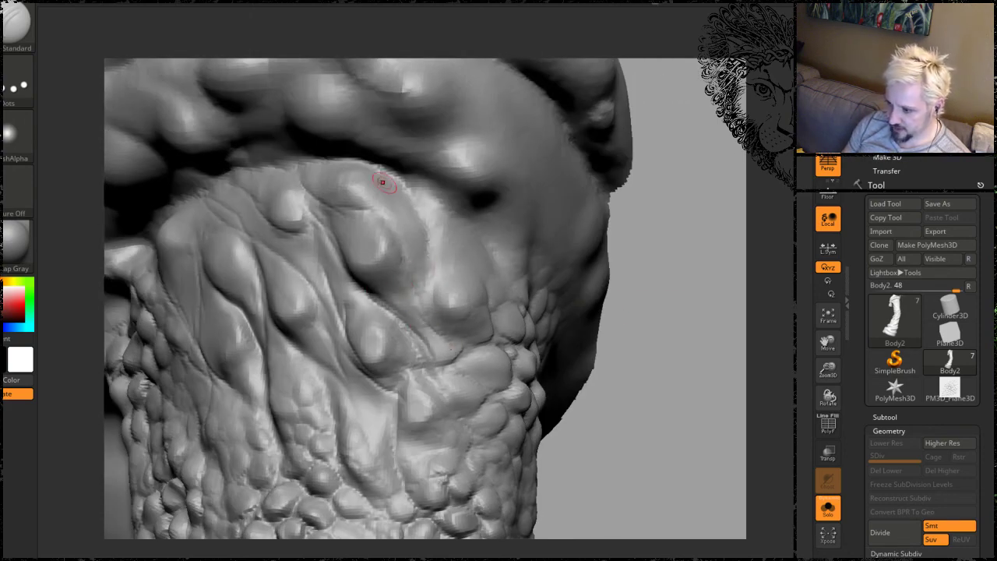
pyautogui.press('shift')
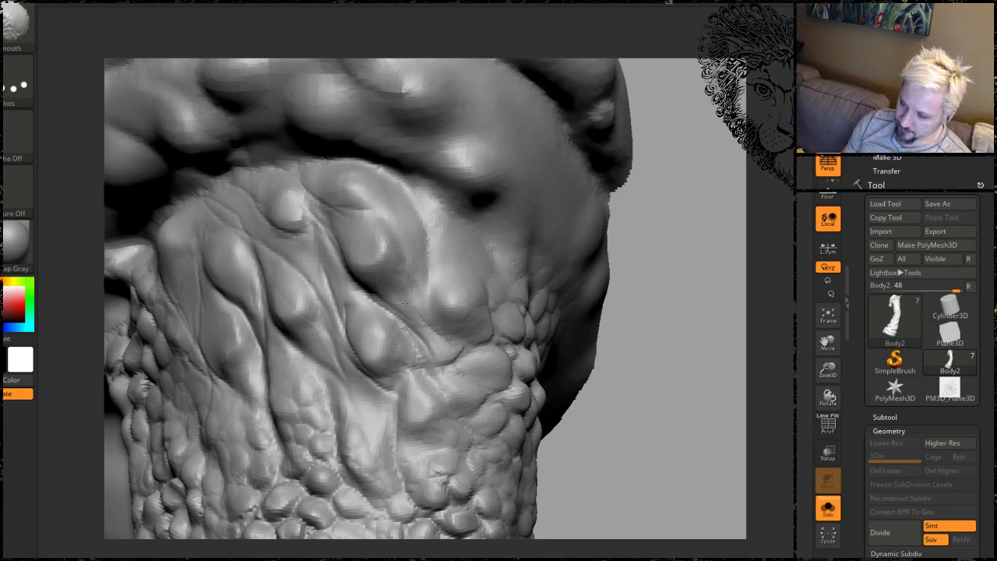
# Carve wrinkles down from the central teardrop bumps so their lower ends run into the large scales.
pyautogui.moveTo(622, 369)
pyautogui.mouseDown()
pyautogui.moveTo(628, 342)
pyautogui.moveTo(645, 327)
pyautogui.mouseUp()
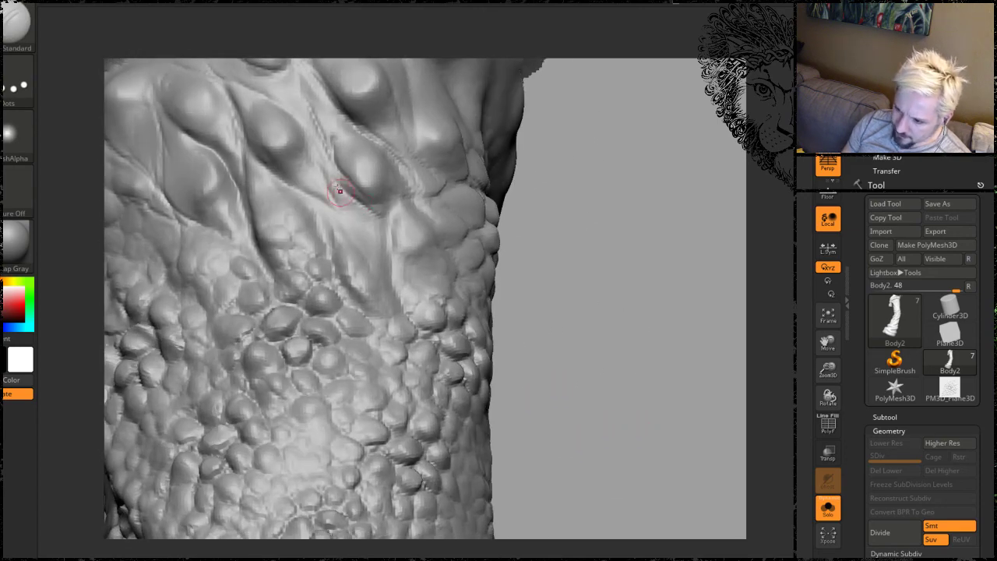
pyautogui.moveTo(602, 296)
pyautogui.mouseDown()
pyautogui.moveTo(668, 234)
pyautogui.moveTo(358, 217)
pyautogui.mouseUp()
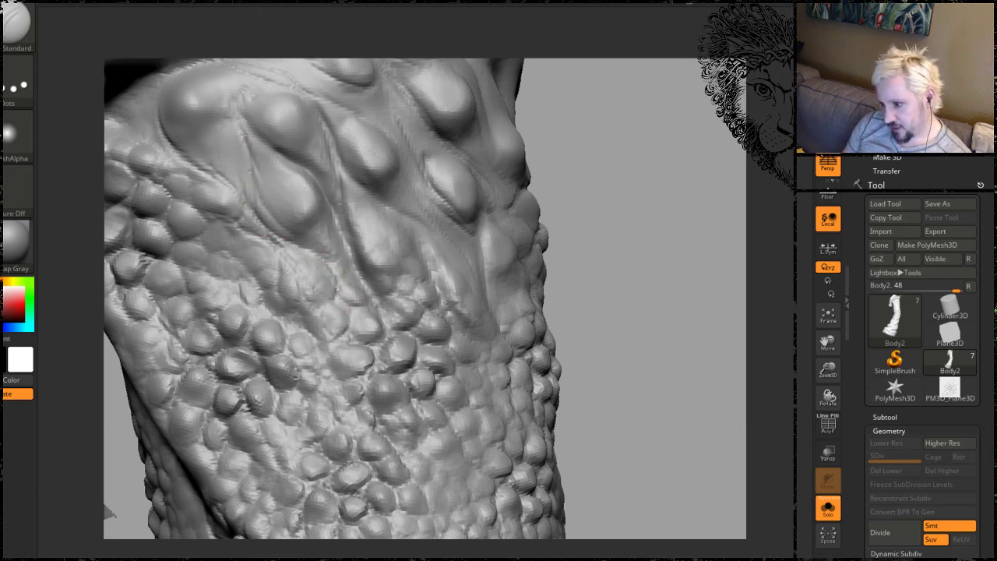
pyautogui.moveTo(635, 295); pyautogui.dragTo(580, 302)
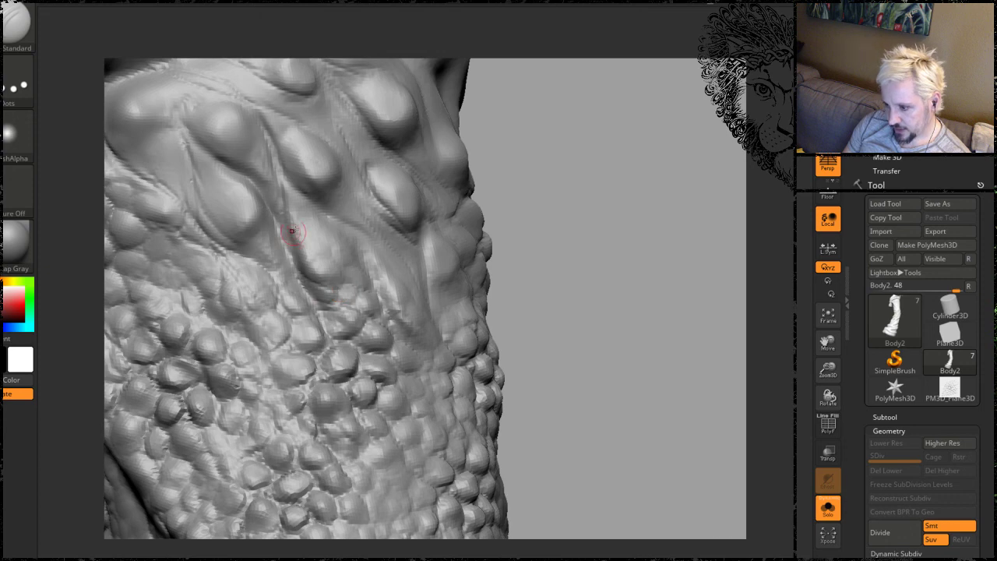
pyautogui.moveTo(545, 271)
pyautogui.mouseDown()
pyautogui.moveTo(501, 271)
pyautogui.moveTo(232, 191)
pyautogui.mouseUp()
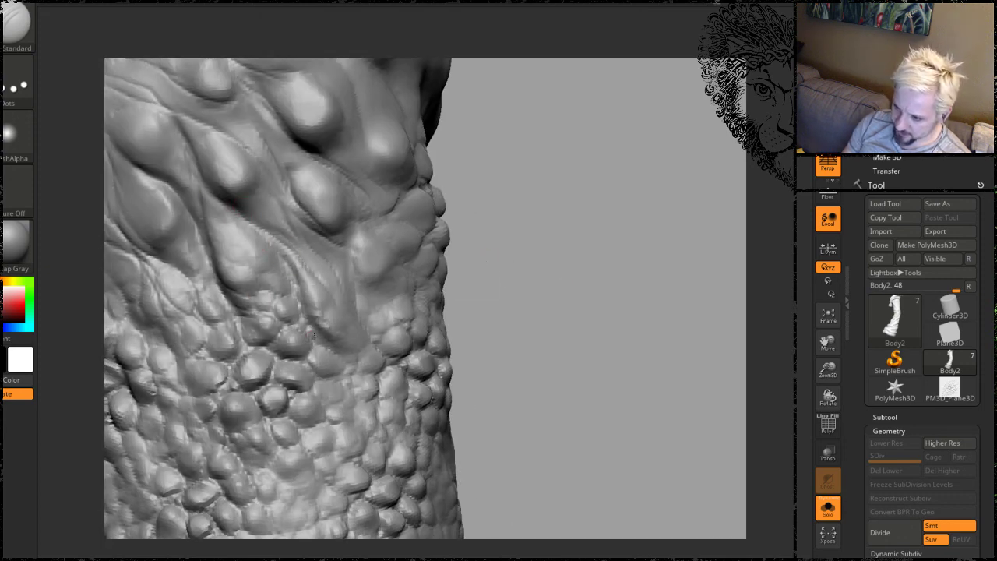
pyautogui.moveTo(545, 339); pyautogui.dragTo(350, 289)
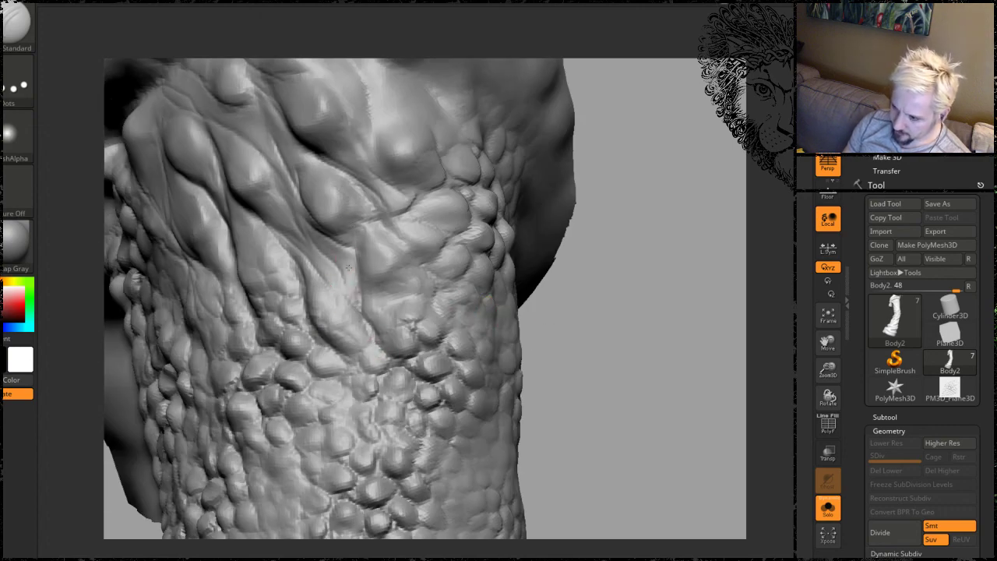
pyautogui.moveTo(599, 334); pyautogui.dragTo(604, 356)
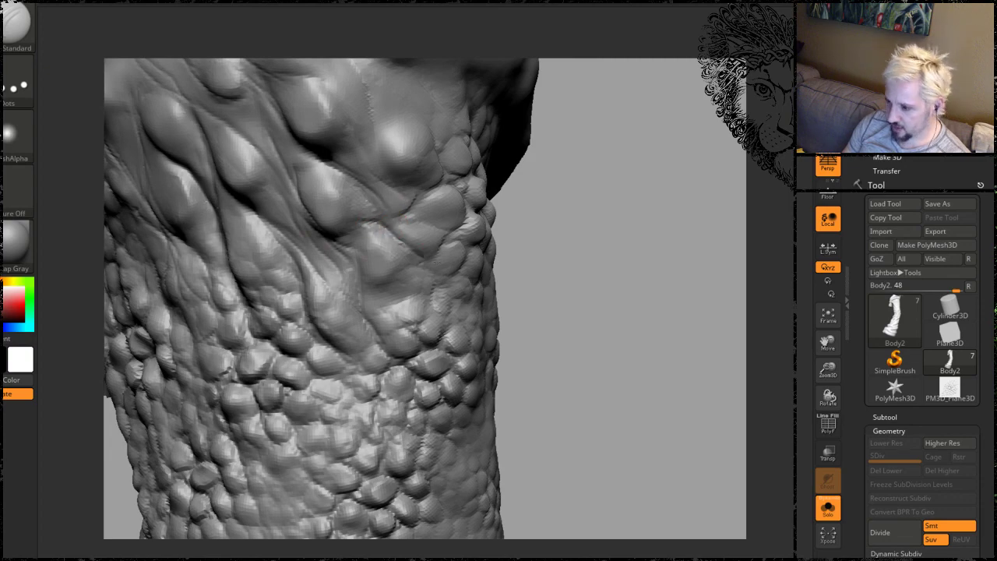
# Carve creases around the outer bumps and between the large scales beside them.
pyautogui.moveTo(596, 250)
pyautogui.mouseDown()
pyautogui.moveTo(574, 316)
pyautogui.moveTo(348, 200)
pyautogui.mouseUp()
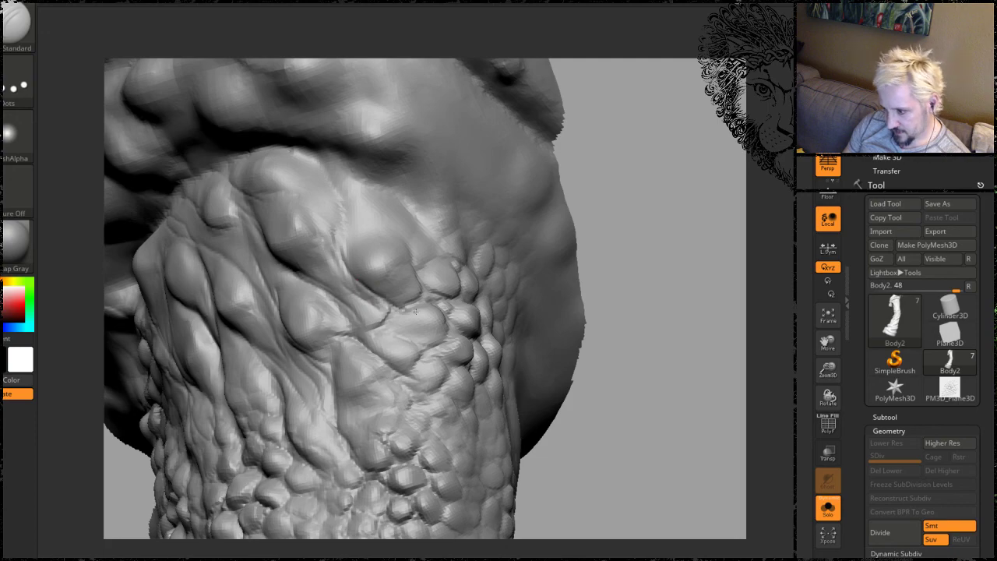
pyautogui.moveTo(396, 336); pyautogui.dragTo(391, 314)
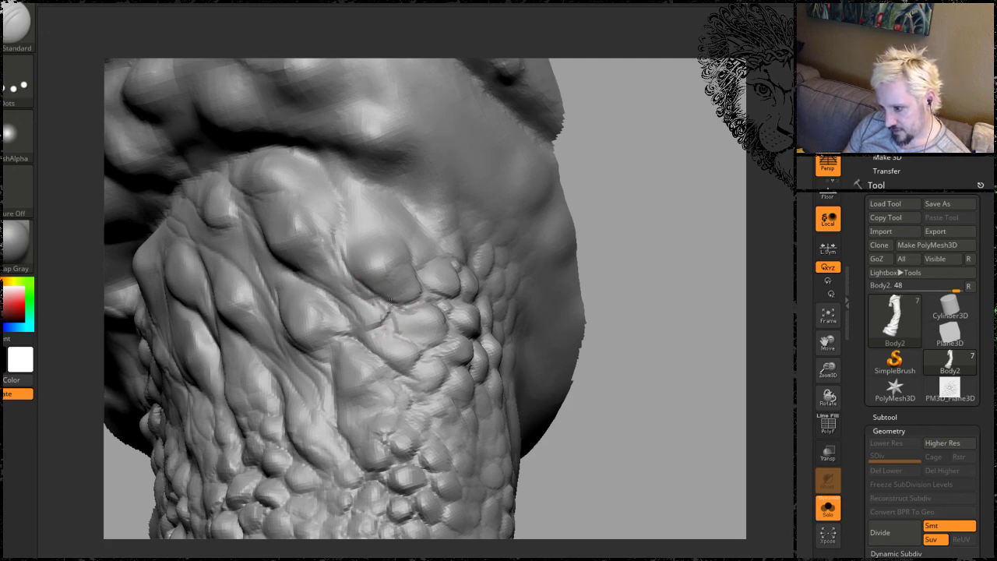
pyautogui.moveTo(633, 272)
pyautogui.mouseDown()
pyautogui.moveTo(634, 245)
pyautogui.moveTo(556, 266)
pyautogui.mouseUp()
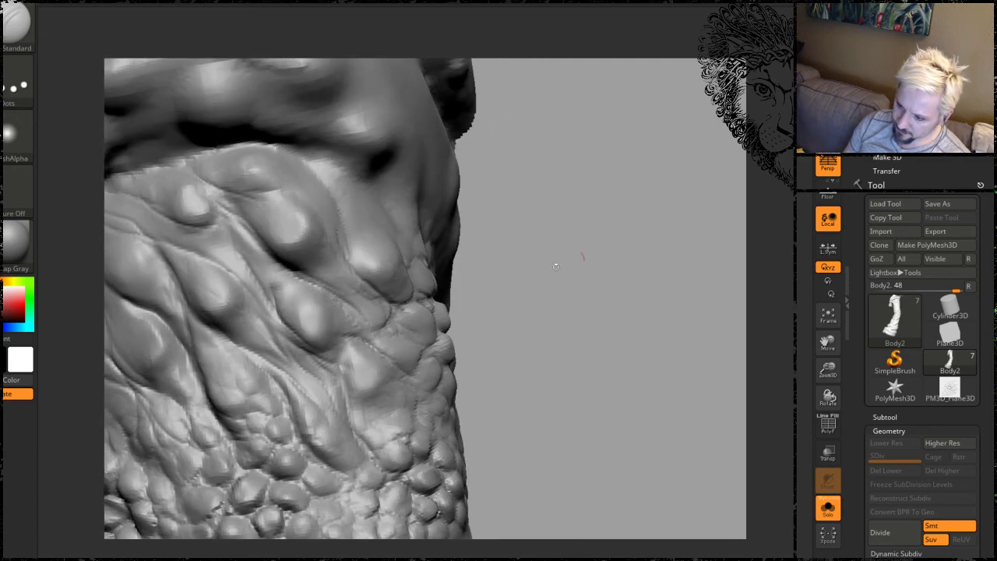
pyautogui.moveTo(386, 328); pyautogui.dragTo(346, 301)
pyautogui.moveTo(499, 216)
pyautogui.mouseDown()
pyautogui.moveTo(352, 289)
pyautogui.moveTo(396, 331)
pyautogui.mouseUp()
pyautogui.moveTo(343, 254); pyautogui.dragTo(415, 288)
pyautogui.moveTo(588, 365)
pyautogui.keyDown('alt'); pyautogui.mouseDown()
pyautogui.moveTo(552, 268)
pyautogui.moveTo(545, 349)
pyautogui.moveTo(561, 274)
pyautogui.moveTo(575, 272)
pyautogui.mouseUp(); pyautogui.keyUp('alt')
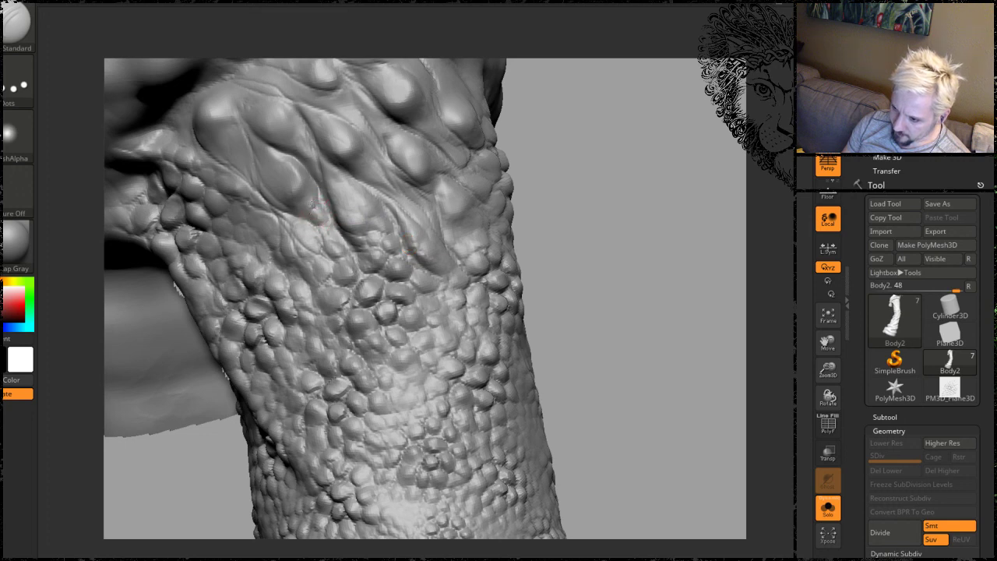
# Carve fine wrinkles beneath the lowest teardrop bump, breaking up the skin where it meets the scales.
pyautogui.keyDown('alt'); pyautogui.moveTo(600, 239); pyautogui.dragTo(605, 255); pyautogui.keyUp('alt')
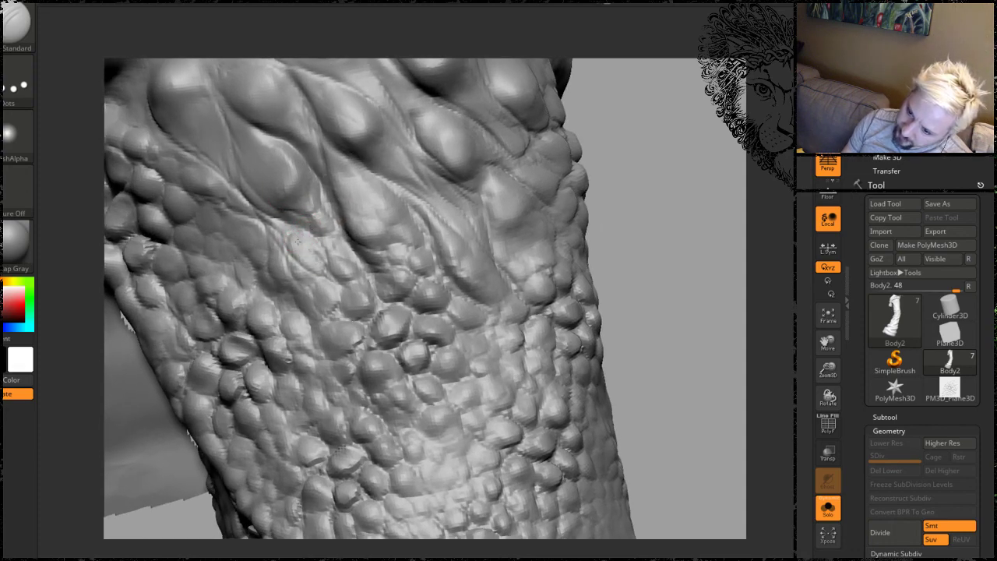
pyautogui.moveTo(682, 208); pyautogui.dragTo(682, 197)
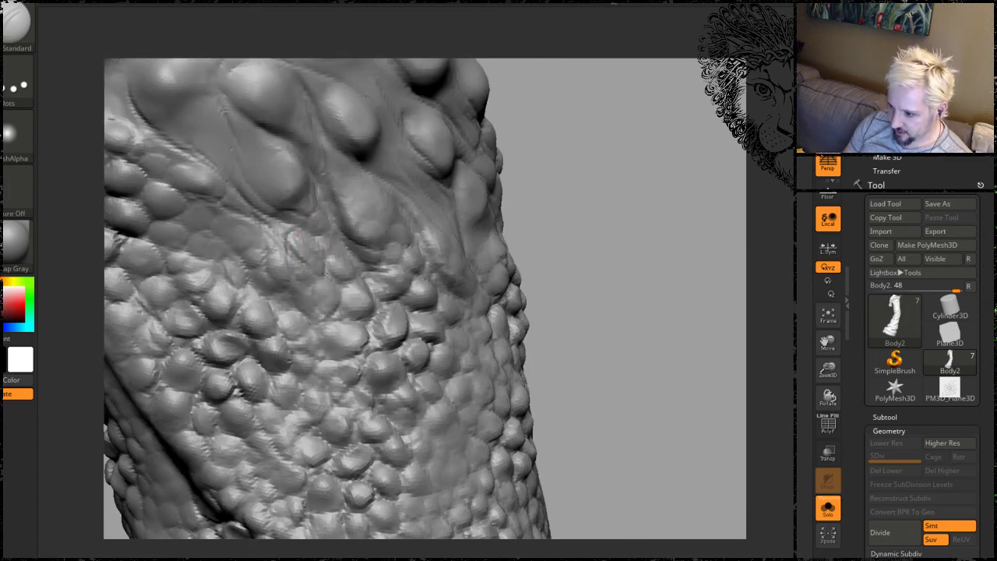
pyautogui.moveTo(597, 221); pyautogui.dragTo(572, 222)
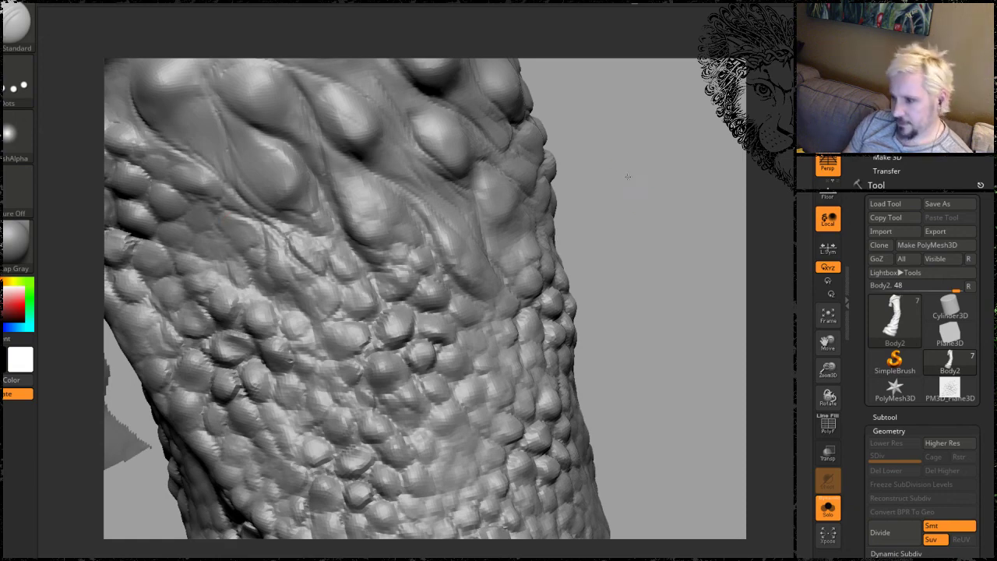
pyautogui.moveTo(627, 177); pyautogui.dragTo(303, 177)
pyautogui.moveTo(299, 233); pyautogui.dragTo(224, 198)
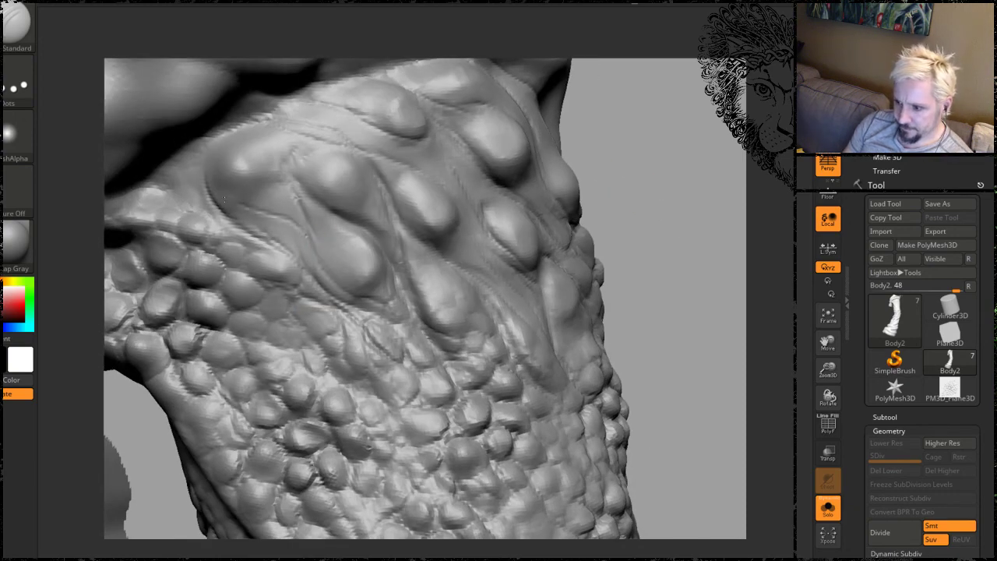
# Carve wrinkles around the innermost bump and up towards the overhanging fold near the limb's inner corner.
pyautogui.keyDown('alt'); pyautogui.moveTo(662, 233); pyautogui.dragTo(584, 109); pyautogui.keyUp('alt')
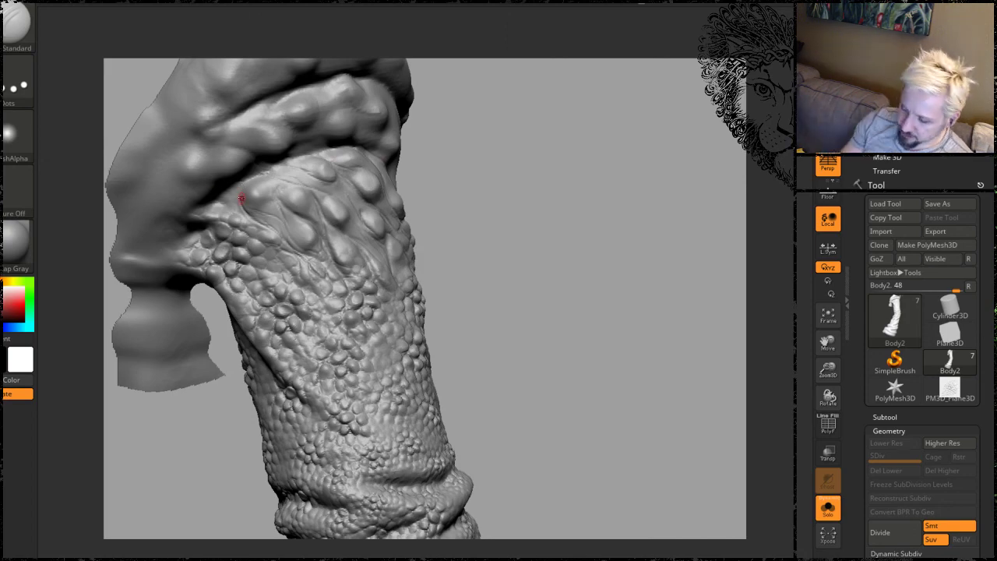
pyautogui.moveTo(505, 193)
pyautogui.mouseDown()
pyautogui.moveTo(496, 239)
pyautogui.moveTo(596, 200)
pyautogui.moveTo(567, 201)
pyautogui.mouseUp()
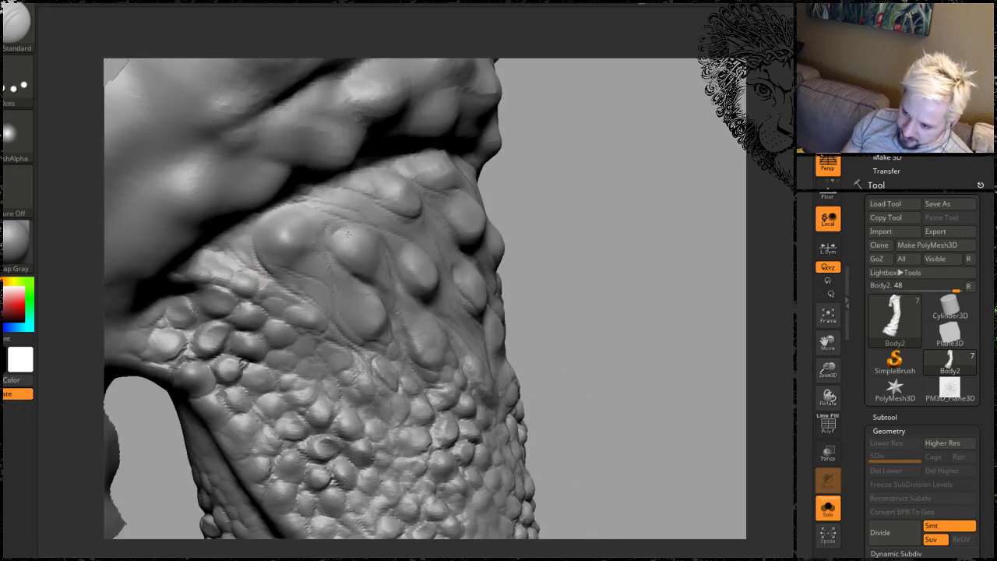
pyautogui.moveTo(592, 210)
pyautogui.keyDown('alt'); pyautogui.mouseDown()
pyautogui.moveTo(634, 225)
pyautogui.moveTo(601, 181)
pyautogui.mouseUp(); pyautogui.keyUp('alt')
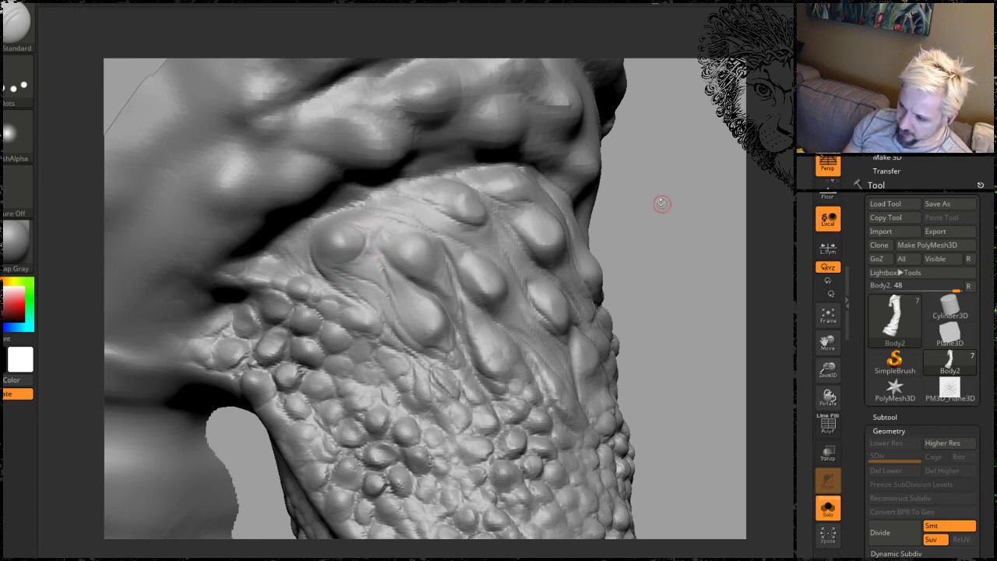
pyautogui.moveTo(661, 203); pyautogui.dragTo(635, 207)
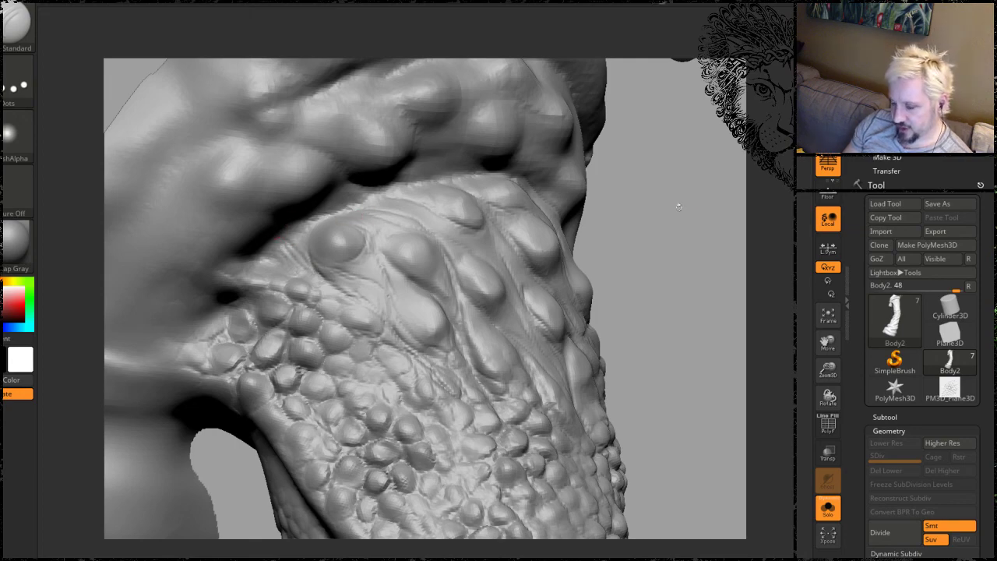
pyautogui.moveTo(678, 206); pyautogui.dragTo(625, 221)
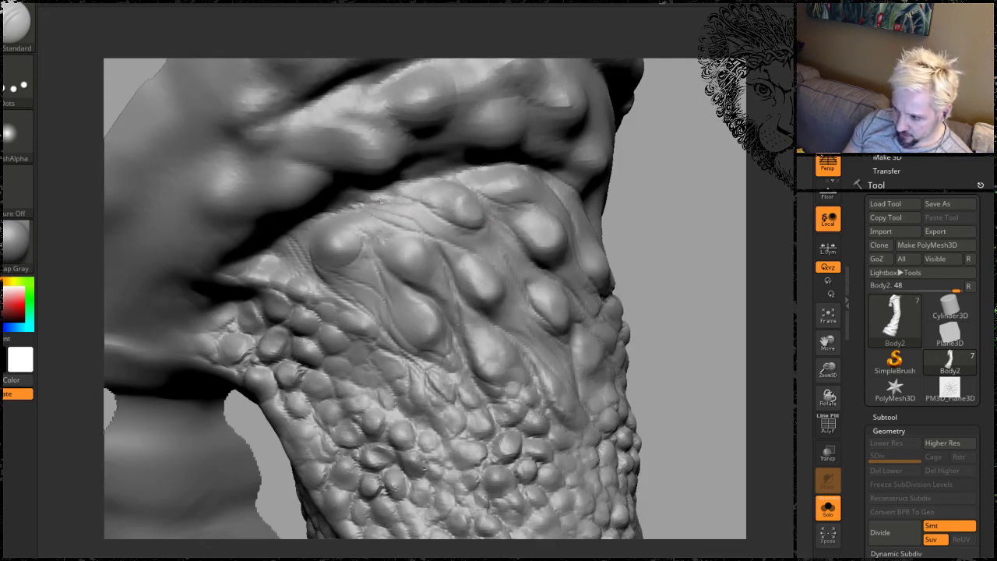
pyautogui.keyDown('alt'); pyautogui.moveTo(668, 286); pyautogui.dragTo(634, 198); pyautogui.keyUp('alt')
pyautogui.keyDown('alt'); pyautogui.moveTo(579, 301); pyautogui.dragTo(576, 280); pyautogui.keyUp('alt')
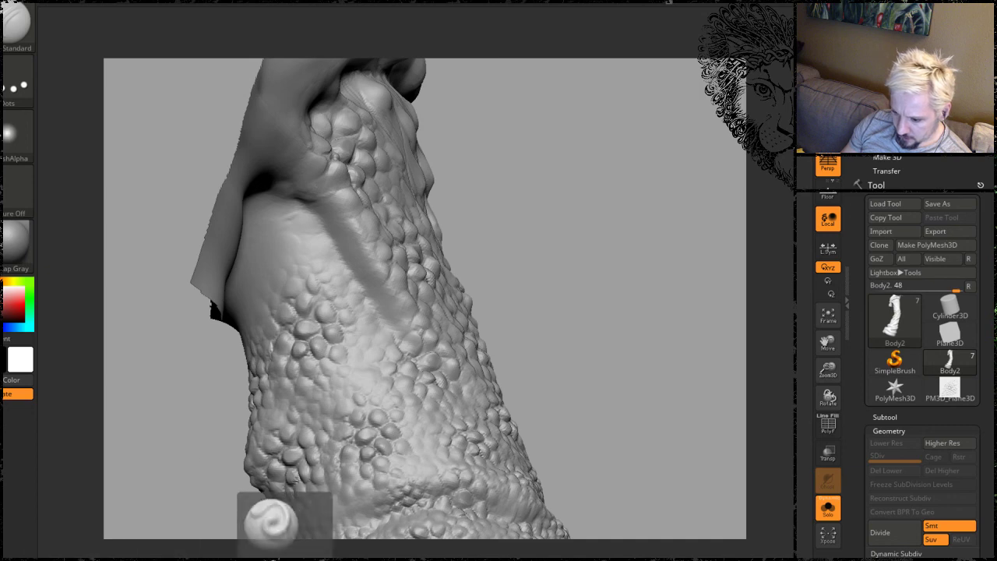
# Switch to the Standard brush with the scale alpha and stamp scales over the bare skin below the inner corner.
pyautogui.click(288, 555)
pyautogui.moveTo(318, 240); pyautogui.dragTo(354, 340)
pyautogui.moveTo(372, 295)
pyautogui.mouseDown()
pyautogui.moveTo(600, 281)
pyautogui.moveTo(634, 223)
pyautogui.moveTo(483, 196)
pyautogui.mouseUp()
pyautogui.moveTo(269, 242)
pyautogui.mouseDown()
pyautogui.moveTo(307, 262)
pyautogui.moveTo(298, 259)
pyautogui.mouseUp()
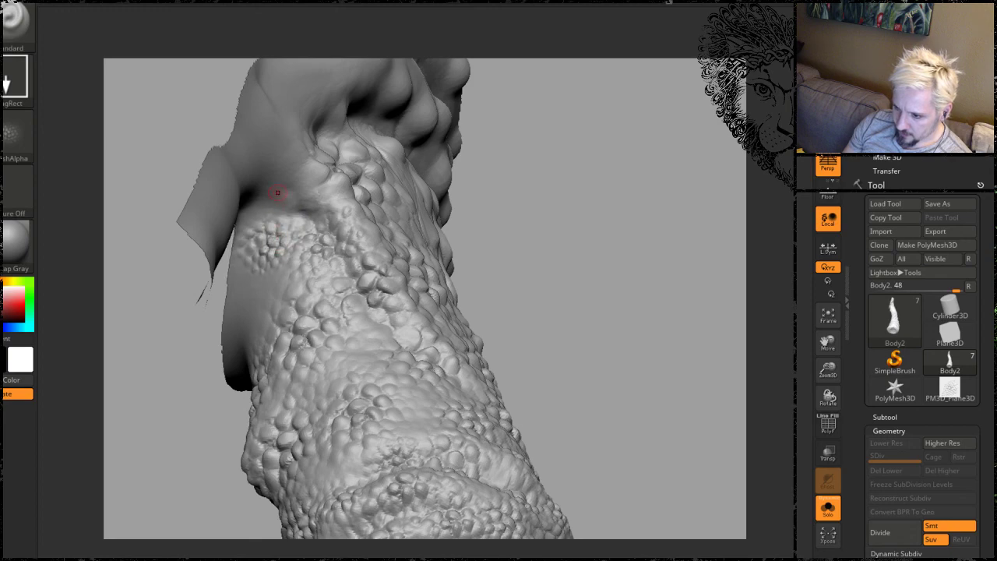
pyautogui.moveTo(277, 192); pyautogui.dragTo(316, 190)
# Stamp more scale patches around the back of the upper limb, up to the open edge and the end of the fold.
pyautogui.moveTo(564, 257)
pyautogui.mouseDown()
pyautogui.moveTo(590, 195)
pyautogui.moveTo(496, 182)
pyautogui.mouseUp()
pyautogui.moveTo(198, 169); pyautogui.dragTo(243, 253)
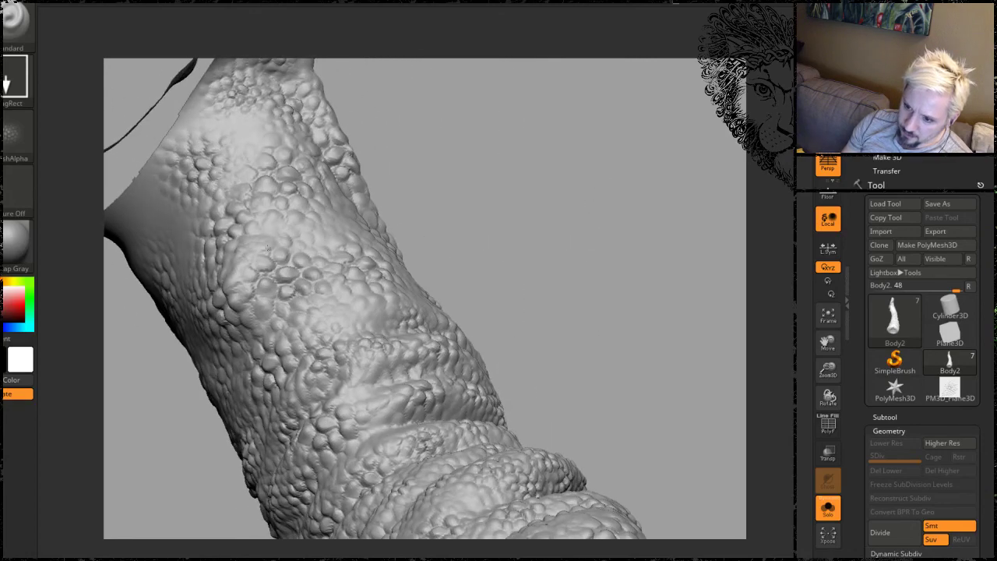
pyautogui.moveTo(564, 214)
pyautogui.mouseDown()
pyautogui.moveTo(578, 208)
pyautogui.moveTo(574, 163)
pyautogui.moveTo(411, 189)
pyautogui.mouseUp()
pyautogui.moveTo(228, 205); pyautogui.dragTo(246, 255)
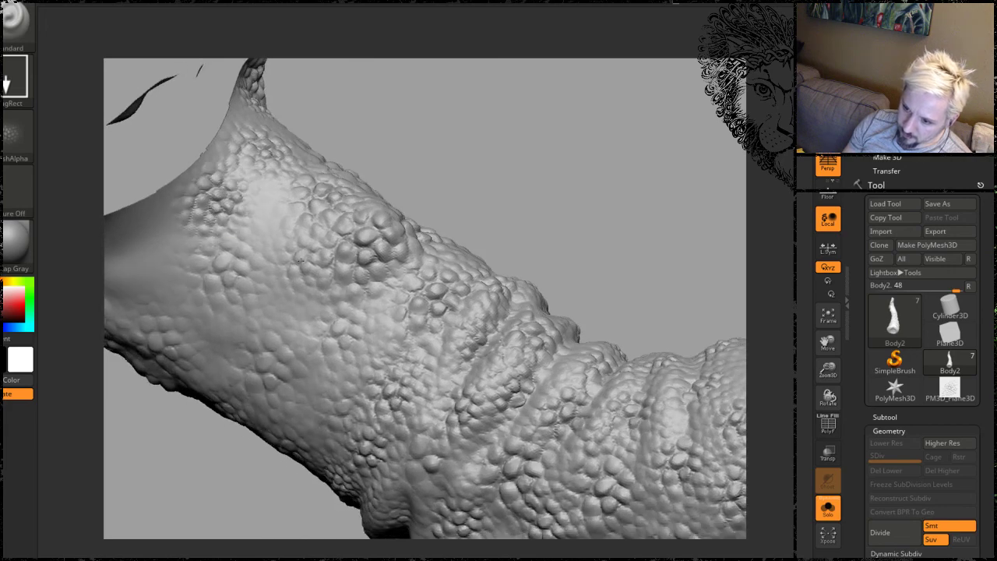
pyautogui.moveTo(495, 173)
pyautogui.mouseDown()
pyautogui.moveTo(647, 146)
pyautogui.moveTo(593, 122)
pyautogui.mouseUp()
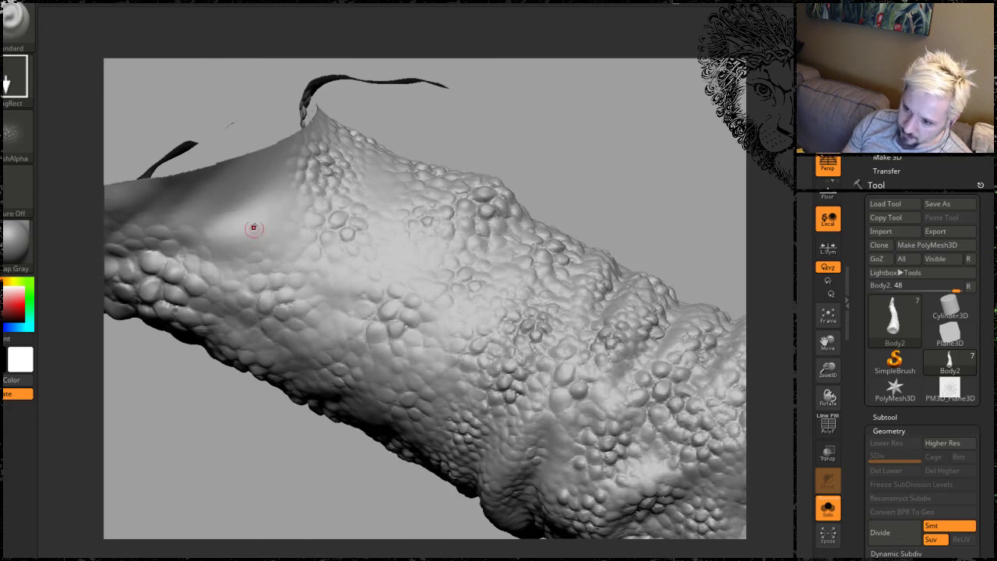
pyautogui.moveTo(253, 228)
pyautogui.mouseDown()
pyautogui.moveTo(249, 209)
pyautogui.moveTo(257, 234)
pyautogui.mouseUp()
pyautogui.moveTo(576, 155)
pyautogui.mouseDown()
pyautogui.moveTo(600, 144)
pyautogui.moveTo(618, 73)
pyautogui.moveTo(457, 212)
pyautogui.mouseUp()
pyautogui.moveTo(274, 257); pyautogui.dragTo(282, 310)
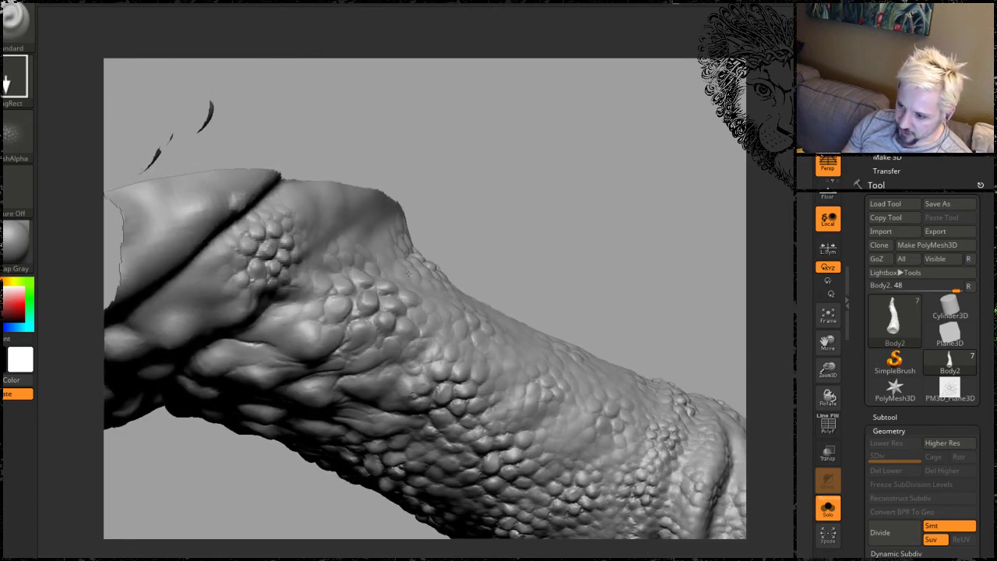
# Touch up and lightly smooth the overhanging fold above the bumps, and check it against the whole limb.
pyautogui.moveTo(560, 223)
pyautogui.mouseDown()
pyautogui.moveTo(562, 172)
pyautogui.moveTo(572, 181)
pyautogui.mouseUp()
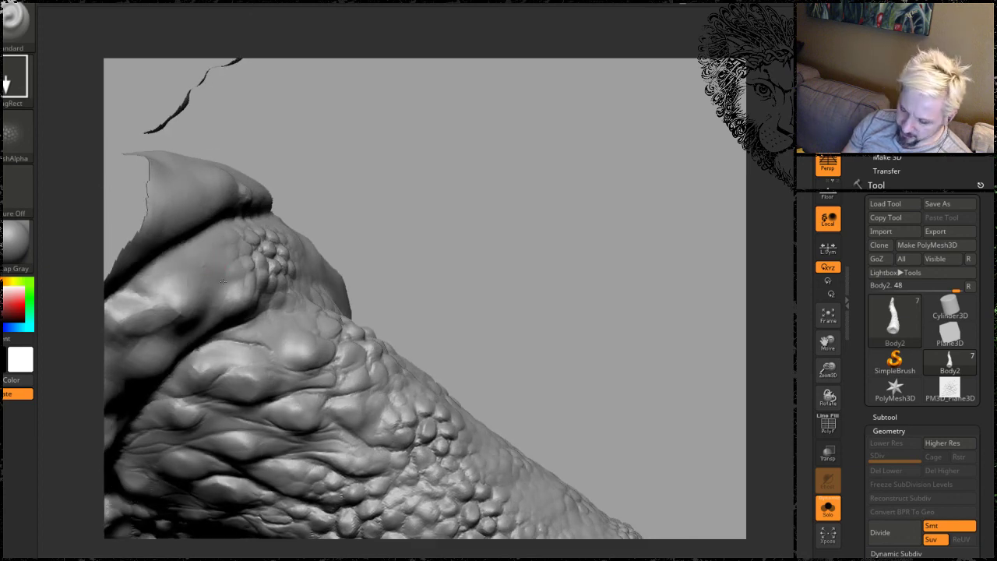
pyautogui.moveTo(222, 281)
pyautogui.mouseDown()
pyautogui.moveTo(191, 261)
pyautogui.moveTo(209, 288)
pyautogui.mouseUp()
pyautogui.moveTo(514, 312)
pyautogui.mouseDown()
pyautogui.moveTo(516, 241)
pyautogui.moveTo(413, 261)
pyautogui.moveTo(296, 238)
pyautogui.mouseUp()
pyautogui.press('shift')
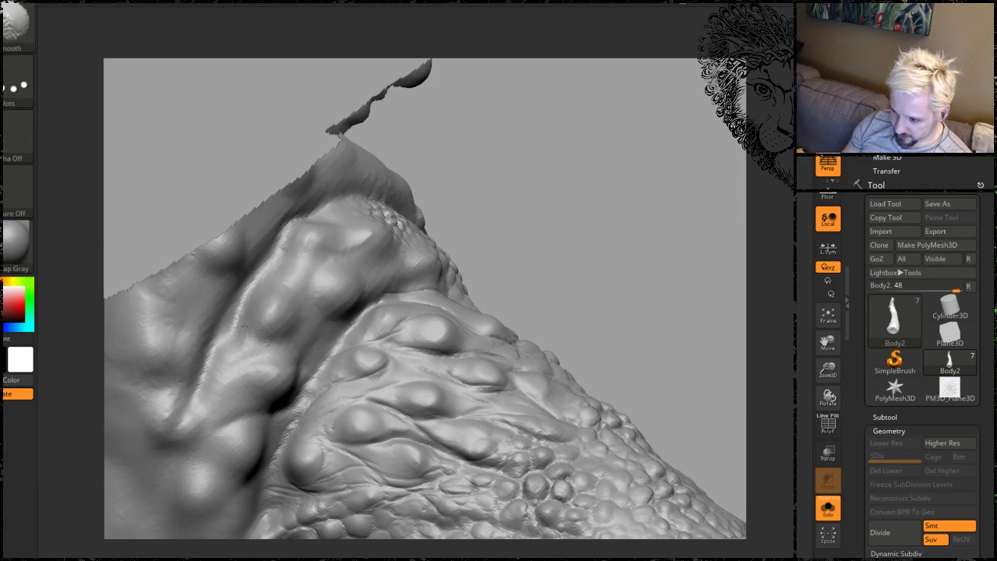
pyautogui.moveTo(603, 196)
pyautogui.mouseDown()
pyautogui.moveTo(590, 195)
pyautogui.moveTo(598, 197)
pyautogui.mouseUp()
pyautogui.moveTo(610, 263)
pyautogui.keyDown('alt'); pyautogui.mouseDown()
pyautogui.moveTo(554, 205)
pyautogui.moveTo(497, 215)
pyautogui.moveTo(487, 199)
pyautogui.moveTo(494, 185)
pyautogui.mouseUp(); pyautogui.keyUp('alt')
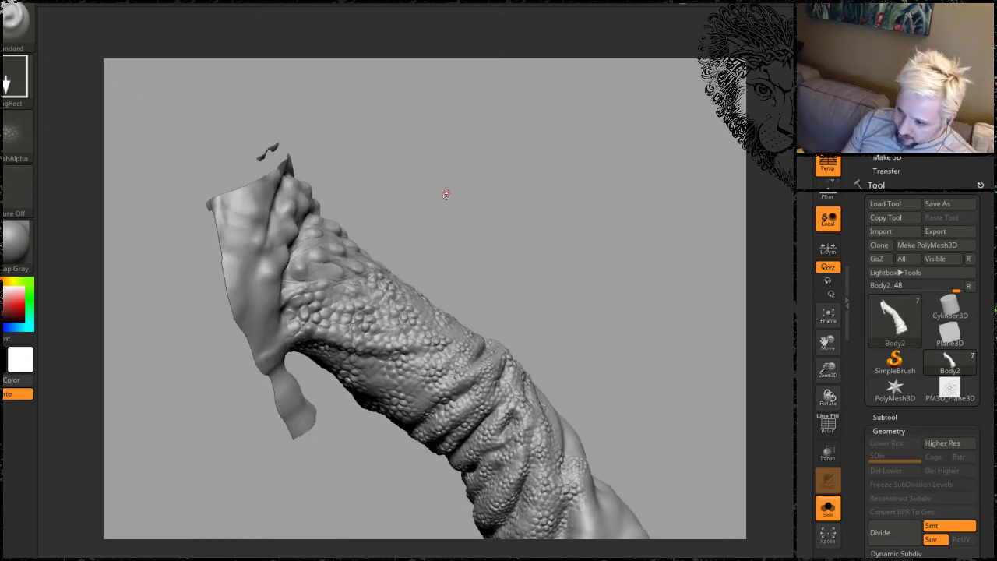
# Switch to the carving brush and deepen the creases between scales along the limb's lengthwise ridge above the wrinkled folds.
pyautogui.moveTo(446, 195); pyautogui.dragTo(585, 288)
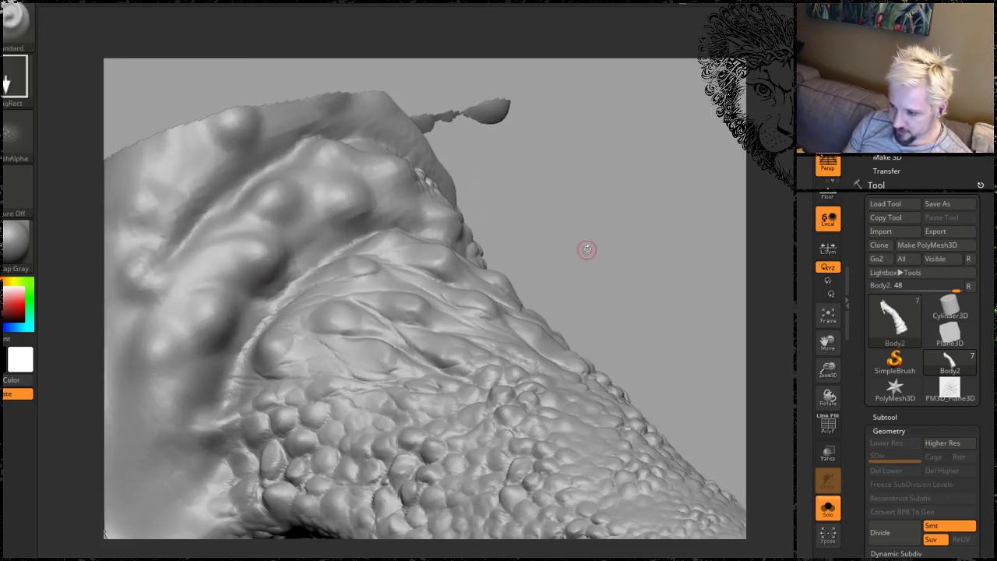
pyautogui.moveTo(586, 250)
pyautogui.mouseDown()
pyautogui.moveTo(573, 238)
pyautogui.moveTo(556, 246)
pyautogui.moveTo(547, 229)
pyautogui.moveTo(574, 231)
pyautogui.moveTo(630, 283)
pyautogui.moveTo(644, 278)
pyautogui.moveTo(502, 161)
pyautogui.mouseUp()
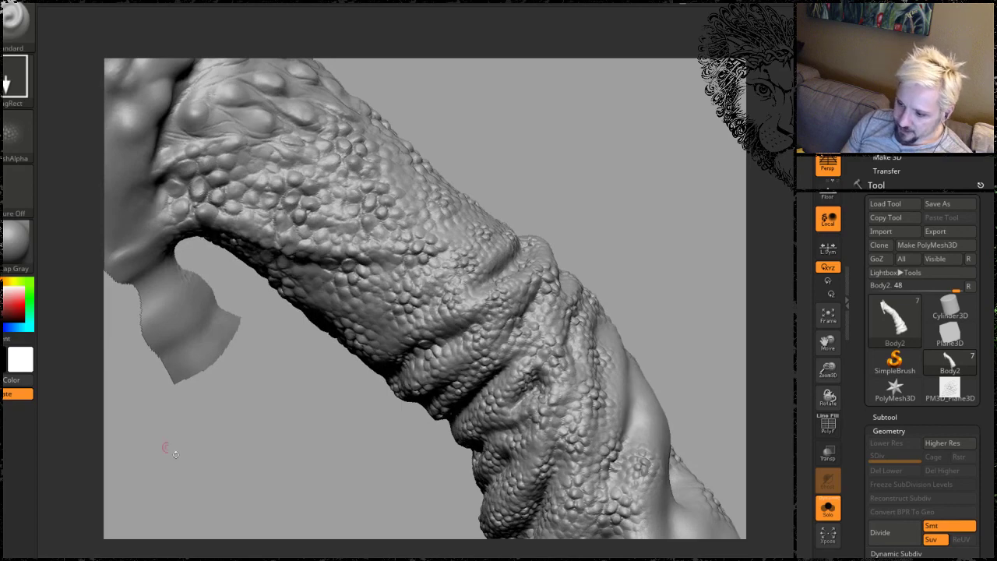
pyautogui.click(158, 556)
pyautogui.moveTo(596, 235)
pyautogui.mouseDown()
pyautogui.moveTo(587, 205)
pyautogui.moveTo(618, 177)
pyautogui.moveTo(610, 180)
pyautogui.mouseUp()
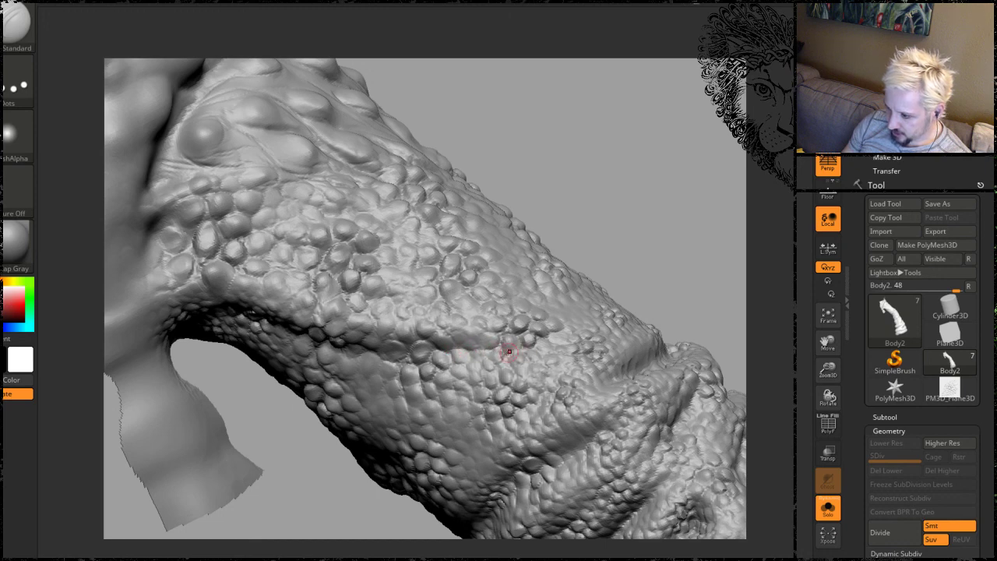
pyautogui.moveTo(667, 239)
pyautogui.keyDown('alt'); pyautogui.mouseDown()
pyautogui.moveTo(475, 196)
pyautogui.moveTo(518, 207)
pyautogui.moveTo(537, 186)
pyautogui.moveTo(455, 254)
pyautogui.mouseUp(); pyautogui.keyUp('alt')
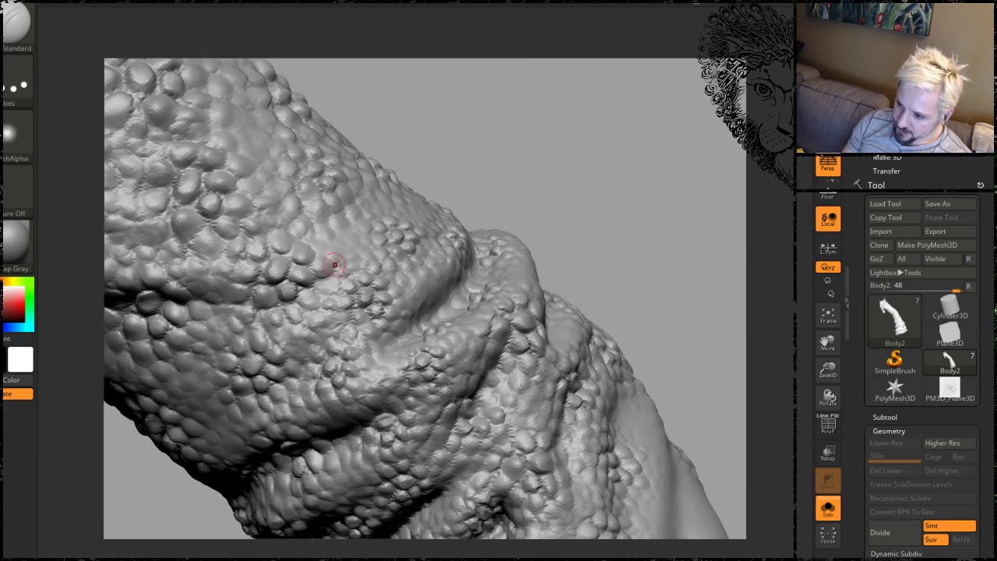
pyautogui.moveTo(474, 203); pyautogui.dragTo(579, 193)
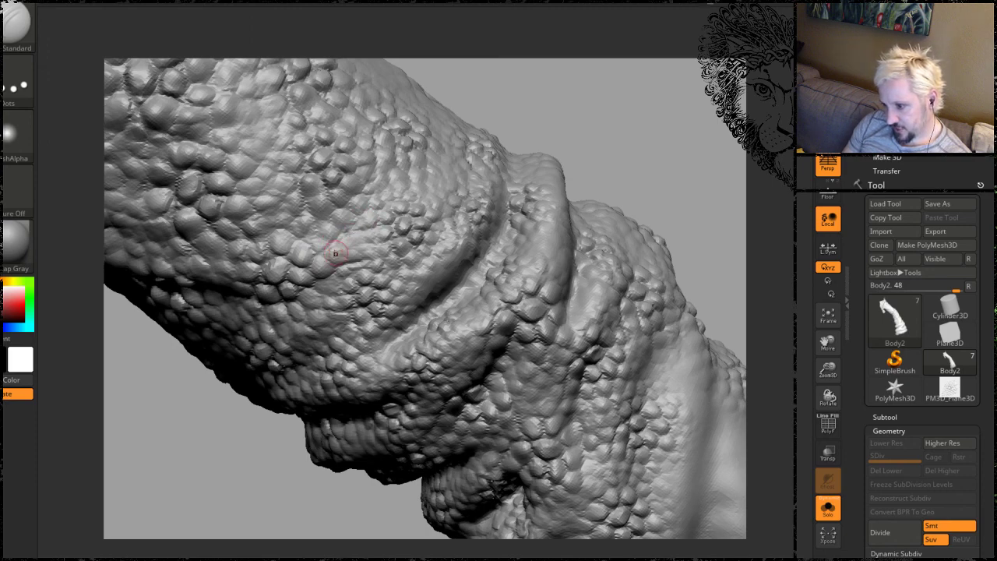
pyautogui.moveTo(674, 206); pyautogui.dragTo(675, 134)
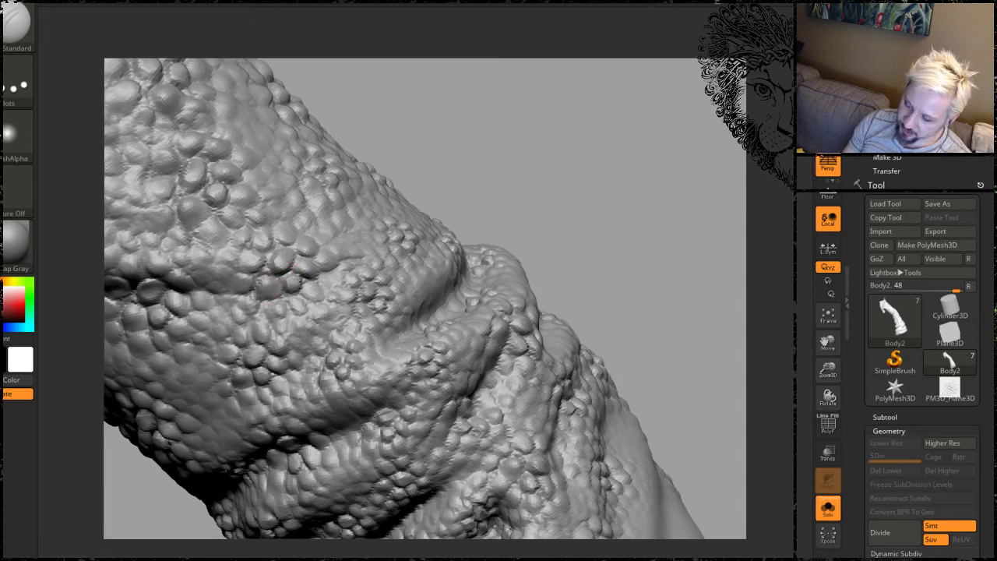
pyautogui.moveTo(556, 174)
pyautogui.mouseDown()
pyautogui.moveTo(231, 168)
pyautogui.moveTo(335, 238)
pyautogui.mouseUp()
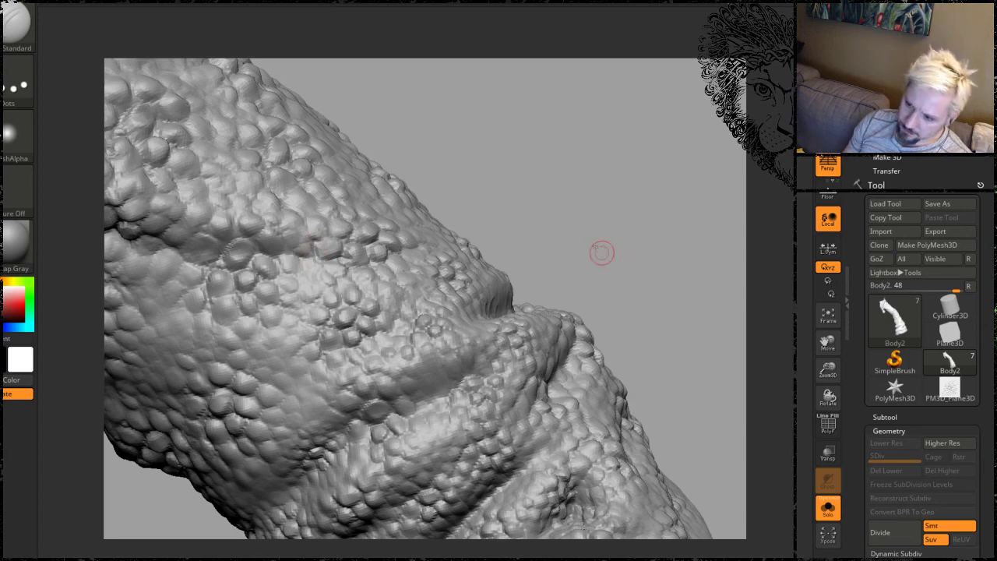
# Switch to the Standard brush with the DragRect stroke and scale alpha, and stamp scale patches over the upper limb's side.
pyautogui.moveTo(601, 252)
pyautogui.mouseDown()
pyautogui.moveTo(509, 228)
pyautogui.moveTo(527, 178)
pyautogui.moveTo(447, 394)
pyautogui.moveTo(542, 231)
pyautogui.moveTo(539, 261)
pyautogui.moveTo(565, 232)
pyautogui.moveTo(535, 268)
pyautogui.mouseUp()
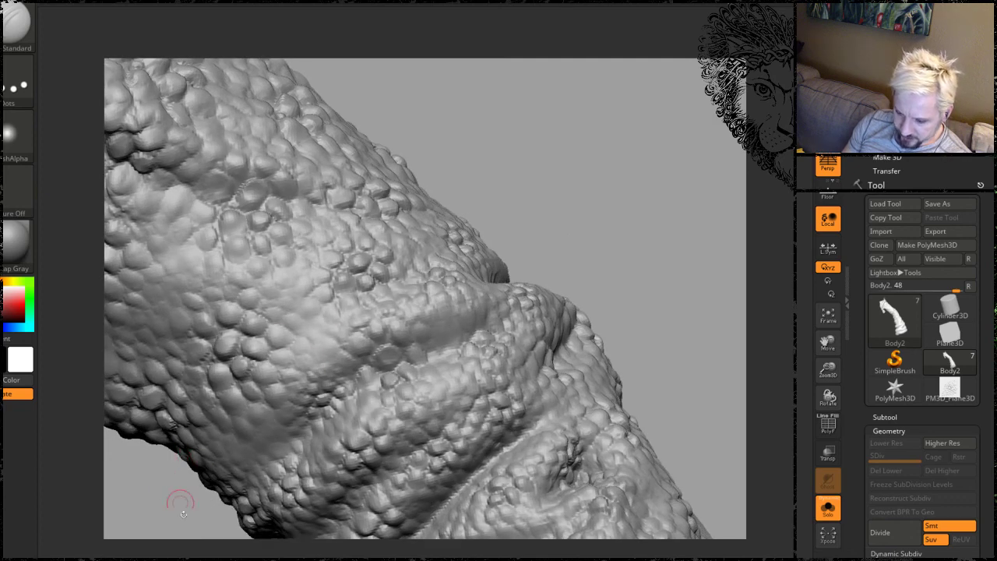
pyautogui.click(274, 551)
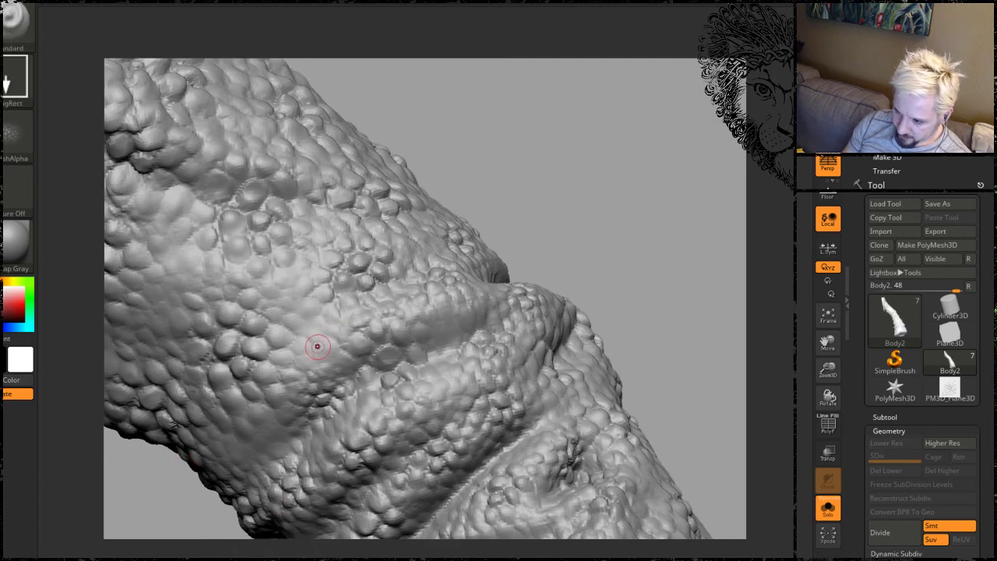
pyautogui.moveTo(318, 345); pyautogui.dragTo(359, 405)
pyautogui.keyDown('alt'); pyautogui.moveTo(651, 241); pyautogui.dragTo(623, 194); pyautogui.keyUp('alt')
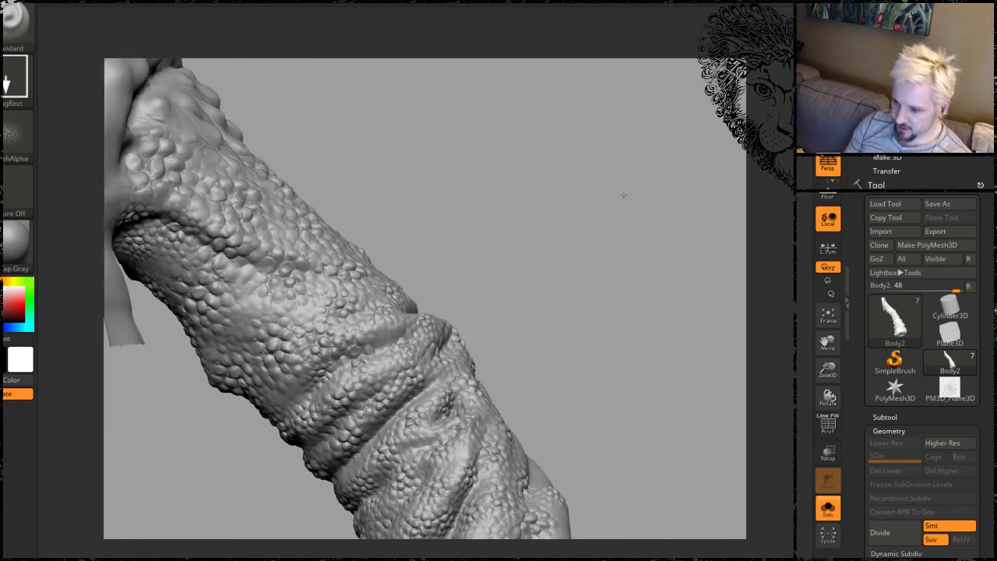
pyautogui.moveTo(489, 244); pyautogui.dragTo(495, 238)
pyautogui.keyDown('alt'); pyautogui.moveTo(515, 293); pyautogui.dragTo(583, 187); pyautogui.keyUp('alt')
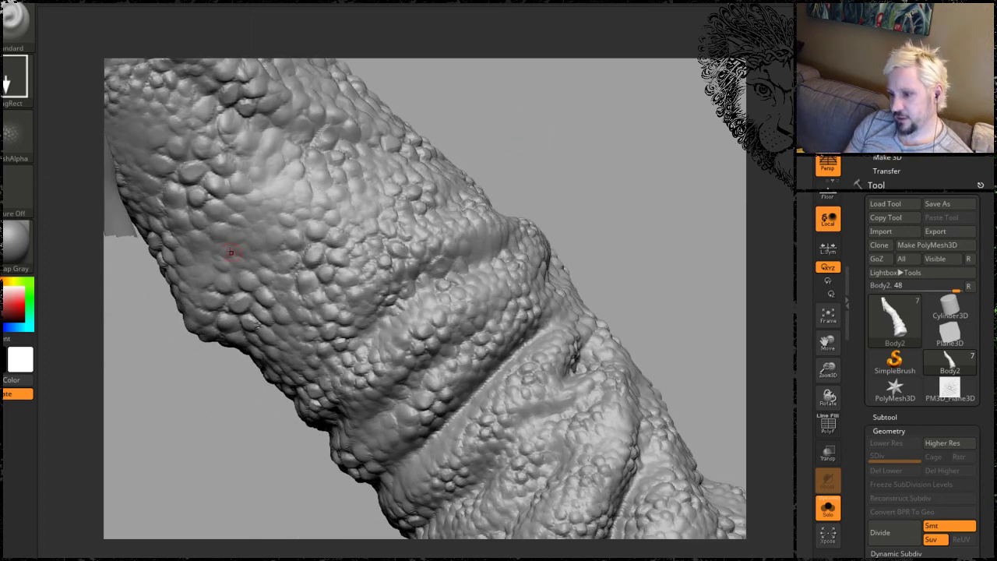
pyautogui.moveTo(234, 250); pyautogui.dragTo(354, 305)
pyautogui.moveTo(613, 173); pyautogui.dragTo(561, 162)
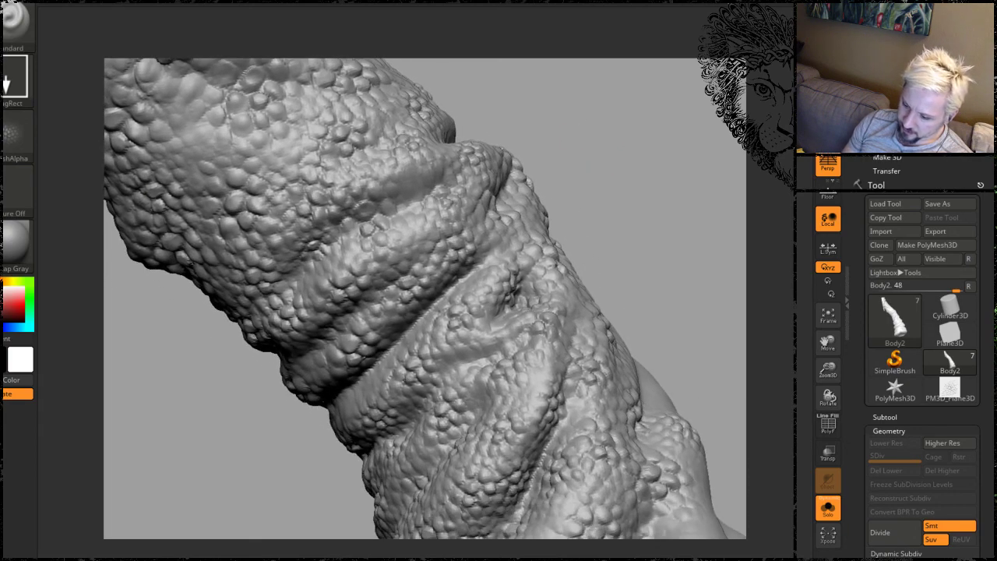
# Consult the long-neck-turtle.jpg reference photo and compare it with the limb's scales around the wrinkled folds.
pyautogui.click(315, 559)
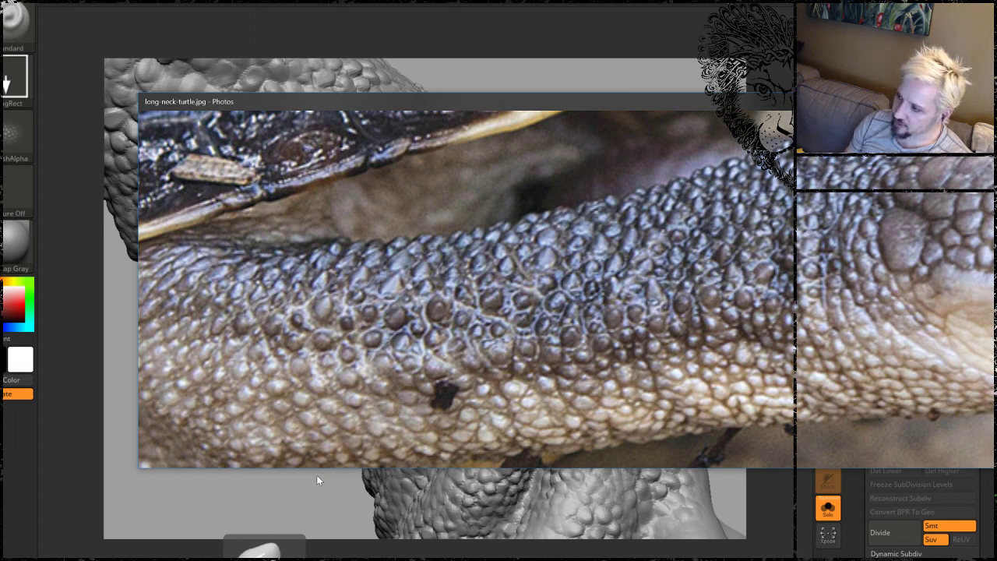
pyautogui.hotkey('alt', 'Tab')
pyautogui.moveTo(656, 240)
pyautogui.mouseDown()
pyautogui.moveTo(579, 262)
pyautogui.moveTo(555, 215)
pyautogui.moveTo(288, 240)
pyautogui.mouseUp()
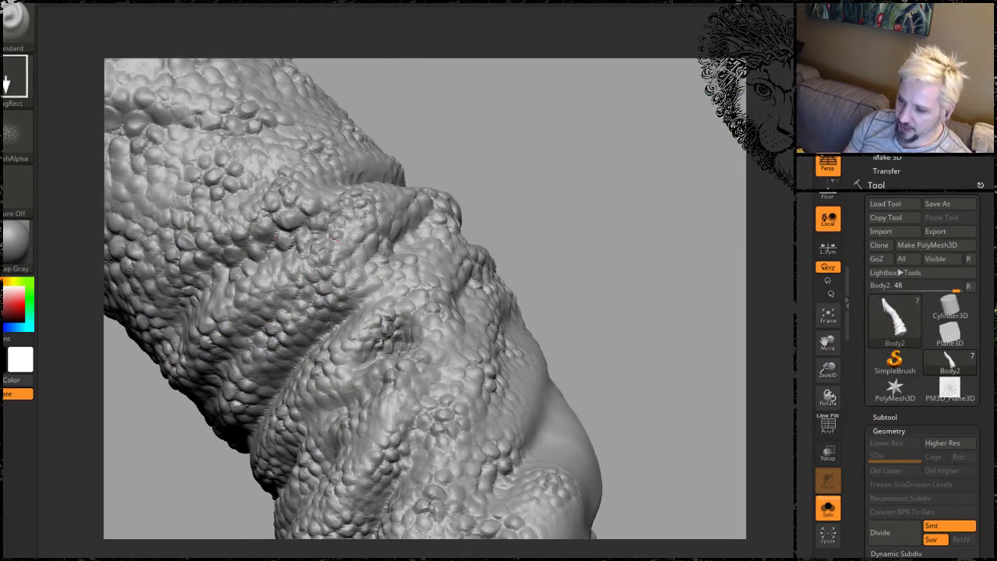
pyautogui.moveTo(519, 158)
pyautogui.mouseDown()
pyautogui.moveTo(545, 343)
pyautogui.moveTo(545, 442)
pyautogui.moveTo(619, 510)
pyautogui.moveTo(567, 356)
pyautogui.moveTo(439, 237)
pyautogui.moveTo(465, 257)
pyautogui.moveTo(439, 271)
pyautogui.moveTo(483, 283)
pyautogui.mouseUp()
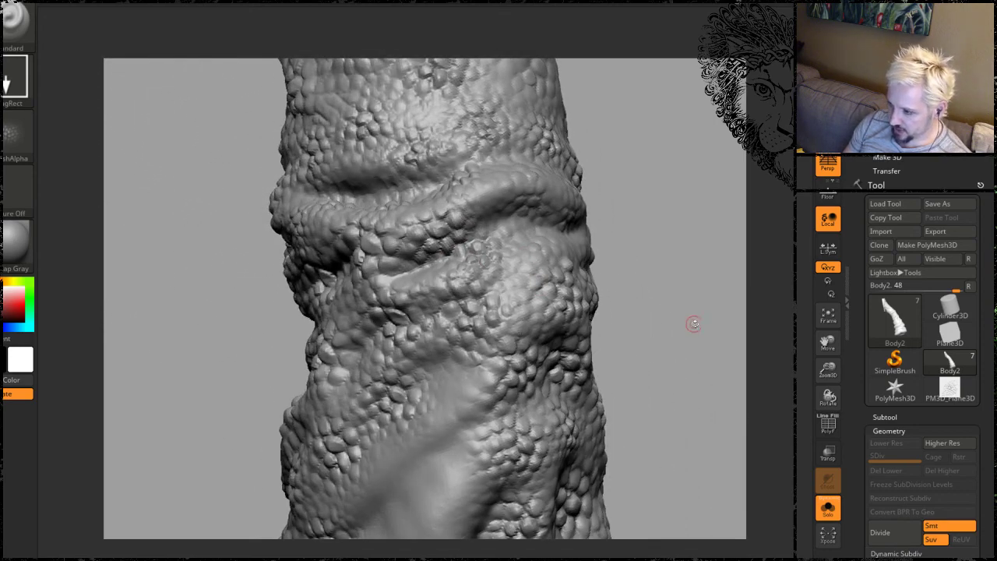
# Stamp scales along the wrinkled folds in the middle of the limb, covering the smooth diagonal ridge.
pyautogui.moveTo(693, 323)
pyautogui.mouseDown()
pyautogui.moveTo(649, 218)
pyautogui.moveTo(665, 232)
pyautogui.moveTo(652, 228)
pyautogui.mouseUp()
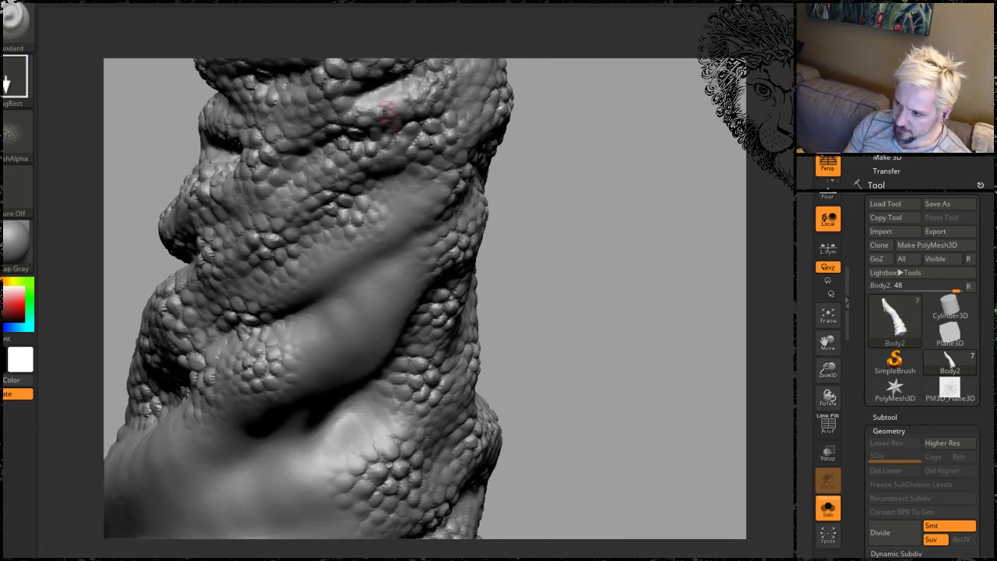
pyautogui.moveTo(378, 102); pyautogui.dragTo(401, 134)
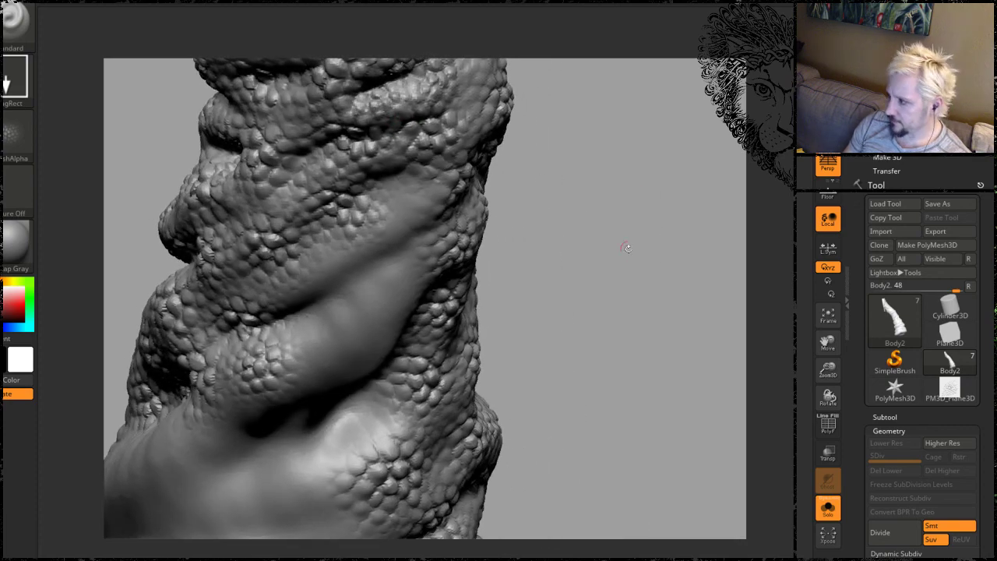
pyautogui.moveTo(626, 247)
pyautogui.mouseDown()
pyautogui.moveTo(625, 334)
pyautogui.moveTo(605, 296)
pyautogui.mouseUp()
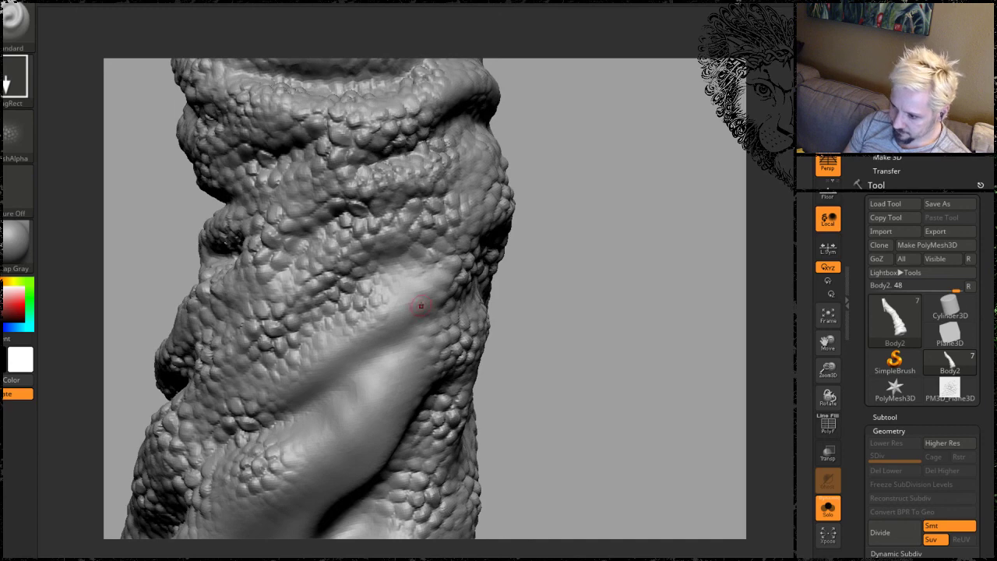
pyautogui.keyDown('shift'); pyautogui.moveTo(421, 305); pyautogui.dragTo(405, 311); pyautogui.keyUp('shift')
pyautogui.moveTo(604, 368)
pyautogui.mouseDown()
pyautogui.moveTo(435, 213)
pyautogui.moveTo(438, 125)
pyautogui.mouseUp()
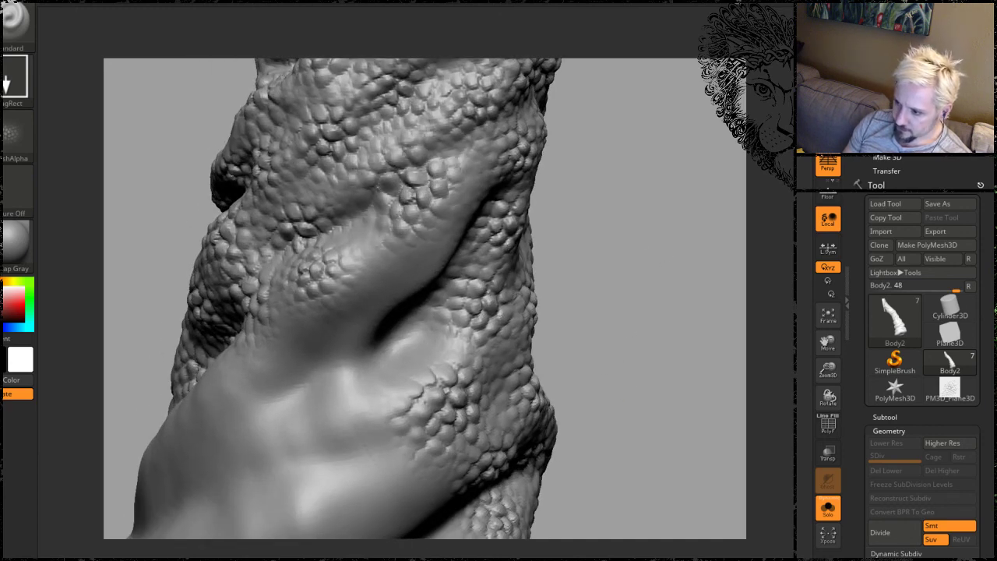
pyautogui.moveTo(648, 289)
pyautogui.mouseDown()
pyautogui.moveTo(640, 254)
pyautogui.moveTo(506, 228)
pyautogui.mouseUp()
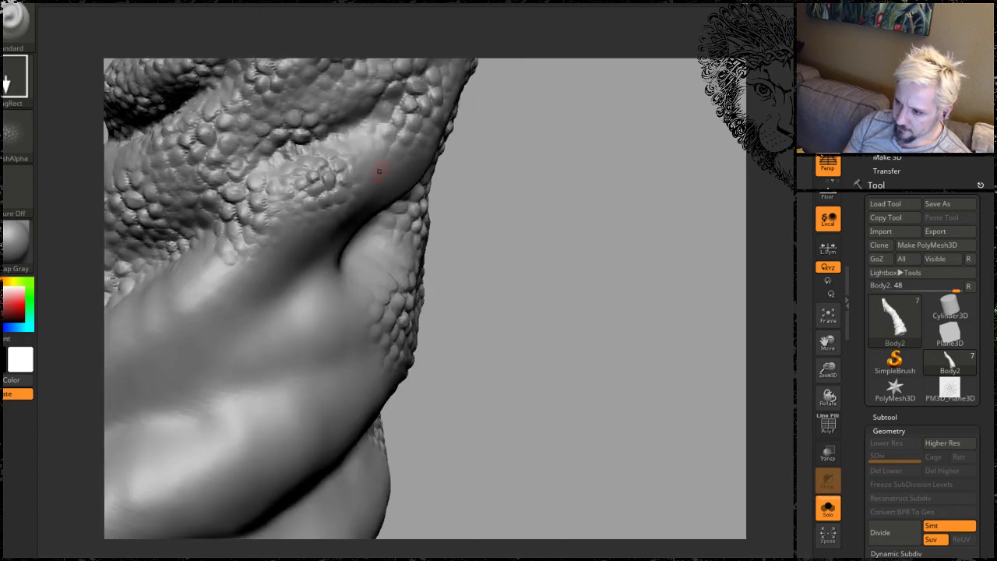
pyautogui.moveTo(379, 171); pyautogui.dragTo(442, 280)
# Stamp two scale patches over the bare bulge directly below the scaled diagonal folds.
pyautogui.moveTo(562, 271)
pyautogui.mouseDown()
pyautogui.moveTo(676, 304)
pyautogui.moveTo(560, 343)
pyautogui.mouseUp()
pyautogui.moveTo(501, 414); pyautogui.dragTo(611, 300)
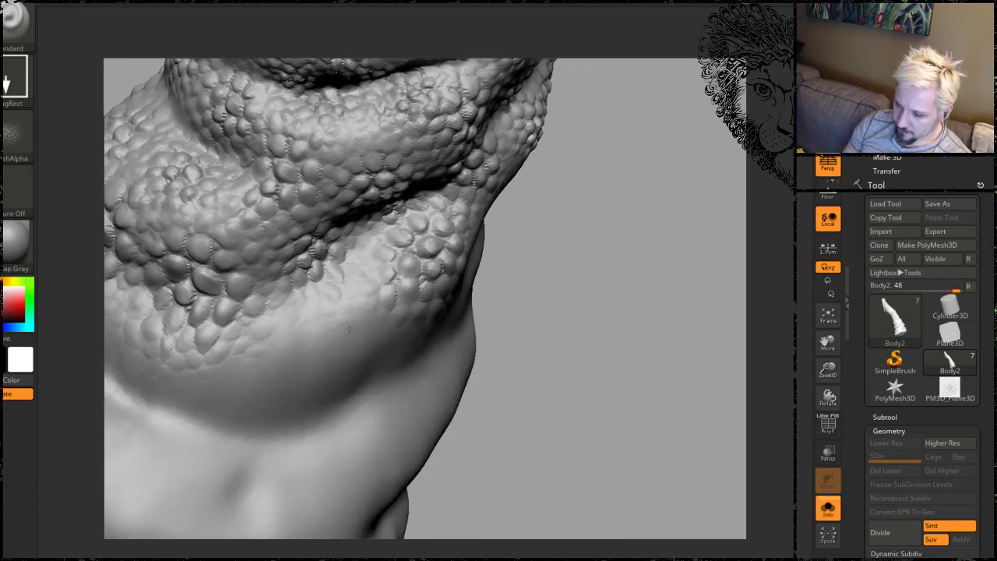
pyautogui.moveTo(349, 329); pyautogui.dragTo(363, 418)
pyautogui.moveTo(642, 324); pyautogui.dragTo(641, 316)
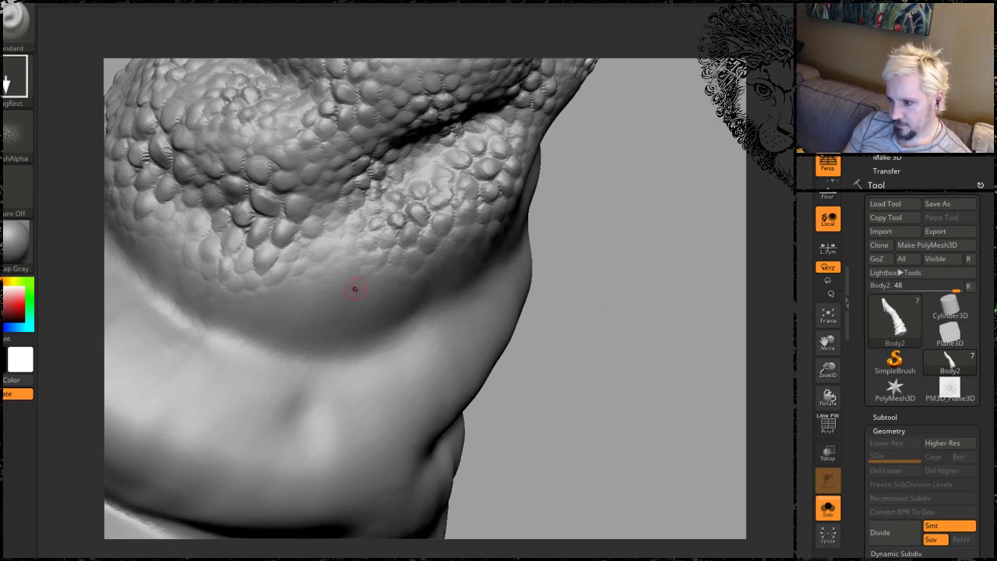
pyautogui.moveTo(330, 302); pyautogui.dragTo(338, 373)
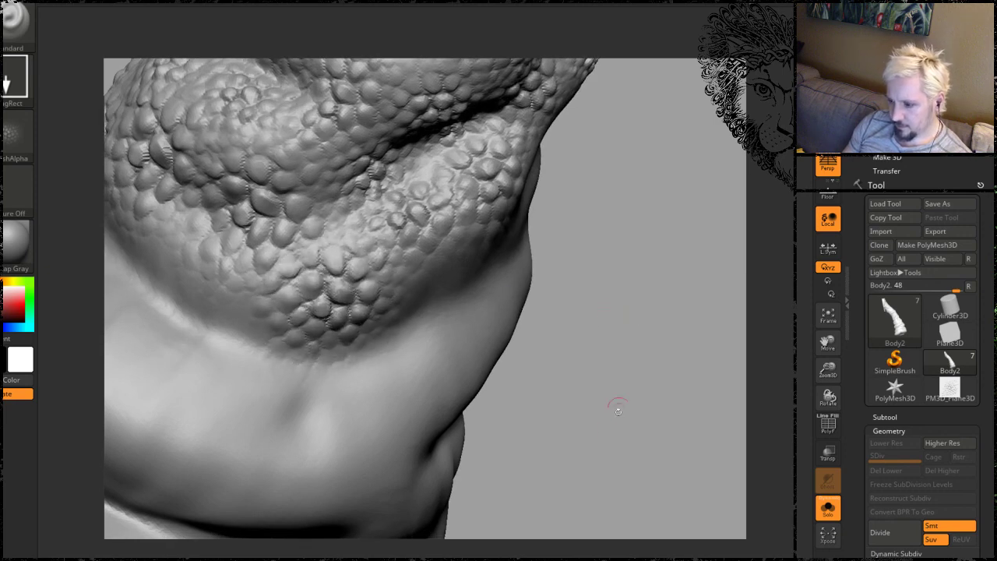
# Switch to the green clay material and stamp scales over the bare skin where the scaled area meets the smooth lower folds.
pyautogui.moveTo(617, 403)
pyautogui.keyDown('alt'); pyautogui.mouseDown()
pyautogui.moveTo(562, 287)
pyautogui.moveTo(634, 316)
pyautogui.mouseUp(); pyautogui.keyUp('alt')
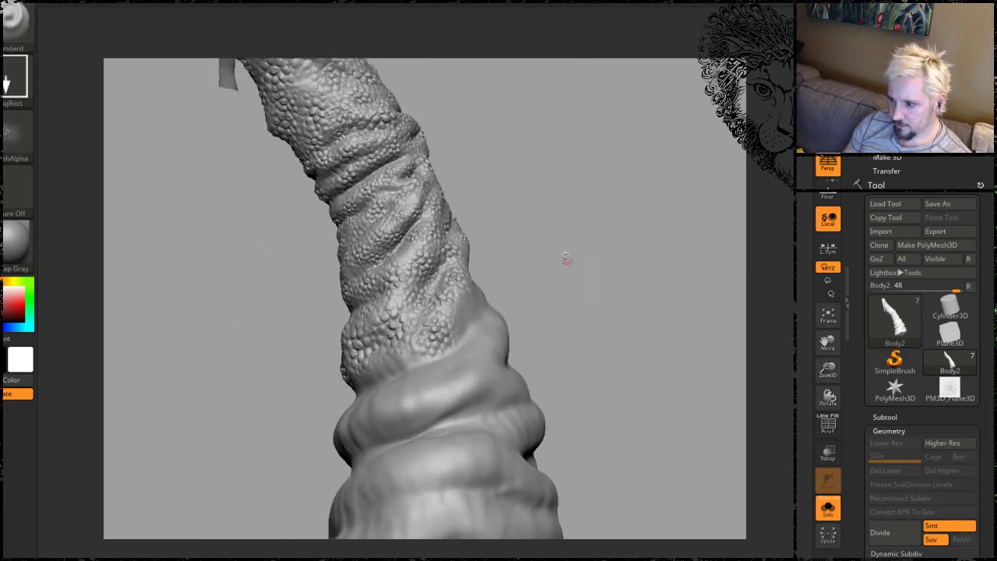
pyautogui.moveTo(541, 231)
pyautogui.mouseDown()
pyautogui.moveTo(552, 223)
pyautogui.moveTo(569, 239)
pyautogui.moveTo(538, 242)
pyautogui.mouseUp()
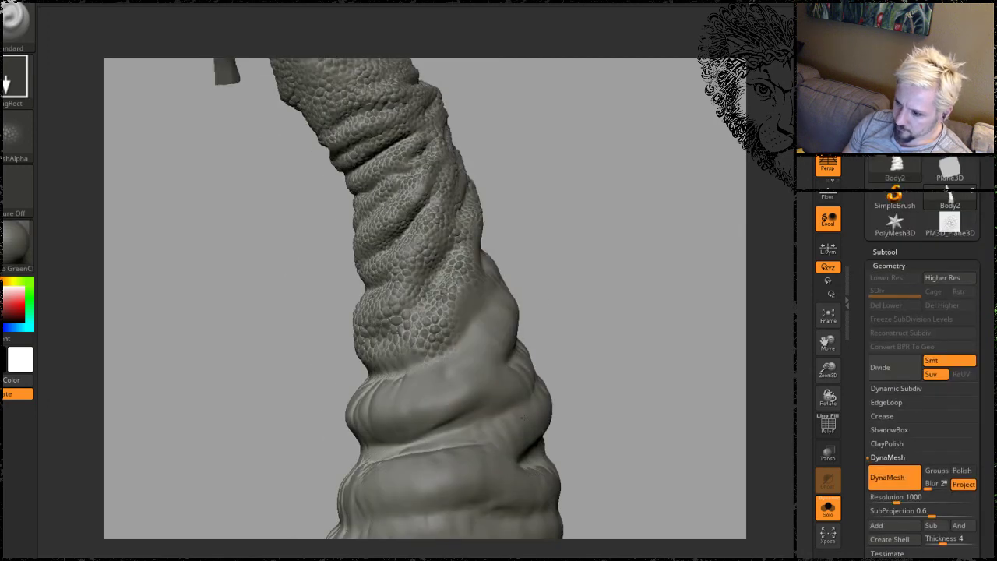
pyautogui.moveTo(622, 303); pyautogui.dragTo(576, 342)
pyautogui.moveTo(280, 328); pyautogui.dragTo(632, 237)
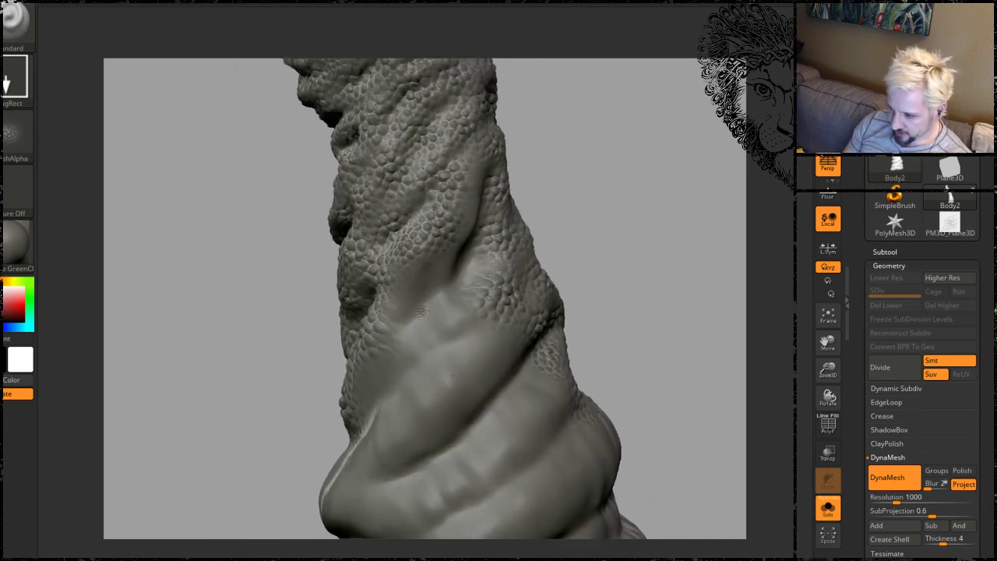
pyautogui.moveTo(420, 311)
pyautogui.mouseDown()
pyautogui.moveTo(446, 321)
pyautogui.moveTo(460, 343)
pyautogui.mouseUp()
pyautogui.moveTo(673, 321)
pyautogui.keyDown('alt'); pyautogui.mouseDown()
pyautogui.moveTo(666, 232)
pyautogui.moveTo(487, 231)
pyautogui.mouseUp(); pyautogui.keyUp('alt')
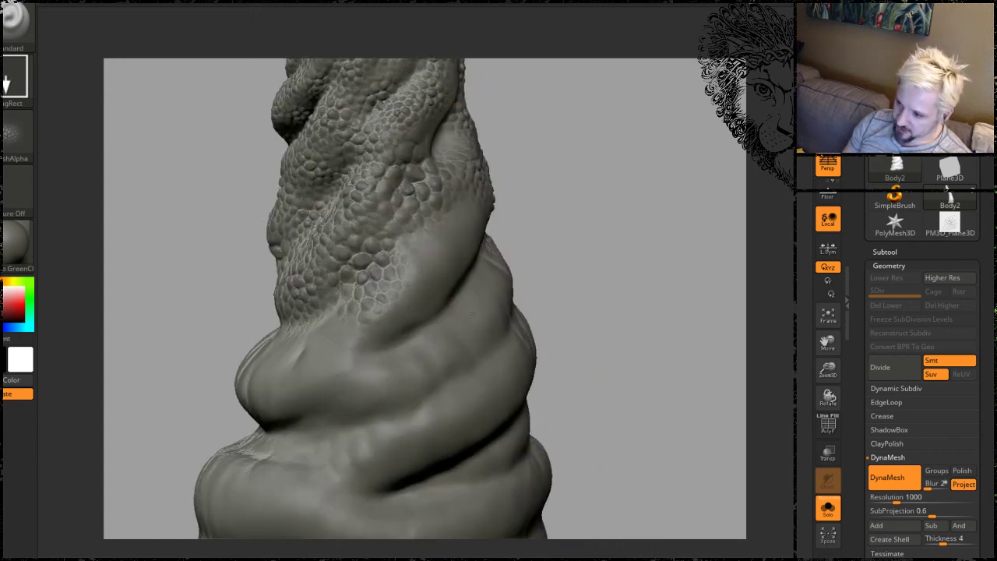
# Stamp scales onto the near end of the first smooth fold below the scaled area and extend them along its upper edge.
pyautogui.moveTo(578, 302); pyautogui.dragTo(522, 259)
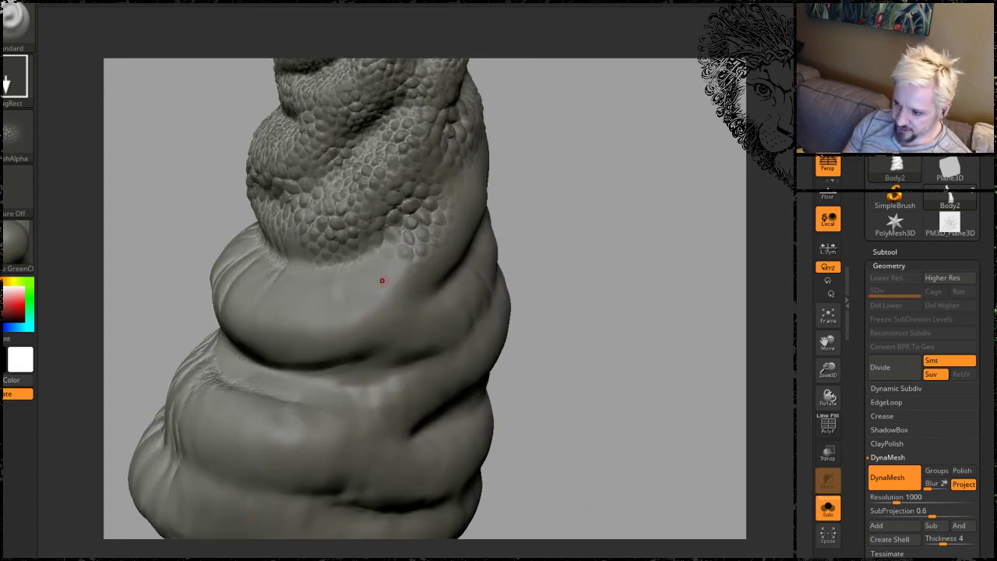
pyautogui.moveTo(376, 320); pyautogui.dragTo(451, 341)
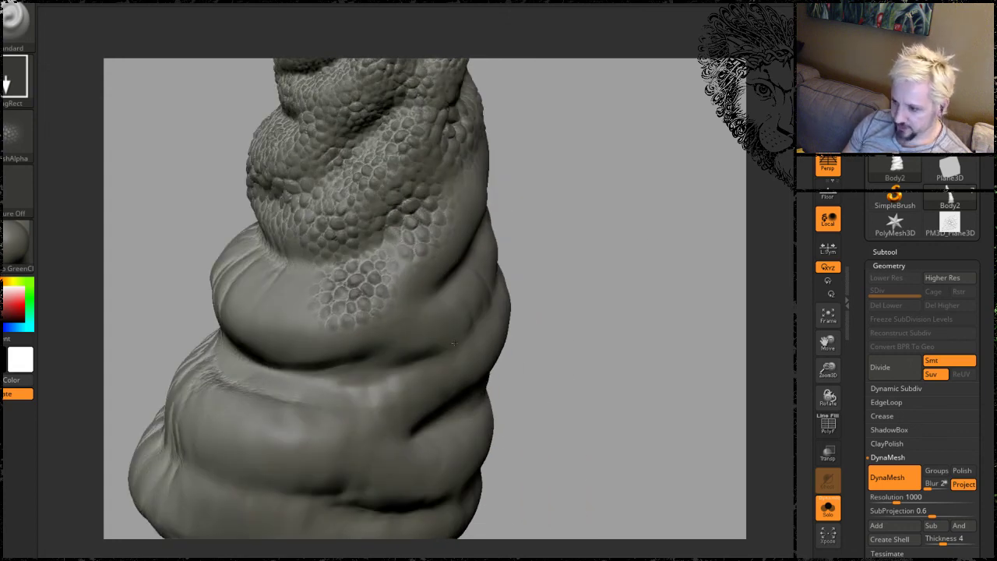
pyautogui.moveTo(646, 272)
pyautogui.mouseDown()
pyautogui.moveTo(652, 241)
pyautogui.moveTo(615, 253)
pyautogui.mouseUp()
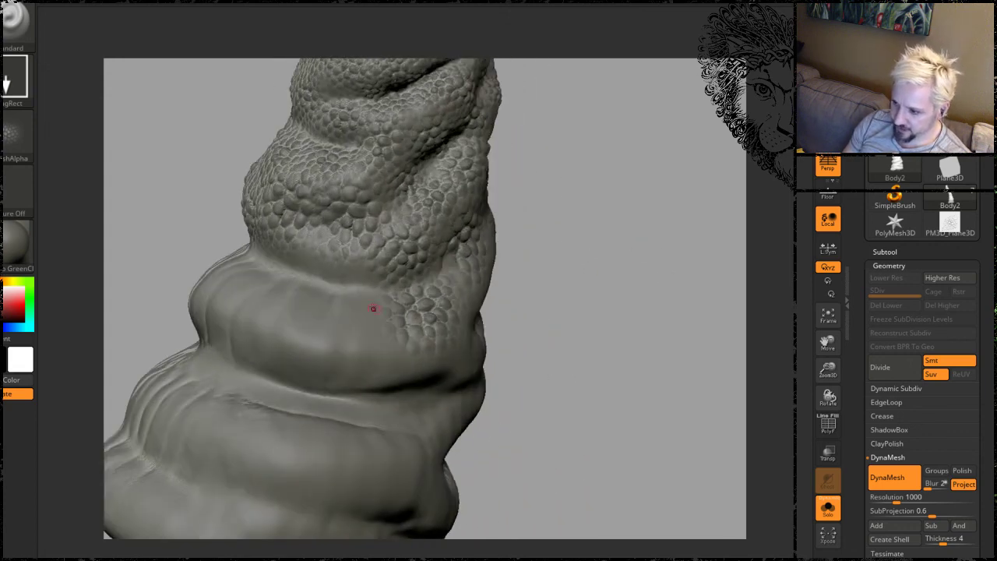
pyautogui.moveTo(354, 301)
pyautogui.mouseDown()
pyautogui.moveTo(444, 383)
pyautogui.moveTo(445, 372)
pyautogui.mouseUp()
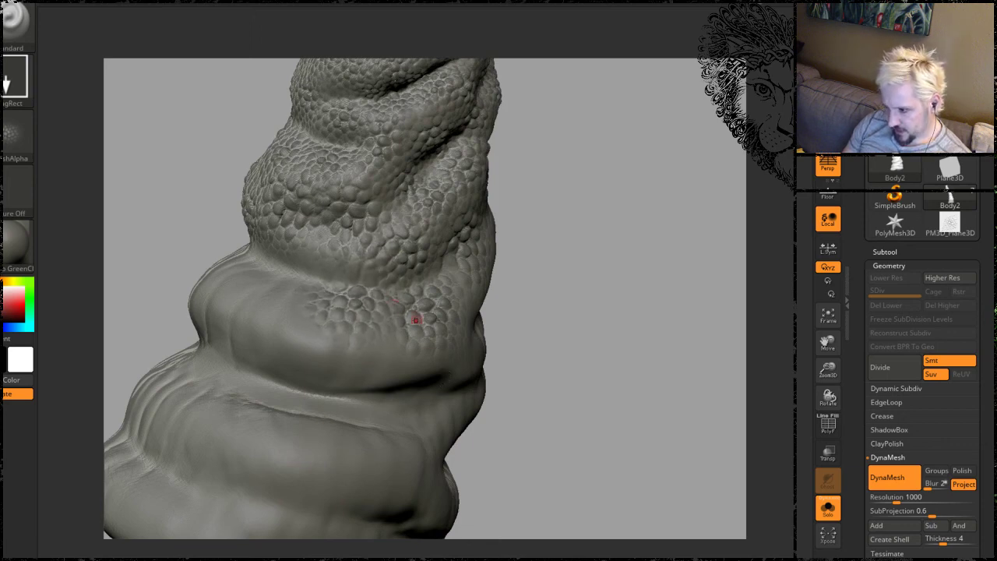
pyautogui.moveTo(575, 313)
pyautogui.mouseDown()
pyautogui.moveTo(350, 267)
pyautogui.moveTo(342, 222)
pyautogui.moveTo(370, 234)
pyautogui.mouseUp()
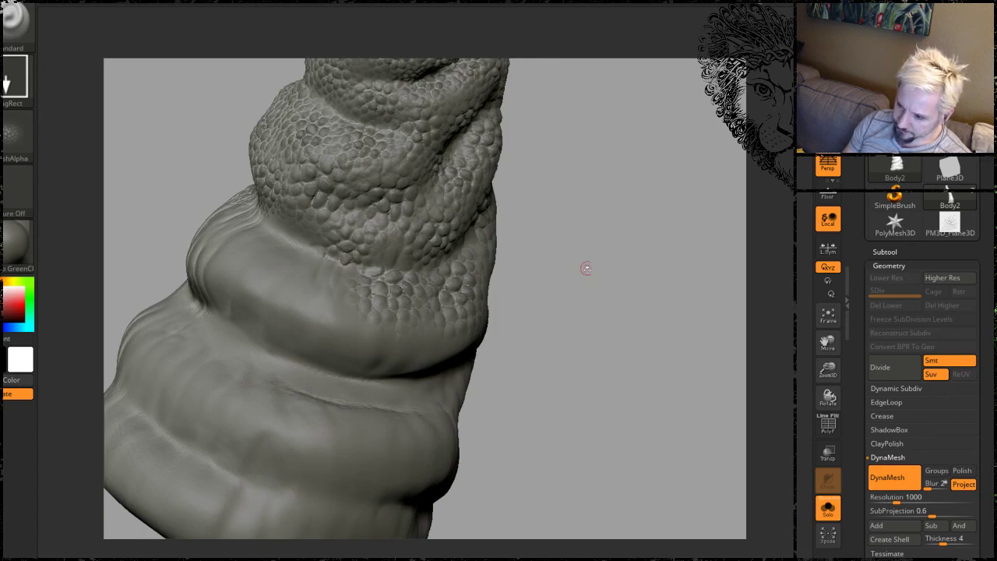
pyautogui.moveTo(586, 269); pyautogui.dragTo(577, 306)
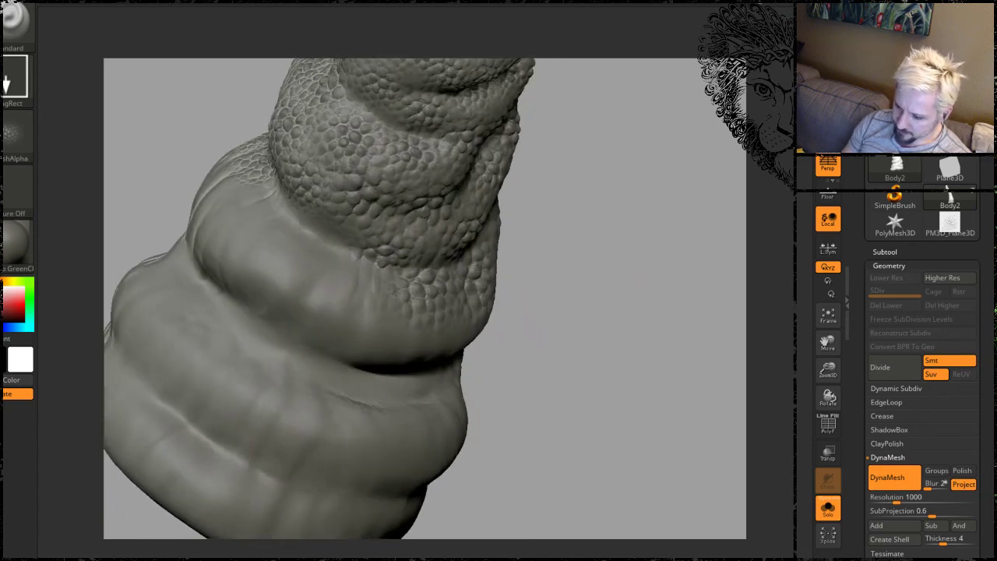
# Recheck the turtle reference photo and stamp more scale patches around the first smooth fold to link its scaled areas.
pyautogui.click(290, 558)
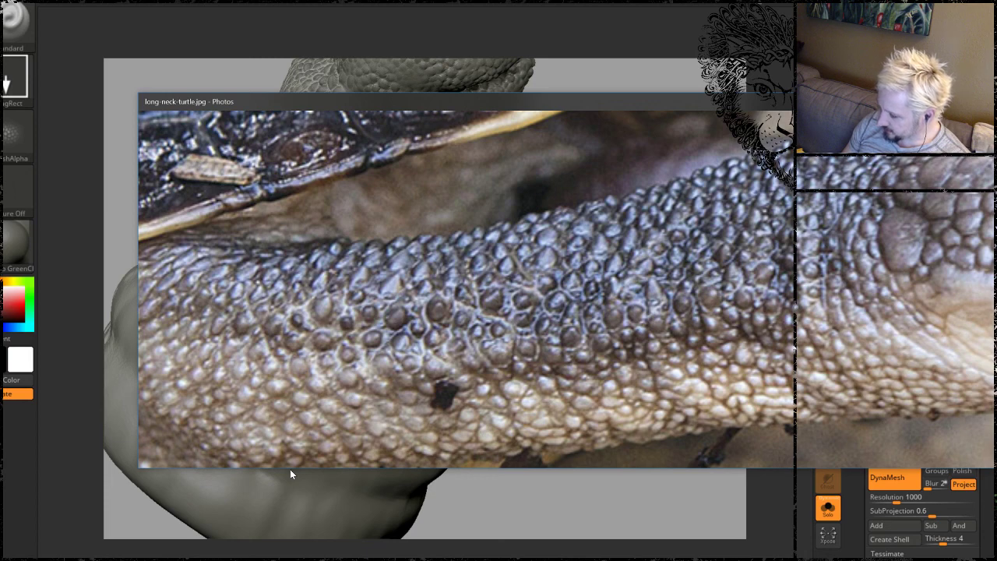
pyautogui.click(929, 101)
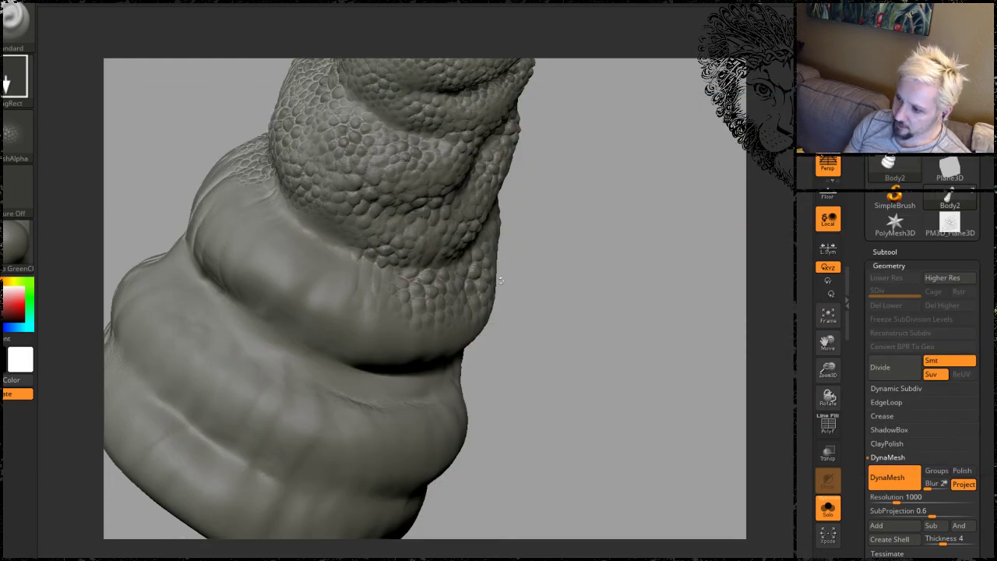
pyautogui.moveTo(541, 314)
pyautogui.mouseDown()
pyautogui.moveTo(589, 329)
pyautogui.moveTo(622, 304)
pyautogui.moveTo(584, 281)
pyautogui.mouseUp()
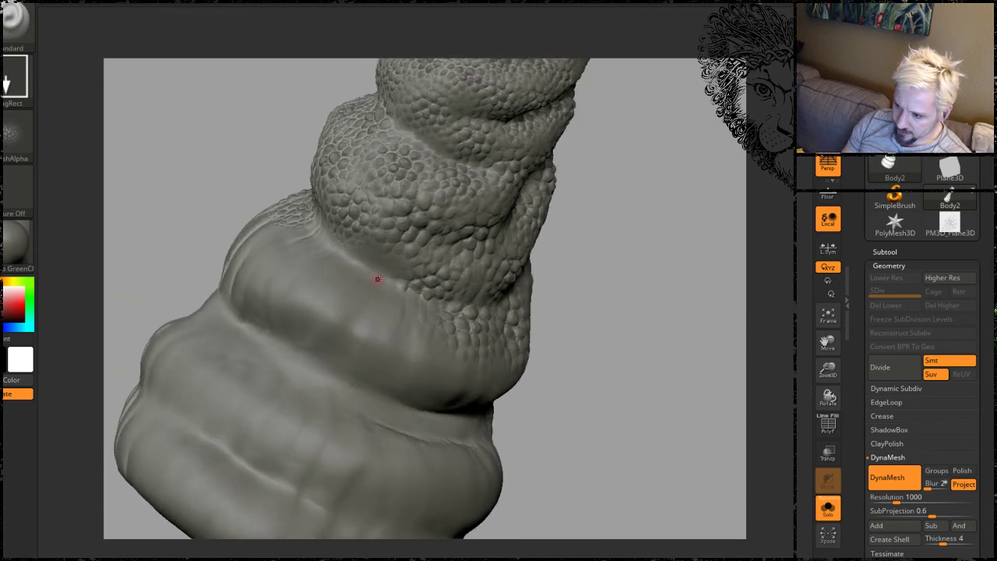
pyautogui.moveTo(386, 278)
pyautogui.mouseDown()
pyautogui.moveTo(399, 311)
pyautogui.moveTo(419, 323)
pyautogui.mouseUp()
pyautogui.moveTo(602, 309)
pyautogui.mouseDown()
pyautogui.moveTo(652, 273)
pyautogui.moveTo(639, 265)
pyautogui.mouseUp()
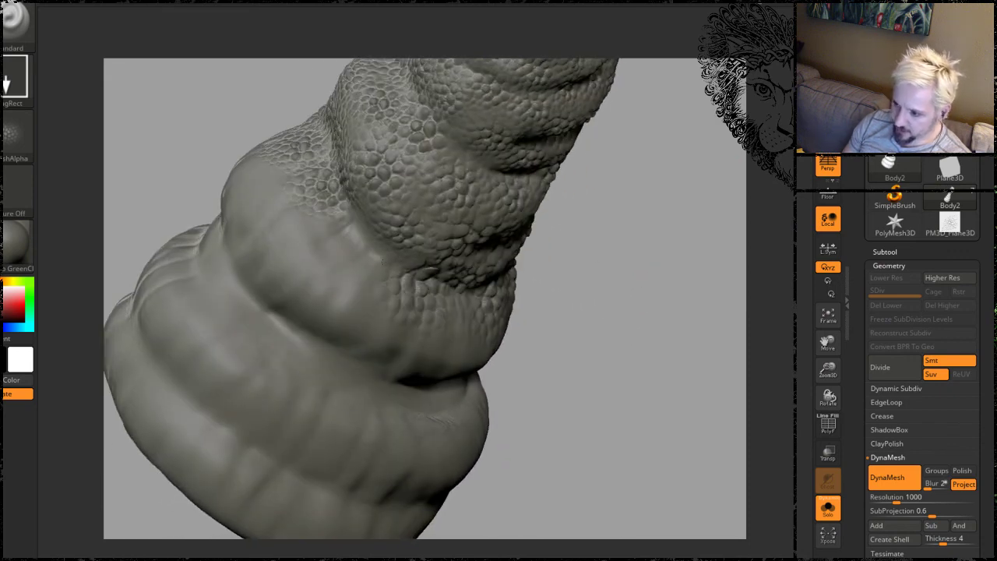
pyautogui.moveTo(349, 257)
pyautogui.mouseDown()
pyautogui.moveTo(354, 269)
pyautogui.moveTo(323, 248)
pyautogui.mouseUp()
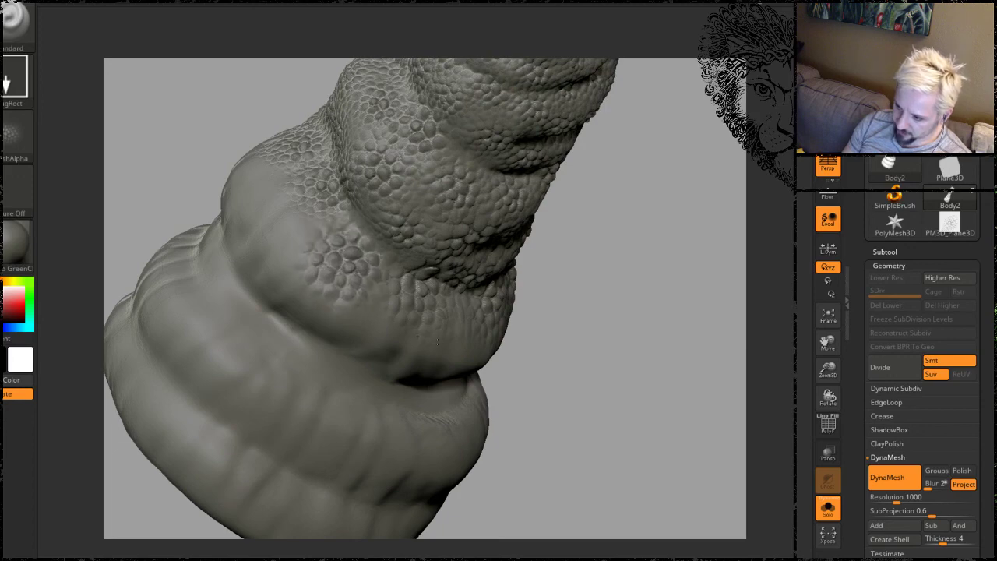
pyautogui.moveTo(623, 311)
pyautogui.mouseDown()
pyautogui.moveTo(614, 285)
pyautogui.moveTo(623, 329)
pyautogui.moveTo(600, 323)
pyautogui.mouseUp()
pyautogui.moveTo(295, 283); pyautogui.dragTo(334, 337)
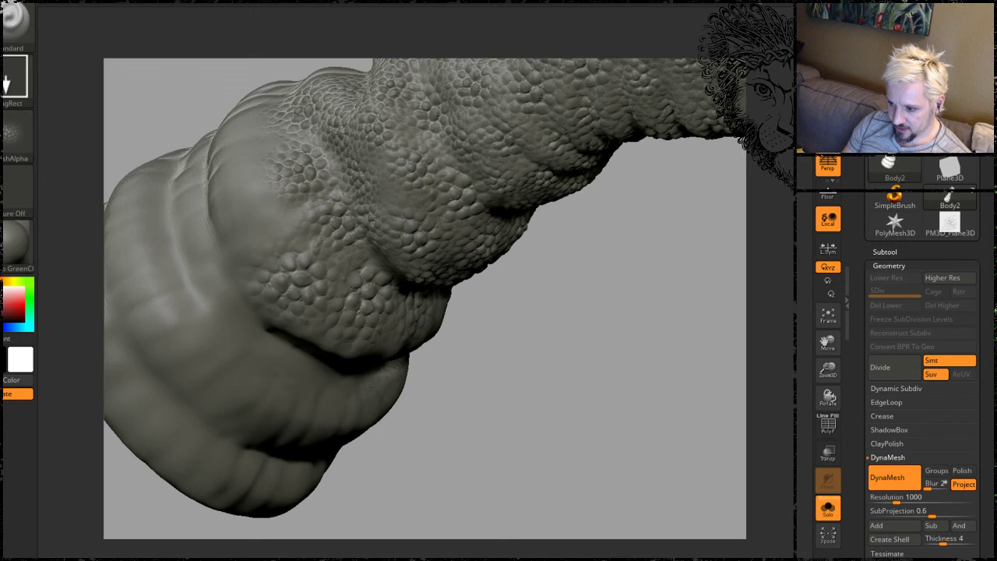
# Fill the remaining gap on that fold with scales and carry the patches onto the neighbouring smooth folds.
pyautogui.moveTo(597, 368)
pyautogui.mouseDown()
pyautogui.moveTo(628, 369)
pyautogui.moveTo(592, 371)
pyautogui.mouseUp()
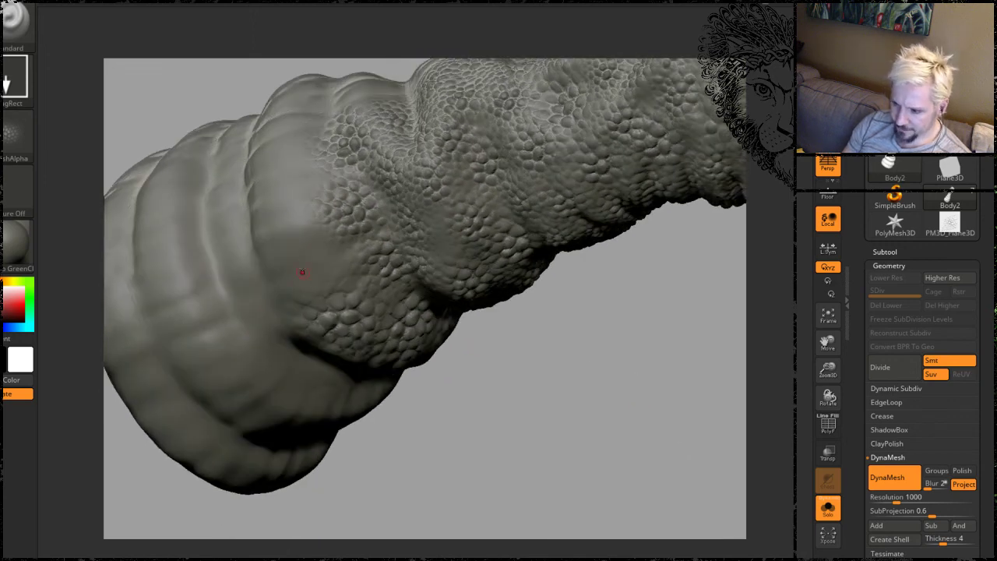
pyautogui.moveTo(303, 269); pyautogui.dragTo(338, 289)
pyautogui.keyDown('alt'); pyautogui.moveTo(583, 401); pyautogui.dragTo(619, 467); pyautogui.keyUp('alt')
pyautogui.moveTo(320, 257)
pyautogui.mouseDown()
pyautogui.moveTo(354, 260)
pyautogui.moveTo(345, 295)
pyautogui.mouseUp()
pyautogui.moveTo(447, 73)
pyautogui.keyDown('alt'); pyautogui.mouseDown()
pyautogui.moveTo(418, 141)
pyautogui.moveTo(409, 204)
pyautogui.mouseUp(); pyautogui.keyUp('alt')
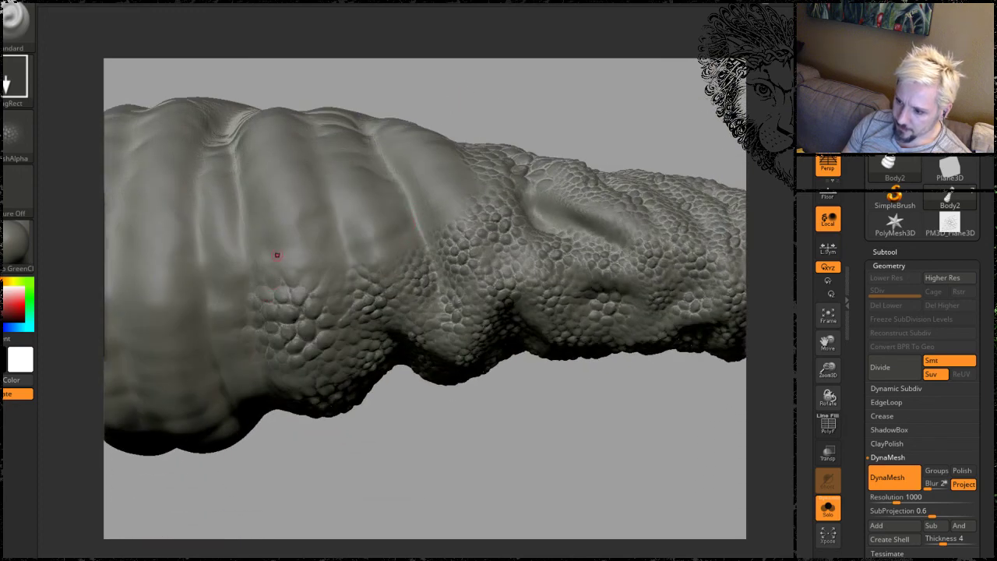
pyautogui.moveTo(287, 240)
pyautogui.mouseDown()
pyautogui.moveTo(275, 258)
pyautogui.moveTo(238, 257)
pyautogui.mouseUp()
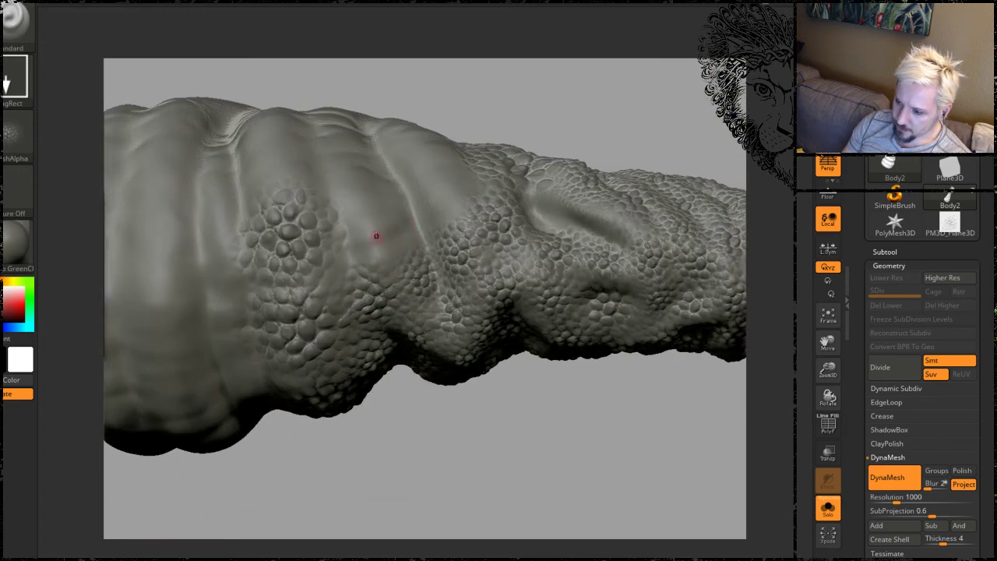
# Stamp scales over the bare upper stretches of the smooth folds bordering the scaled area.
pyautogui.moveTo(369, 225); pyautogui.dragTo(343, 255)
pyautogui.moveTo(612, 70)
pyautogui.mouseDown()
pyautogui.moveTo(594, 151)
pyautogui.moveTo(422, 313)
pyautogui.moveTo(393, 253)
pyautogui.moveTo(411, 242)
pyautogui.mouseUp()
pyautogui.moveTo(521, 129); pyautogui.dragTo(566, 194)
pyautogui.moveTo(510, 310); pyautogui.dragTo(516, 312)
pyautogui.moveTo(553, 340); pyautogui.dragTo(559, 335)
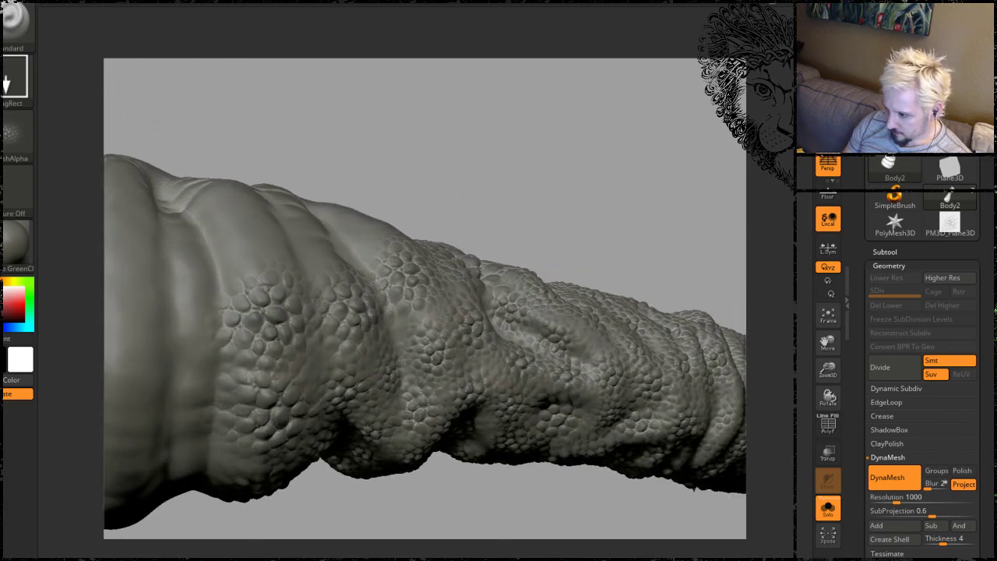
pyautogui.moveTo(535, 165); pyautogui.dragTo(610, 187)
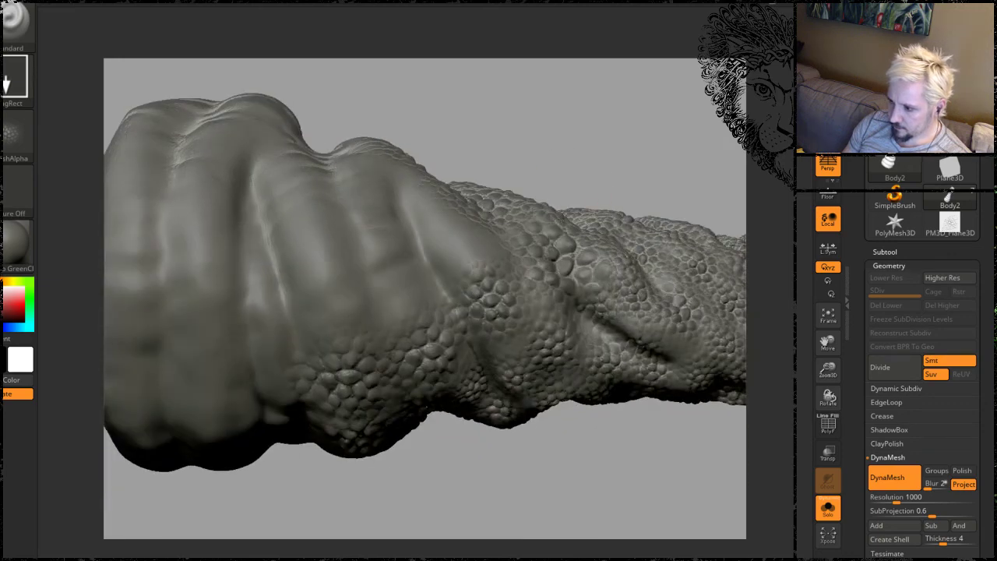
pyautogui.moveTo(451, 240); pyautogui.dragTo(458, 211)
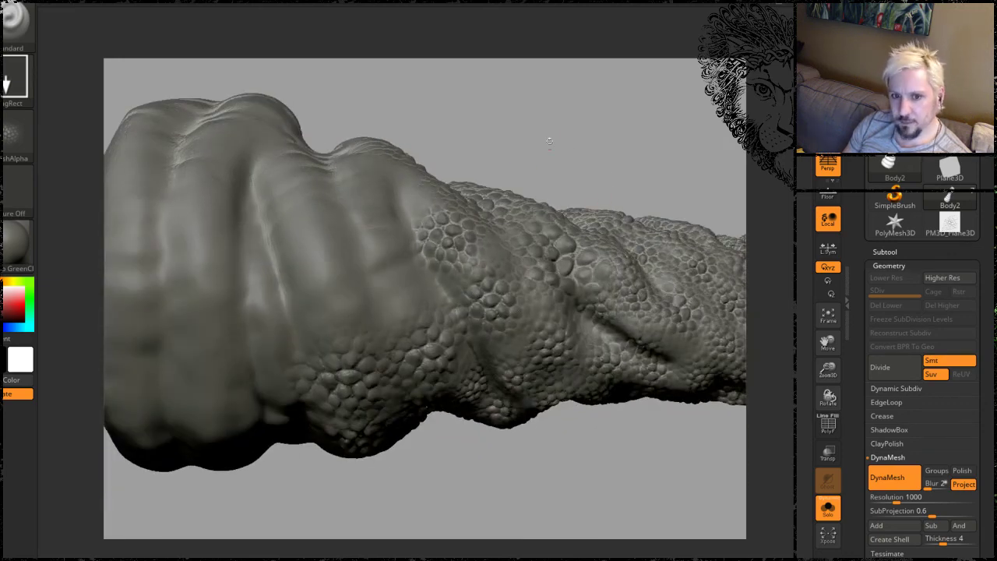
pyautogui.moveTo(553, 131)
pyautogui.keyDown('alt'); pyautogui.mouseDown()
pyautogui.moveTo(554, 202)
pyautogui.moveTo(504, 192)
pyautogui.mouseUp(); pyautogui.keyUp('alt')
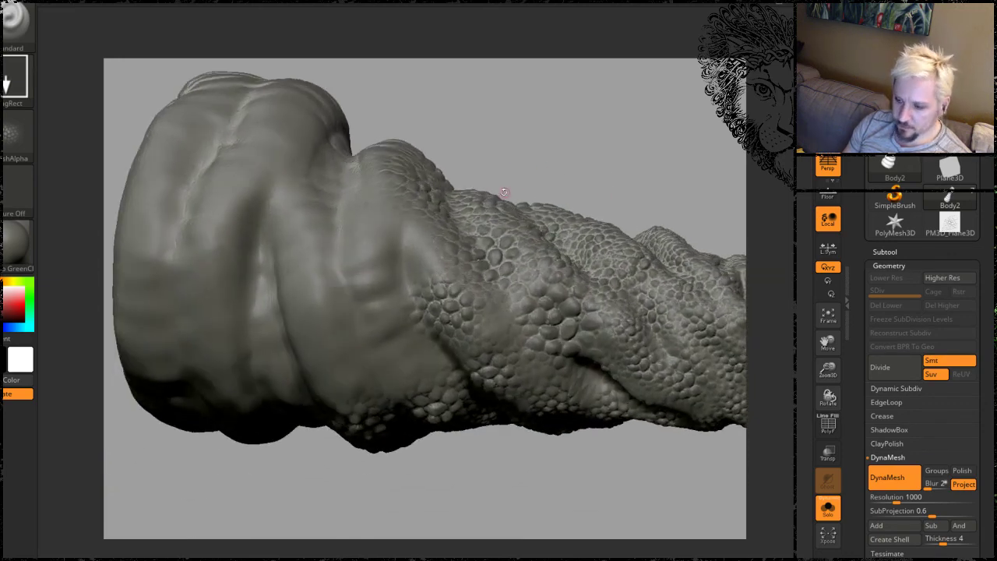
pyautogui.moveTo(392, 242)
pyautogui.mouseDown()
pyautogui.moveTo(380, 234)
pyautogui.moveTo(394, 282)
pyautogui.mouseUp()
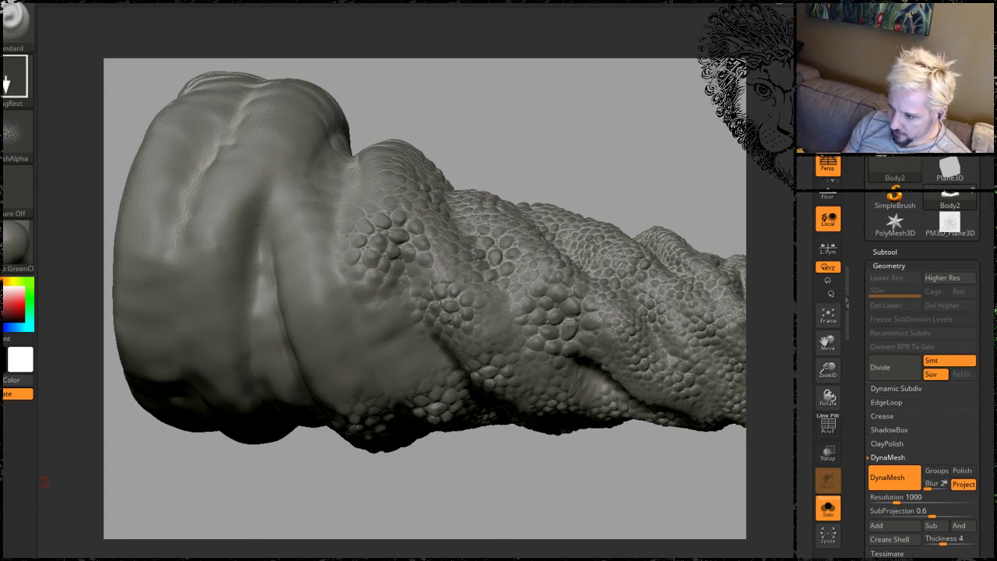
# Extend the scale patches farther across the fold and undo the last change.
pyautogui.moveTo(564, 156); pyautogui.dragTo(575, 199)
pyautogui.moveTo(262, 457)
pyautogui.mouseDown()
pyautogui.moveTo(382, 467)
pyautogui.moveTo(519, 332)
pyautogui.mouseUp()
pyautogui.moveTo(511, 394)
pyautogui.mouseDown()
pyautogui.moveTo(475, 335)
pyautogui.moveTo(567, 450)
pyautogui.mouseUp()
pyautogui.moveTo(672, 144)
pyautogui.mouseDown()
pyautogui.moveTo(657, 116)
pyautogui.moveTo(641, 124)
pyautogui.mouseUp()
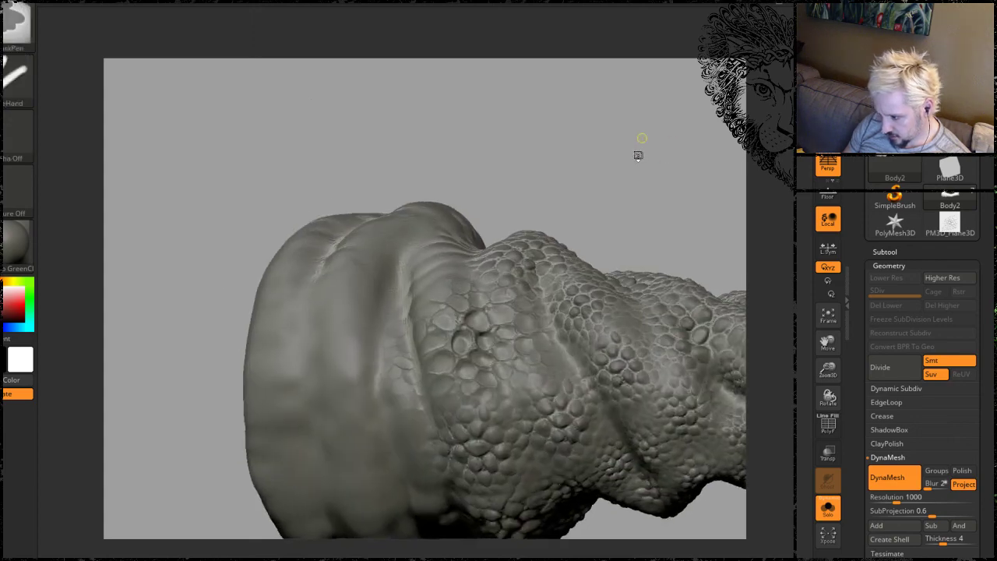
pyautogui.hotkey('ctrl', 'z')
# Stamp scales along the groove between the scaled fold and the large smooth bulge at the limb's end.
pyautogui.moveTo(665, 192)
pyautogui.mouseDown()
pyautogui.moveTo(627, 179)
pyautogui.moveTo(553, 226)
pyautogui.moveTo(407, 290)
pyautogui.moveTo(425, 310)
pyautogui.moveTo(370, 263)
pyautogui.moveTo(335, 291)
pyautogui.moveTo(440, 304)
pyautogui.mouseUp()
pyautogui.moveTo(652, 118)
pyautogui.mouseDown()
pyautogui.moveTo(627, 120)
pyautogui.moveTo(661, 98)
pyautogui.moveTo(601, 138)
pyautogui.moveTo(605, 158)
pyautogui.moveTo(416, 309)
pyautogui.moveTo(432, 272)
pyautogui.moveTo(394, 311)
pyautogui.mouseUp()
pyautogui.moveTo(596, 112)
pyautogui.mouseDown()
pyautogui.moveTo(609, 176)
pyautogui.moveTo(409, 343)
pyautogui.moveTo(492, 348)
pyautogui.mouseUp()
pyautogui.moveTo(638, 135)
pyautogui.mouseDown()
pyautogui.moveTo(597, 148)
pyautogui.moveTo(527, 203)
pyautogui.mouseUp()
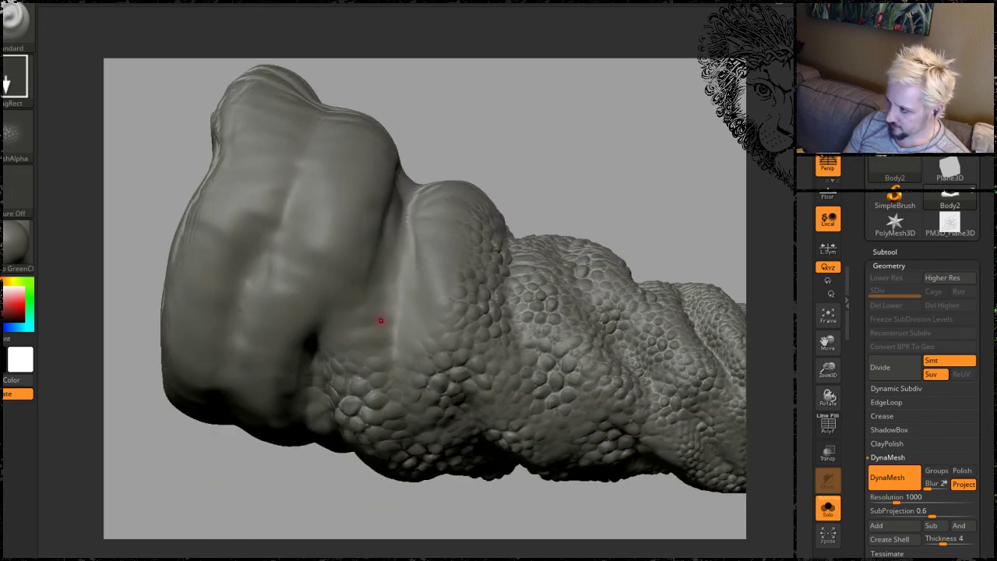
pyautogui.moveTo(381, 320)
pyautogui.mouseDown()
pyautogui.moveTo(370, 322)
pyautogui.moveTo(371, 354)
pyautogui.moveTo(397, 335)
pyautogui.mouseUp()
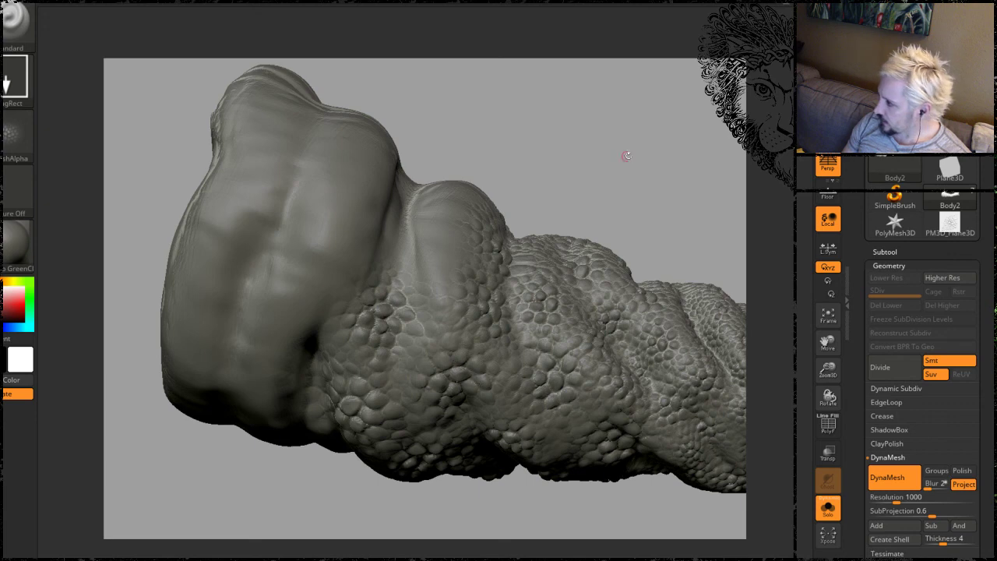
pyautogui.moveTo(627, 156)
pyautogui.mouseDown()
pyautogui.moveTo(498, 156)
pyautogui.moveTo(530, 134)
pyautogui.mouseUp()
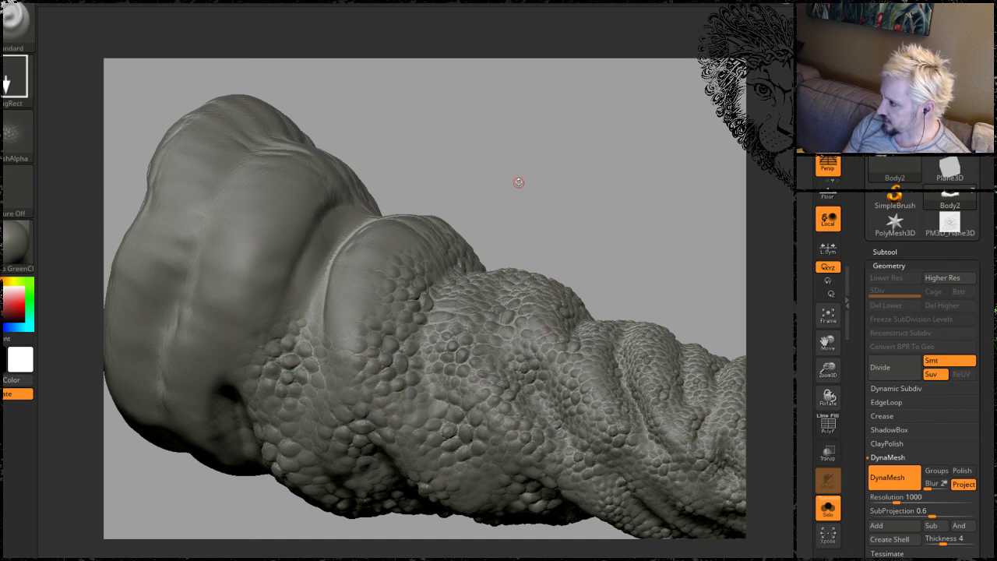
# Cover the rest of the bulging fold with overlapping scale patches up to the crease before the smooth end.
pyautogui.moveTo(478, 141)
pyautogui.mouseDown()
pyautogui.moveTo(512, 142)
pyautogui.moveTo(520, 177)
pyautogui.mouseUp()
pyautogui.moveTo(341, 302); pyautogui.dragTo(372, 346)
pyautogui.moveTo(570, 206)
pyautogui.keyDown('alt'); pyautogui.mouseDown()
pyautogui.moveTo(633, 96)
pyautogui.moveTo(633, 69)
pyautogui.mouseUp(); pyautogui.keyUp('alt')
pyautogui.moveTo(574, 136)
pyautogui.mouseDown()
pyautogui.moveTo(537, 151)
pyautogui.moveTo(418, 271)
pyautogui.moveTo(391, 255)
pyautogui.moveTo(411, 271)
pyautogui.mouseUp()
pyautogui.moveTo(622, 160); pyautogui.dragTo(332, 274)
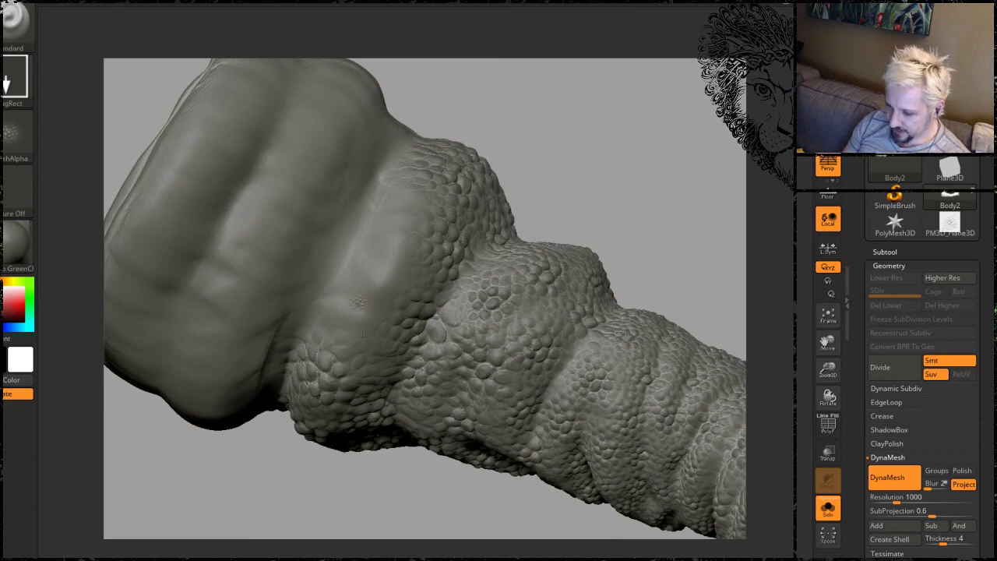
pyautogui.moveTo(362, 335); pyautogui.dragTo(413, 435)
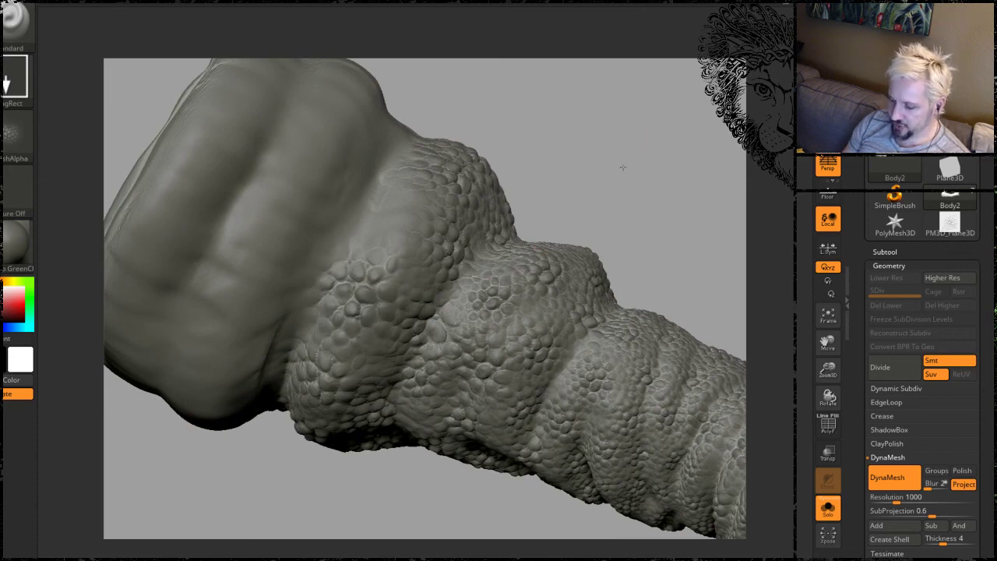
pyautogui.moveTo(622, 167)
pyautogui.mouseDown()
pyautogui.moveTo(590, 207)
pyautogui.moveTo(362, 282)
pyautogui.mouseUp()
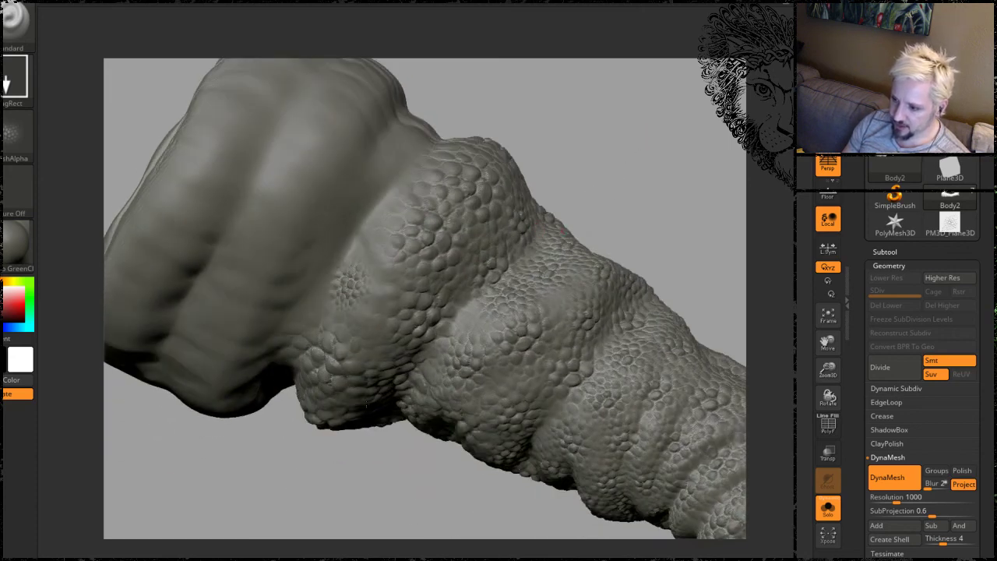
pyautogui.moveTo(366, 405); pyautogui.dragTo(390, 457)
pyautogui.moveTo(586, 172)
pyautogui.keyDown('alt'); pyautogui.mouseDown()
pyautogui.moveTo(590, 239)
pyautogui.moveTo(568, 164)
pyautogui.moveTo(480, 184)
pyautogui.mouseUp(); pyautogui.keyUp('alt')
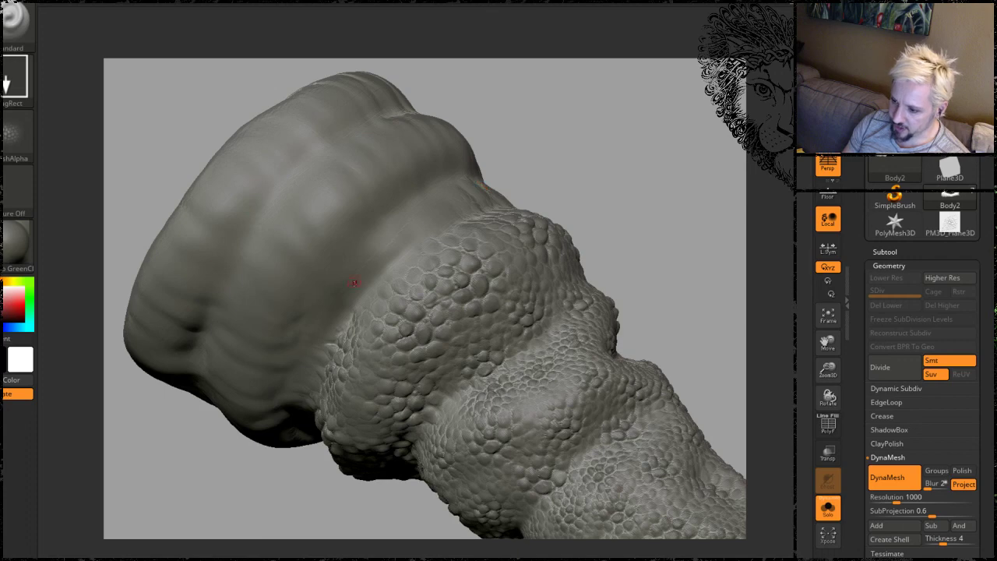
# Begin scaling the next smooth fold toward the limb's end with patches along the edge of its crease.
pyautogui.moveTo(328, 296); pyautogui.dragTo(341, 328)
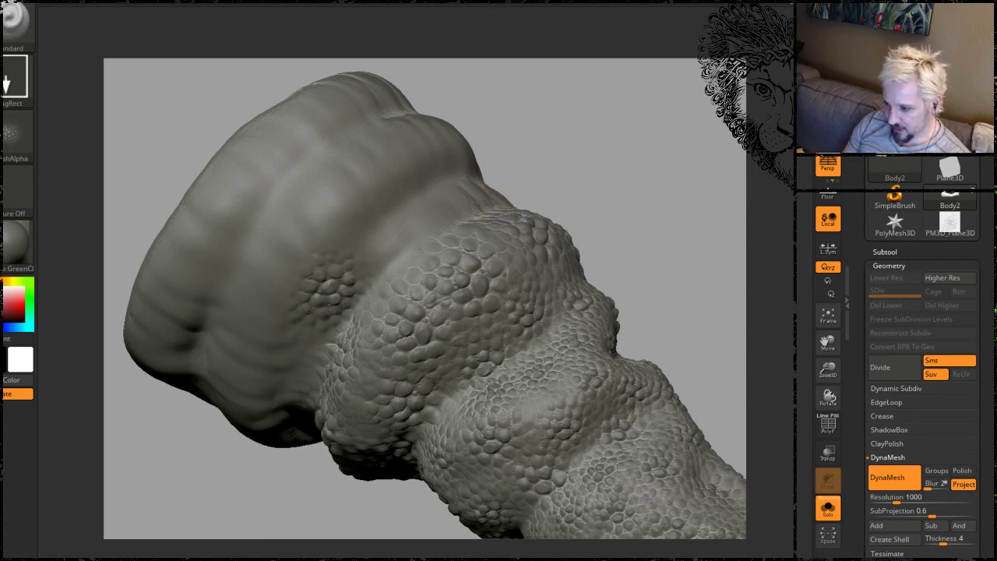
pyautogui.moveTo(413, 261); pyautogui.dragTo(360, 256)
pyautogui.moveTo(641, 168); pyautogui.dragTo(568, 203)
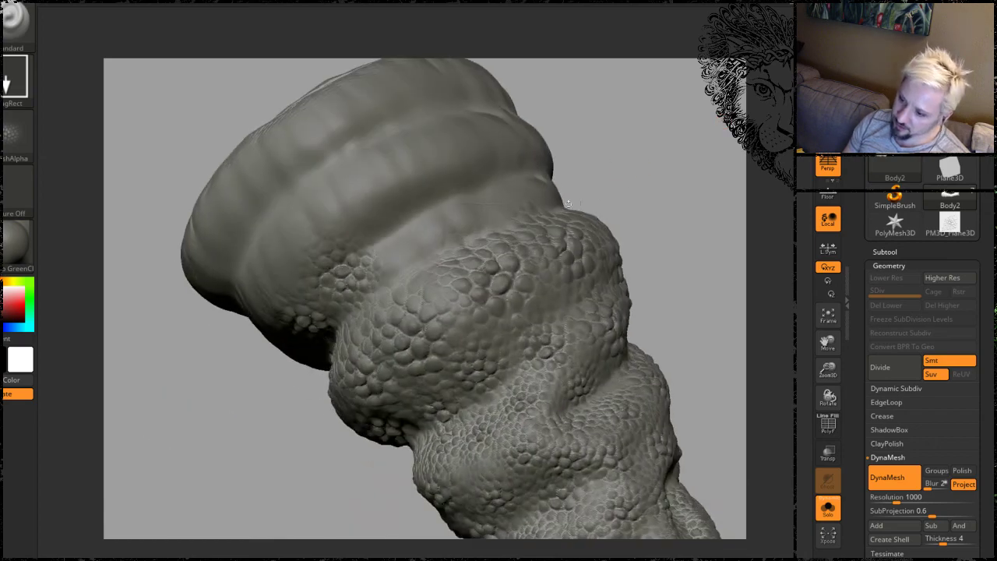
pyautogui.moveTo(445, 279); pyautogui.dragTo(505, 302)
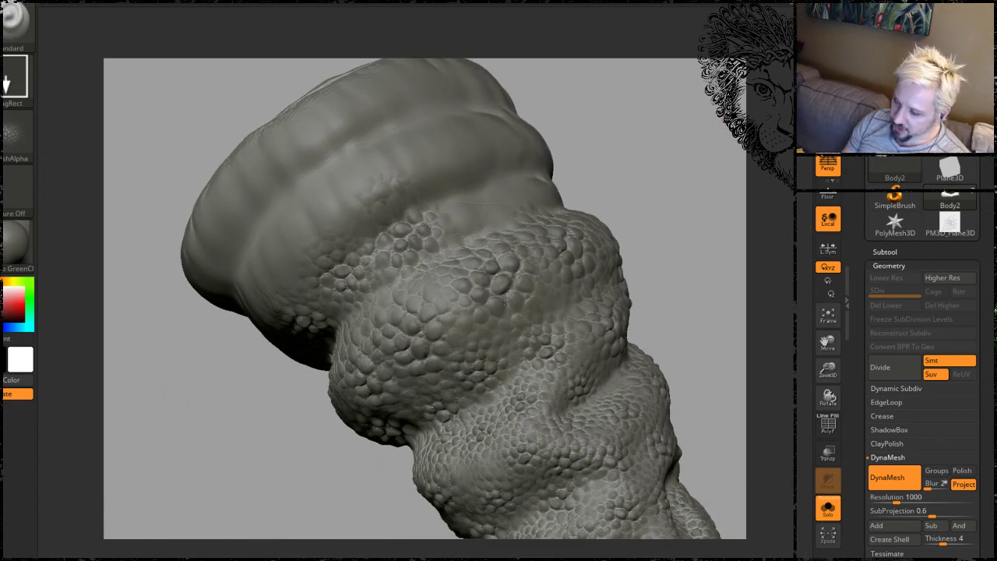
pyautogui.moveTo(680, 166)
pyautogui.mouseDown()
pyautogui.moveTo(592, 174)
pyautogui.moveTo(529, 211)
pyautogui.mouseUp()
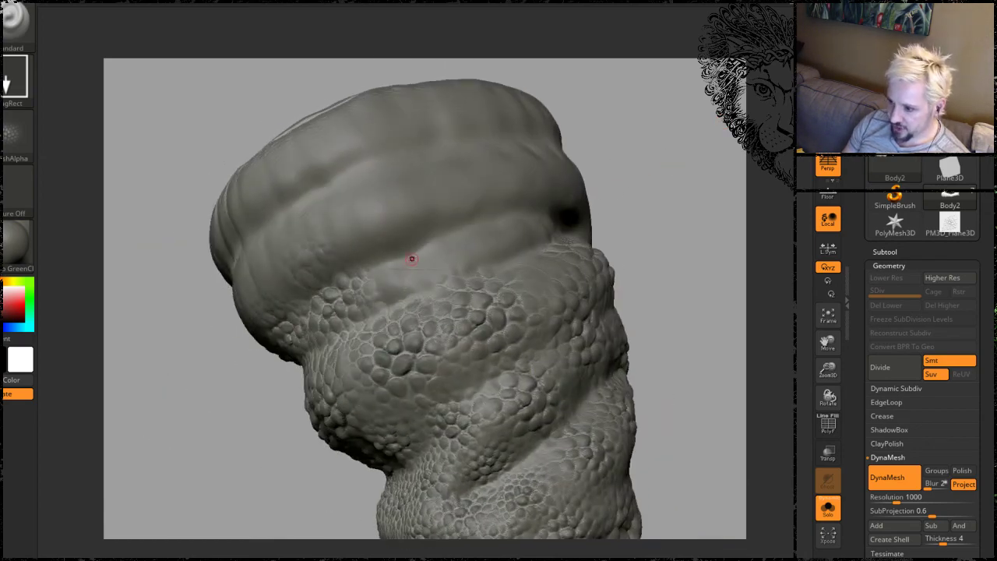
pyautogui.moveTo(411, 259); pyautogui.dragTo(374, 226)
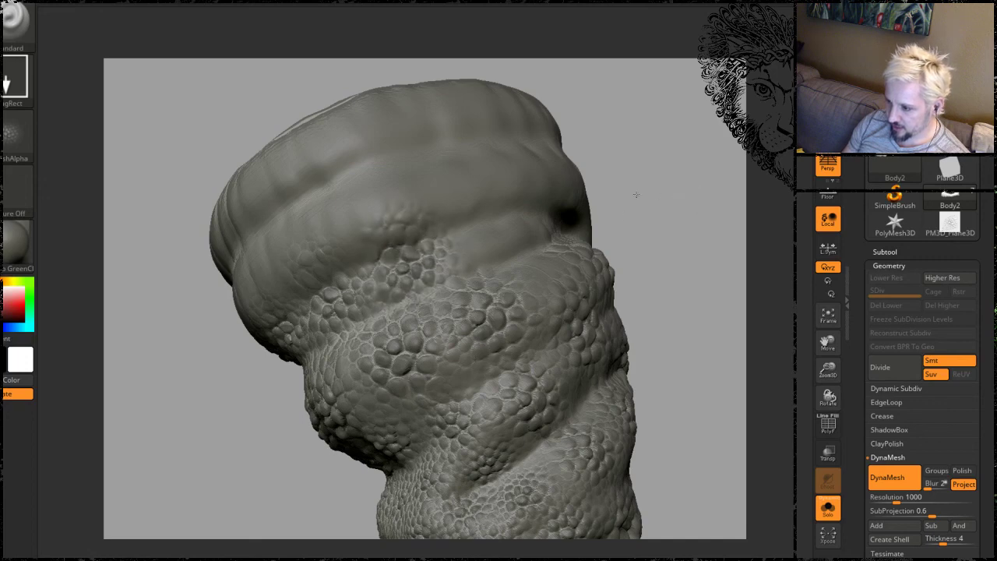
# Carry the row of scale patches around the front of this fold and onto its bare side.
pyautogui.moveTo(635, 195)
pyautogui.mouseDown()
pyautogui.moveTo(592, 181)
pyautogui.moveTo(371, 241)
pyautogui.moveTo(384, 165)
pyautogui.mouseUp()
pyautogui.moveTo(662, 218)
pyautogui.mouseDown()
pyautogui.moveTo(672, 233)
pyautogui.moveTo(427, 253)
pyautogui.moveTo(448, 265)
pyautogui.moveTo(461, 243)
pyautogui.moveTo(463, 254)
pyautogui.mouseUp()
pyautogui.moveTo(651, 248); pyautogui.dragTo(437, 239)
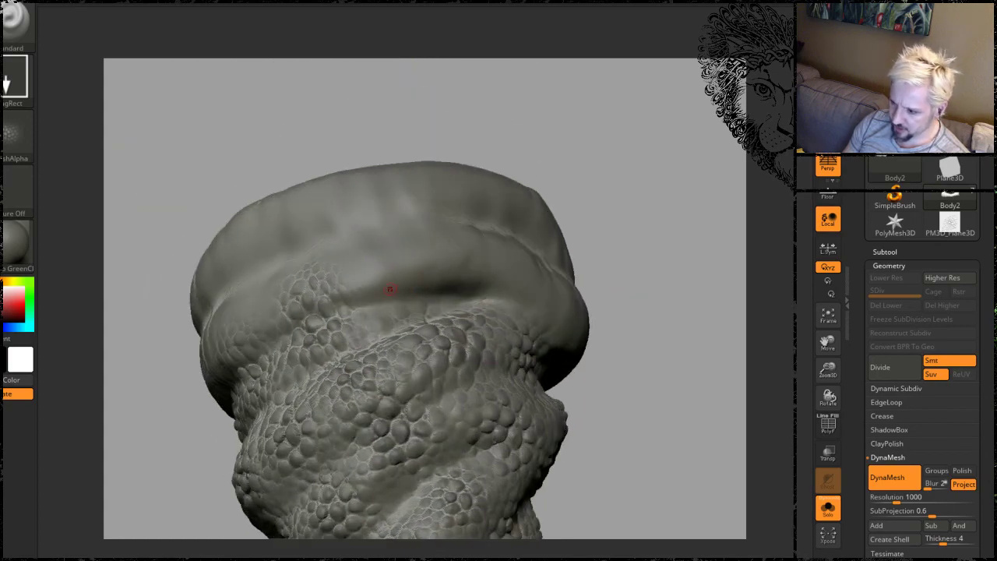
pyautogui.moveTo(387, 292); pyautogui.dragTo(404, 251)
pyautogui.moveTo(673, 234)
pyautogui.mouseDown()
pyautogui.moveTo(653, 224)
pyautogui.moveTo(686, 227)
pyautogui.mouseUp()
pyautogui.moveTo(475, 273); pyautogui.dragTo(492, 246)
pyautogui.moveTo(635, 160)
pyautogui.mouseDown()
pyautogui.moveTo(664, 157)
pyautogui.moveTo(653, 194)
pyautogui.mouseUp()
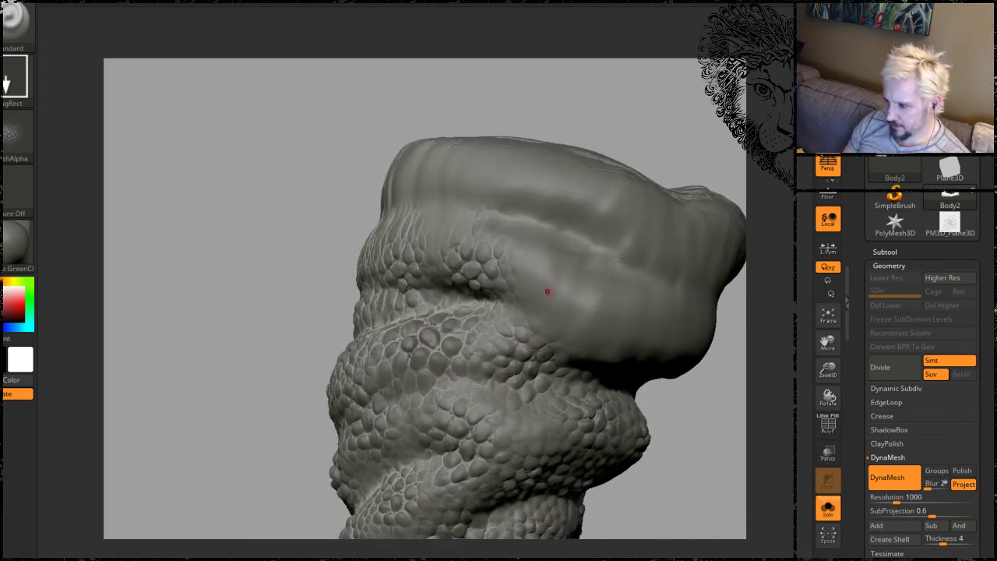
pyautogui.moveTo(541, 296); pyautogui.dragTo(531, 338)
# Continue the band of scales around the far side of the fold, joining it to the scales already there.
pyautogui.moveTo(725, 126)
pyautogui.keyDown('alt'); pyautogui.mouseDown()
pyautogui.moveTo(580, 78)
pyautogui.moveTo(454, 293)
pyautogui.moveTo(497, 260)
pyautogui.mouseUp(); pyautogui.keyUp('alt')
pyautogui.moveTo(691, 187); pyautogui.dragTo(660, 121)
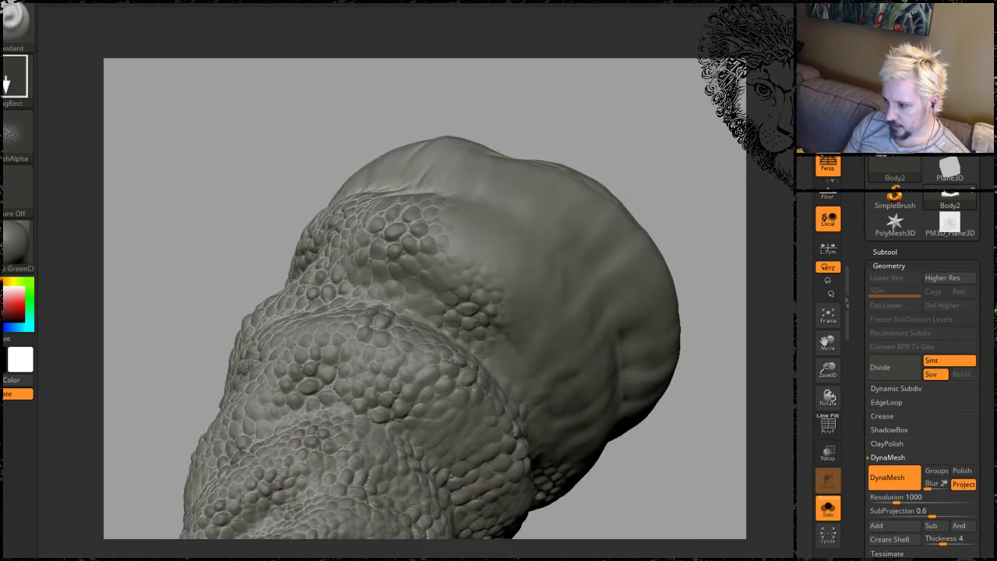
pyautogui.moveTo(657, 156)
pyautogui.mouseDown()
pyautogui.moveTo(580, 108)
pyautogui.moveTo(640, 116)
pyautogui.moveTo(681, 191)
pyautogui.moveTo(652, 157)
pyautogui.mouseUp()
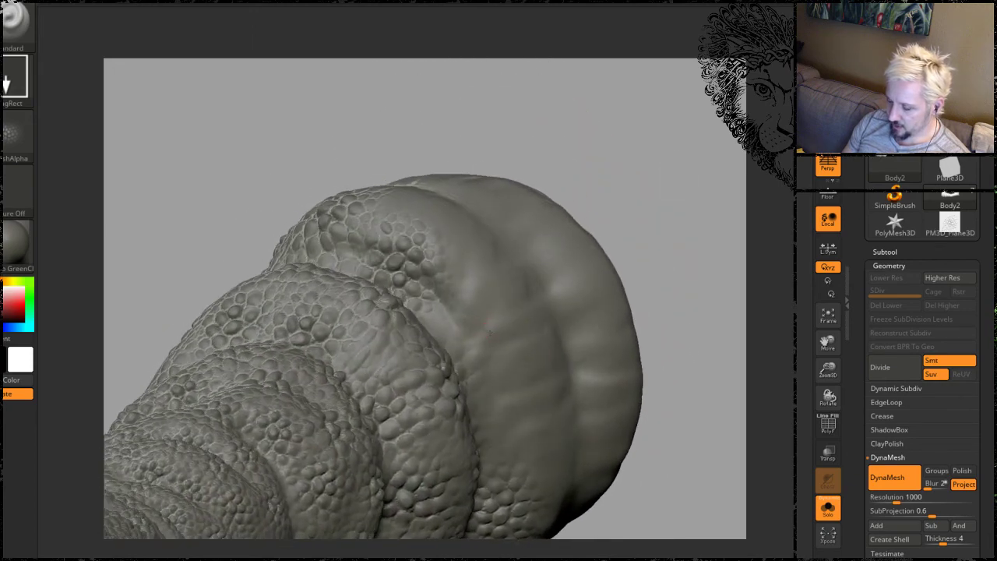
pyautogui.moveTo(684, 267)
pyautogui.mouseDown()
pyautogui.moveTo(605, 189)
pyautogui.moveTo(646, 236)
pyautogui.moveTo(613, 206)
pyautogui.mouseUp()
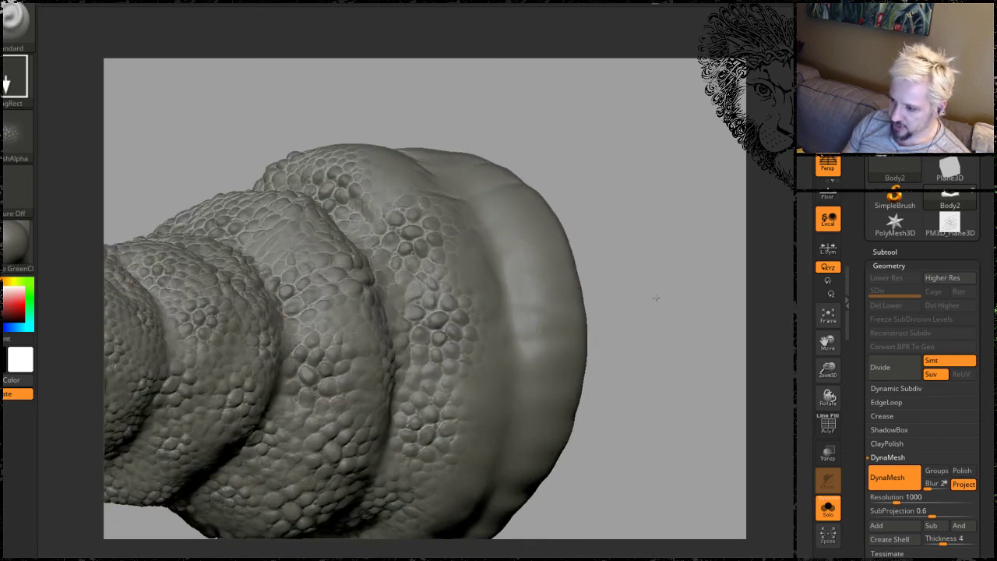
pyautogui.moveTo(655, 298); pyautogui.dragTo(551, 284)
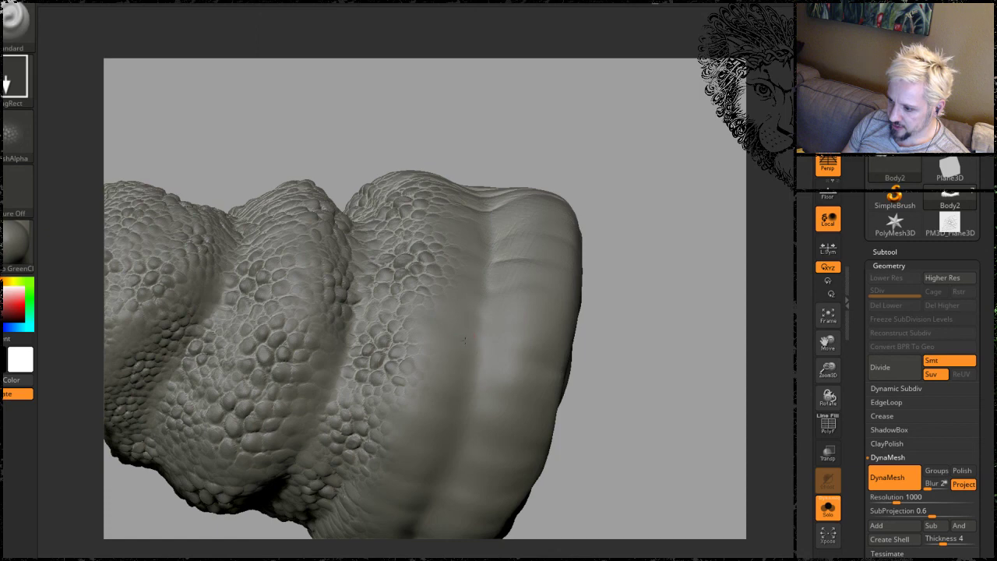
# Stamp scales across the crease onto the outermost fold and fill the bare strip of the fold beside it.
pyautogui.moveTo(565, 334); pyautogui.dragTo(590, 253)
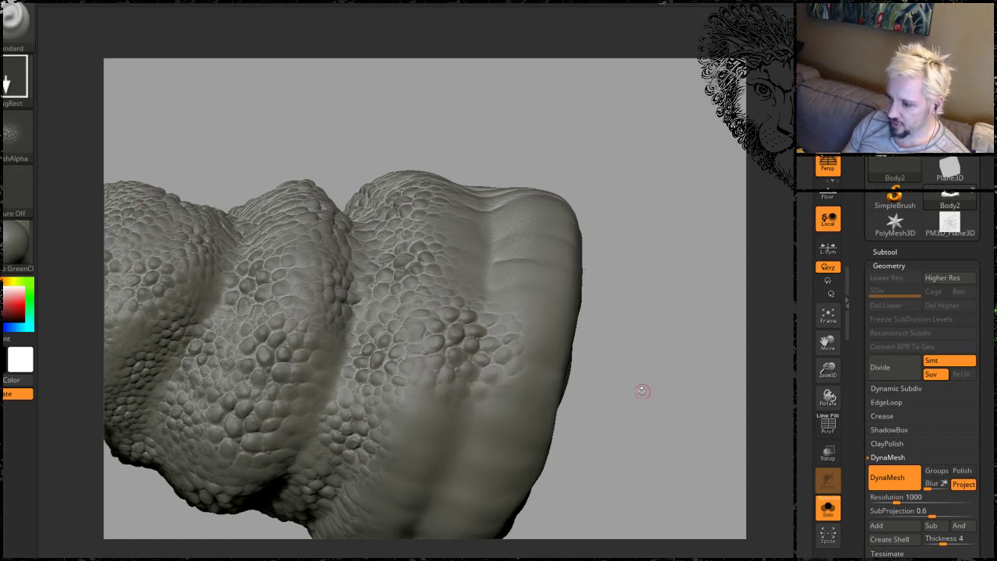
pyautogui.moveTo(643, 390); pyautogui.dragTo(616, 235)
pyautogui.moveTo(626, 389); pyautogui.dragTo(538, 314)
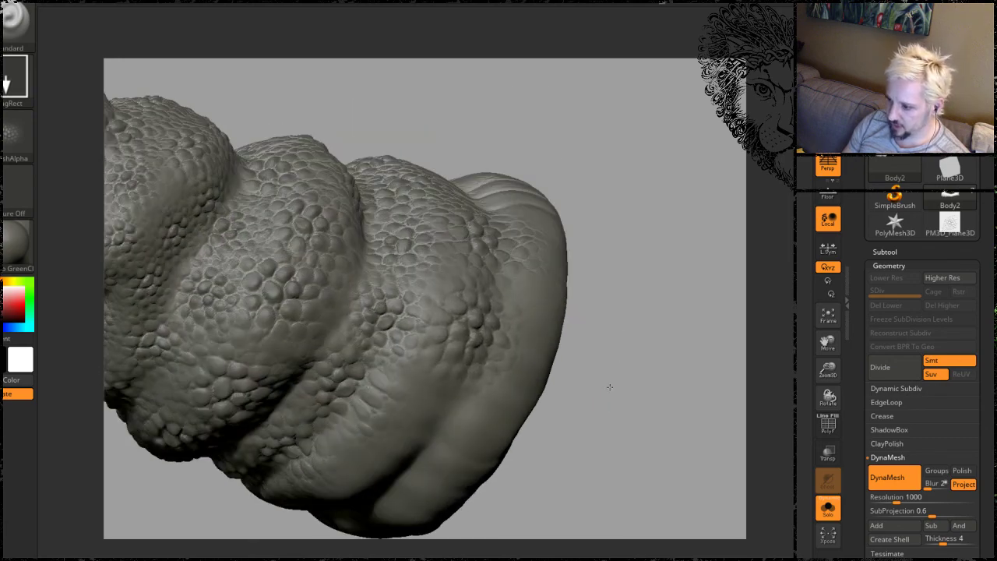
pyautogui.moveTo(608, 386)
pyautogui.mouseDown()
pyautogui.moveTo(646, 330)
pyautogui.moveTo(424, 305)
pyautogui.mouseUp()
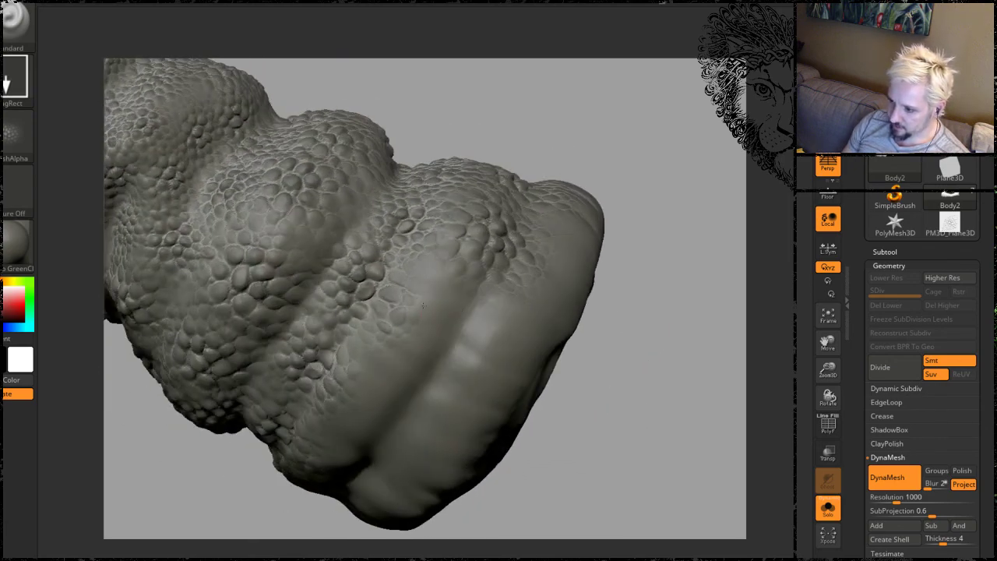
pyautogui.moveTo(506, 421); pyautogui.dragTo(510, 468)
pyautogui.moveTo(637, 406)
pyautogui.mouseDown()
pyautogui.moveTo(622, 365)
pyautogui.moveTo(596, 337)
pyautogui.mouseUp()
pyautogui.moveTo(417, 427); pyautogui.dragTo(512, 444)
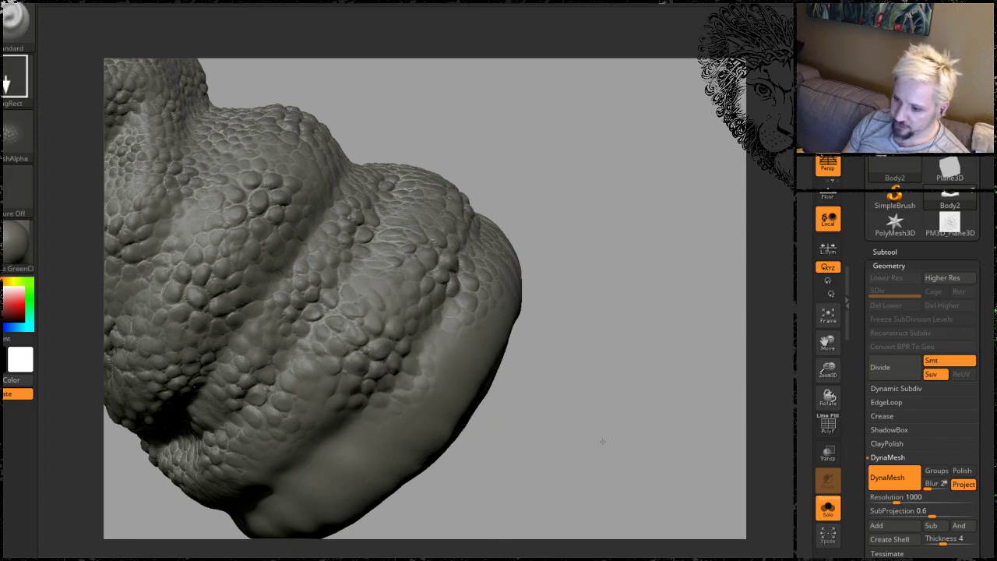
pyautogui.moveTo(601, 441); pyautogui.dragTo(585, 315)
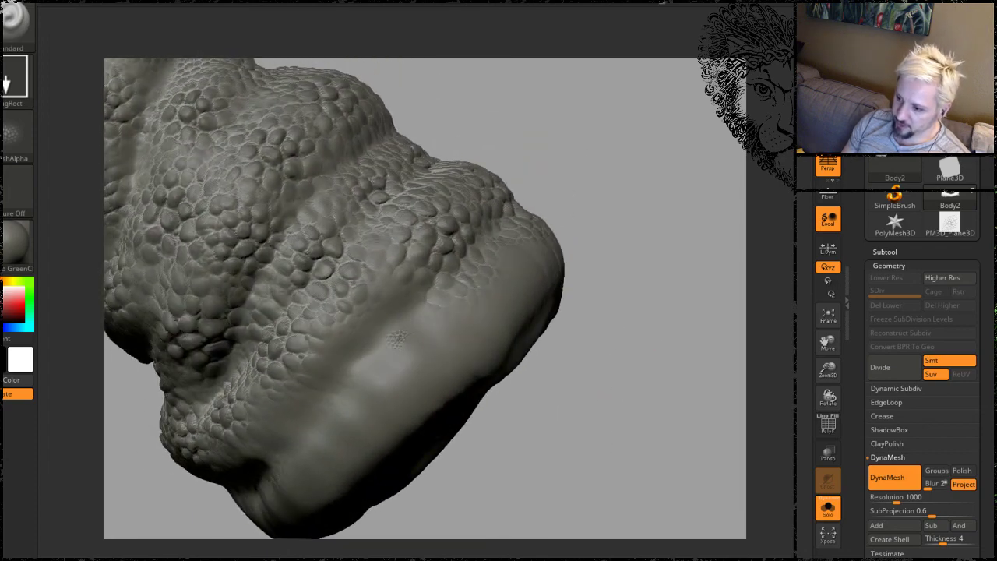
# Extend the scales along the outermost fold and over the remaining smooth skin next to its crease.
pyautogui.moveTo(530, 388)
pyautogui.mouseDown()
pyautogui.moveTo(512, 421)
pyautogui.moveTo(616, 405)
pyautogui.moveTo(627, 417)
pyautogui.moveTo(569, 399)
pyautogui.moveTo(528, 401)
pyautogui.mouseUp()
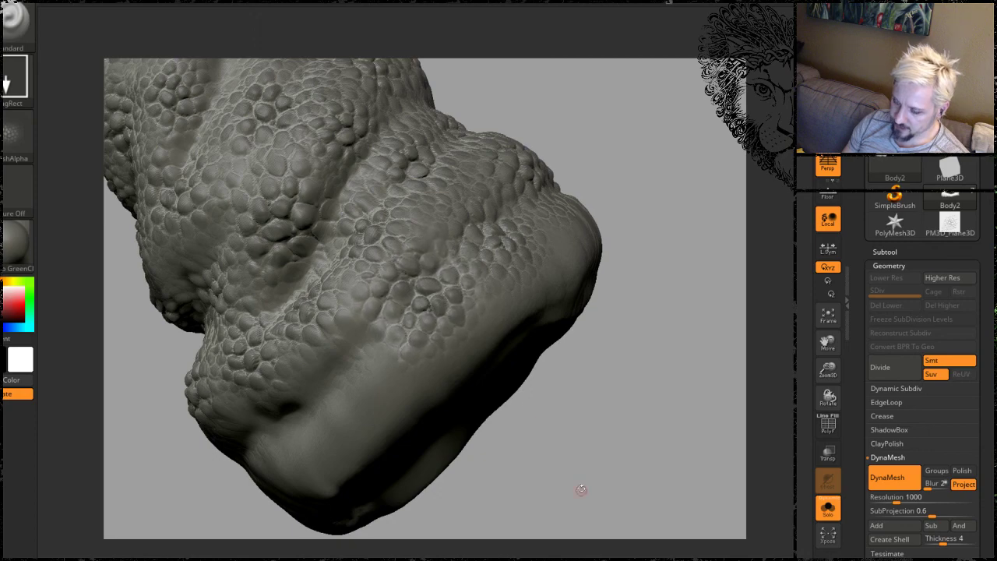
pyautogui.moveTo(581, 489)
pyautogui.mouseDown()
pyautogui.moveTo(621, 403)
pyautogui.moveTo(615, 389)
pyautogui.mouseUp()
pyautogui.moveTo(424, 289)
pyautogui.mouseDown()
pyautogui.moveTo(540, 363)
pyautogui.moveTo(541, 375)
pyautogui.mouseUp()
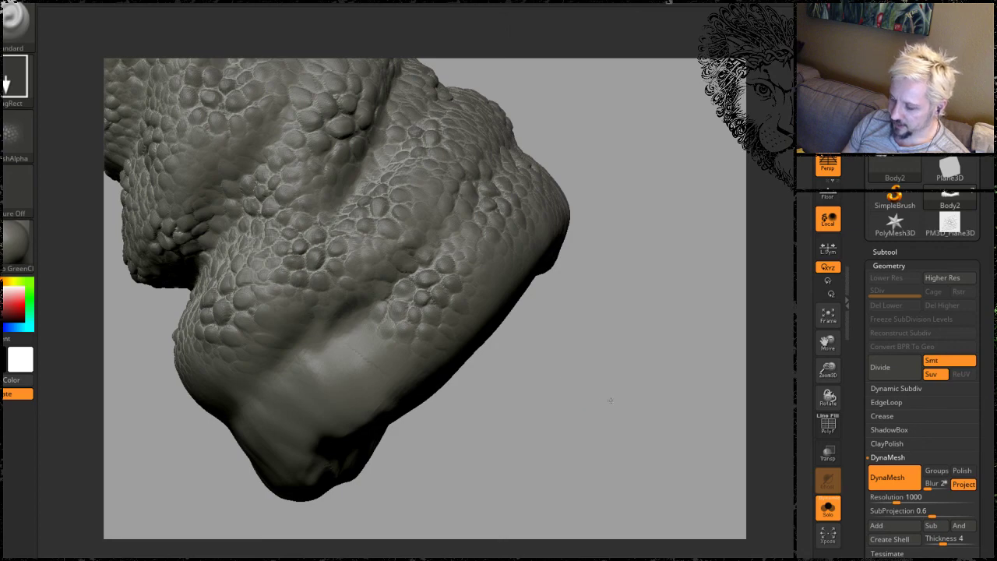
pyautogui.moveTo(609, 400)
pyautogui.mouseDown()
pyautogui.moveTo(618, 356)
pyautogui.moveTo(573, 339)
pyautogui.mouseUp()
pyautogui.moveTo(367, 317); pyautogui.dragTo(482, 406)
pyautogui.moveTo(643, 458)
pyautogui.mouseDown()
pyautogui.moveTo(654, 368)
pyautogui.moveTo(635, 343)
pyautogui.mouseUp()
pyautogui.moveTo(394, 345); pyautogui.dragTo(490, 415)
pyautogui.keyDown('alt'); pyautogui.moveTo(564, 354); pyautogui.dragTo(631, 348); pyautogui.keyUp('alt')
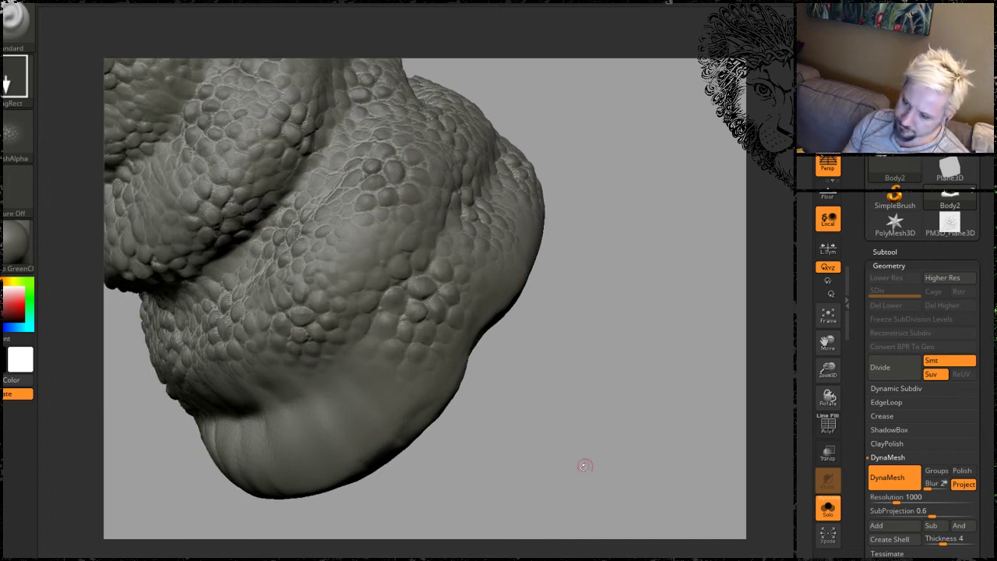
# Stamp two more scale patches side by side on the bare section of the limb's outer rim.
pyautogui.moveTo(583, 465)
pyautogui.mouseDown()
pyautogui.moveTo(570, 401)
pyautogui.moveTo(583, 411)
pyautogui.moveTo(635, 214)
pyautogui.mouseUp()
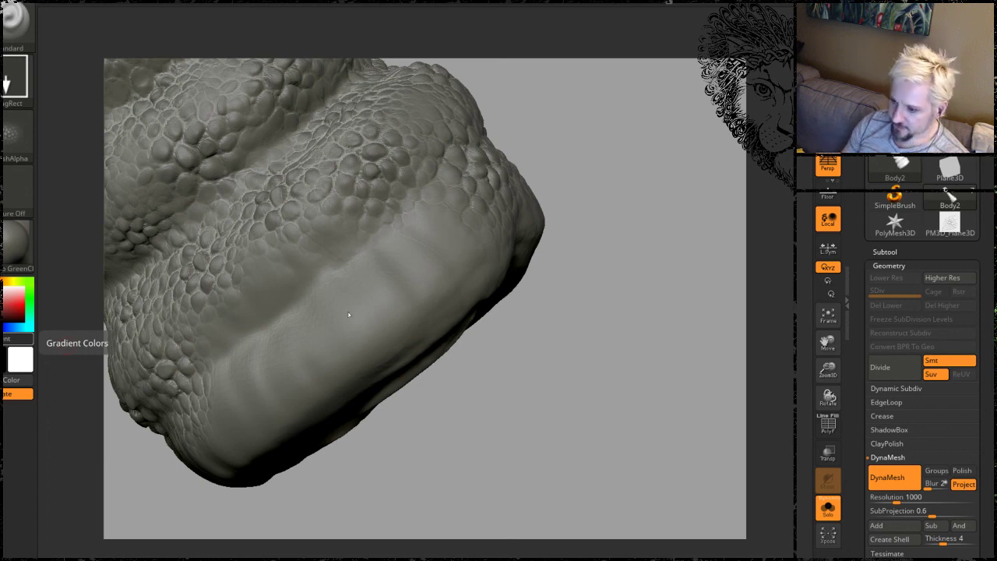
pyautogui.moveTo(294, 317); pyautogui.dragTo(446, 425)
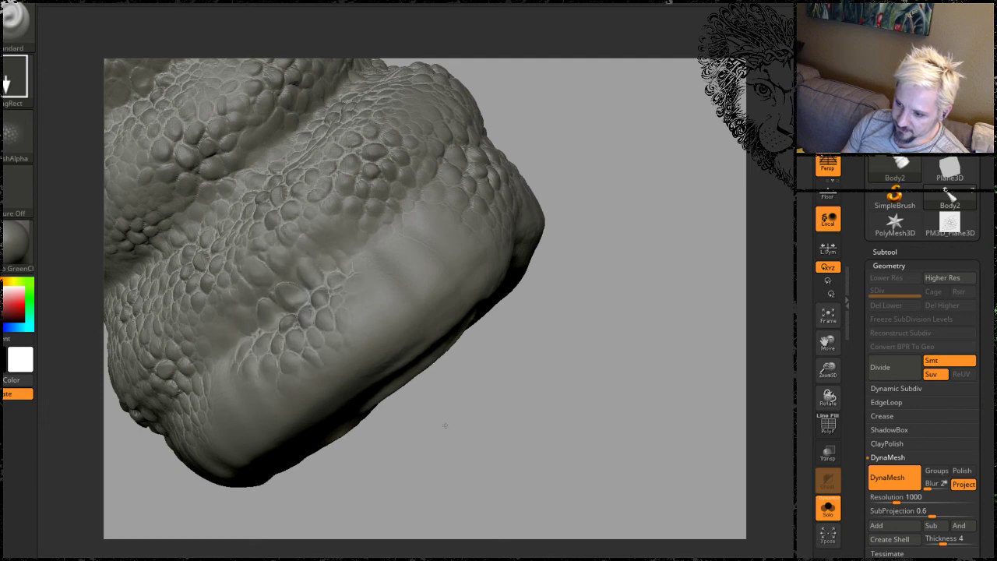
pyautogui.moveTo(412, 279)
pyautogui.mouseDown()
pyautogui.moveTo(551, 338)
pyautogui.moveTo(552, 351)
pyautogui.moveTo(529, 333)
pyautogui.mouseUp()
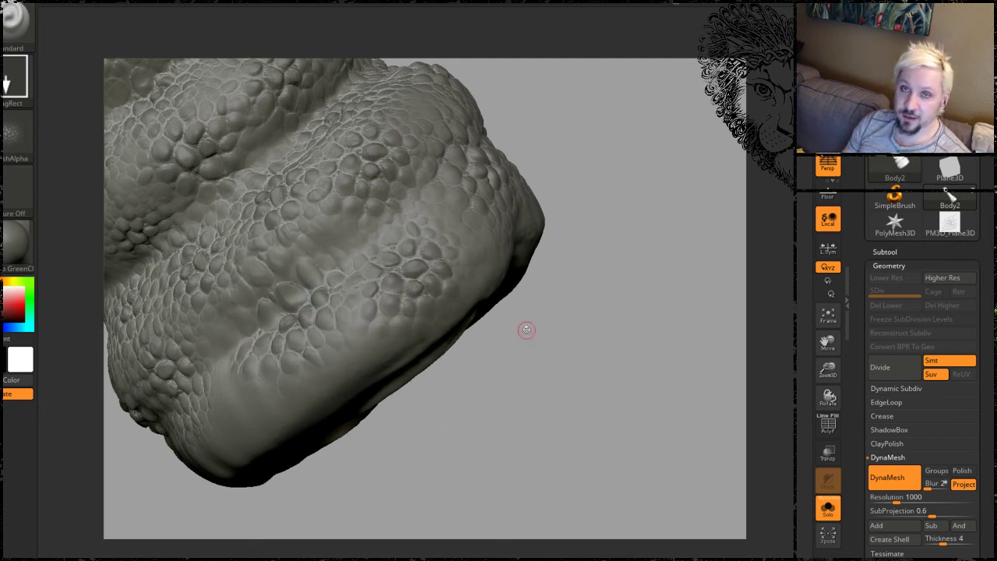
# Stamp reptile scales on the smooth skin of the outer rim, beside the edge of the limb's open end.
pyautogui.keyDown('alt'); pyautogui.moveTo(548, 387); pyautogui.dragTo(587, 319); pyautogui.keyUp('alt')
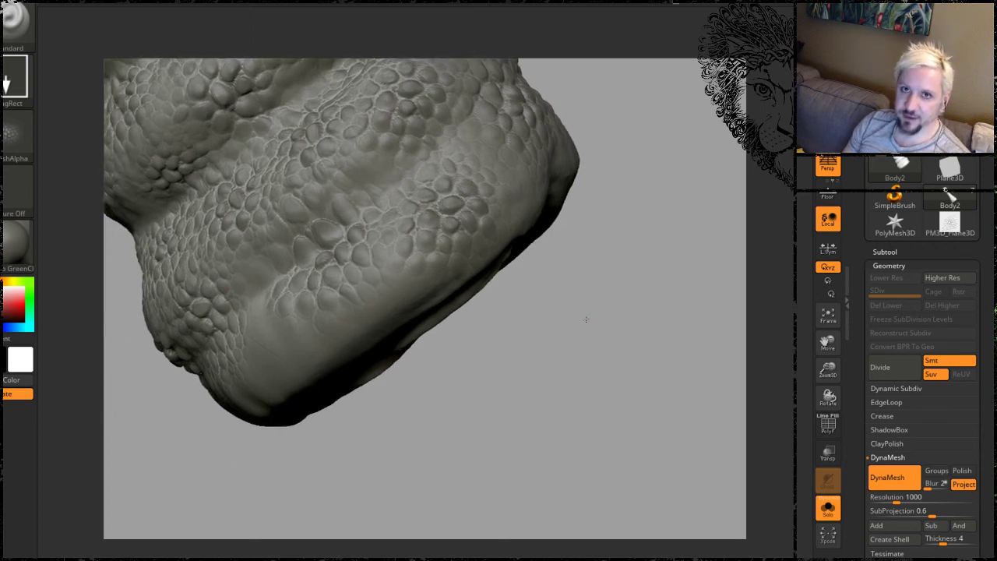
pyautogui.moveTo(662, 328); pyautogui.dragTo(563, 314)
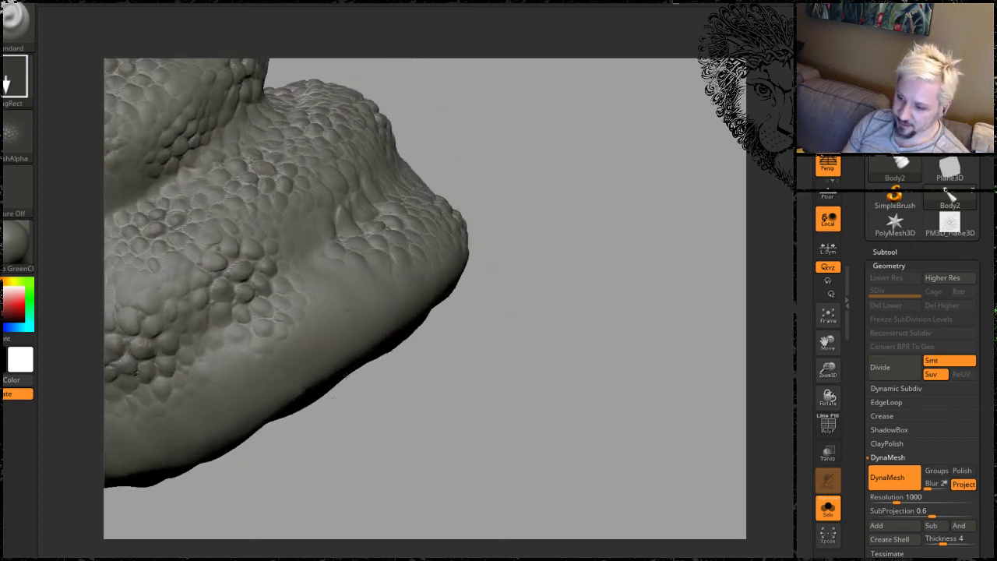
pyautogui.moveTo(333, 396); pyautogui.dragTo(343, 460)
pyautogui.keyDown('alt'); pyautogui.moveTo(505, 465); pyautogui.dragTo(591, 416); pyautogui.keyUp('alt')
pyautogui.moveTo(591, 416); pyautogui.dragTo(404, 276)
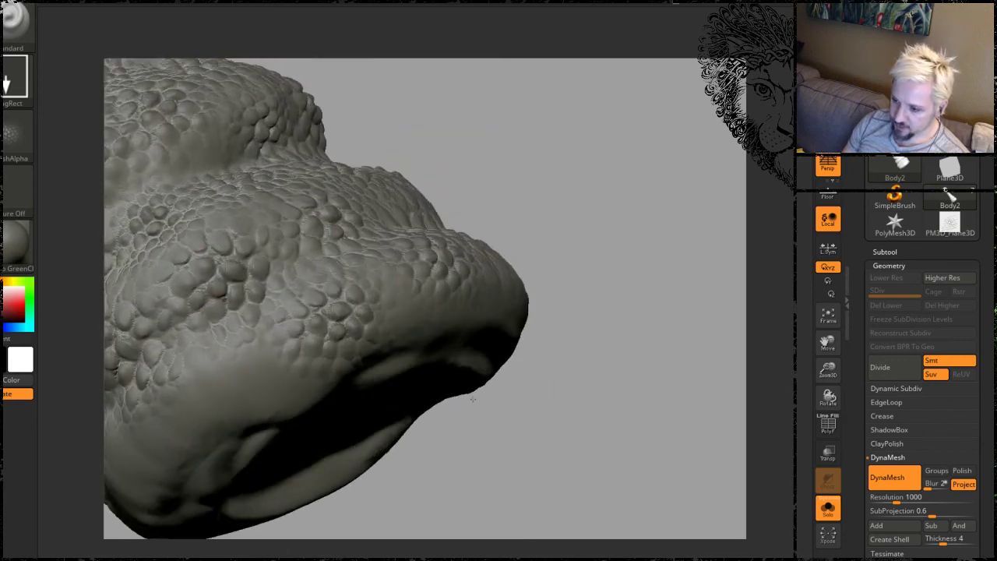
pyautogui.moveTo(628, 198)
pyautogui.mouseDown()
pyautogui.moveTo(537, 227)
pyautogui.moveTo(536, 213)
pyautogui.moveTo(545, 350)
pyautogui.moveTo(557, 368)
pyautogui.moveTo(540, 328)
pyautogui.moveTo(548, 369)
pyautogui.mouseUp()
pyautogui.moveTo(620, 475)
pyautogui.mouseDown()
pyautogui.moveTo(626, 361)
pyautogui.moveTo(377, 221)
pyautogui.mouseUp()
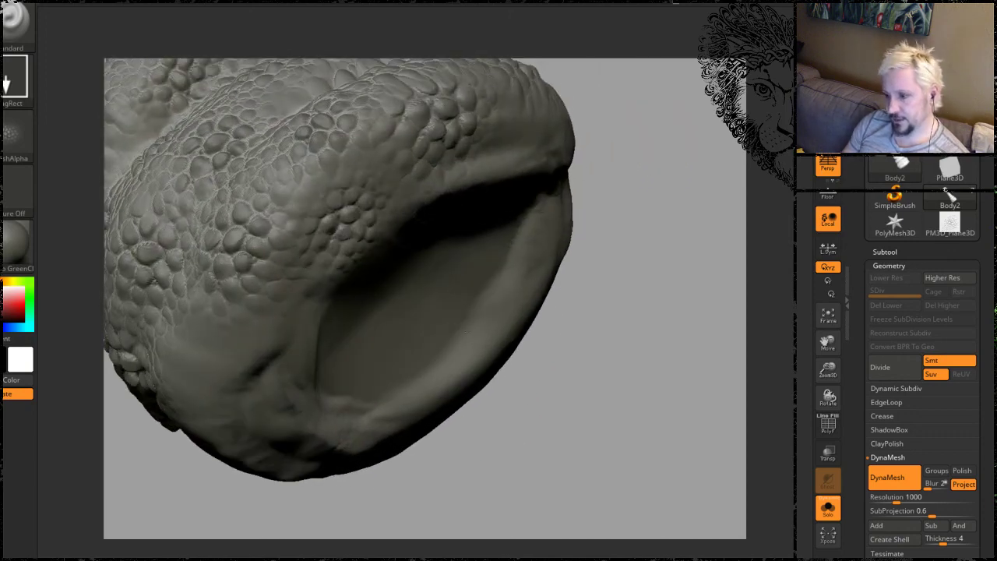
# Extend the scales along the bare strip of the rim, blending them into the neighbouring scaled fold.
pyautogui.moveTo(574, 407)
pyautogui.mouseDown()
pyautogui.moveTo(630, 391)
pyautogui.moveTo(623, 371)
pyautogui.moveTo(507, 392)
pyautogui.moveTo(479, 364)
pyautogui.mouseUp()
pyautogui.moveTo(272, 316)
pyautogui.mouseDown()
pyautogui.moveTo(448, 409)
pyautogui.moveTo(612, 289)
pyautogui.moveTo(355, 274)
pyautogui.mouseUp()
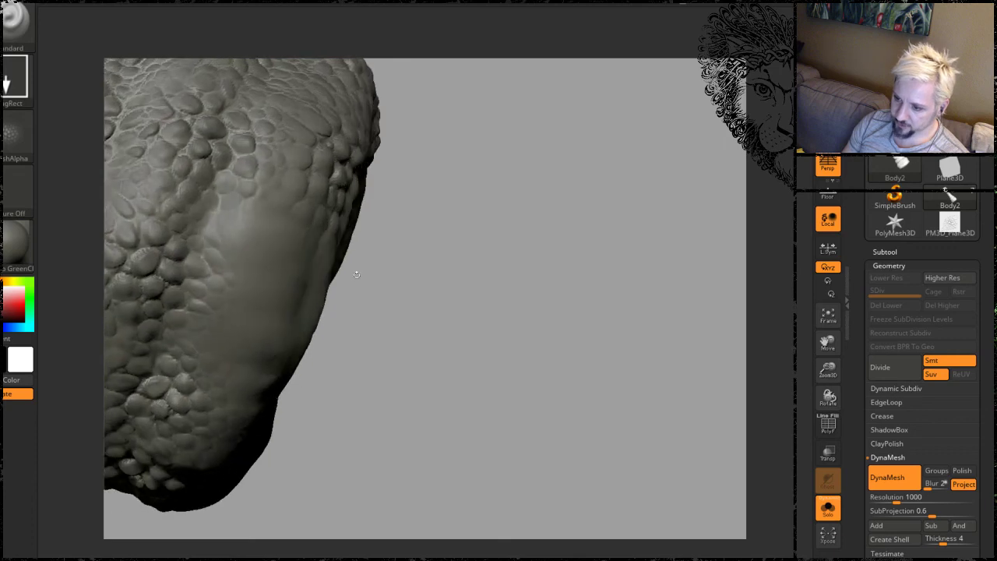
pyautogui.moveTo(348, 342)
pyautogui.mouseDown()
pyautogui.moveTo(480, 330)
pyautogui.moveTo(590, 301)
pyautogui.moveTo(351, 245)
pyautogui.mouseUp()
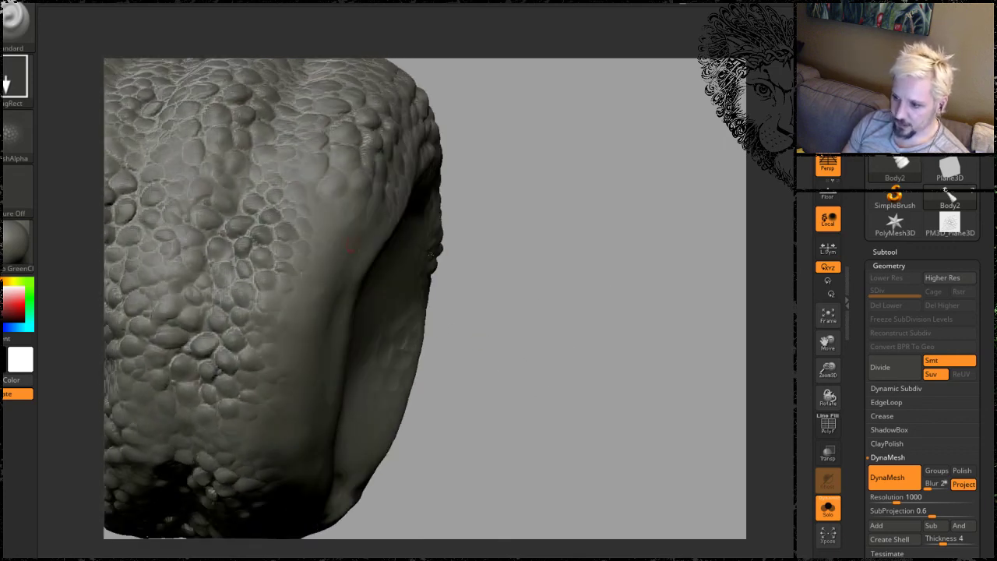
pyautogui.moveTo(390, 343); pyautogui.dragTo(476, 371)
pyautogui.moveTo(549, 411)
pyautogui.mouseDown()
pyautogui.moveTo(554, 385)
pyautogui.moveTo(398, 277)
pyautogui.mouseUp()
pyautogui.moveTo(293, 275)
pyautogui.mouseDown()
pyautogui.moveTo(241, 285)
pyautogui.moveTo(236, 305)
pyautogui.mouseUp()
pyautogui.moveTo(646, 393)
pyautogui.mouseDown()
pyautogui.moveTo(634, 299)
pyautogui.moveTo(643, 285)
pyautogui.moveTo(623, 273)
pyautogui.moveTo(555, 296)
pyautogui.mouseUp()
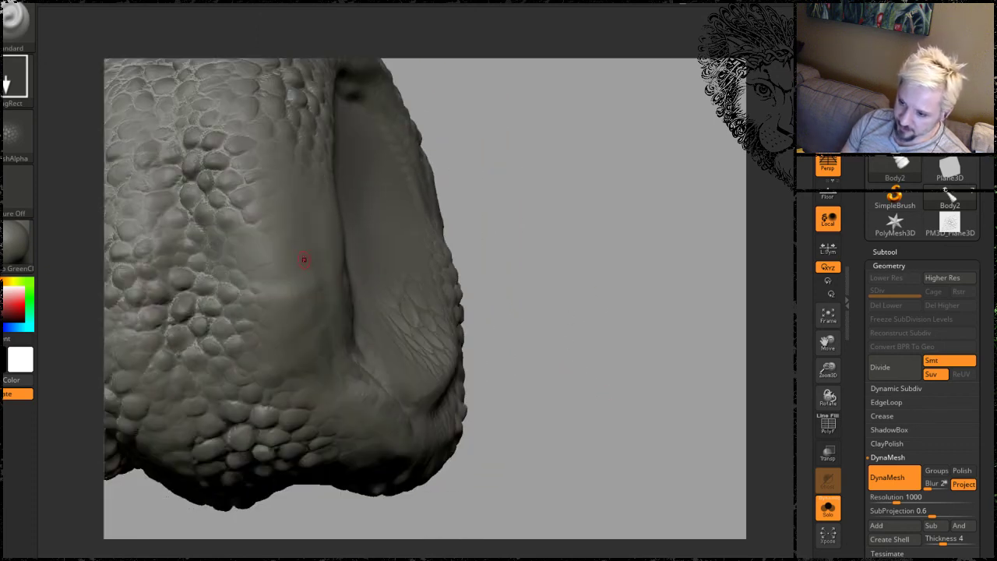
# Stamp a scale patch on the smooth strip beside the limb's hollow end, redoing it until its size matches the surrounding scales.
pyautogui.moveTo(325, 271); pyautogui.dragTo(465, 298)
pyautogui.hotkey('ctrl', 'z')
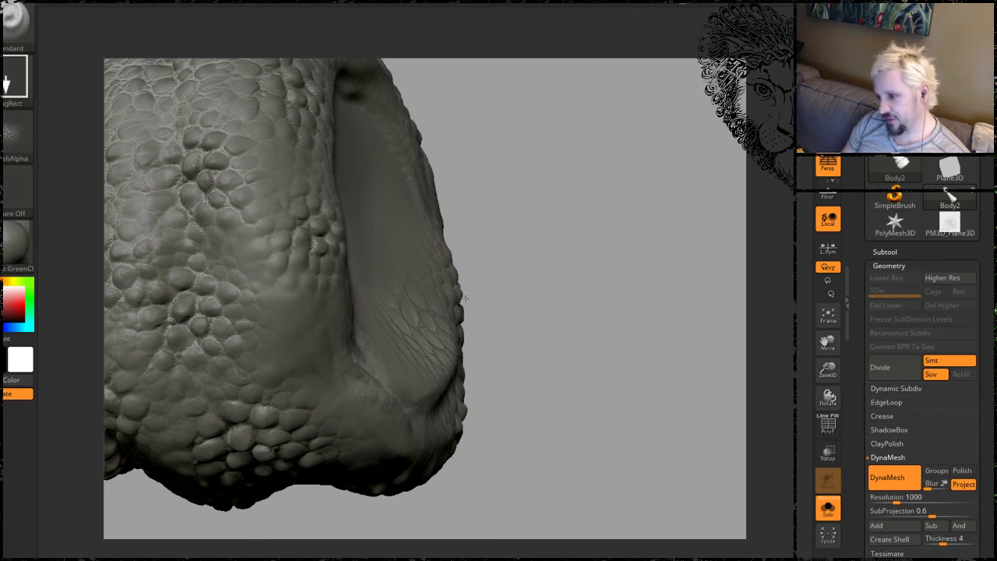
pyautogui.moveTo(575, 274)
pyautogui.mouseDown()
pyautogui.moveTo(596, 216)
pyautogui.moveTo(348, 283)
pyautogui.moveTo(401, 347)
pyautogui.mouseUp()
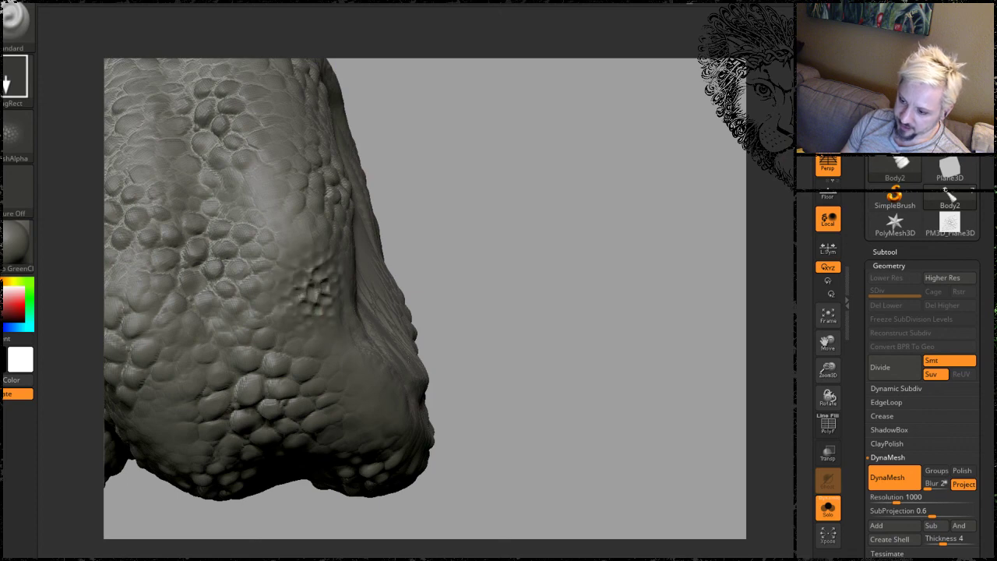
pyautogui.hotkey('ctrl', 'z')
pyautogui.moveTo(319, 291); pyautogui.dragTo(416, 361)
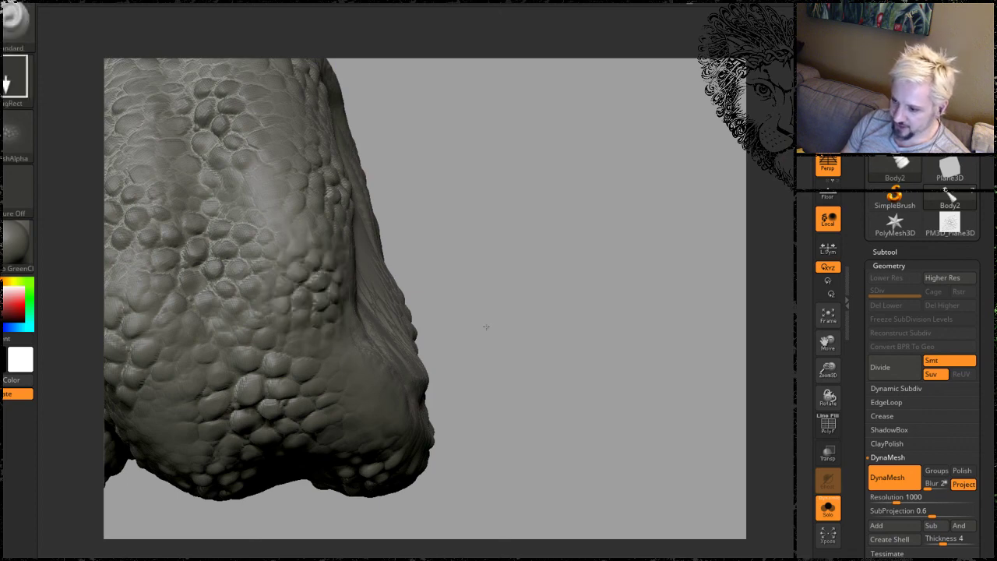
# Cover the smooth bulge at the corner of the limb's rim with a stamped patch of scales.
pyautogui.moveTo(476, 304)
pyautogui.mouseDown()
pyautogui.moveTo(578, 282)
pyautogui.moveTo(565, 297)
pyautogui.moveTo(555, 286)
pyautogui.mouseUp()
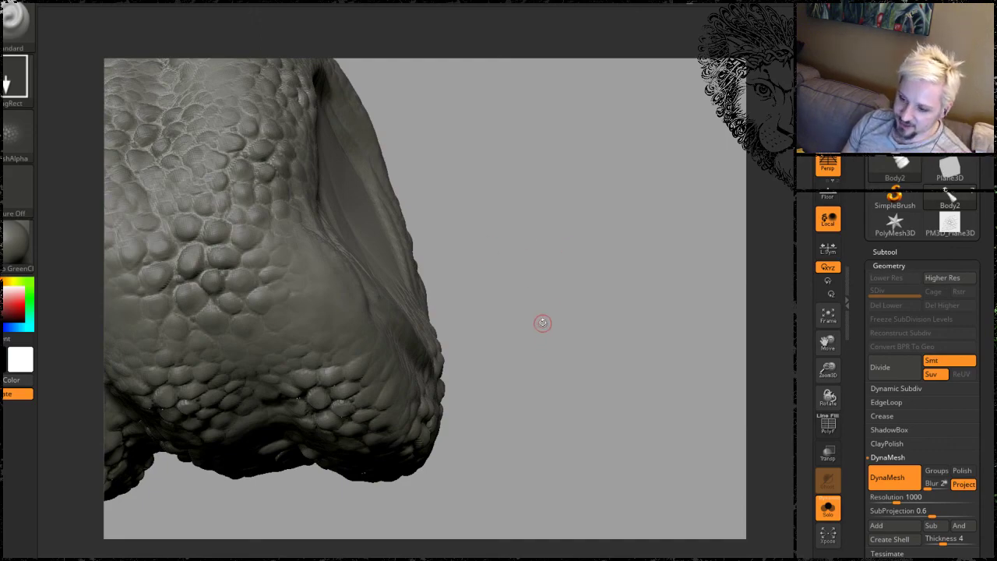
pyautogui.moveTo(542, 322)
pyautogui.mouseDown()
pyautogui.moveTo(583, 298)
pyautogui.moveTo(476, 303)
pyautogui.mouseUp()
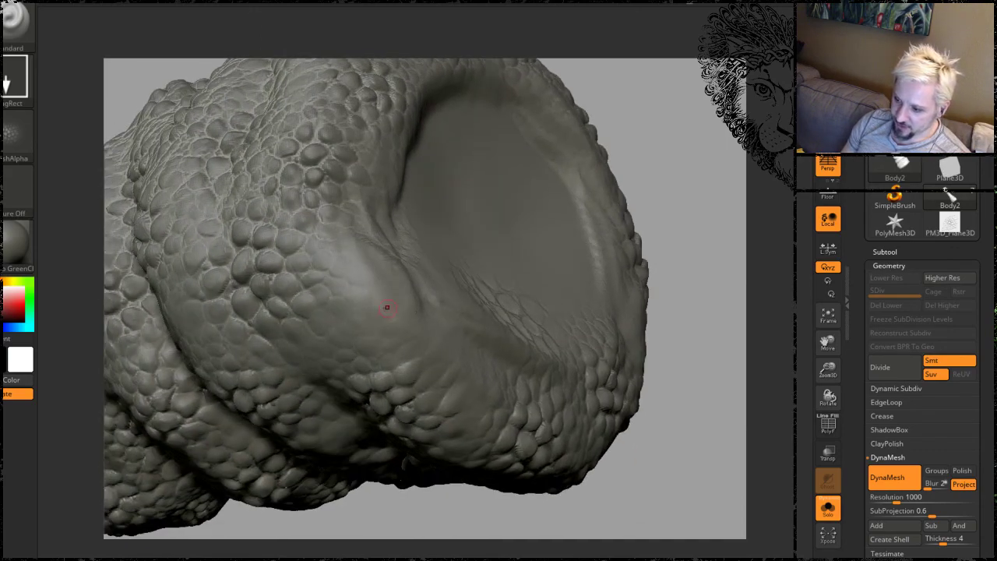
pyautogui.moveTo(387, 308); pyautogui.dragTo(567, 373)
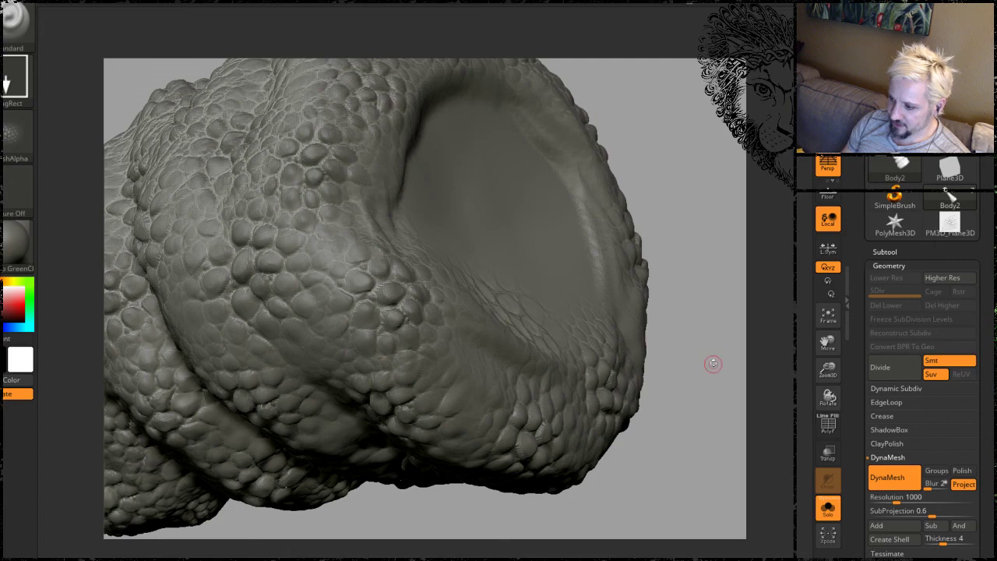
# Unhide the rest of the body mesh and turn off Solo to show the complete creature.
pyautogui.moveTo(712, 362)
pyautogui.mouseDown()
pyautogui.moveTo(645, 322)
pyautogui.moveTo(573, 338)
pyautogui.mouseUp()
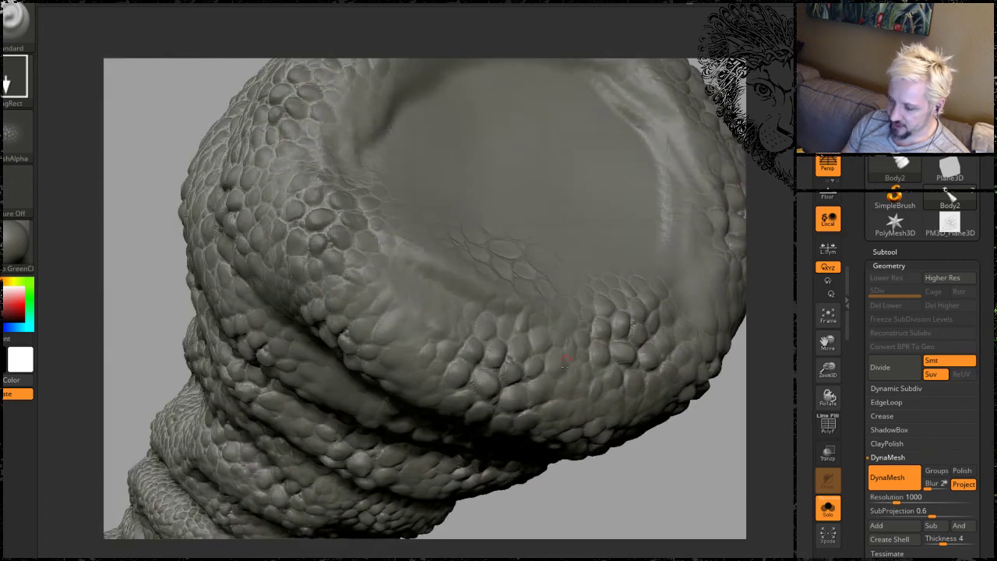
pyautogui.moveTo(610, 509)
pyautogui.mouseDown()
pyautogui.moveTo(633, 467)
pyautogui.moveTo(615, 399)
pyautogui.moveTo(634, 276)
pyautogui.moveTo(622, 230)
pyautogui.moveTo(619, 246)
pyautogui.moveTo(634, 273)
pyautogui.moveTo(627, 234)
pyautogui.moveTo(639, 202)
pyautogui.moveTo(399, 295)
pyautogui.mouseUp()
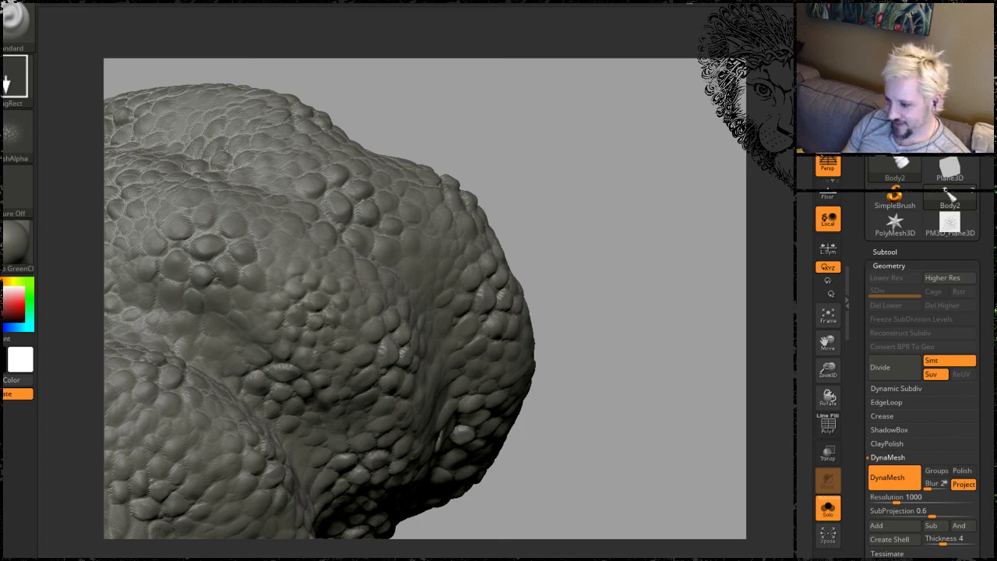
pyautogui.moveTo(610, 365)
pyautogui.mouseDown()
pyautogui.moveTo(581, 301)
pyautogui.moveTo(518, 363)
pyautogui.moveTo(516, 281)
pyautogui.moveTo(531, 406)
pyautogui.moveTo(530, 338)
pyautogui.moveTo(556, 379)
pyautogui.moveTo(571, 345)
pyautogui.moveTo(603, 475)
pyautogui.moveTo(610, 173)
pyautogui.moveTo(625, 131)
pyautogui.moveTo(603, 146)
pyautogui.mouseUp()
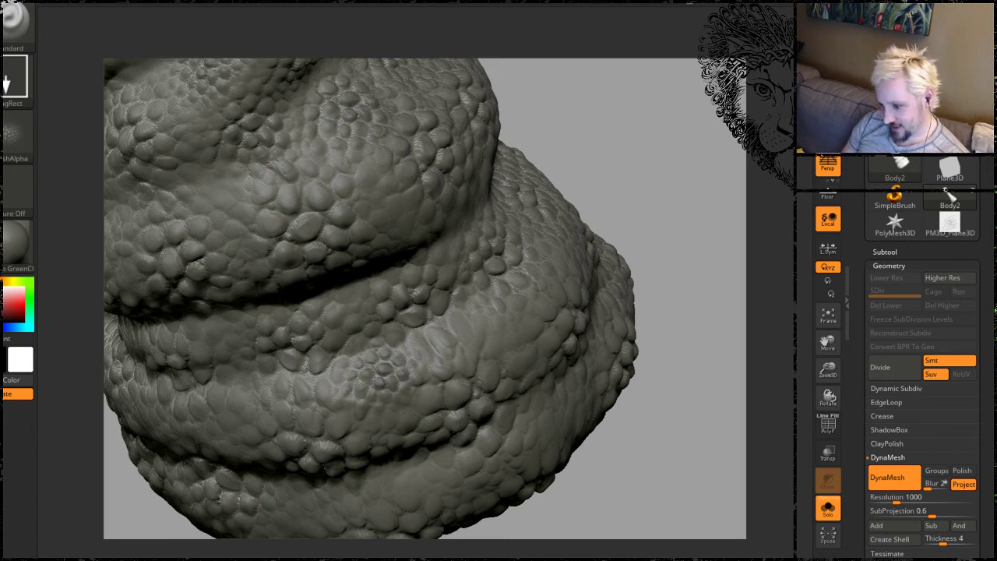
pyautogui.moveTo(671, 485)
pyautogui.mouseDown()
pyautogui.moveTo(597, 351)
pyautogui.moveTo(583, 366)
pyautogui.moveTo(586, 316)
pyautogui.moveTo(596, 329)
pyautogui.moveTo(507, 218)
pyautogui.moveTo(531, 342)
pyautogui.moveTo(537, 296)
pyautogui.moveTo(574, 272)
pyautogui.moveTo(529, 309)
pyautogui.moveTo(559, 256)
pyautogui.mouseUp()
pyautogui.moveTo(543, 336)
pyautogui.mouseDown()
pyautogui.moveTo(561, 333)
pyautogui.moveTo(541, 281)
pyautogui.moveTo(579, 304)
pyautogui.moveTo(568, 331)
pyautogui.moveTo(535, 341)
pyautogui.moveTo(529, 361)
pyautogui.mouseUp()
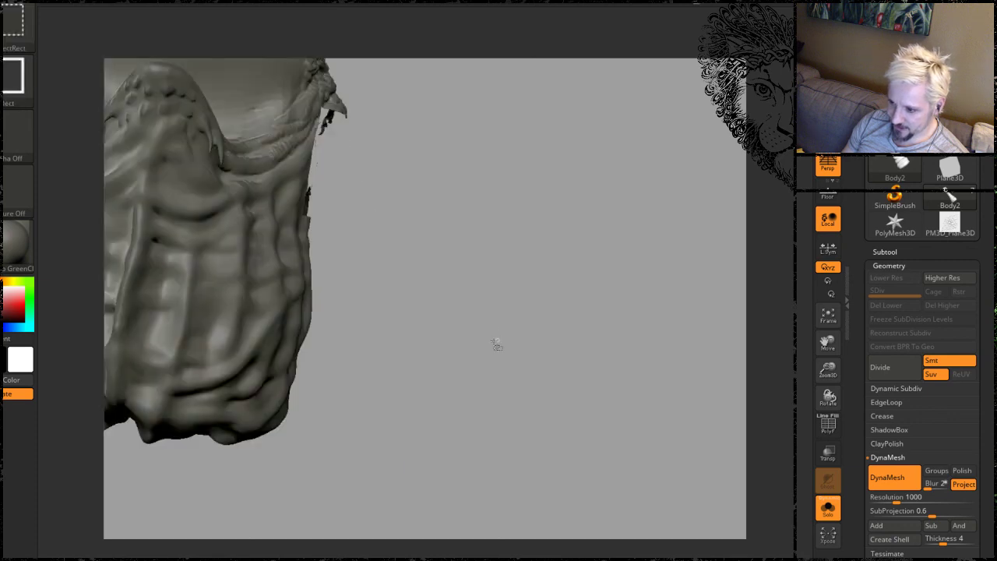
pyautogui.moveTo(487, 329)
pyautogui.keyDown('ctrl'); pyautogui.keyDown('shift'); pyautogui.mouseDown()
pyautogui.moveTo(545, 316)
pyautogui.moveTo(563, 327)
pyautogui.moveTo(502, 338)
pyautogui.moveTo(569, 337)
pyautogui.moveTo(549, 300)
pyautogui.moveTo(574, 334)
pyautogui.moveTo(589, 335)
pyautogui.mouseUp(); pyautogui.keyUp('shift'); pyautogui.keyUp('ctrl')
pyautogui.keyDown('ctrl'); pyautogui.keyDown('shift'); pyautogui.click(506, 321); pyautogui.keyUp('shift'); pyautogui.keyUp('ctrl')
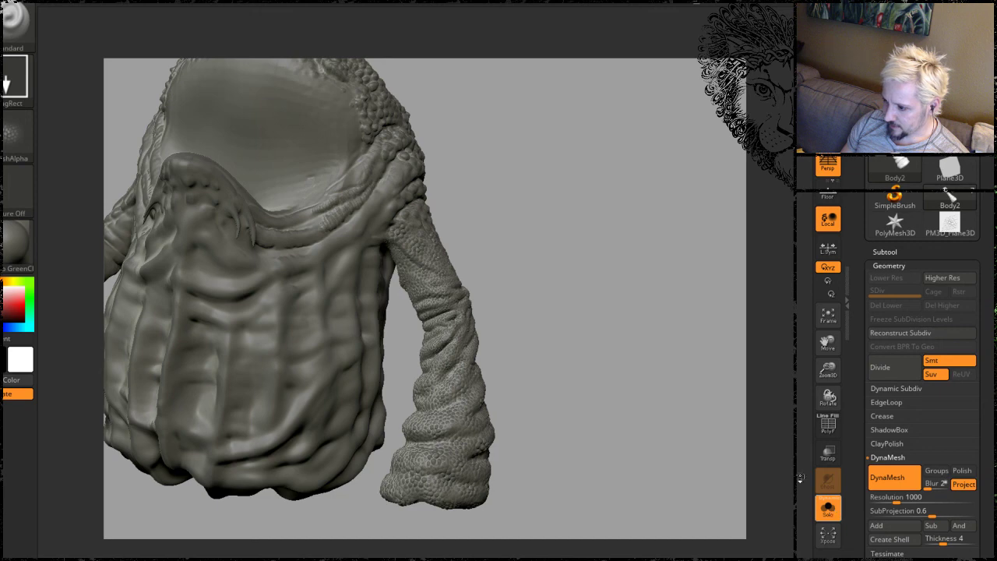
pyautogui.hotkey('alt', 's')
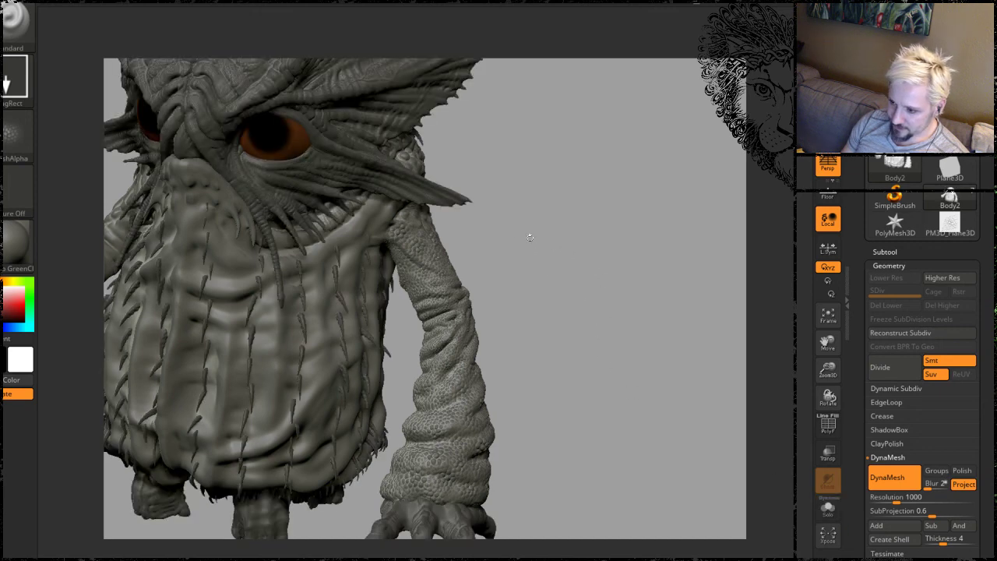
# Switch to Photos to compare the scaled arm with the long-neck-turtle.jpg reference, and return to the sculpt.
pyautogui.moveTo(580, 320)
pyautogui.mouseDown()
pyautogui.moveTo(638, 366)
pyautogui.moveTo(603, 349)
pyautogui.moveTo(619, 360)
pyautogui.moveTo(603, 360)
pyautogui.moveTo(591, 383)
pyautogui.moveTo(634, 390)
pyautogui.moveTo(445, 355)
pyautogui.moveTo(322, 312)
pyautogui.moveTo(356, 289)
pyautogui.moveTo(314, 182)
pyautogui.moveTo(266, 263)
pyautogui.moveTo(289, 238)
pyautogui.moveTo(280, 226)
pyautogui.moveTo(400, 244)
pyautogui.moveTo(389, 241)
pyautogui.mouseUp()
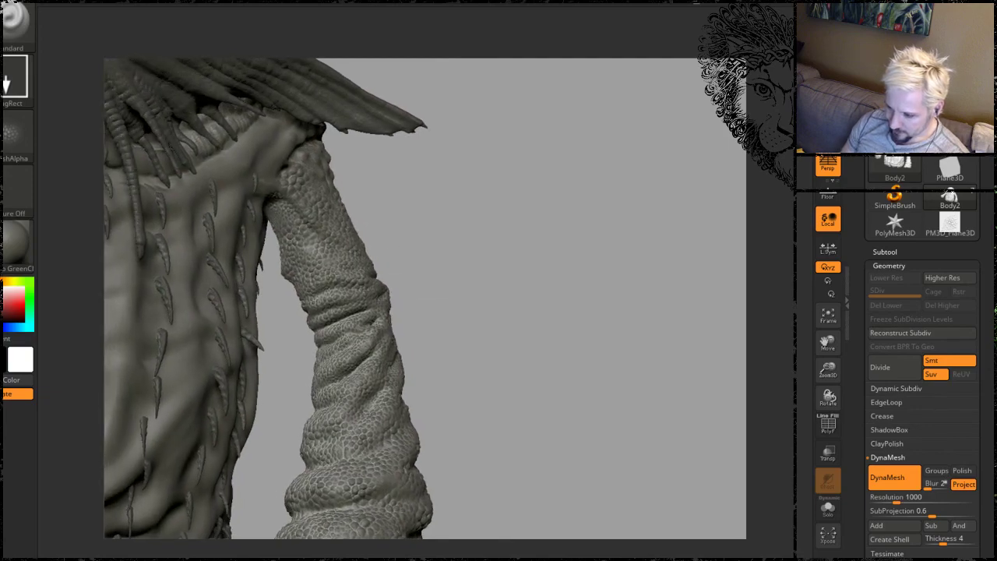
pyautogui.hotkey('alt', 'Tab')
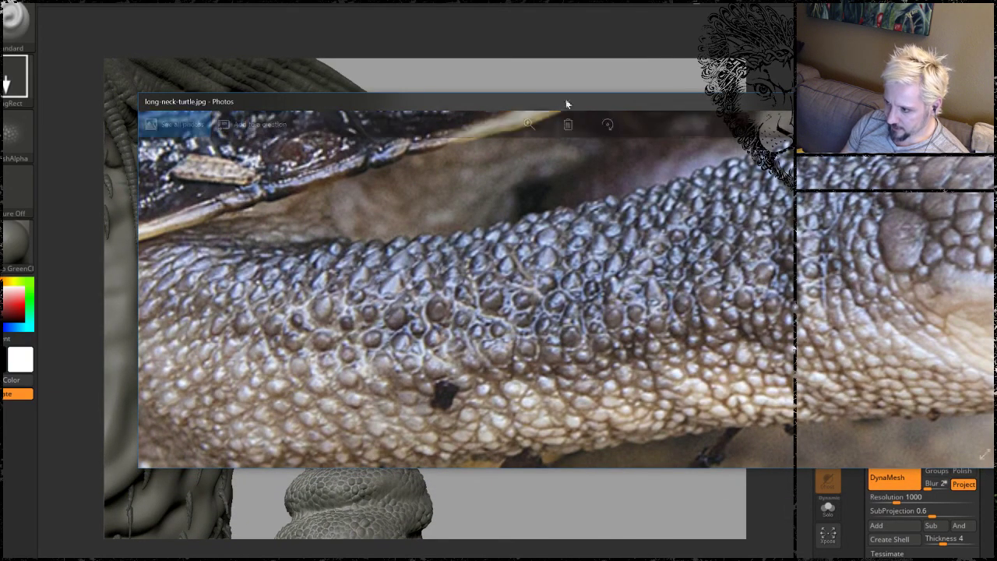
pyautogui.moveTo(565, 101); pyautogui.dragTo(436, 334)
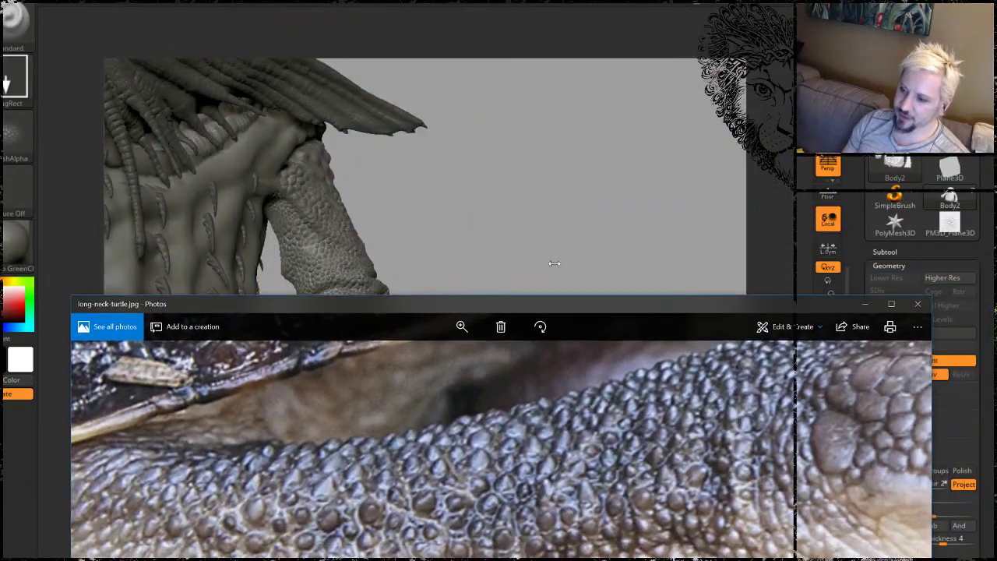
pyautogui.click(751, 33)
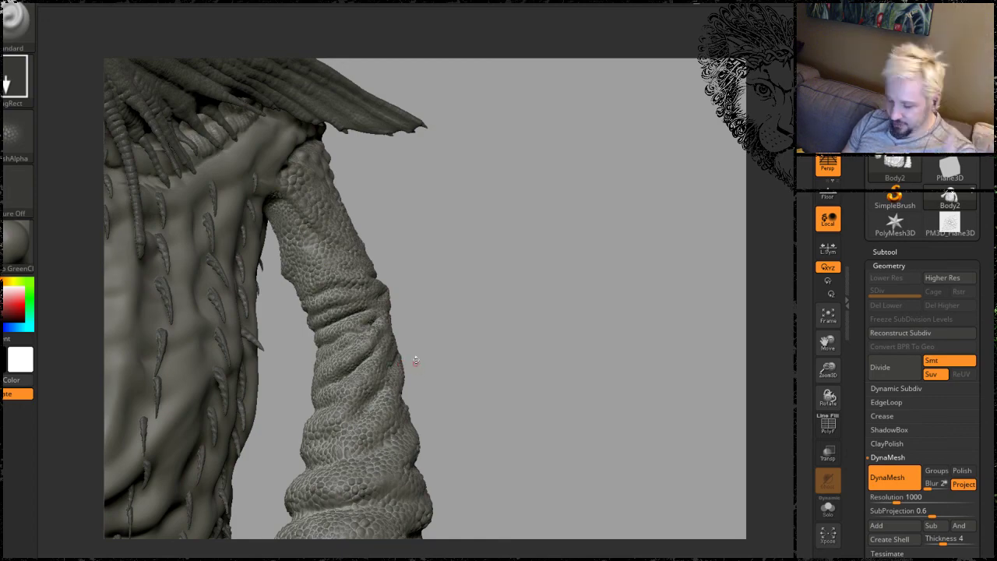
# Examine the arm's scales up close and from several angles against the rest of the creature.
pyautogui.moveTo(460, 347); pyautogui.dragTo(451, 330)
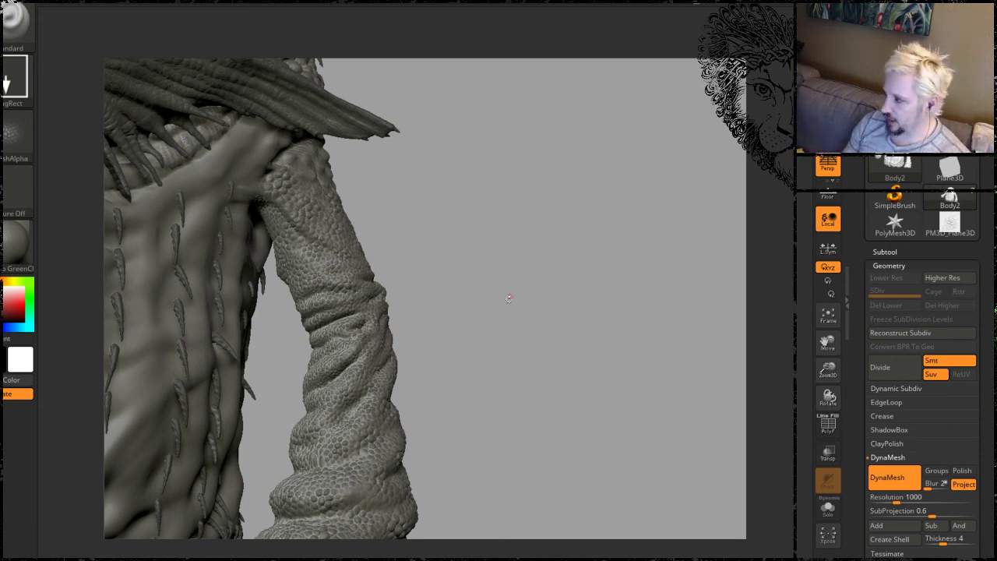
pyautogui.moveTo(509, 297)
pyautogui.mouseDown()
pyautogui.moveTo(519, 276)
pyautogui.moveTo(545, 274)
pyautogui.moveTo(535, 276)
pyautogui.moveTo(555, 287)
pyautogui.moveTo(545, 211)
pyautogui.moveTo(556, 296)
pyautogui.moveTo(543, 271)
pyautogui.mouseUp()
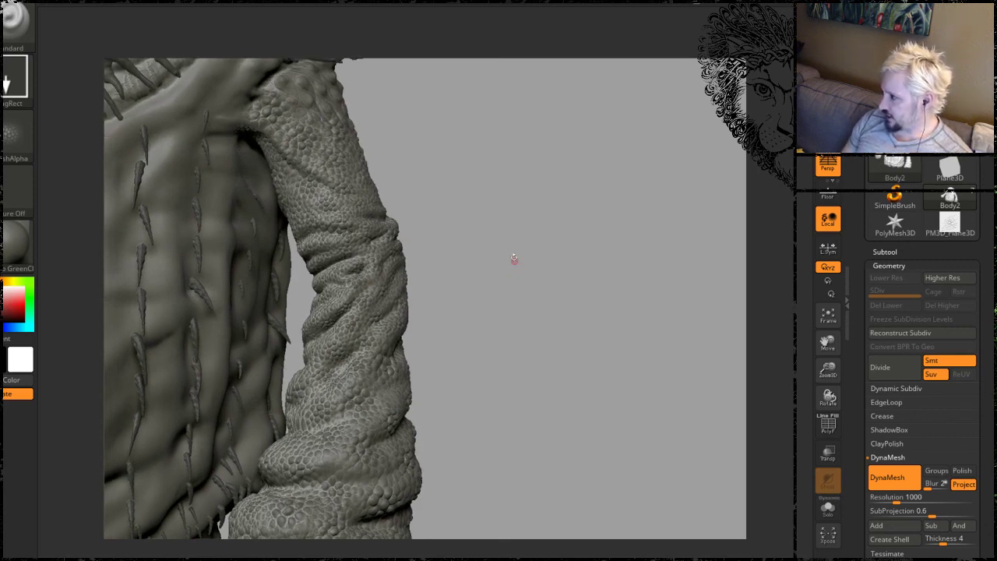
pyautogui.moveTo(438, 343)
pyautogui.mouseDown()
pyautogui.moveTo(495, 335)
pyautogui.moveTo(499, 345)
pyautogui.moveTo(494, 318)
pyautogui.moveTo(476, 349)
pyautogui.moveTo(511, 299)
pyautogui.moveTo(489, 285)
pyautogui.mouseUp()
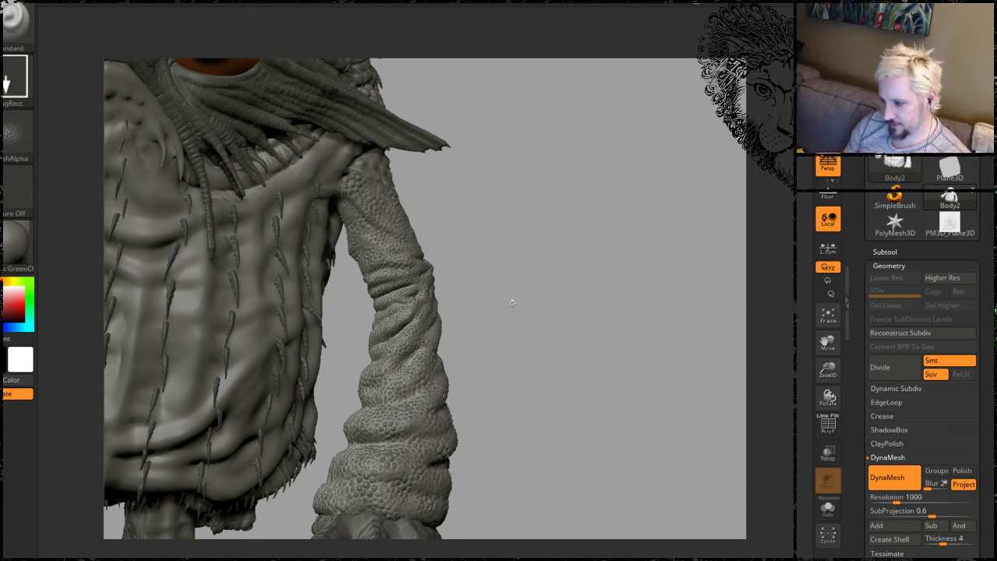
pyautogui.moveTo(512, 302)
pyautogui.mouseDown()
pyautogui.moveTo(529, 327)
pyautogui.moveTo(577, 278)
pyautogui.moveTo(538, 274)
pyautogui.moveTo(583, 285)
pyautogui.moveTo(584, 335)
pyautogui.moveTo(583, 293)
pyautogui.moveTo(614, 282)
pyautogui.moveTo(619, 322)
pyautogui.moveTo(705, 366)
pyautogui.moveTo(693, 363)
pyautogui.mouseUp()
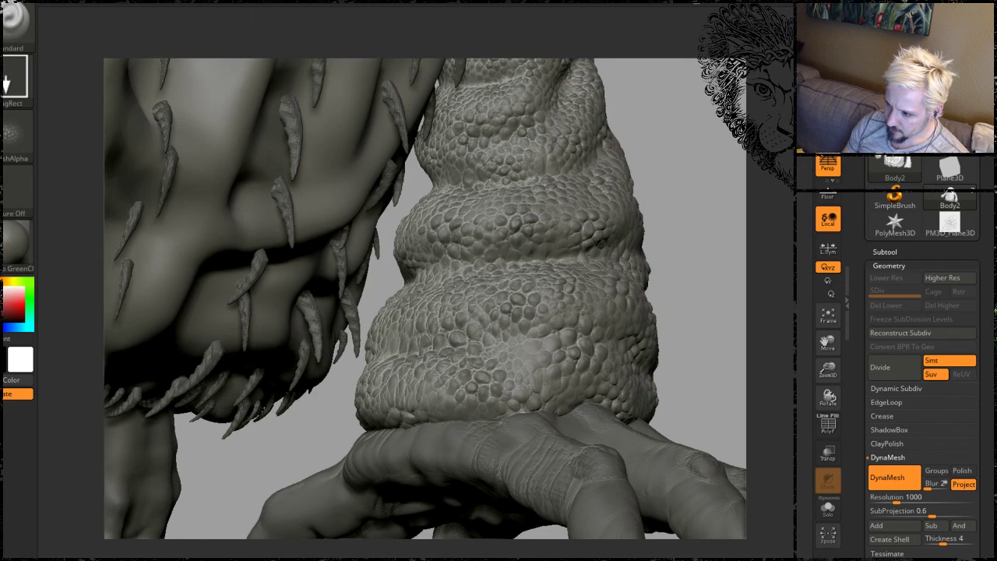
pyautogui.moveTo(694, 220)
pyautogui.mouseDown()
pyautogui.moveTo(682, 257)
pyautogui.moveTo(580, 265)
pyautogui.mouseUp()
pyautogui.moveTo(256, 433); pyautogui.dragTo(254, 412)
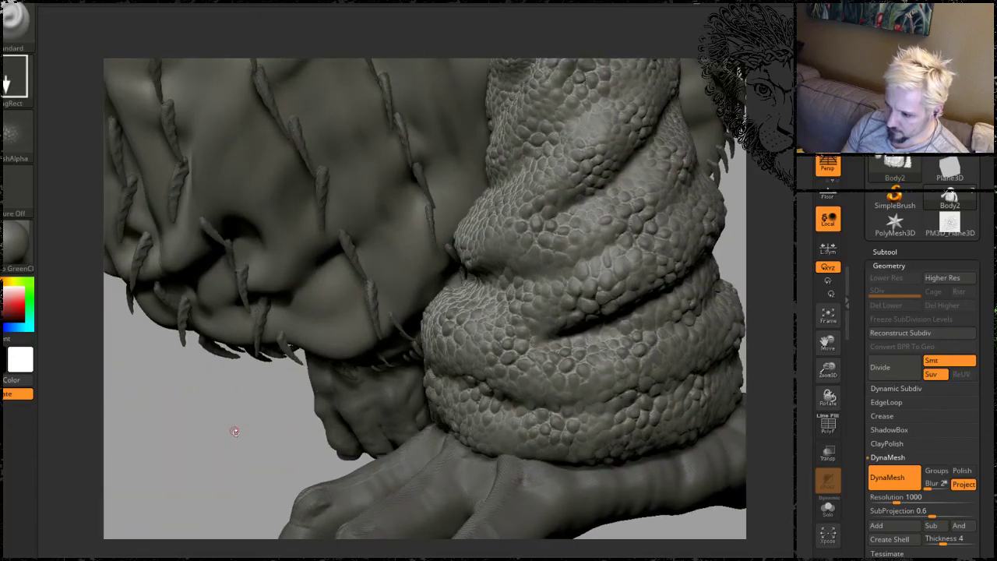
pyautogui.moveTo(204, 380)
pyautogui.mouseDown()
pyautogui.moveTo(166, 304)
pyautogui.moveTo(269, 396)
pyautogui.moveTo(267, 456)
pyautogui.moveTo(279, 426)
pyautogui.moveTo(614, 293)
pyautogui.moveTo(499, 218)
pyautogui.mouseUp()
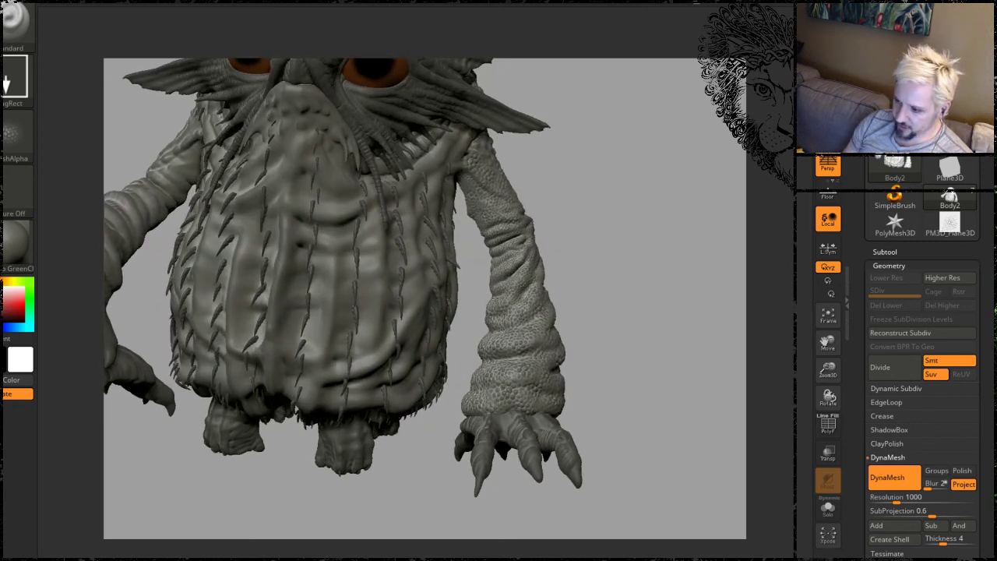
pyautogui.moveTo(620, 257); pyautogui.dragTo(580, 298)
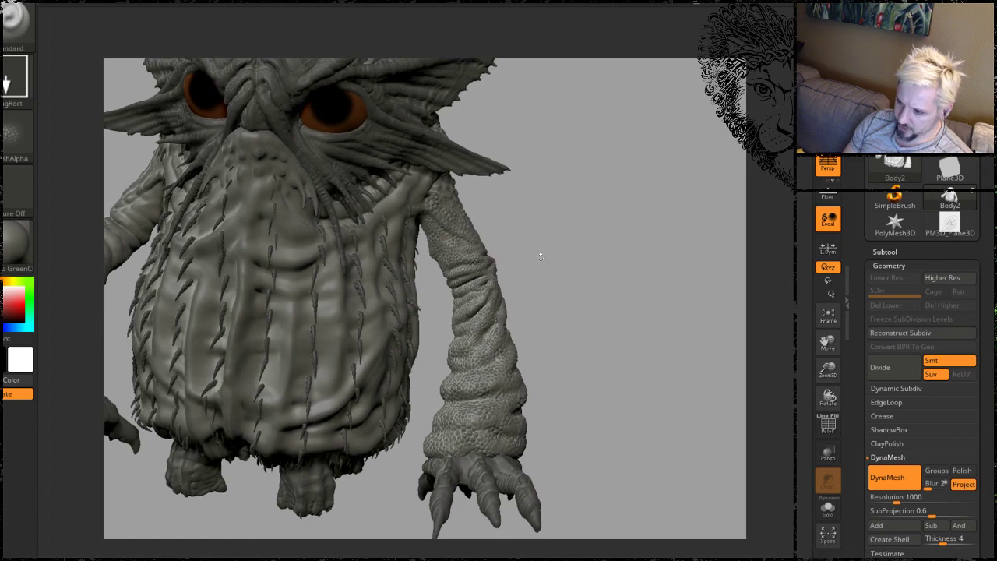
pyautogui.moveTo(541, 257); pyautogui.dragTo(367, 211)
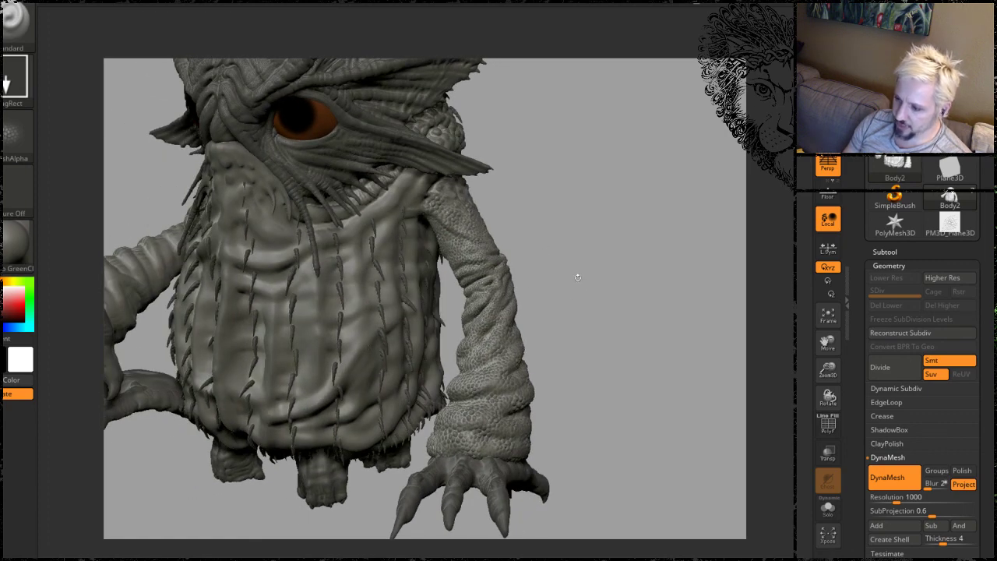
pyautogui.moveTo(577, 277); pyautogui.dragTo(558, 232)
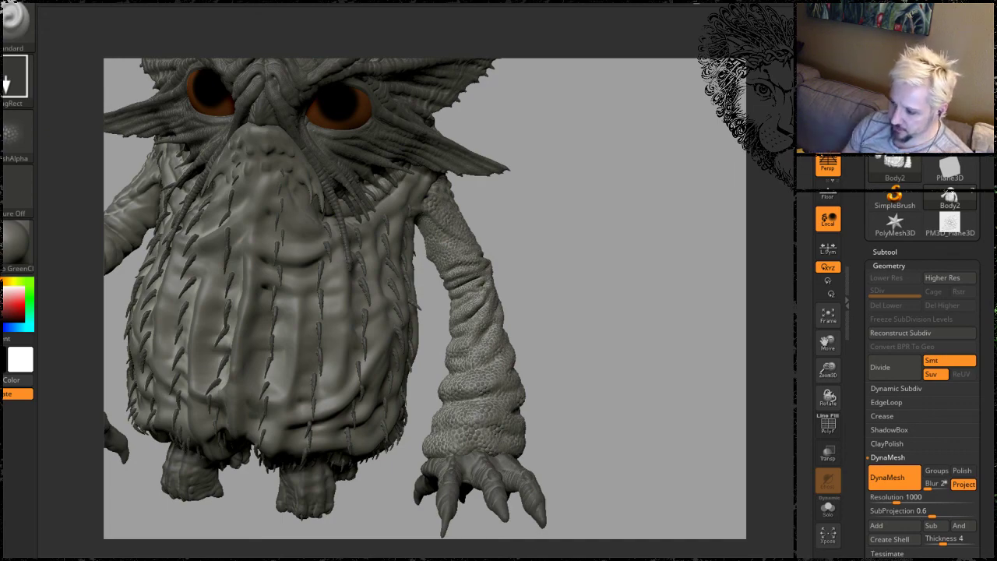
pyautogui.moveTo(619, 393)
pyautogui.mouseDown()
pyautogui.moveTo(630, 331)
pyautogui.moveTo(620, 338)
pyautogui.moveTo(636, 374)
pyautogui.moveTo(628, 356)
pyautogui.moveTo(616, 358)
pyautogui.mouseUp()
# Frame the whole creature and preview it in gold, metallic and black-and-white sketch materials.
pyautogui.keyDown('alt'); pyautogui.moveTo(583, 392); pyautogui.dragTo(554, 420); pyautogui.keyUp('alt')
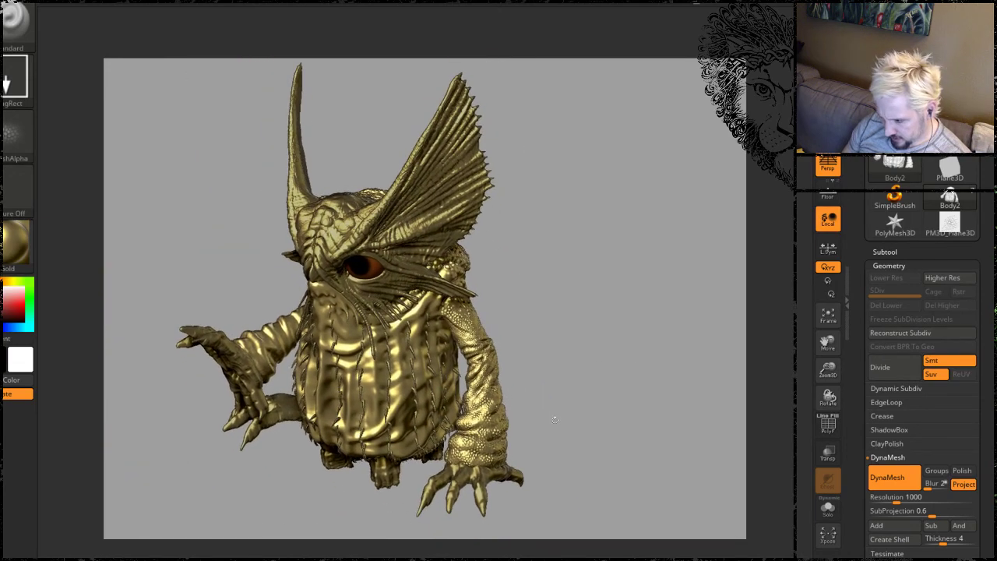
pyautogui.press('m')
pyautogui.click(668, 418)
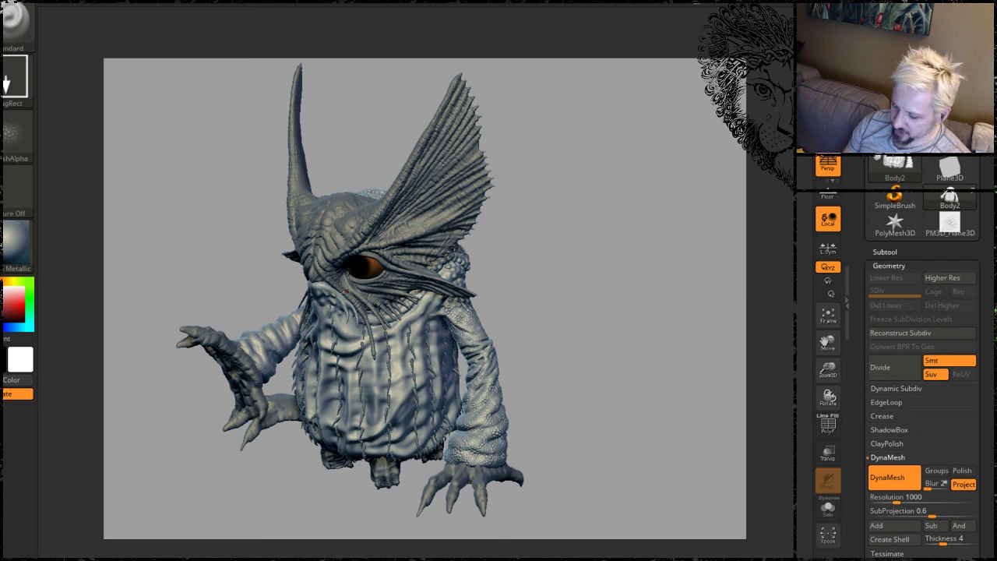
pyautogui.click(533, 451)
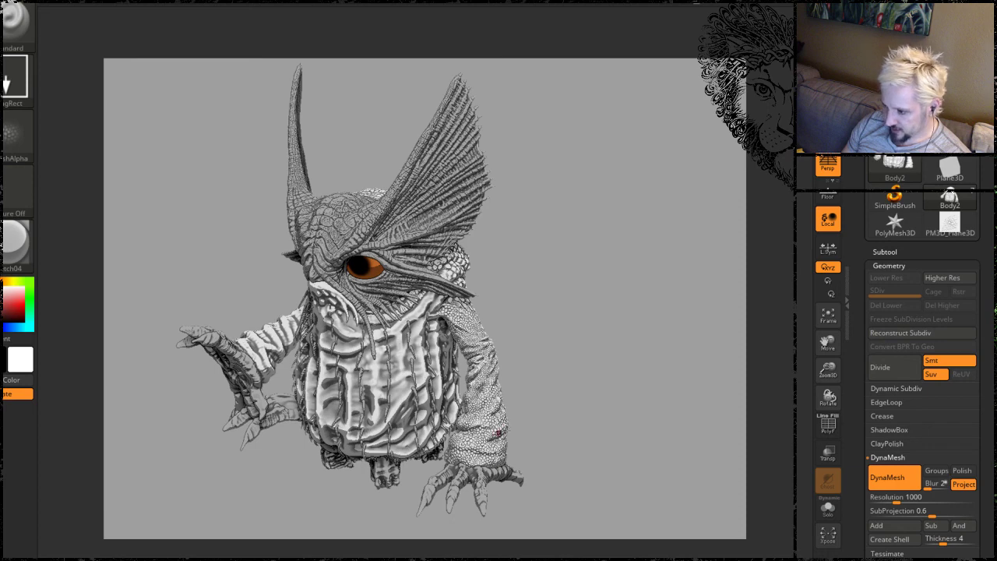
# Preview the creature in the skeleton and gold materials, and finish with the MatCap Gray material.
pyautogui.click(535, 558)
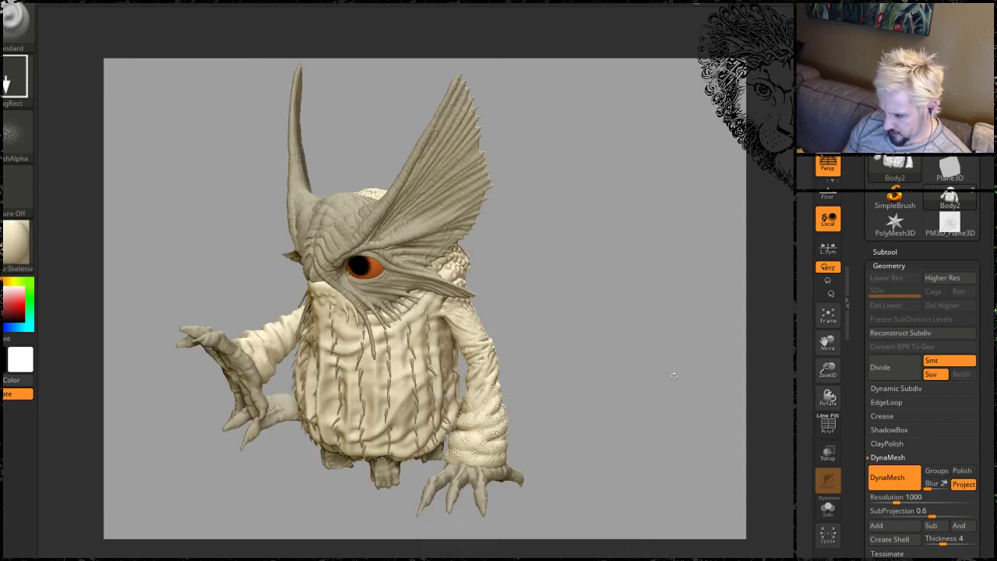
pyautogui.click(583, 557)
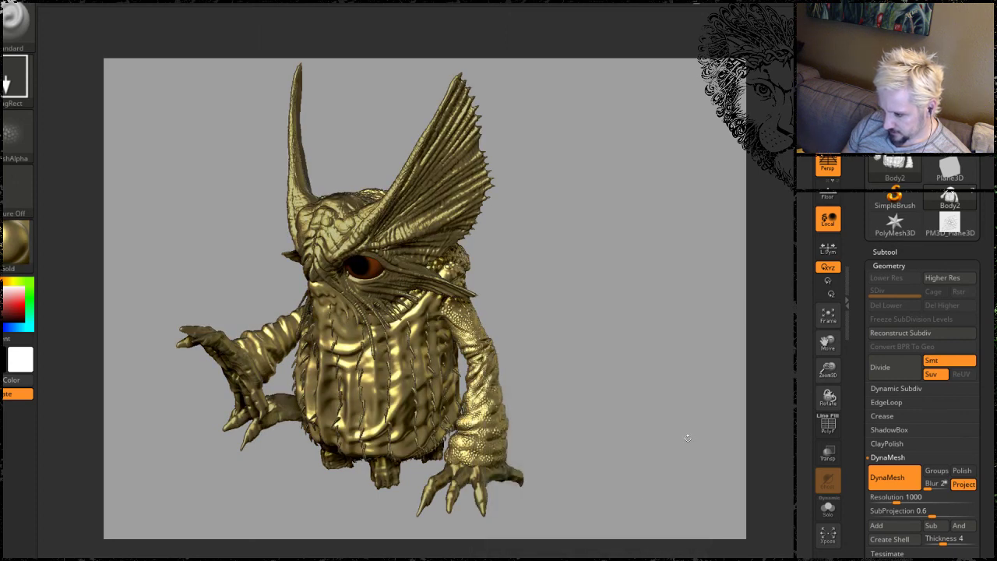
pyautogui.click(629, 558)
pyautogui.click(675, 557)
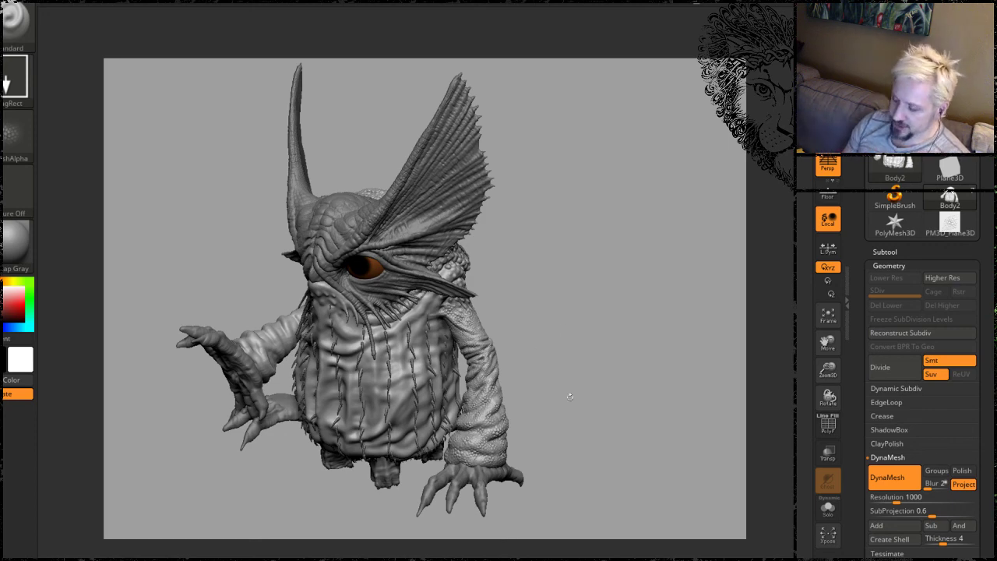
# Examine the scales on the forearm and around the wrist folds up close from several angles.
pyautogui.moveTo(570, 397); pyautogui.dragTo(612, 500)
pyautogui.moveTo(647, 345); pyautogui.dragTo(564, 249)
pyautogui.moveTo(560, 318); pyautogui.dragTo(473, 287)
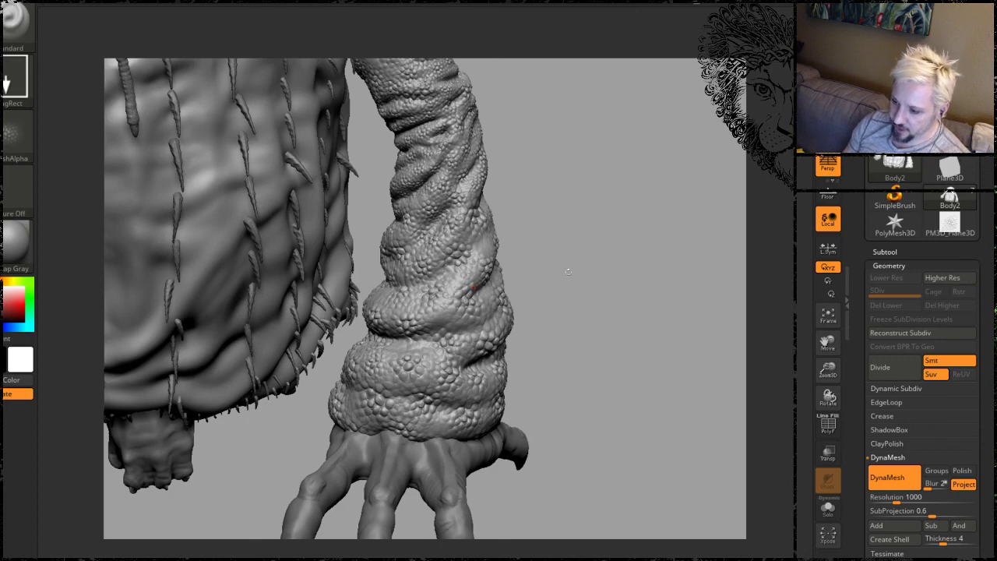
pyautogui.moveTo(572, 320); pyautogui.dragTo(557, 331)
pyautogui.keyDown('alt'); pyautogui.moveTo(556, 227); pyautogui.dragTo(549, 307); pyautogui.keyUp('alt')
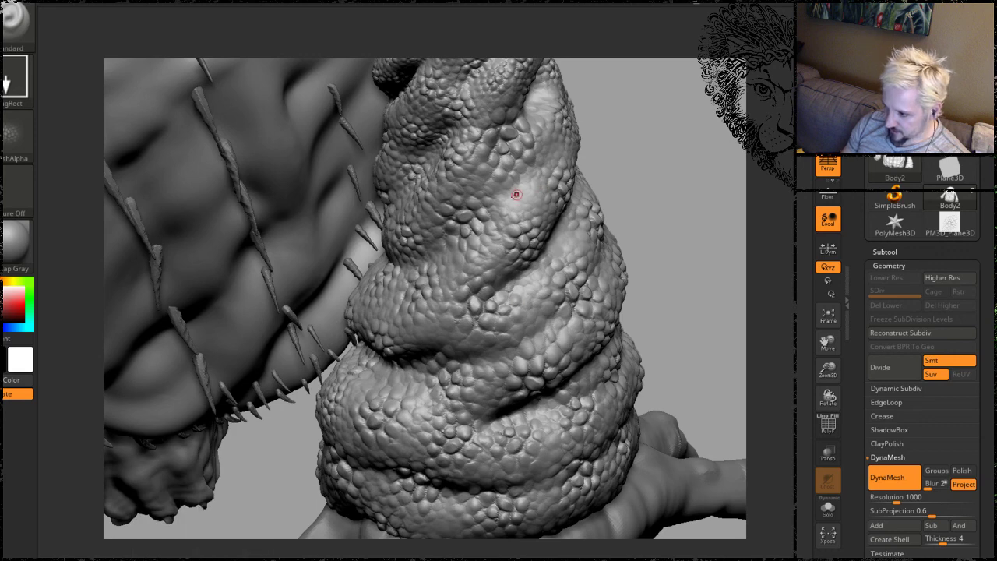
pyautogui.moveTo(518, 208); pyautogui.dragTo(538, 234)
pyautogui.moveTo(666, 336)
pyautogui.keyDown('alt'); pyautogui.mouseDown()
pyautogui.moveTo(618, 229)
pyautogui.moveTo(634, 236)
pyautogui.moveTo(627, 224)
pyautogui.moveTo(663, 365)
pyautogui.mouseUp(); pyautogui.keyUp('alt')
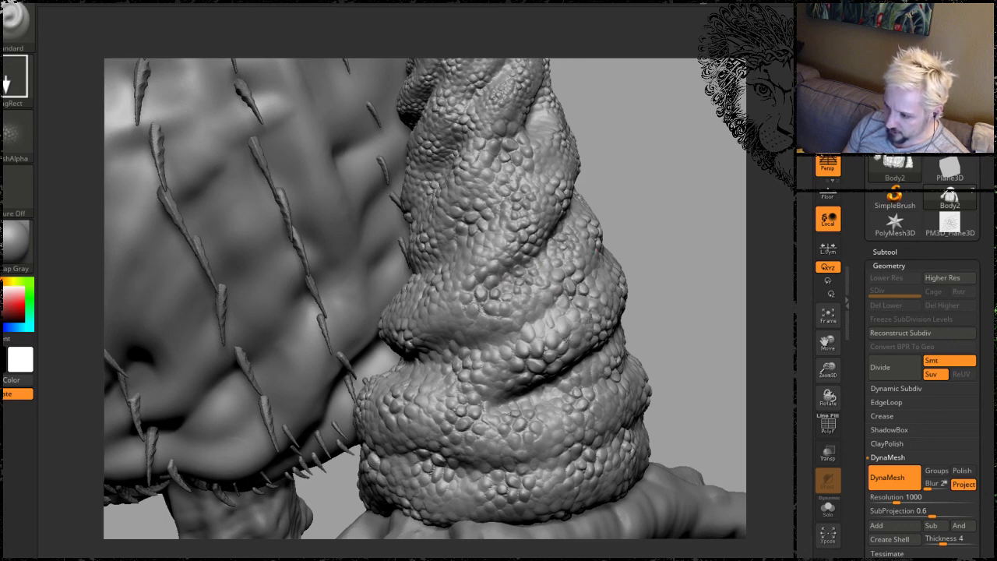
pyautogui.moveTo(653, 208); pyautogui.dragTo(467, 323)
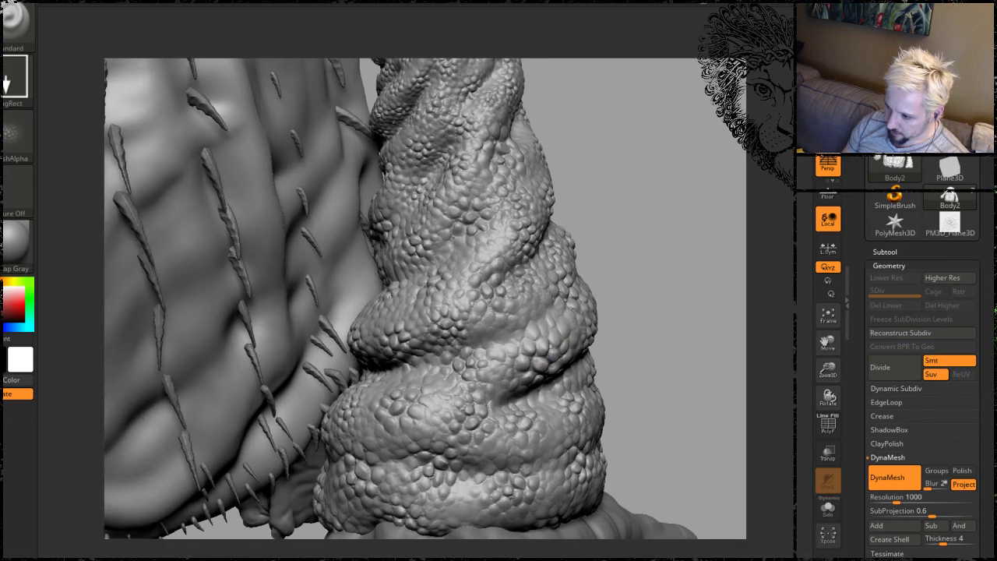
pyautogui.moveTo(659, 247); pyautogui.dragTo(517, 320)
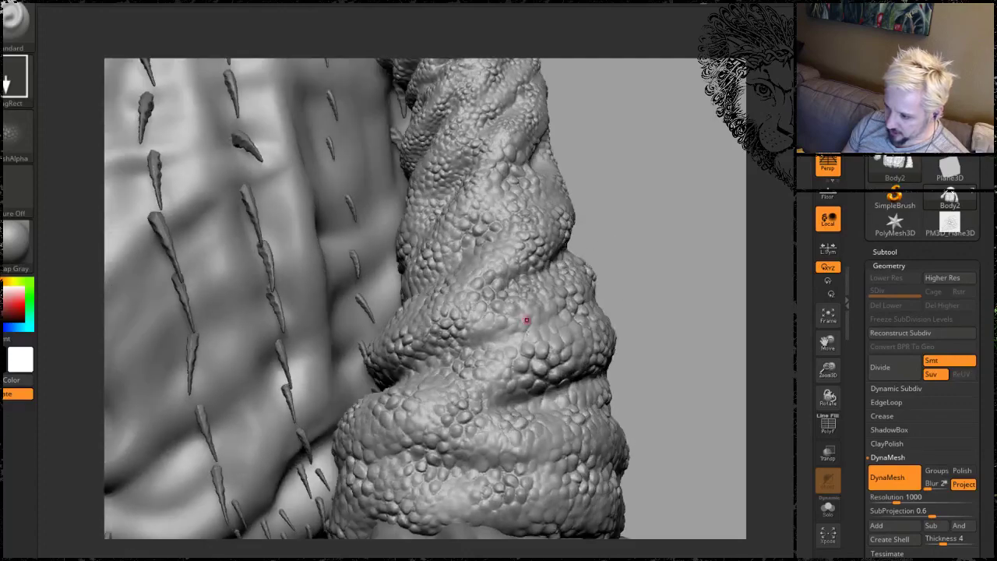
pyautogui.moveTo(678, 241)
pyautogui.mouseDown()
pyautogui.moveTo(664, 276)
pyautogui.moveTo(474, 273)
pyautogui.mouseUp()
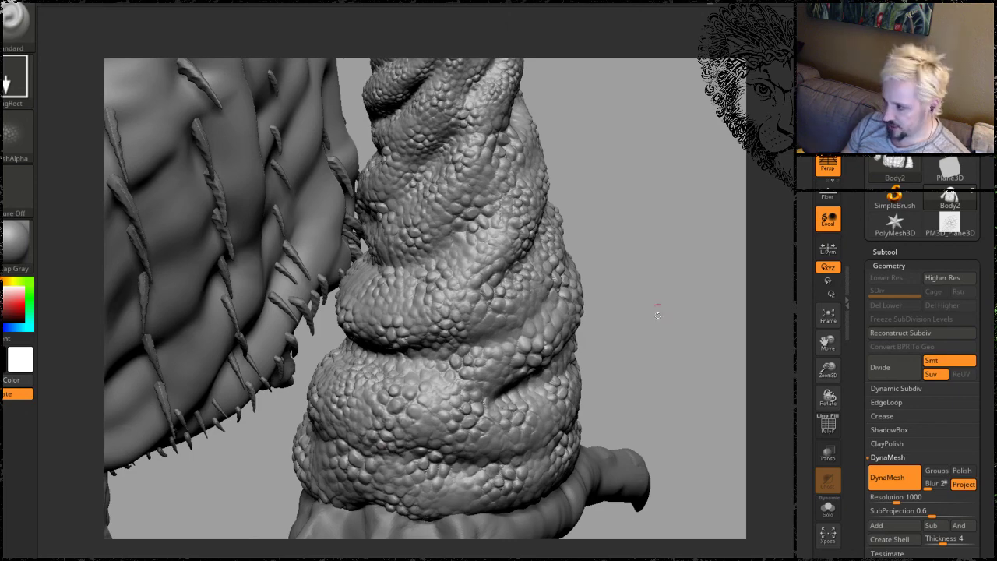
pyautogui.moveTo(657, 314)
pyautogui.mouseDown()
pyautogui.moveTo(629, 225)
pyautogui.moveTo(607, 222)
pyautogui.mouseUp()
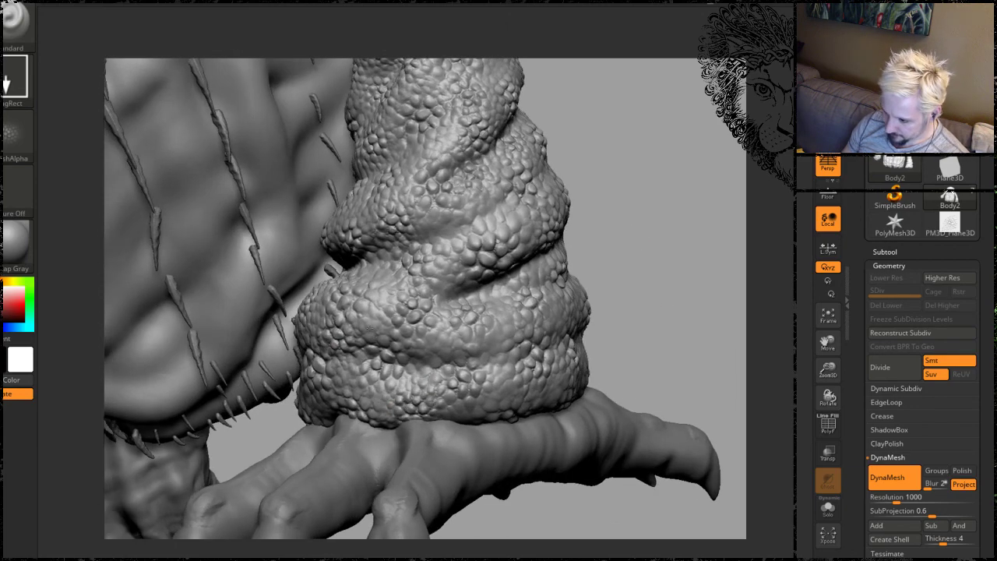
pyautogui.moveTo(658, 204)
pyautogui.mouseDown()
pyautogui.moveTo(641, 234)
pyautogui.moveTo(620, 194)
pyautogui.mouseUp()
pyautogui.moveTo(629, 297)
pyautogui.mouseDown()
pyautogui.moveTo(614, 298)
pyautogui.moveTo(641, 264)
pyautogui.moveTo(588, 260)
pyautogui.moveTo(562, 263)
pyautogui.moveTo(558, 281)
pyautogui.moveTo(514, 292)
pyautogui.moveTo(532, 319)
pyautogui.moveTo(663, 313)
pyautogui.moveTo(642, 288)
pyautogui.mouseUp()
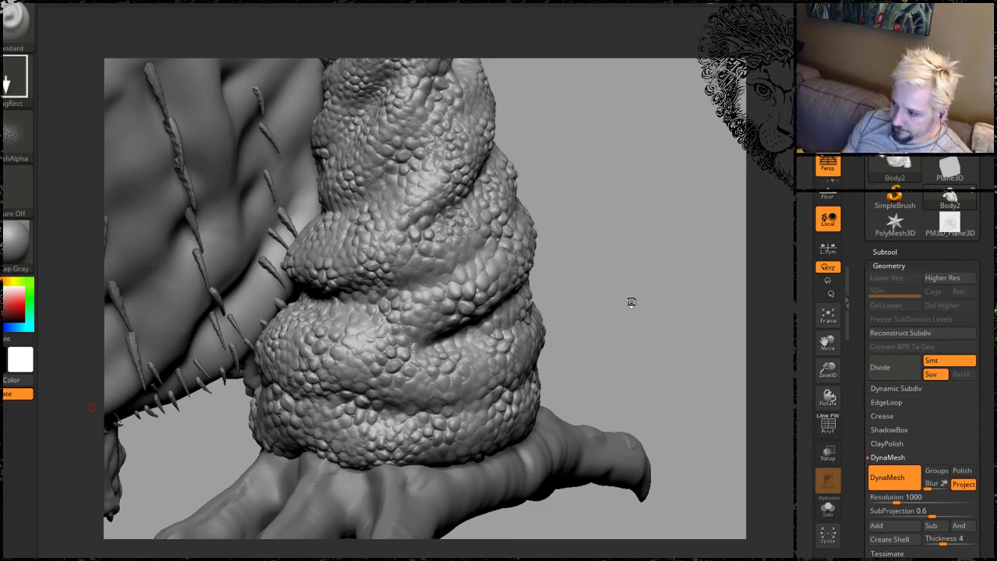
# Compare the unscaled raised arm with the scaled arm on the whole creature, and check the current brush alpha.
pyautogui.moveTo(631, 302)
pyautogui.mouseDown()
pyautogui.moveTo(635, 257)
pyautogui.moveTo(656, 332)
pyautogui.moveTo(670, 339)
pyautogui.moveTo(574, 205)
pyautogui.moveTo(525, 330)
pyautogui.moveTo(584, 366)
pyautogui.moveTo(597, 350)
pyautogui.moveTo(574, 338)
pyautogui.moveTo(597, 360)
pyautogui.moveTo(621, 353)
pyautogui.moveTo(609, 284)
pyautogui.moveTo(523, 387)
pyautogui.mouseUp()
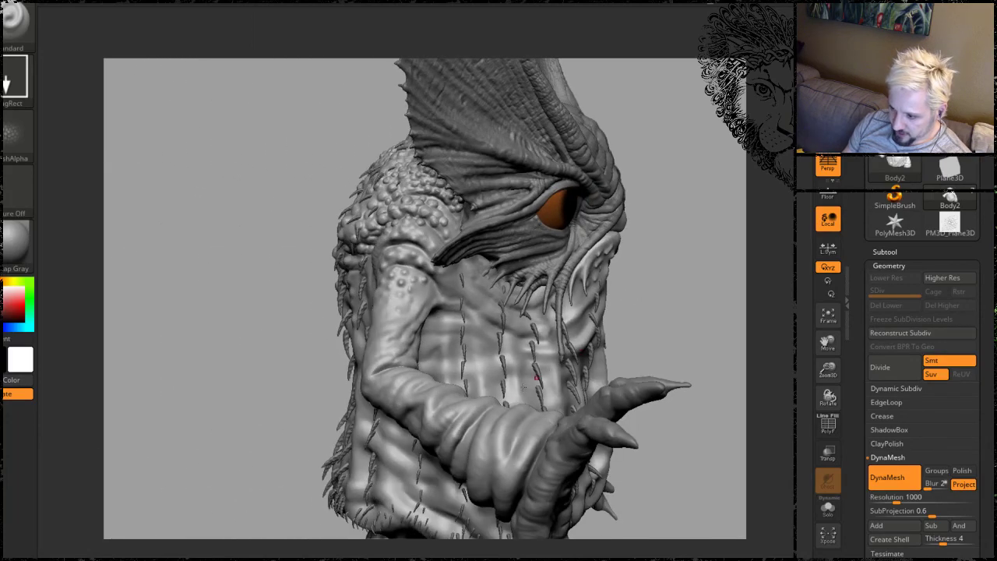
pyautogui.keyDown('alt'); pyautogui.moveTo(189, 329); pyautogui.dragTo(160, 258); pyautogui.keyUp('alt')
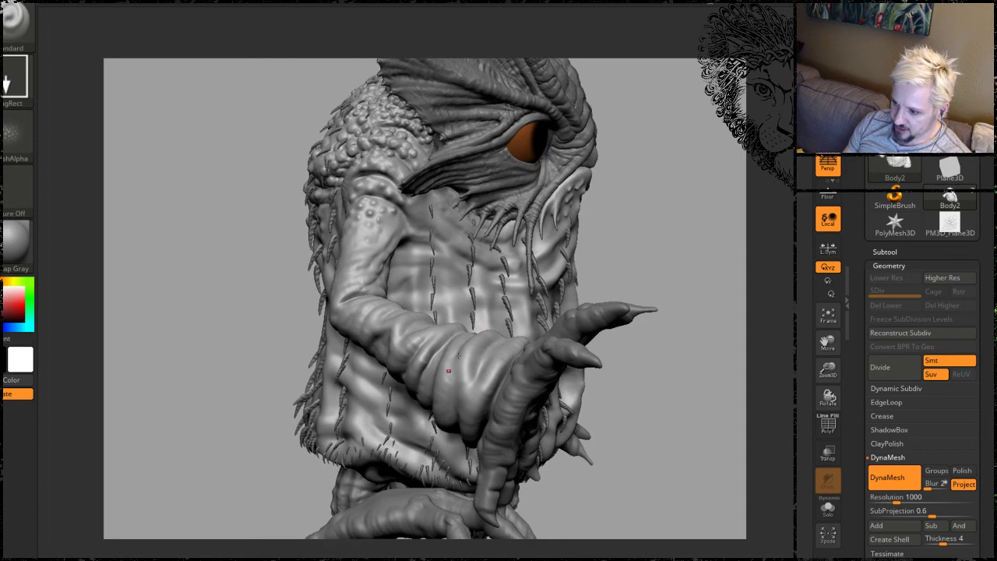
pyautogui.moveTo(635, 447); pyautogui.dragTo(576, 296)
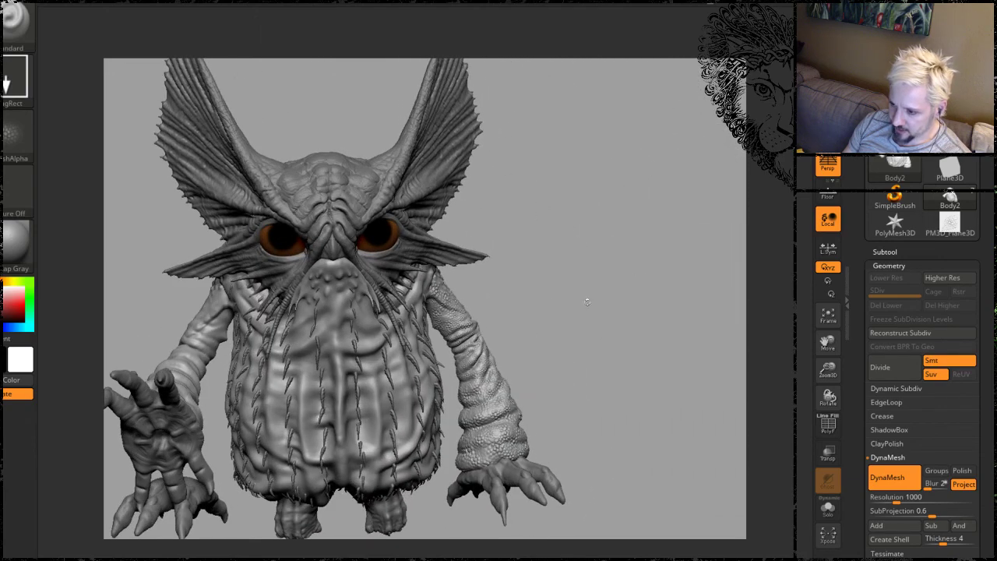
pyautogui.moveTo(638, 272); pyautogui.dragTo(562, 408)
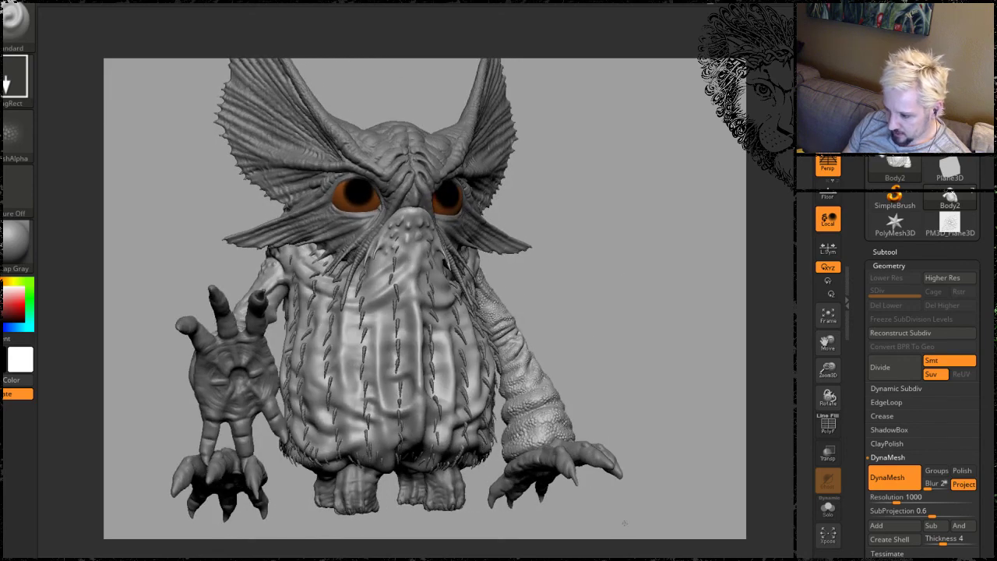
pyautogui.moveTo(623, 523); pyautogui.dragTo(607, 483)
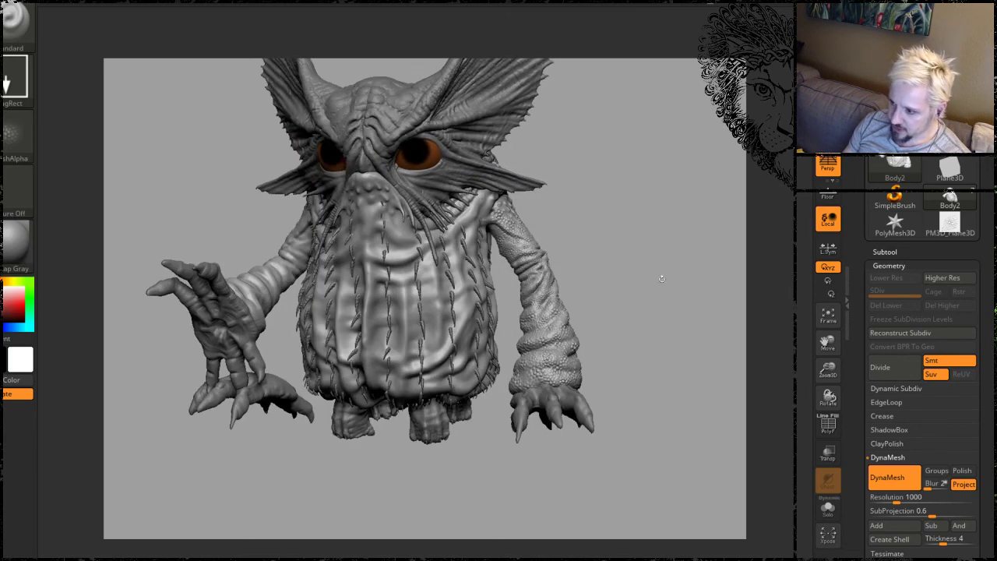
pyautogui.keyDown('alt'); pyautogui.moveTo(662, 278); pyautogui.dragTo(652, 331); pyautogui.keyUp('alt')
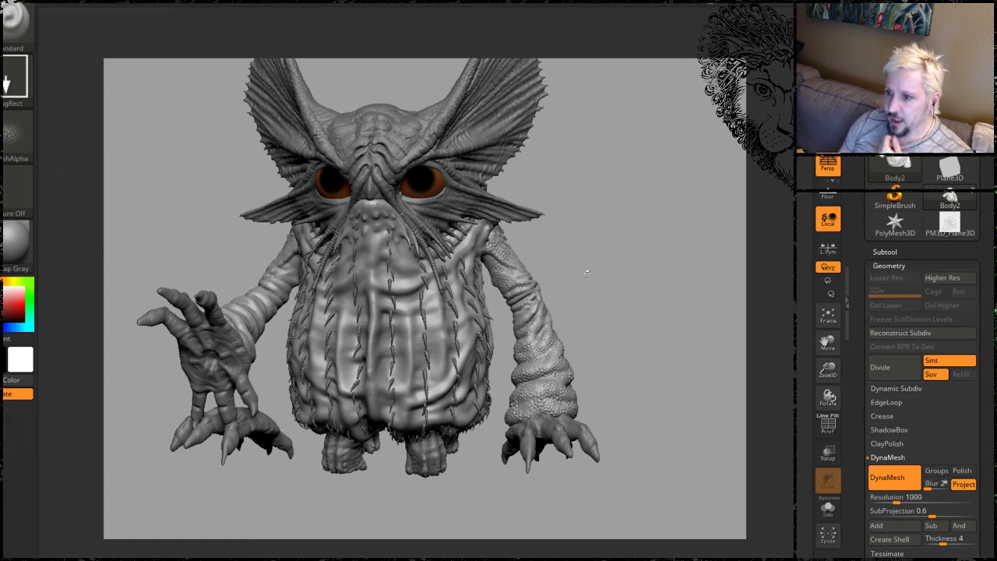
pyautogui.moveTo(17, 137)
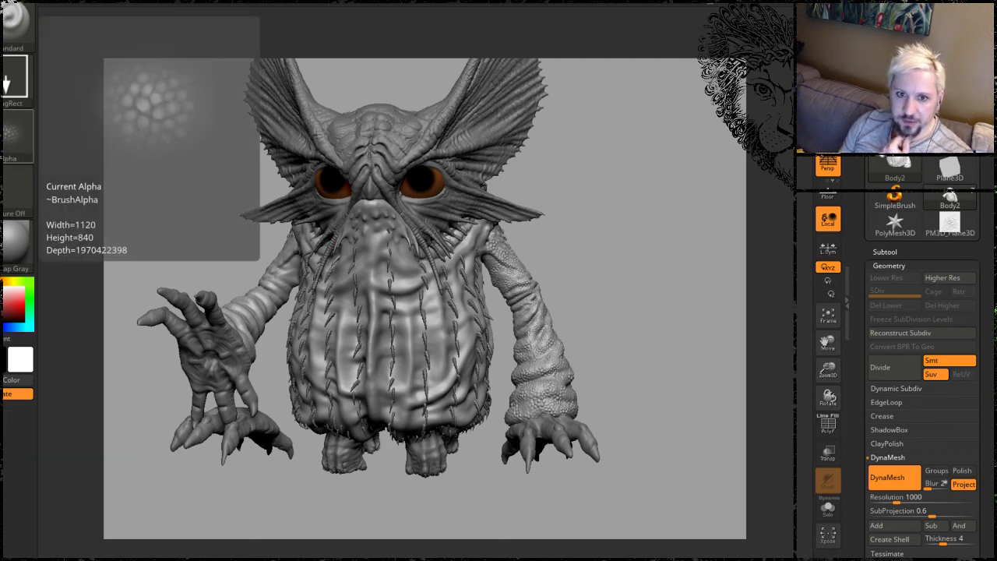